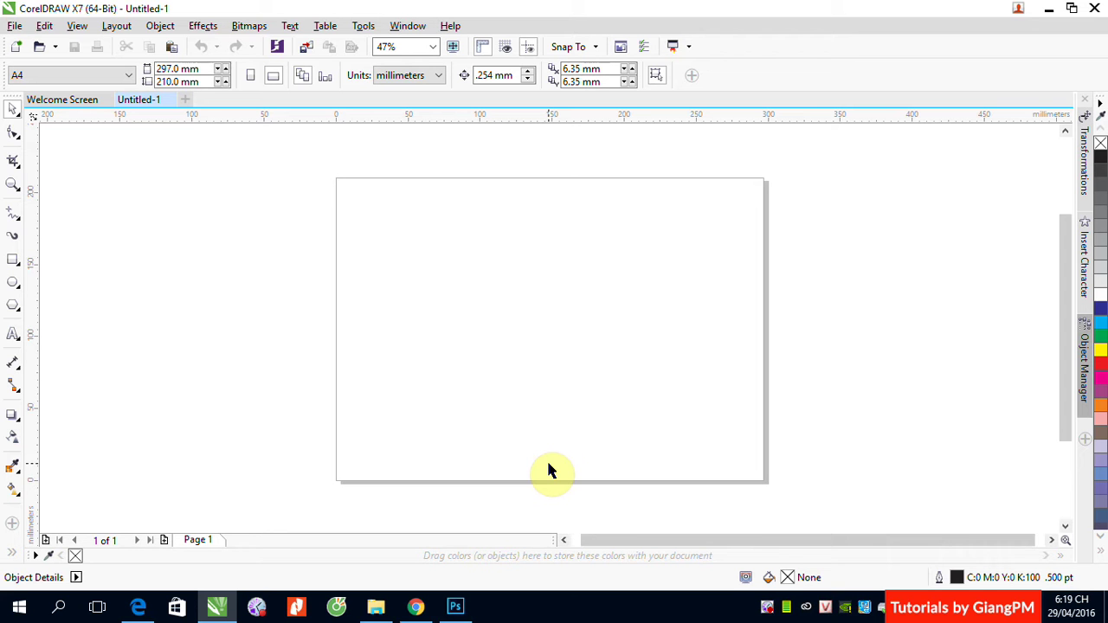
Draw a square about 47 mm wide near the page's upper-left corner and fill it red
click(13, 259)
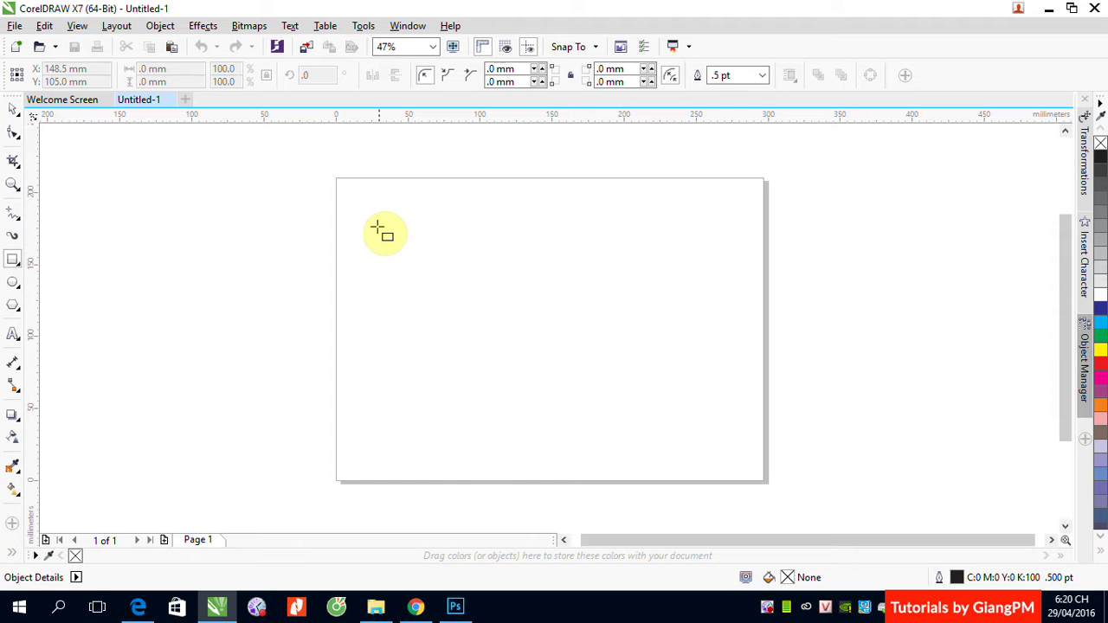
mouse_move(364, 228)
mouse_down()
mouse_move(412, 293)
mouse_move(432, 296)
mouse_up()
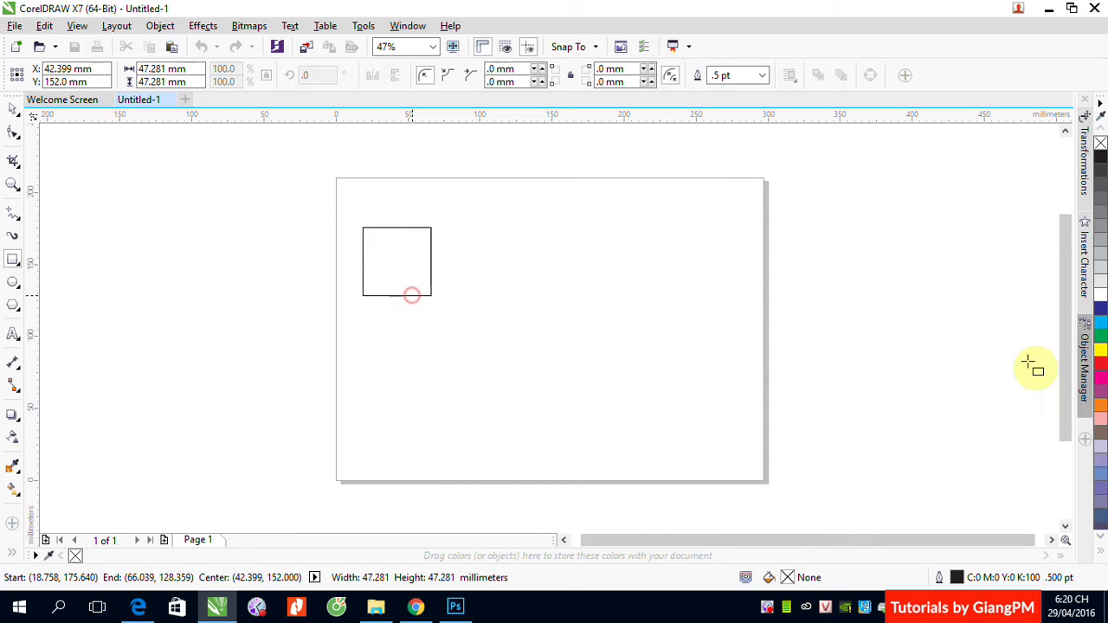
click(1101, 363)
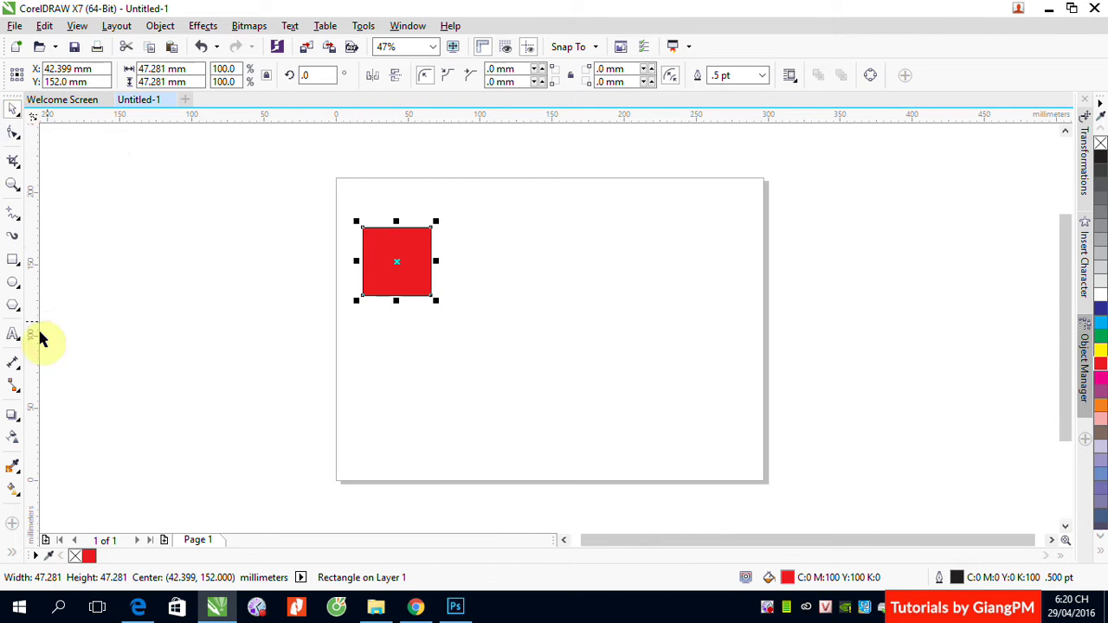
Draw a circle about 40 mm in diameter near the page's right edge, level with the square, and fill it yellow
click(13, 281)
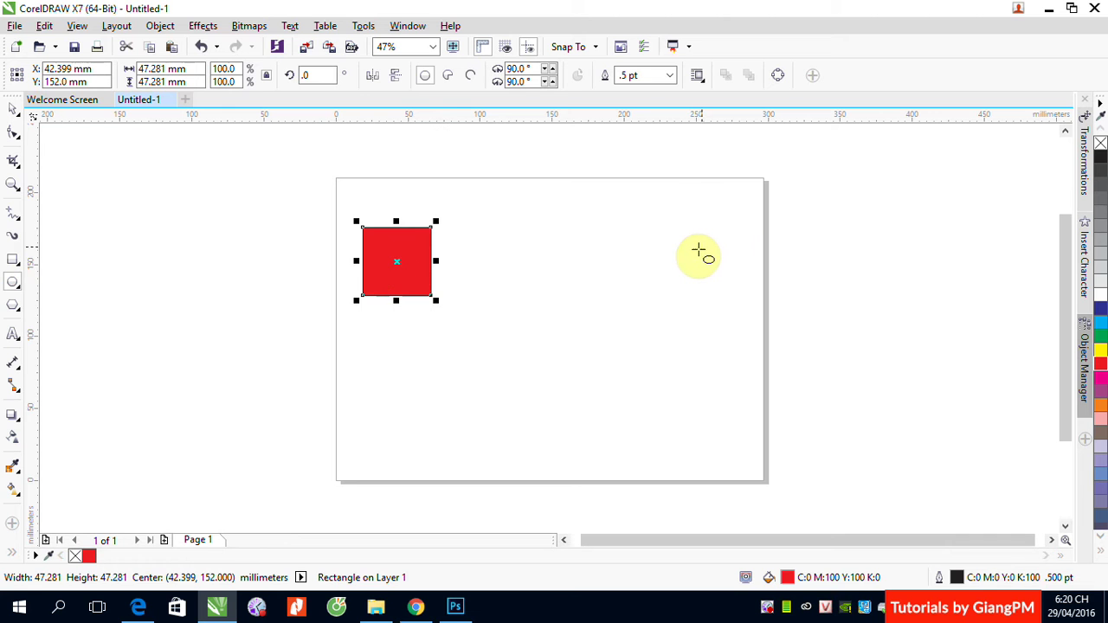
drag(700, 233, 740, 299)
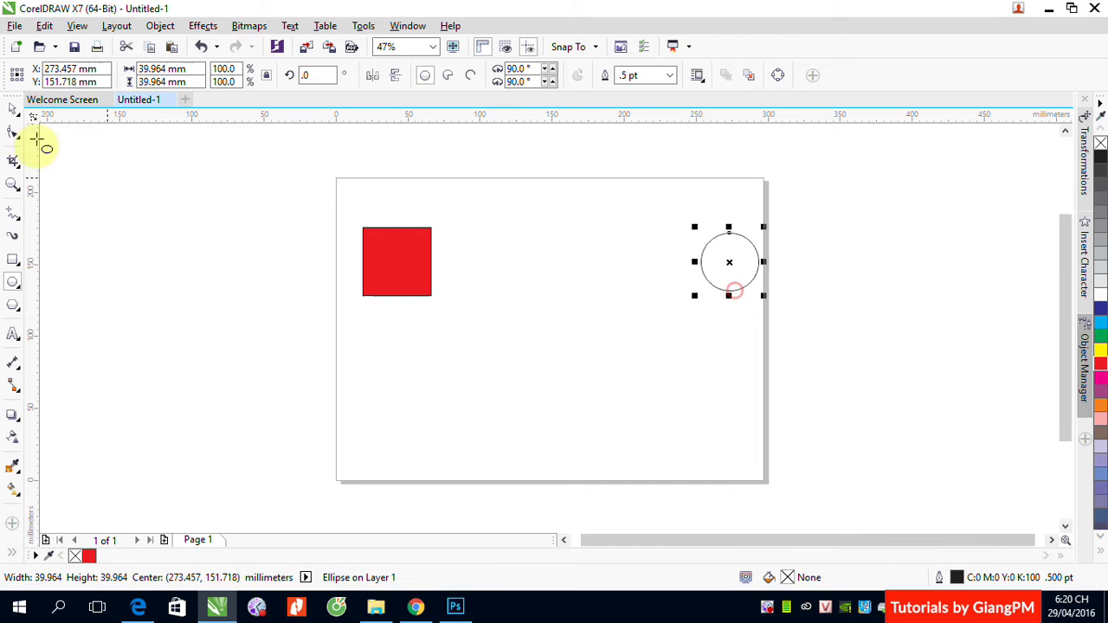
click(12, 108)
click(1100, 349)
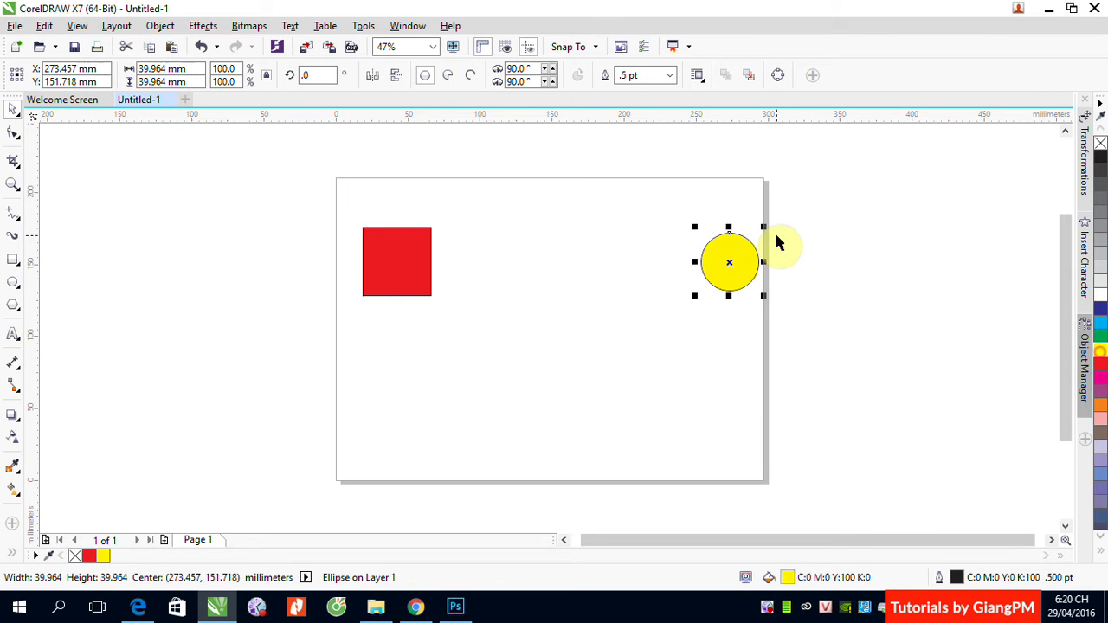
Remove the outlines from the square and circle, and move the red square about 12 mm closer to the page's left edge
click(784, 220)
drag(343, 196, 864, 348)
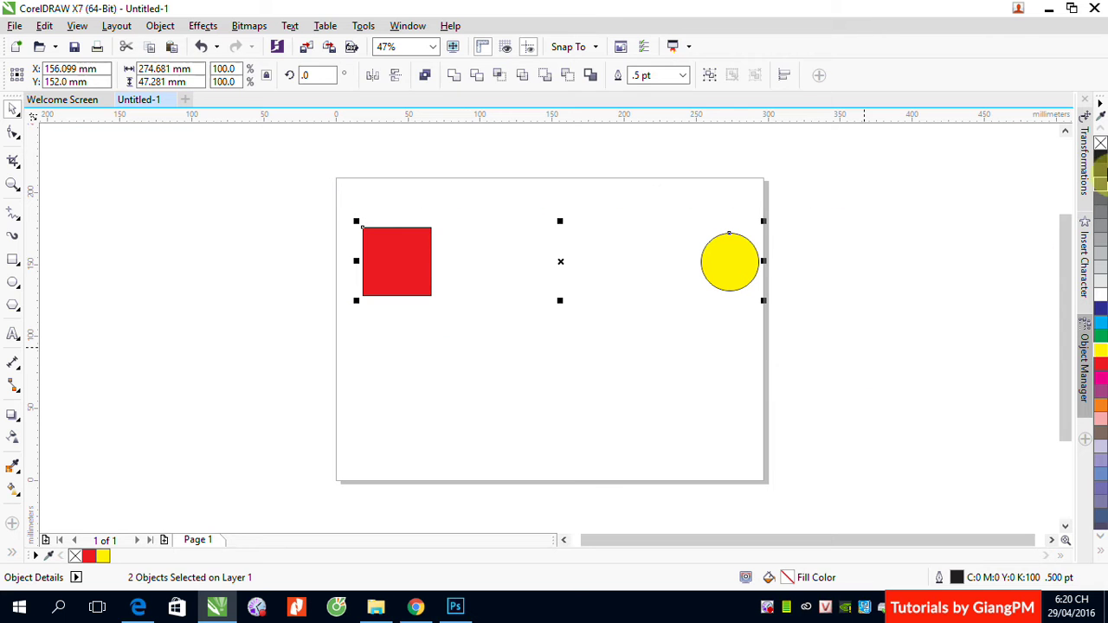
click(852, 290)
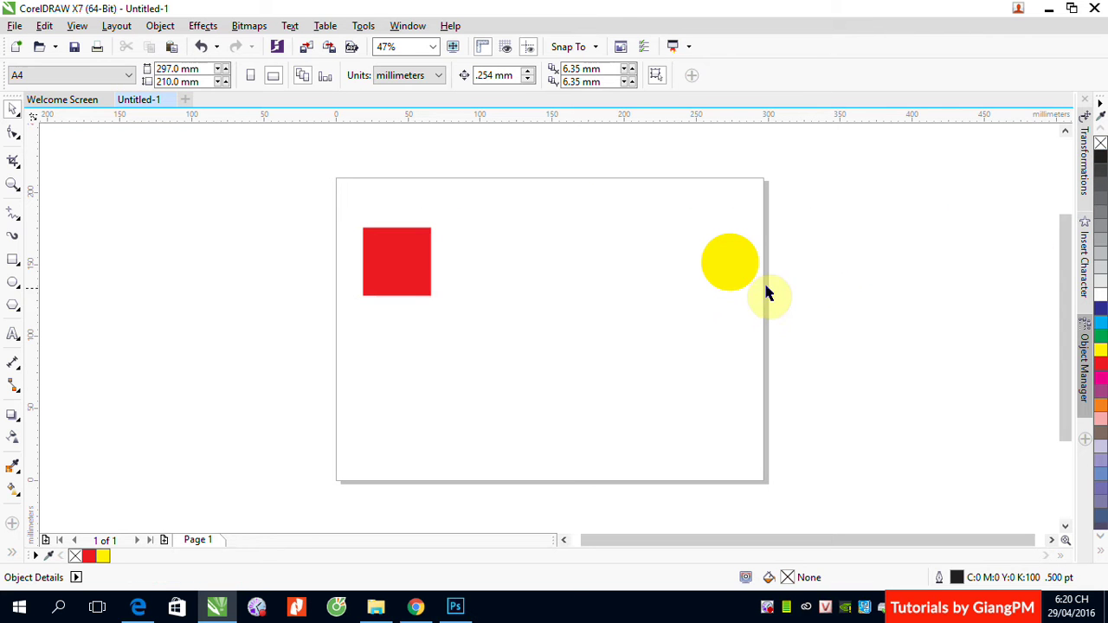
drag(407, 290, 390, 290)
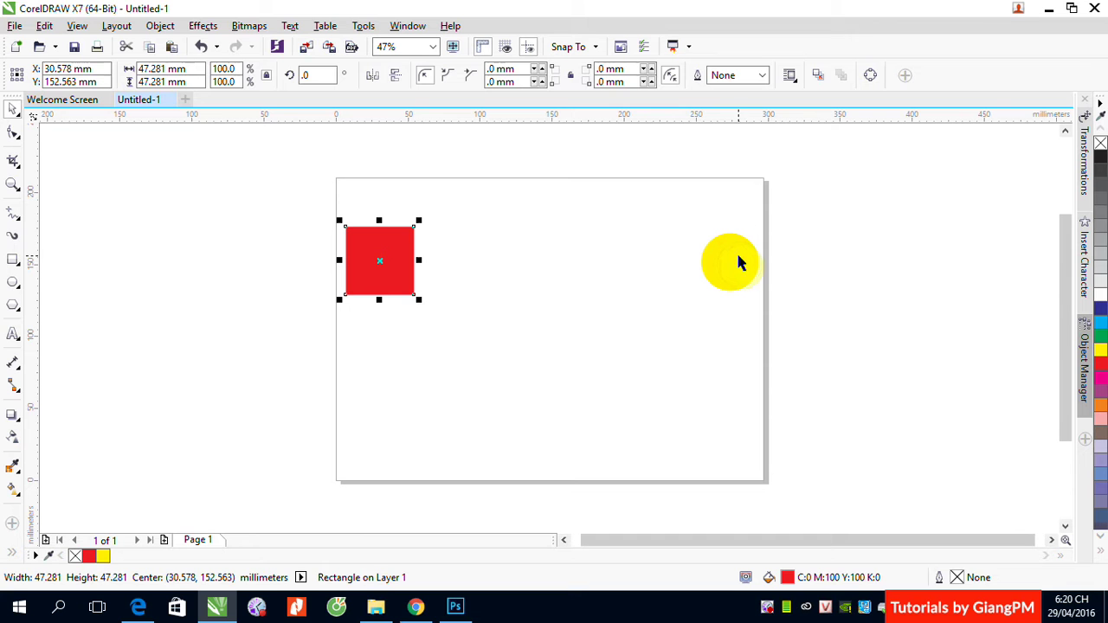
click(149, 368)
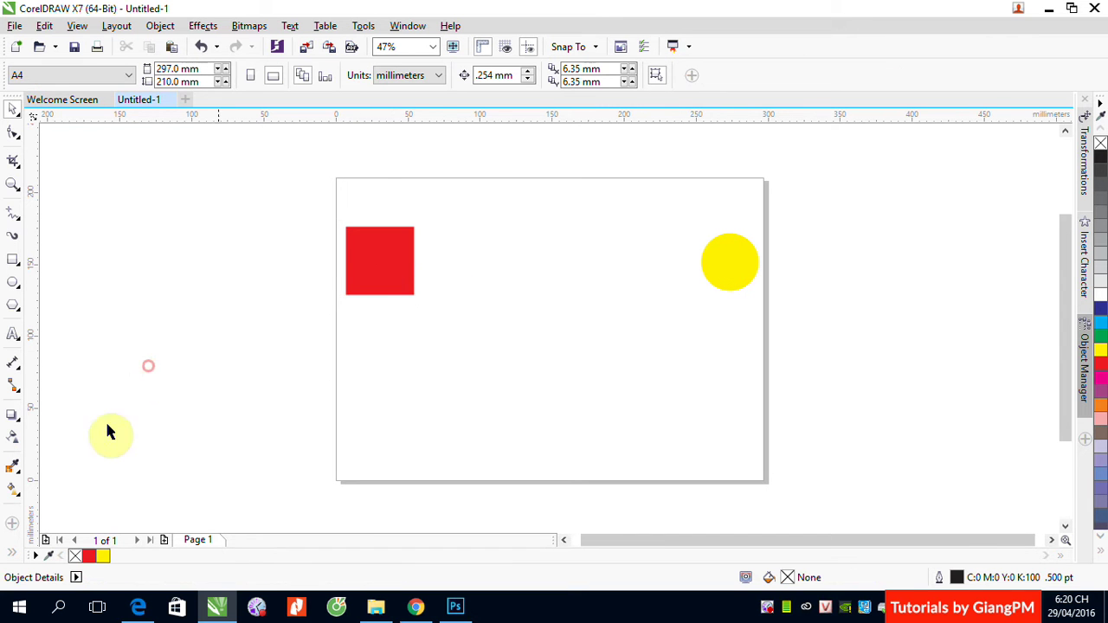
Blend the red square into the yellow circle with the Blend tool
click(13, 416)
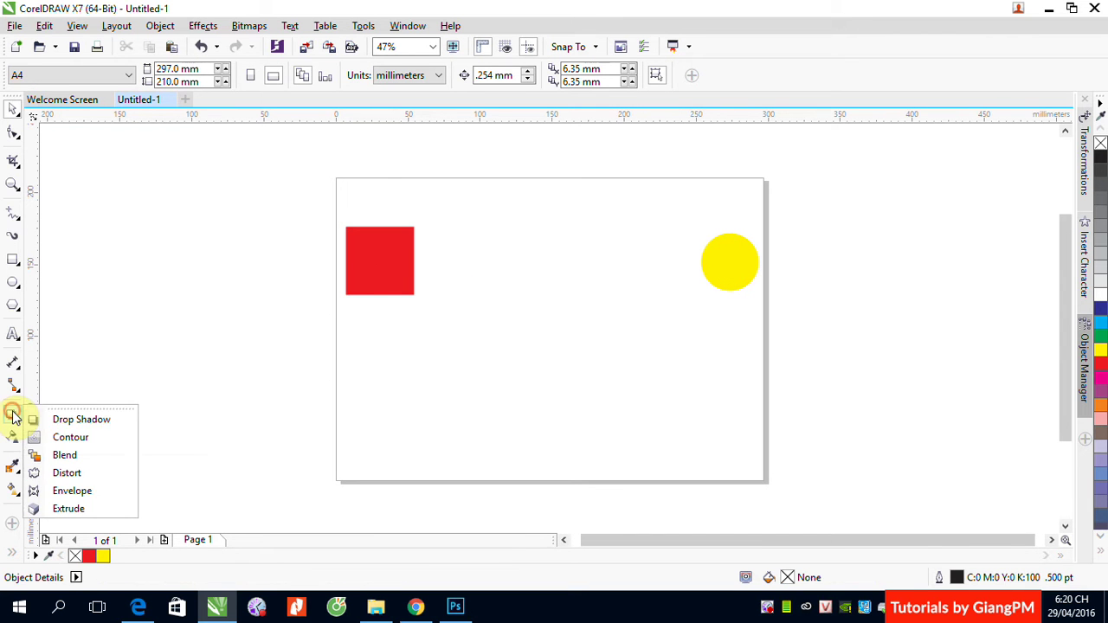
click(66, 455)
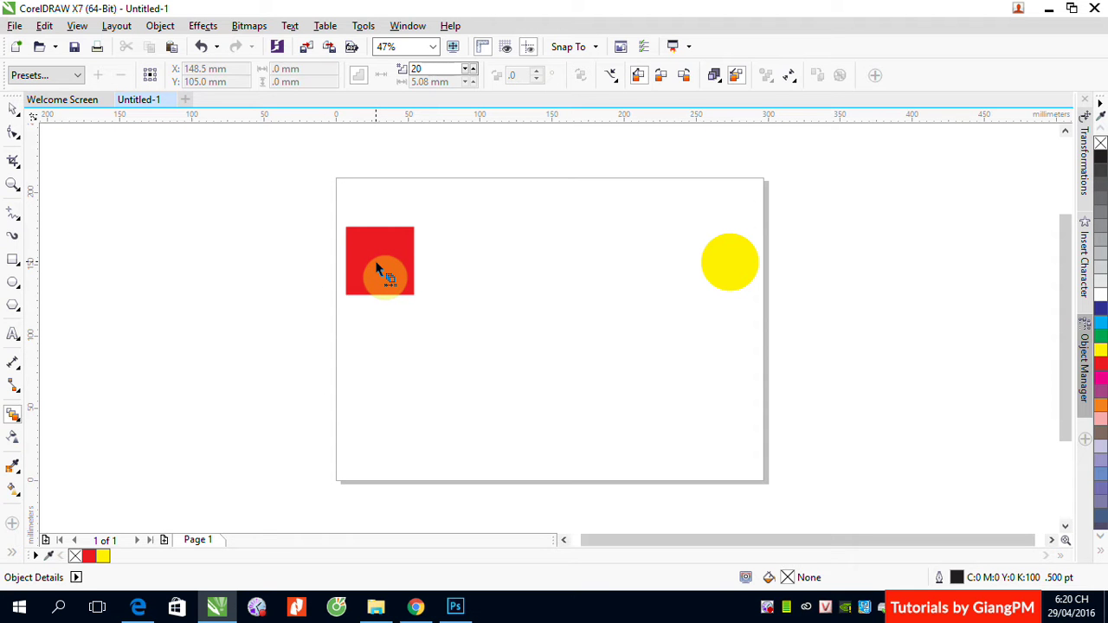
drag(376, 269, 727, 263)
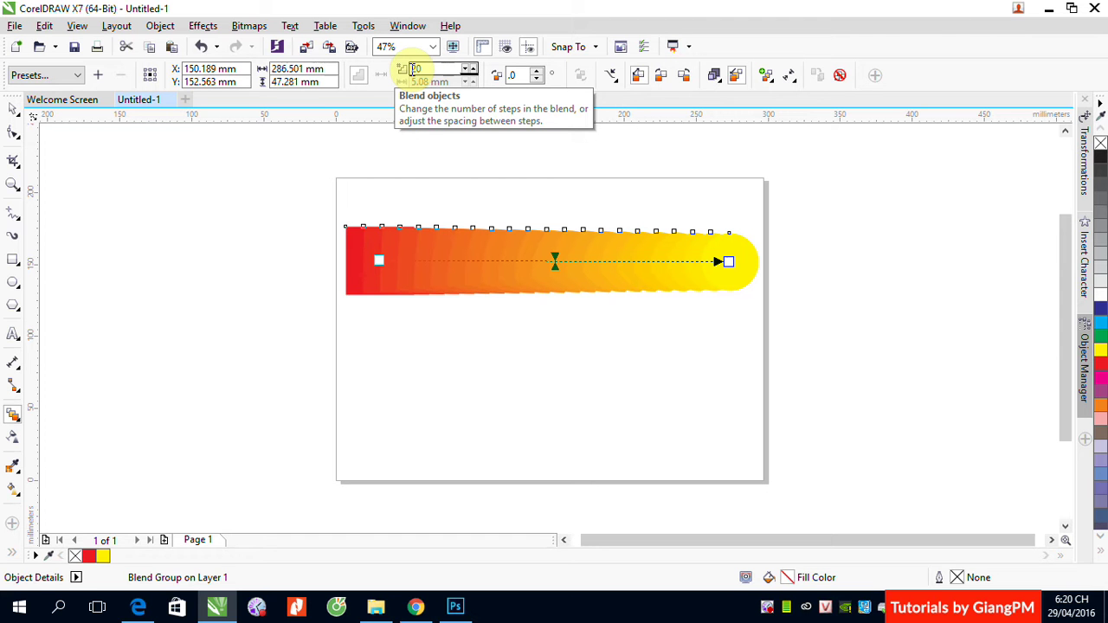
Set the number of blend steps to 5, and reduce it to 3
double_click(416, 70)
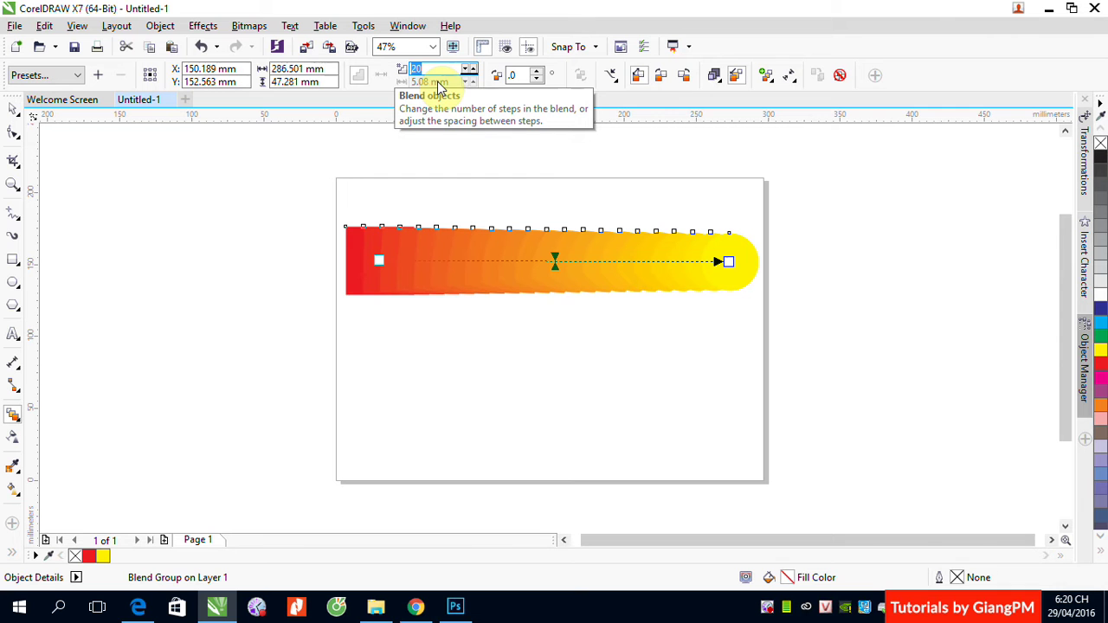
text(5)
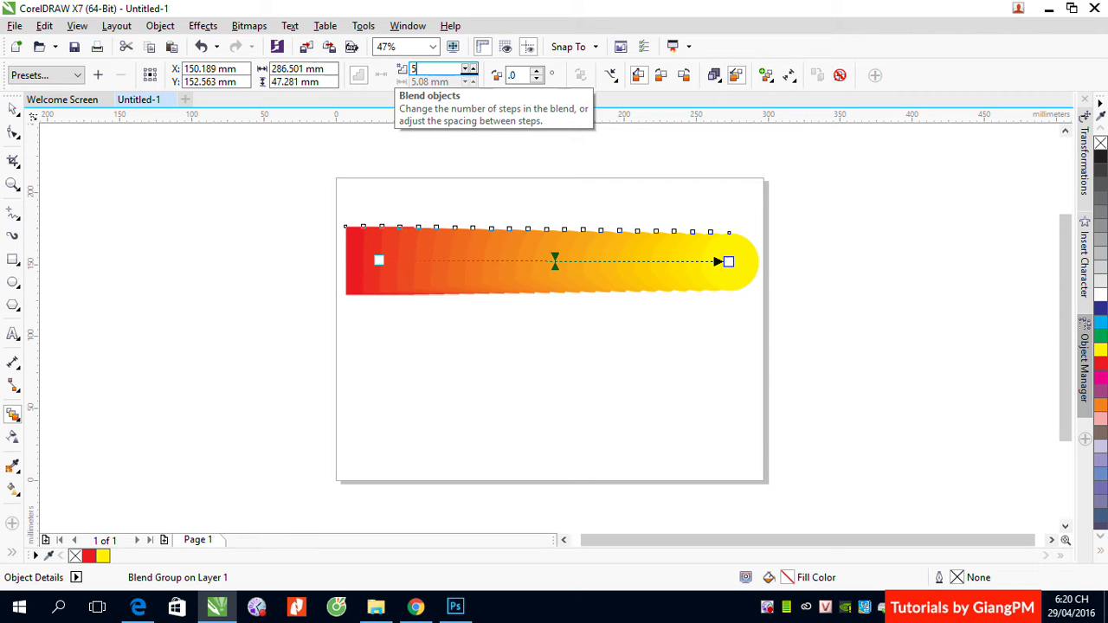
key(Return)
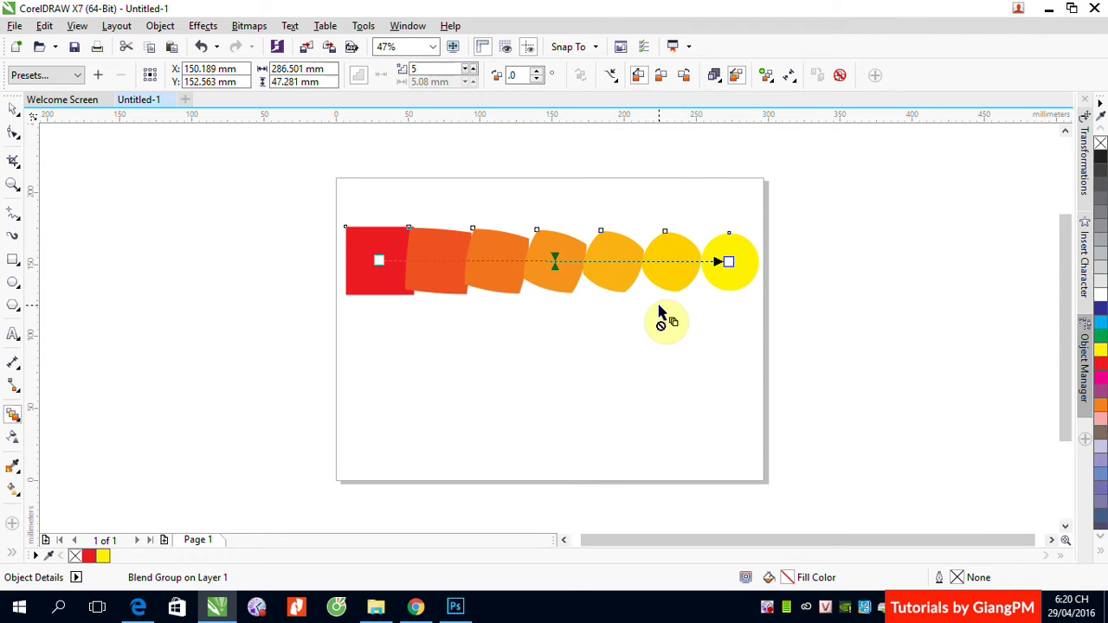
double_click(424, 69)
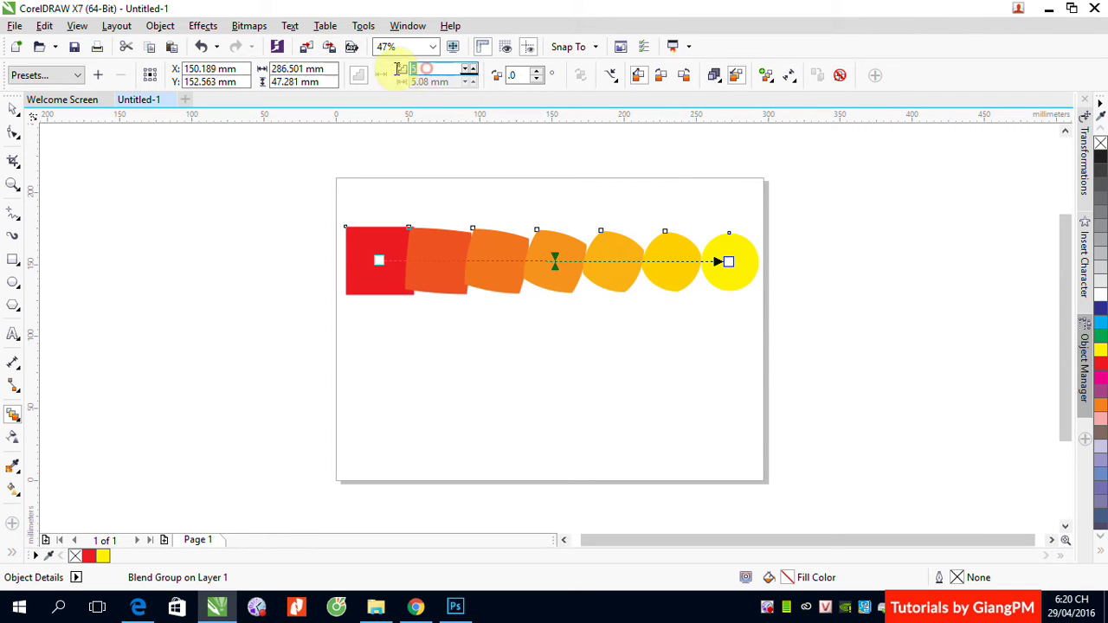
text(3)
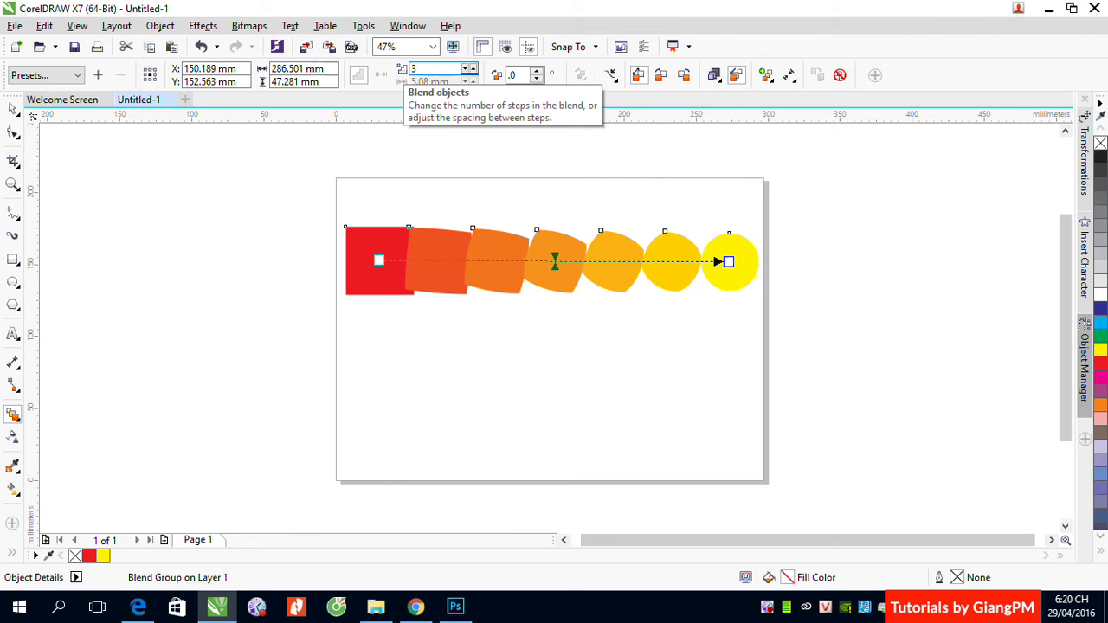
key(Return)
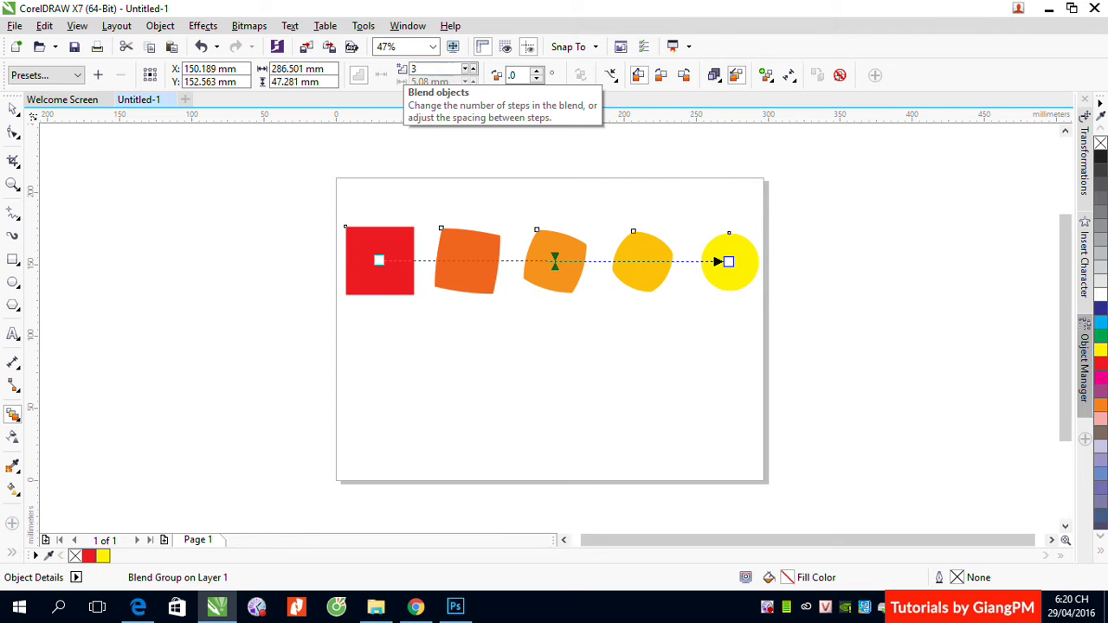
Select only the blend's yellow end circle and move it down and inward to about X 258 mm, Y 128 mm
click(15, 113)
drag(729, 261, 369, 277)
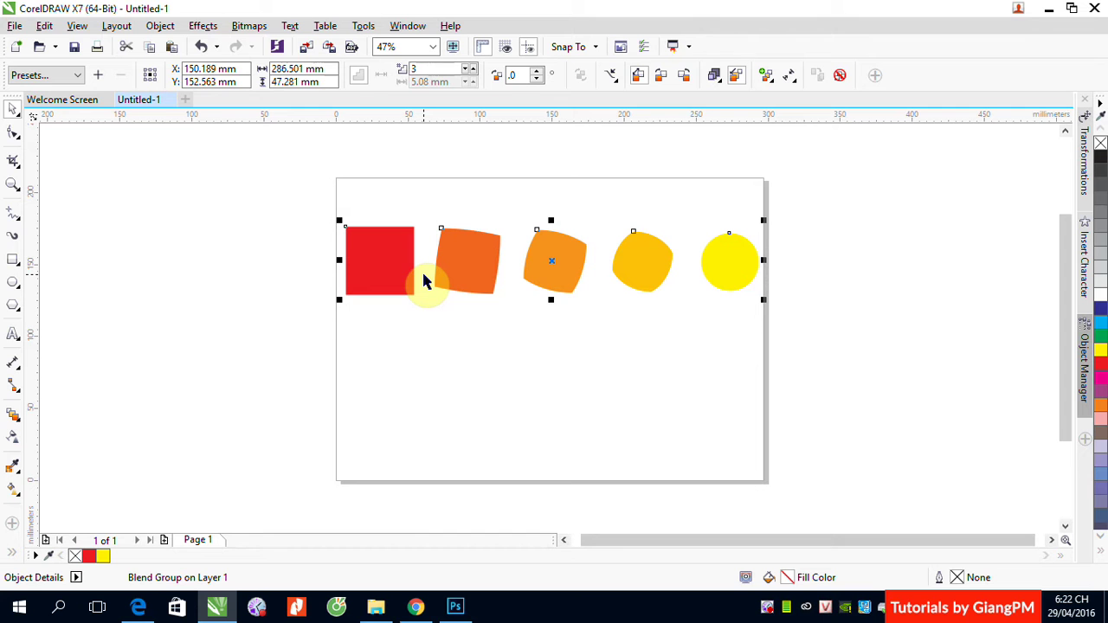
click(845, 265)
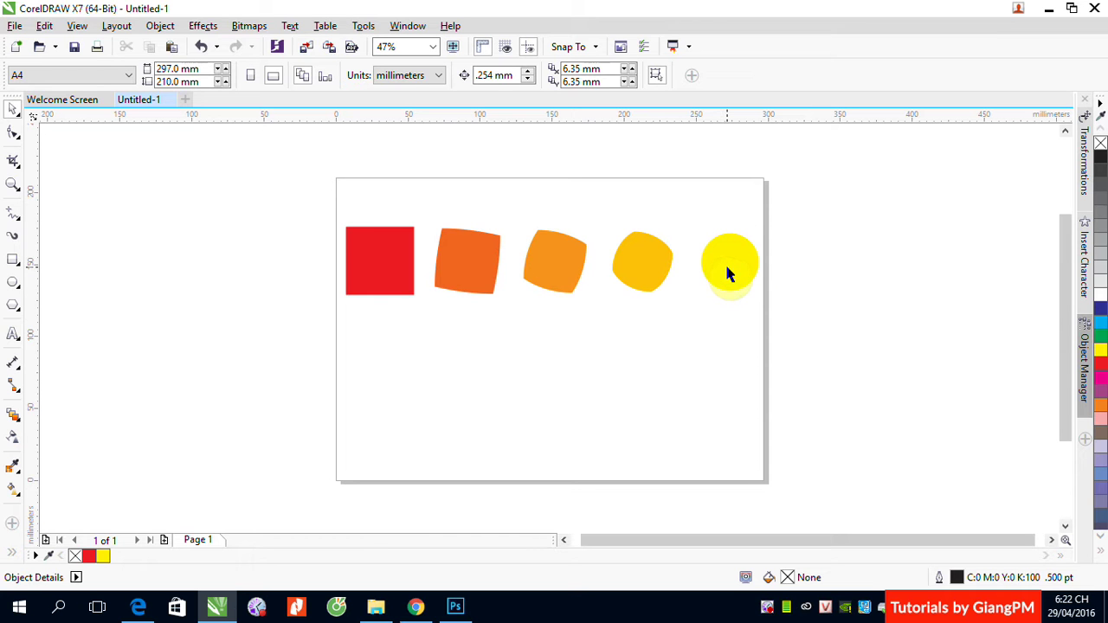
click(725, 273)
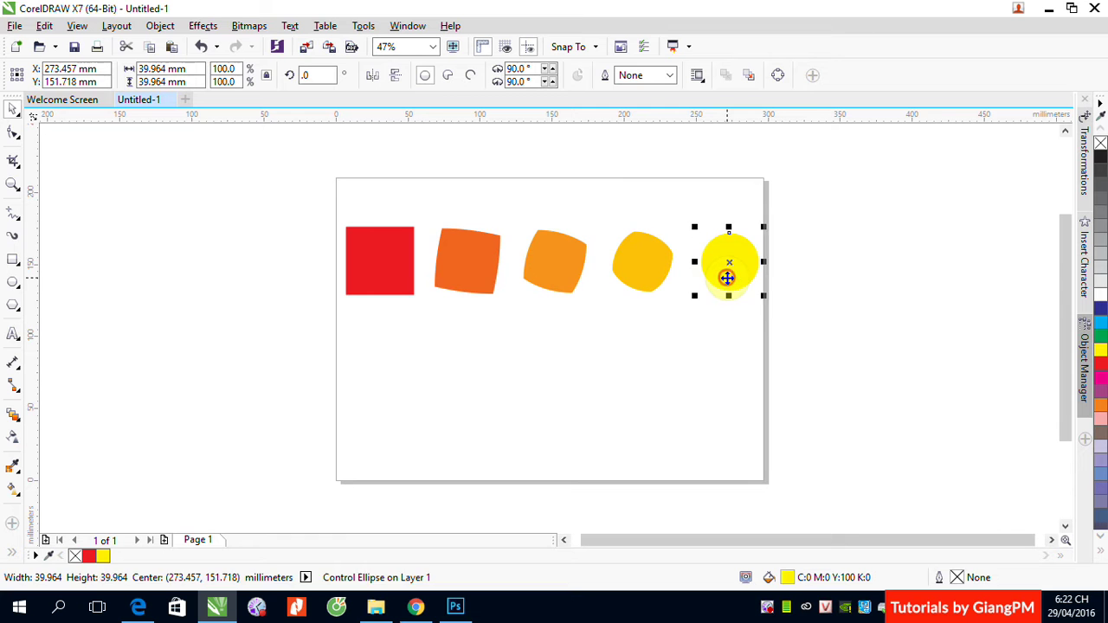
drag(727, 275, 923, 191)
drag(923, 201, 713, 313)
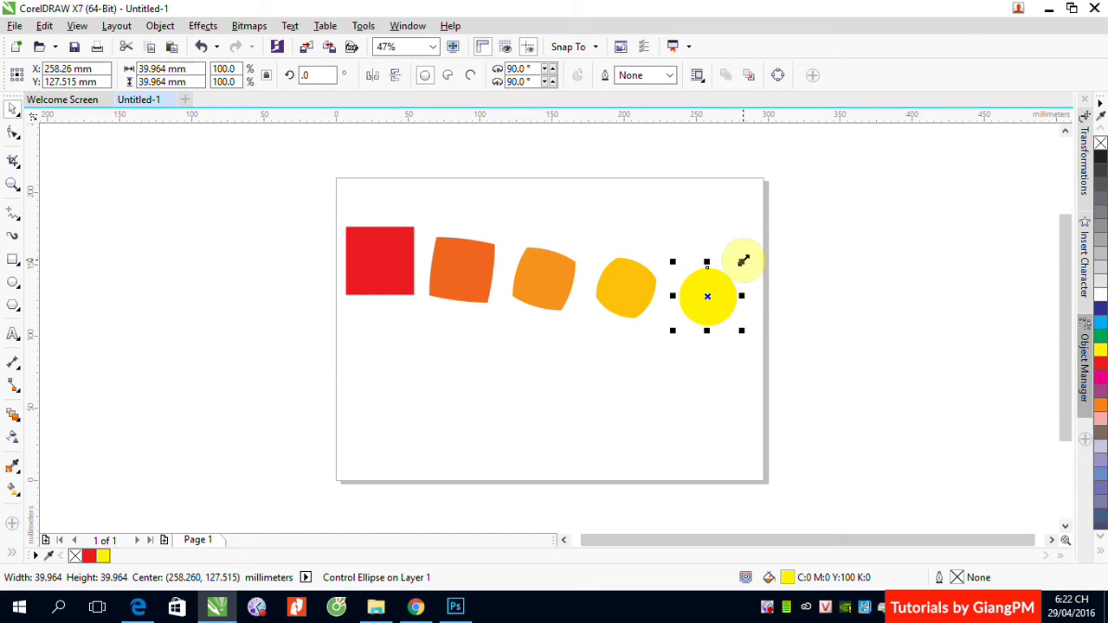
Scale the yellow end circle to about 80 mm, down to about 20 mm, and back up to about 48 mm in diameter
drag(744, 261, 881, 204)
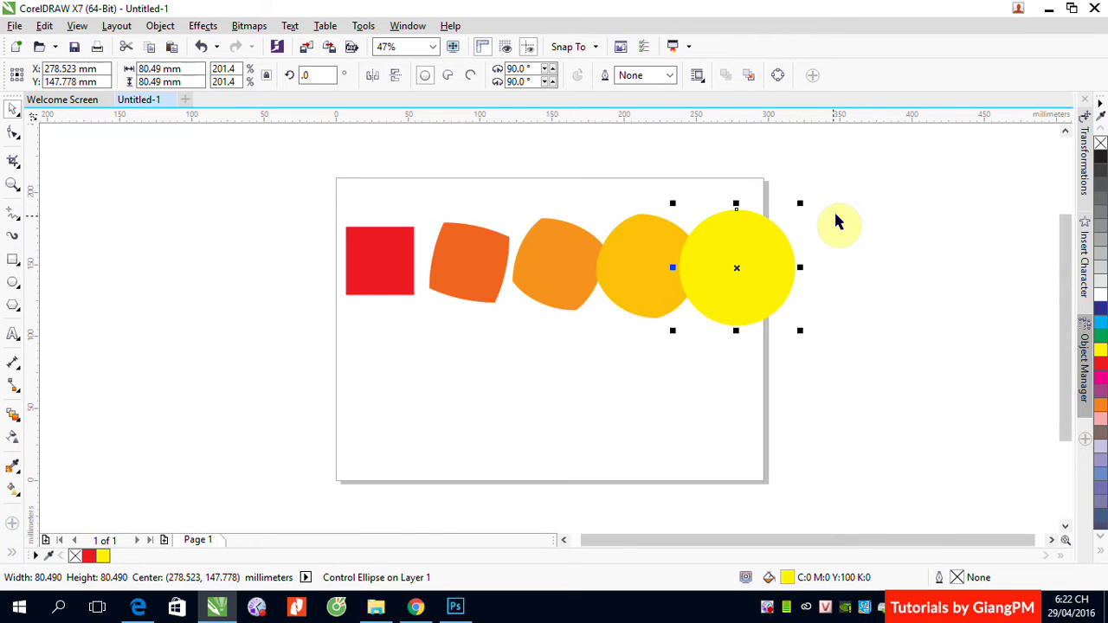
drag(798, 204, 713, 291)
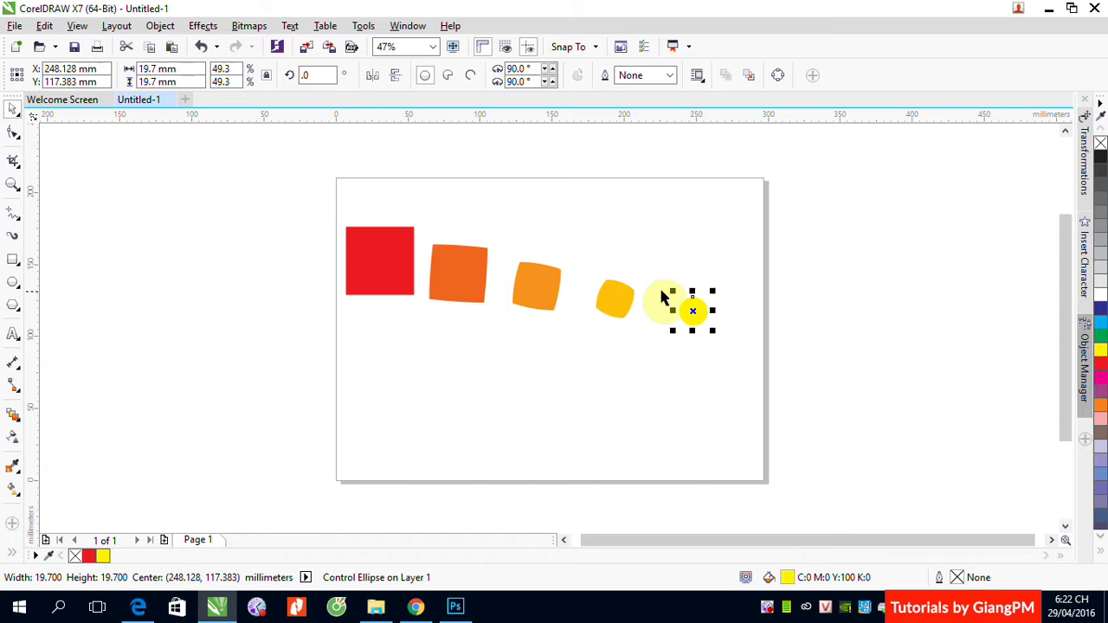
drag(714, 292, 753, 251)
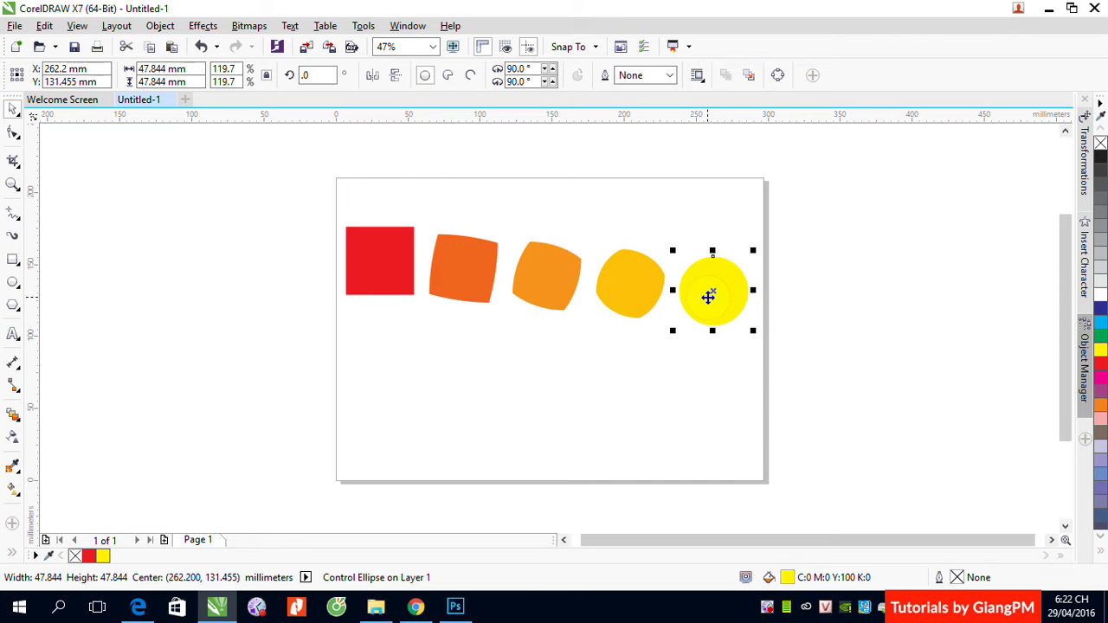
Fill the end circle with dark blue, and try yellow on the start square before returning it to red
click(1100, 309)
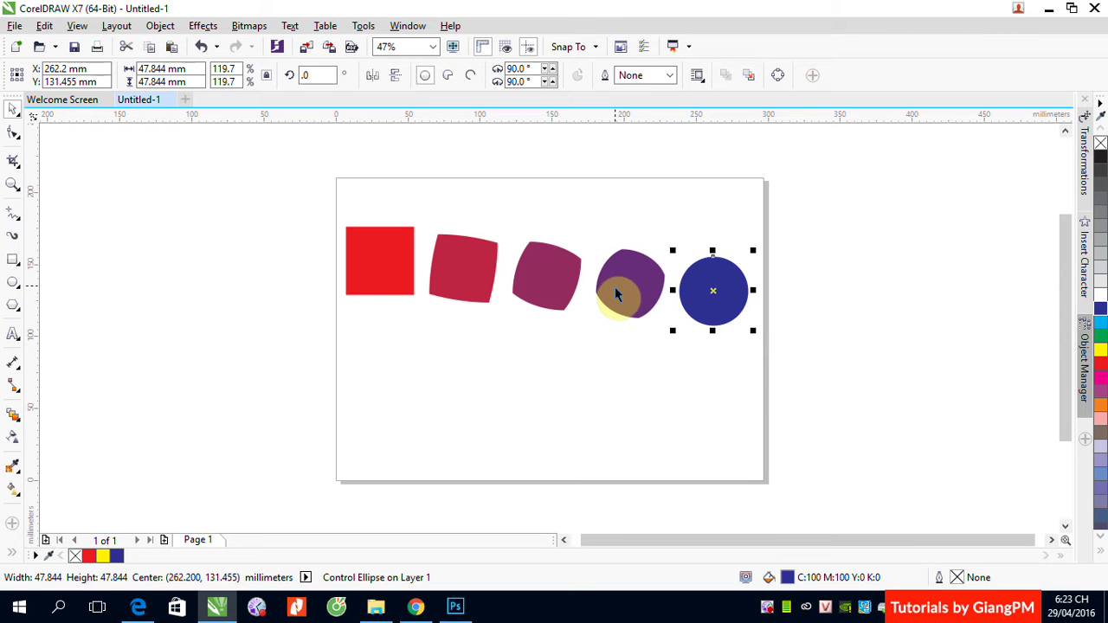
click(375, 292)
click(1101, 354)
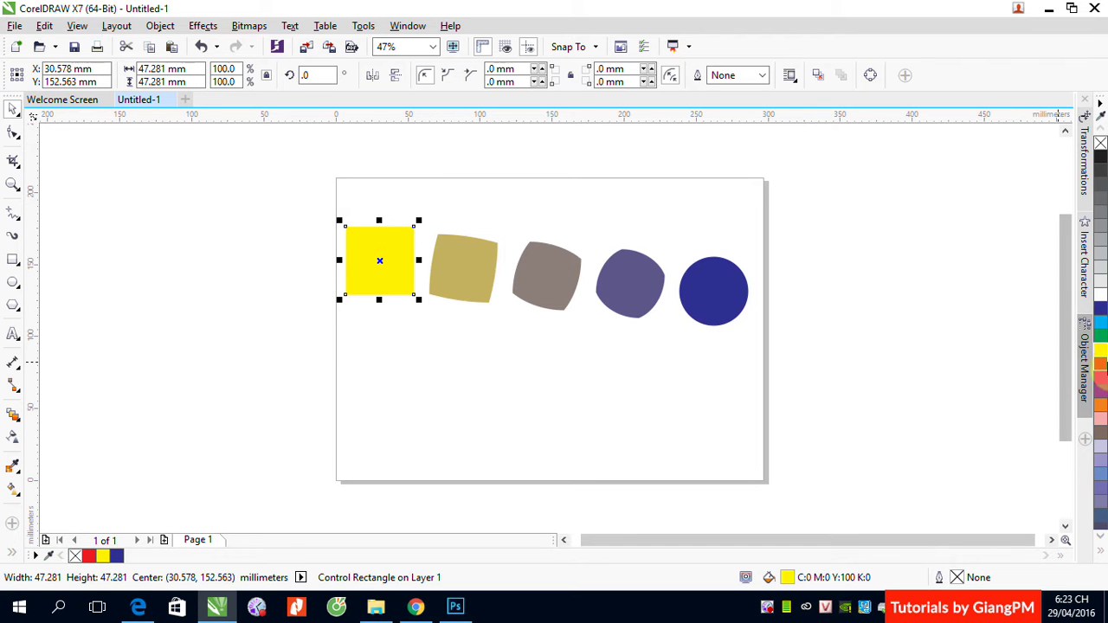
click(1101, 369)
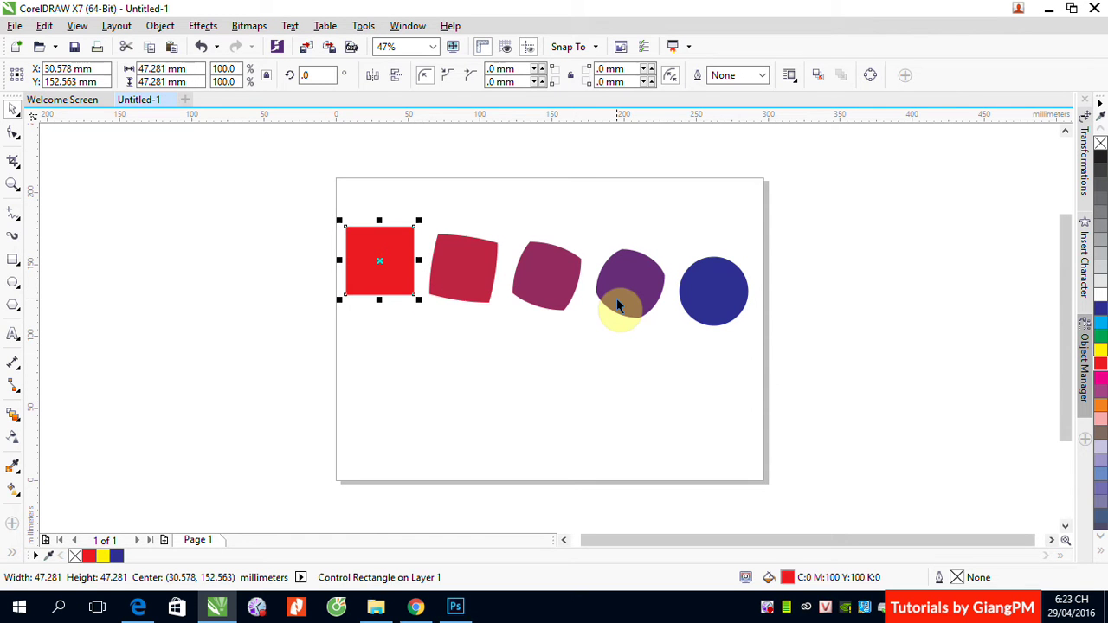
Select the whole blend group and raise its number of steps to 5 and finally to 10
click(527, 300)
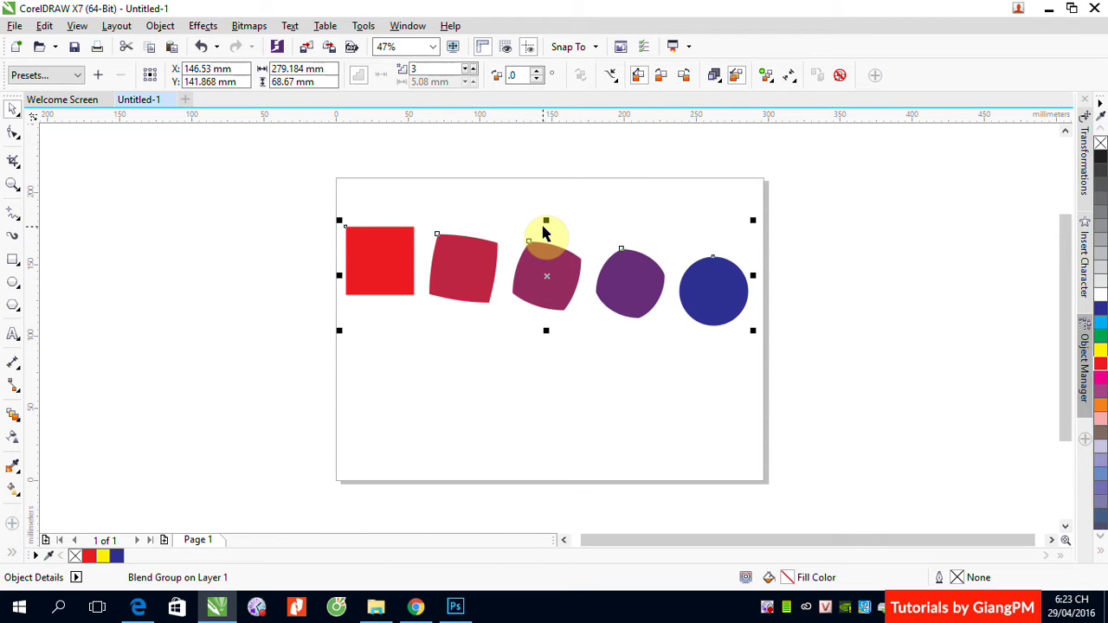
double_click(419, 69)
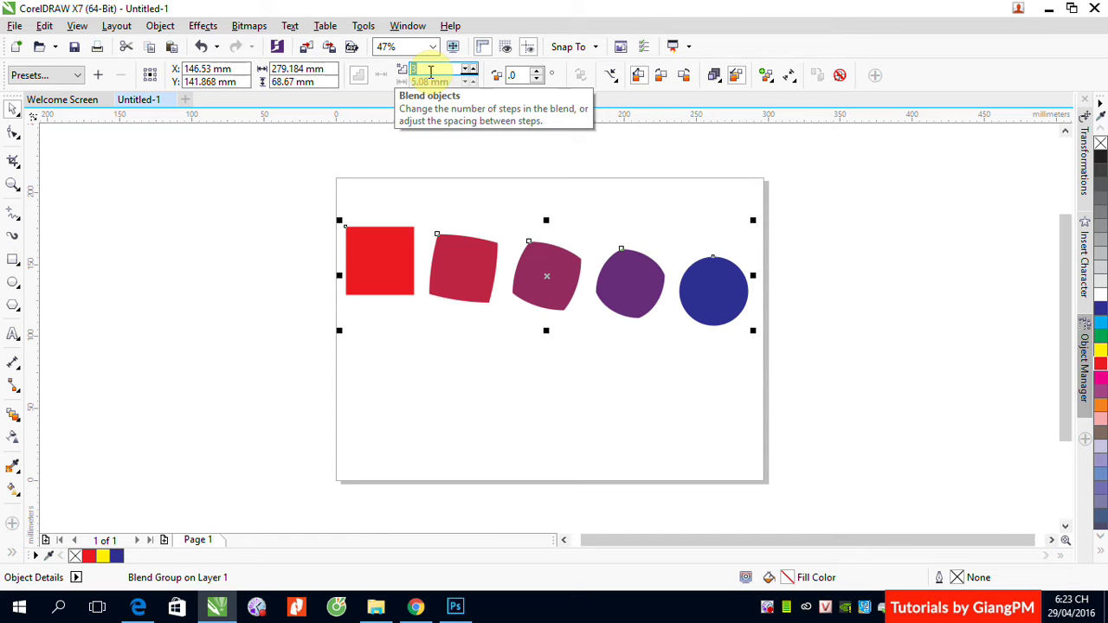
text(5)
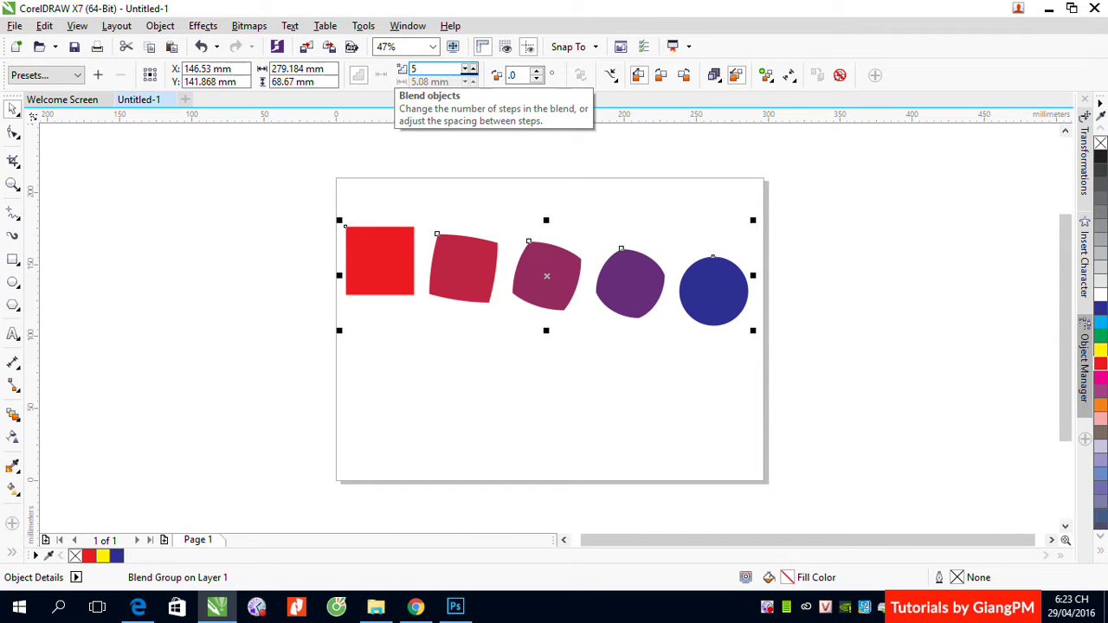
key(Return)
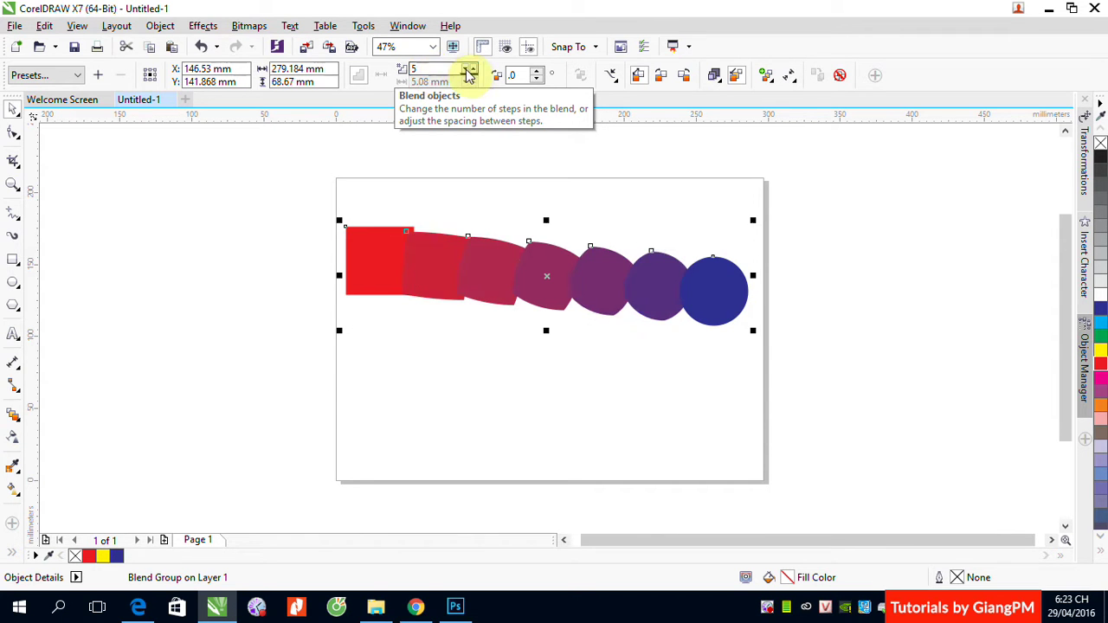
text(10)
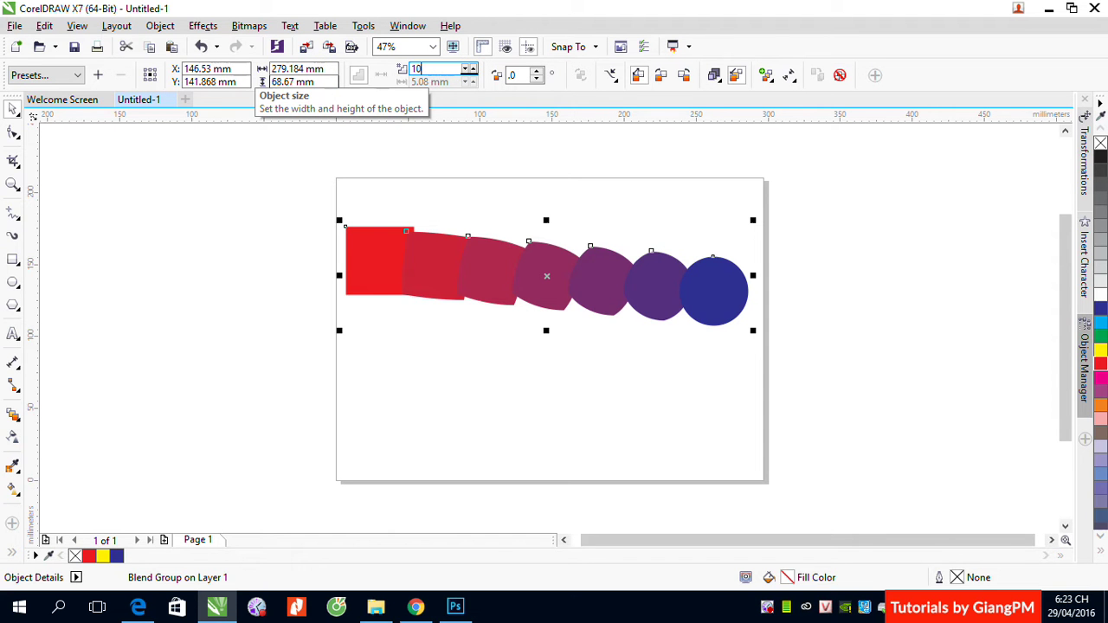
key(Return)
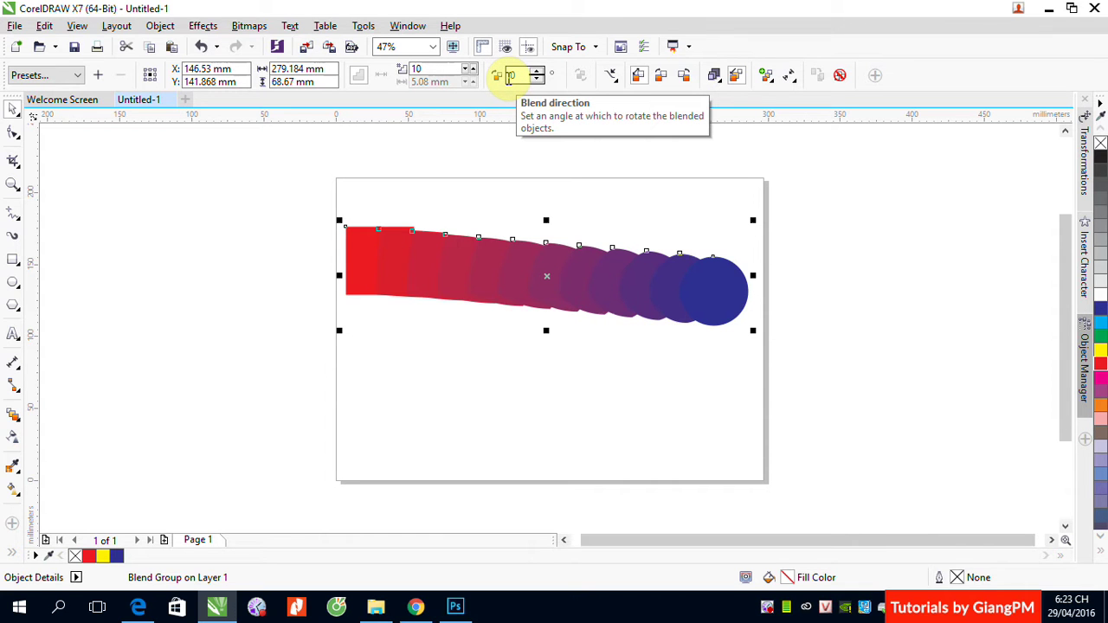
Set the blend direction of the square-to-circle blend to 50 degrees
click(538, 72)
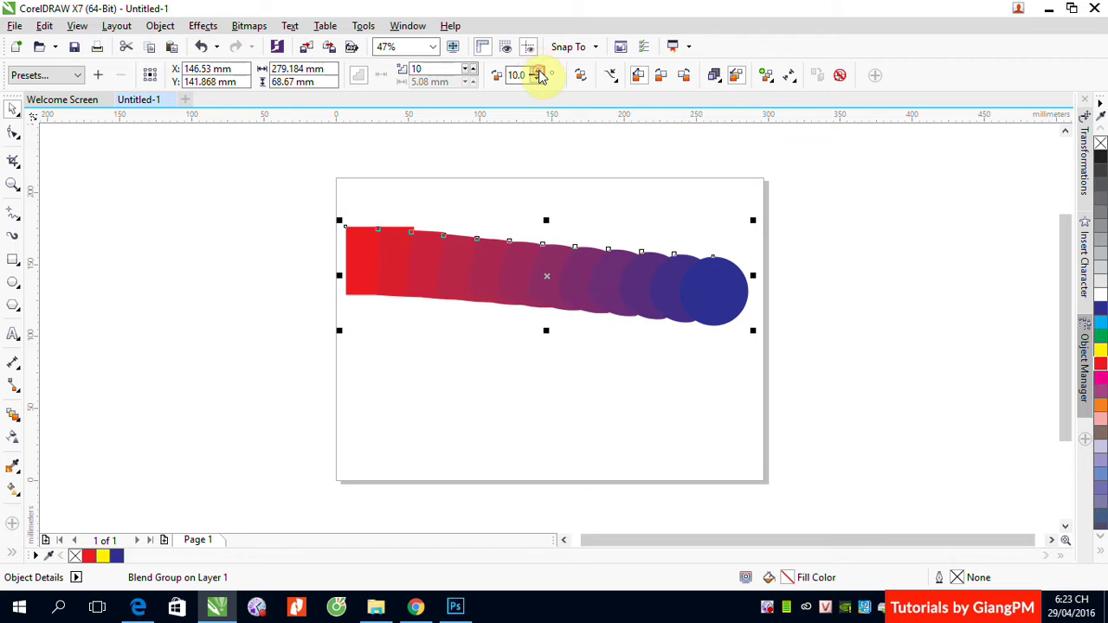
click(537, 72)
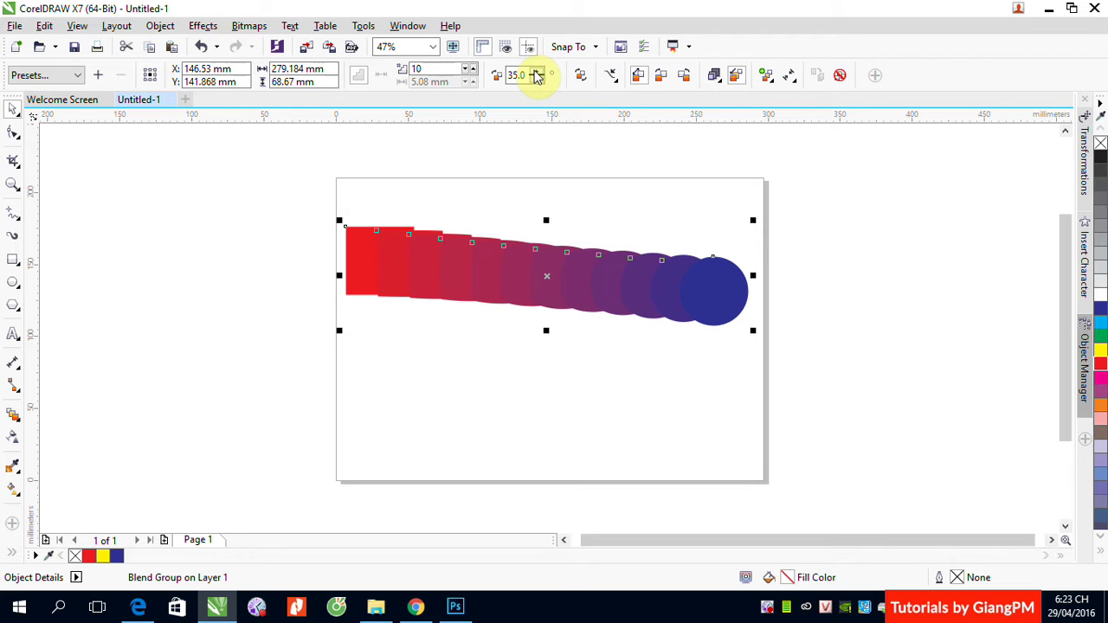
click(538, 73)
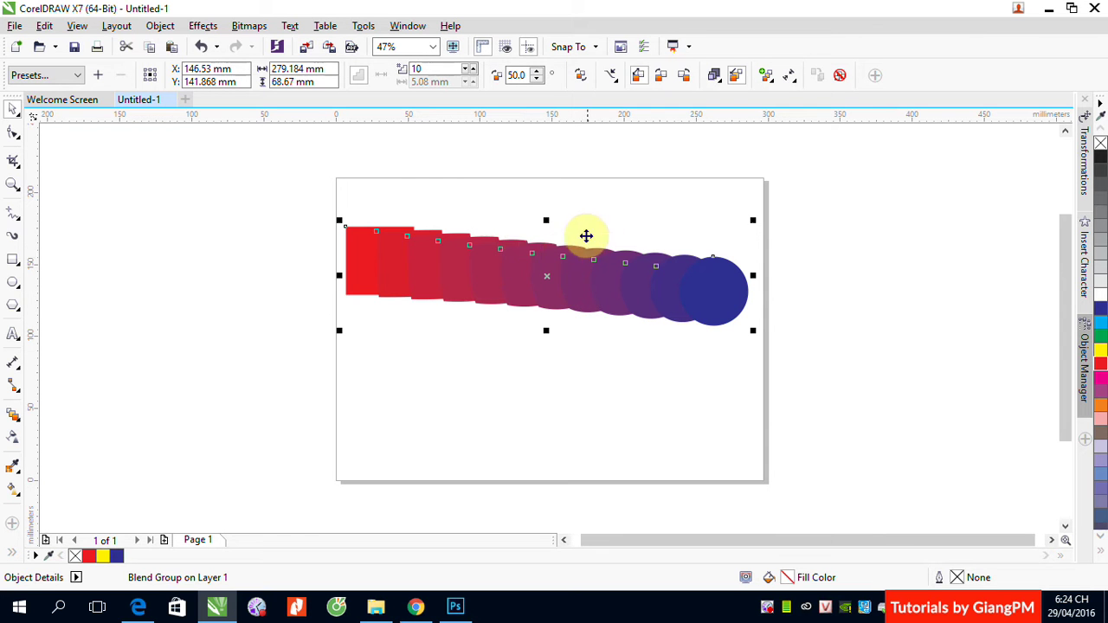
Try the loop effect on the rotated blend, toggling it on and off, and leave it off
click(577, 78)
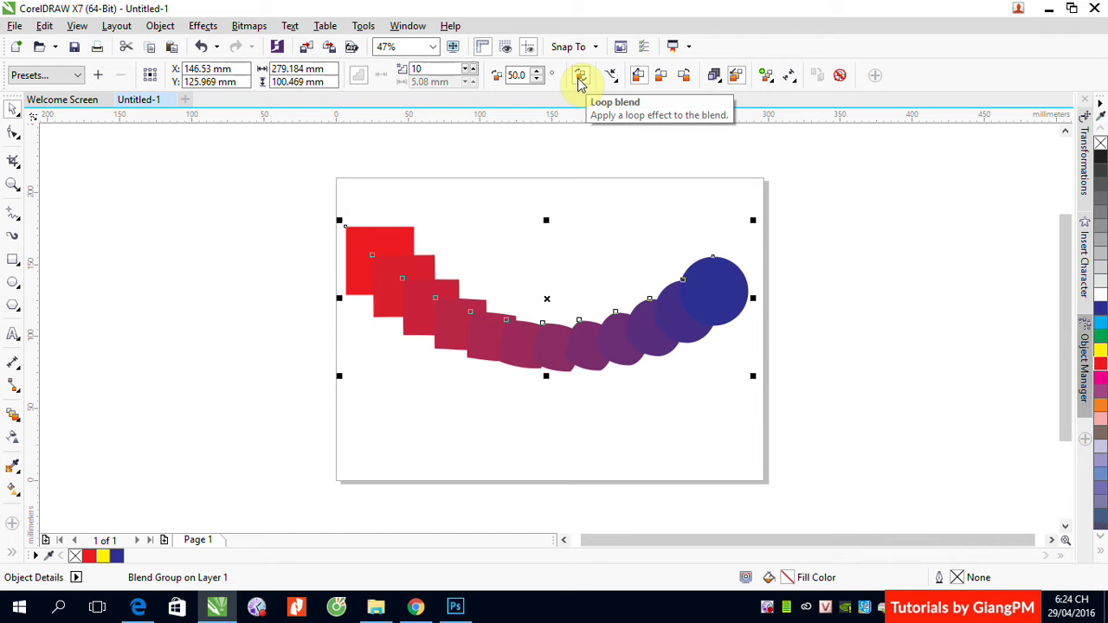
click(579, 78)
click(579, 78)
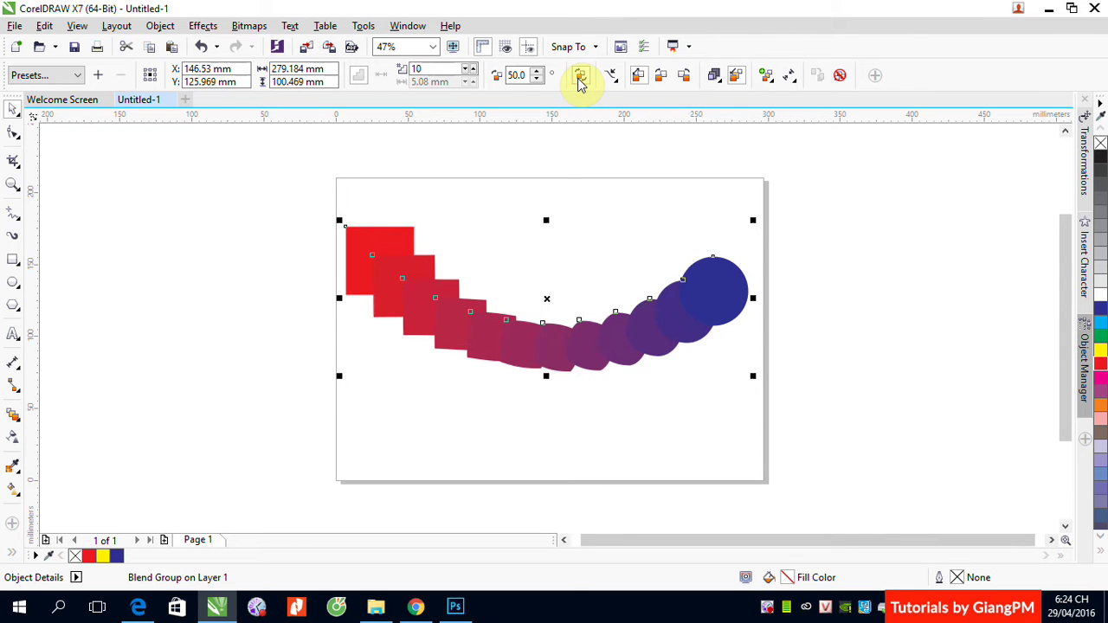
click(579, 78)
click(579, 78)
click(580, 78)
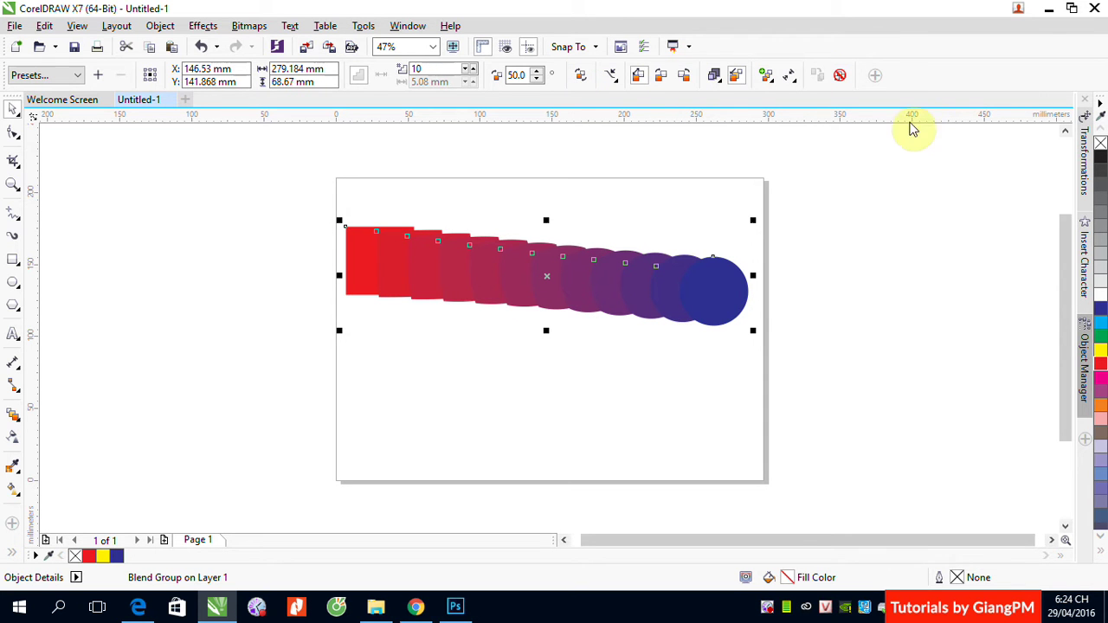
Select only the dark blue end circle and move it up beyond the page to about X 402 mm, Y 197 mm
click(815, 179)
click(722, 297)
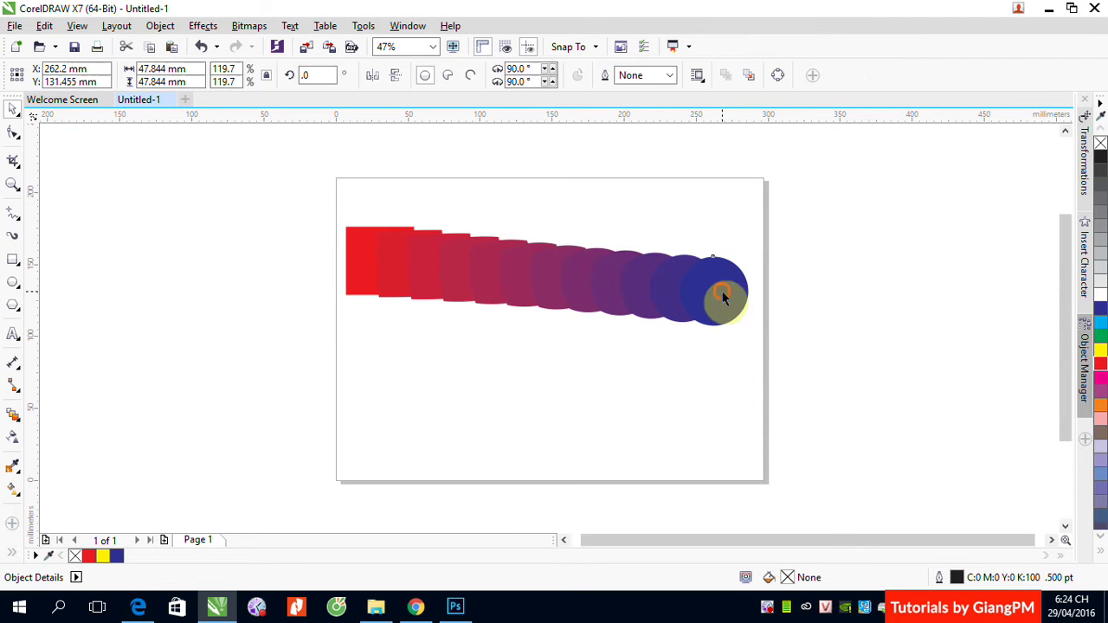
drag(722, 297, 922, 202)
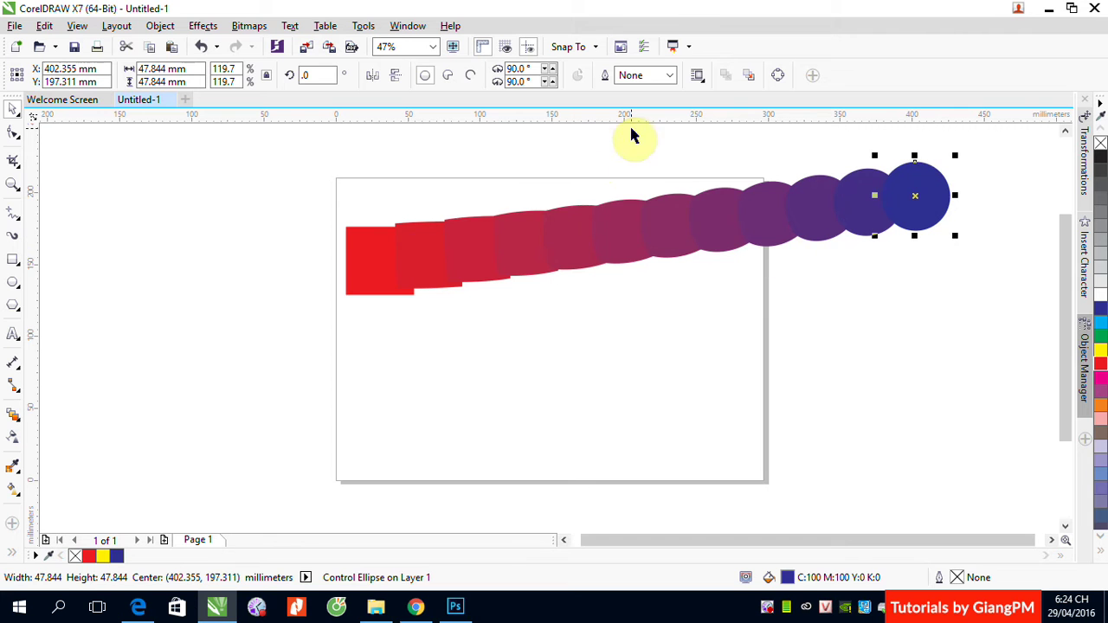
Select in turn the whole blend group, its end circle and its start square to show the control objects
click(643, 233)
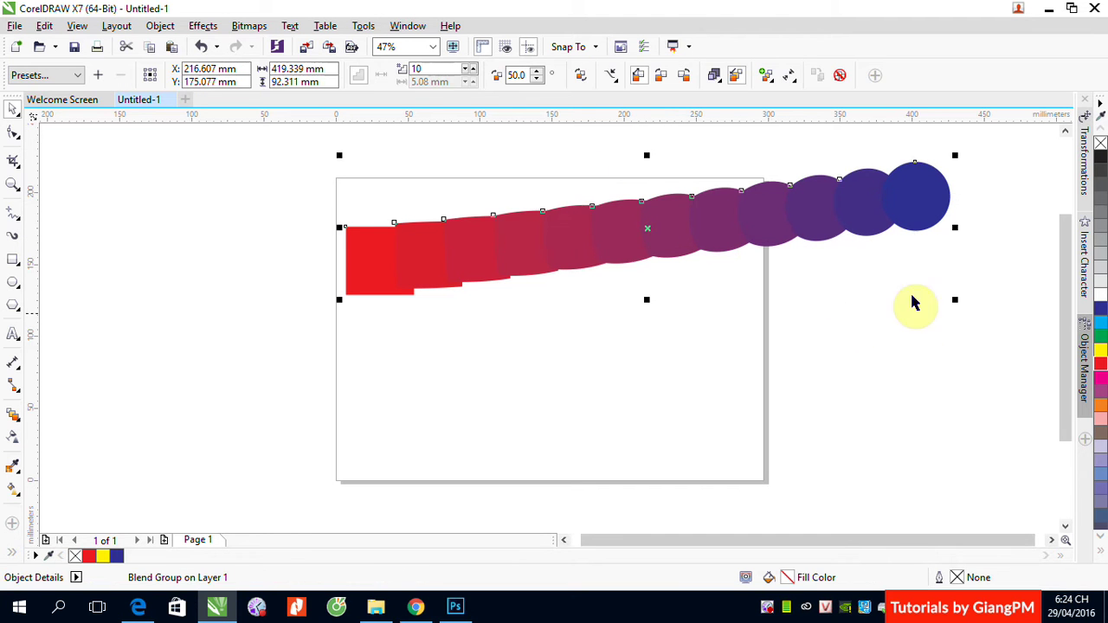
click(846, 347)
click(930, 201)
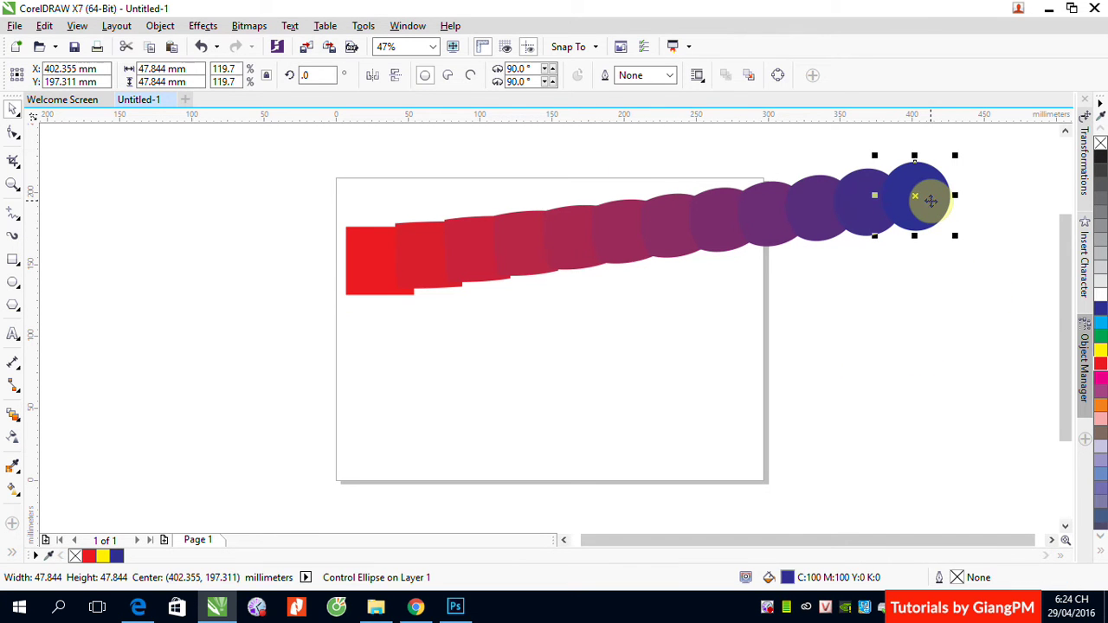
click(361, 273)
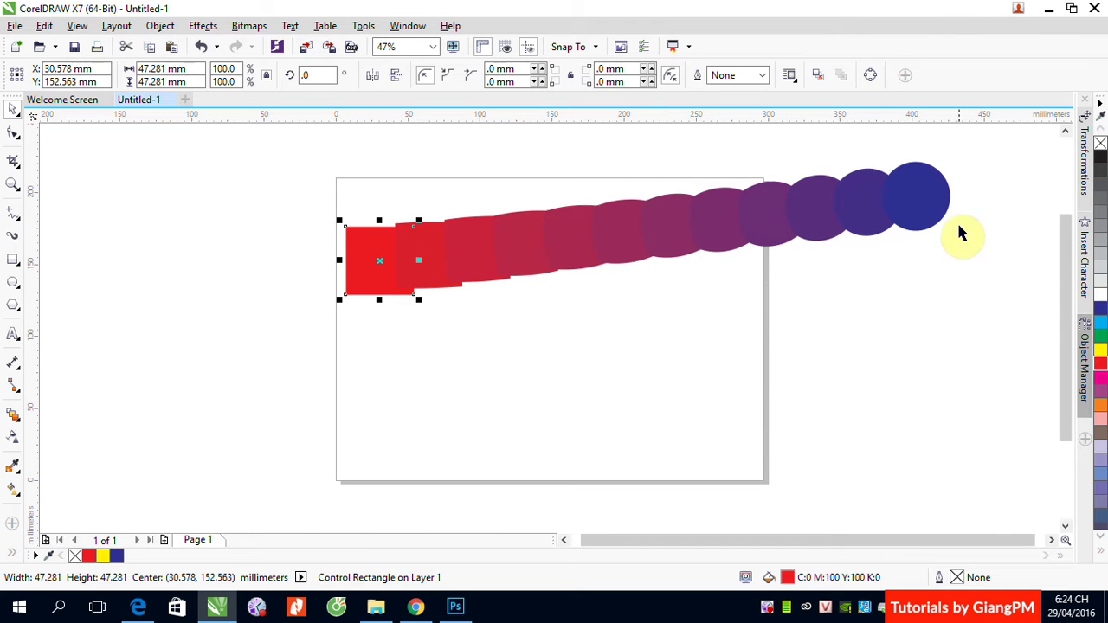
Select the whole blend group and delete it
click(665, 231)
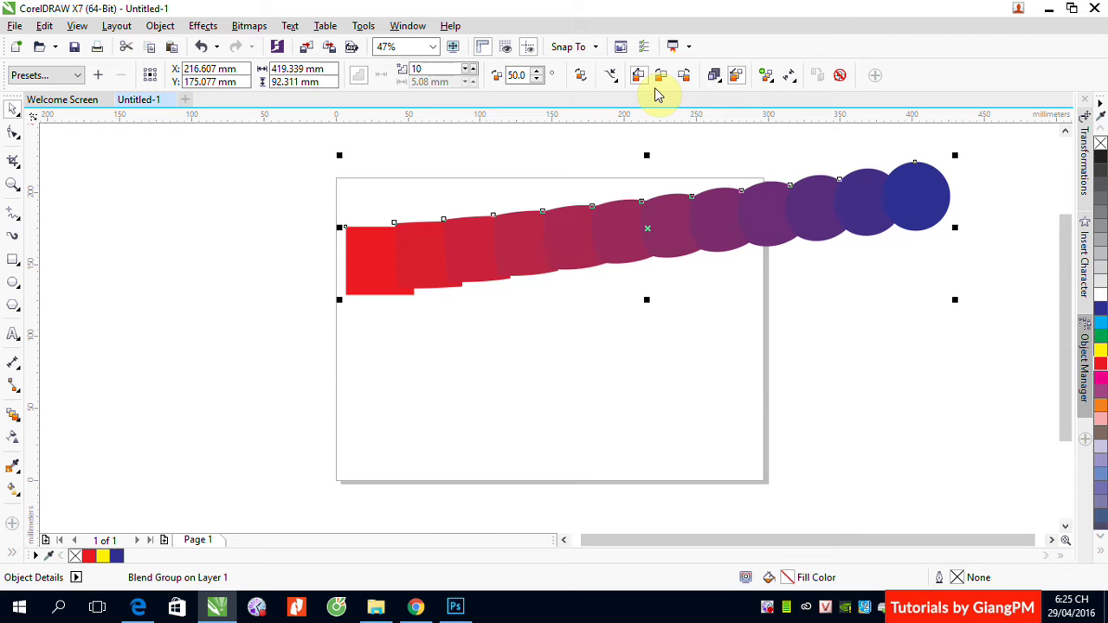
drag(297, 155, 1000, 322)
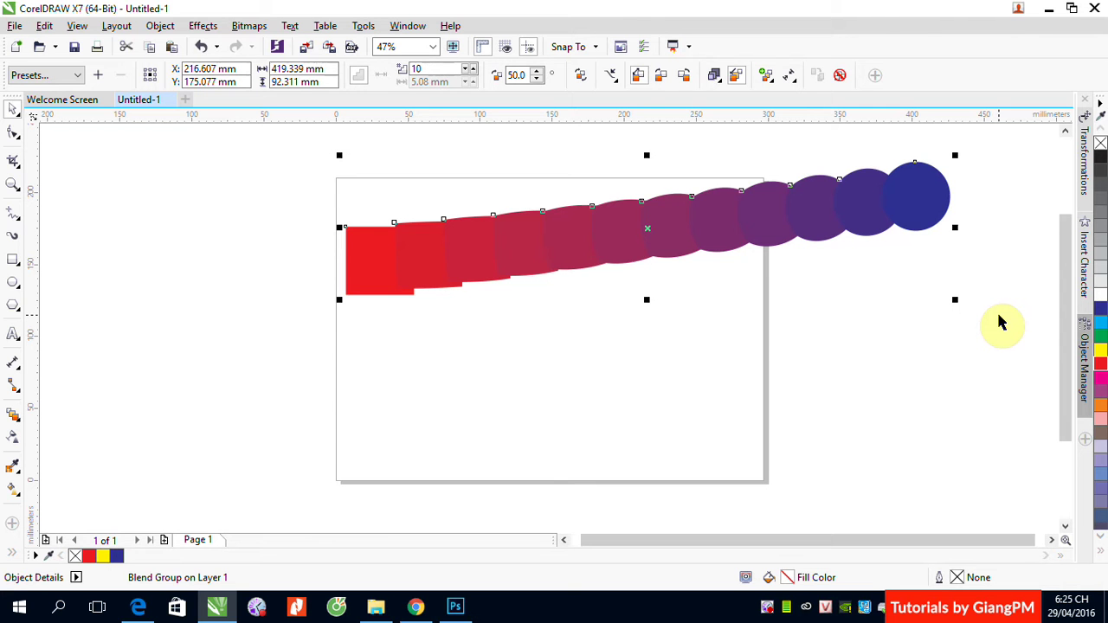
key(Delete)
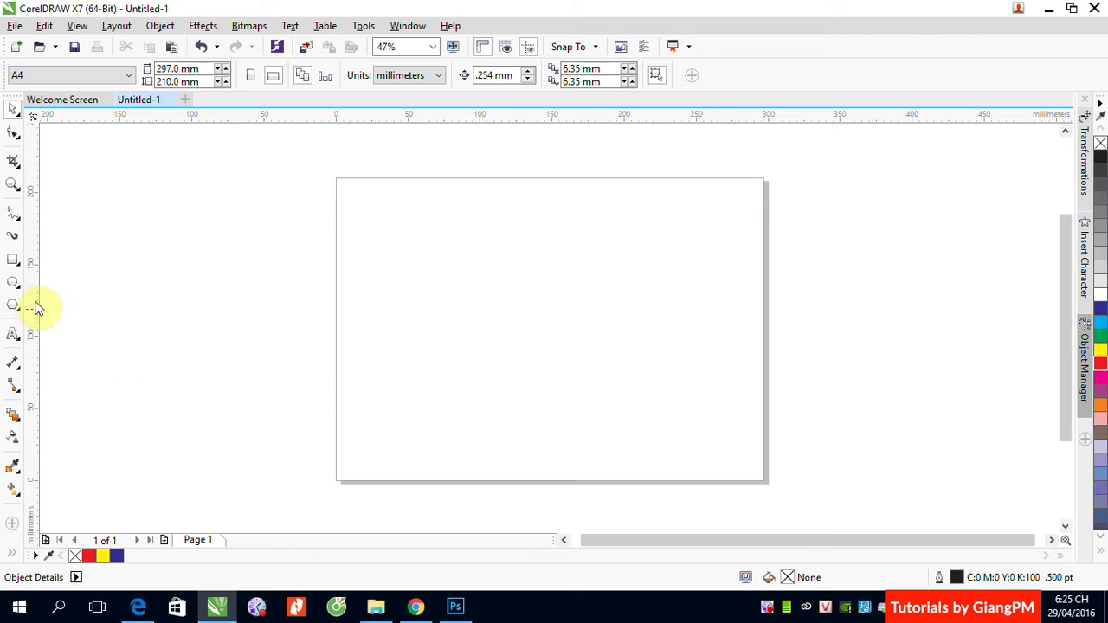
Draw three circles about 40.5 mm in diameter at the corners of a triangle on the page and fill the lower-left one red
click(12, 286)
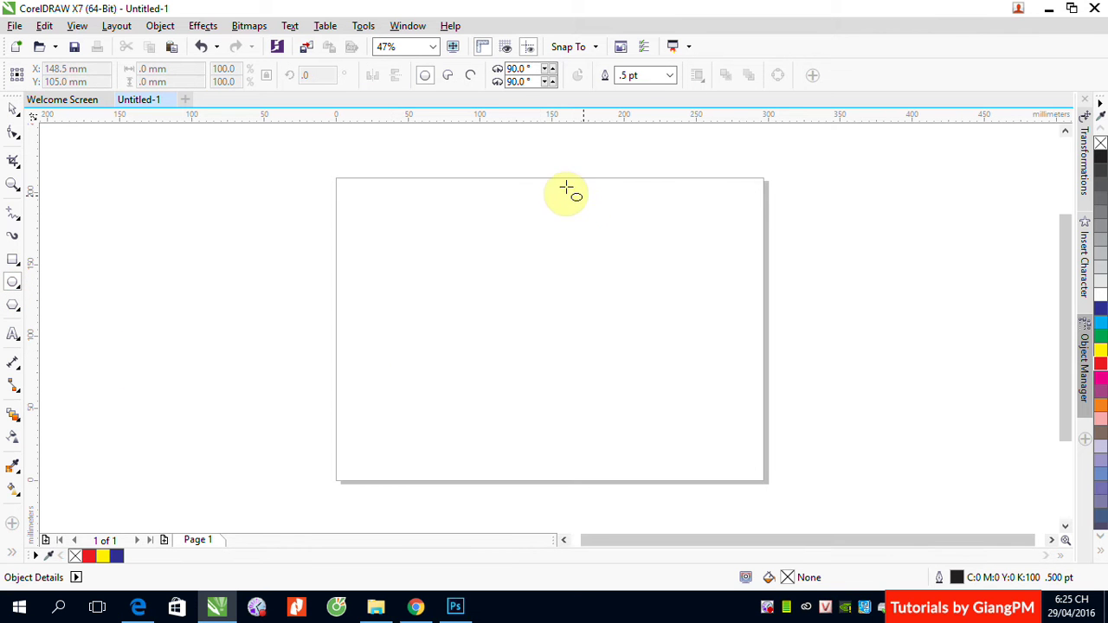
mouse_move(517, 194)
mouse_down()
mouse_move(559, 256)
mouse_move(546, 222)
mouse_move(673, 435)
mouse_move(415, 443)
mouse_up()
click(15, 109)
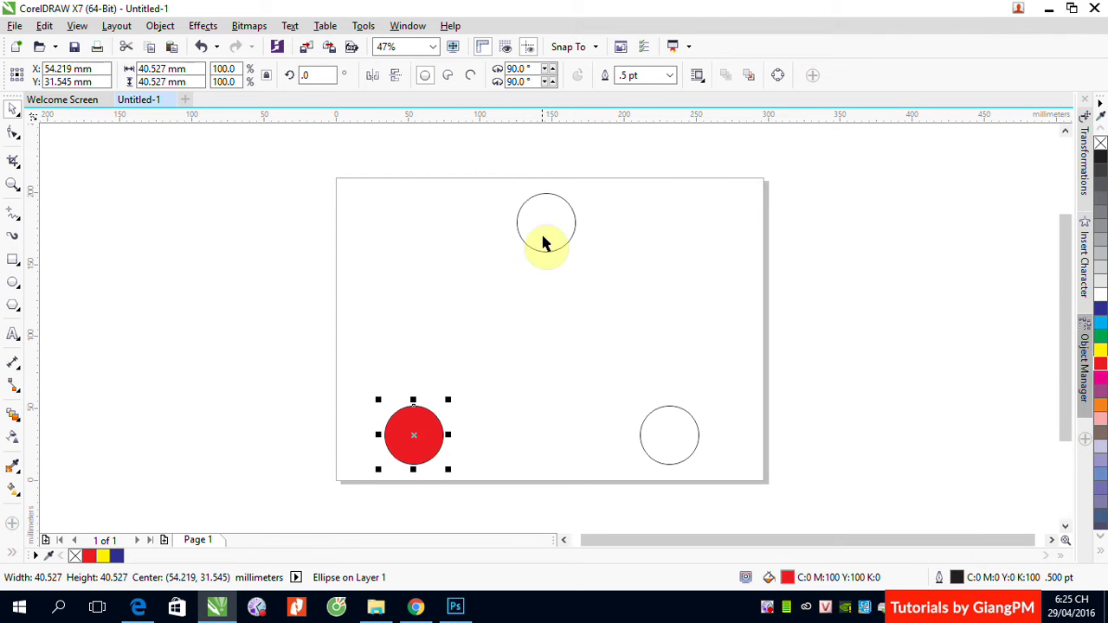
Fill the circle at the triangle's apex yellow and the lower-right circle cyan
drag(355, 191, 671, 448)
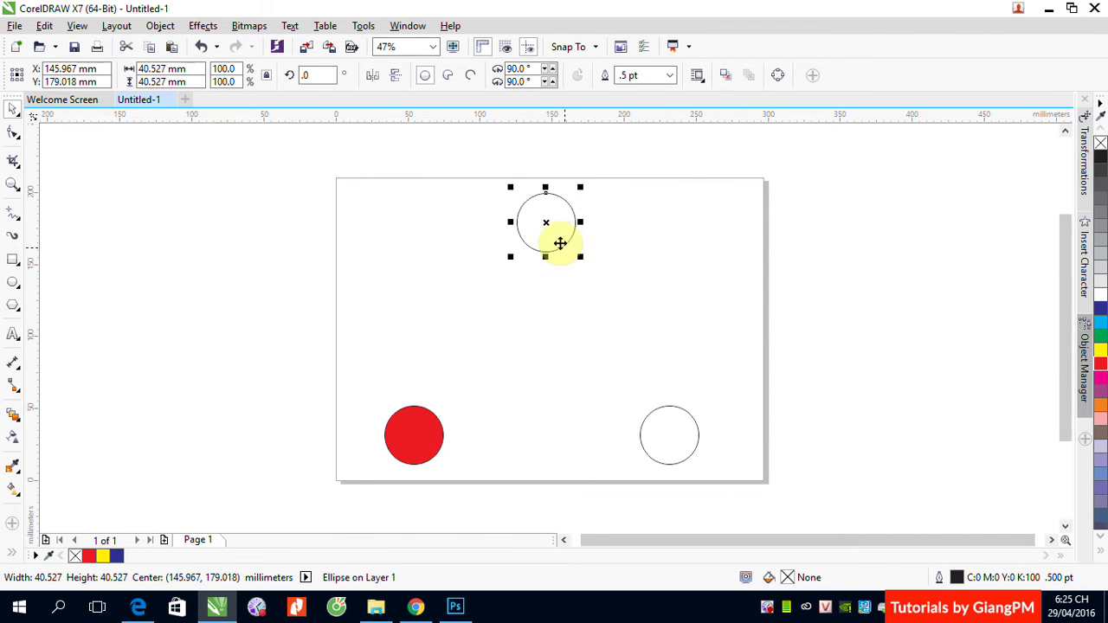
click(556, 238)
click(1100, 350)
click(735, 349)
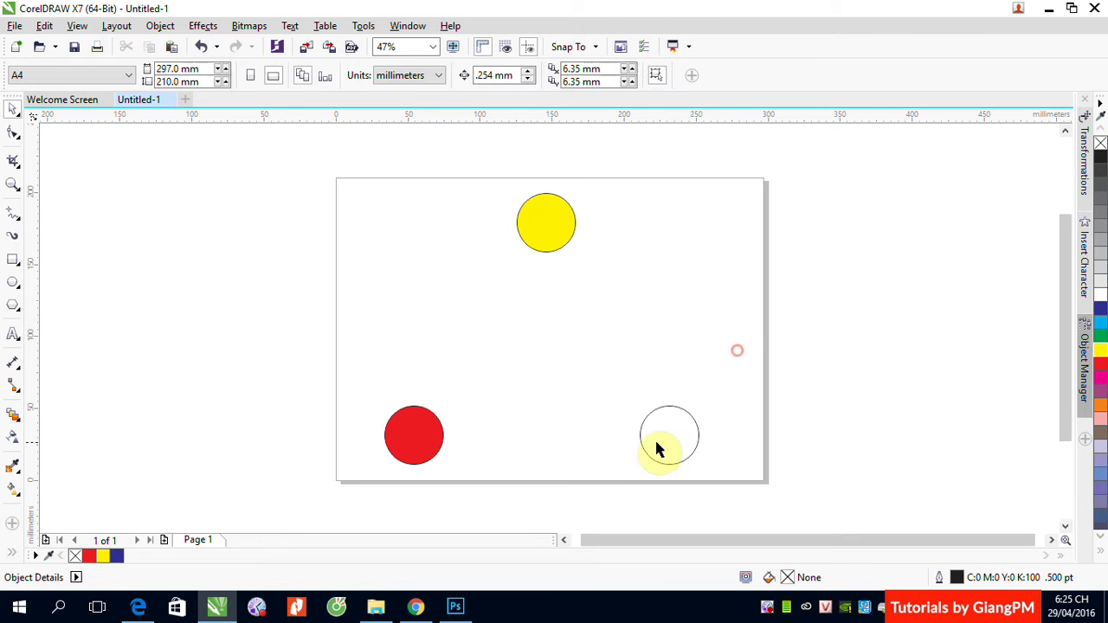
click(645, 444)
click(1102, 328)
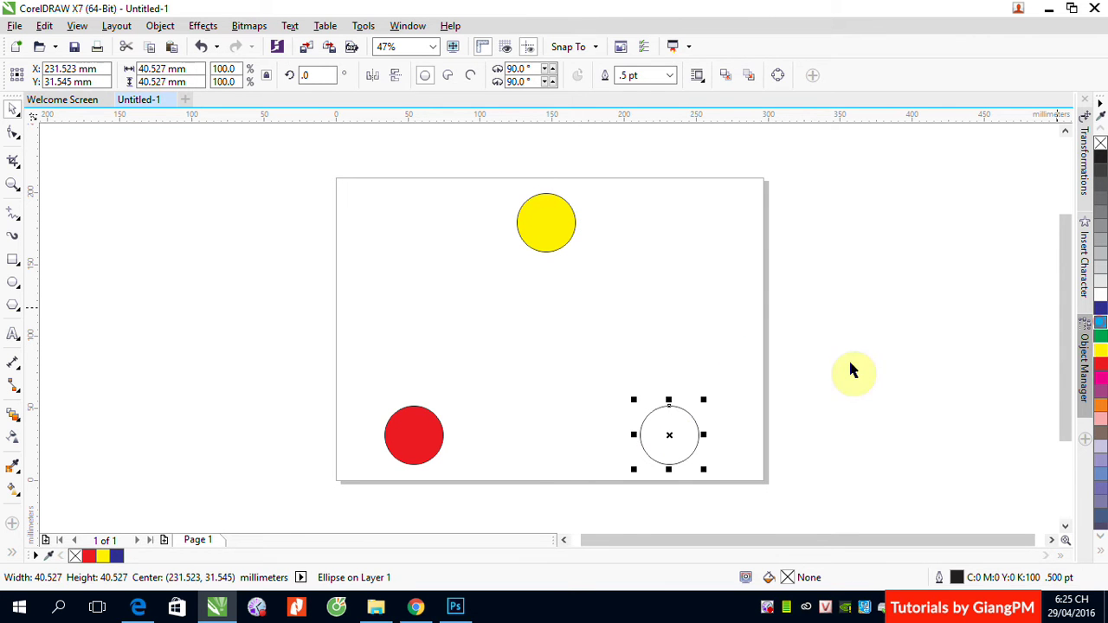
Select all three circles and remove their outlines
click(441, 230)
drag(306, 182, 775, 511)
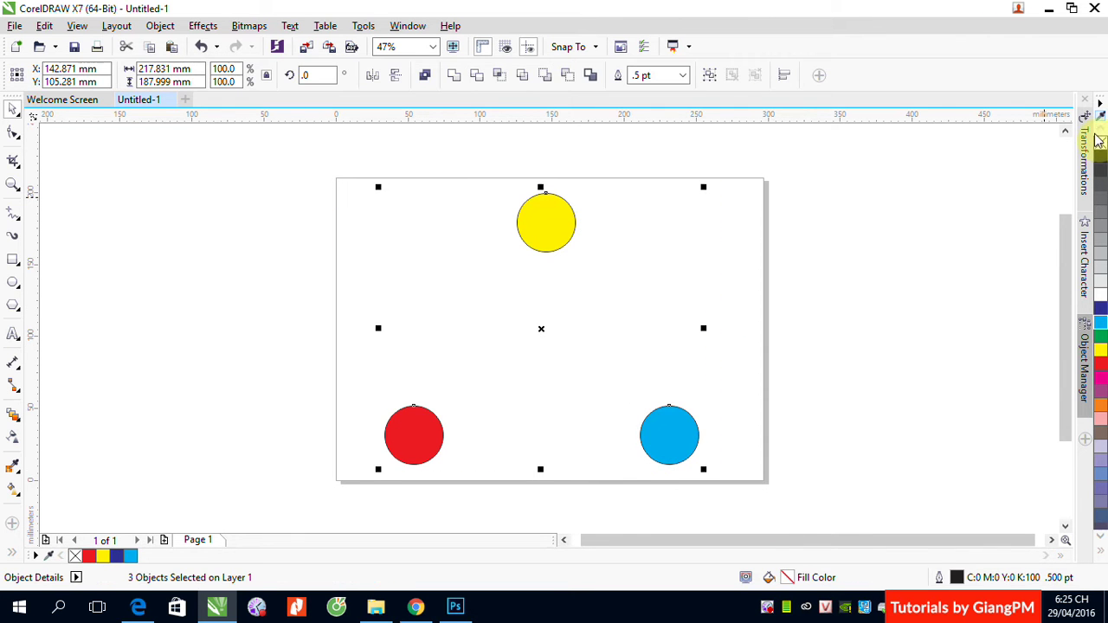
click(966, 196)
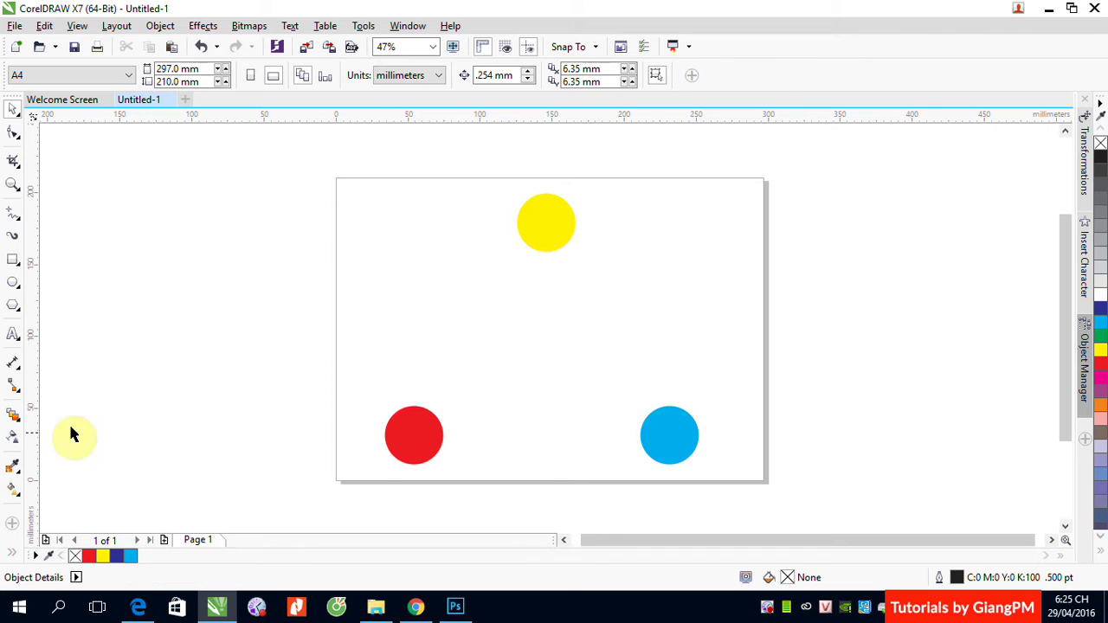
Use the Blend tool with 3 steps to blend the red circle into the yellow circle
click(13, 416)
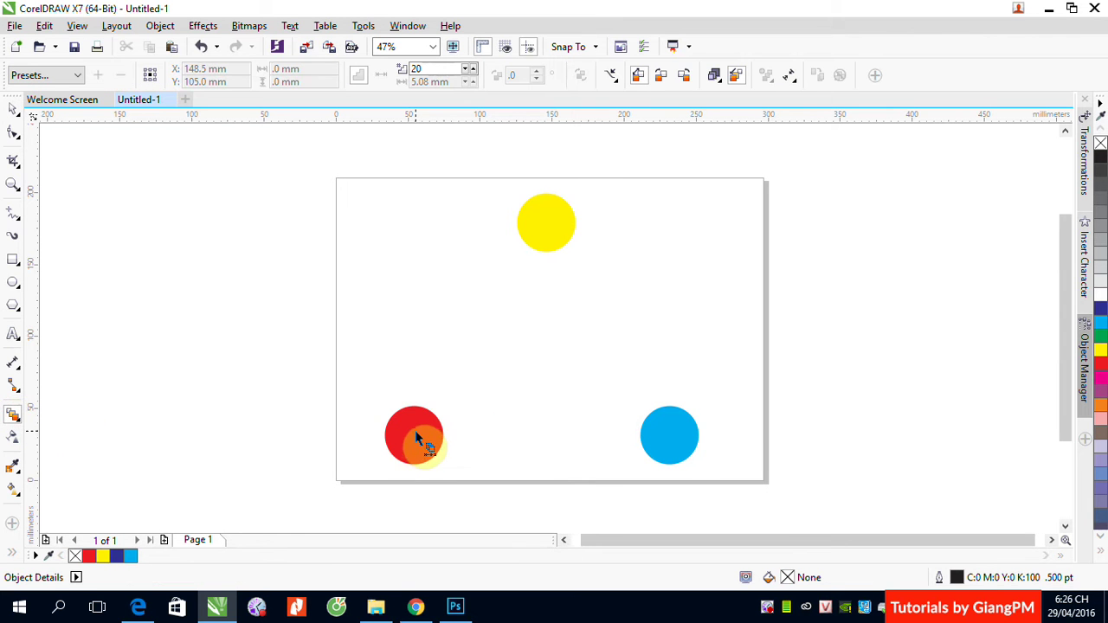
drag(430, 72, 397, 78)
text(3)
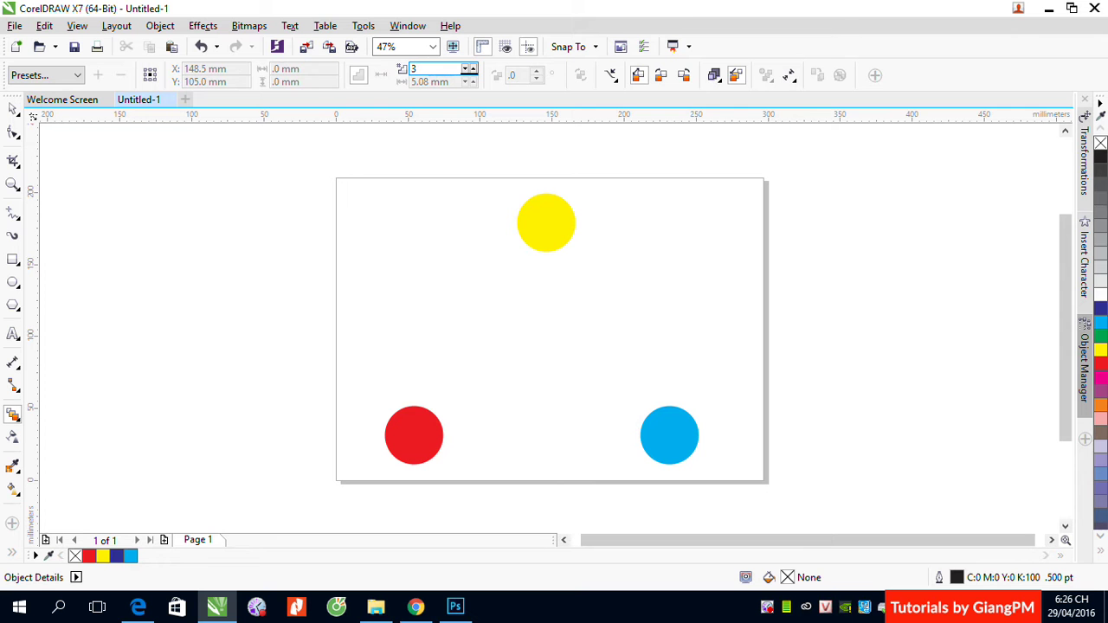
key(Return)
drag(420, 443, 535, 247)
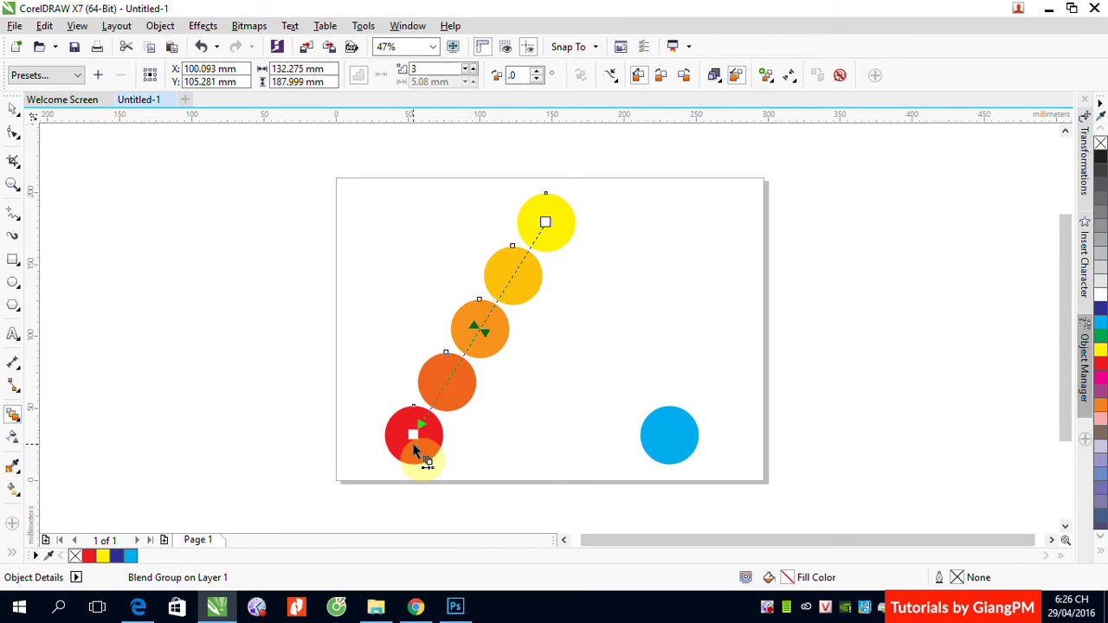
Blend between the yellow and cyan circles and between the red and cyan circles, completing the triangle
drag(413, 446, 554, 229)
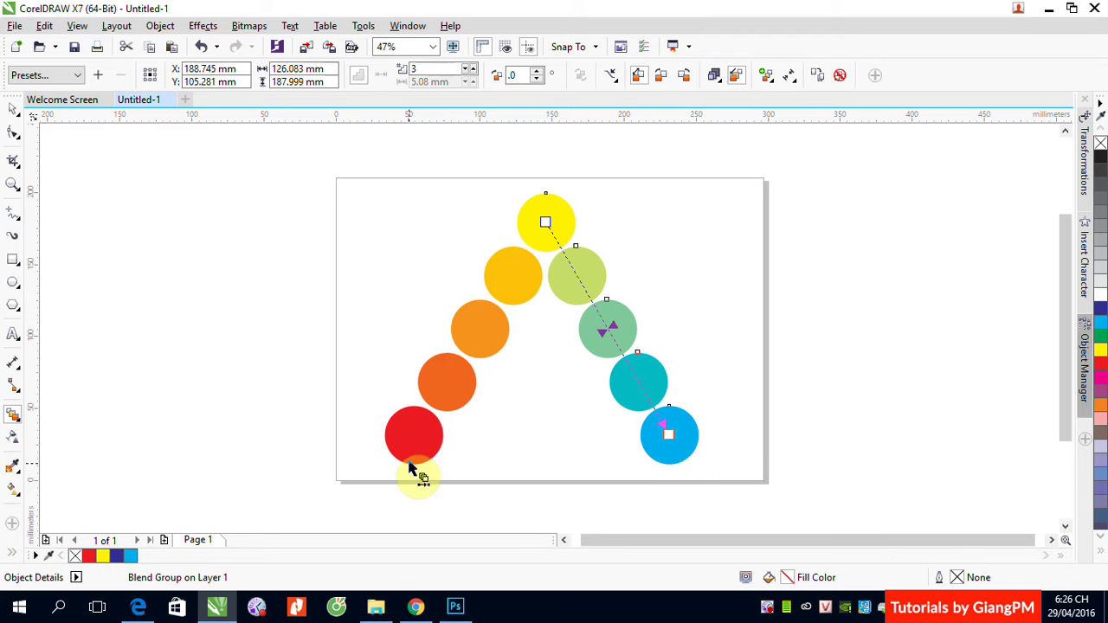
drag(414, 438, 664, 443)
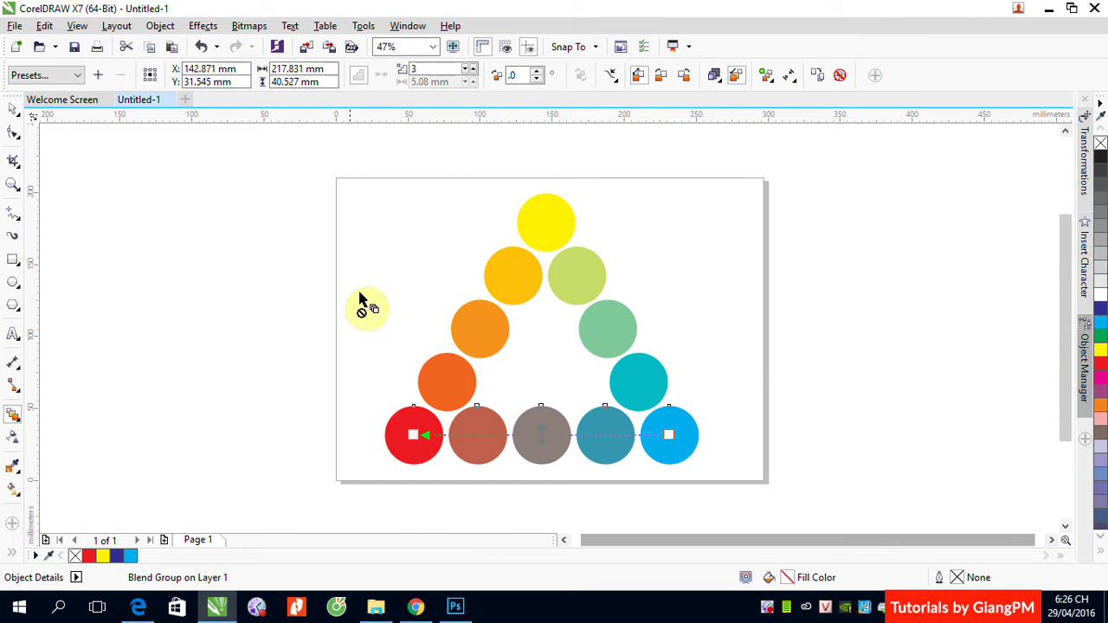
Shift the triangle off the page by moving the yellow-cyan blend to about X -37 mm, Y 102 mm and the red circle to about X -168 mm, Y 34 mm
click(16, 109)
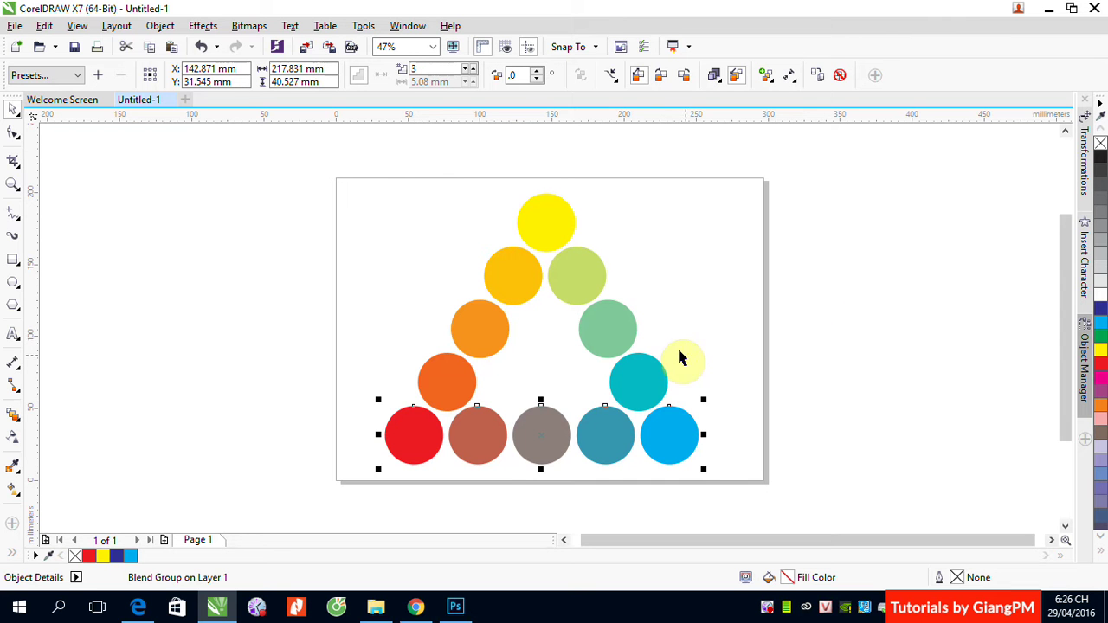
drag(642, 385, 545, 240)
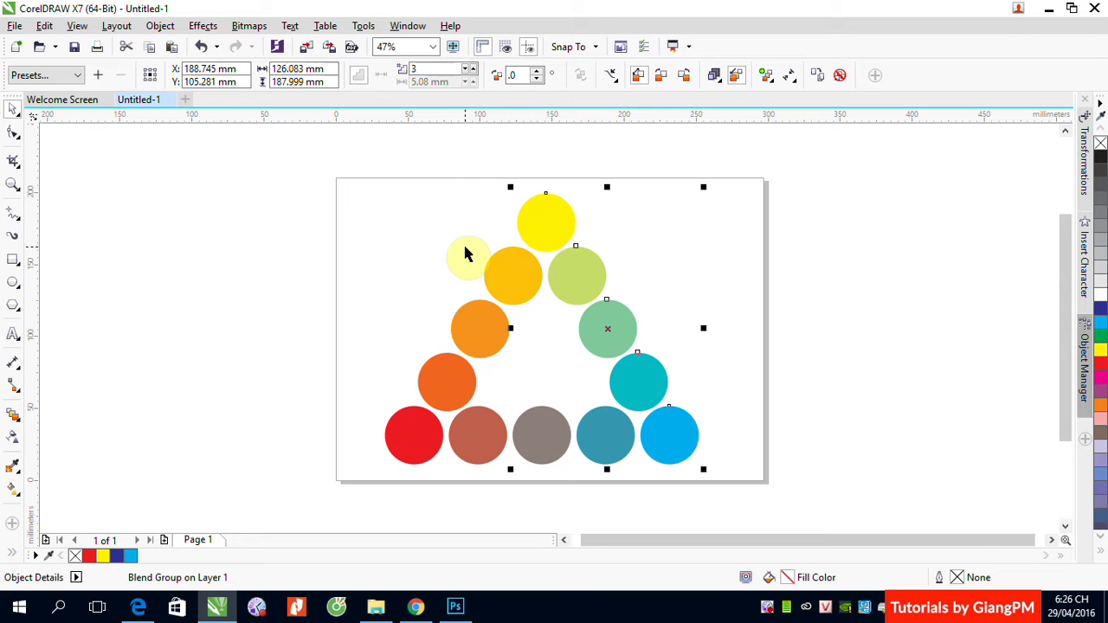
drag(465, 252, 587, 291)
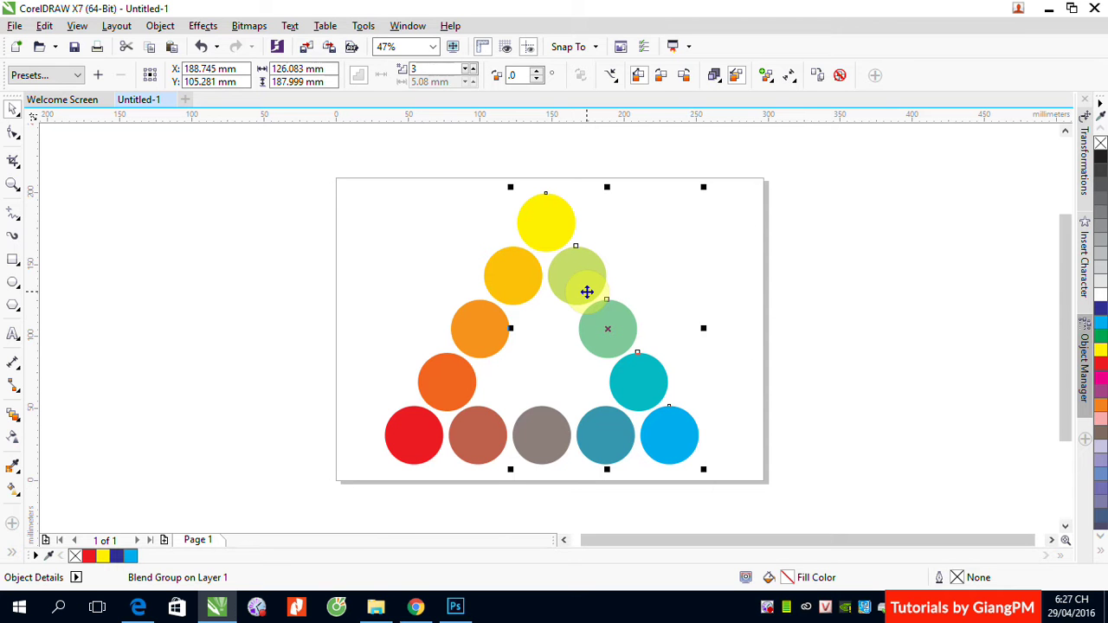
drag(586, 291, 250, 287)
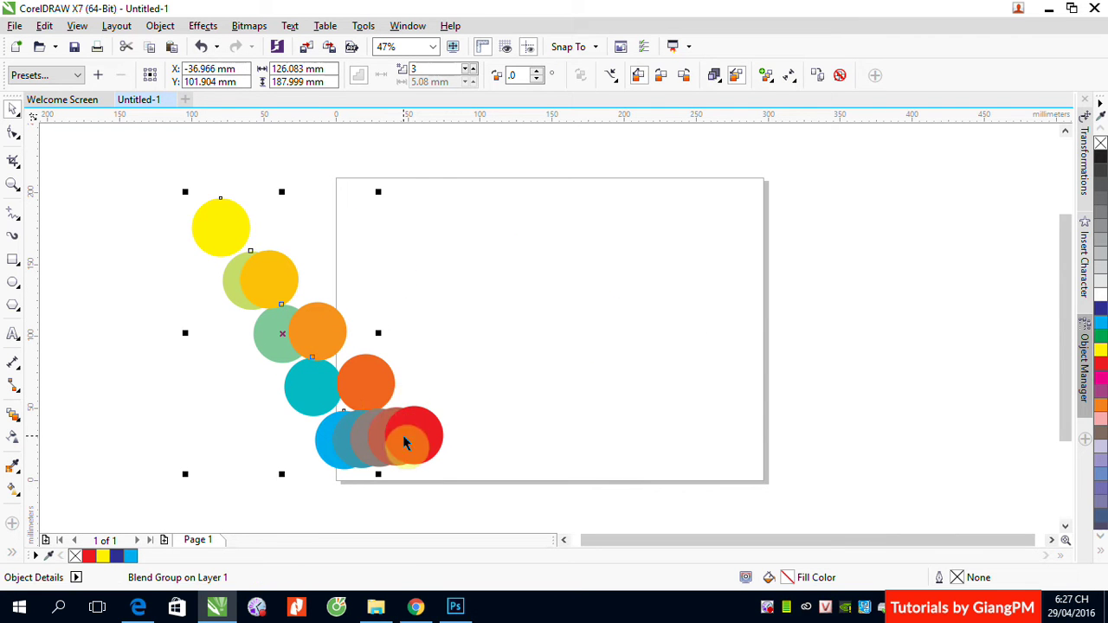
drag(404, 440, 83, 435)
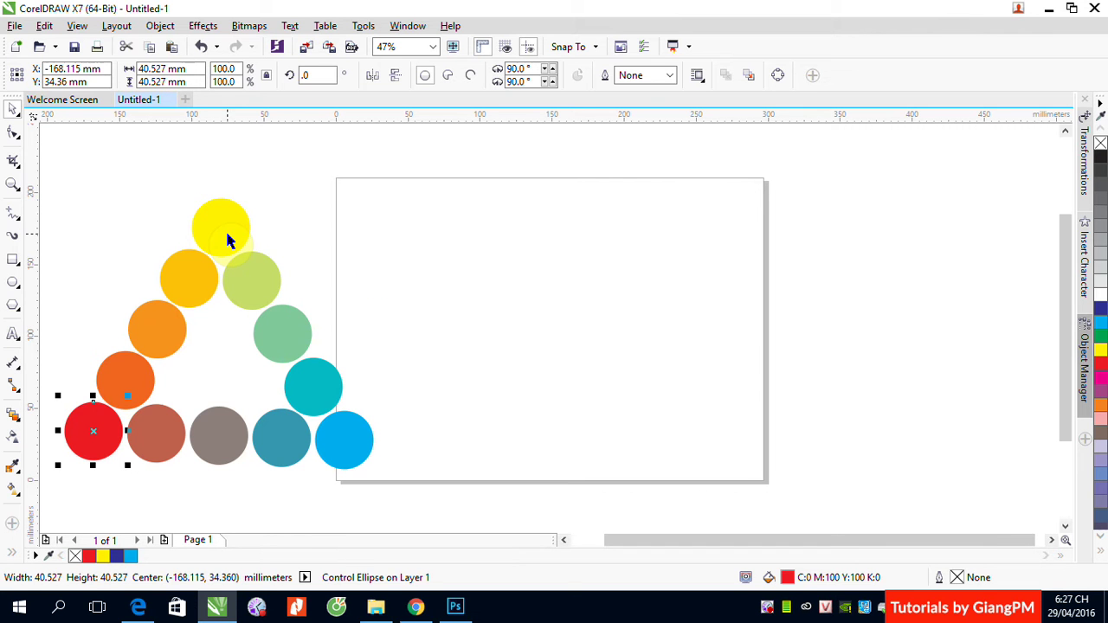
Draw a circle about 45 mm in diameter on the empty page and place a copy at about X 263 mm, Y 172 mm
click(14, 288)
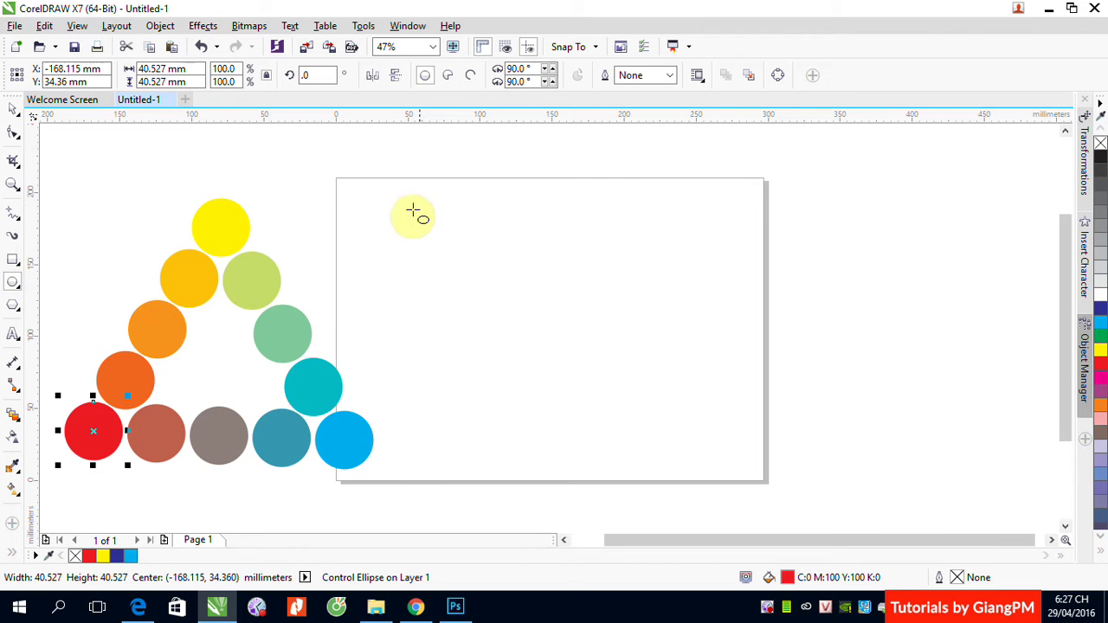
drag(389, 201, 462, 275)
click(8, 108)
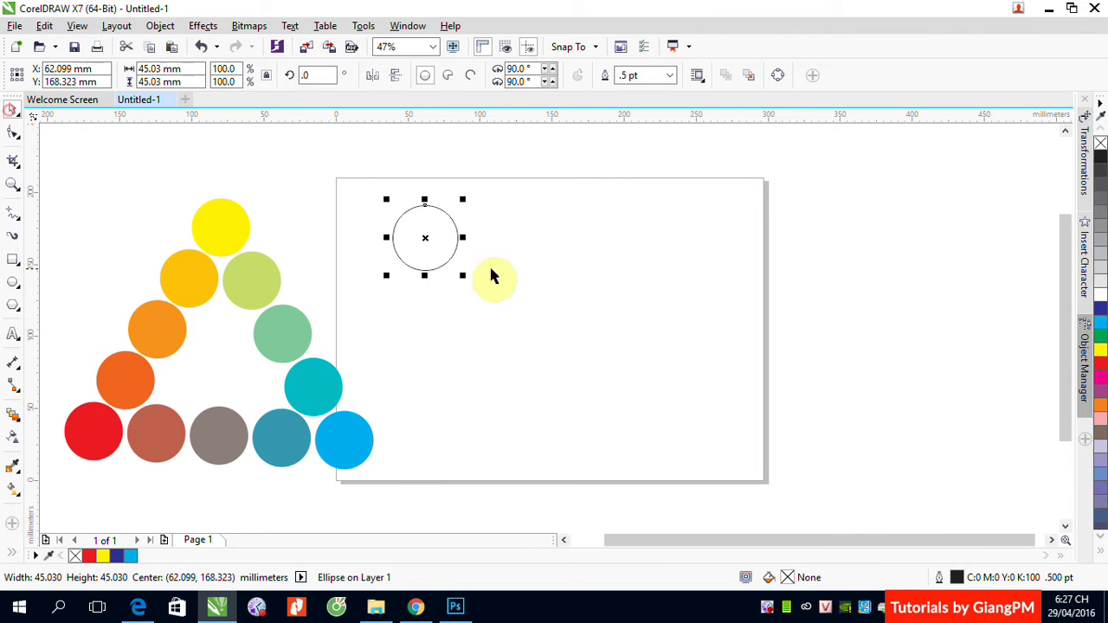
drag(425, 238, 714, 232)
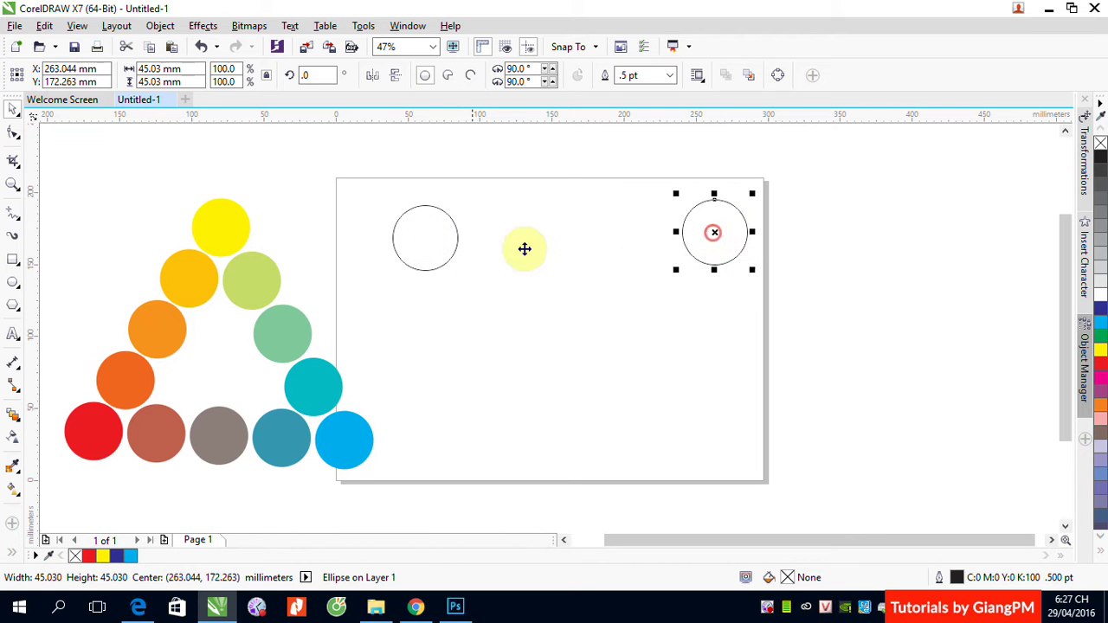
Fill the original 45 mm circle red
click(433, 250)
click(1099, 371)
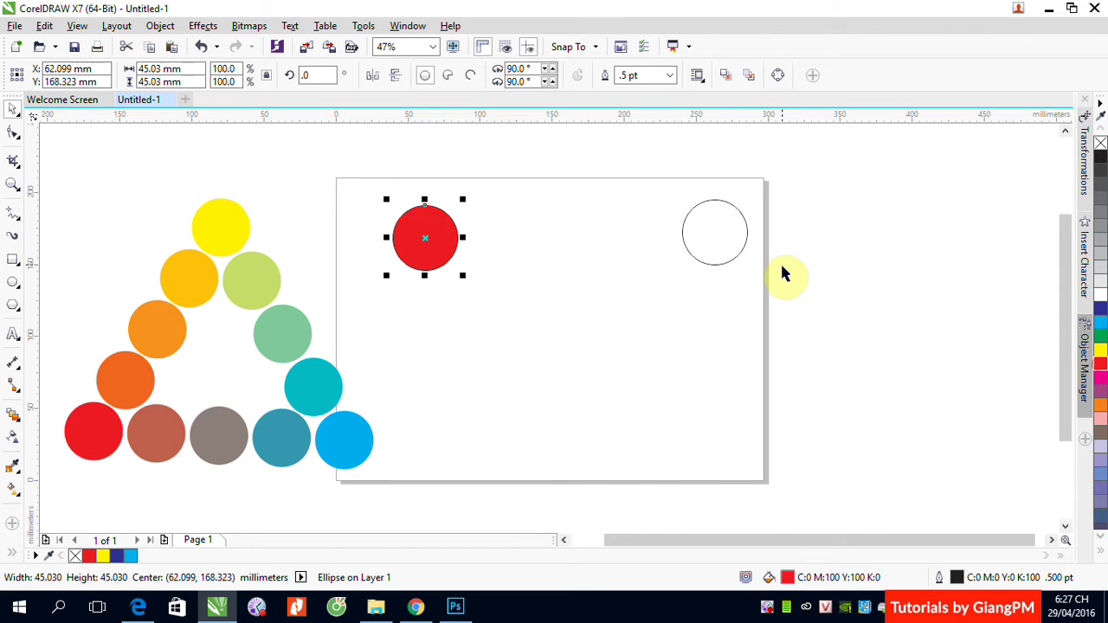
Fill the copied circle yellow and remove the outlines from both the red and yellow circles on the page
click(715, 232)
click(1101, 350)
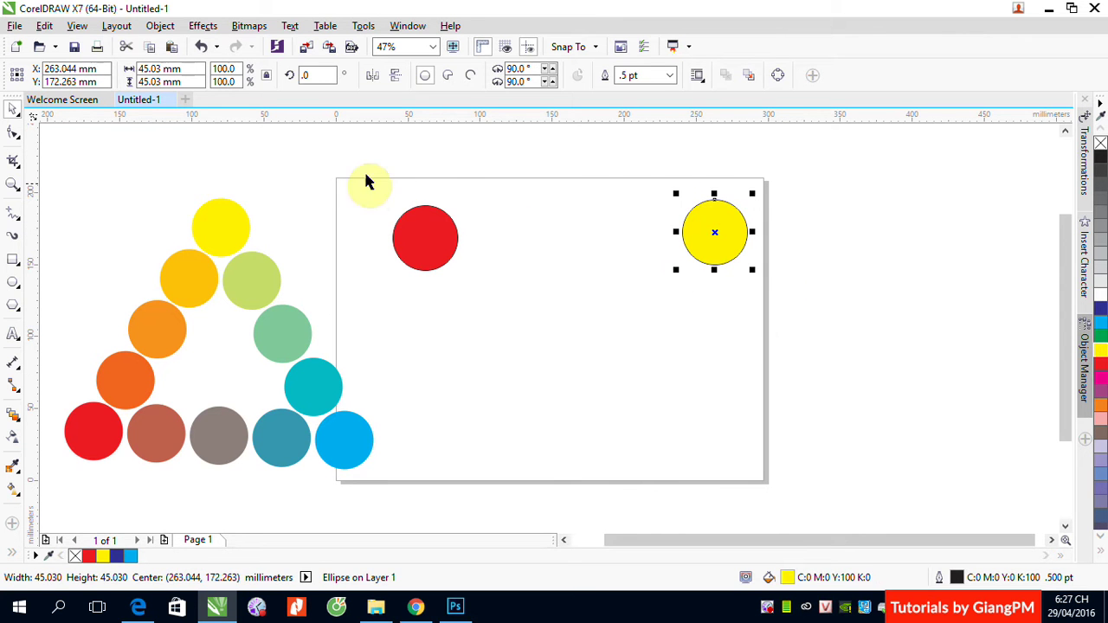
drag(366, 173, 800, 335)
click(885, 218)
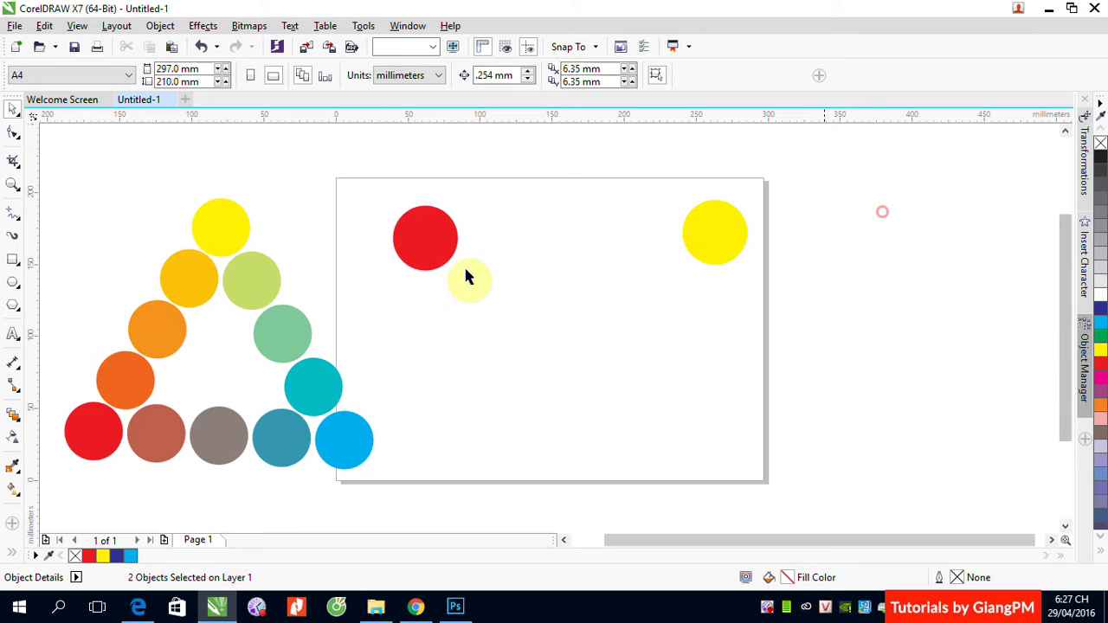
Blend the red circle on the page to the yellow one with 3 steps
click(13, 413)
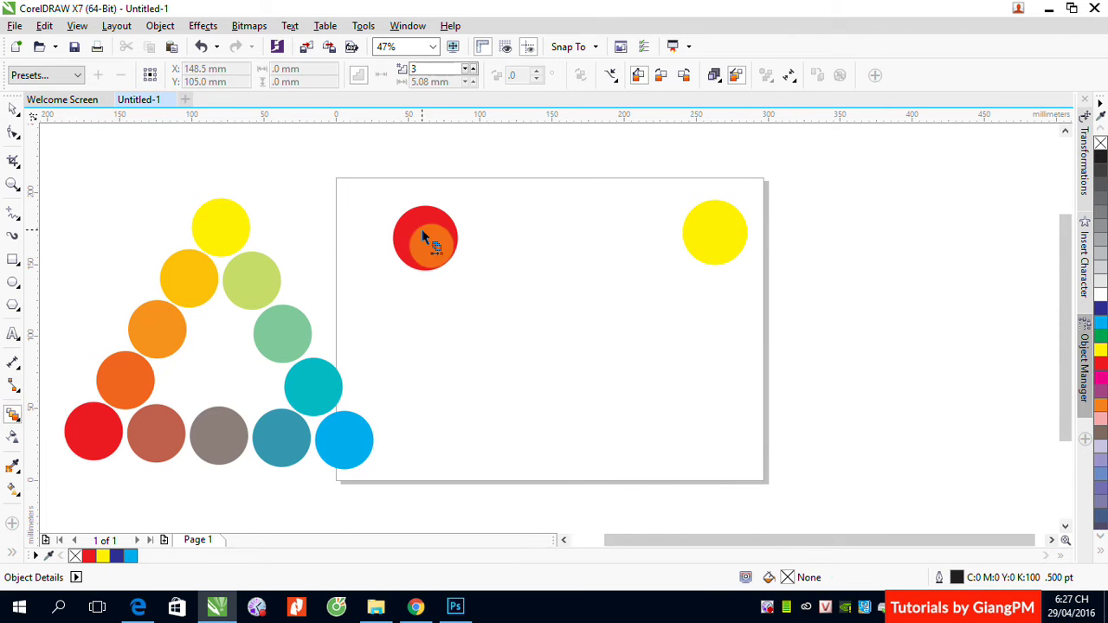
drag(430, 238, 708, 232)
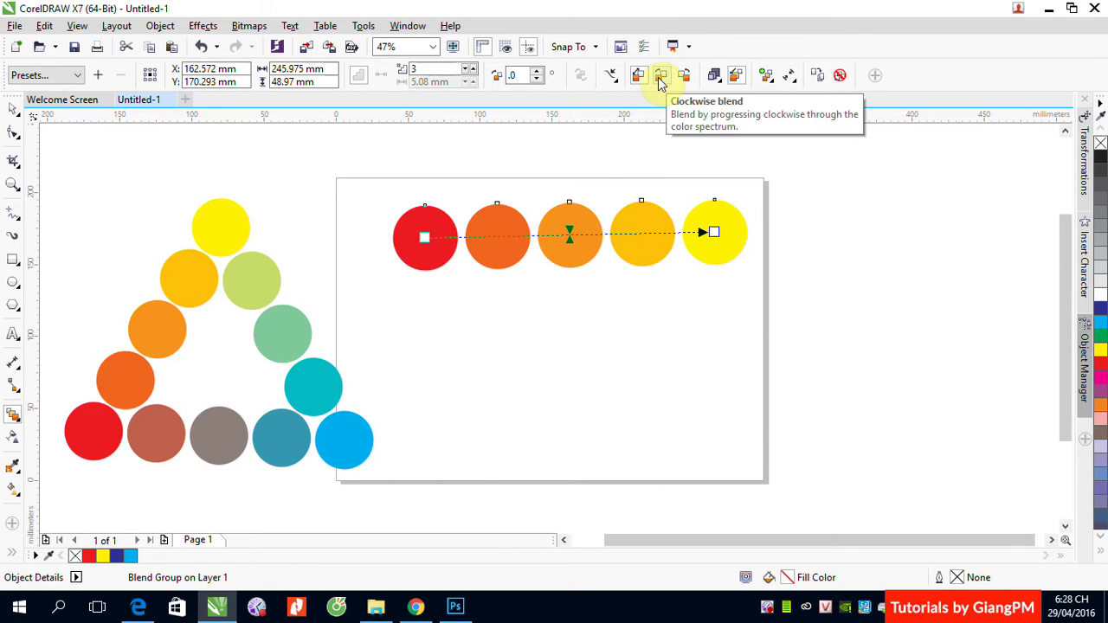
Compare the clockwise, counterclockwise and direct color progressions on the red-to-yellow blend, ending with Direct blend
click(661, 77)
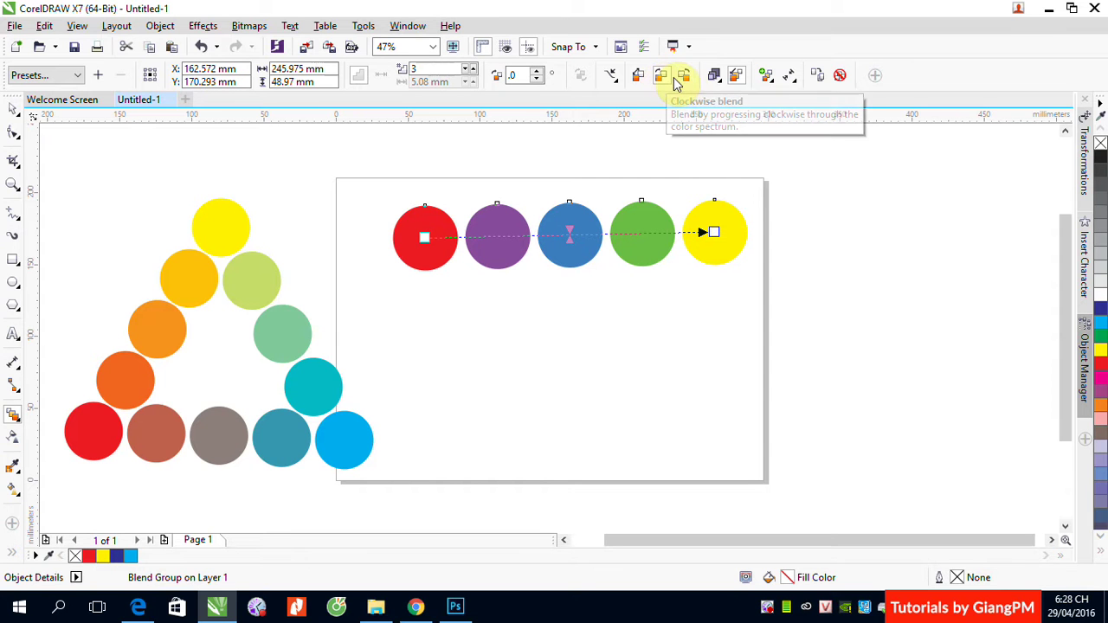
click(683, 77)
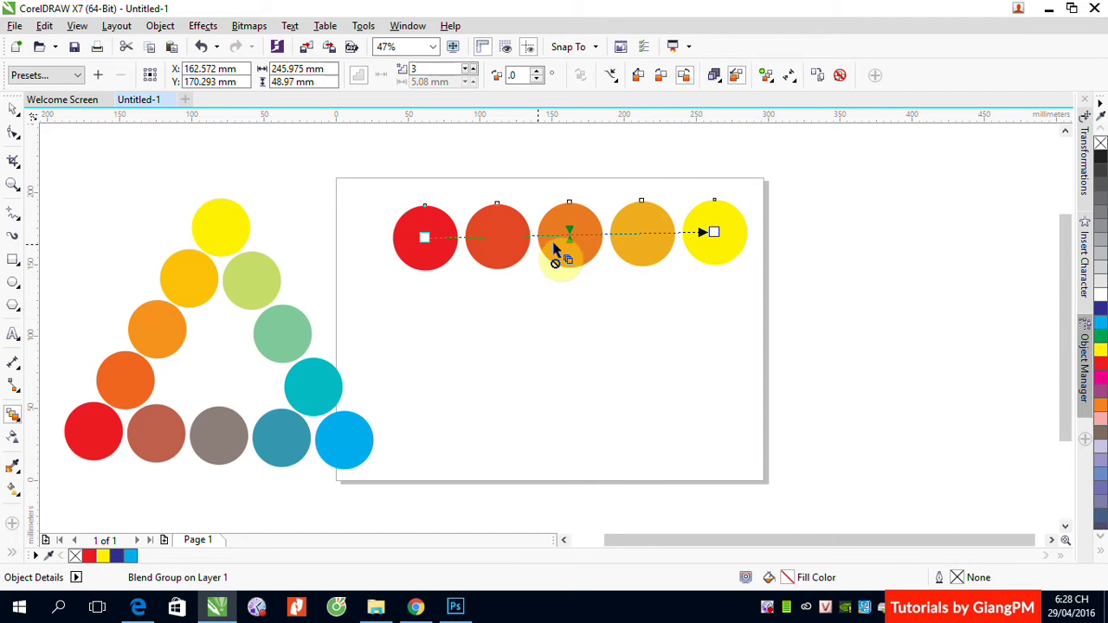
click(661, 78)
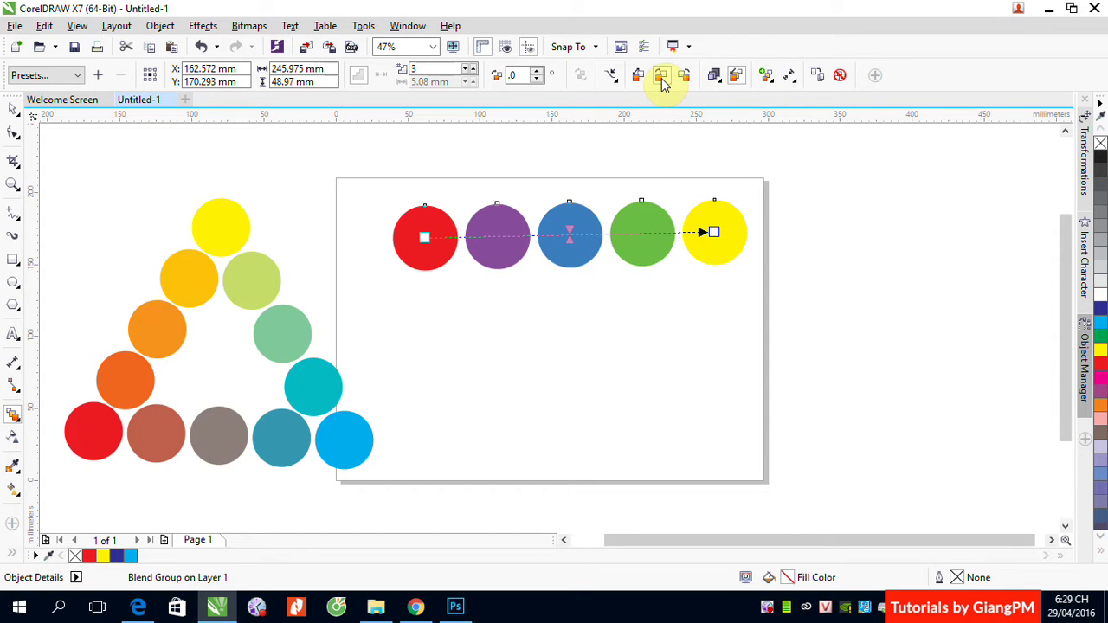
click(687, 79)
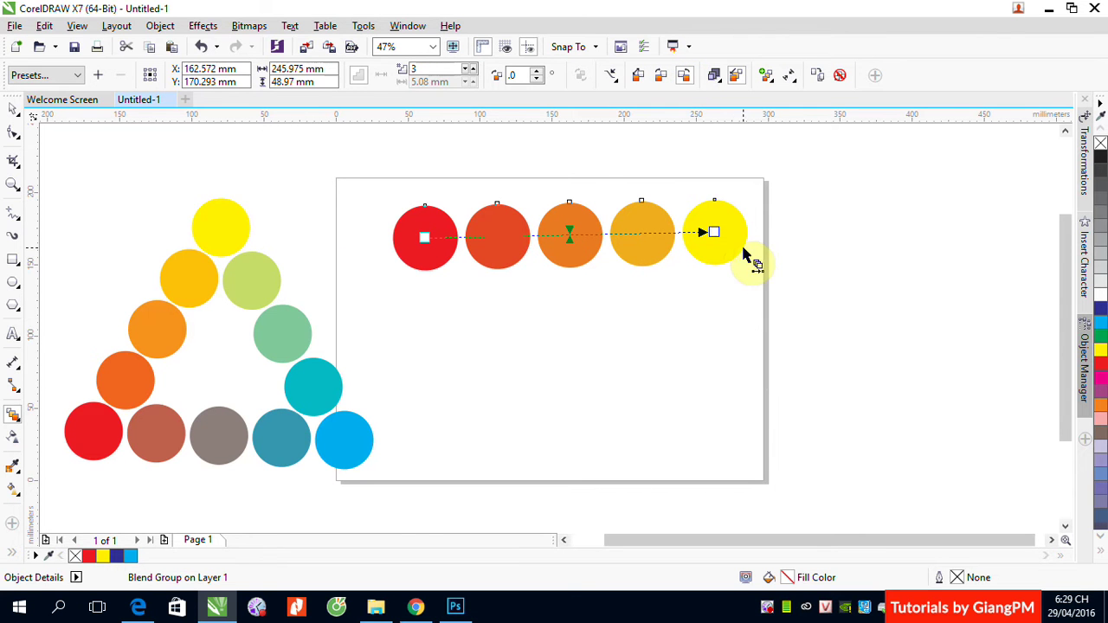
click(660, 77)
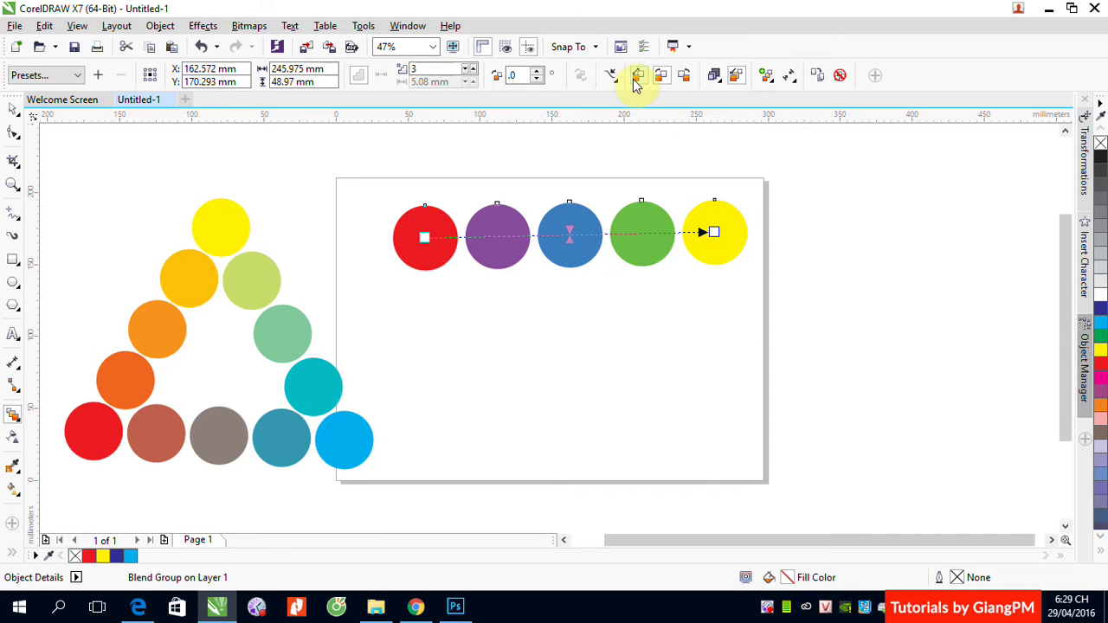
click(638, 77)
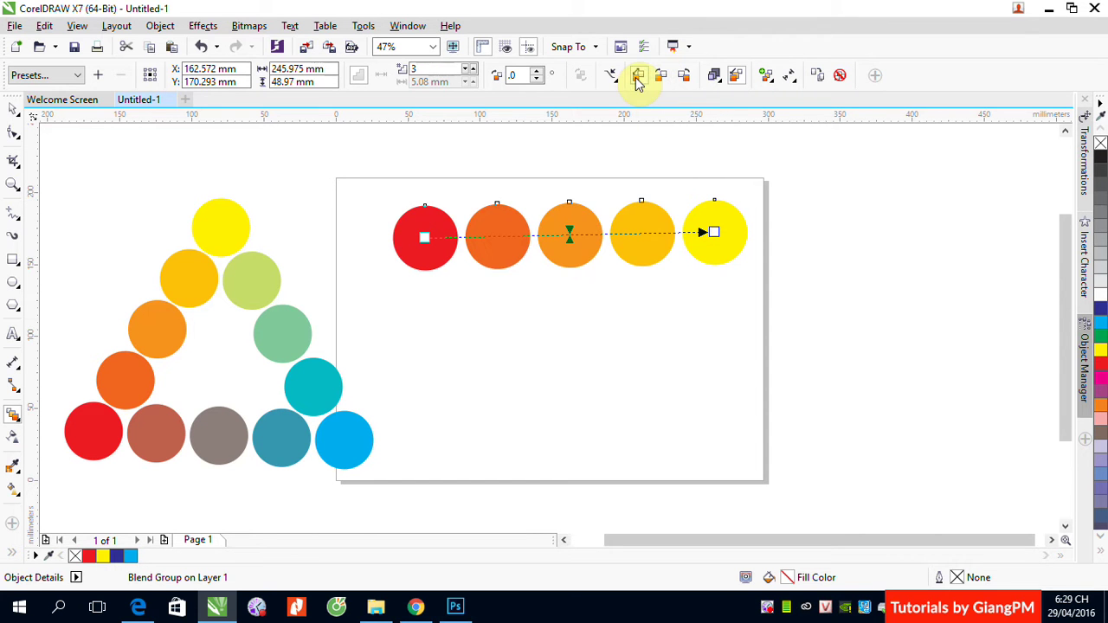
click(684, 76)
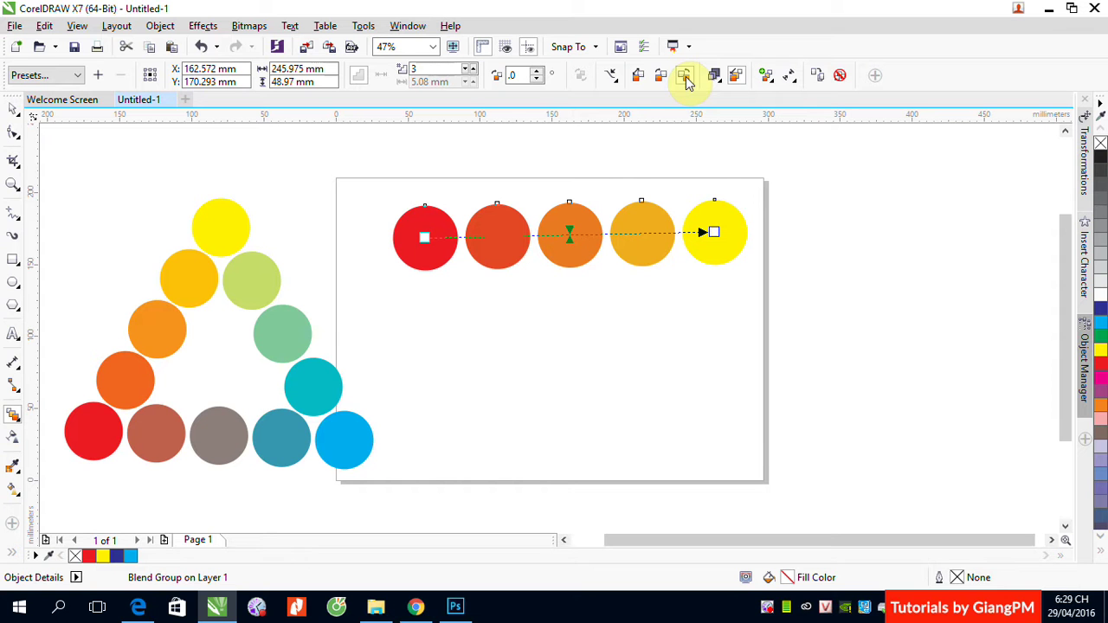
click(638, 76)
click(684, 78)
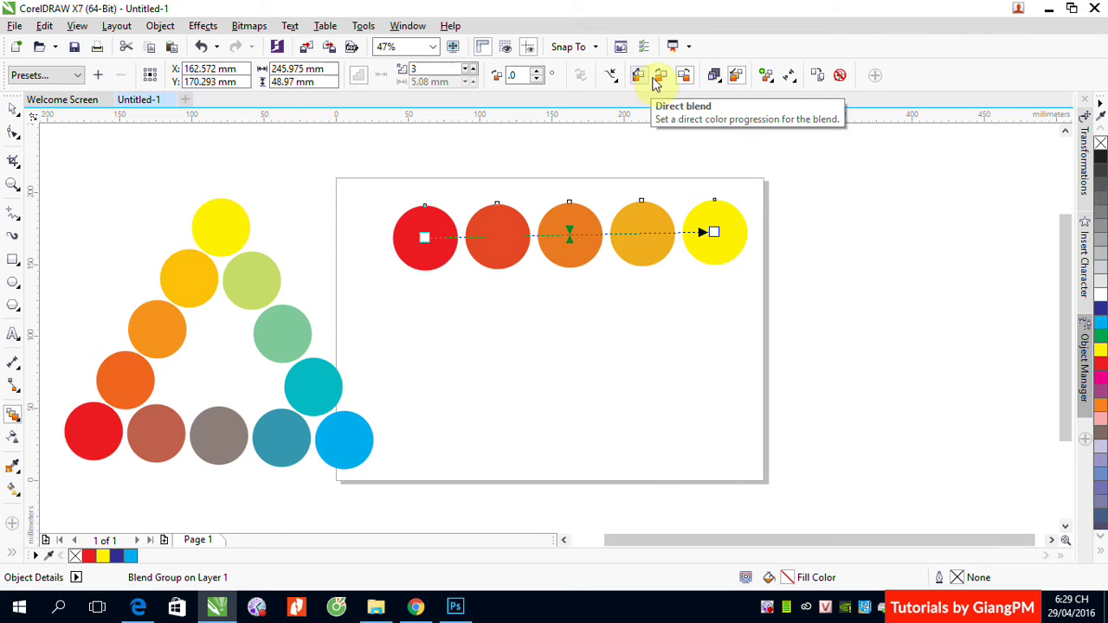
click(661, 78)
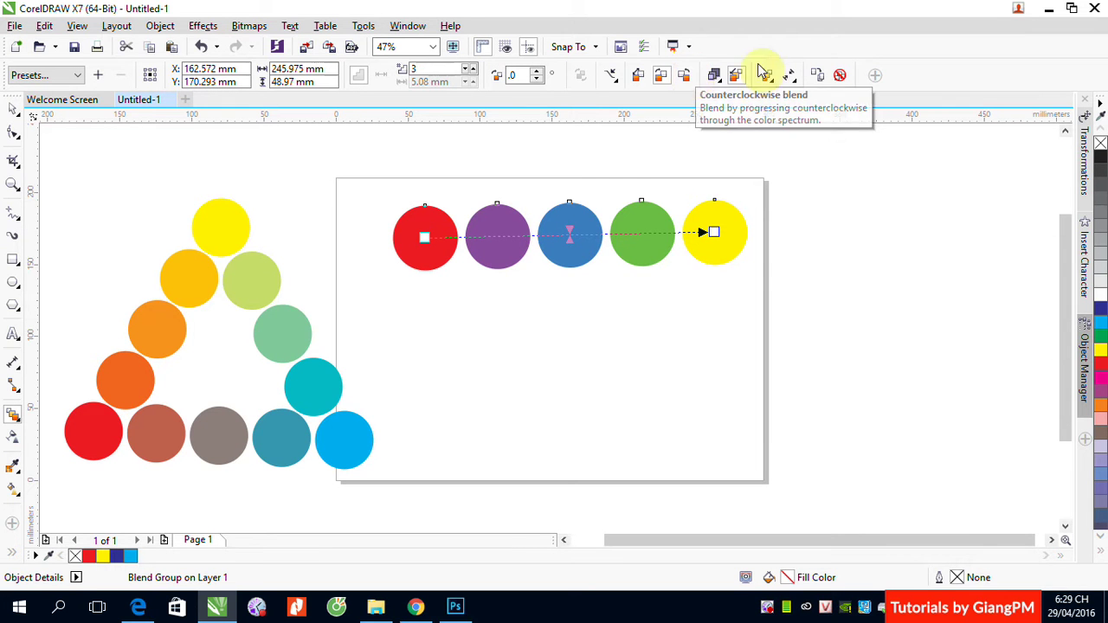
click(638, 75)
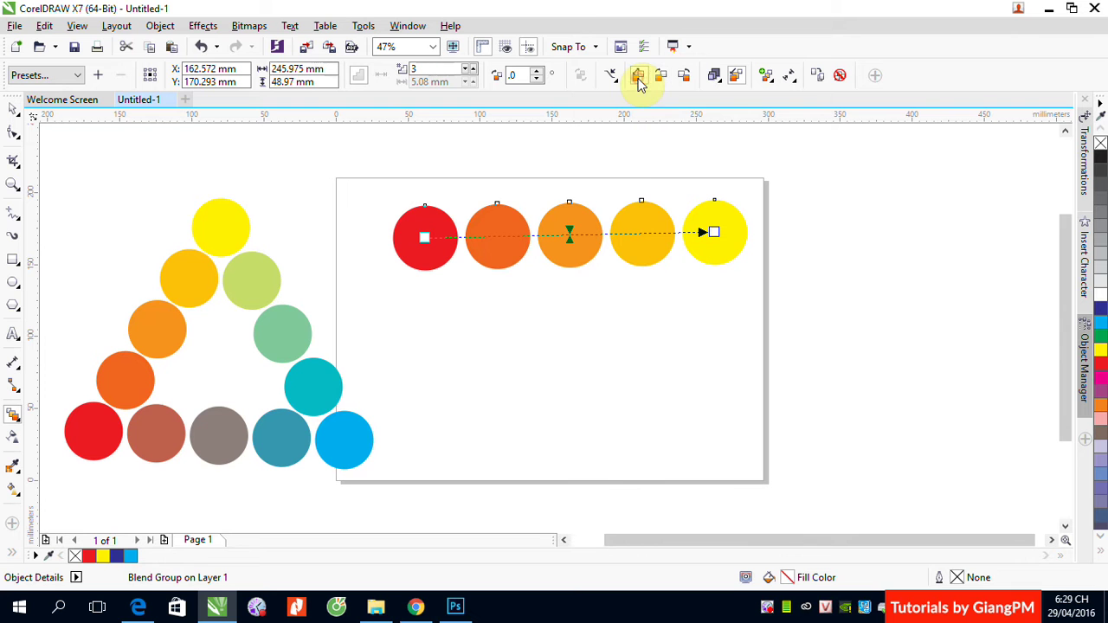
Try the linked object and color acceleration toward the yellow and red ends of the blend, returning both to the middle
click(717, 82)
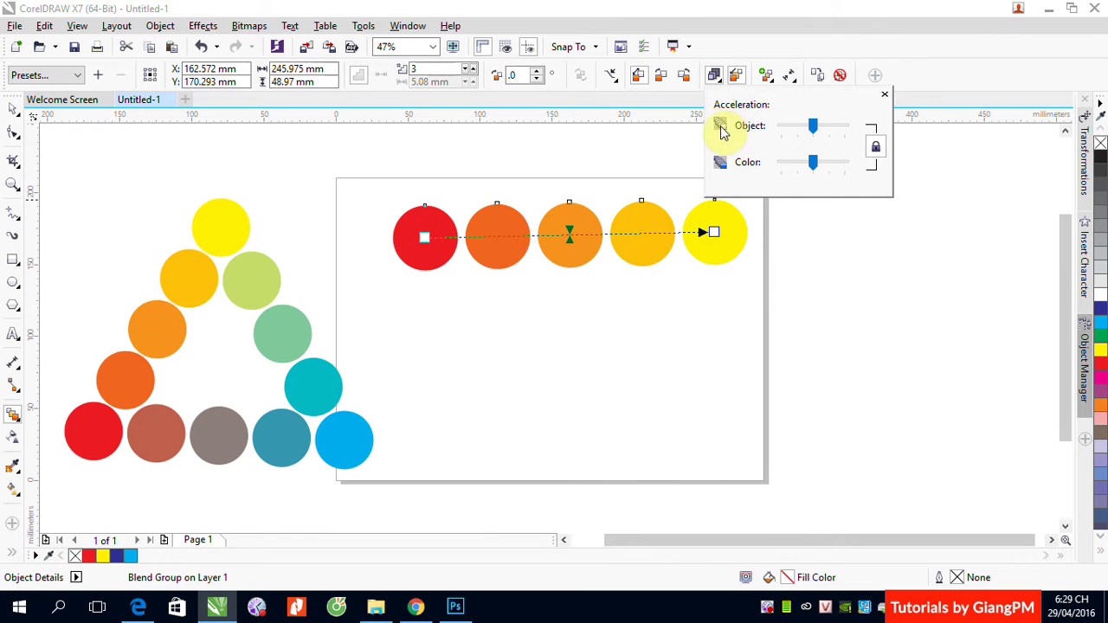
click(1017, 71)
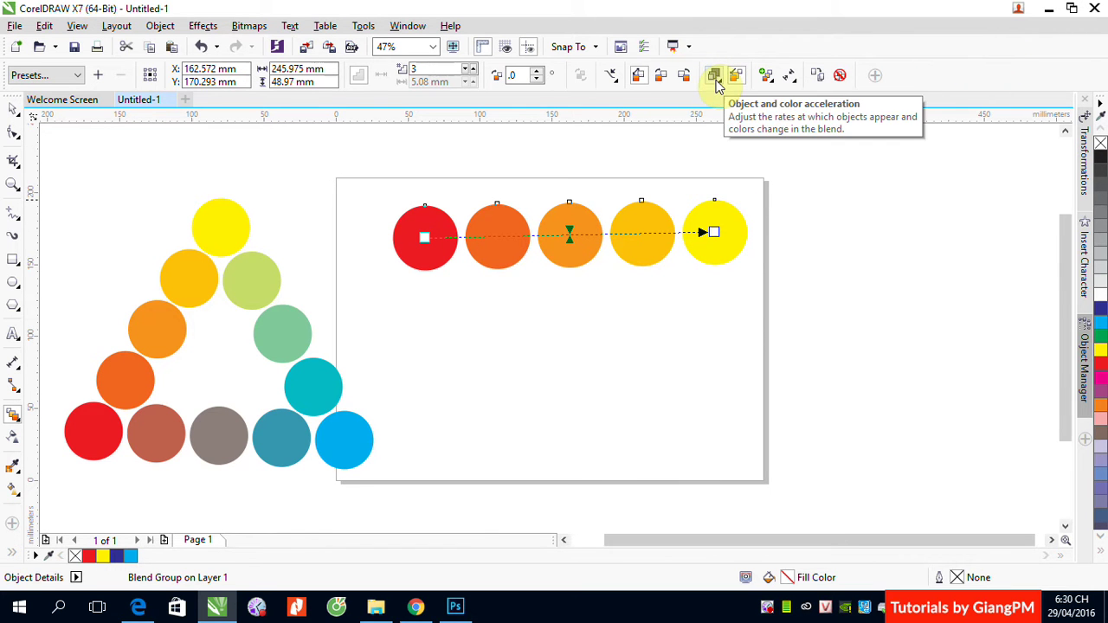
click(715, 76)
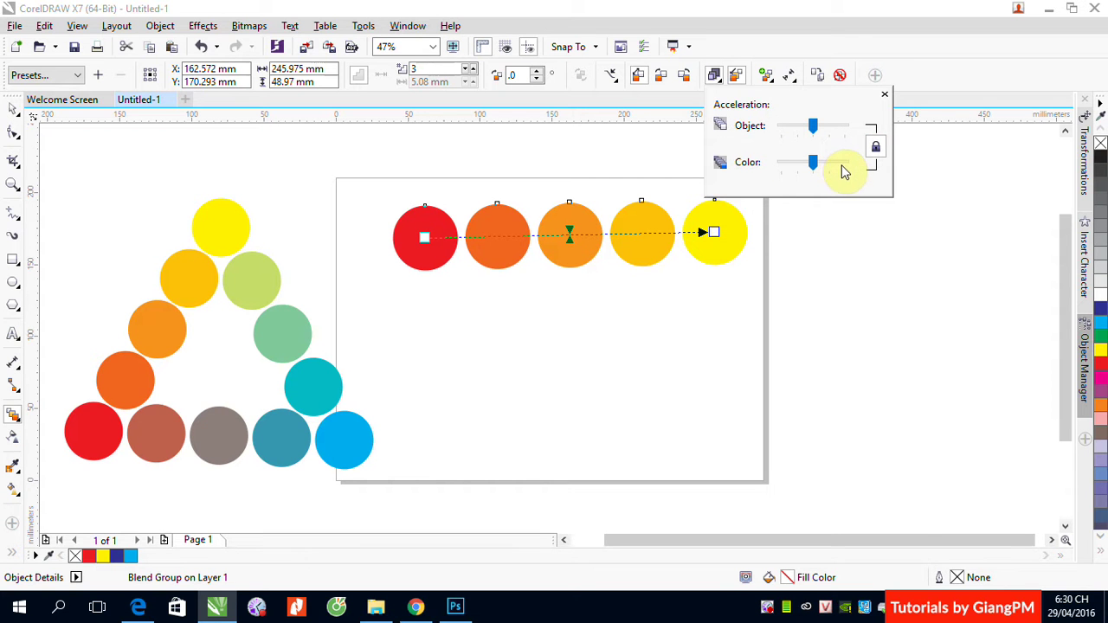
drag(813, 127, 825, 124)
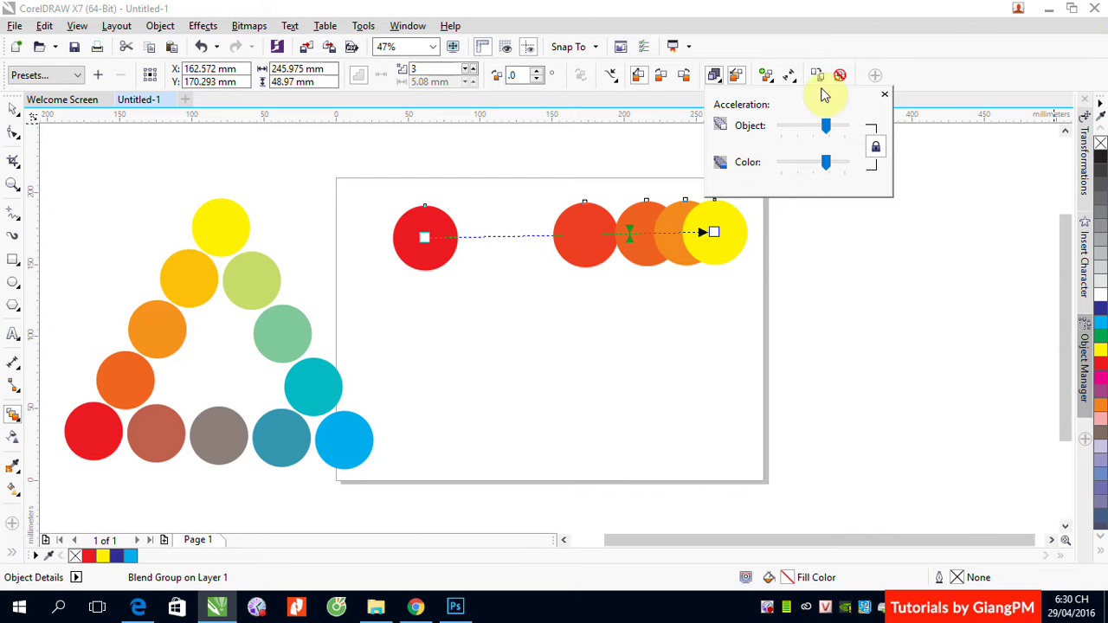
drag(645, 227, 704, 234)
drag(826, 126, 801, 128)
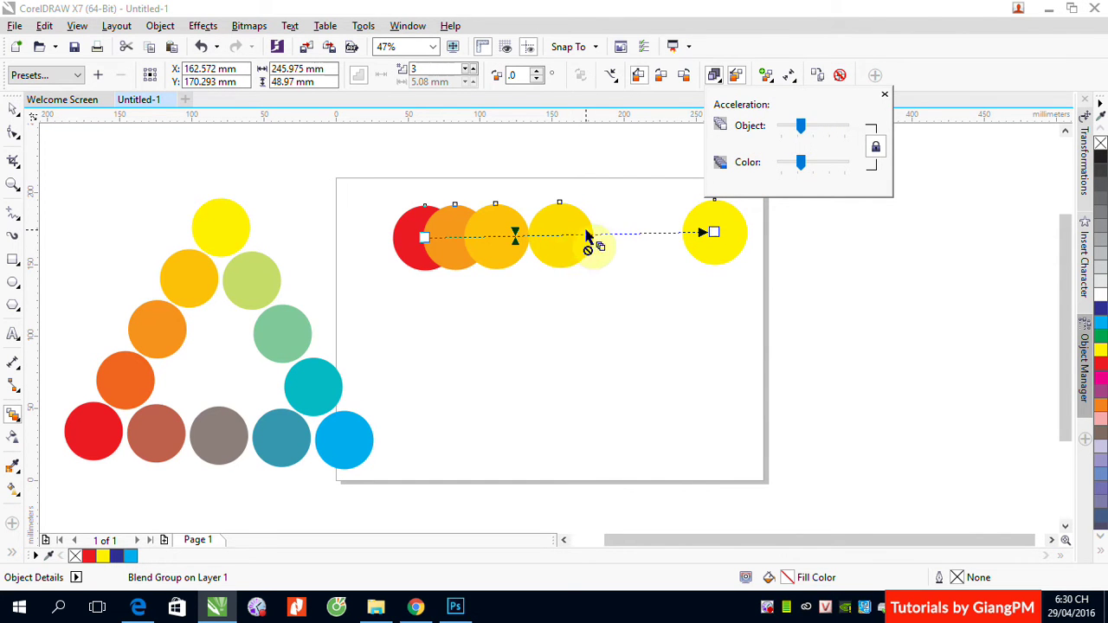
drag(586, 236, 565, 236)
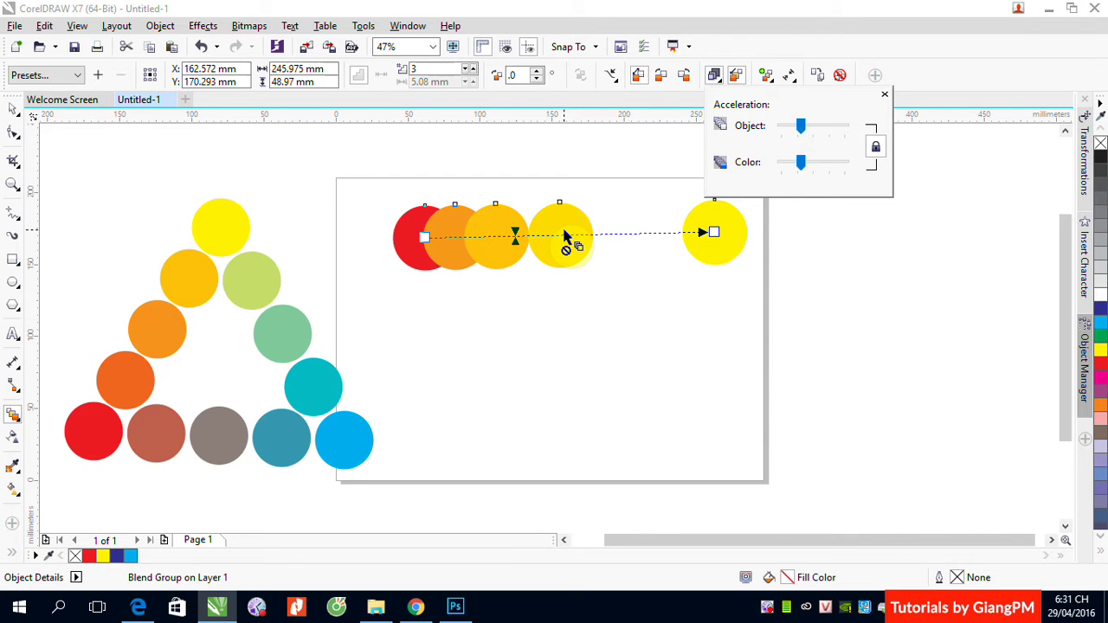
drag(801, 127, 820, 129)
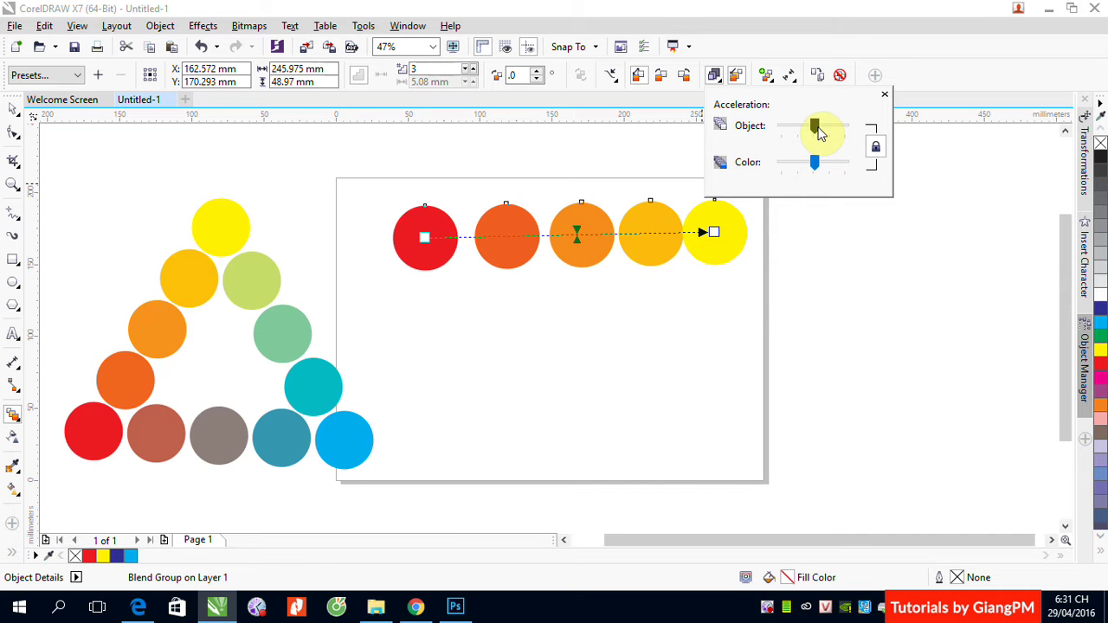
drag(818, 130, 814, 129)
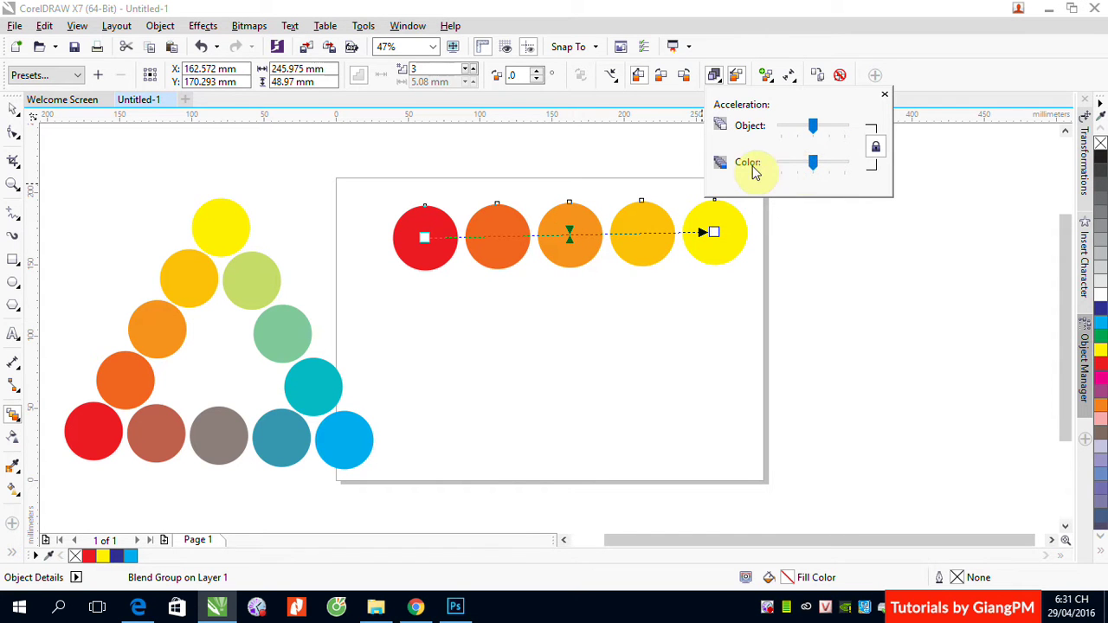
click(814, 130)
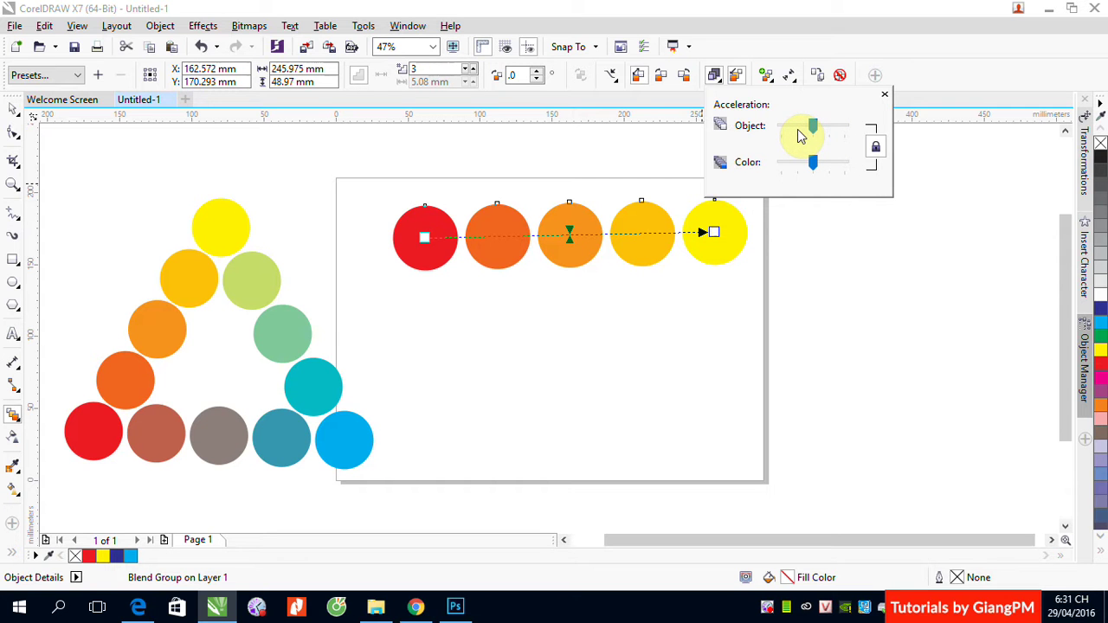
drag(813, 126, 805, 127)
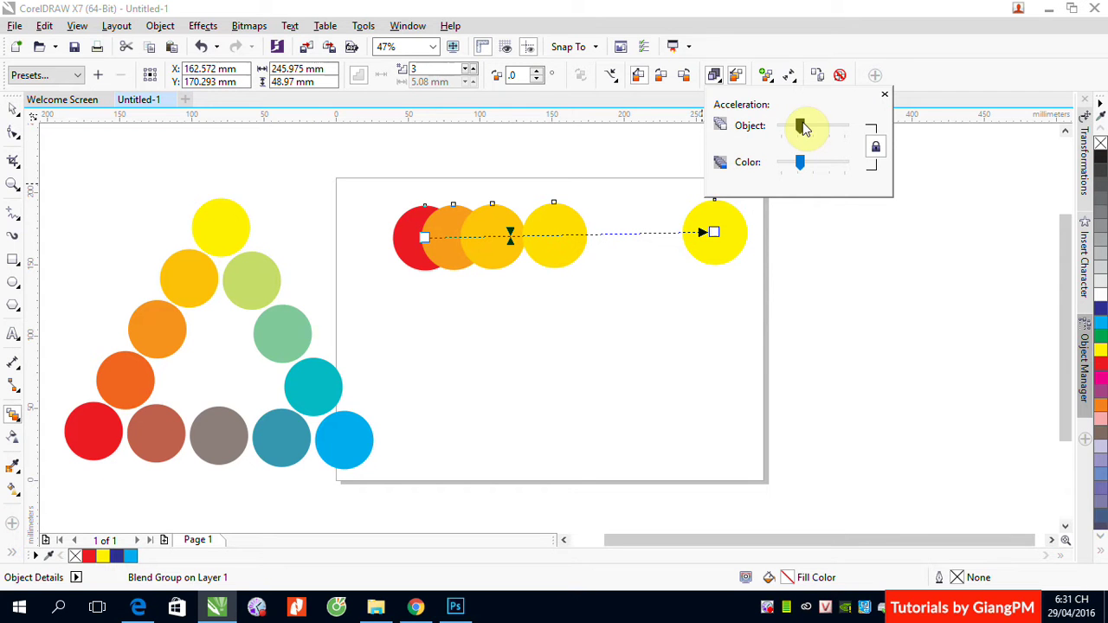
drag(804, 127, 813, 126)
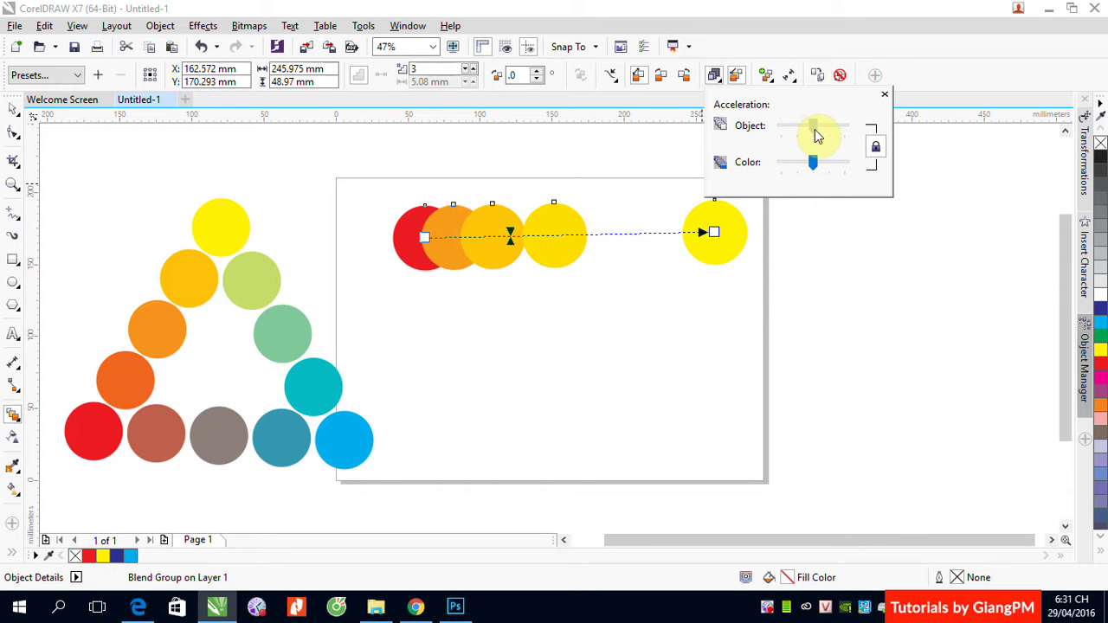
Shift the linked accelerations toward the red circle, and unlink them to move only the object acceleration toward the yellow circle
click(876, 148)
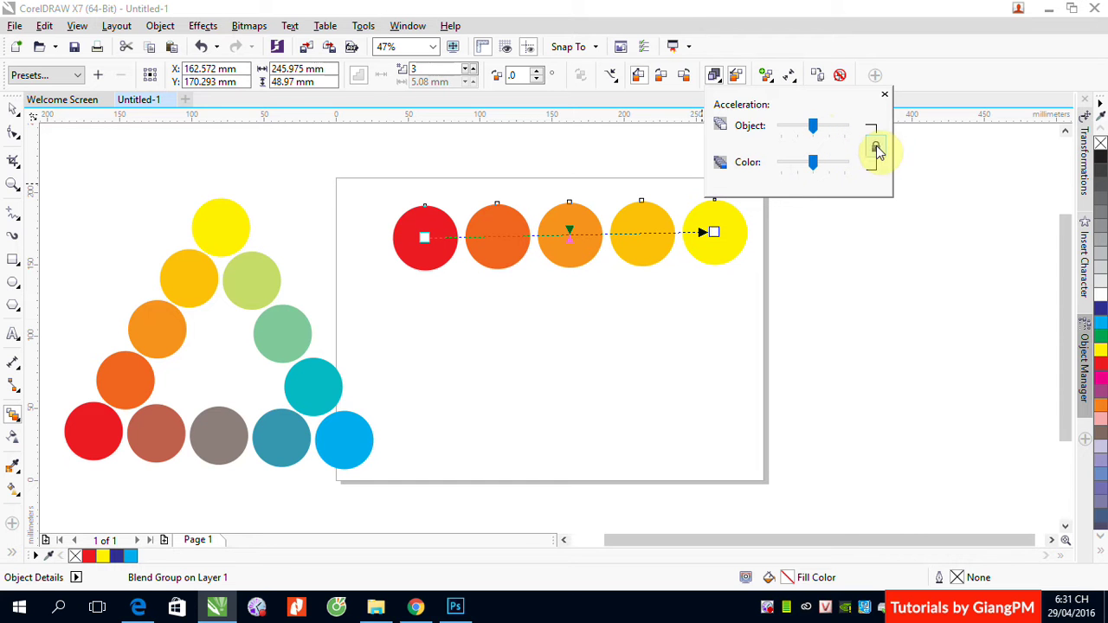
click(811, 129)
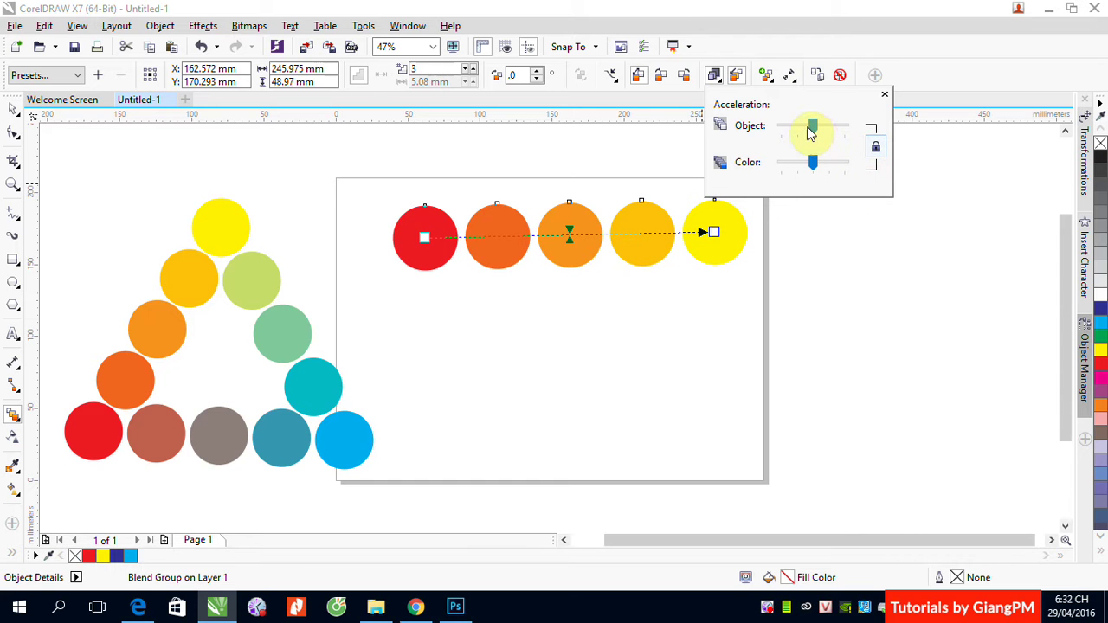
drag(810, 130, 793, 131)
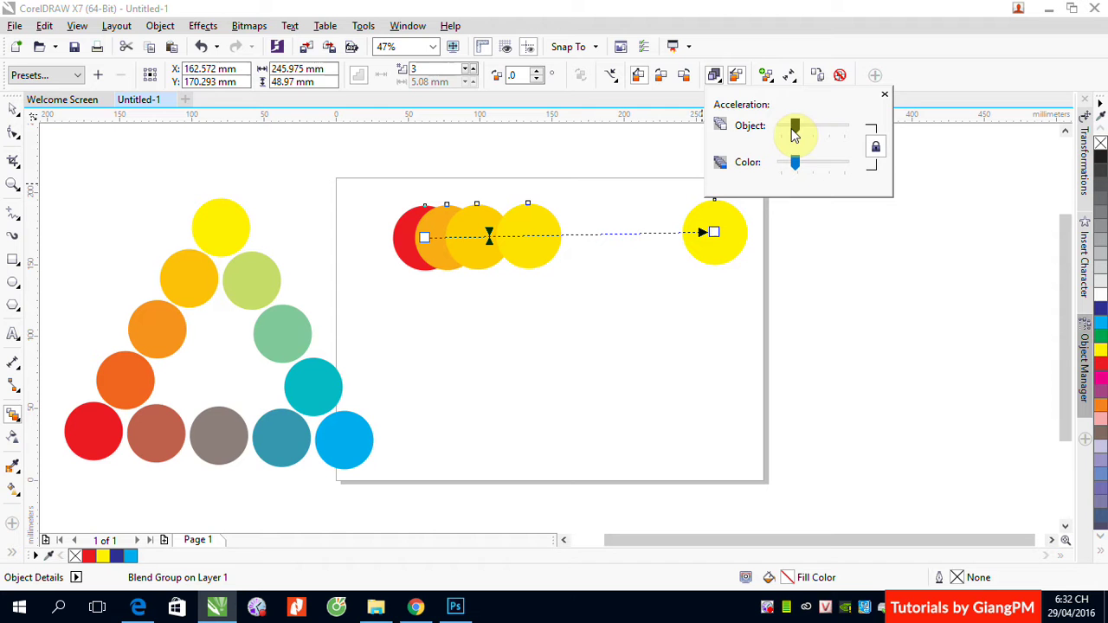
click(874, 148)
click(803, 133)
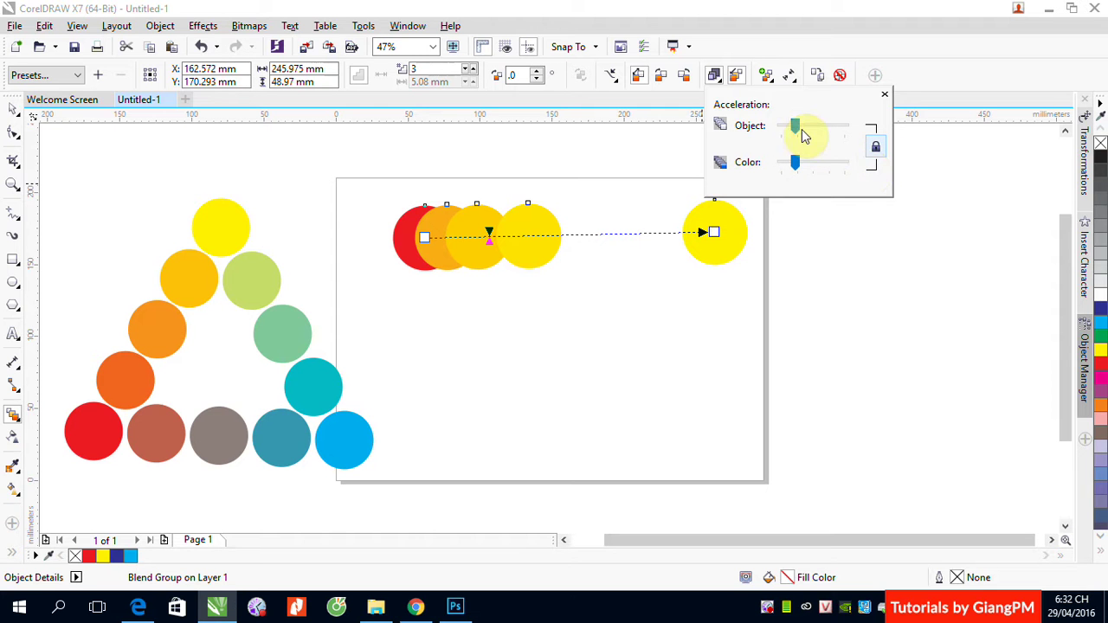
drag(803, 135, 827, 132)
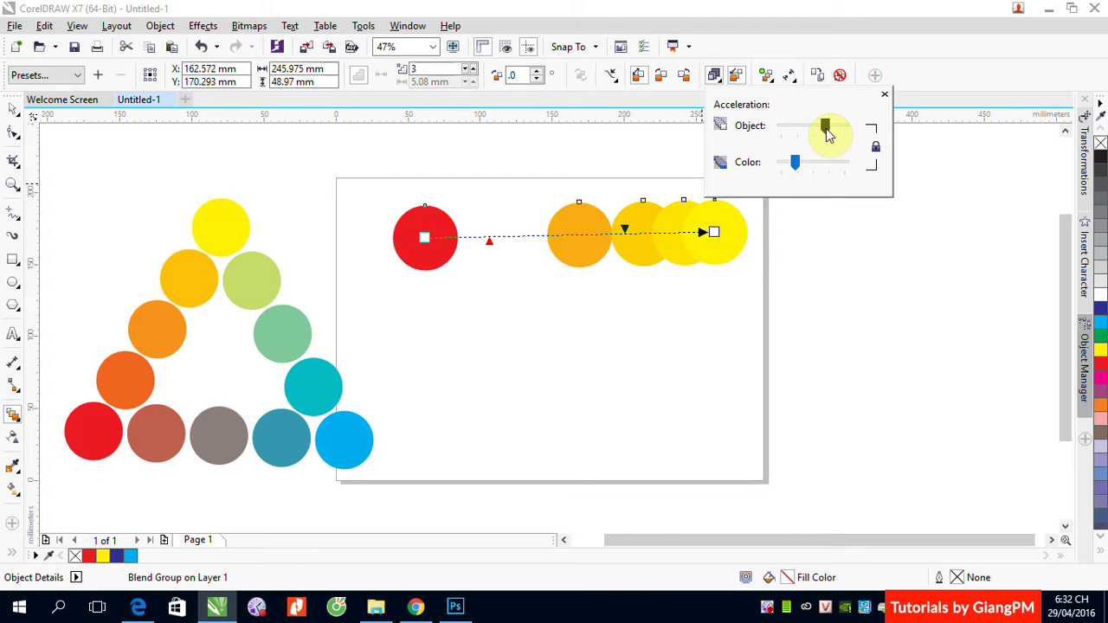
drag(827, 131, 827, 131)
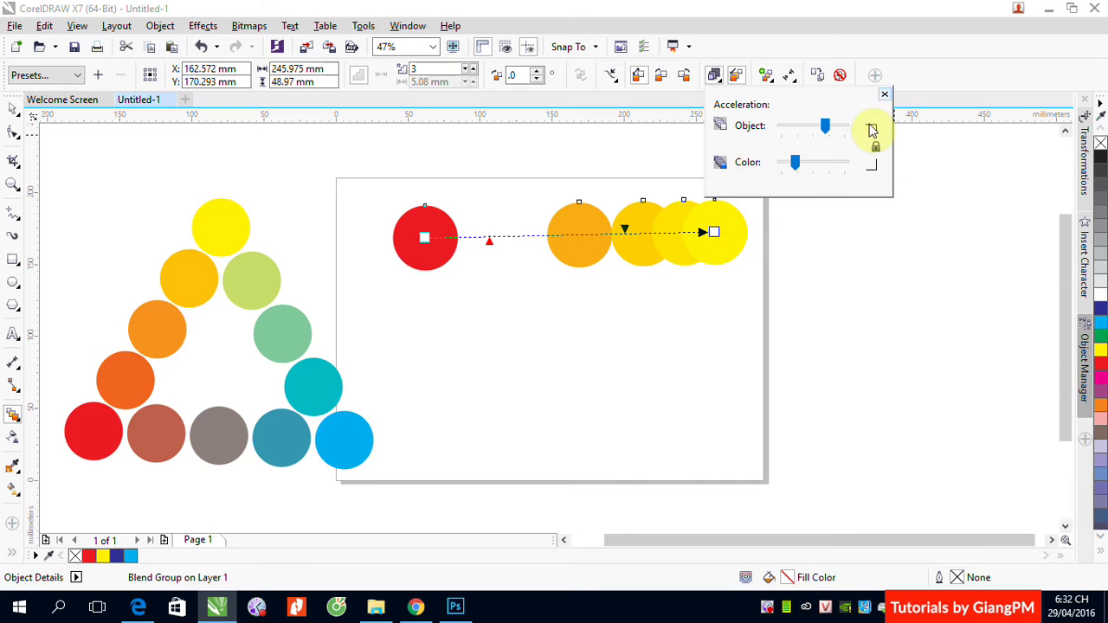
Return the object and color accelerations to the middle and link them again, leaving the blend selected with the Pick tool
drag(831, 132, 817, 134)
drag(794, 163, 814, 168)
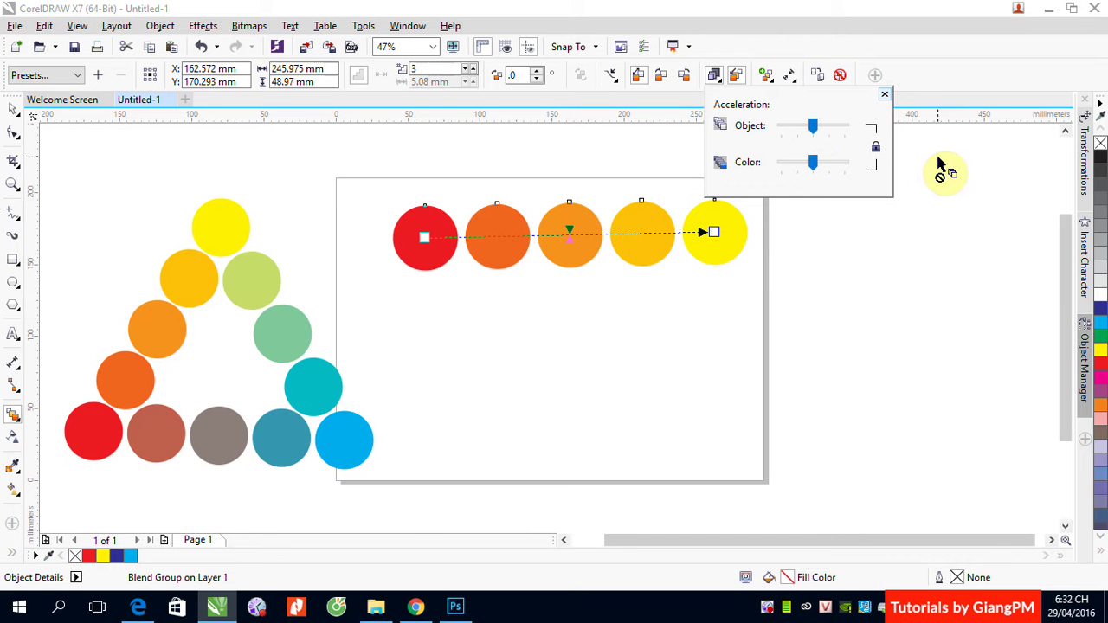
click(875, 147)
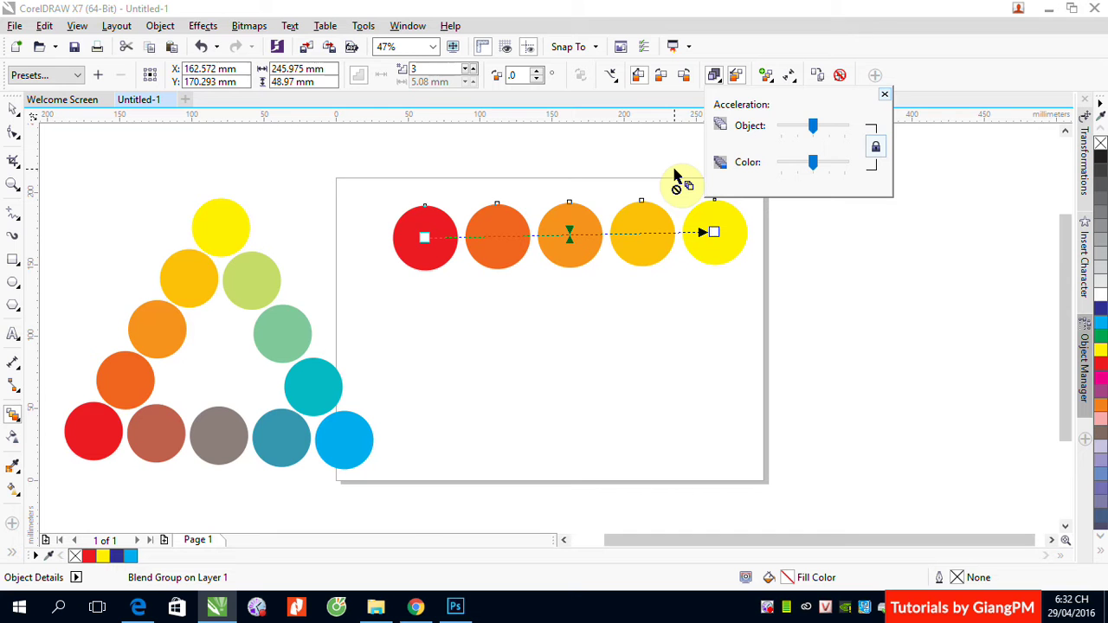
click(928, 82)
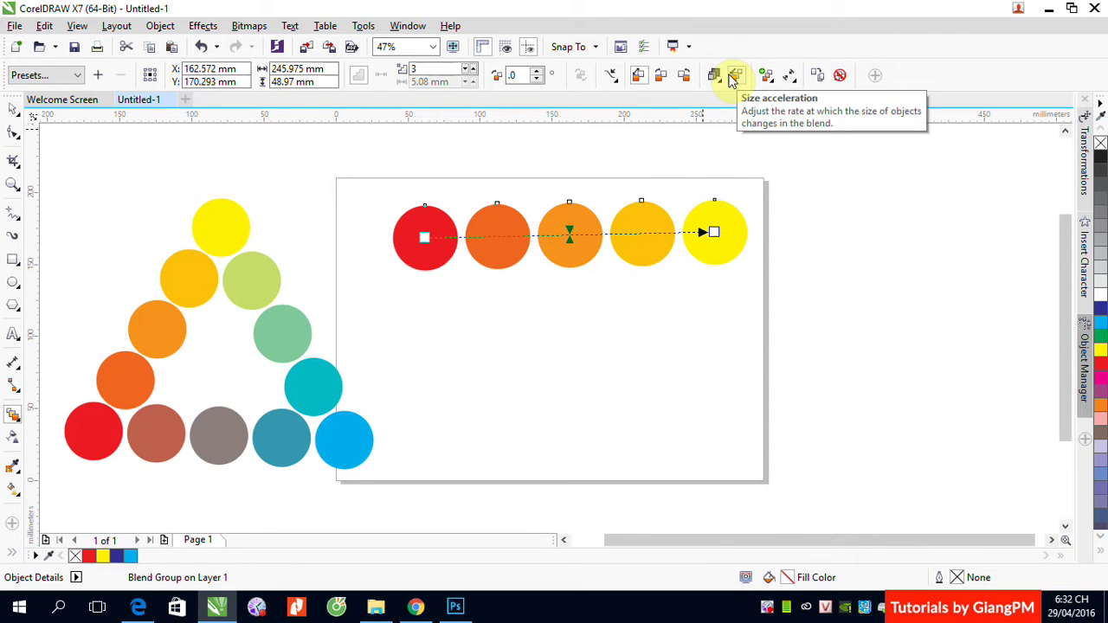
click(14, 109)
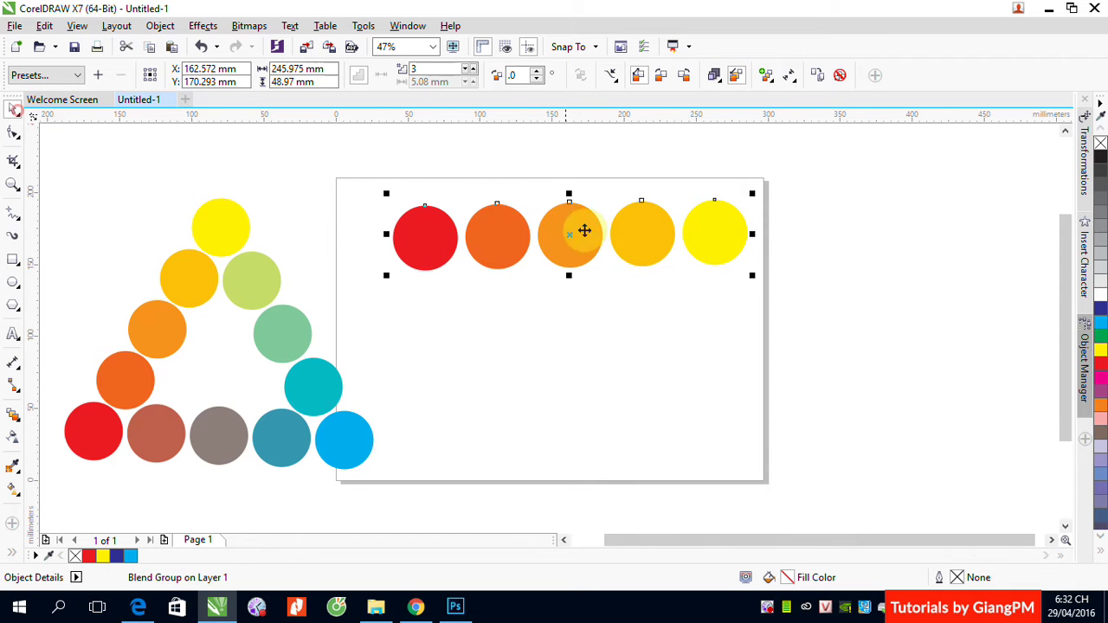
Move the red-to-yellow blend off the page above the blended triangle, and draw a three-sided polygon about 115 × 100 mm on the page
drag(584, 230, 188, 157)
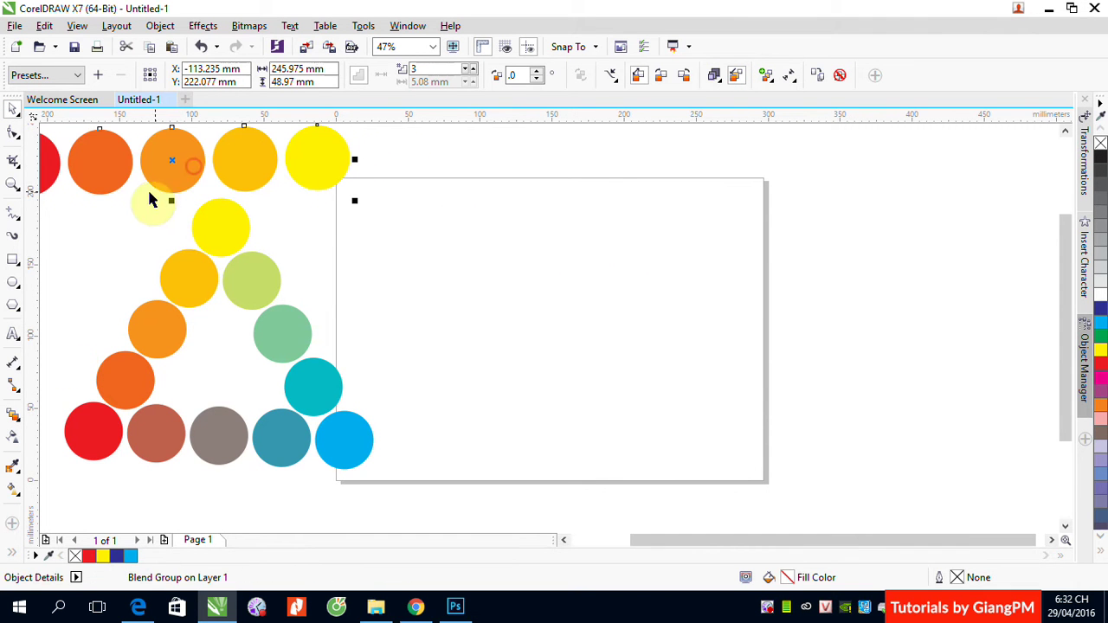
click(13, 308)
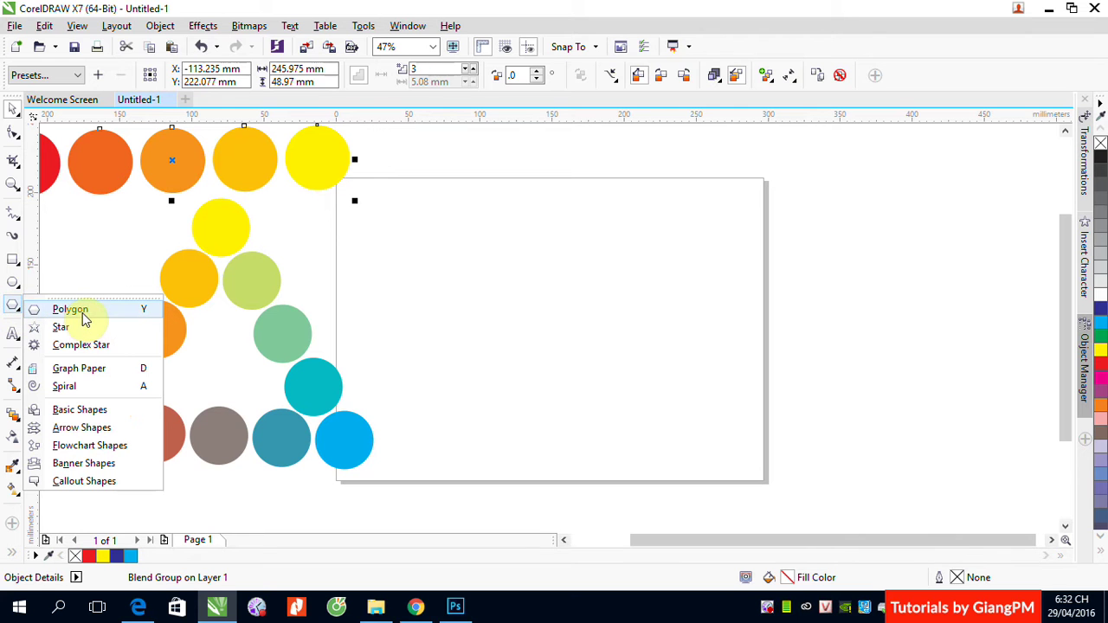
click(71, 310)
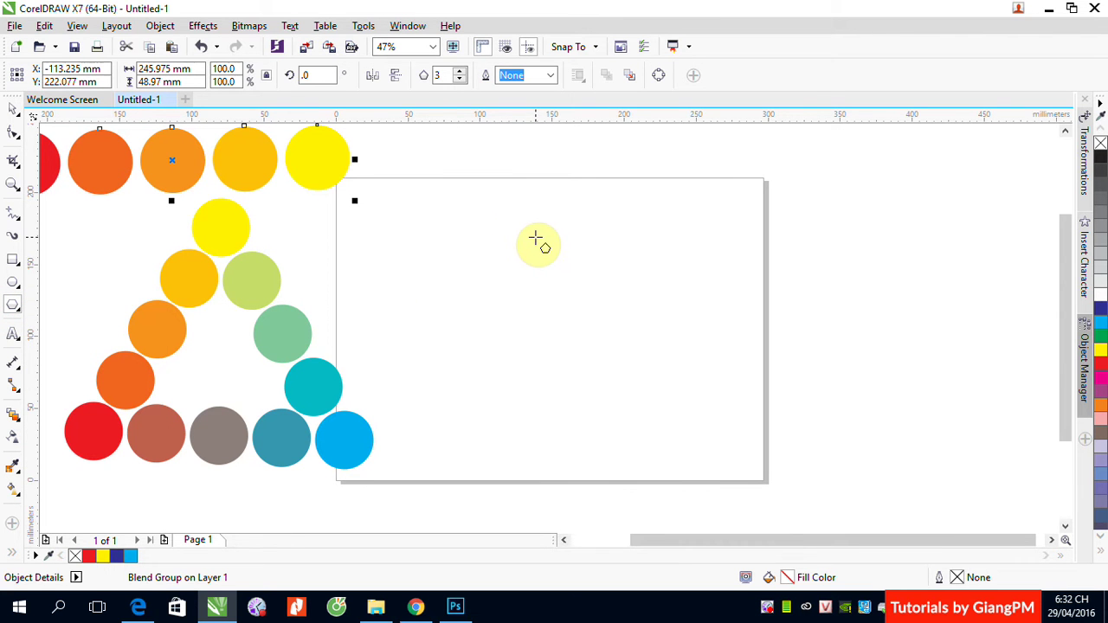
drag(442, 216, 633, 362)
Draw a circle about 42 mm in diameter beyond the page's right edge, level with the polygon
click(13, 283)
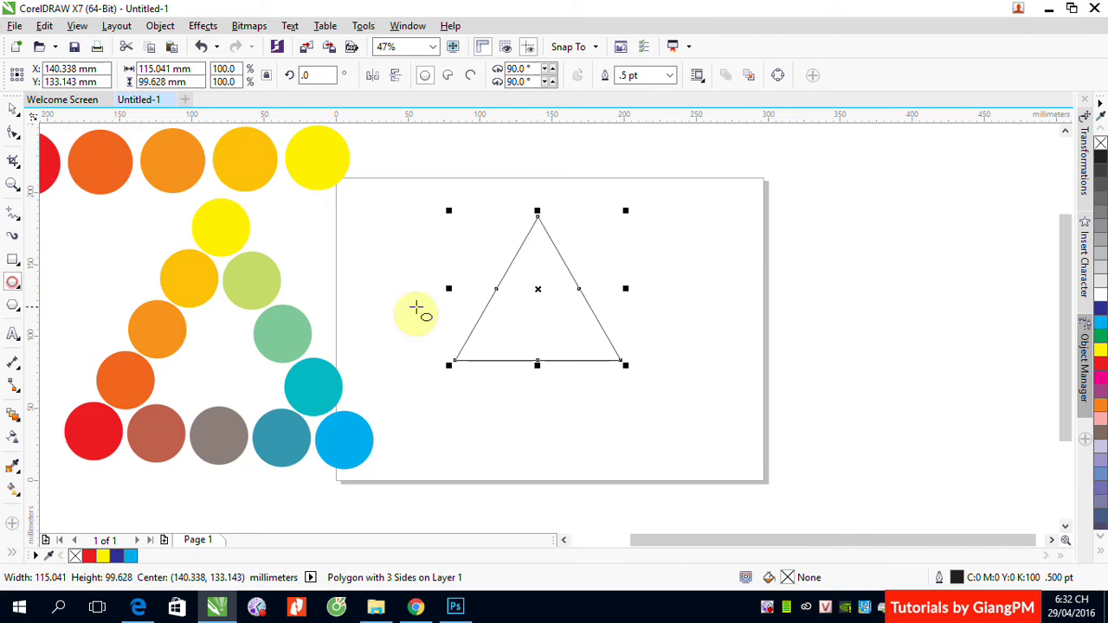
mouse_move(970, 288)
mouse_down()
mouse_move(1028, 362)
mouse_move(988, 278)
mouse_up()
click(13, 109)
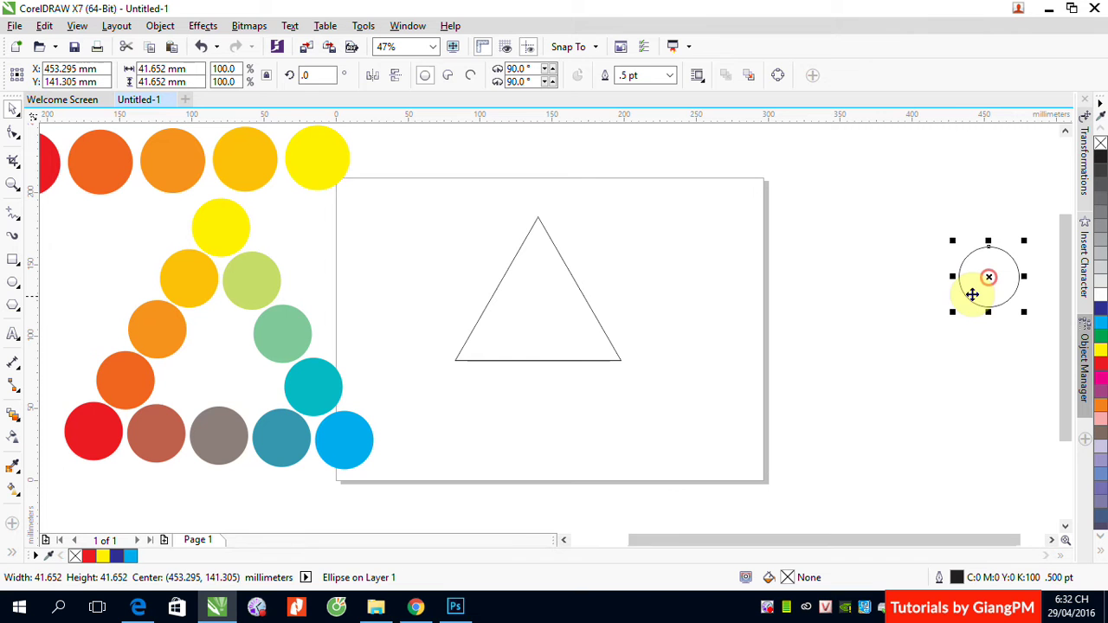
Fill the triangle green and the new circle yellow, and remove the outlines from both
click(569, 294)
click(1101, 336)
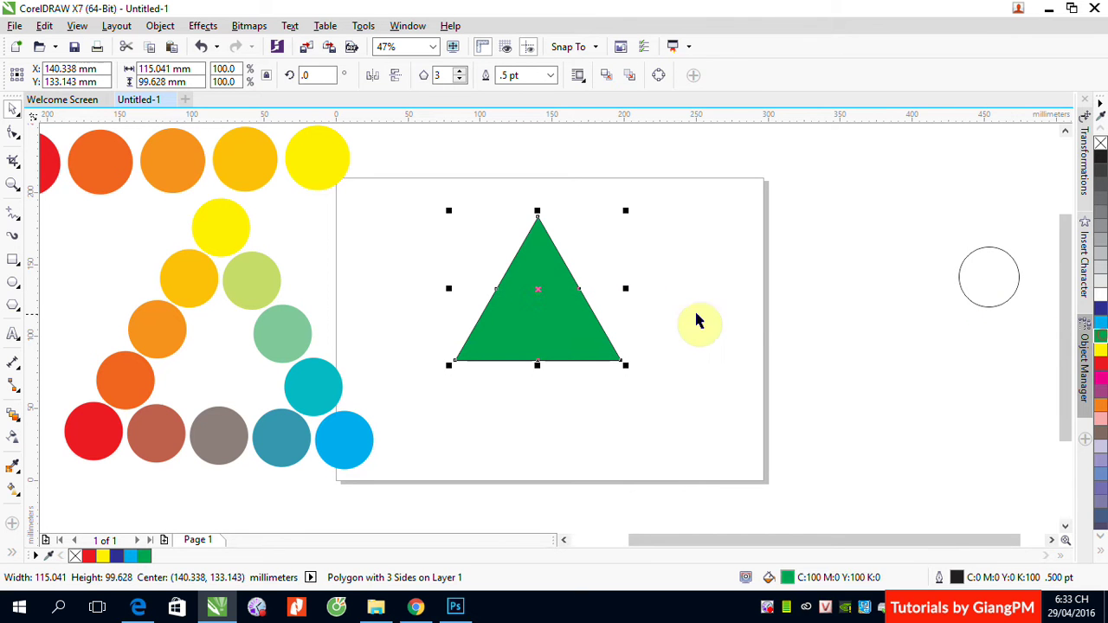
click(985, 286)
click(1100, 349)
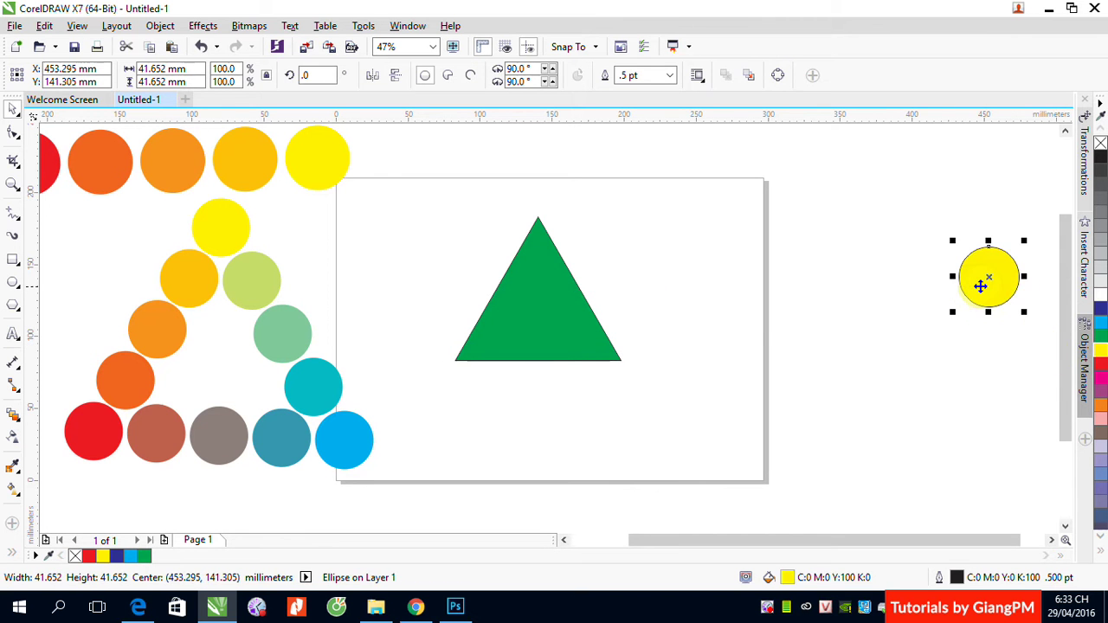
drag(980, 286, 982, 303)
drag(443, 201, 1035, 383)
click(737, 197)
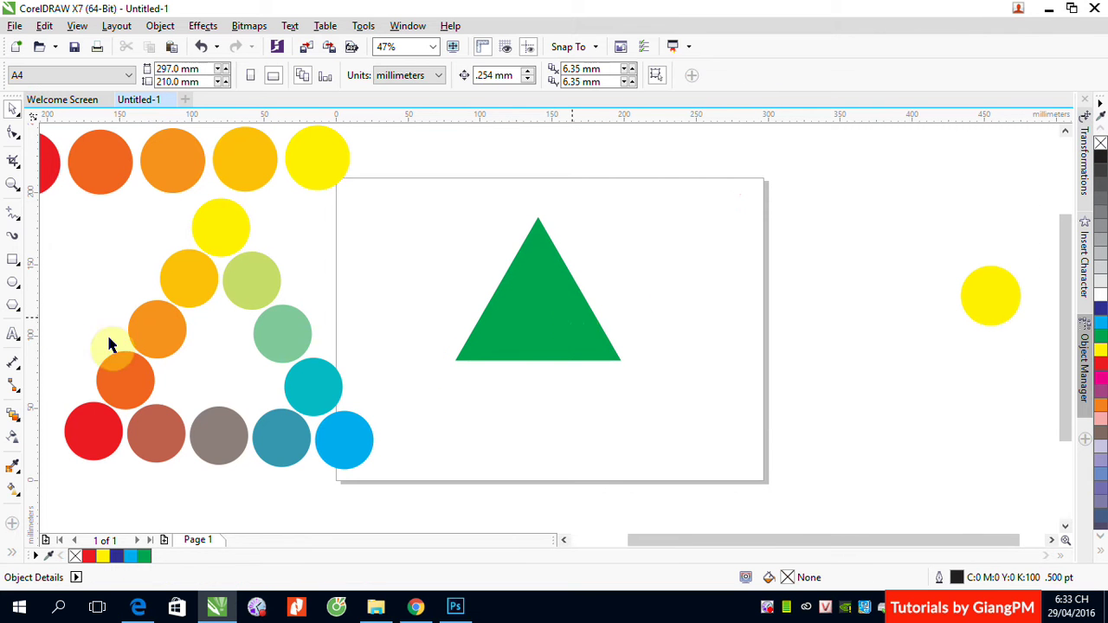
Blend the green triangle into the yellow circle with the Blend tool
click(12, 414)
click(523, 329)
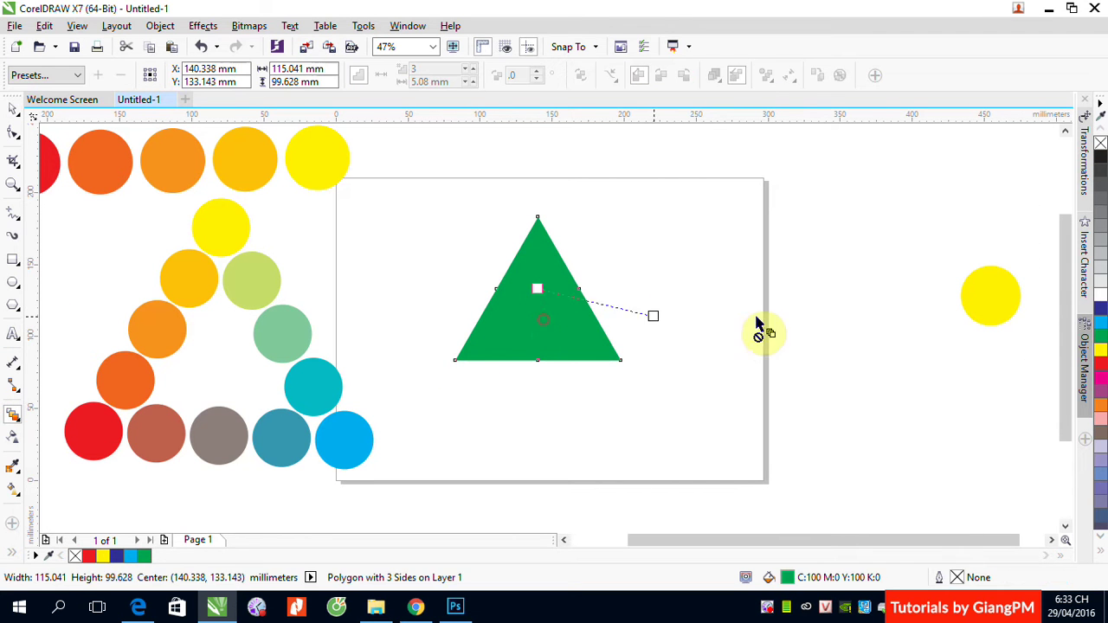
drag(757, 325, 987, 297)
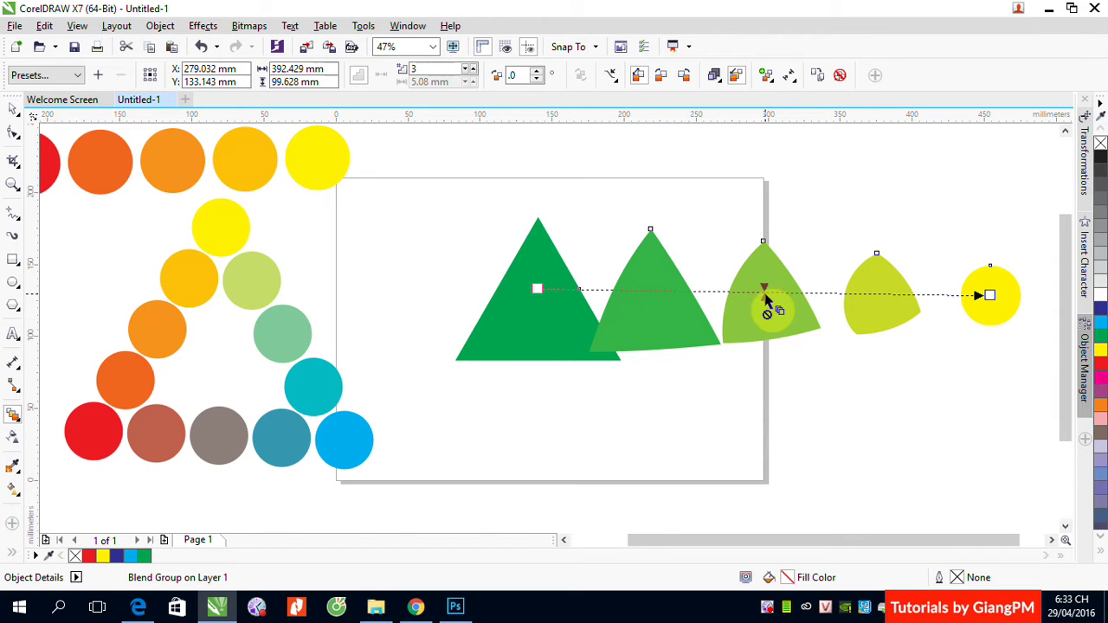
Try the linked object and color acceleration toward the green triangle and toward the yellow circle, ending near the middle of the blend
drag(749, 297, 683, 292)
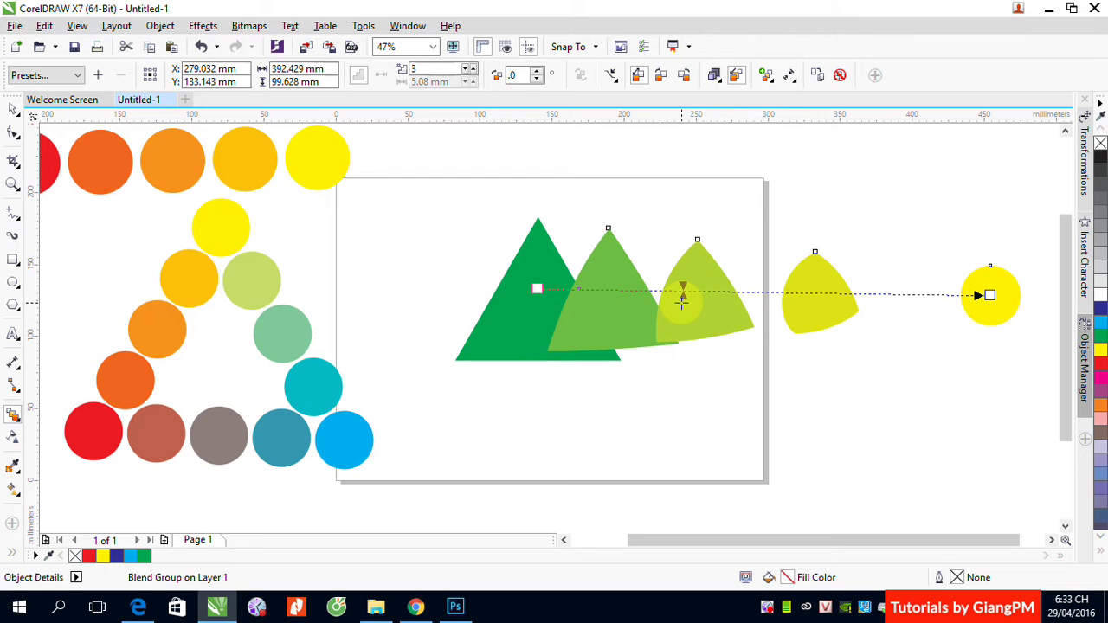
click(715, 78)
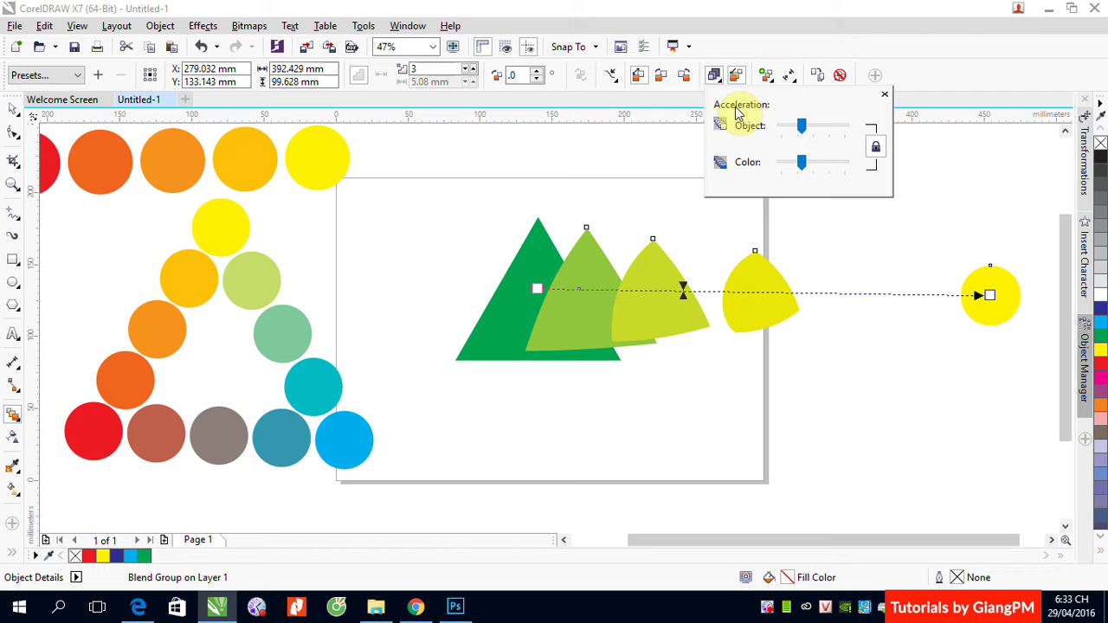
click(945, 54)
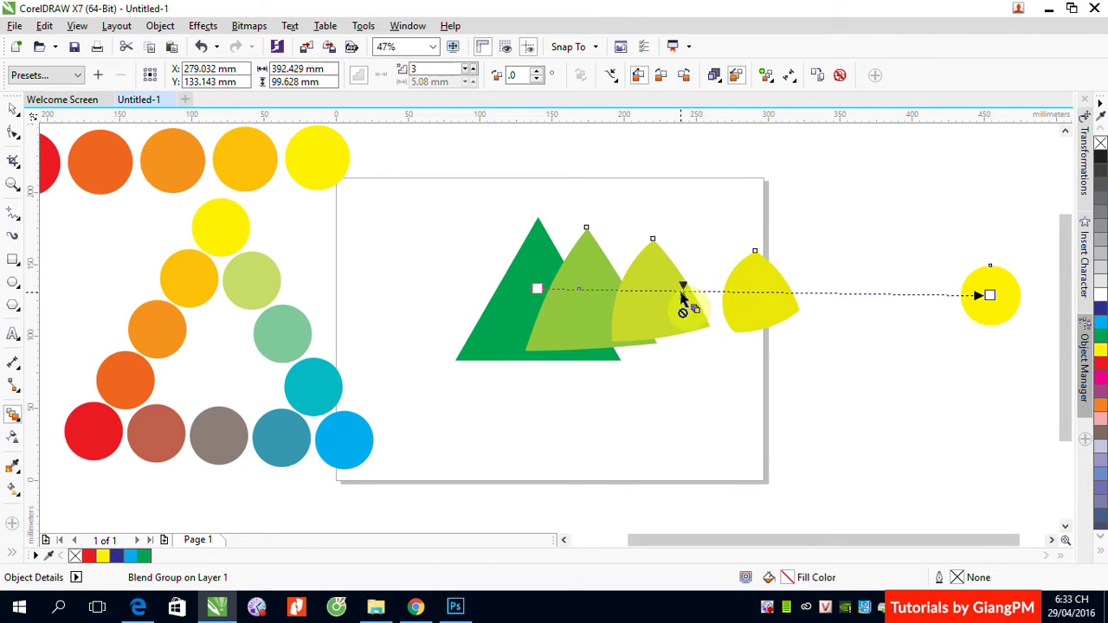
drag(683, 293, 827, 290)
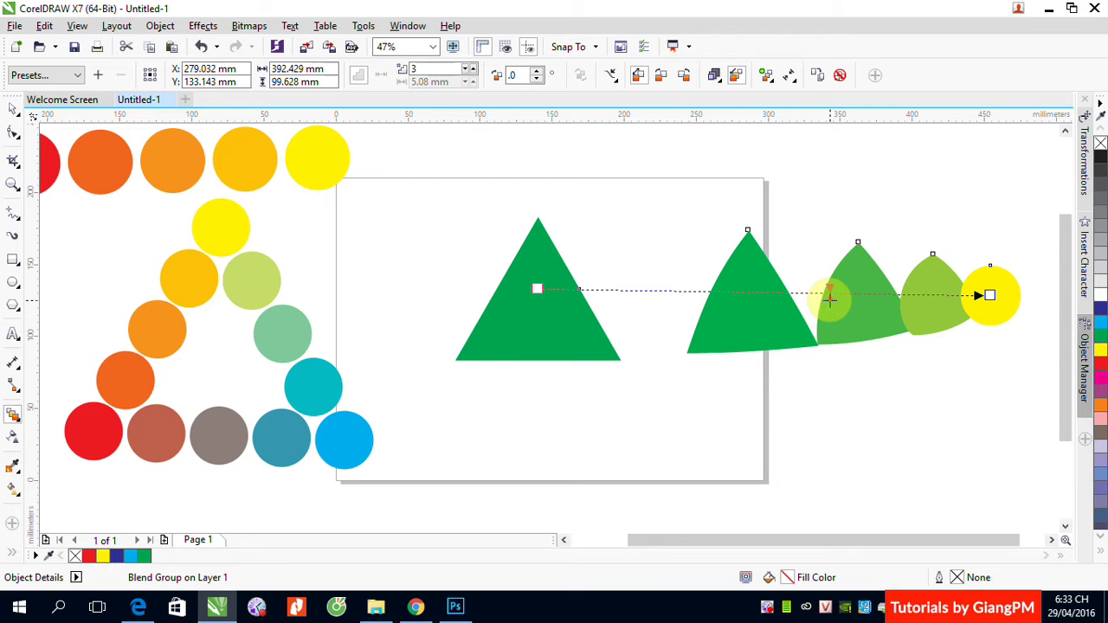
drag(830, 299, 781, 302)
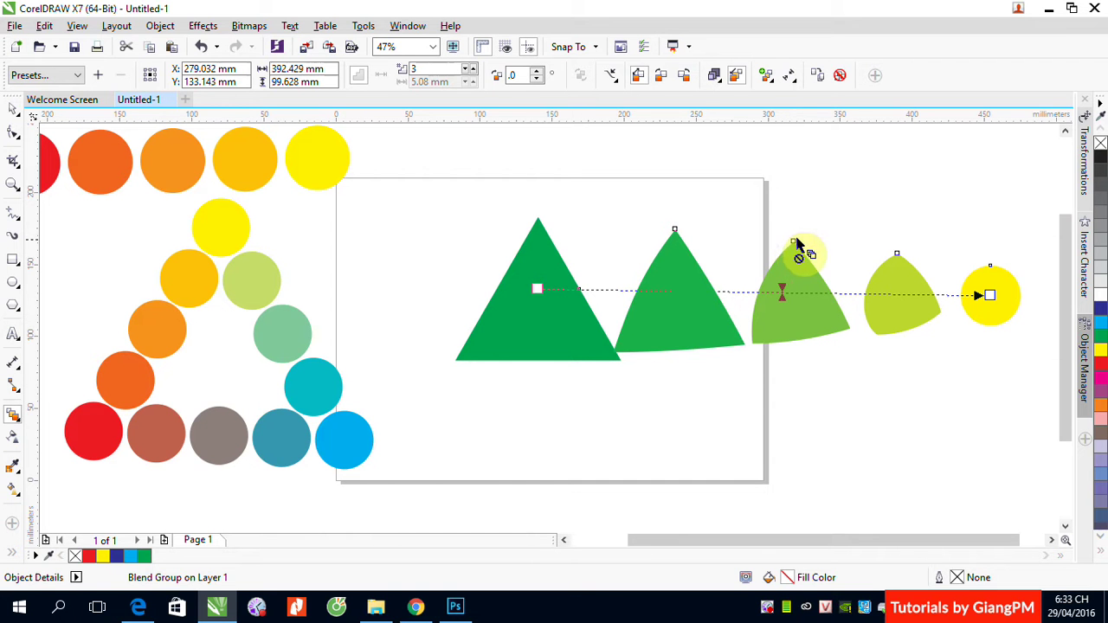
Toggle size acceleration off and try the linked accelerations toward the green triangle
click(737, 79)
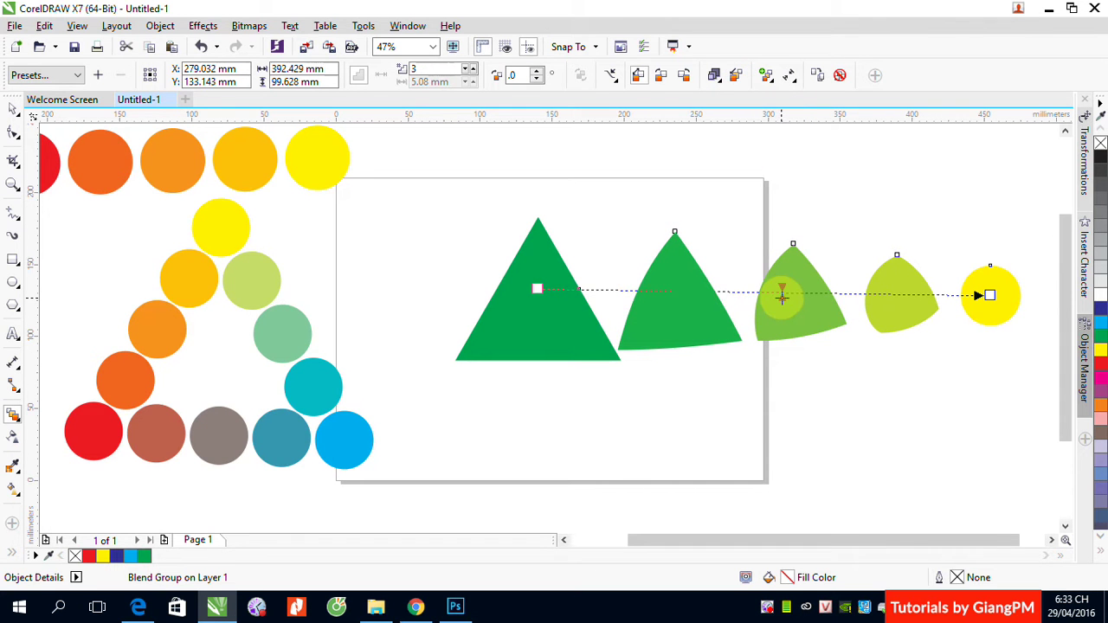
mouse_move(782, 293)
mouse_down()
mouse_move(683, 292)
mouse_move(674, 310)
mouse_move(622, 299)
mouse_move(675, 299)
mouse_move(558, 304)
mouse_move(582, 297)
mouse_move(589, 268)
mouse_move(629, 251)
mouse_up()
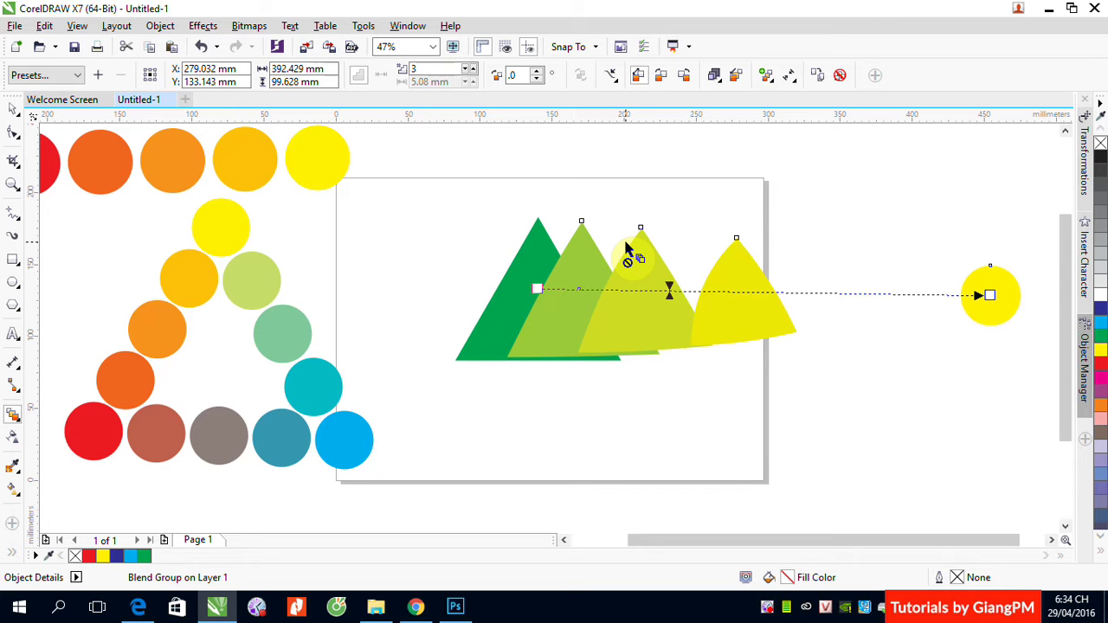
mouse_move(628, 251)
mouse_down()
mouse_move(652, 297)
mouse_move(680, 309)
mouse_move(670, 296)
mouse_move(717, 291)
mouse_move(849, 295)
mouse_move(923, 325)
mouse_move(959, 313)
mouse_move(821, 314)
mouse_move(946, 313)
mouse_move(854, 303)
mouse_move(603, 313)
mouse_up()
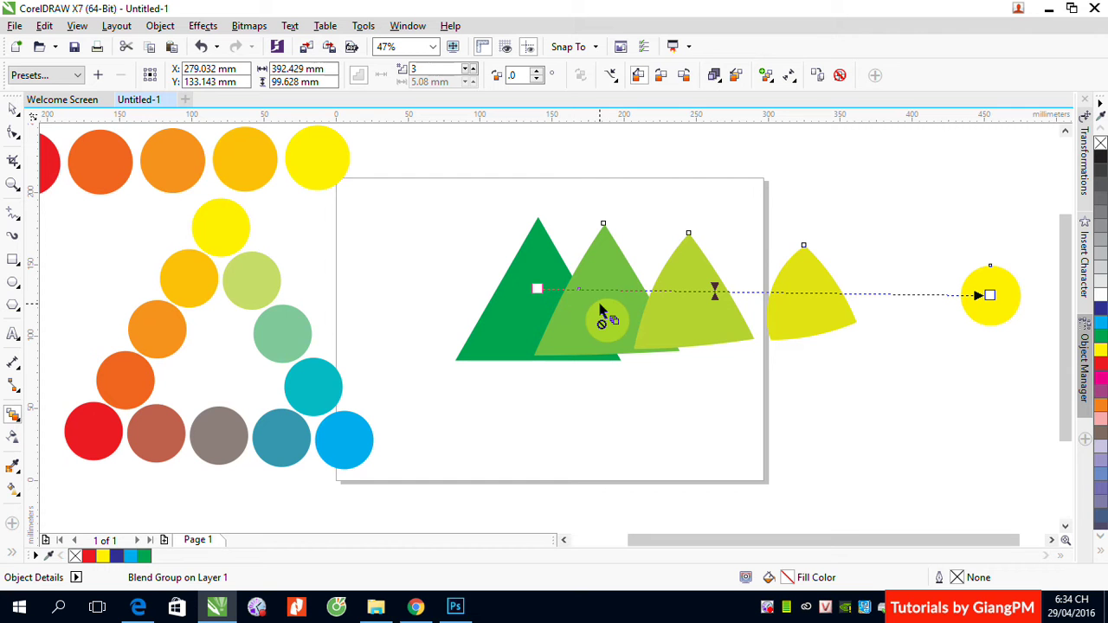
Turn size acceleration back on and return the linked accelerations to near the middle of the triangle-to-circle blend
click(736, 79)
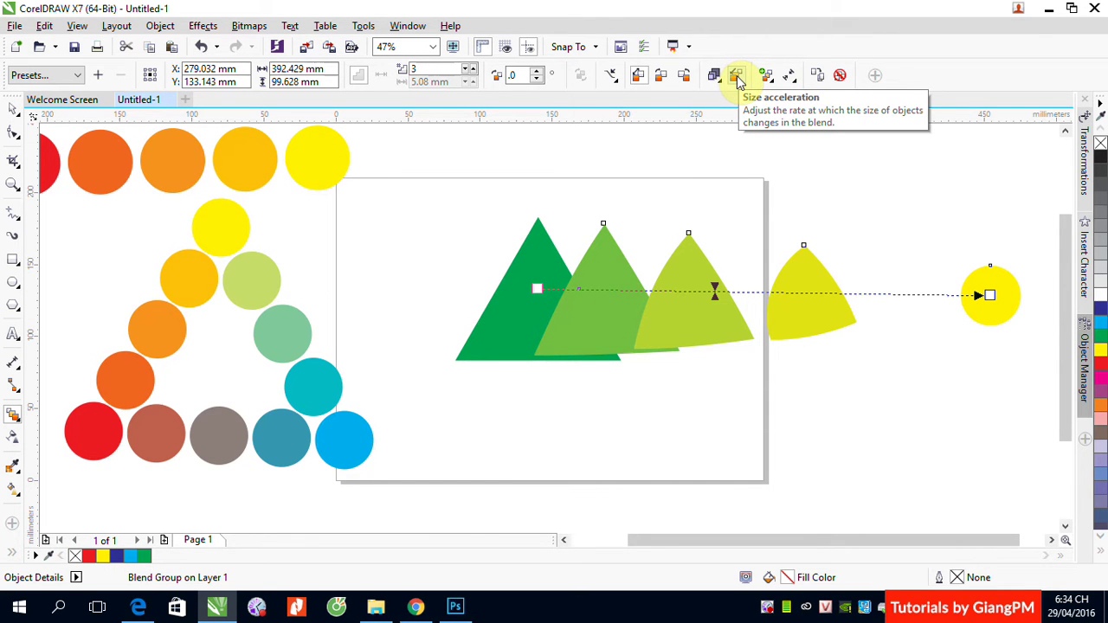
mouse_move(715, 292)
mouse_down()
mouse_move(720, 306)
mouse_move(784, 306)
mouse_move(715, 292)
mouse_move(802, 294)
mouse_move(811, 305)
mouse_move(799, 299)
mouse_move(831, 293)
mouse_move(713, 290)
mouse_move(710, 309)
mouse_move(713, 297)
mouse_move(723, 305)
mouse_up()
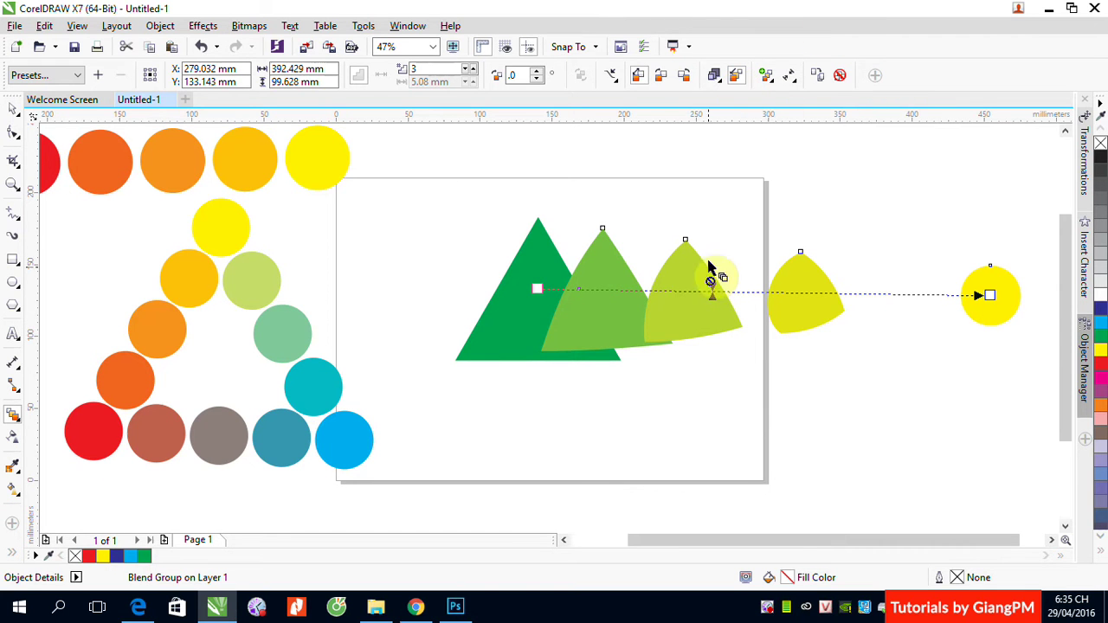
drag(710, 303, 775, 298)
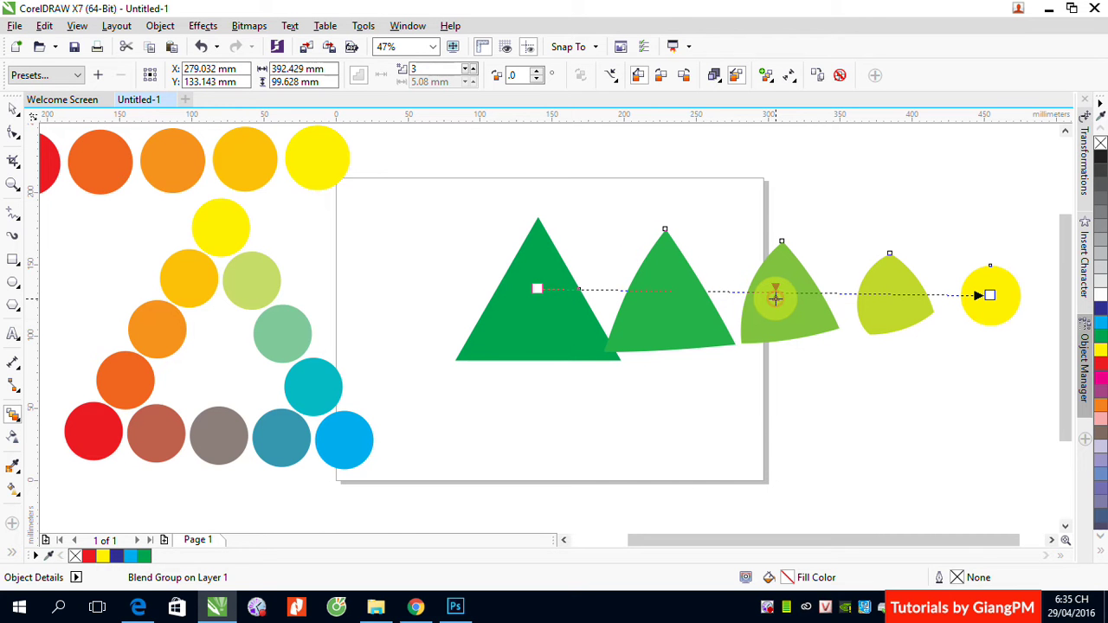
click(773, 84)
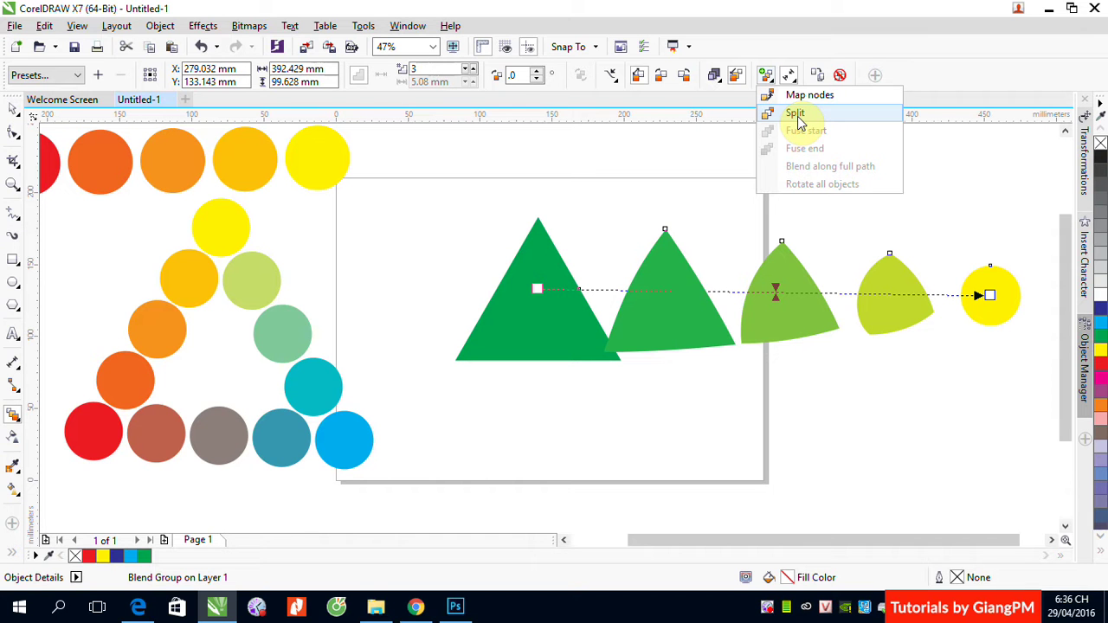
Move the triangle-to-circle blend to the lower left across the blended triangle's base, and bring the red-to-yellow blend back onto the page
click(12, 111)
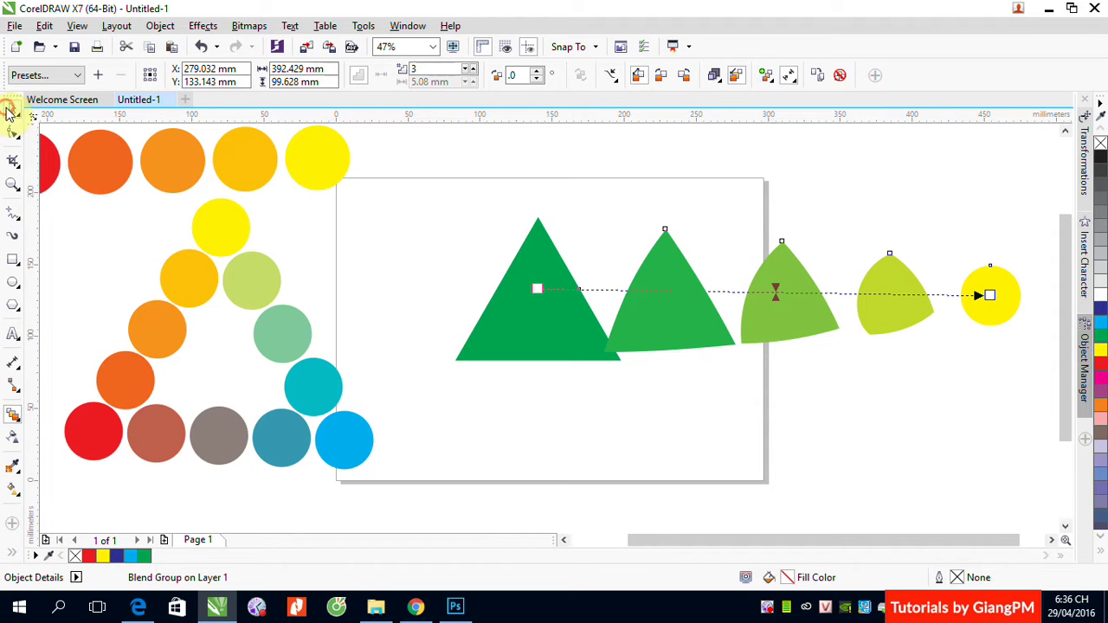
click(655, 330)
drag(692, 312, 275, 510)
drag(173, 178, 701, 272)
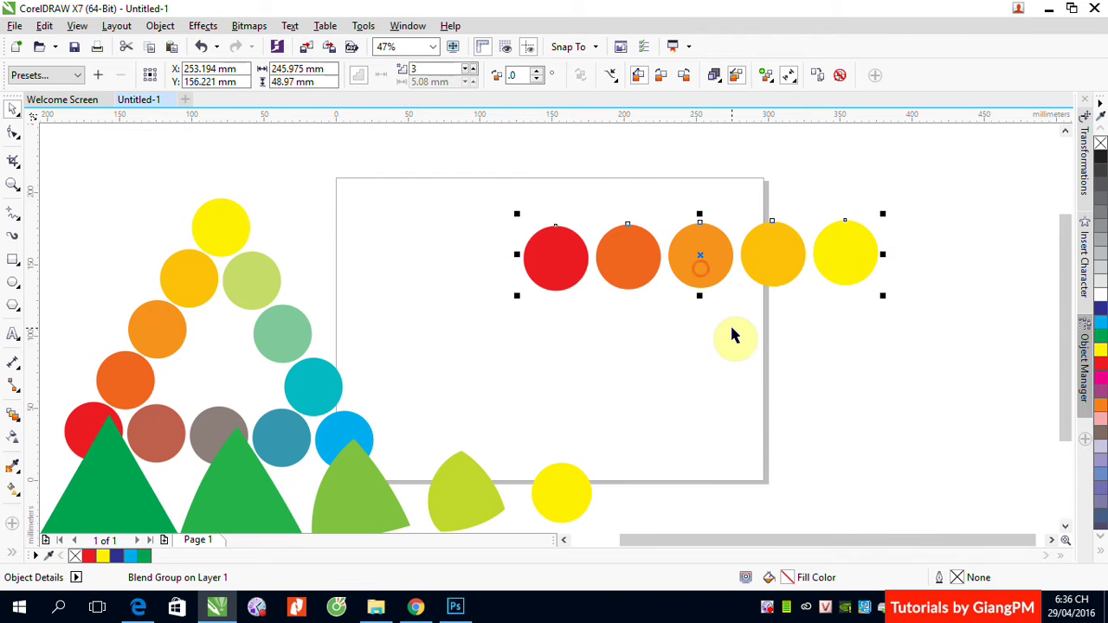
Stretch the red-to-yellow blend by moving its yellow end circle to the right and its red end circle to the left
drag(853, 257, 989, 251)
click(724, 272)
drag(683, 259, 414, 263)
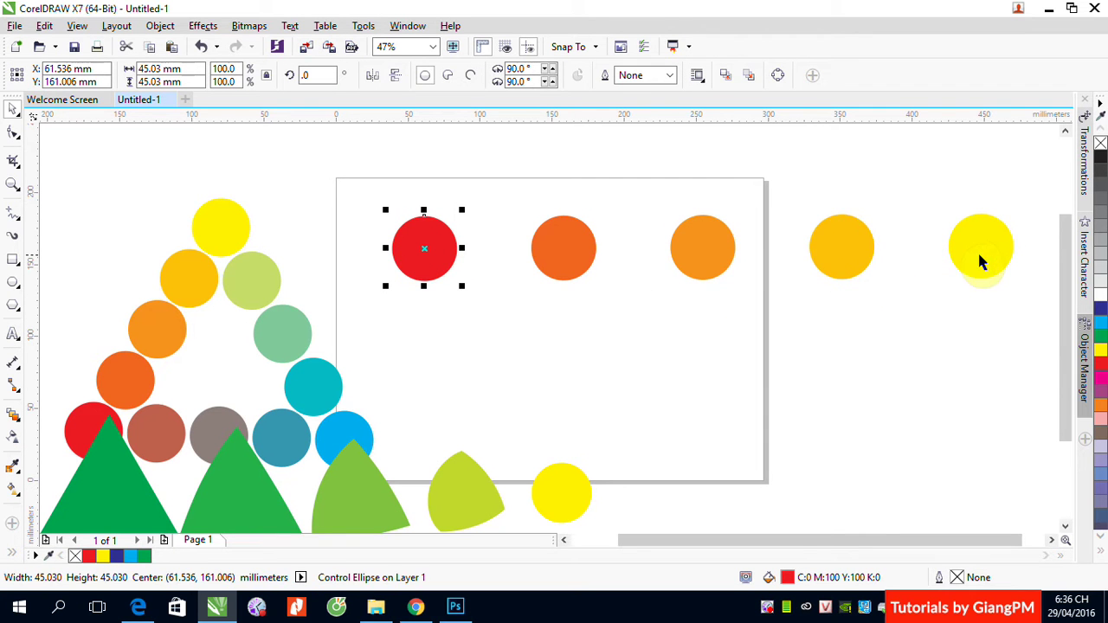
drag(976, 254, 1011, 253)
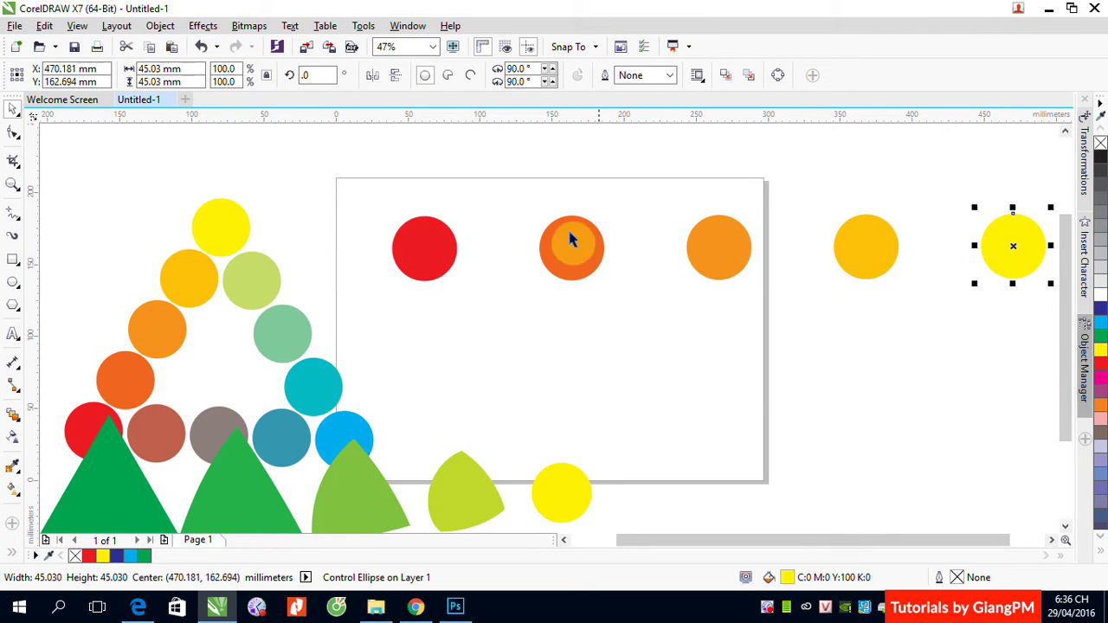
Set the number of intermediate objects in the red-to-yellow blend to 5
click(714, 247)
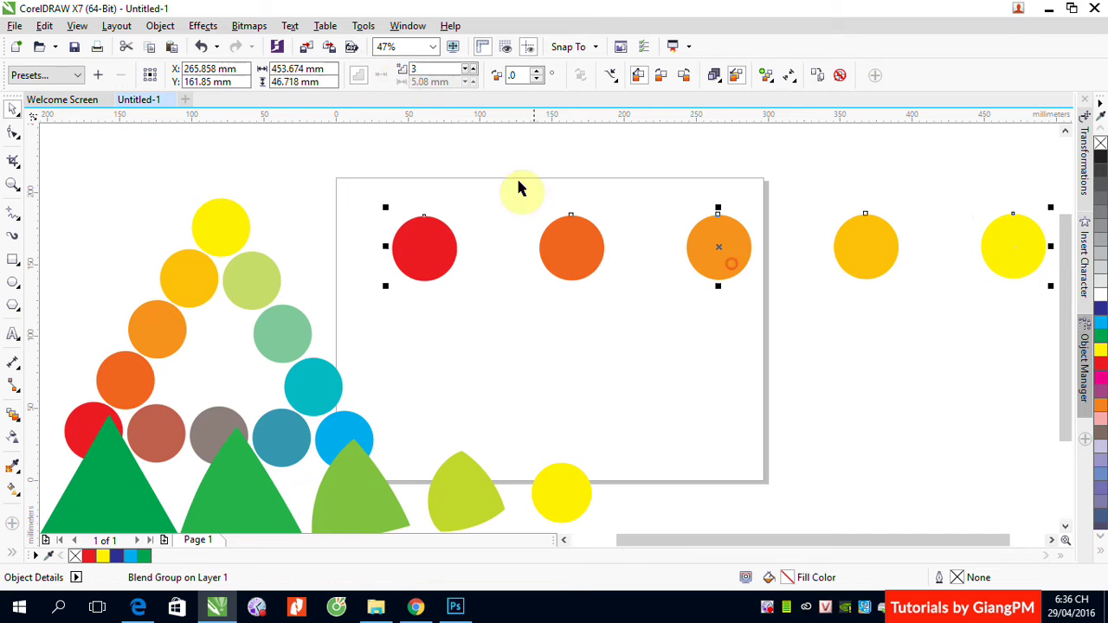
drag(425, 67, 396, 70)
text(5)
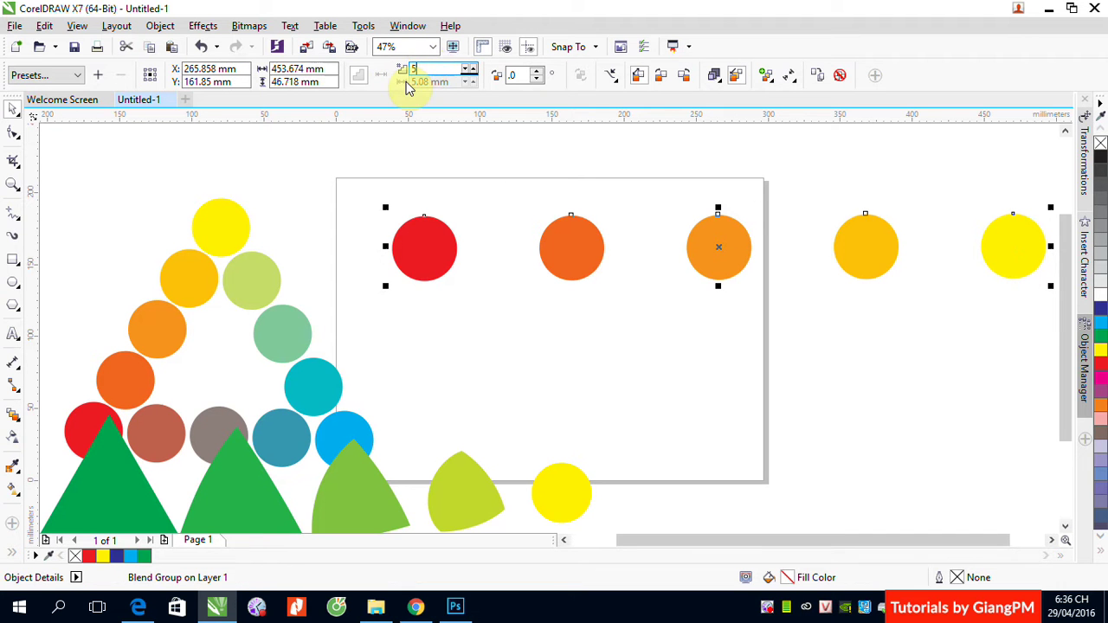
key(Return)
click(920, 427)
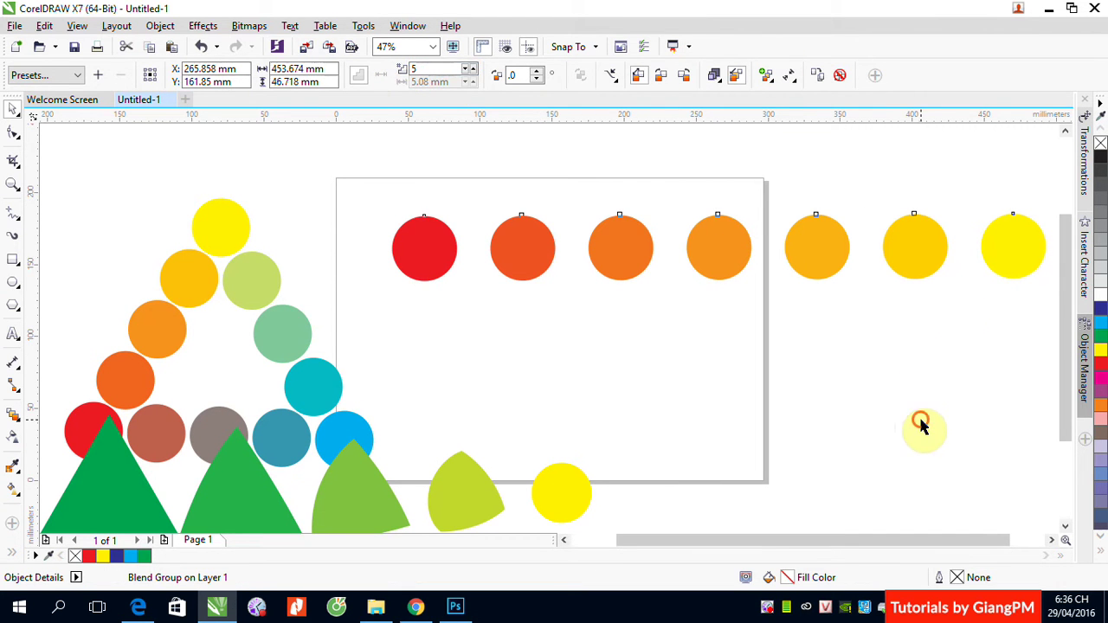
Try other end colors on the blend, filling the yellow end circle with cyan and the red end circle with magenta
click(1006, 268)
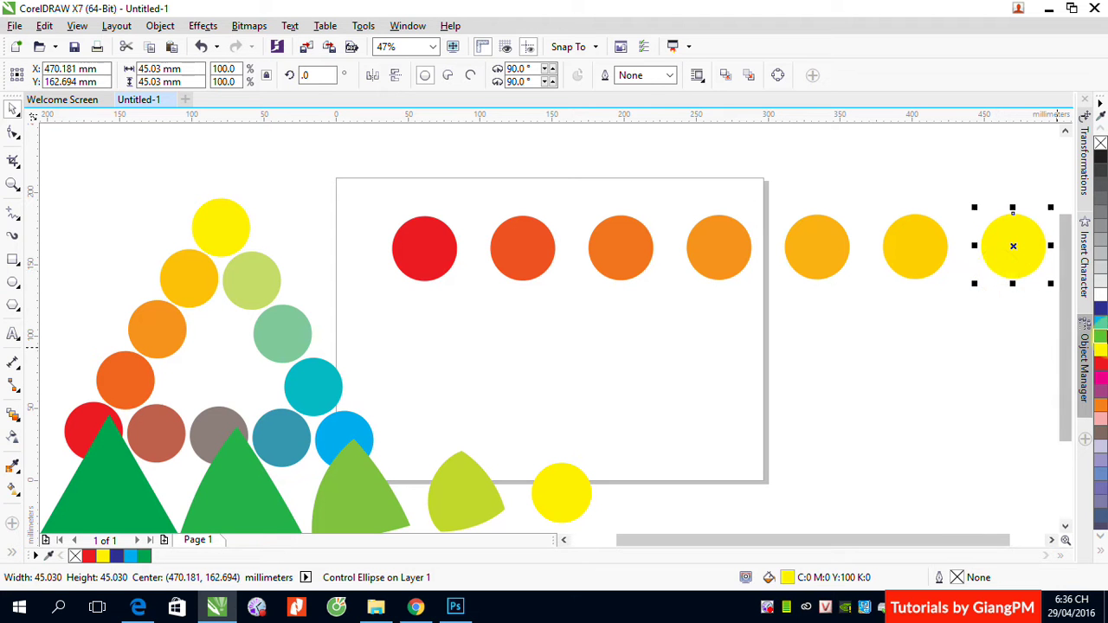
click(1101, 322)
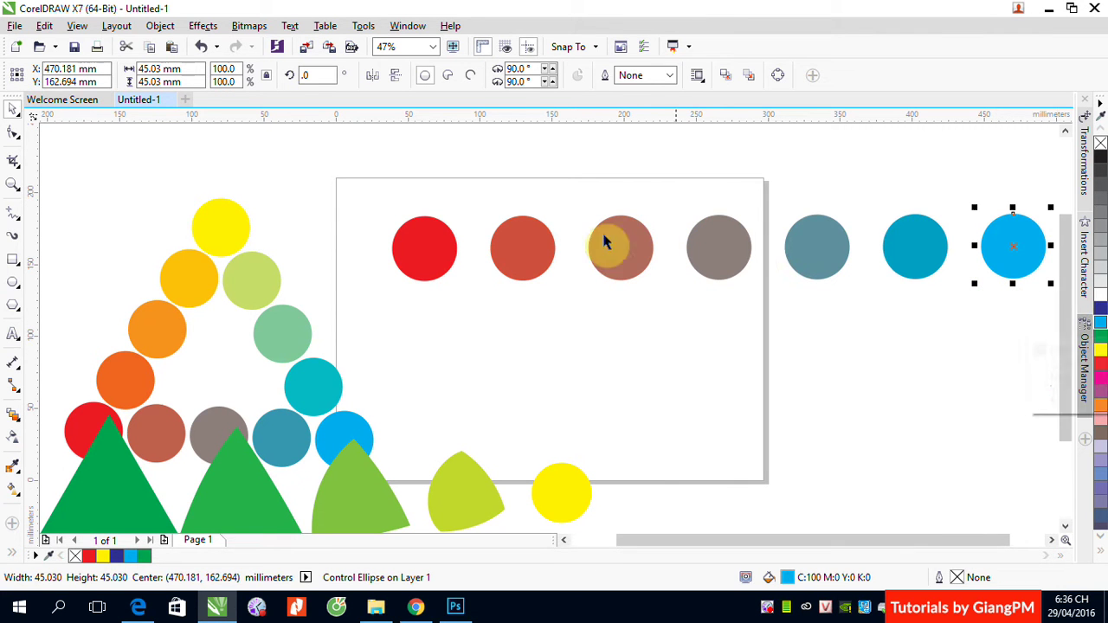
click(446, 264)
click(1102, 379)
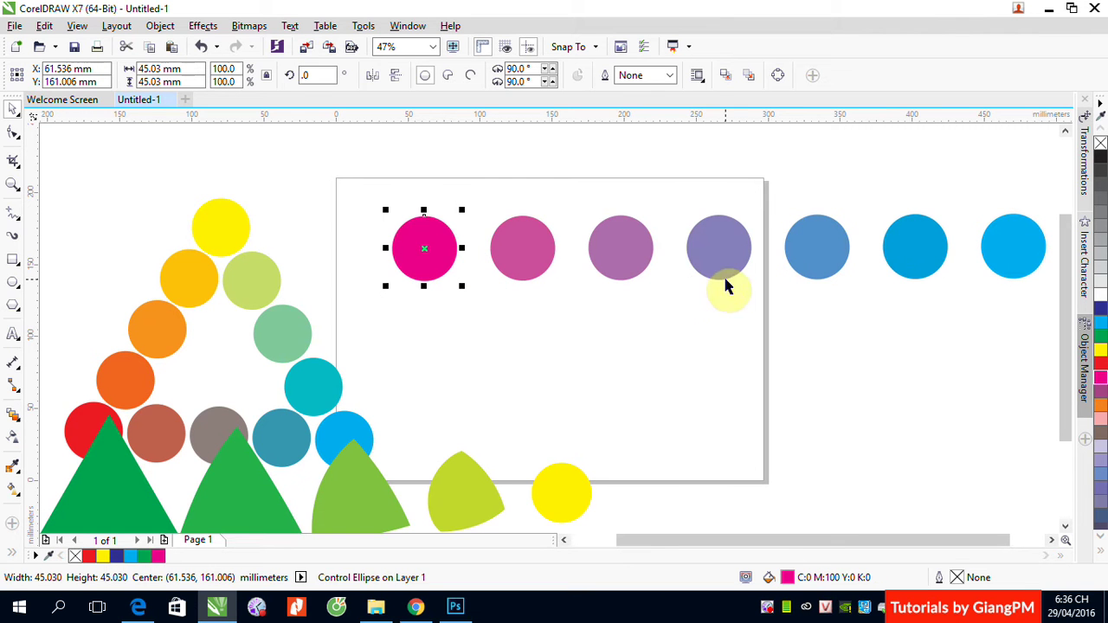
Restore the blend's end colors, filling the cyan end circle with yellow and the magenta end circle with red
click(1002, 241)
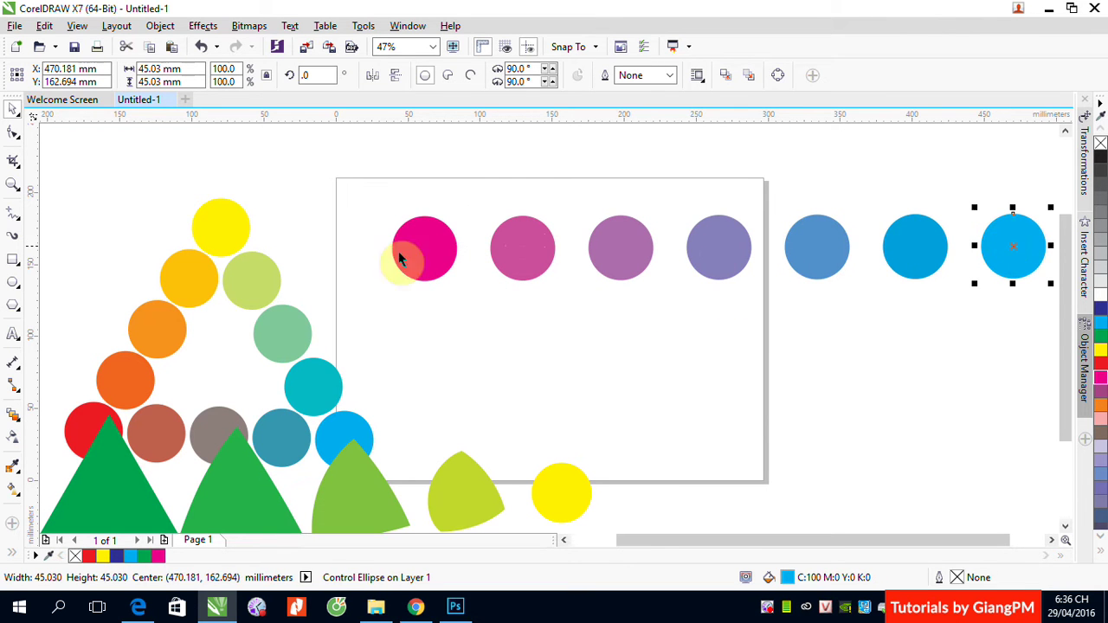
click(1100, 349)
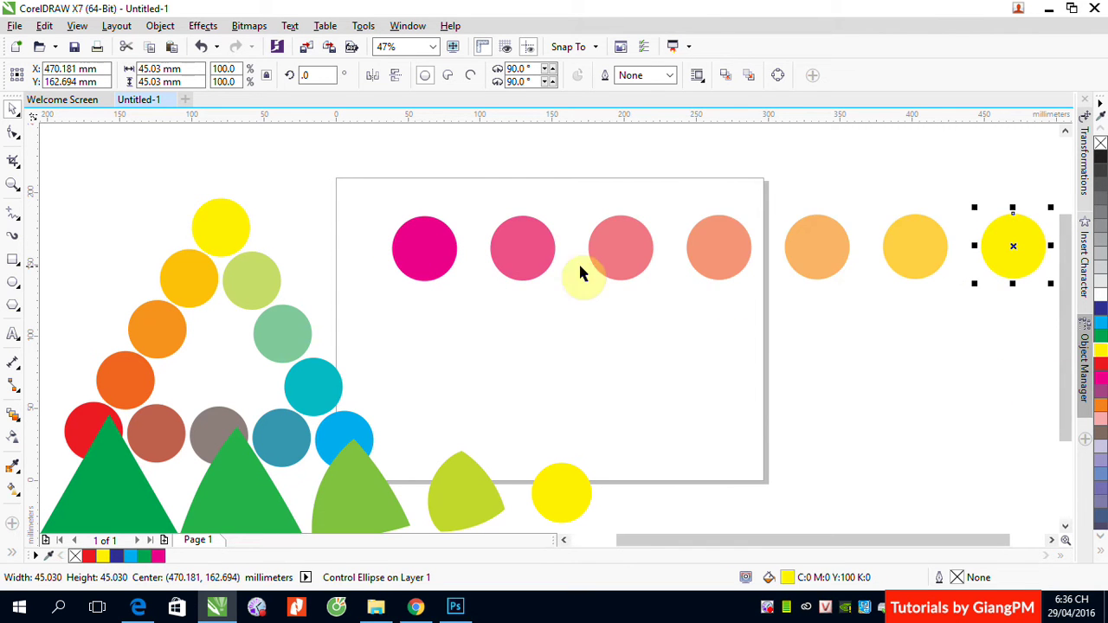
click(438, 255)
click(1100, 363)
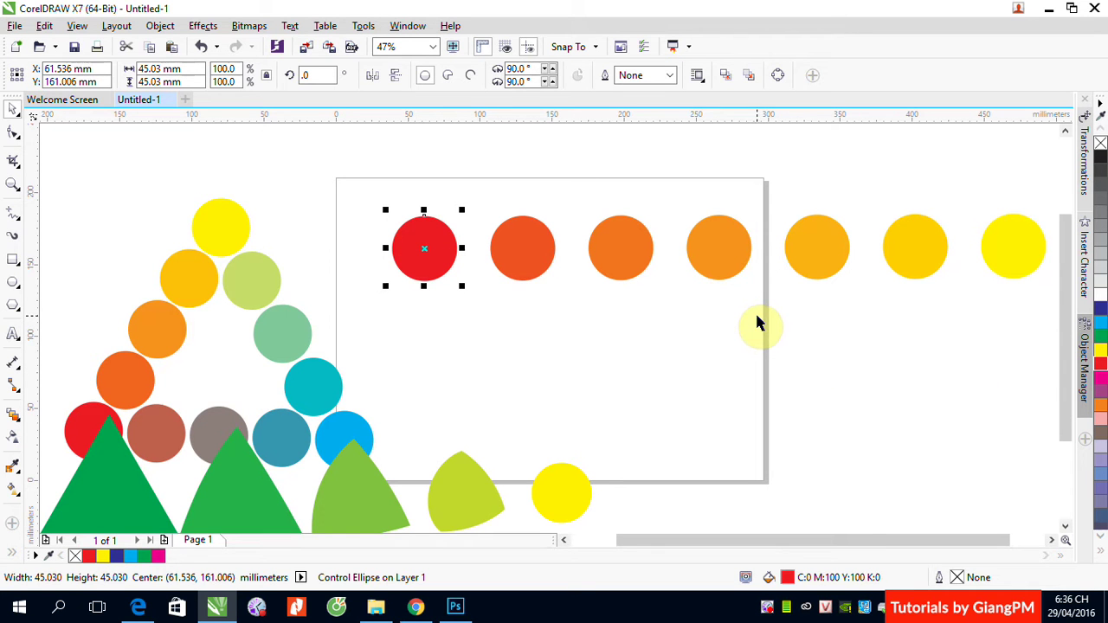
click(717, 260)
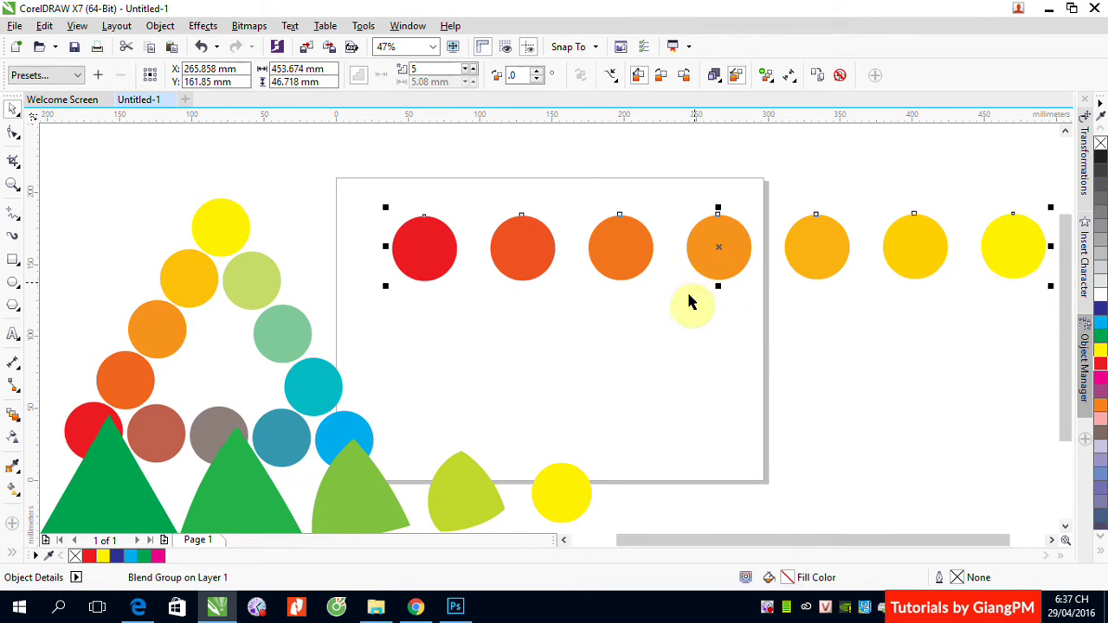
click(767, 77)
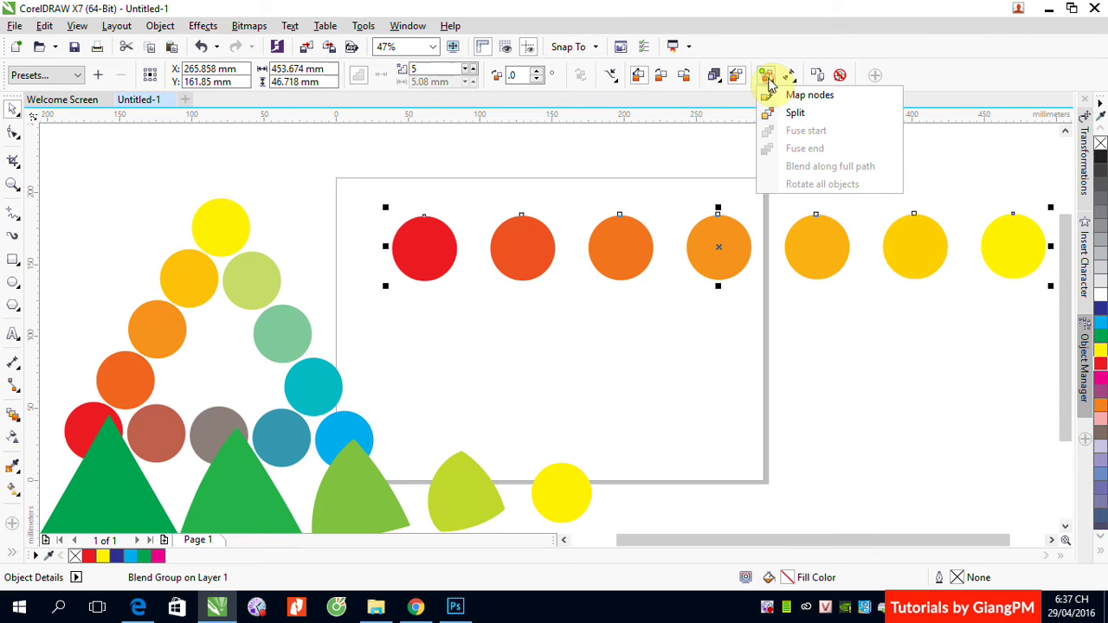
click(795, 114)
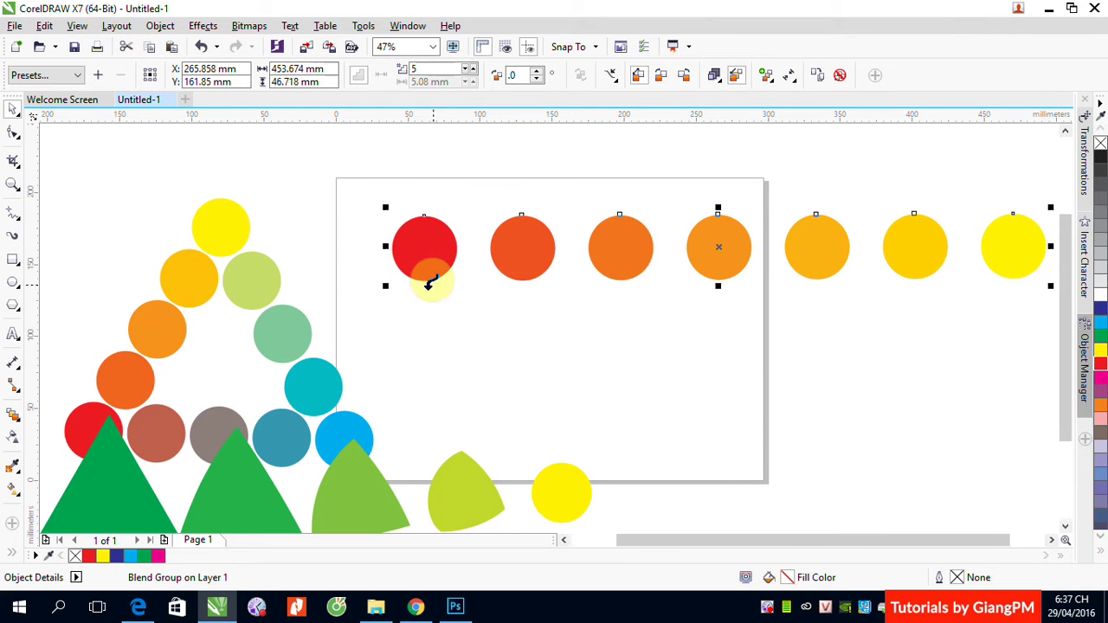
click(440, 358)
click(601, 331)
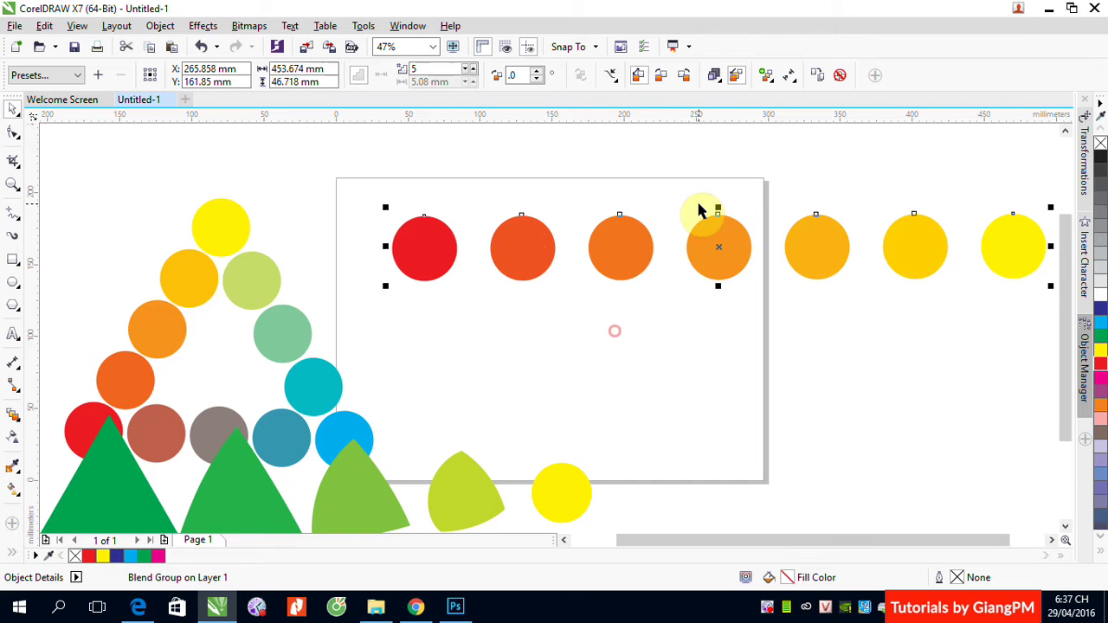
click(770, 82)
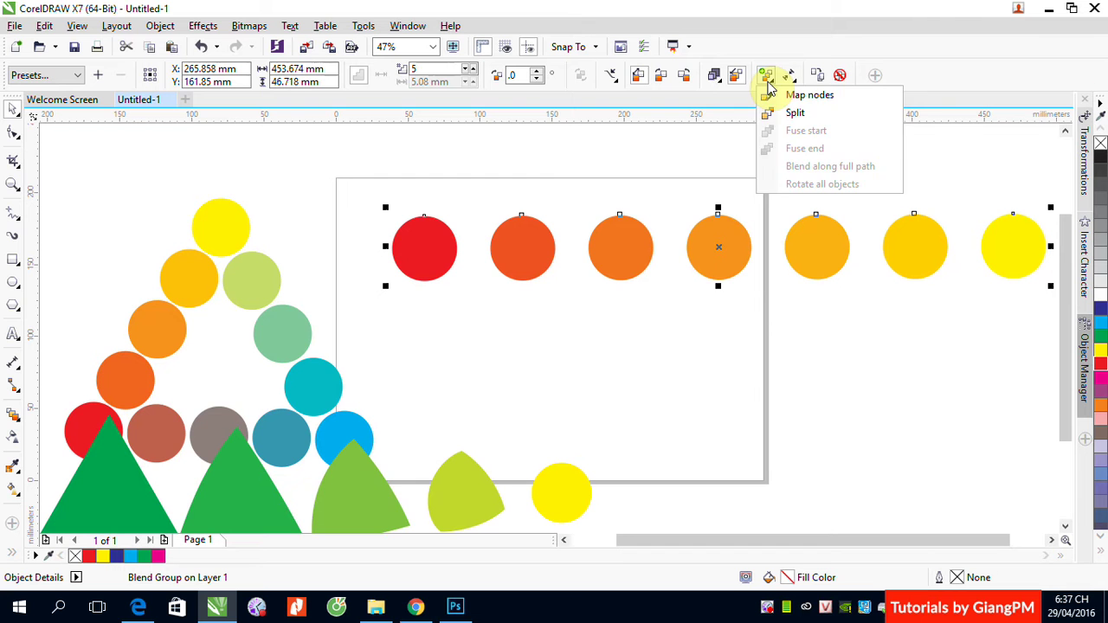
click(770, 83)
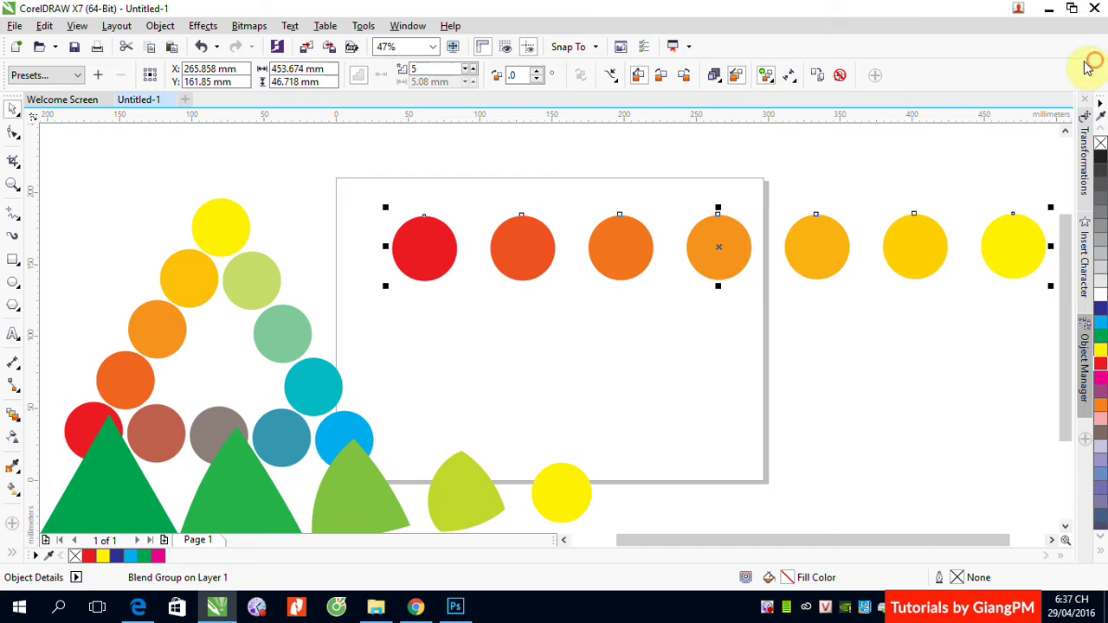
Split the red-to-yellow blend at its middle orange circle
click(766, 79)
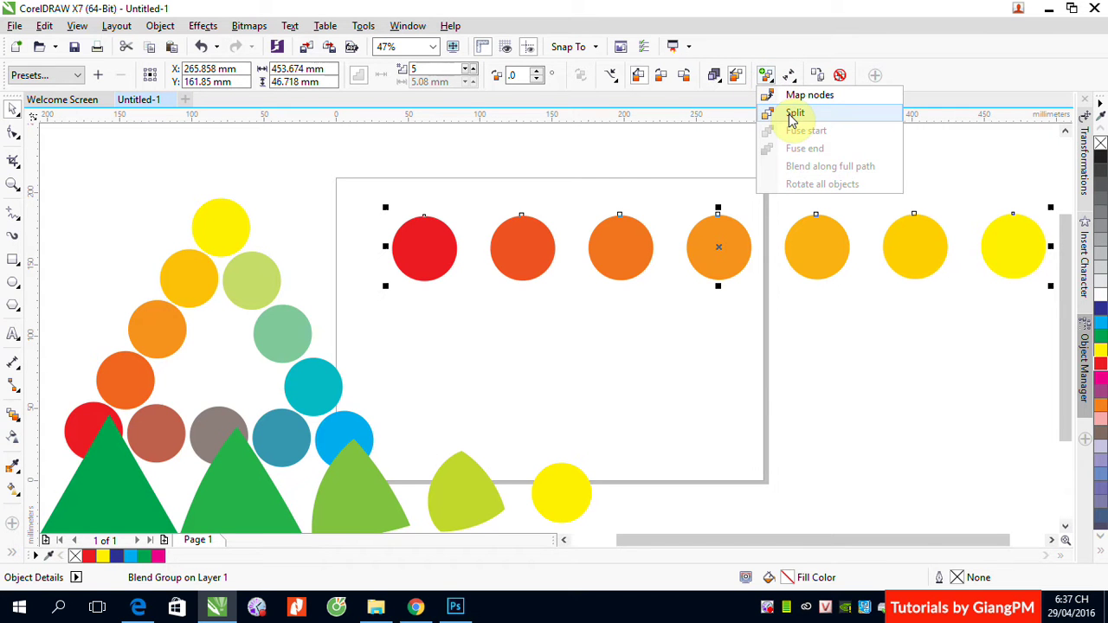
click(793, 116)
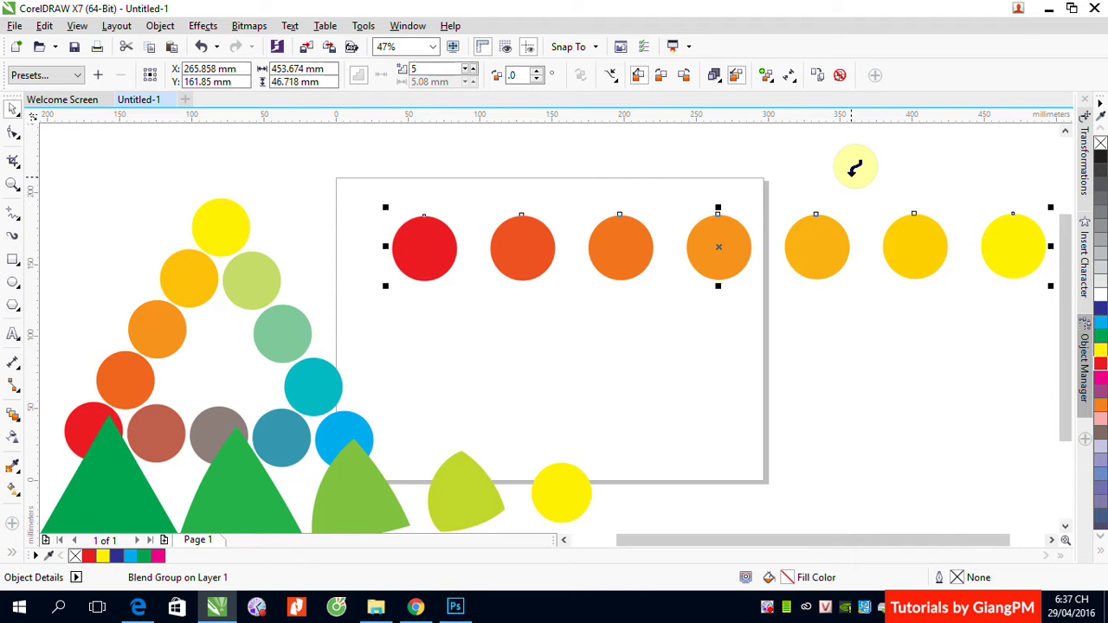
click(726, 226)
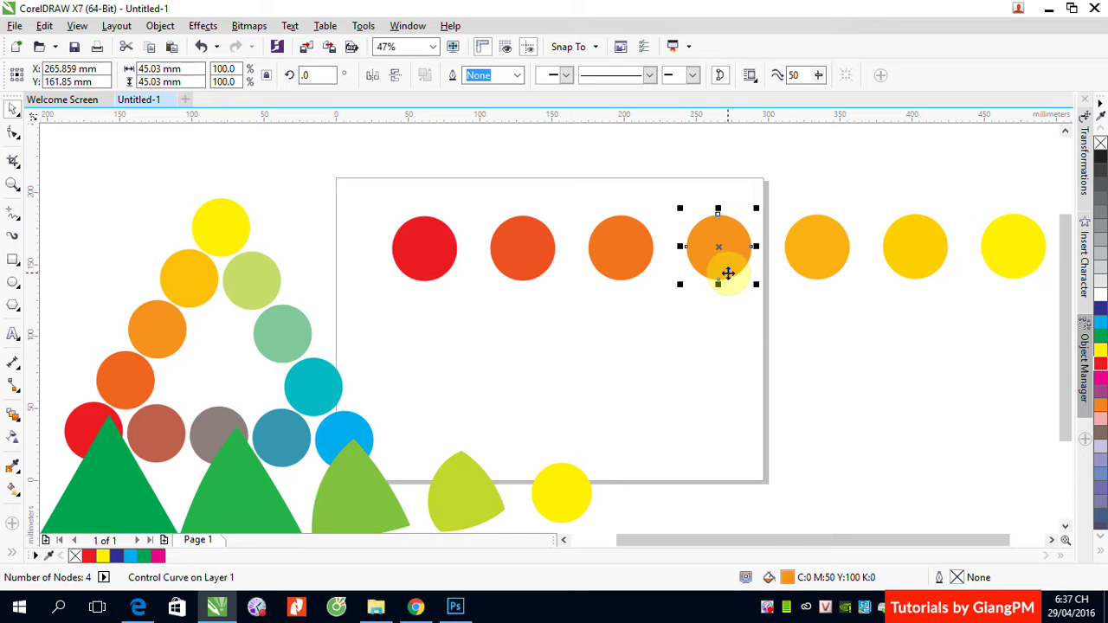
Fill the split circle with cyan and move it down to about X 312 mm, Y 39 mm
click(1101, 324)
drag(1101, 324, 718, 267)
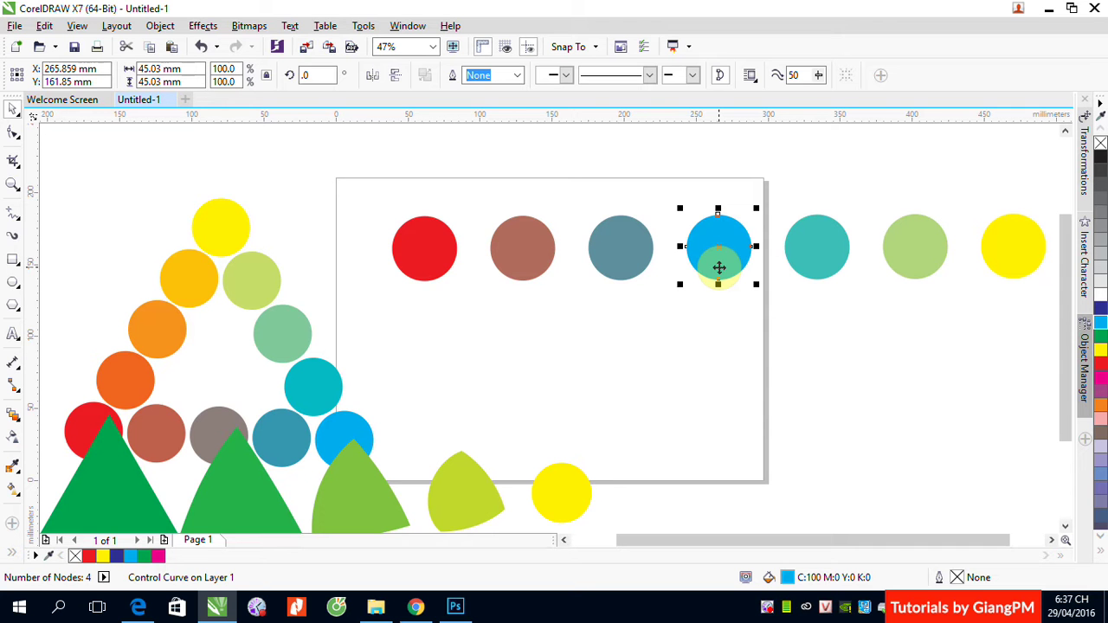
drag(718, 268, 784, 446)
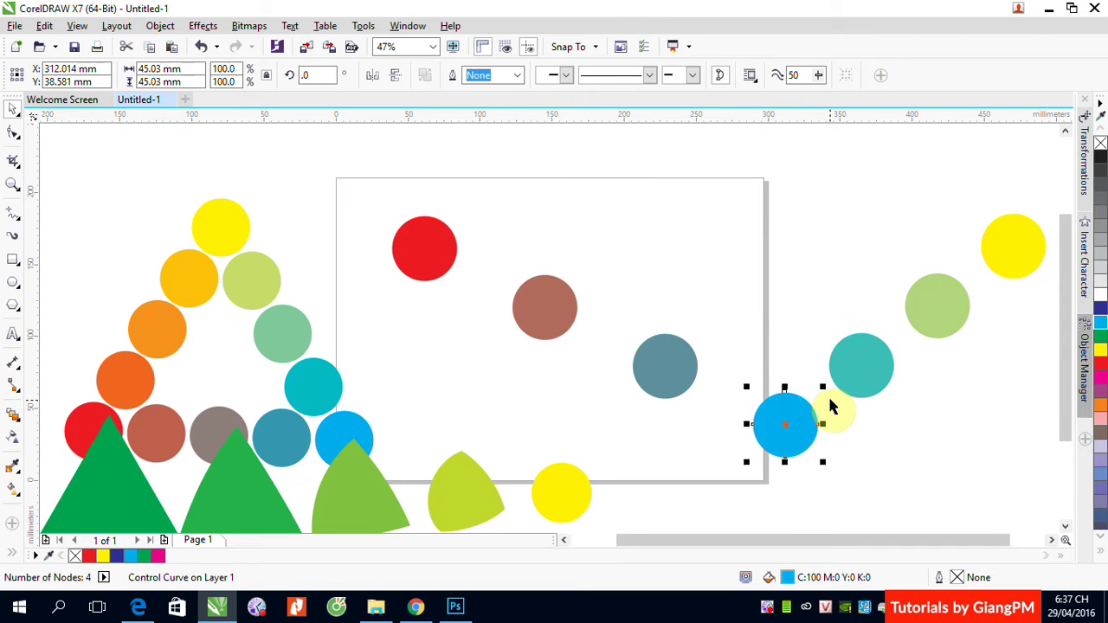
Enlarge the cyan split circle to about 84 mm, reduce it to about 51 mm, and select the yellow and red end circles in turn
drag(824, 387, 881, 280)
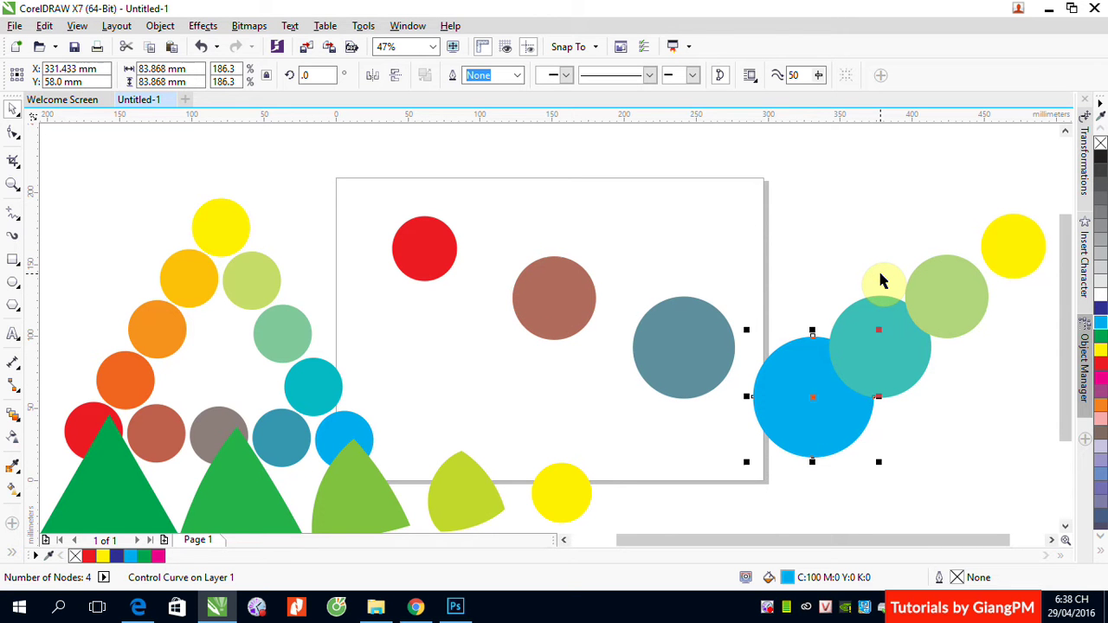
drag(878, 330, 825, 382)
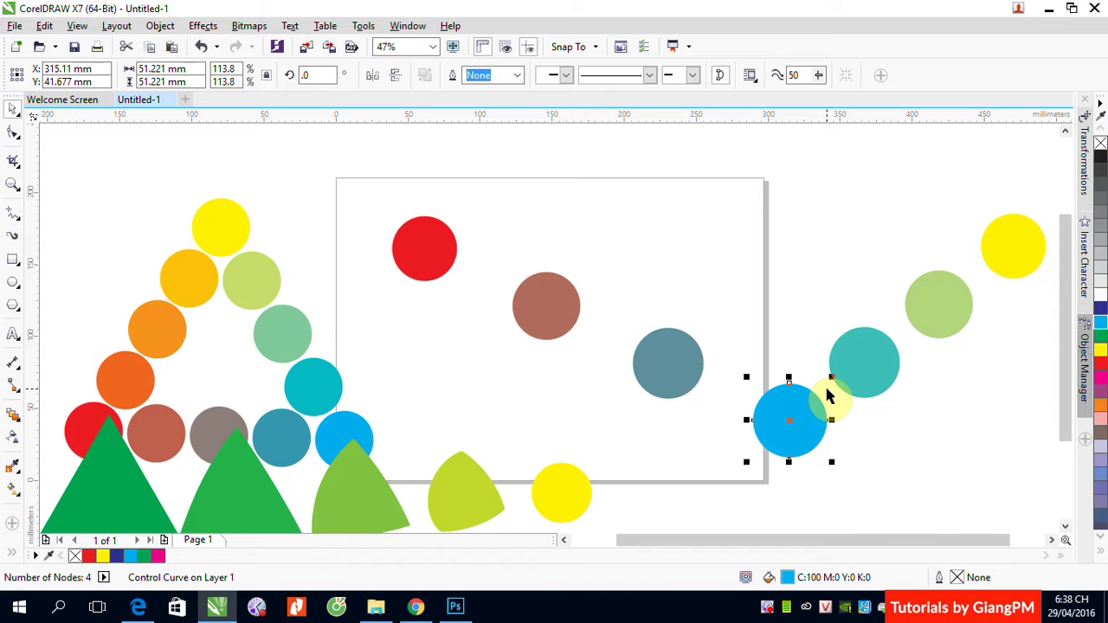
click(1004, 253)
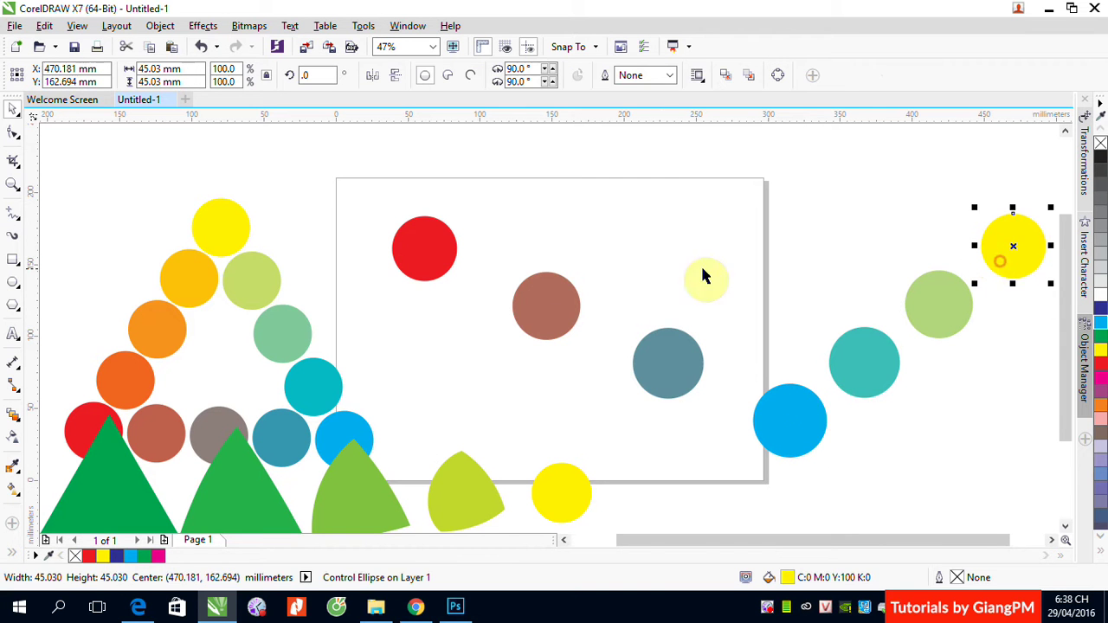
click(439, 252)
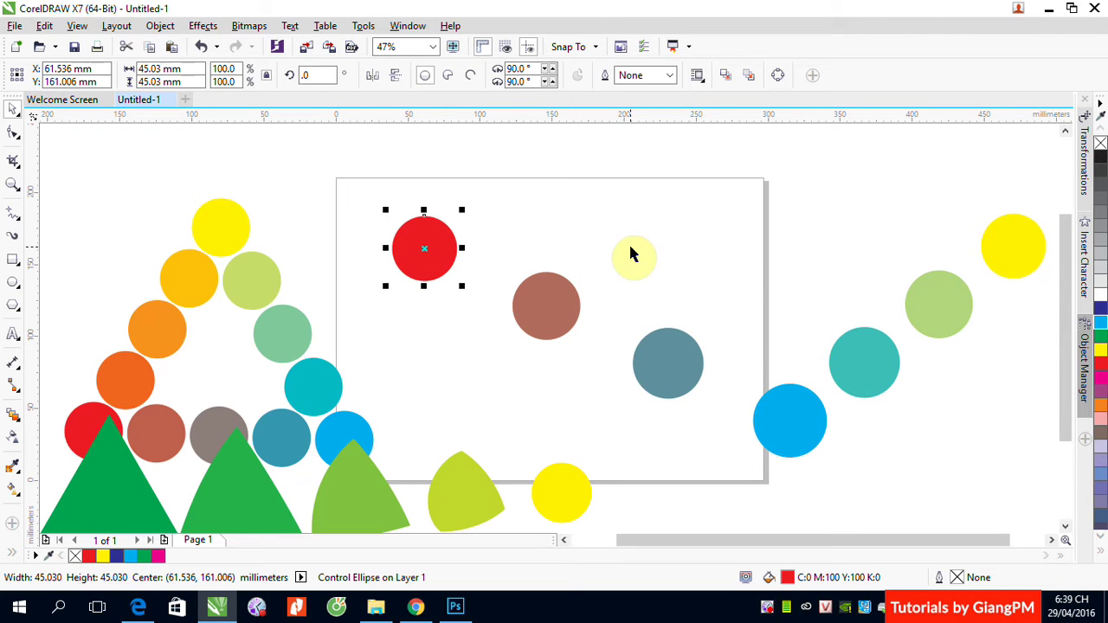
Delete the green triangle-to-yellow circle blend
click(459, 483)
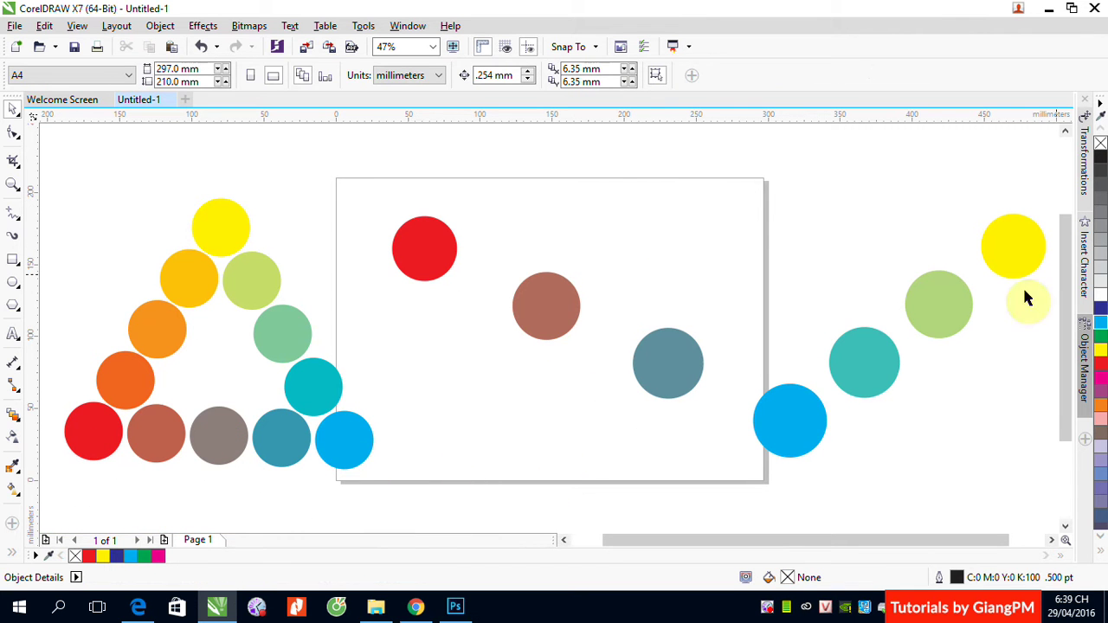
Examine the start and end options available for the cyan-to-yellow half of the split blend
click(930, 317)
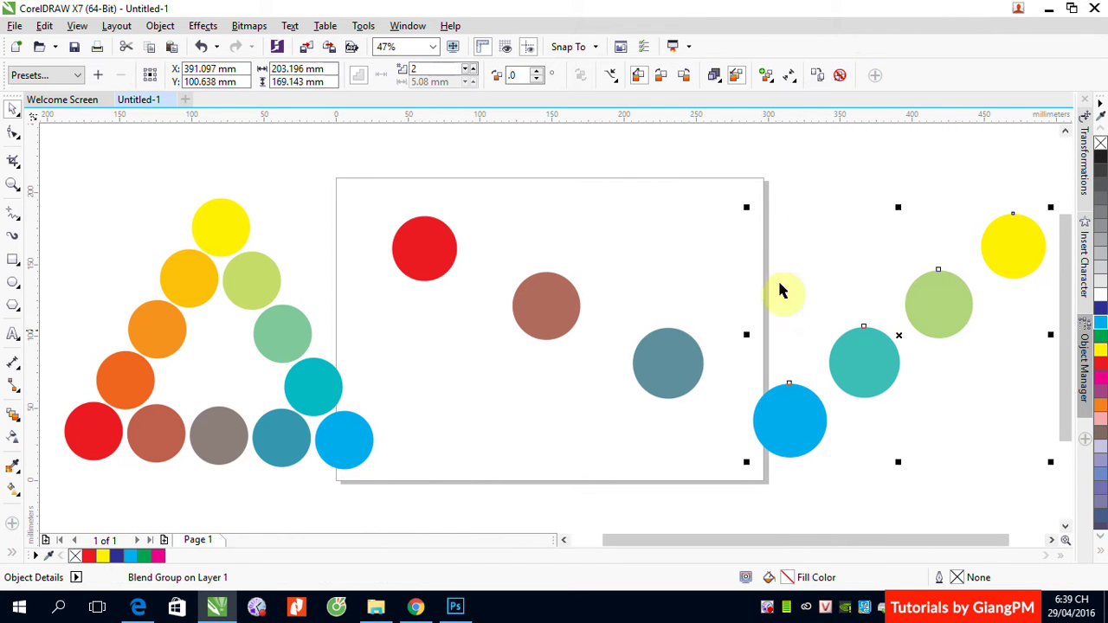
click(791, 79)
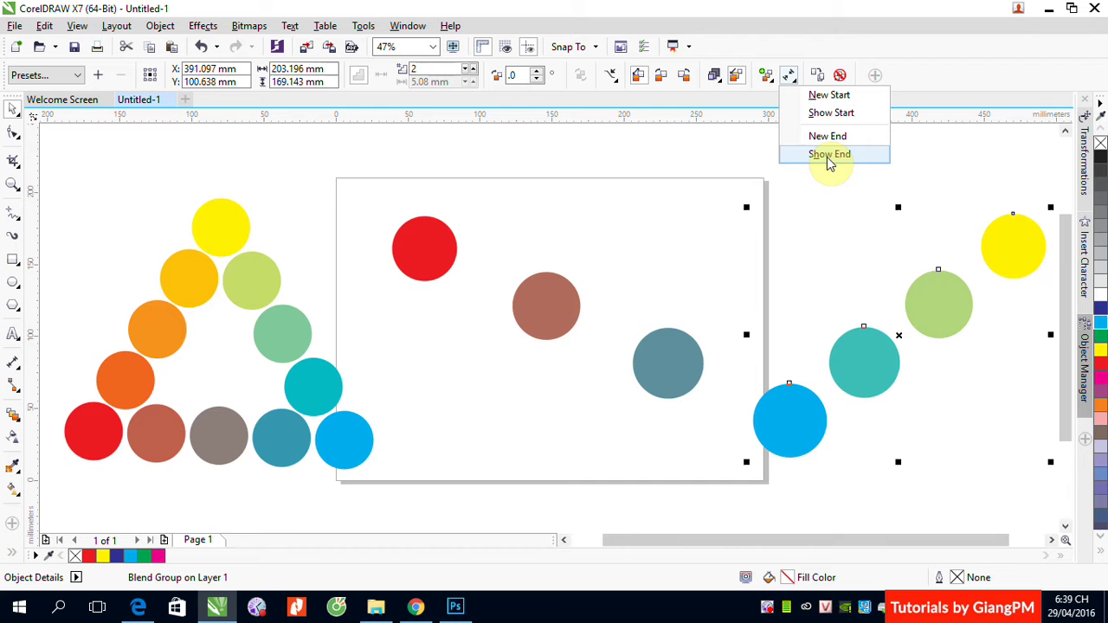
click(383, 167)
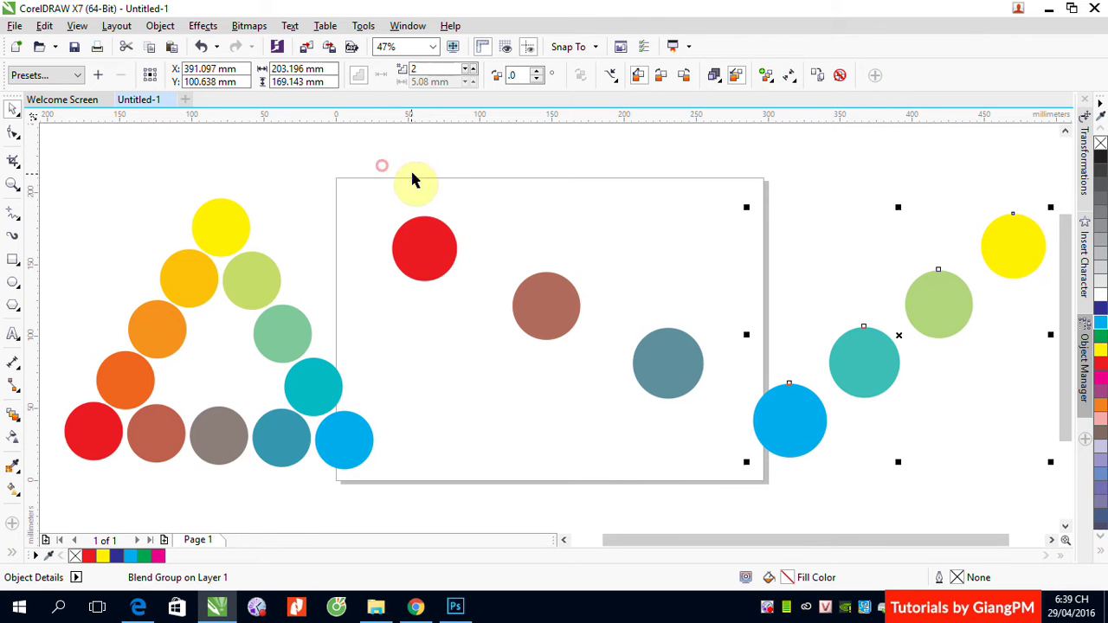
Delete the split blend, including its remaining yellow end circle
click(436, 258)
drag(435, 258, 547, 305)
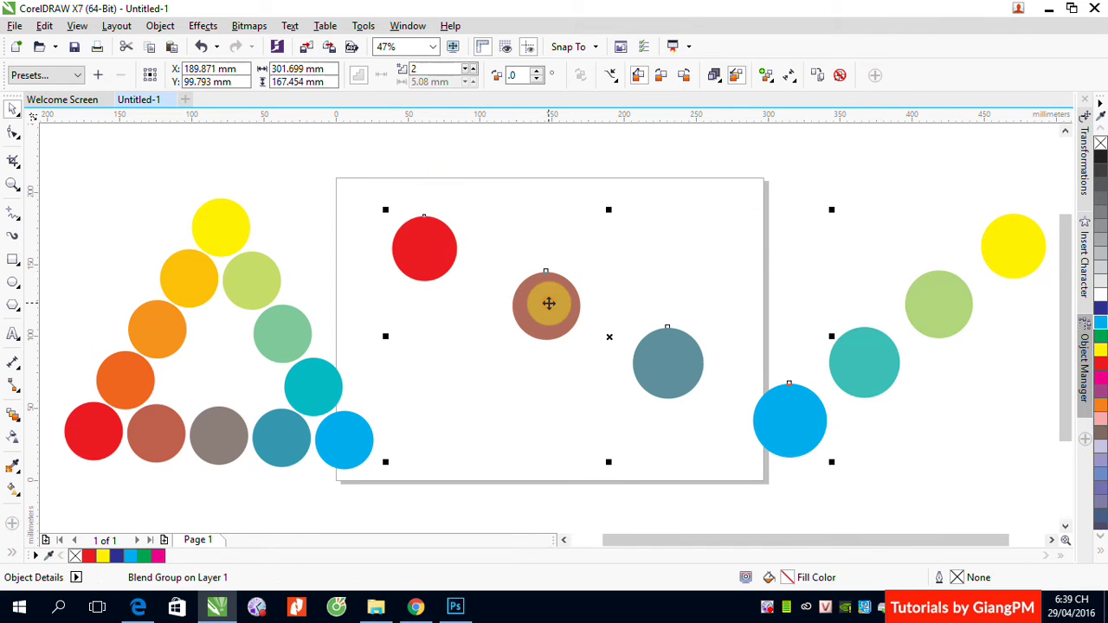
key(Delete)
click(1010, 236)
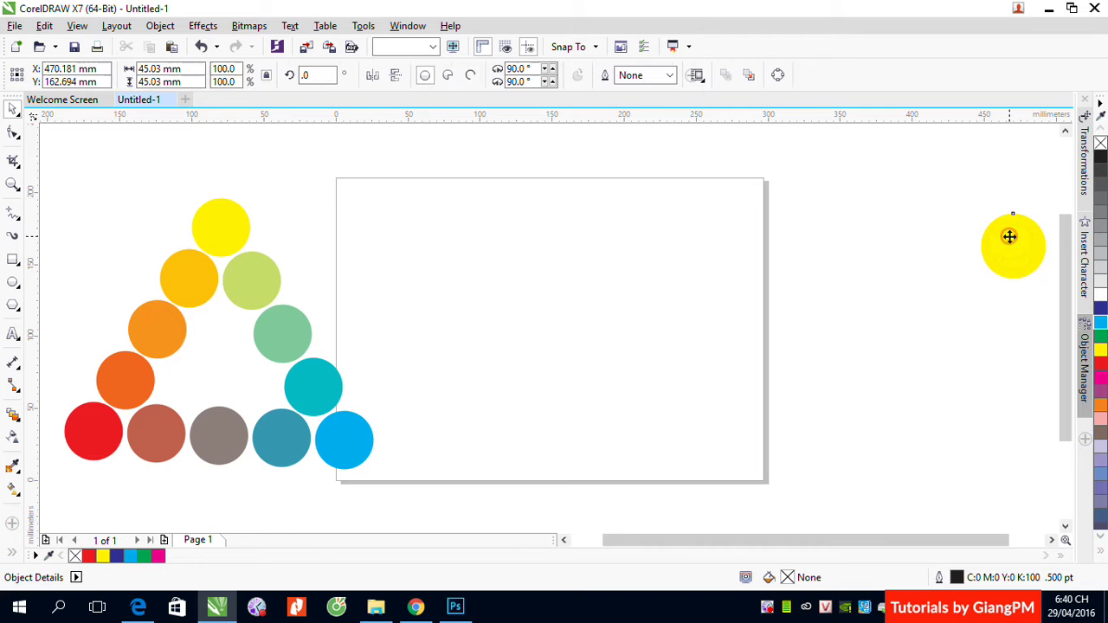
key(Delete)
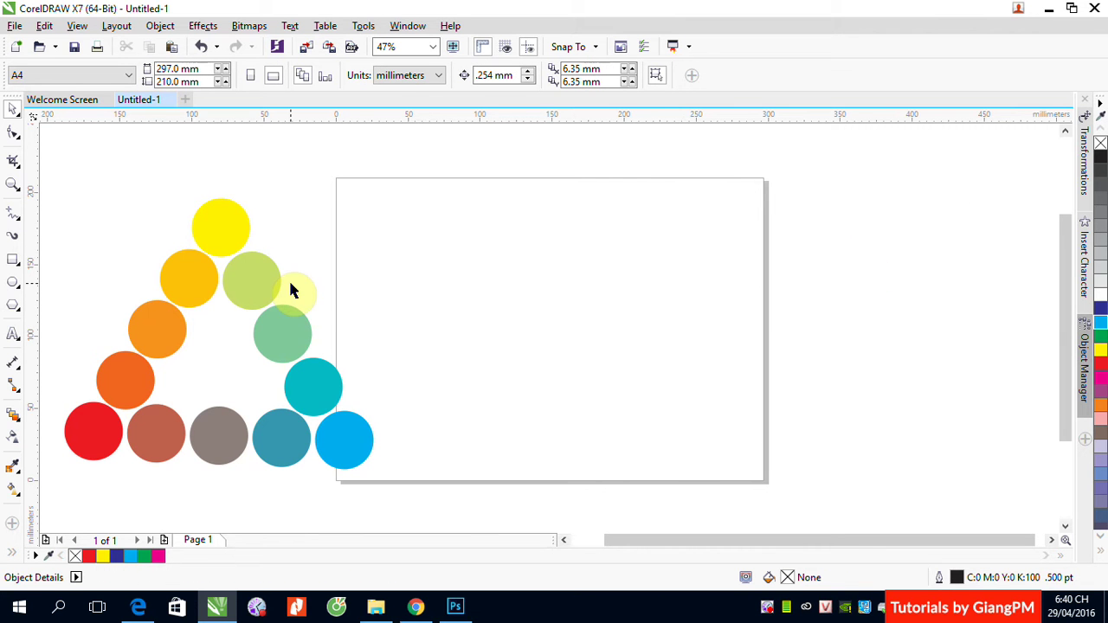
Move the whole triangle of linked circle blends off the page to about X -210 mm, Y 10 mm
scroll(290, 291, down, 2)
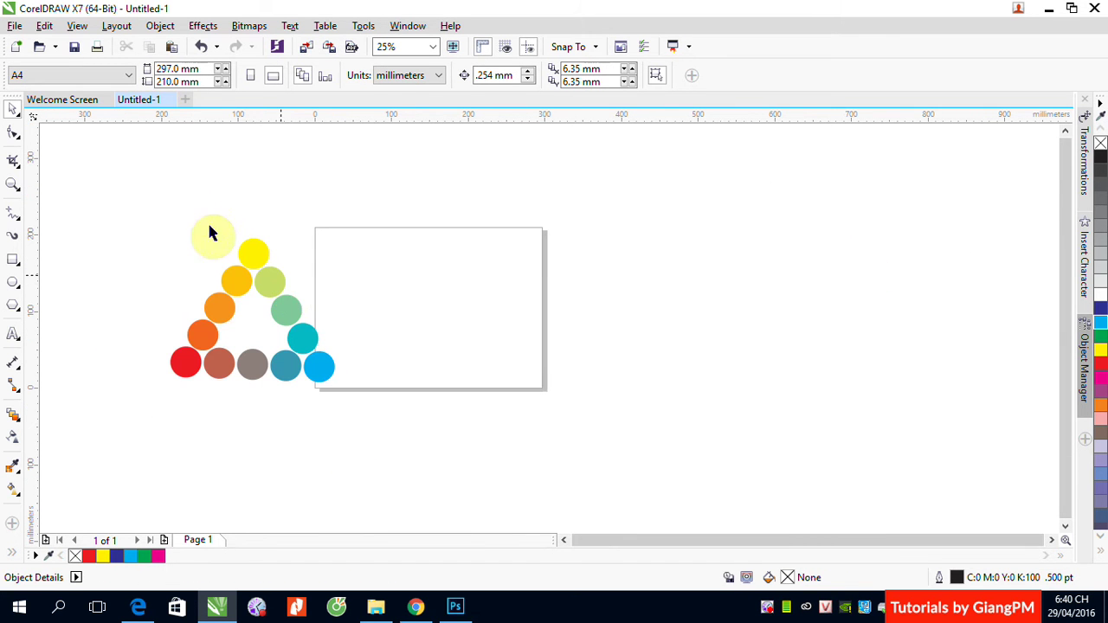
drag(288, 309, 178, 333)
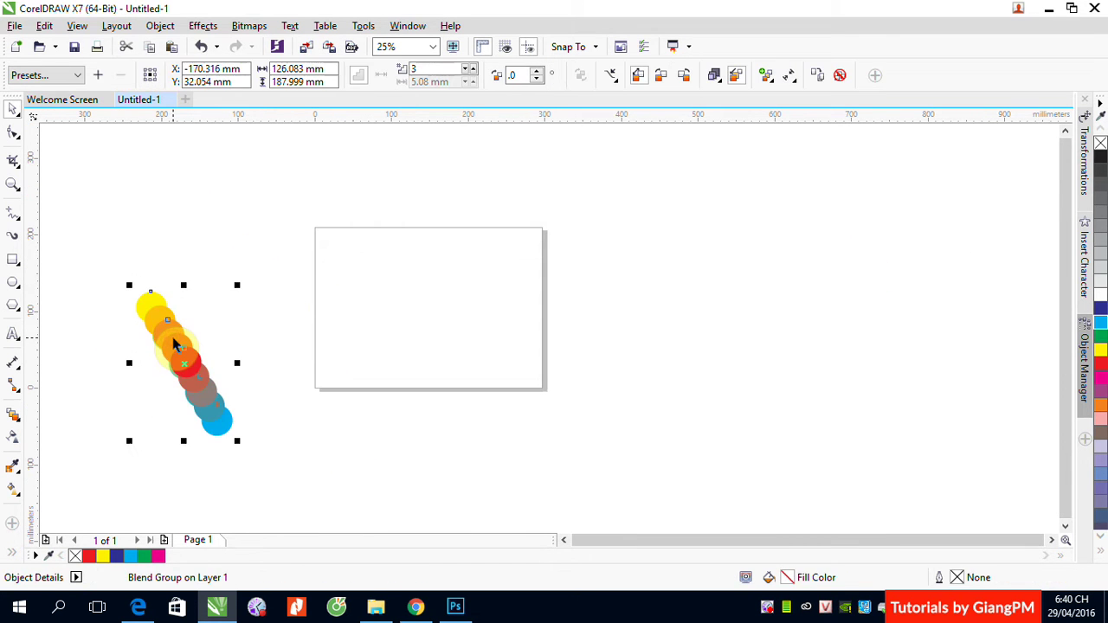
key(ctrl+z)
drag(101, 227, 448, 460)
drag(305, 346, 206, 417)
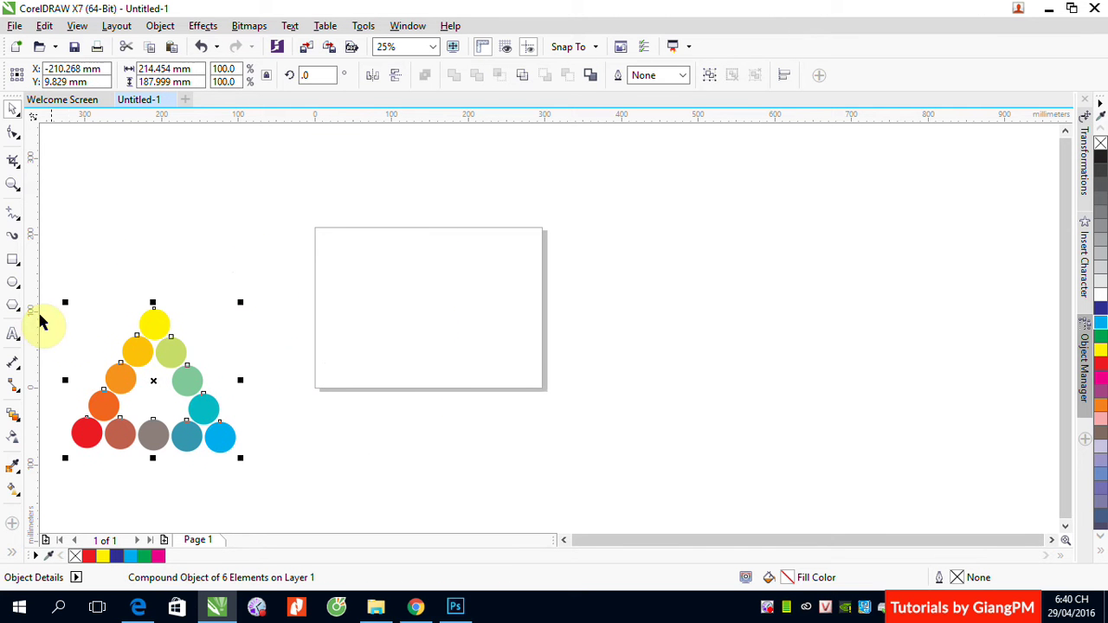
Draw a square about 137 mm wide on the page and make a concentric copy scaled down to about 5 mm
click(13, 259)
drag(383, 273, 488, 378)
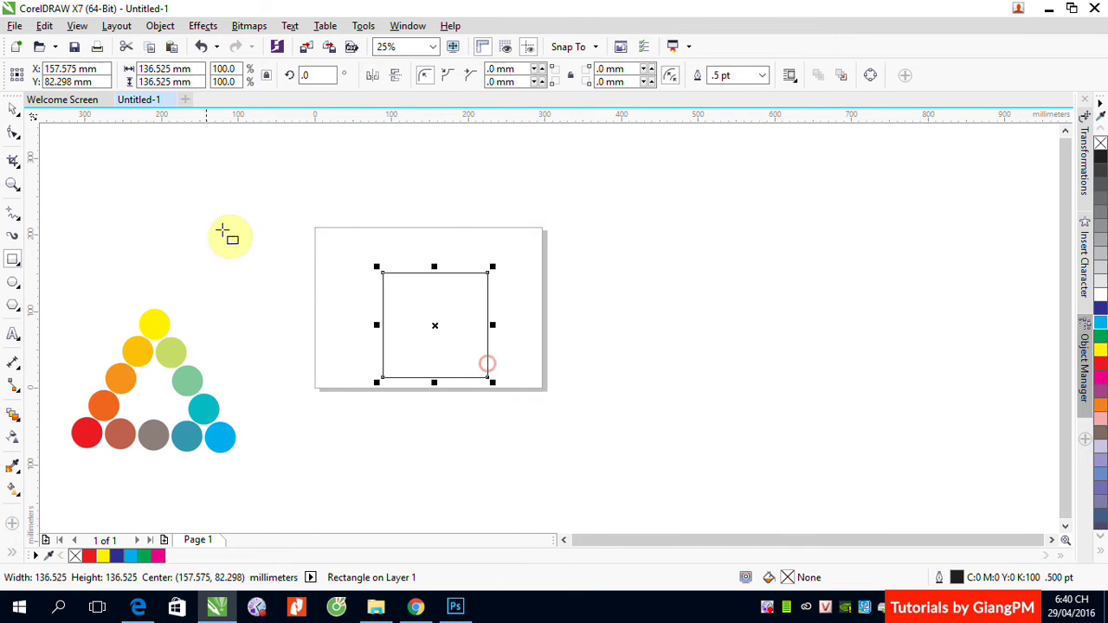
click(14, 106)
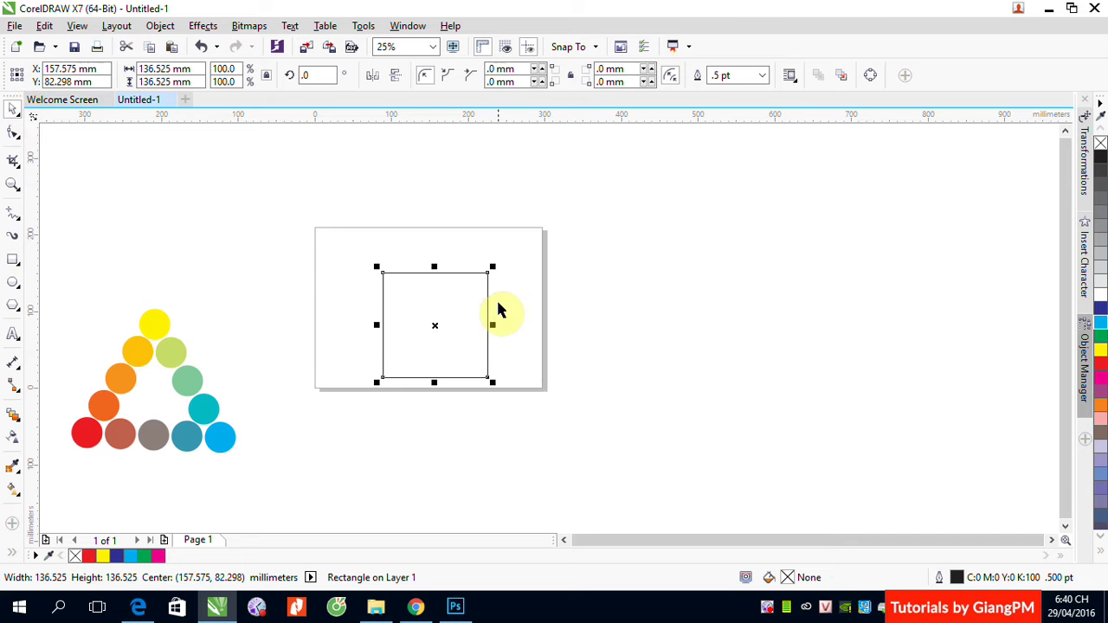
drag(492, 270, 463, 320)
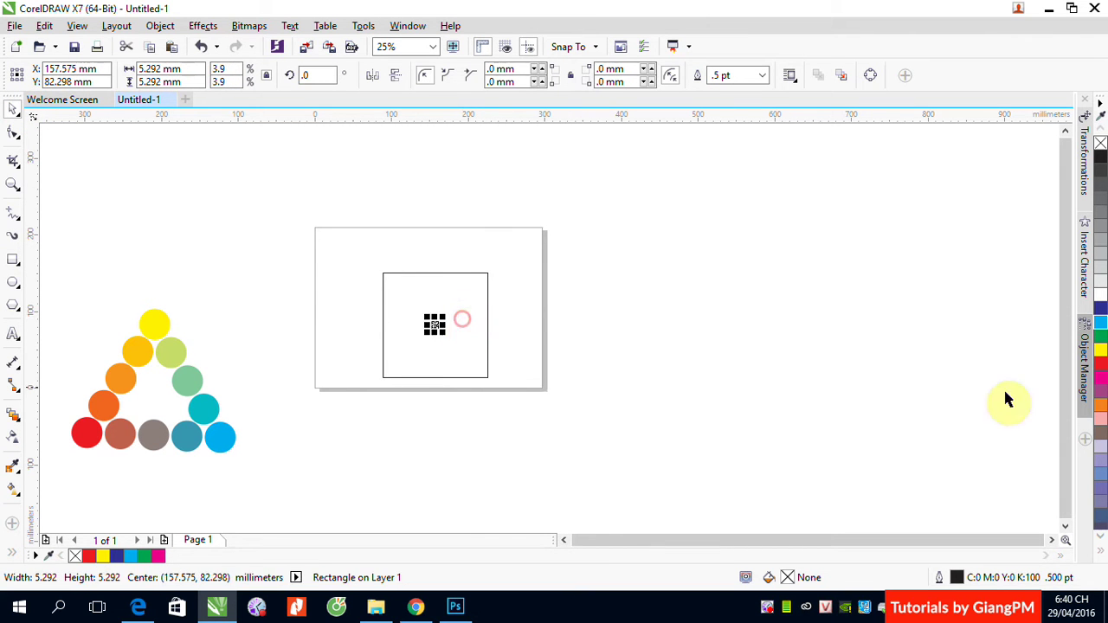
Fill the small center square with yellow and the large square with red
click(462, 286)
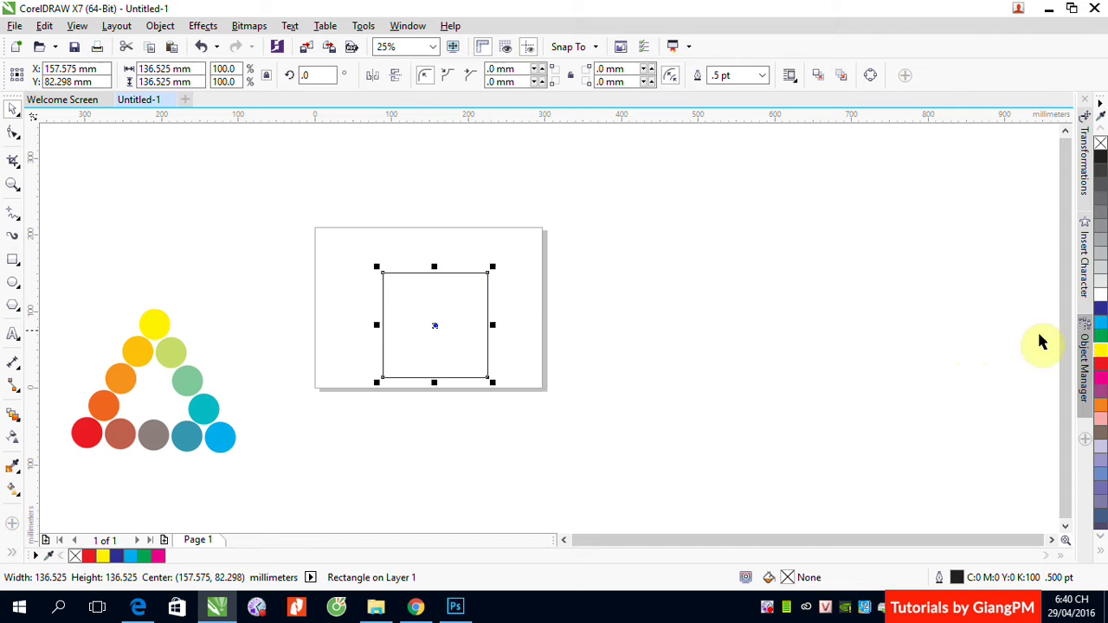
click(1100, 370)
click(378, 282)
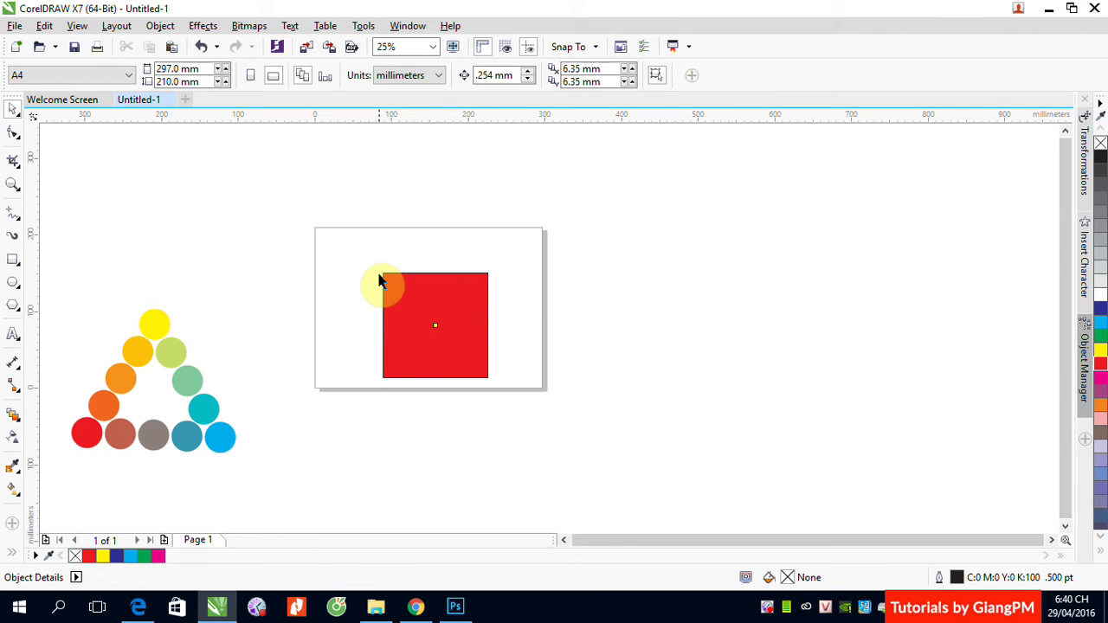
Remove the outlines from both the red and yellow squares
key(F2)
drag(341, 255, 653, 425)
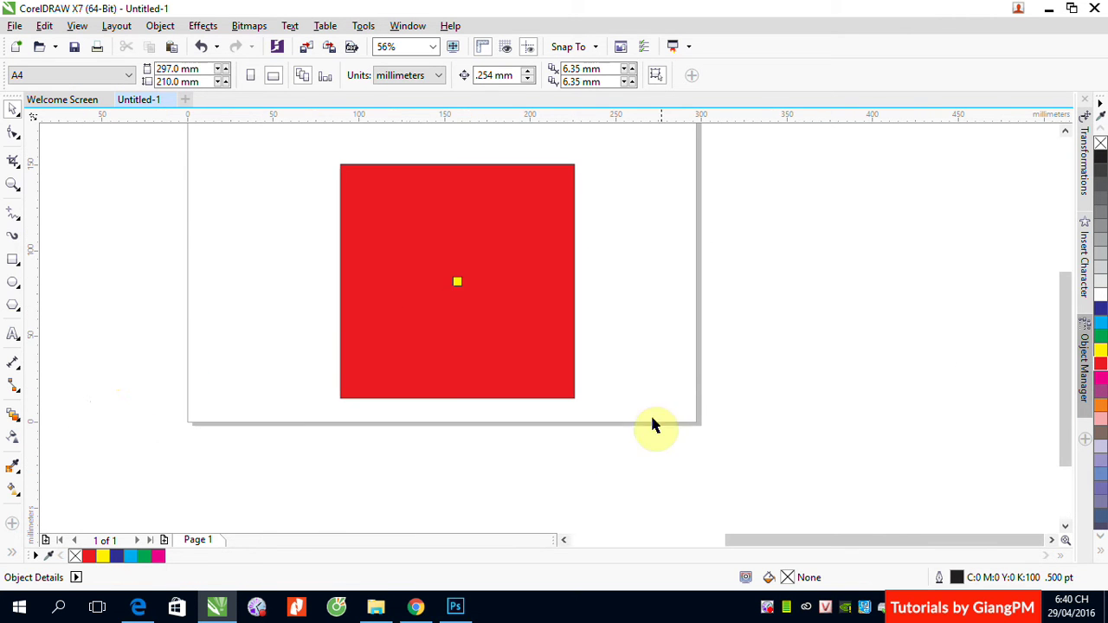
drag(312, 144, 598, 415)
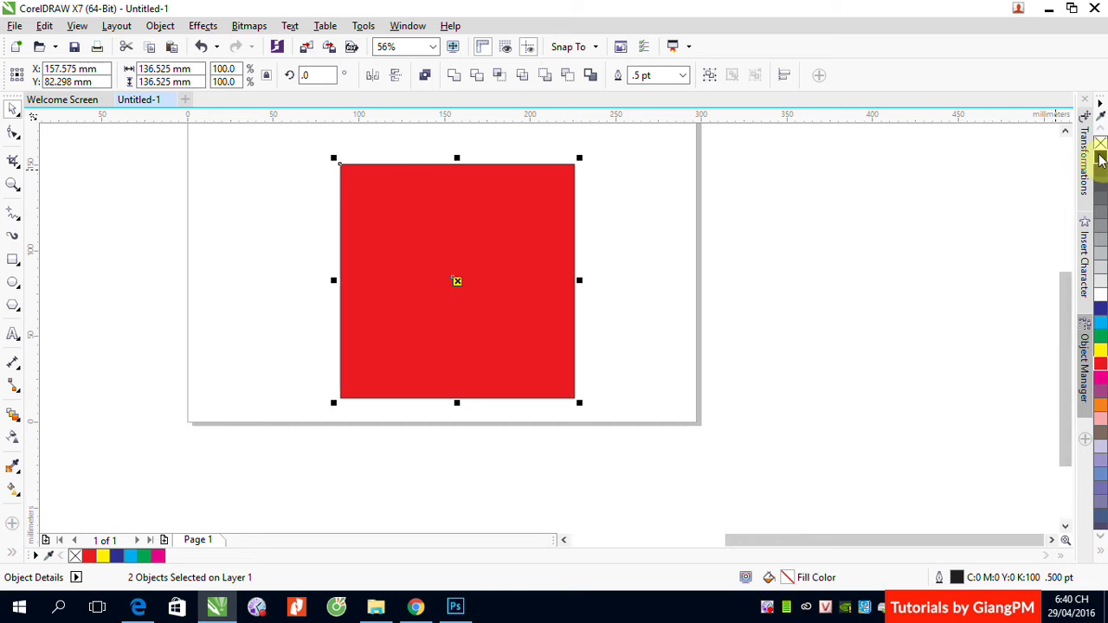
click(284, 322)
Blend the small yellow square into the large red square with the Blend tool
click(13, 418)
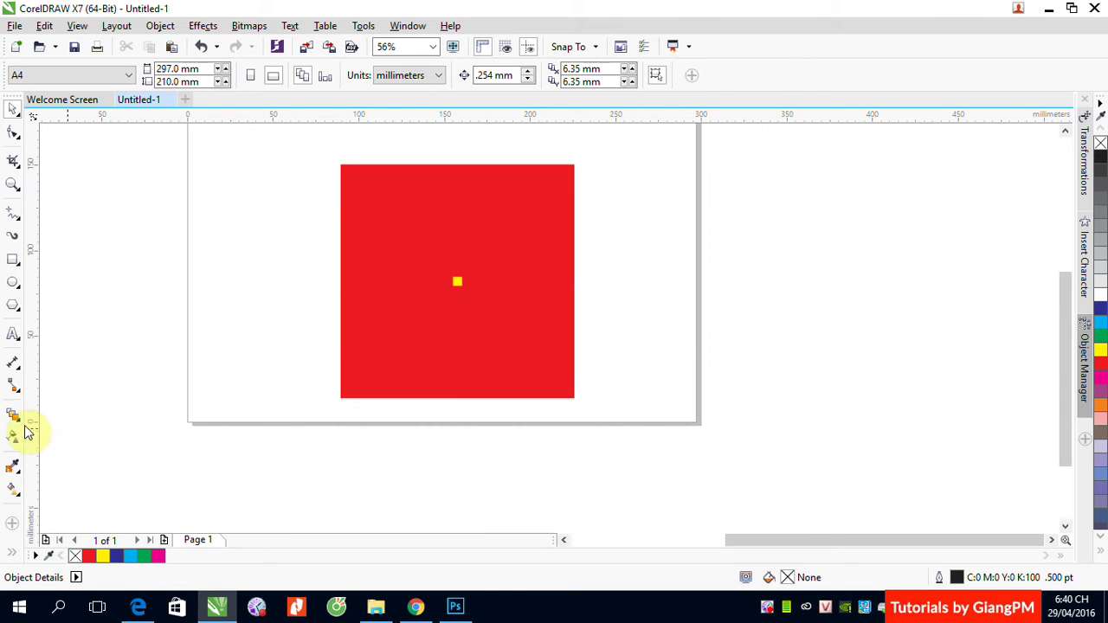
click(48, 418)
drag(460, 284, 512, 329)
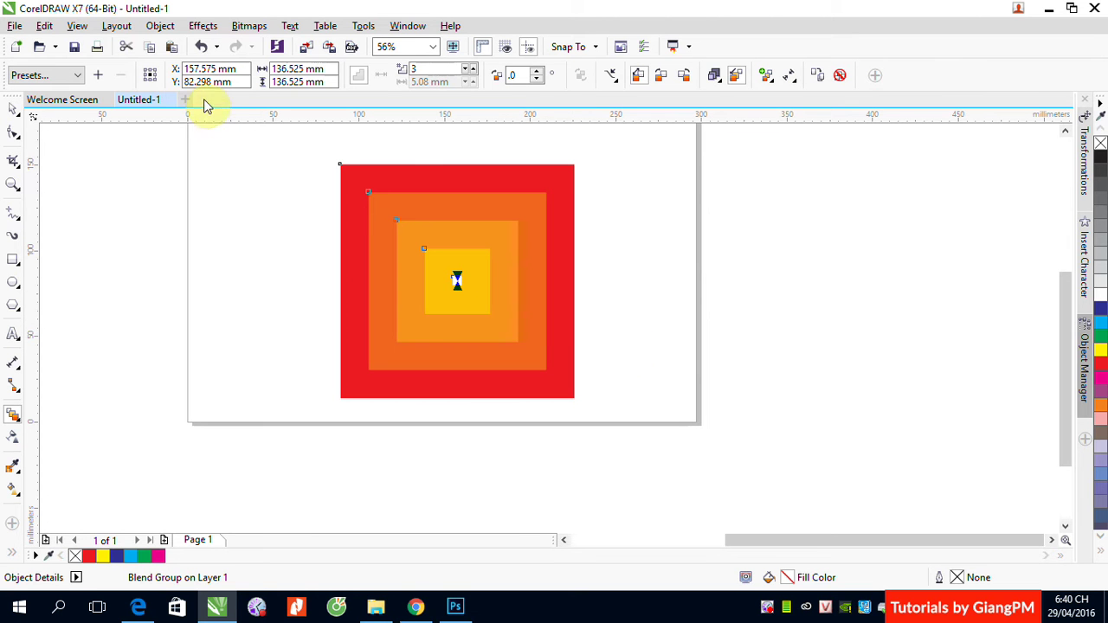
Set the number of blend steps between the yellow and red squares to 200 and deselect the blend
double_click(419, 69)
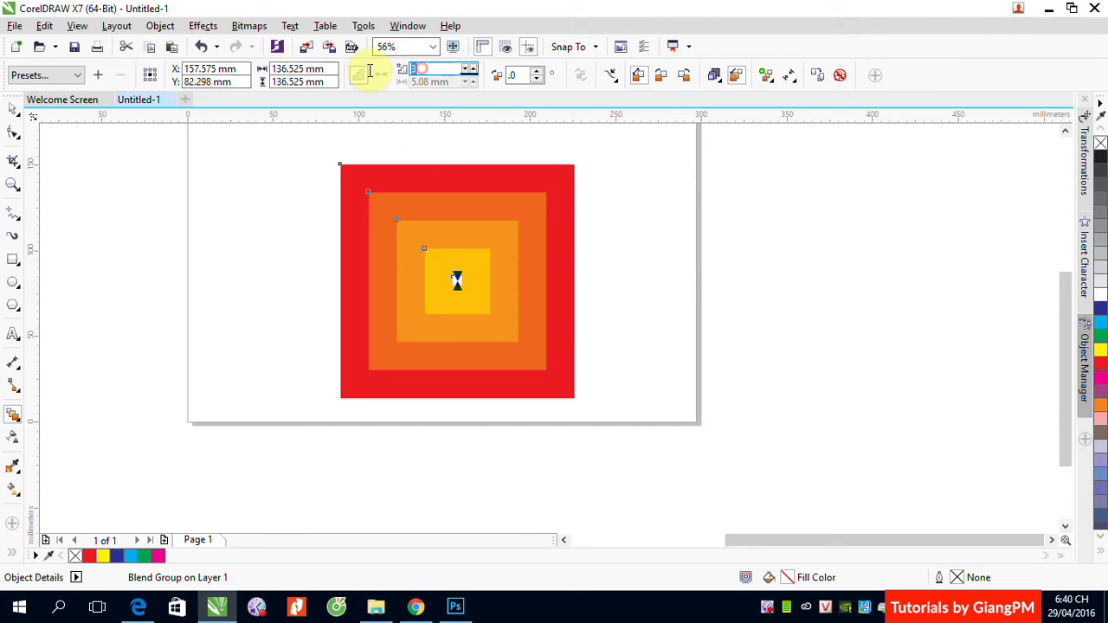
text(200)
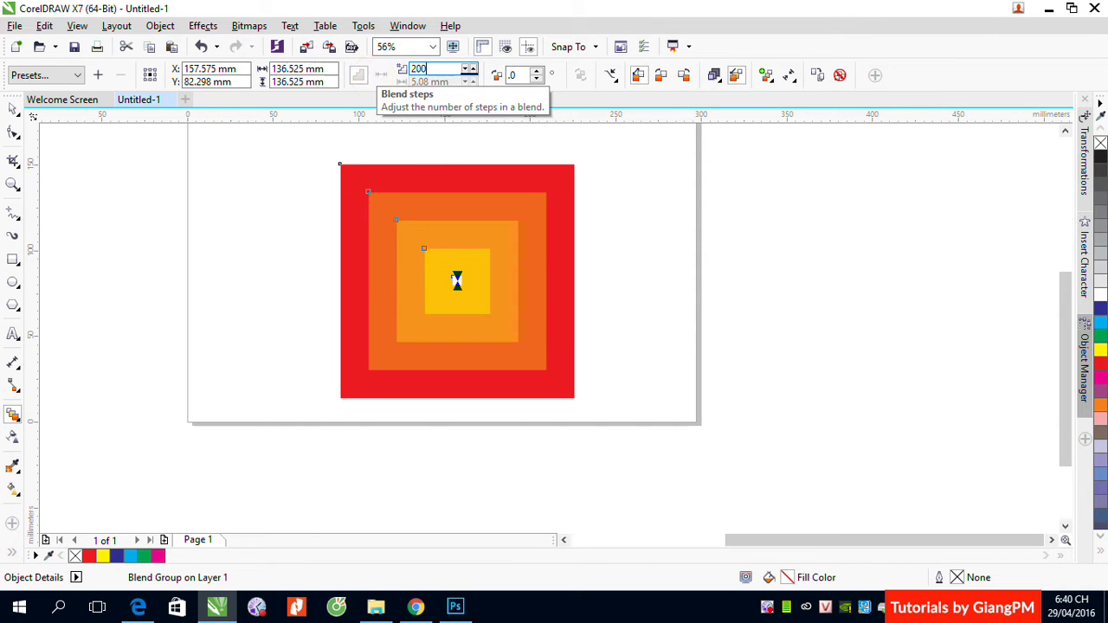
key(Return)
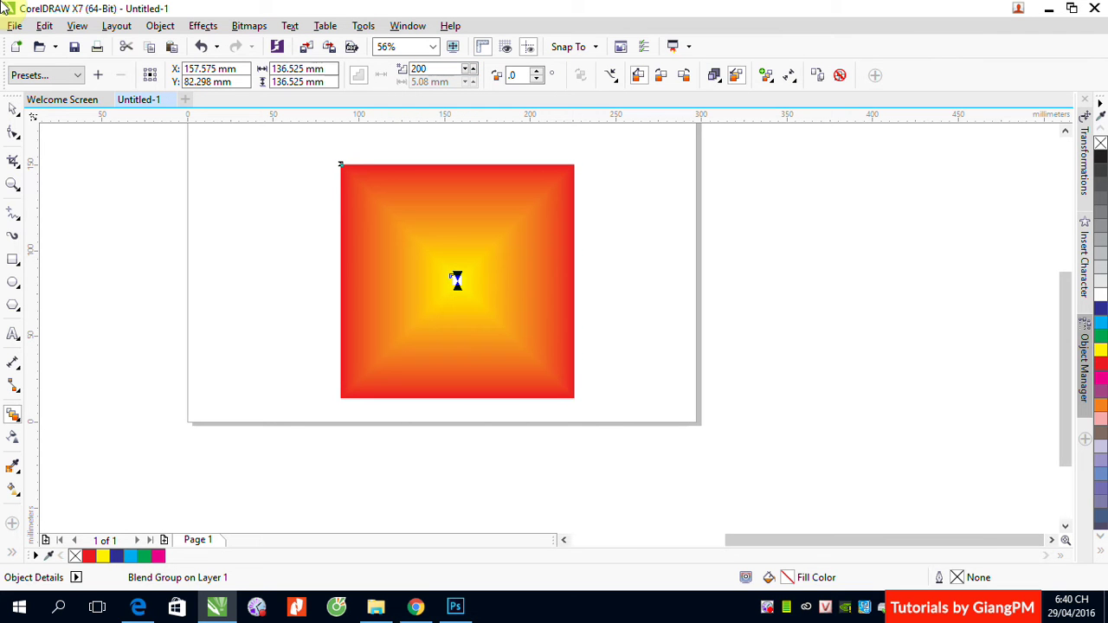
click(12, 109)
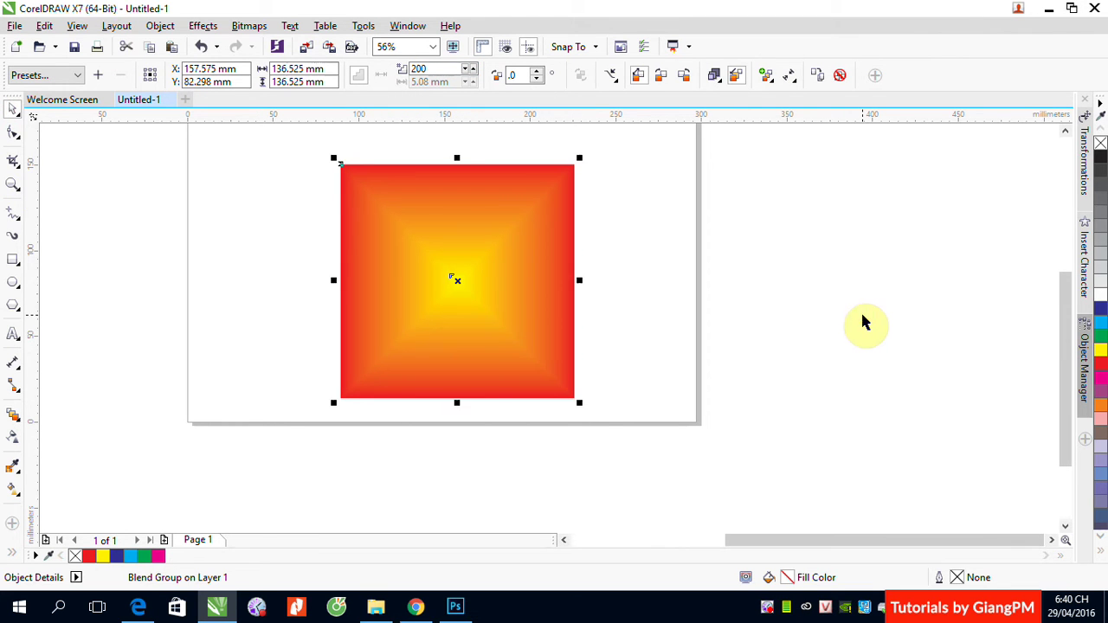
click(861, 320)
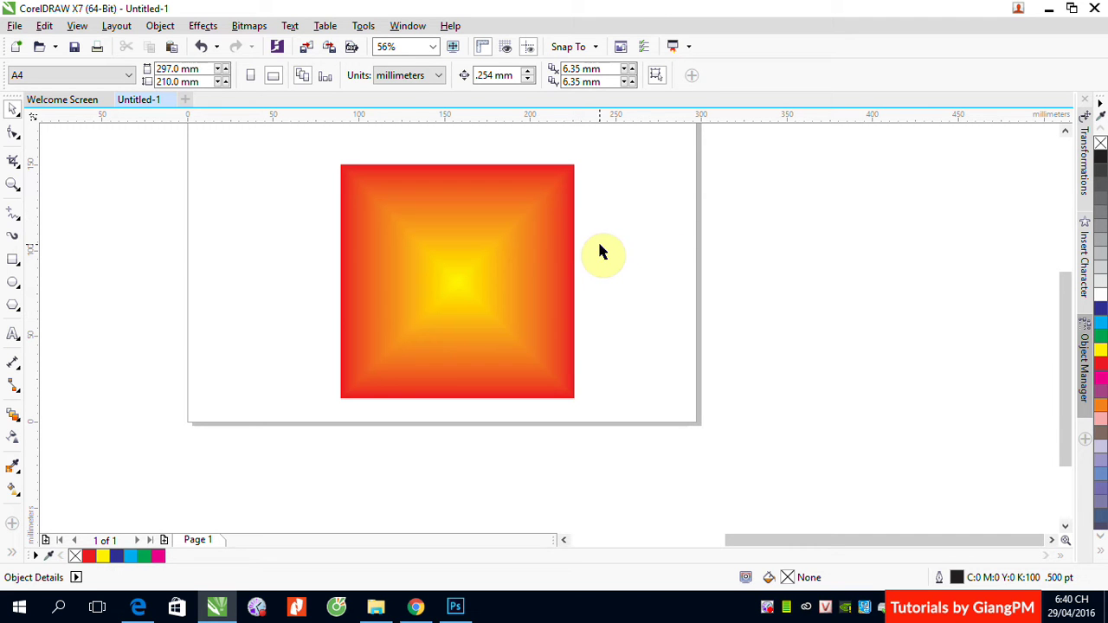
Select the start object of the square blend and recolor it, trying cyan before settling on dark blue
click(538, 244)
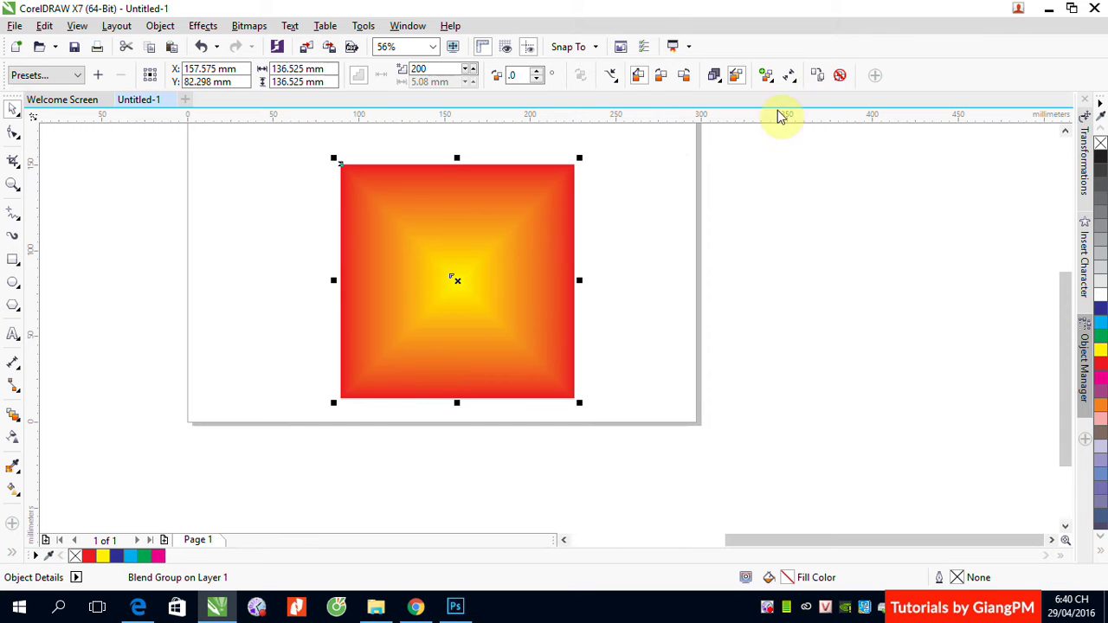
click(791, 78)
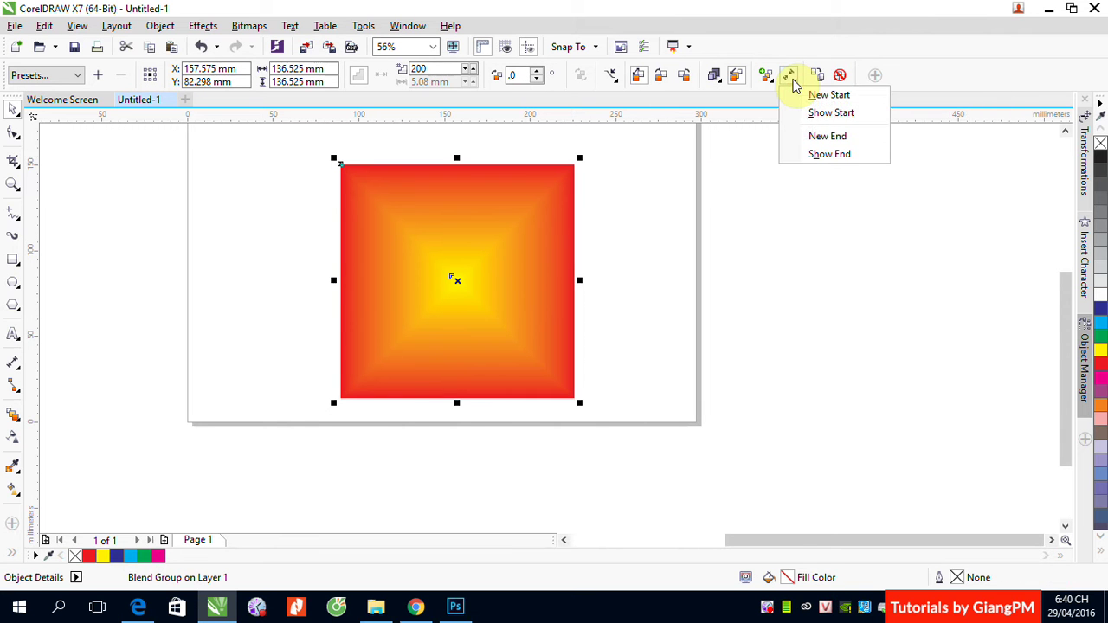
click(823, 115)
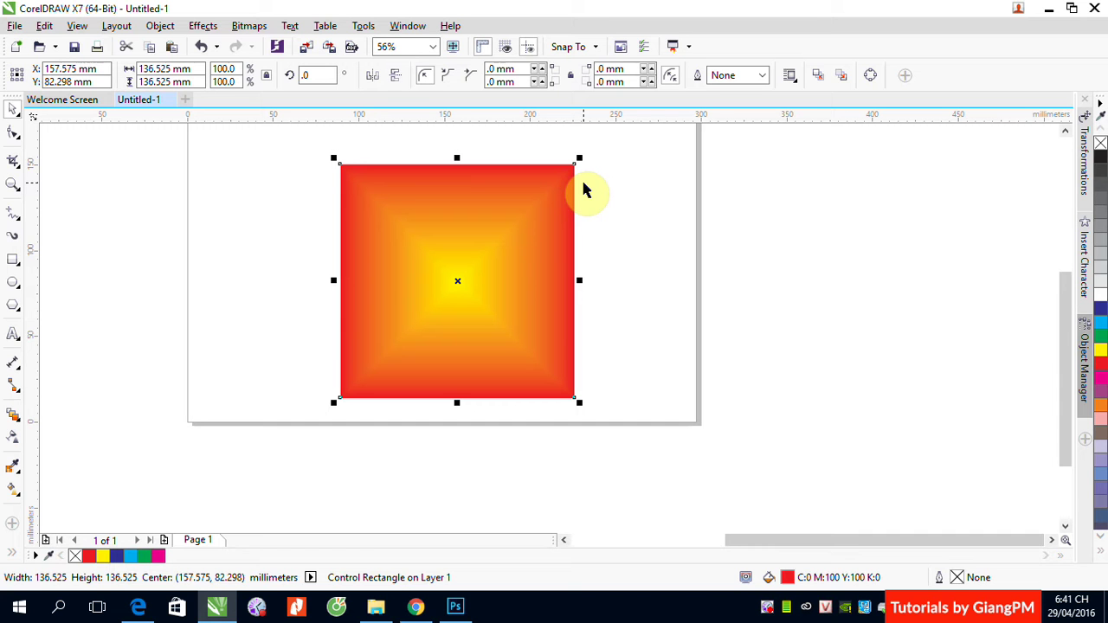
click(1101, 325)
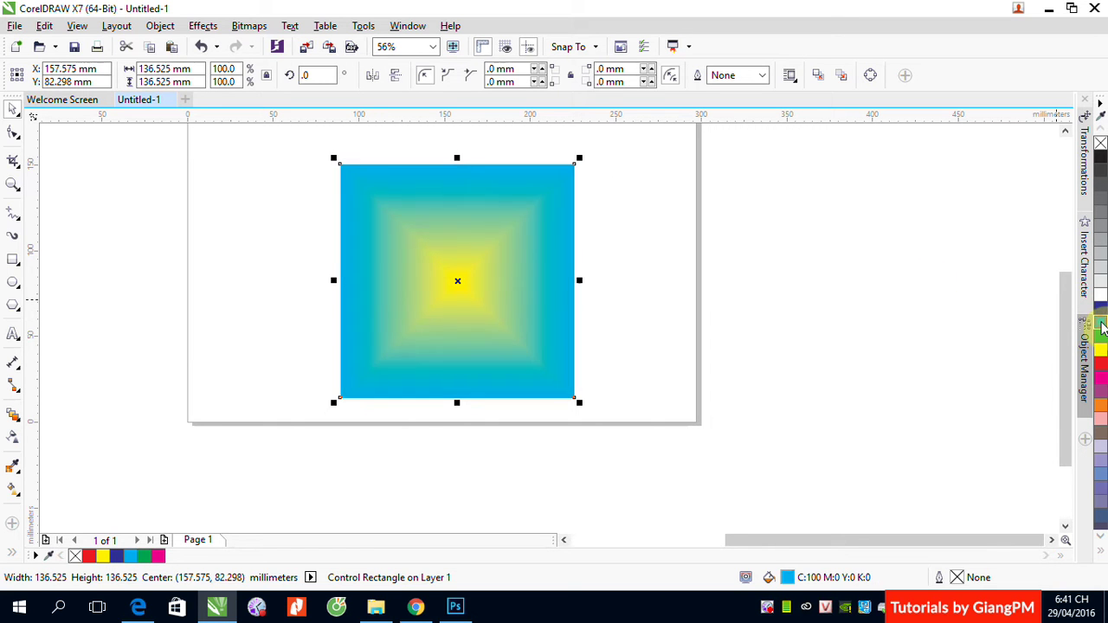
click(1101, 317)
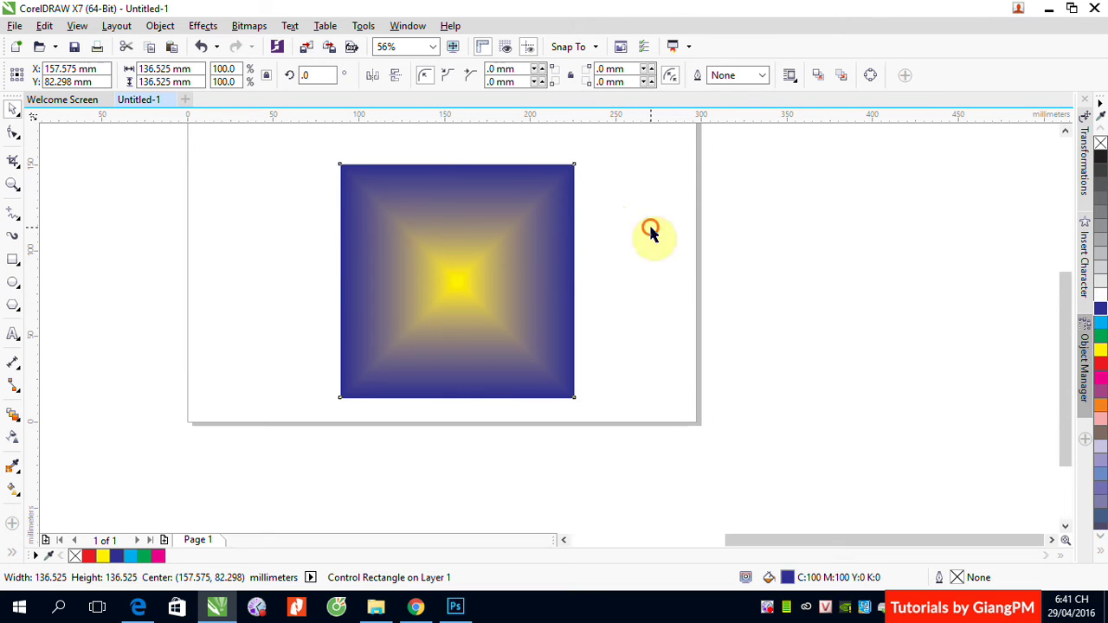
Select the end object of the square blend and fill the small center square with red
click(540, 253)
click(790, 77)
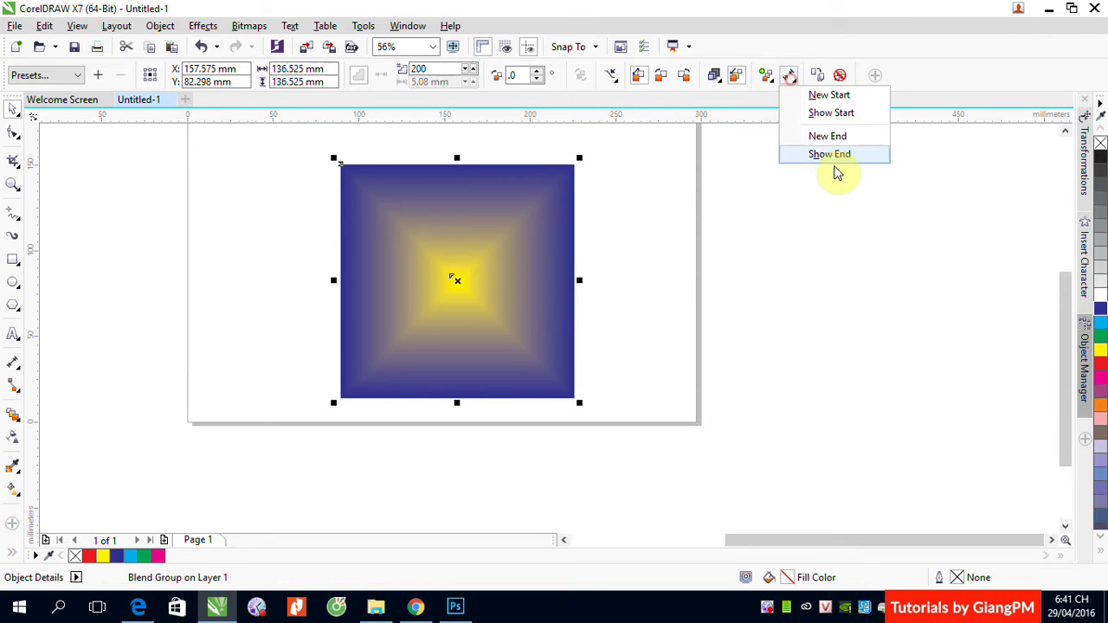
click(824, 154)
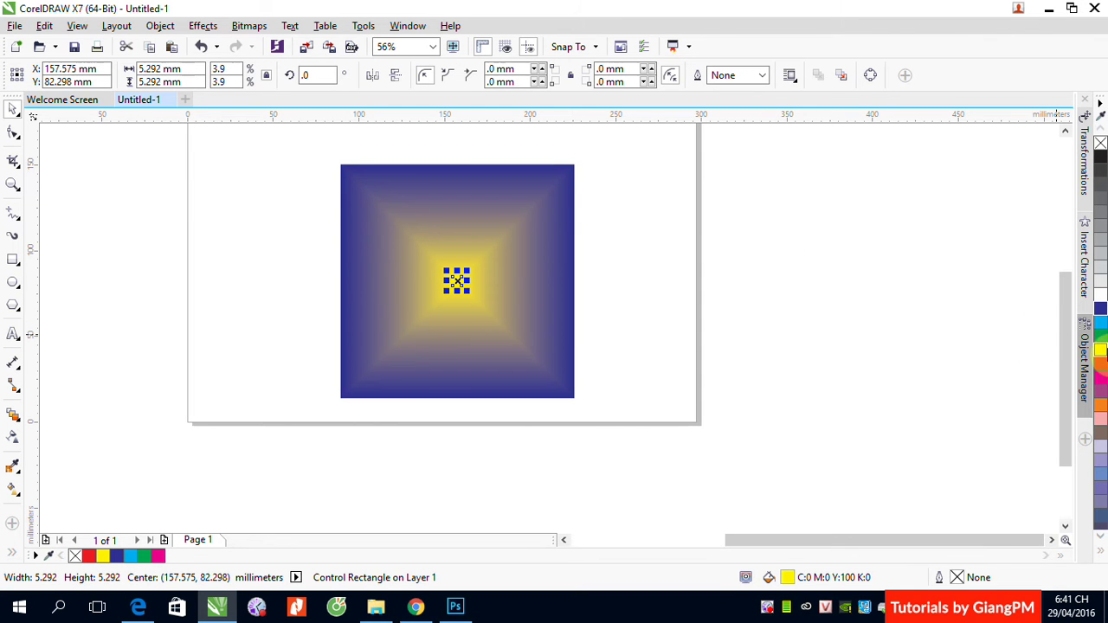
click(1101, 373)
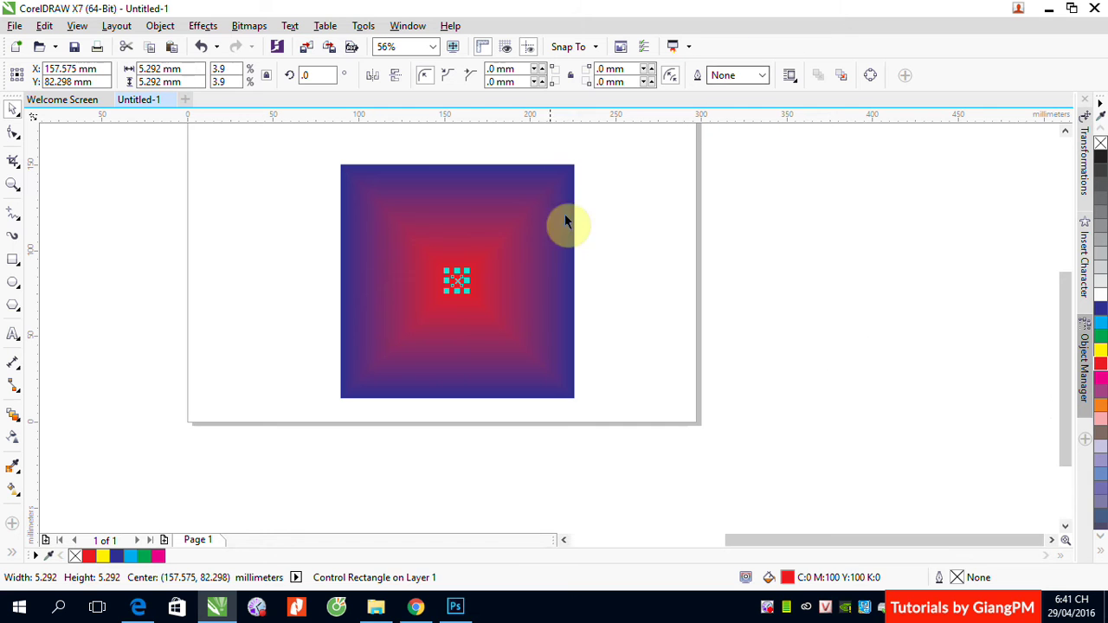
click(634, 235)
click(559, 274)
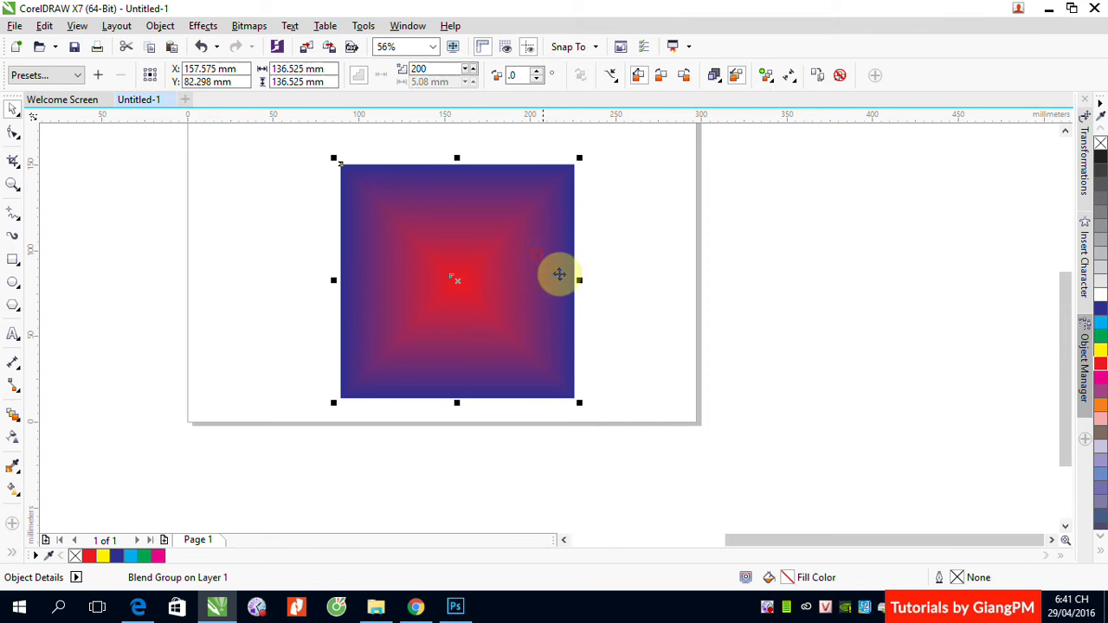
click(790, 77)
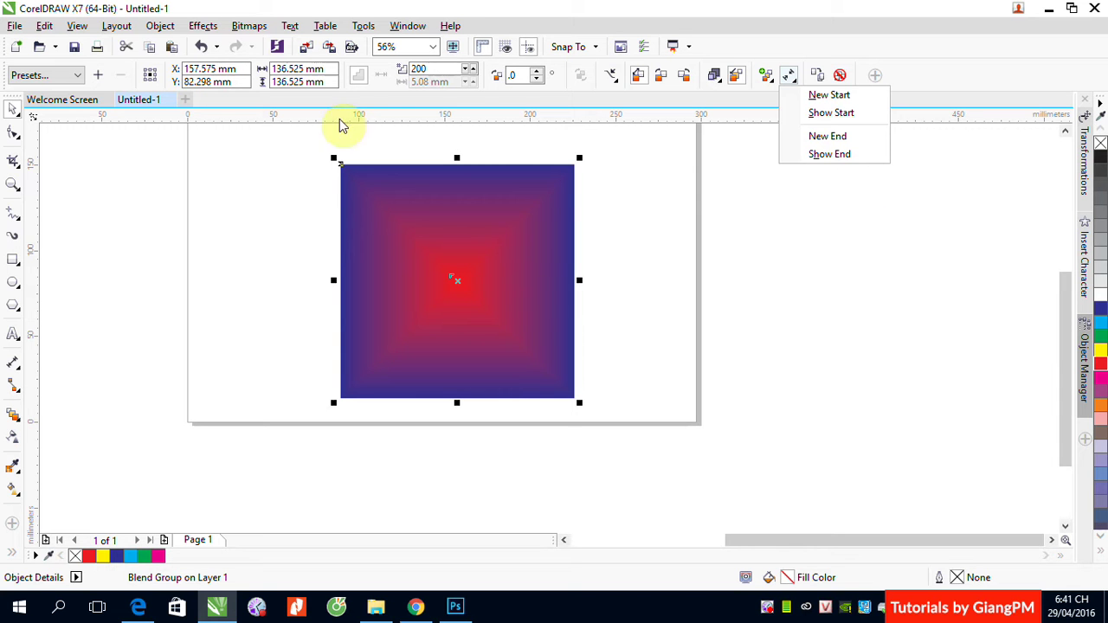
Draw a five-pointed star about 47 by 45 mm in the empty area to the right of the page
click(17, 310)
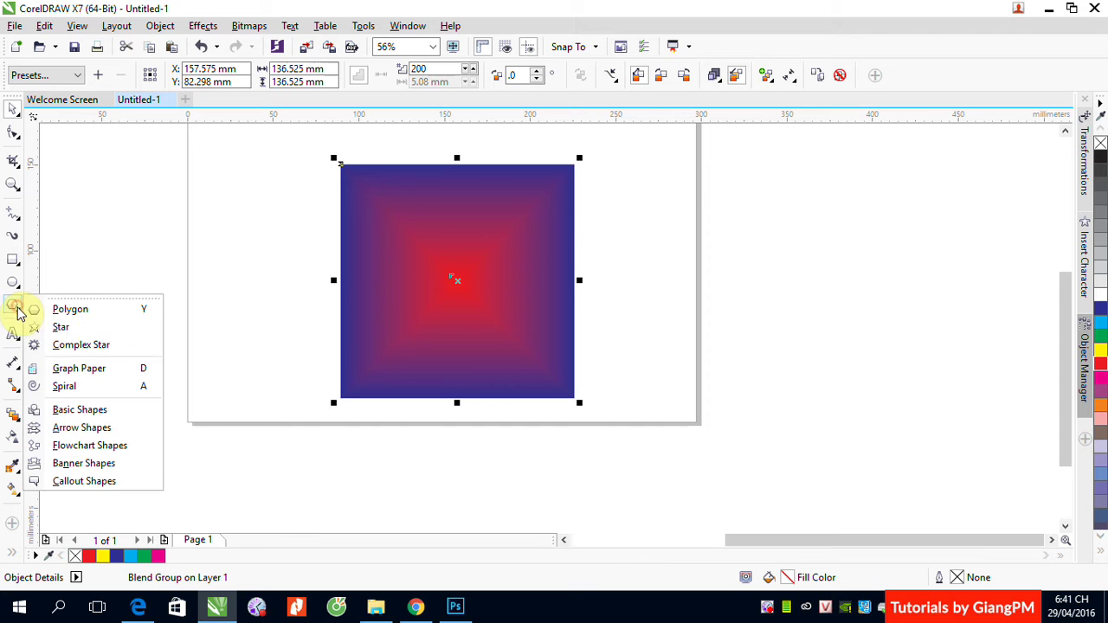
click(60, 327)
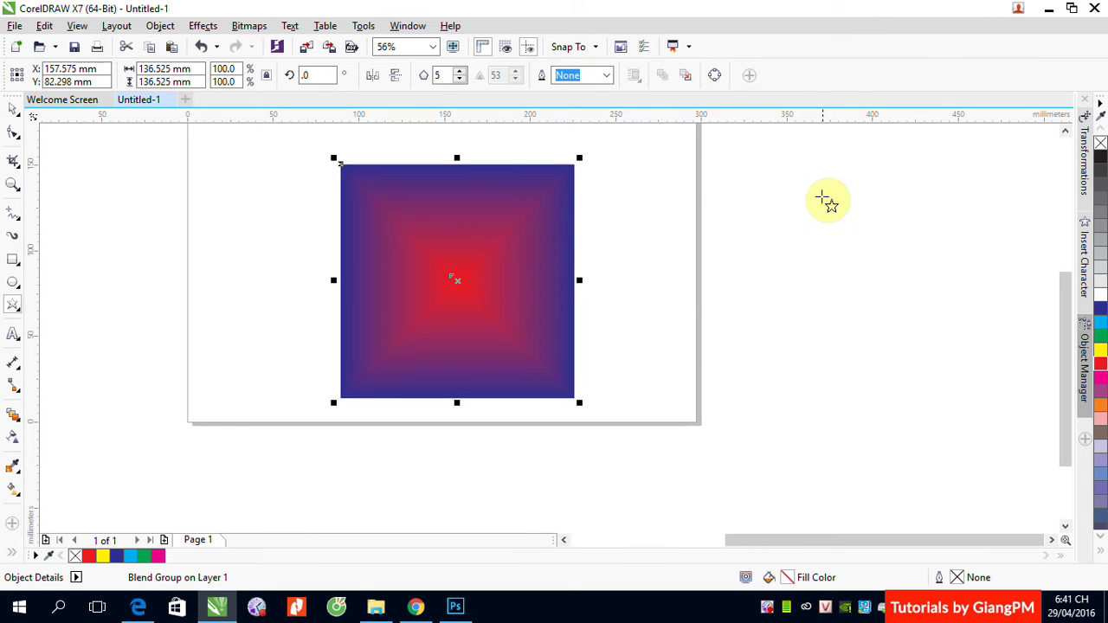
drag(816, 187, 881, 277)
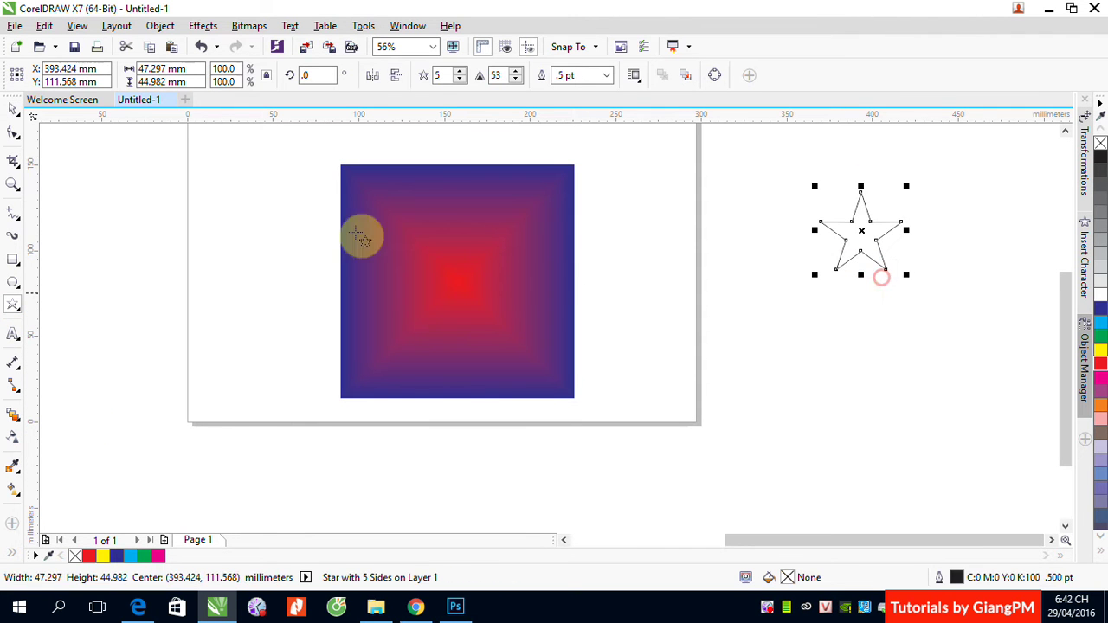
click(13, 108)
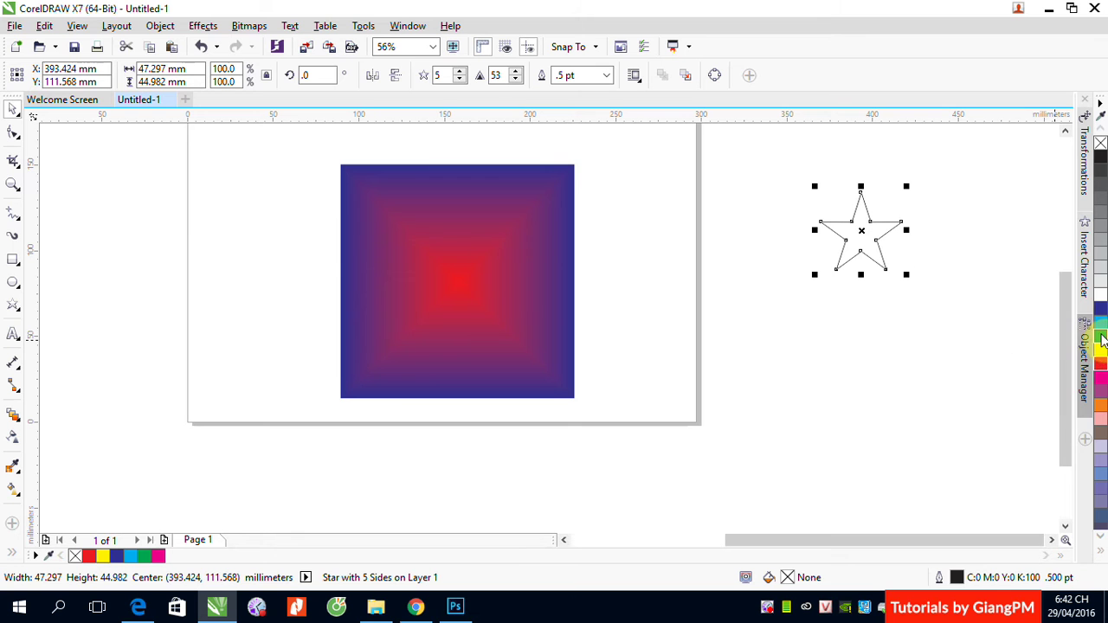
Fill the star with green and remove its outline
click(1100, 334)
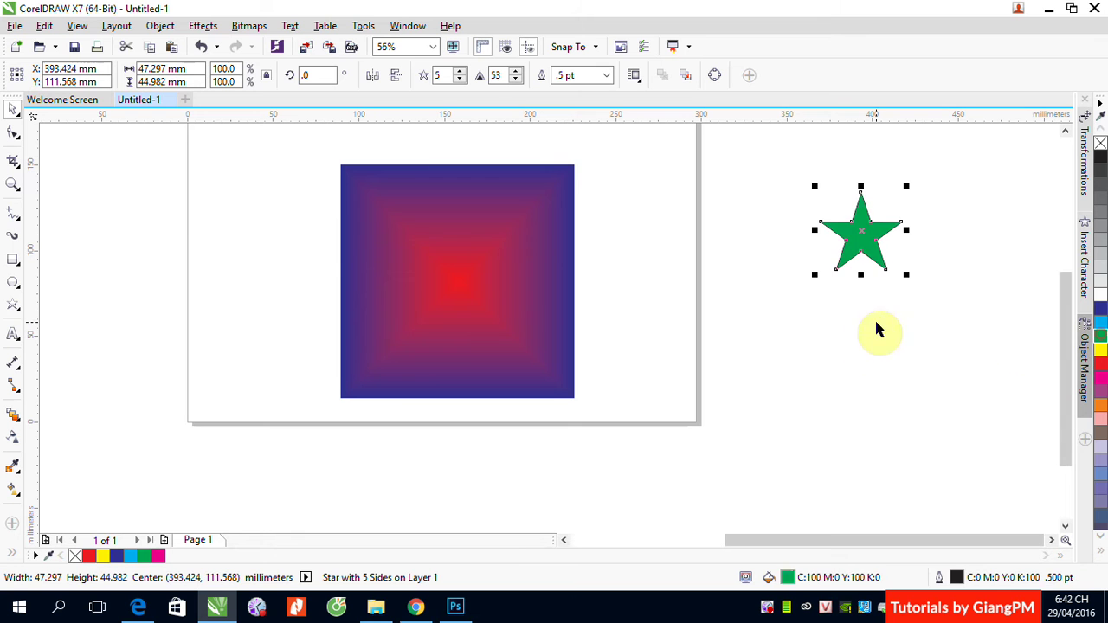
right_click(1099, 143)
click(1003, 252)
Try to assign the green star as the new start object of the square blend
click(554, 261)
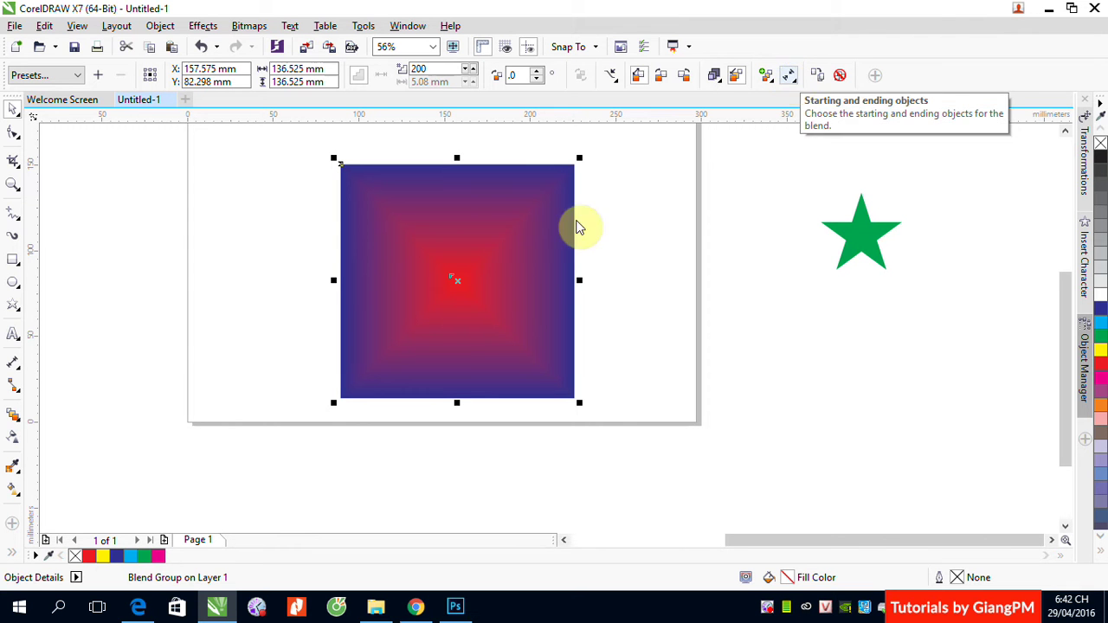
click(794, 79)
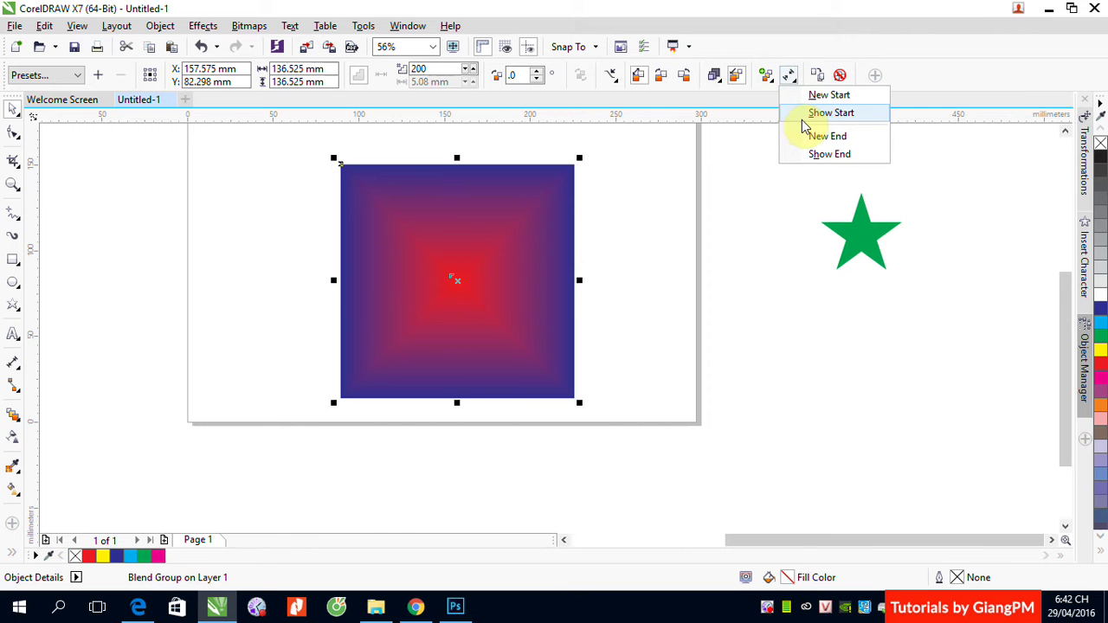
click(817, 97)
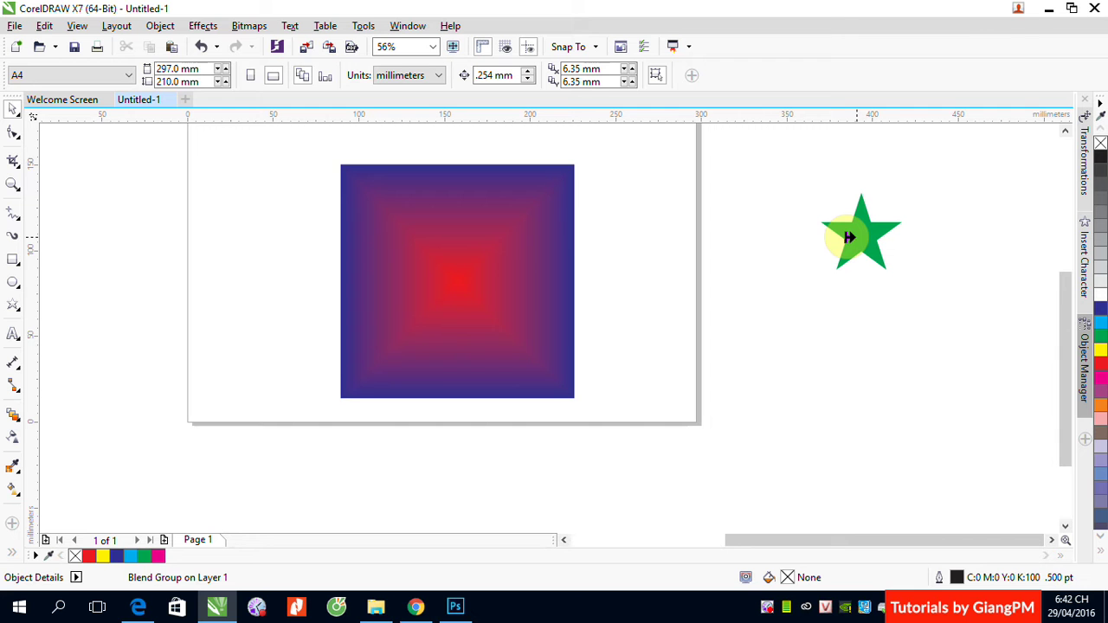
drag(849, 237, 857, 244)
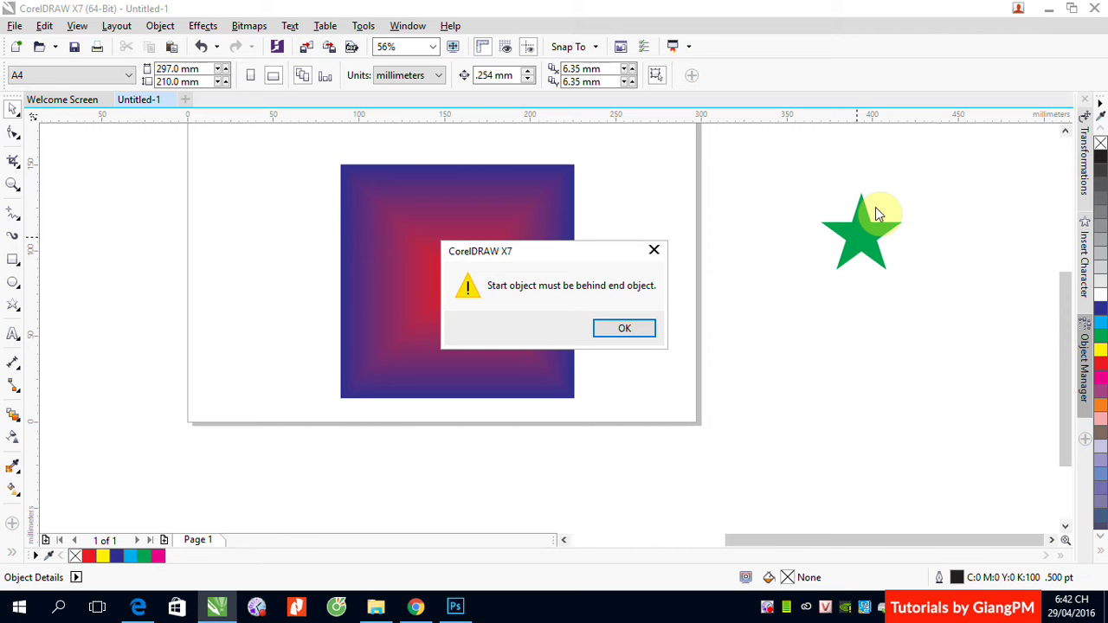
click(627, 328)
click(916, 356)
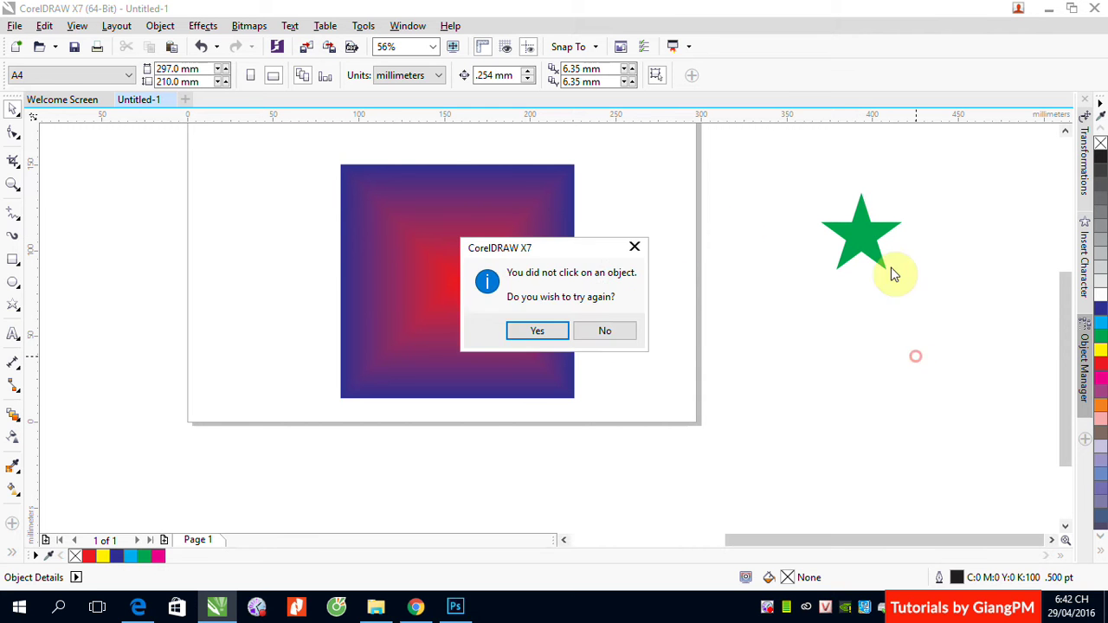
click(603, 331)
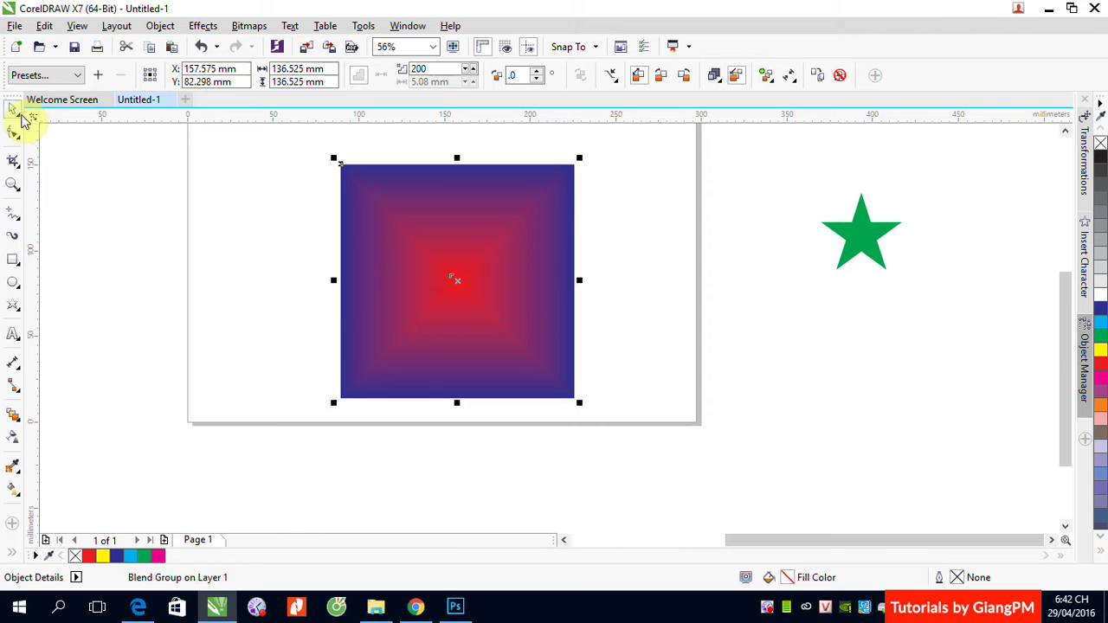
Send the green star to the back of the layer, behind the blend
click(859, 231)
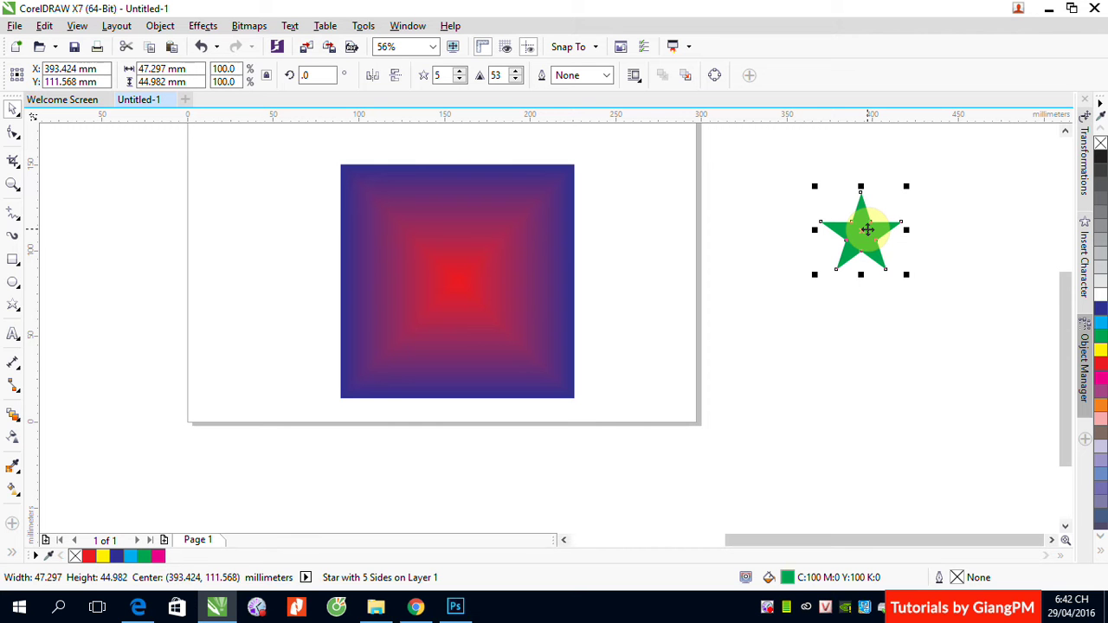
key(shift+Page_Down)
click(779, 274)
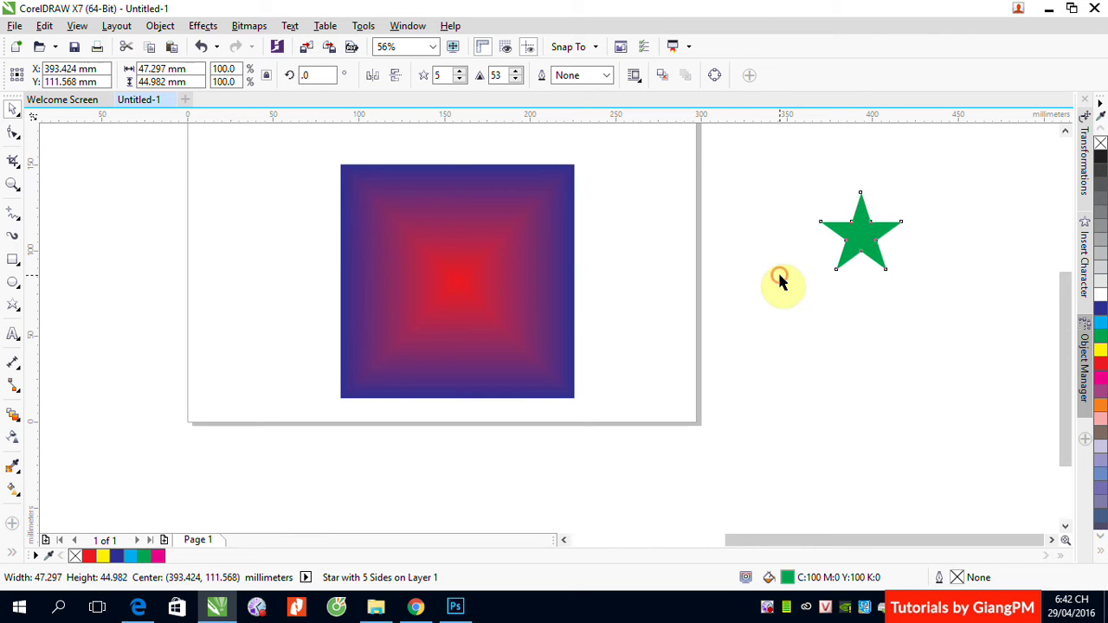
Try replacing the blend's start object with the star sent to the back, and undo the replacement
click(560, 277)
click(789, 75)
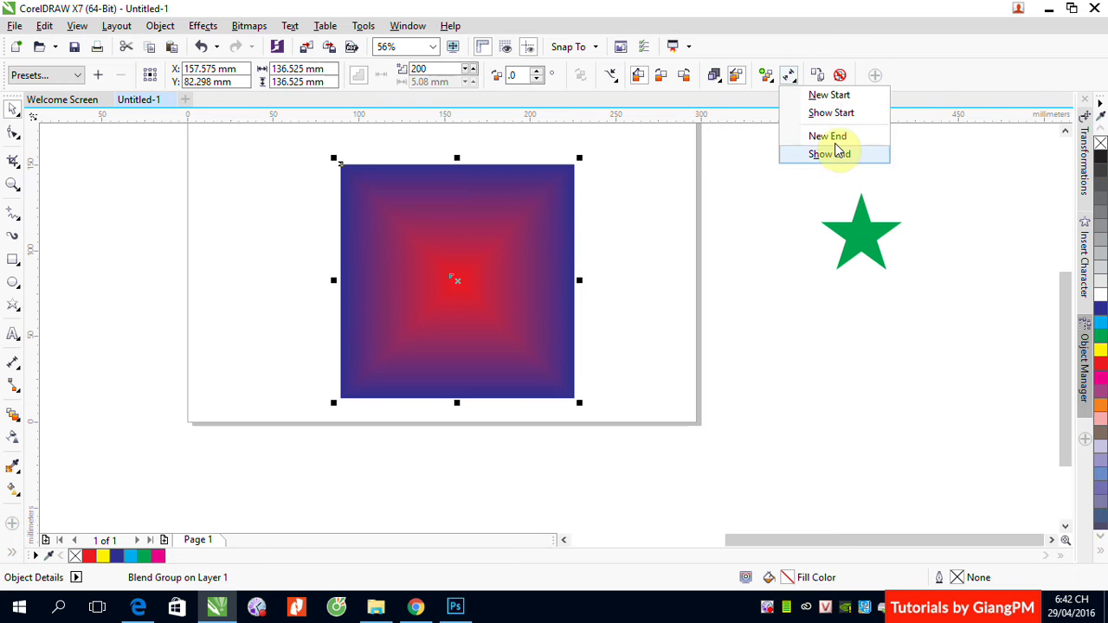
click(818, 95)
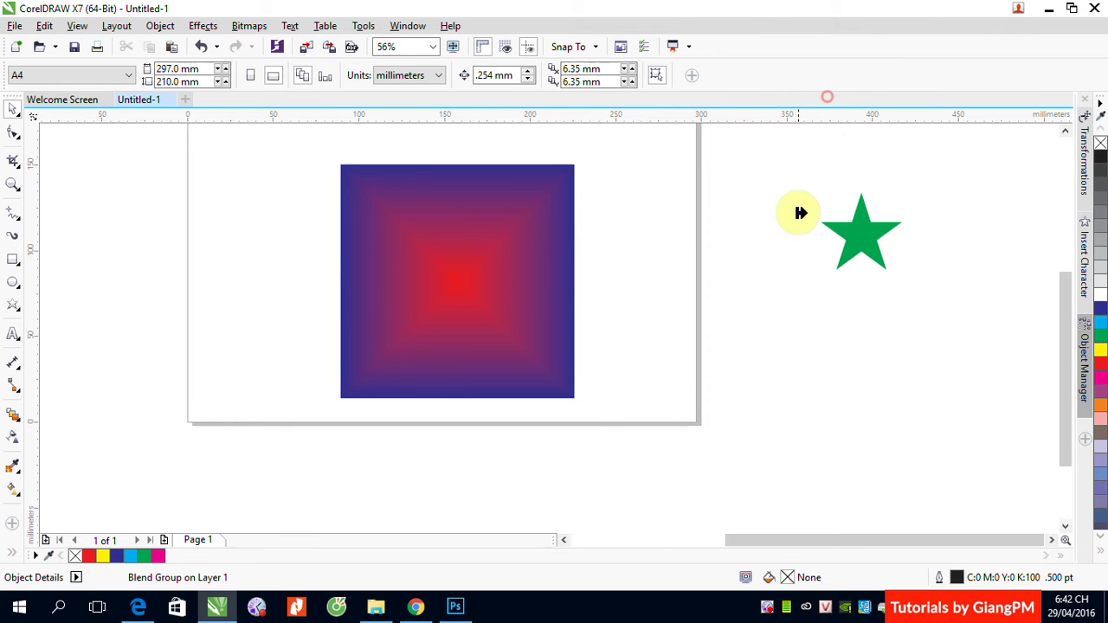
click(851, 239)
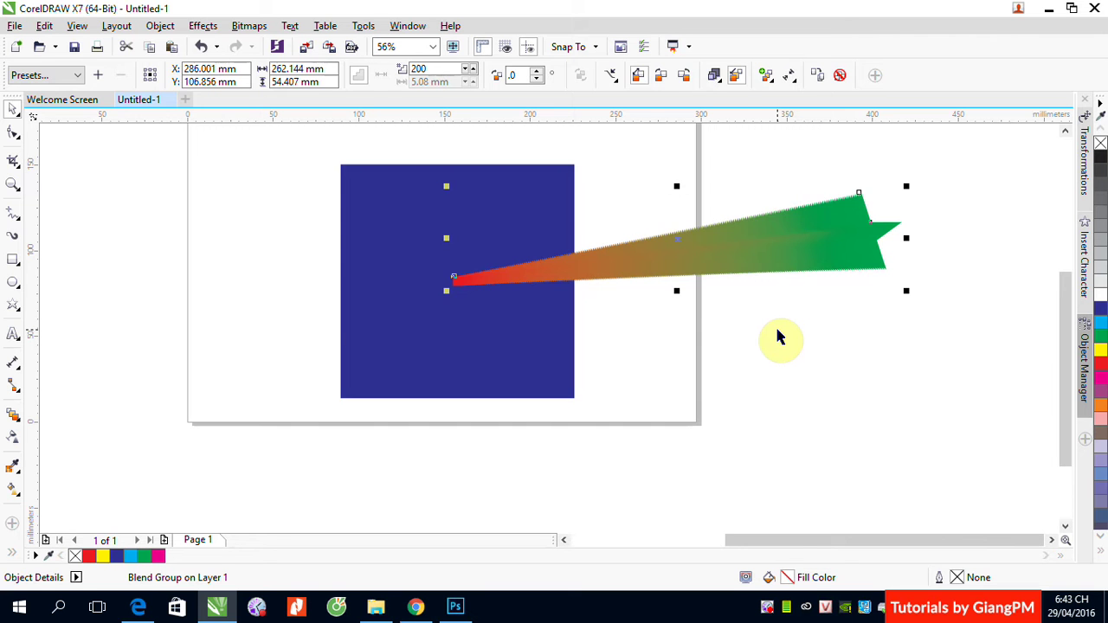
key(ctrl+z)
click(992, 255)
Try to assign the green star as the new end object of the square blend
click(866, 236)
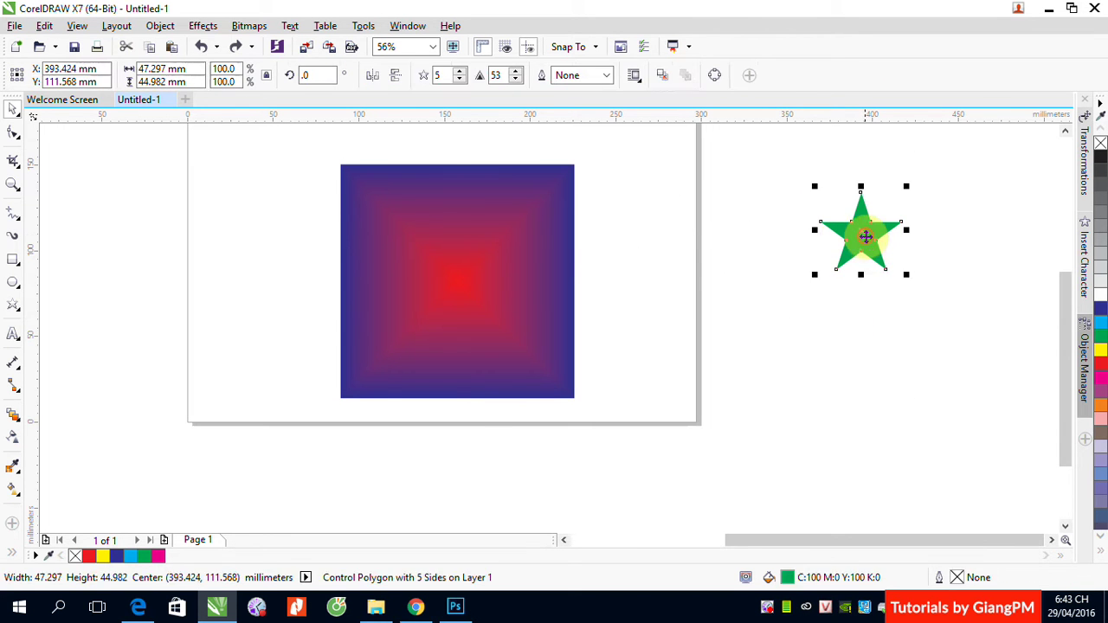
click(706, 202)
click(575, 173)
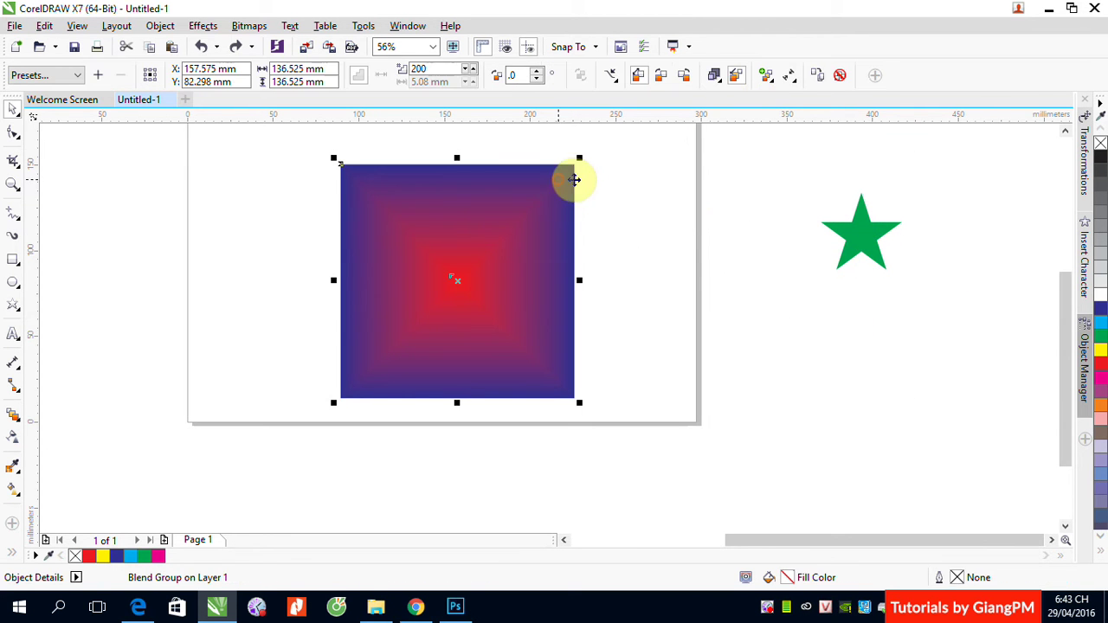
click(789, 75)
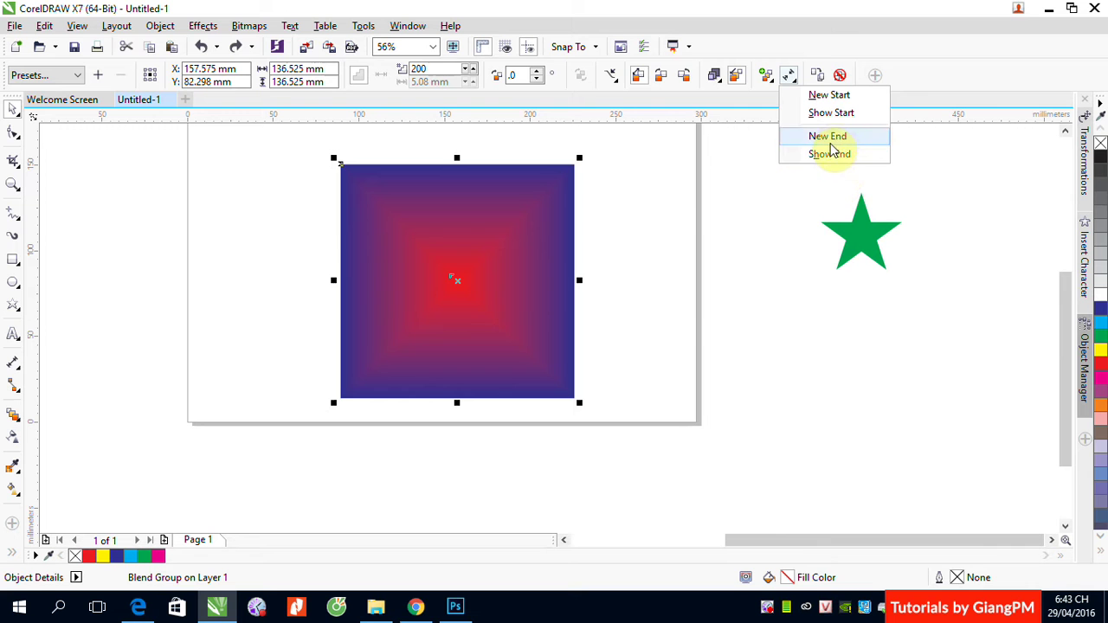
click(835, 137)
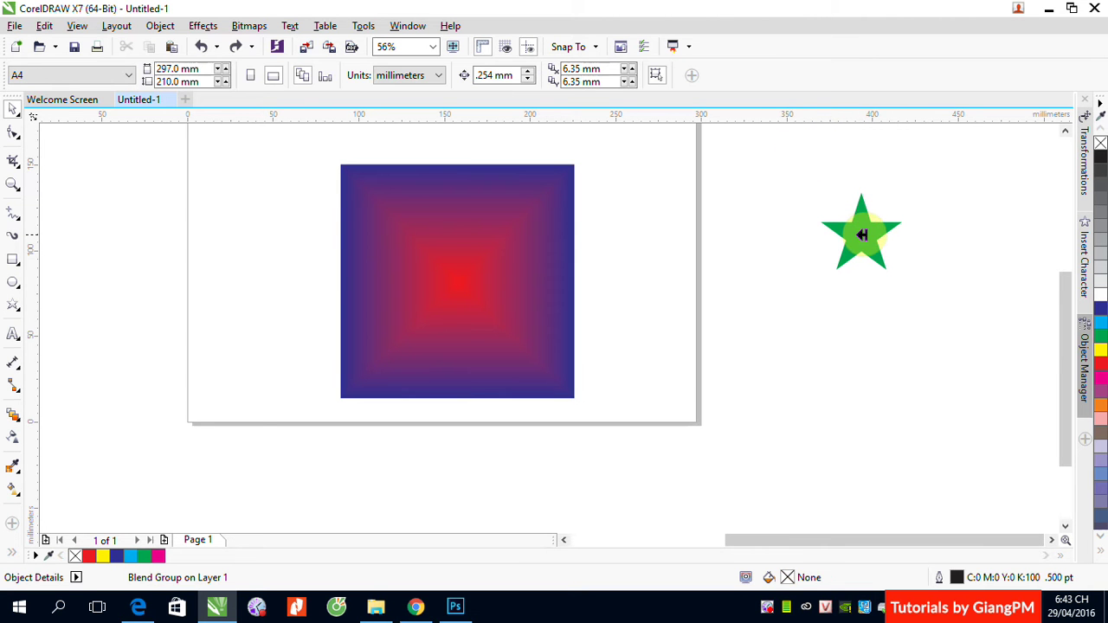
click(862, 233)
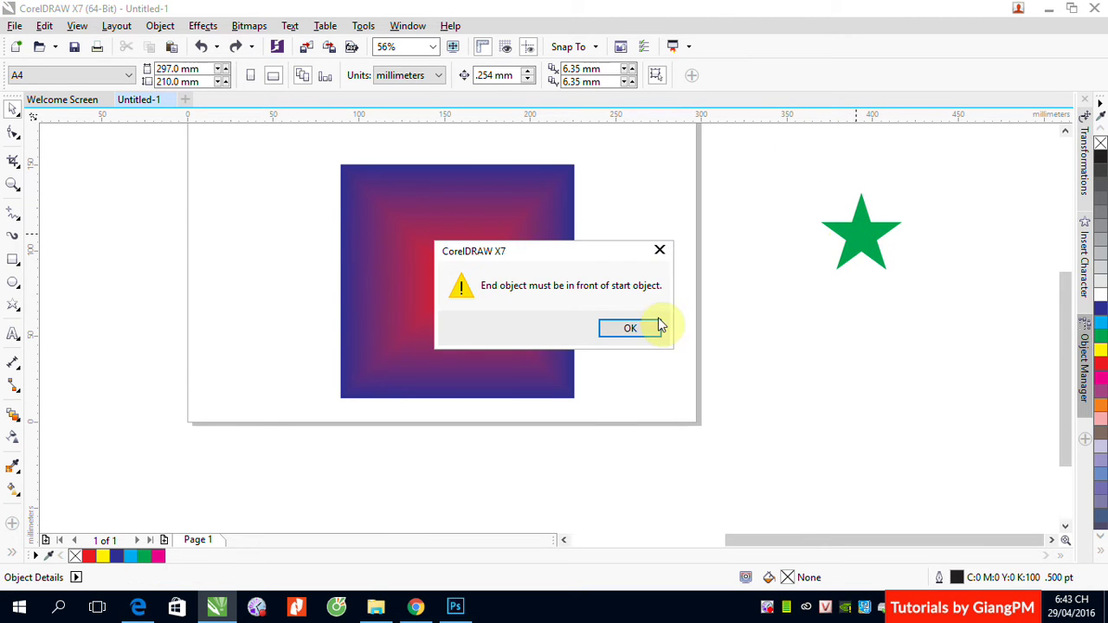
click(630, 329)
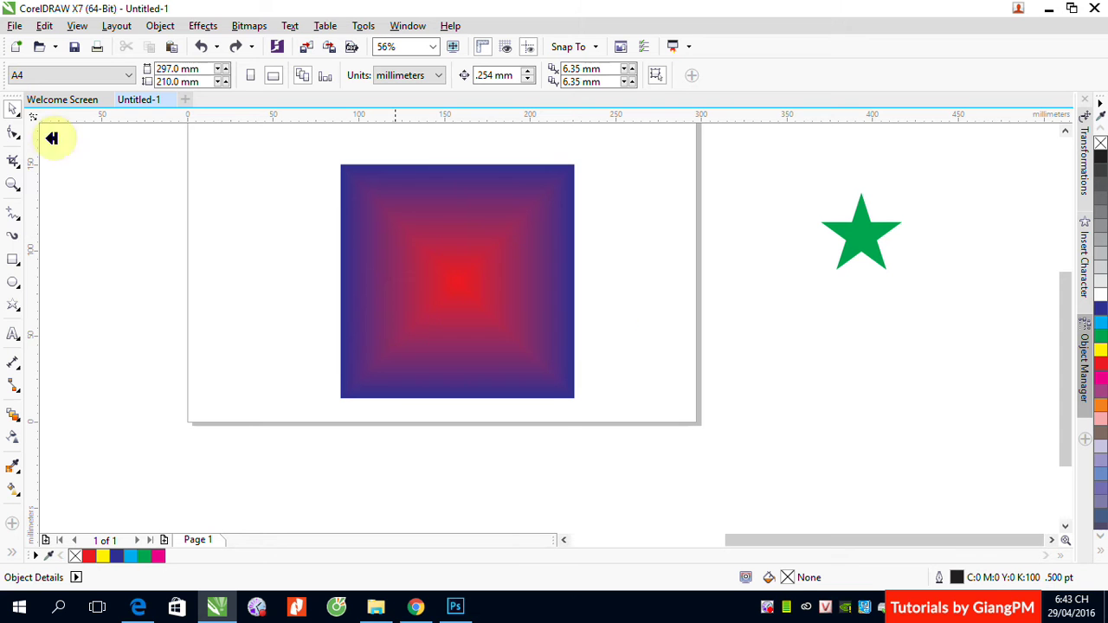
click(683, 349)
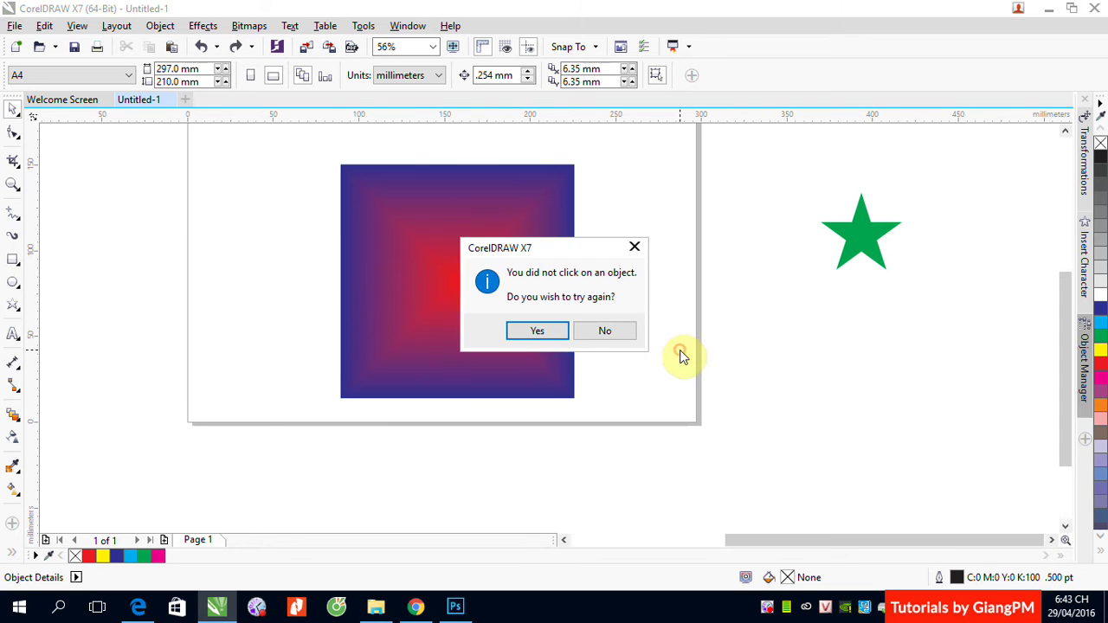
click(607, 333)
Bring the green star in front of the blend and assign it as the blend's new end object
click(859, 251)
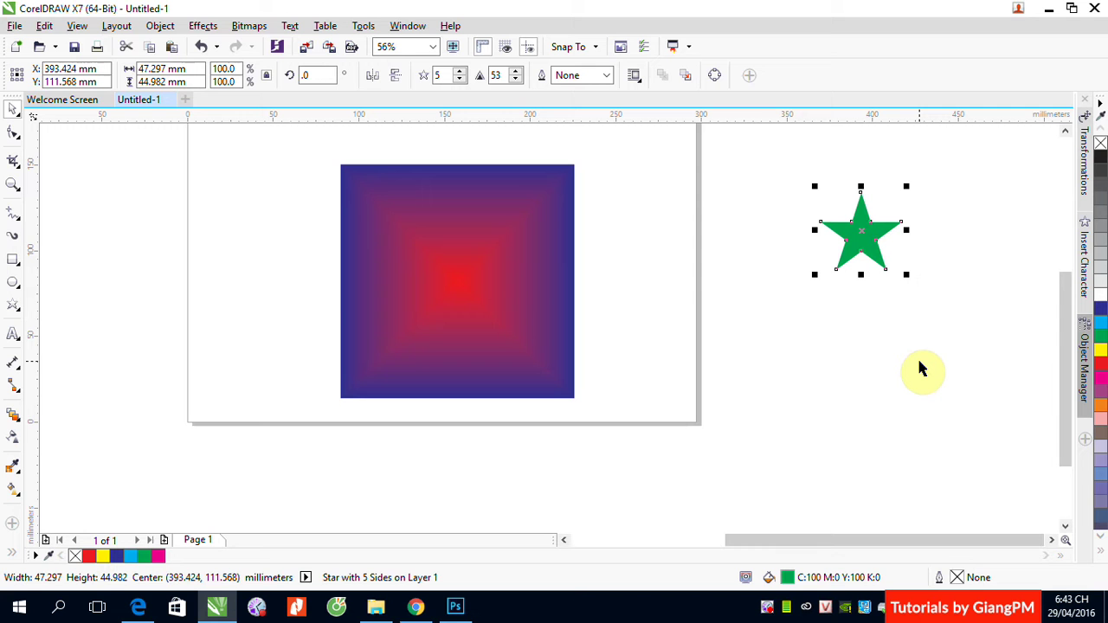
click(848, 332)
click(559, 277)
click(788, 75)
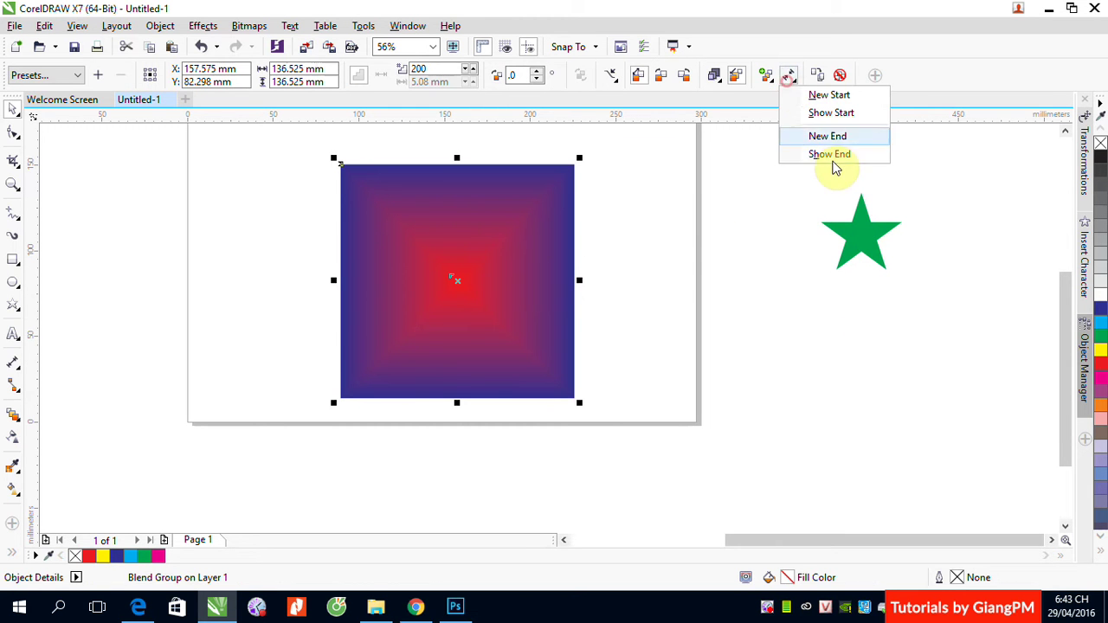
click(838, 137)
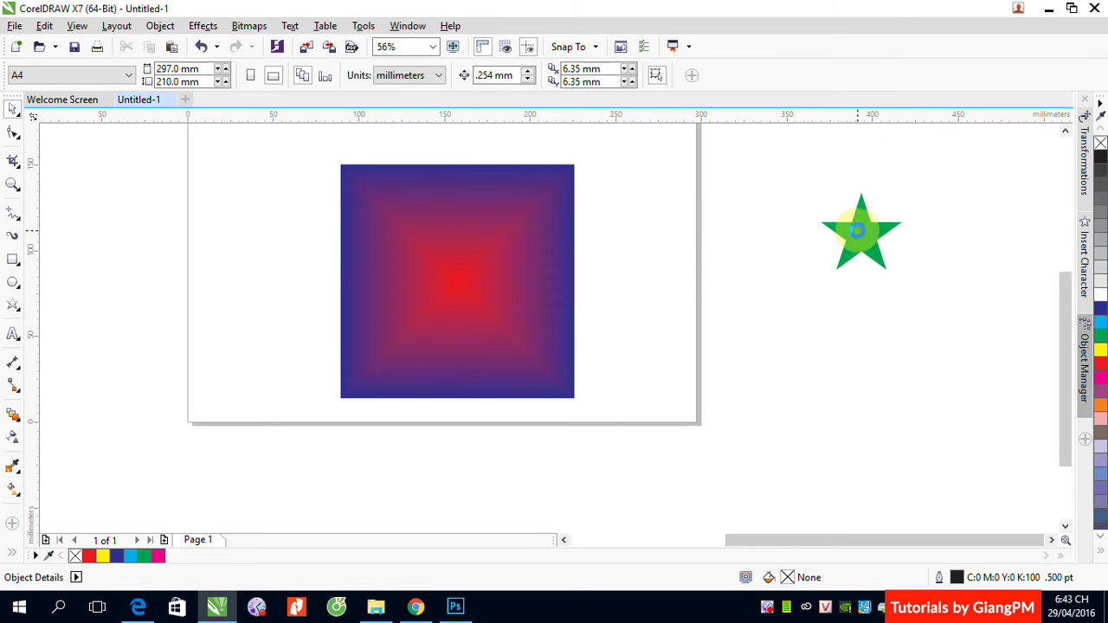
click(852, 233)
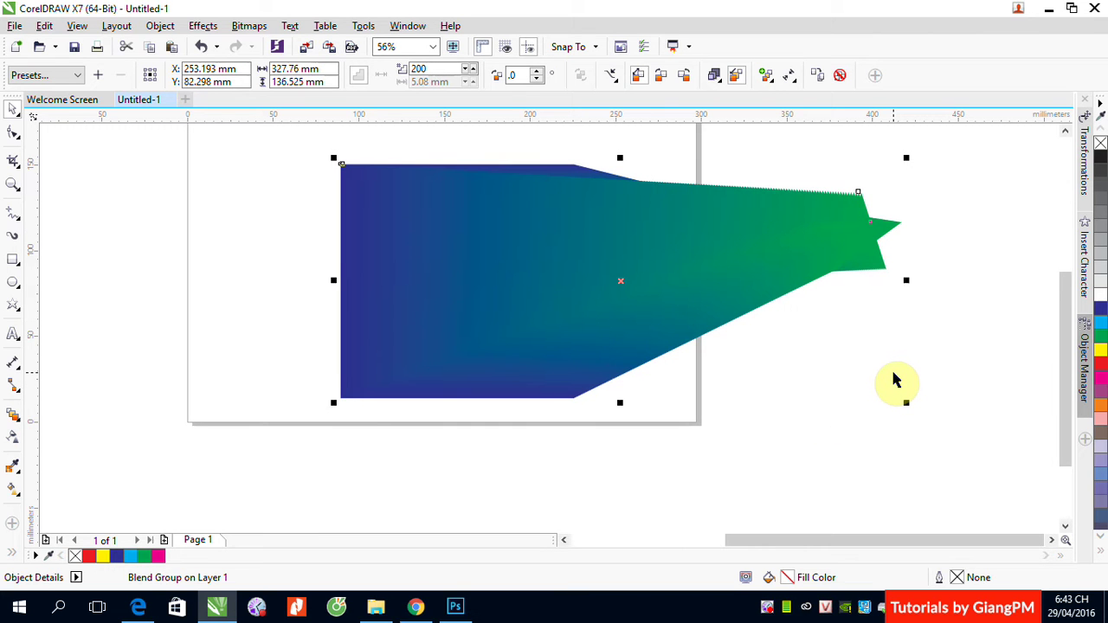
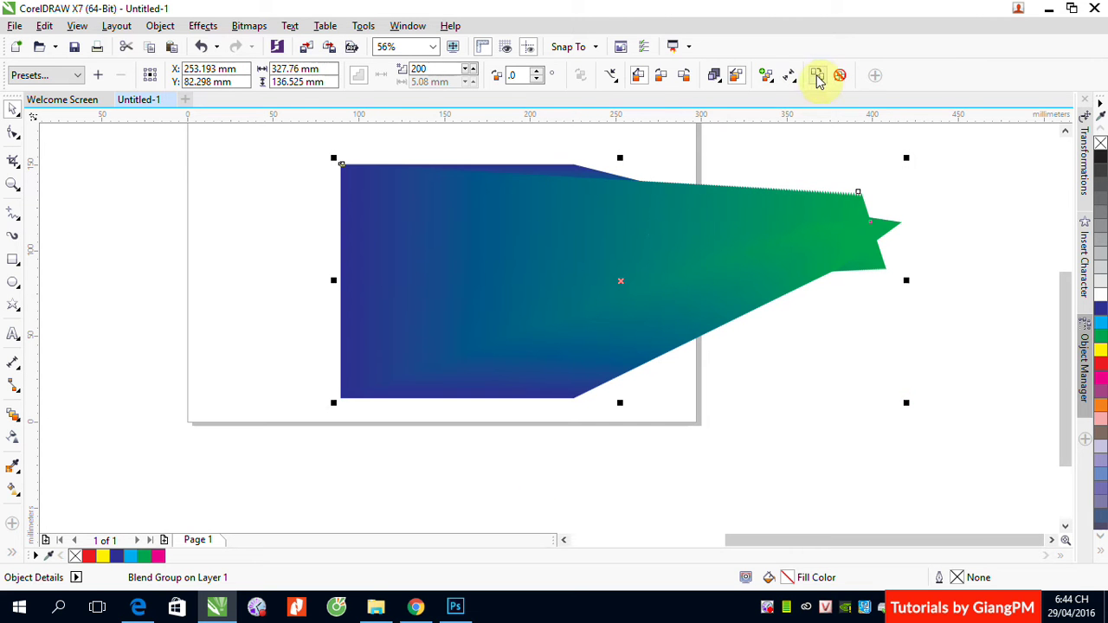
Draw a square about 37 mm wide and a circle about 31 mm wide side by side below the page
click(18, 260)
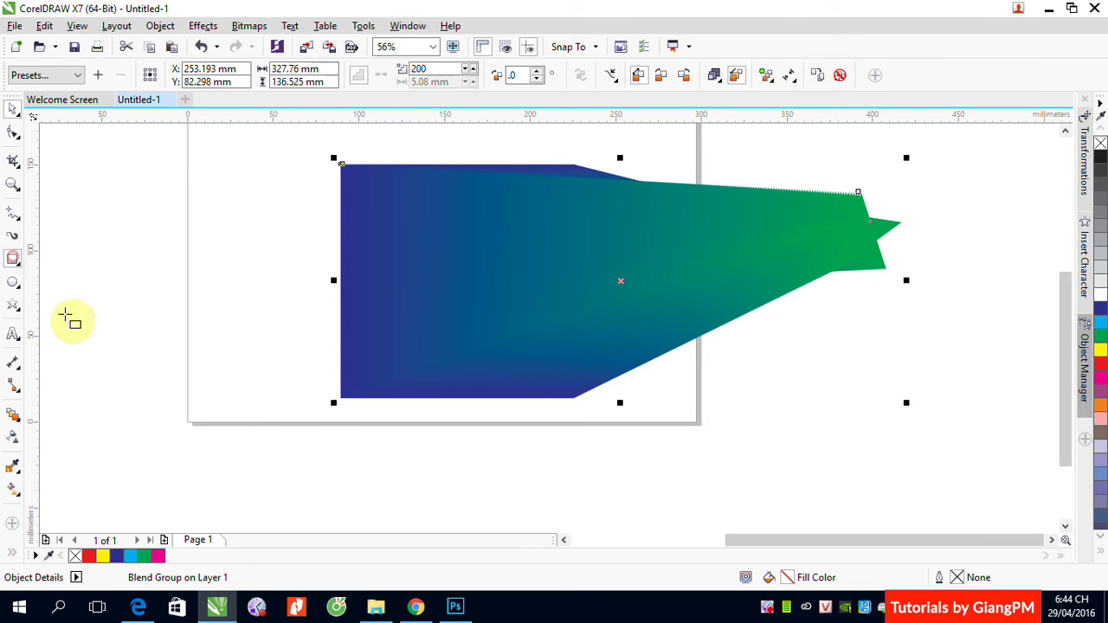
drag(161, 442, 225, 505)
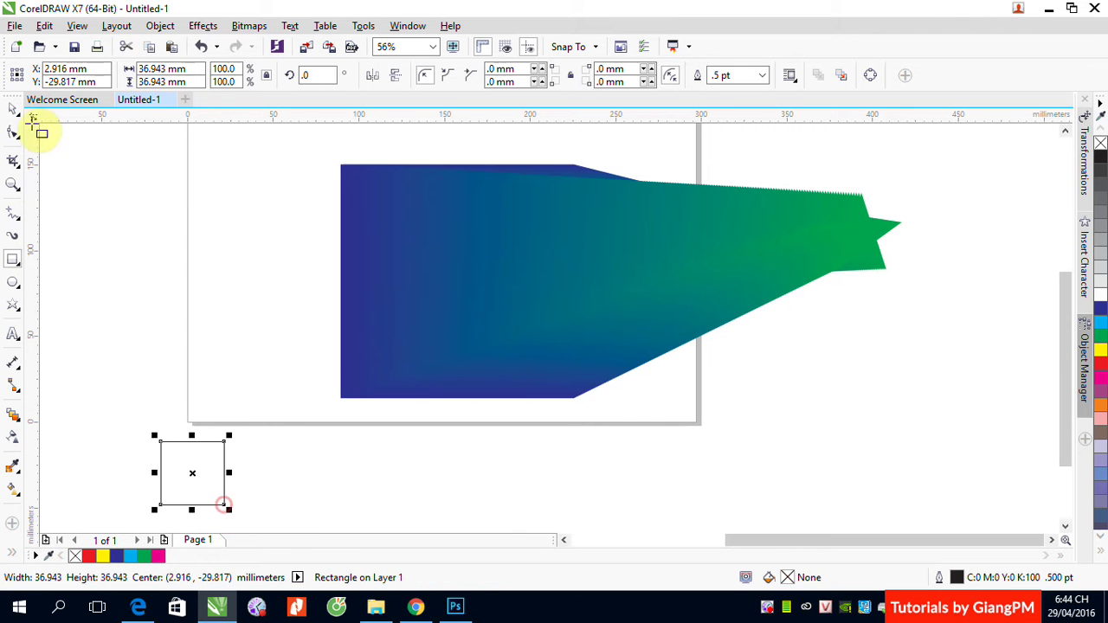
click(13, 109)
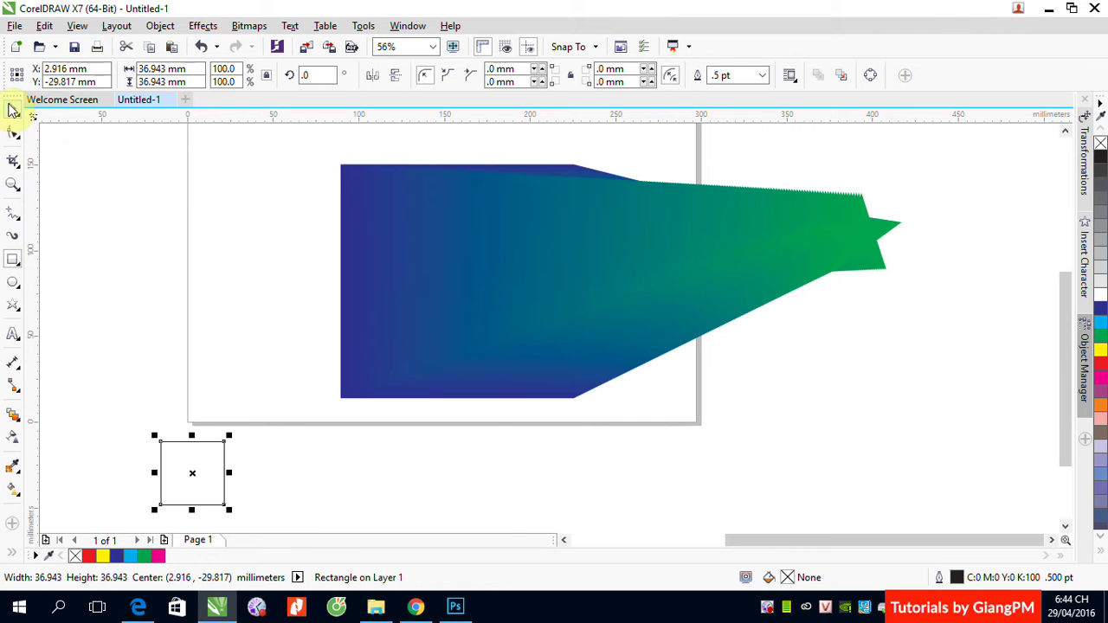
click(13, 282)
drag(341, 457, 399, 516)
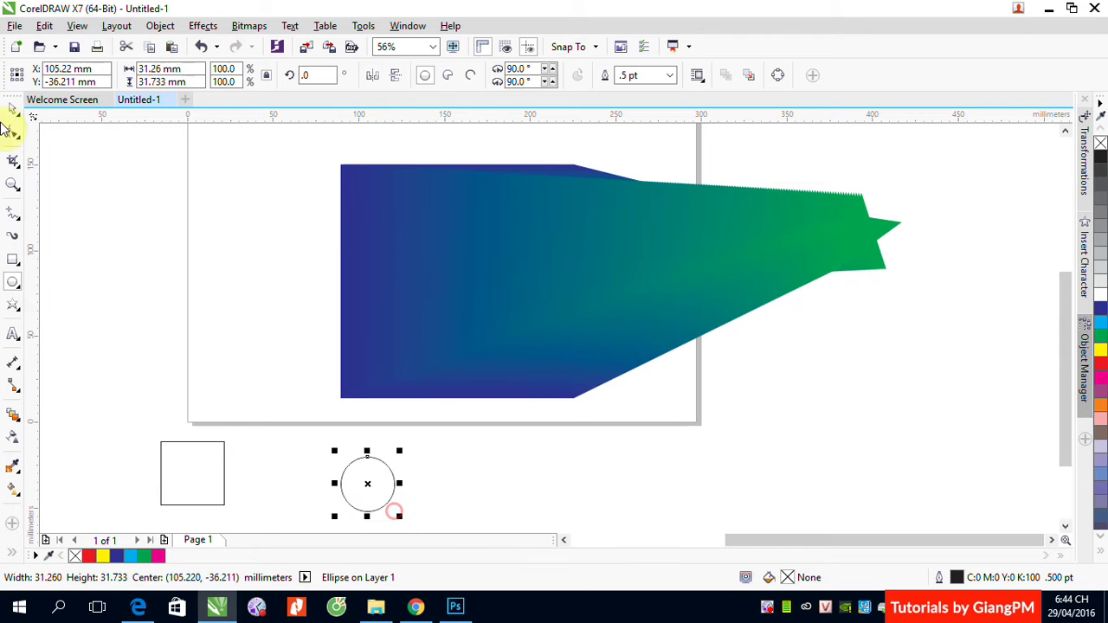
click(11, 109)
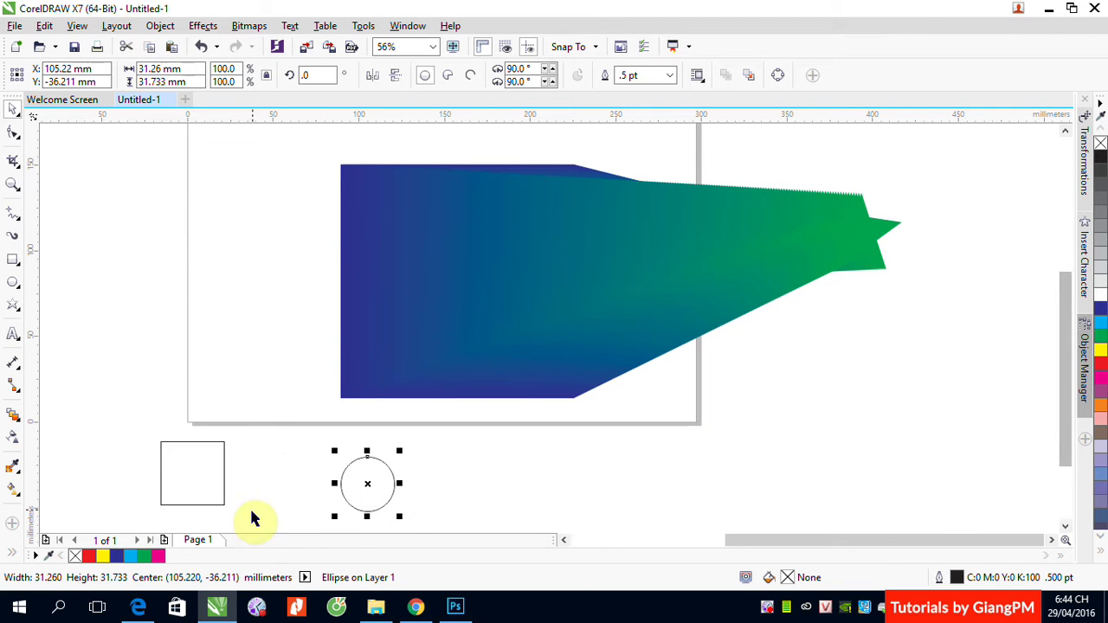
Blend the small square into the circle with 3 steps
drag(145, 424, 414, 511)
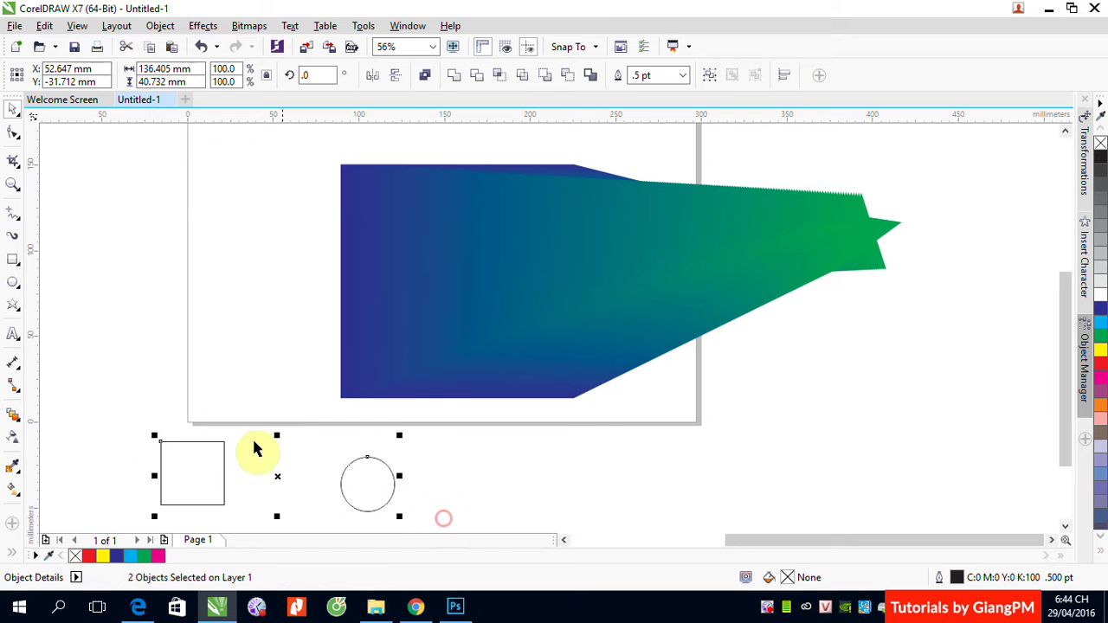
click(13, 414)
drag(212, 498, 355, 492)
click(11, 104)
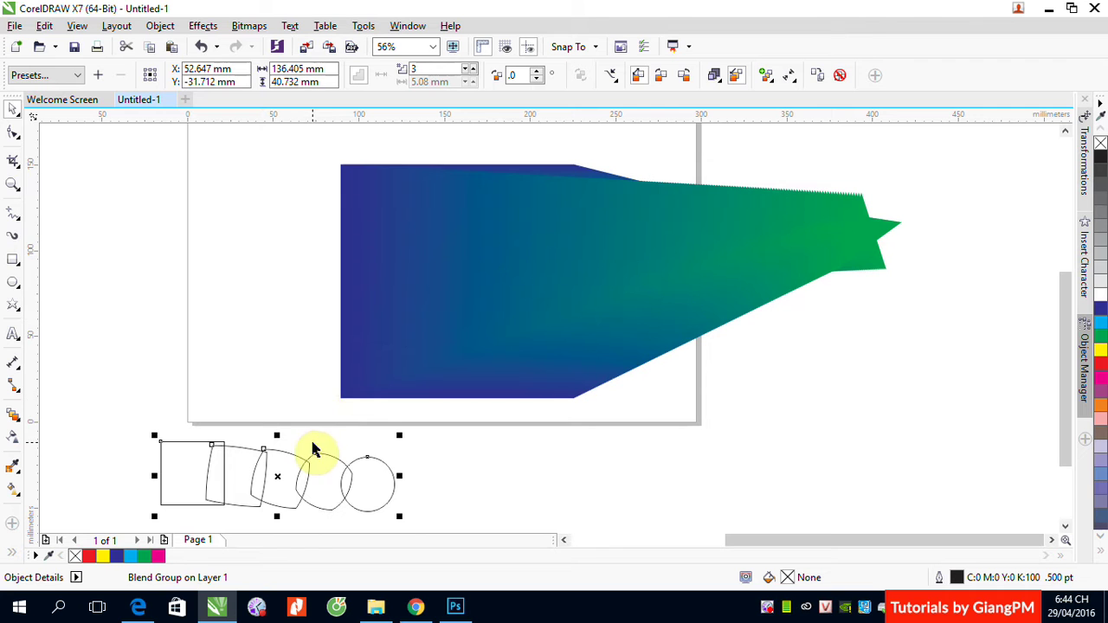
Copy the large blend's properties to the square-to-circle blend, and undo both the copy and the small blend
click(819, 78)
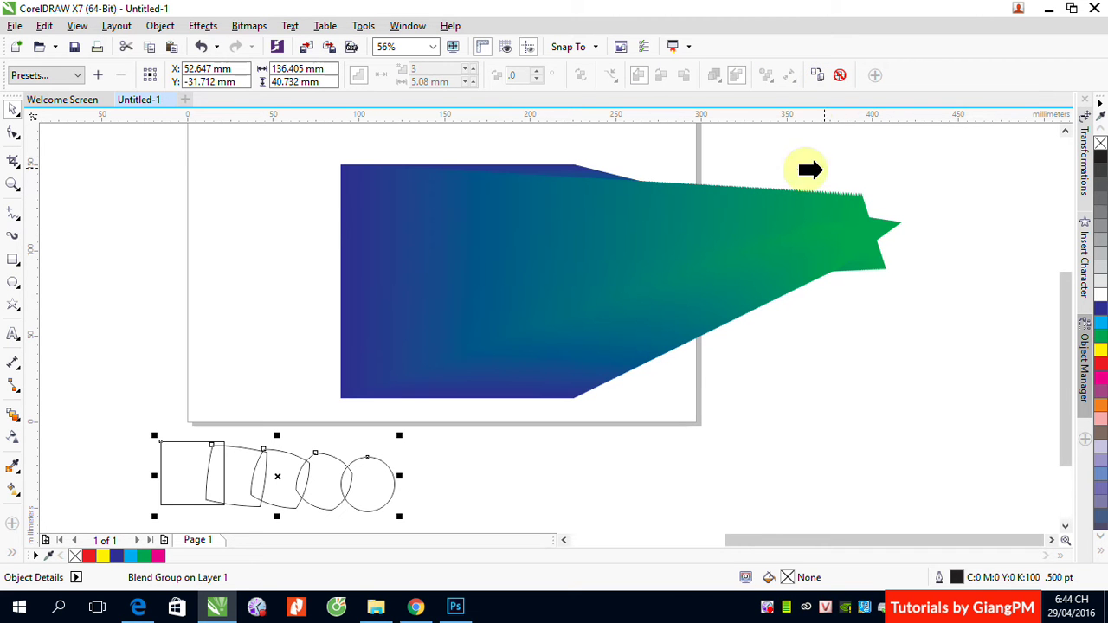
click(714, 244)
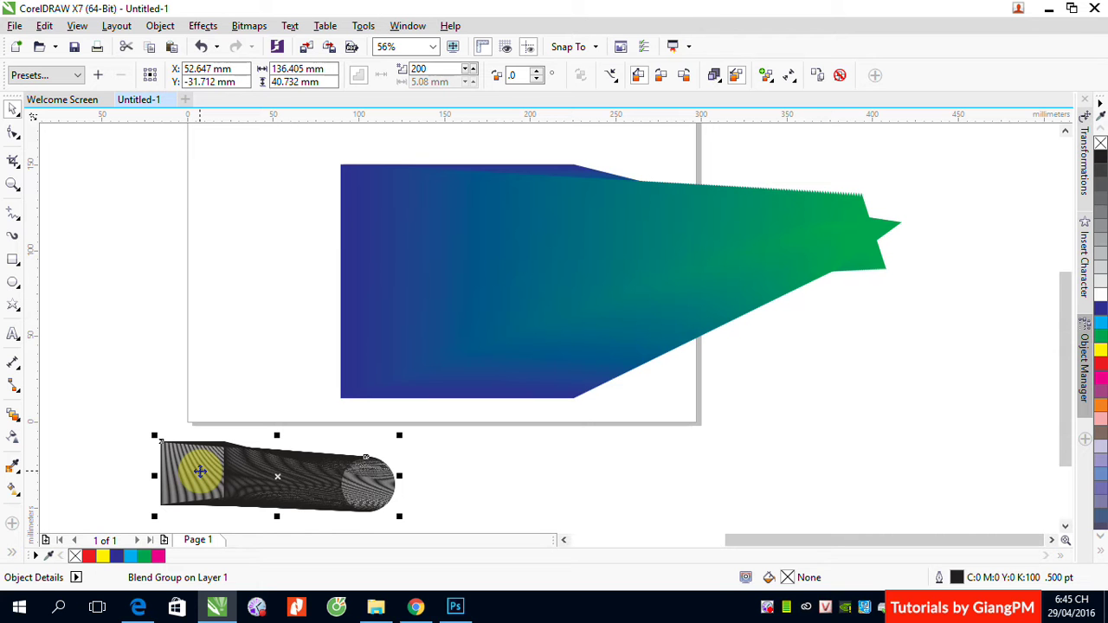
key(ctrl+z)
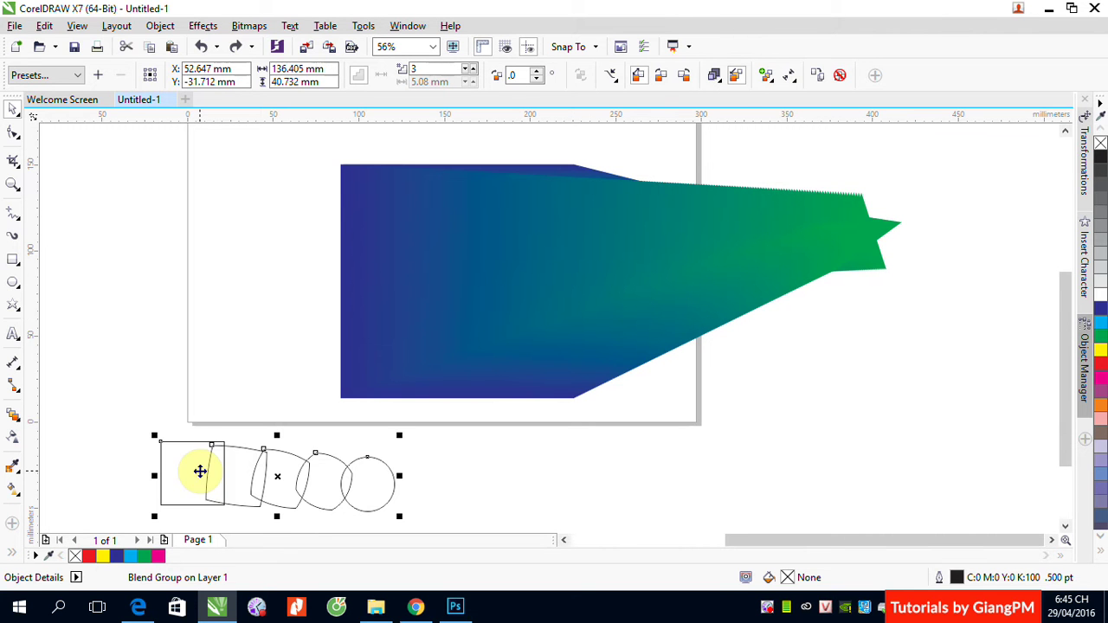
key(ctrl+z)
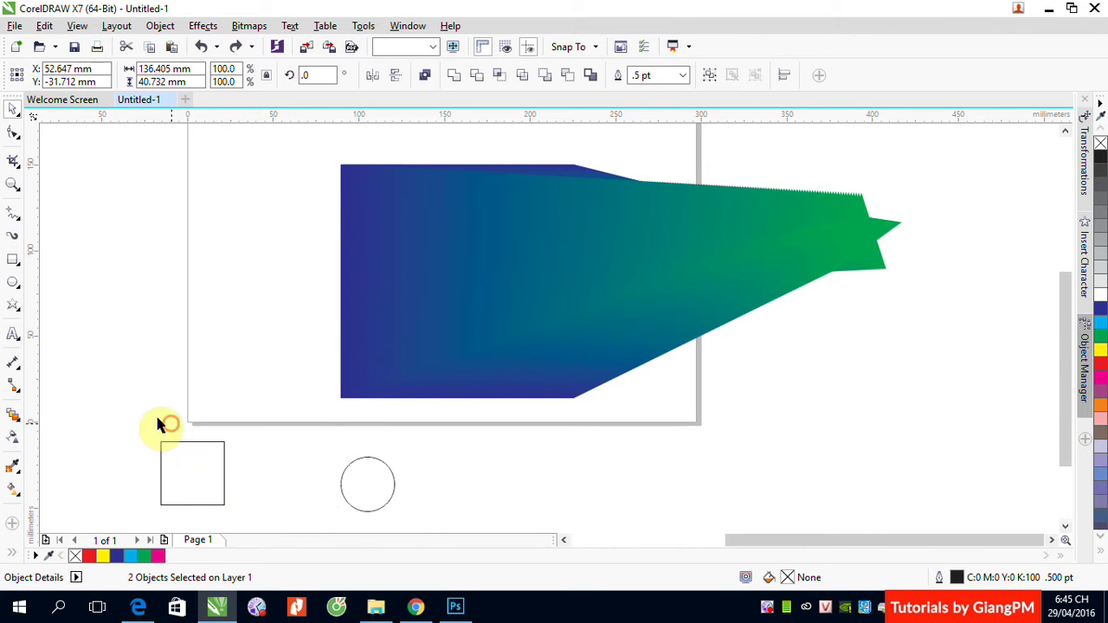
Apply the large blend's properties directly to the unblended square and circle, and undo the result
drag(145, 413, 381, 518)
click(13, 414)
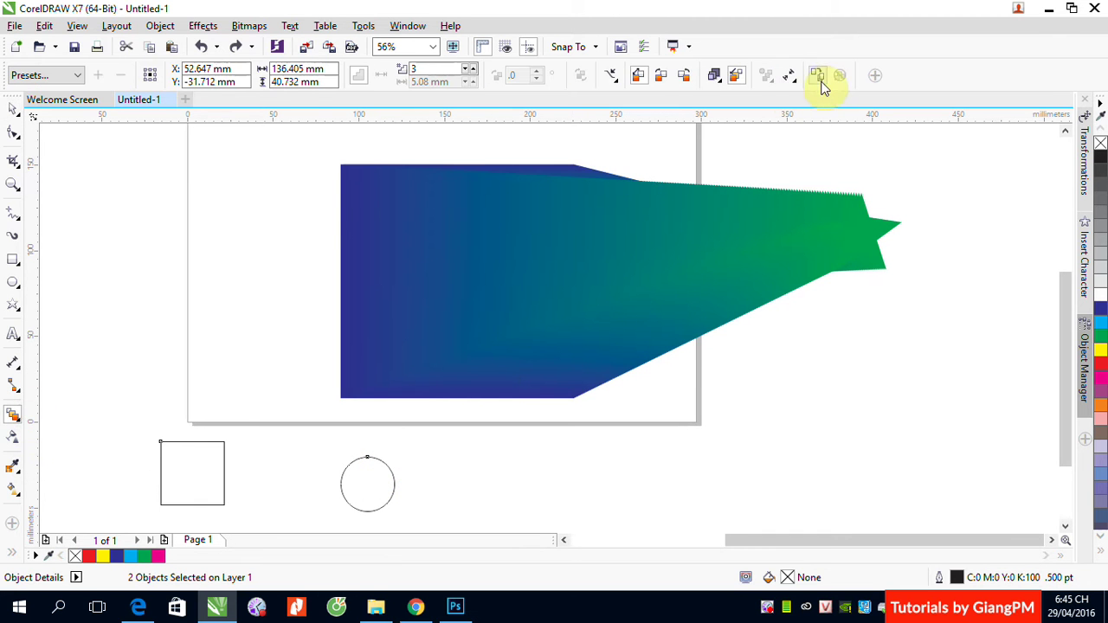
key(ctrl+shift+z)
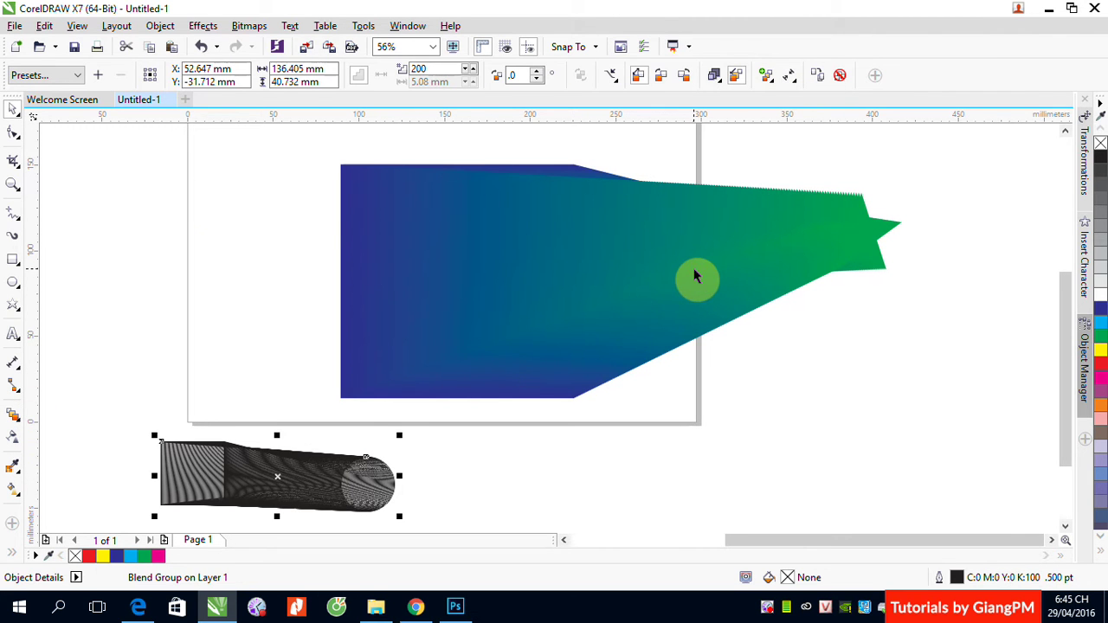
click(117, 175)
click(154, 250)
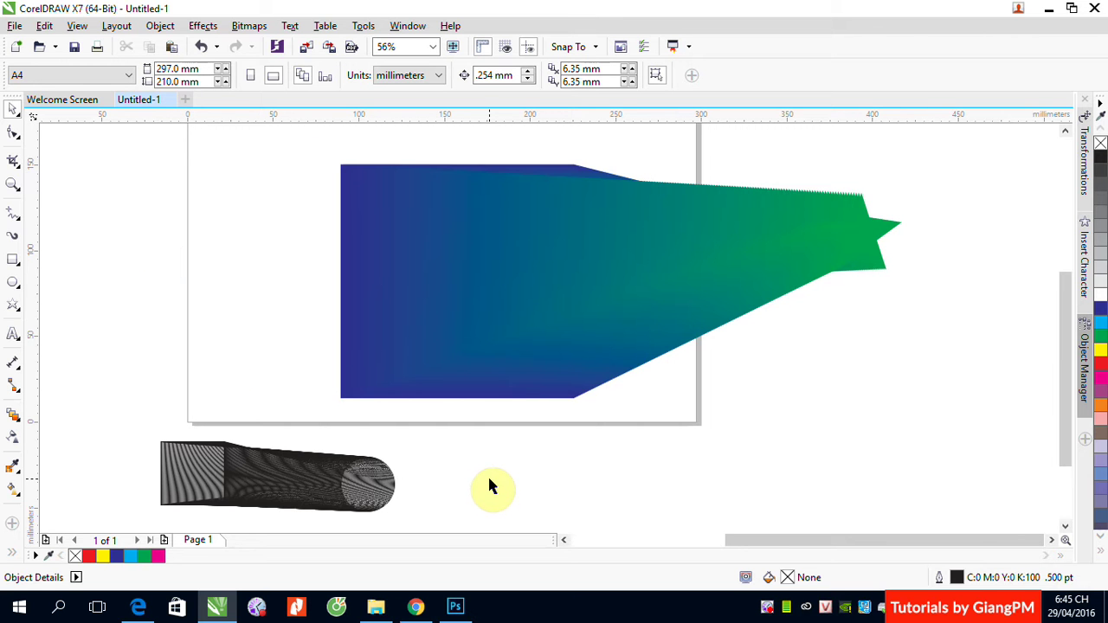
key(ctrl+z)
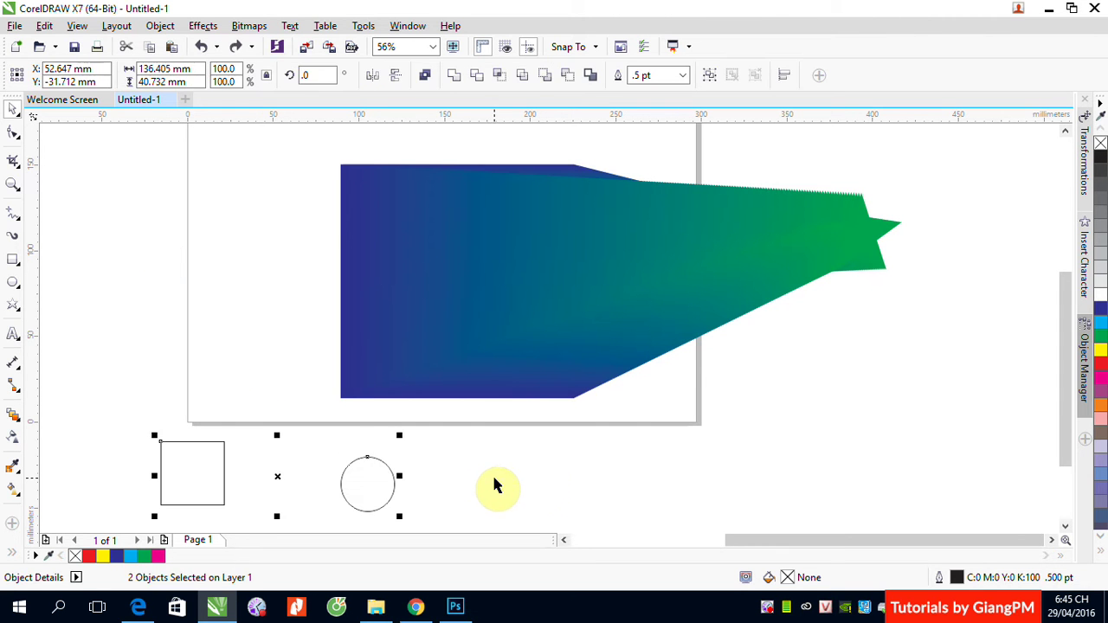
Reselect the square and circle together, repeat copying the large blend's properties onto them, and undo it
click(528, 472)
click(222, 472)
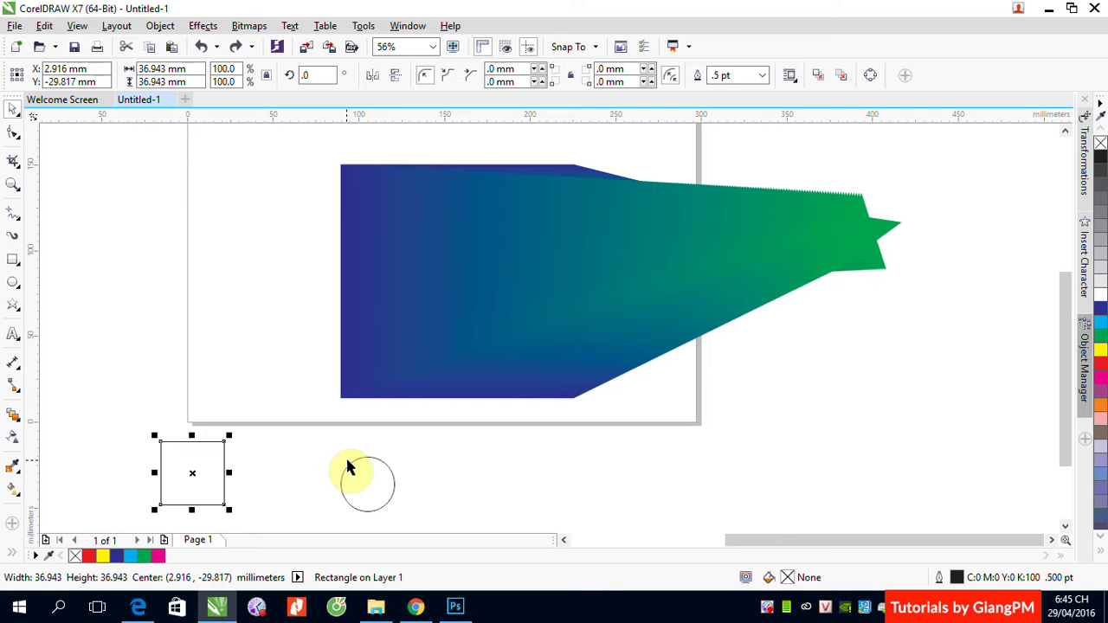
shift+click(354, 471)
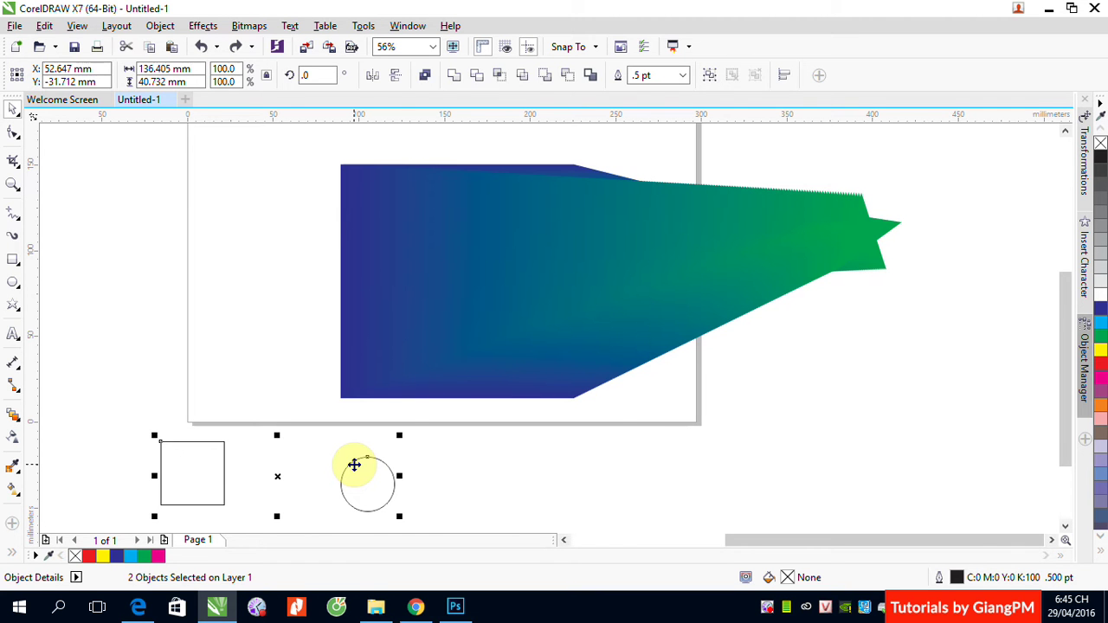
click(464, 477)
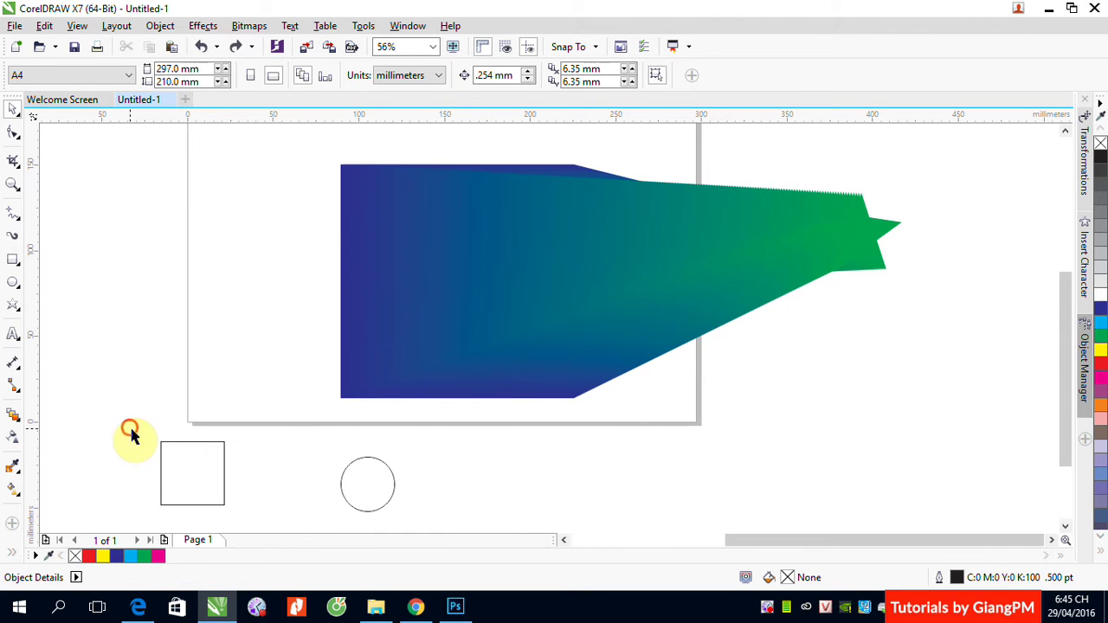
drag(130, 430, 424, 523)
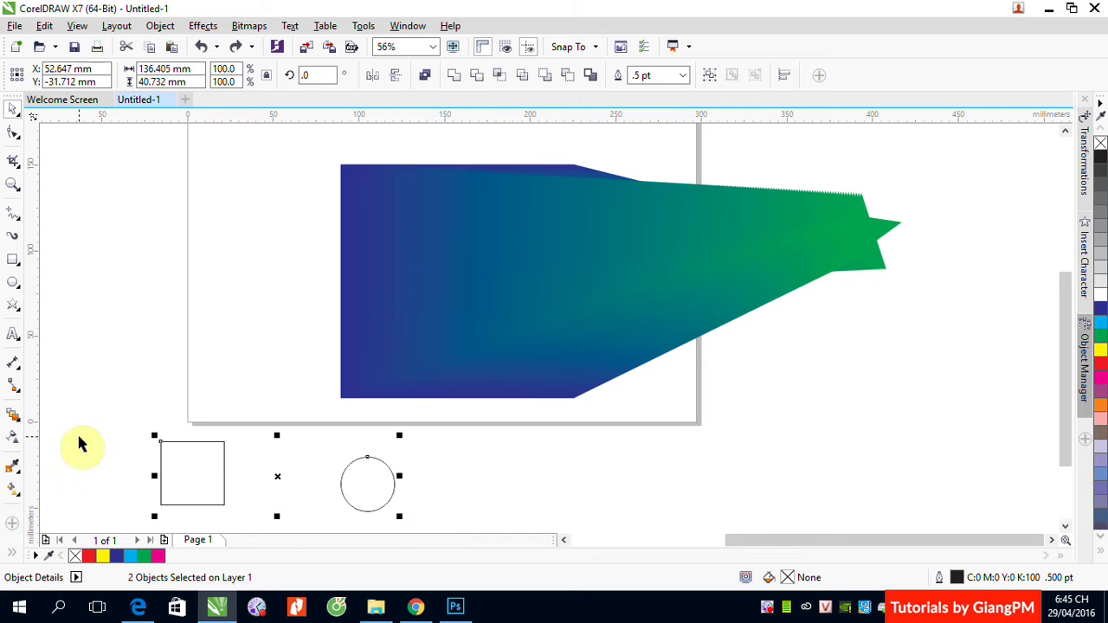
click(13, 416)
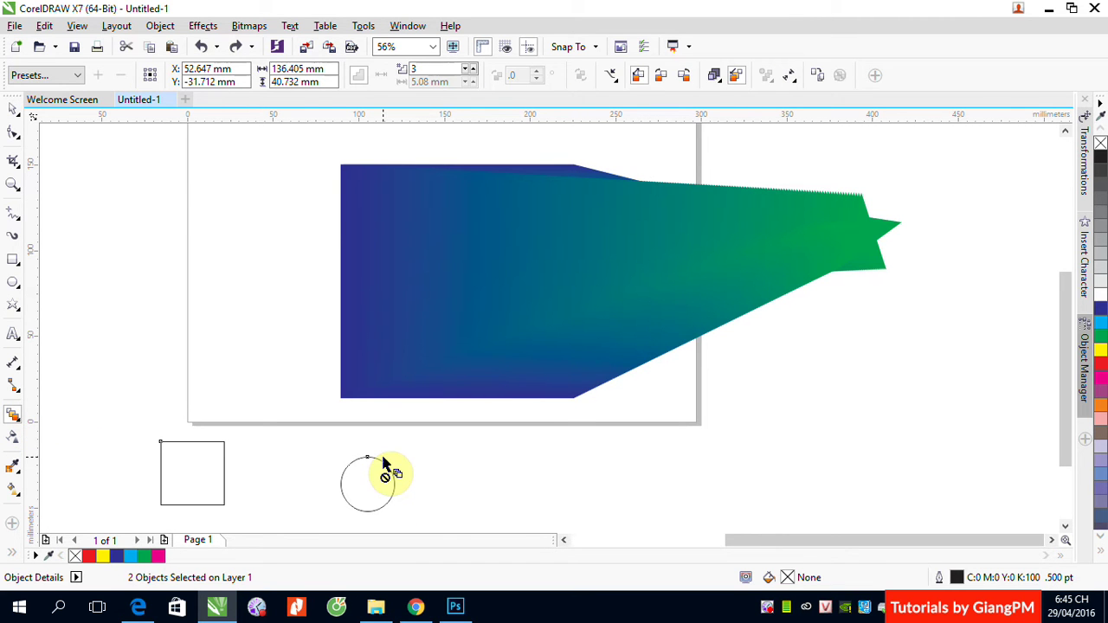
click(711, 238)
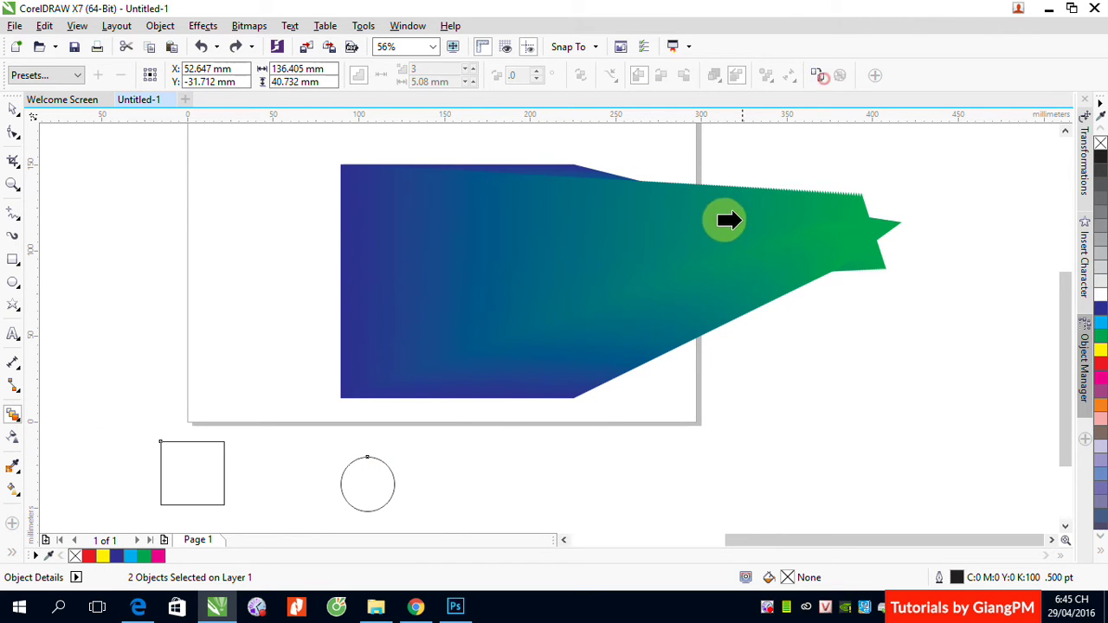
drag(711, 237, 408, 441)
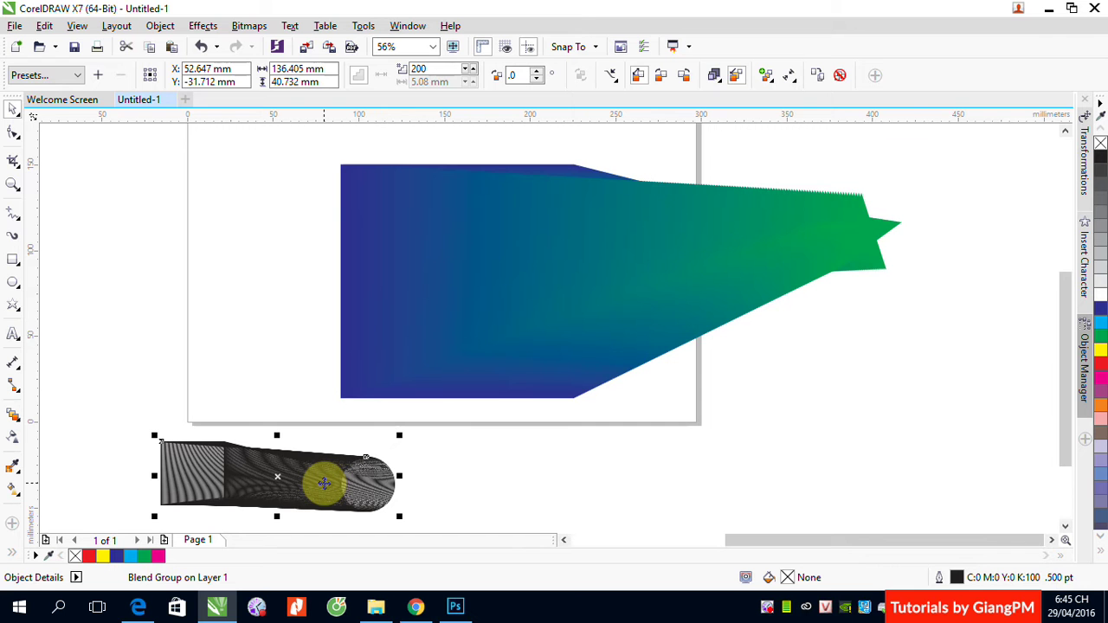
key(ctrl+z)
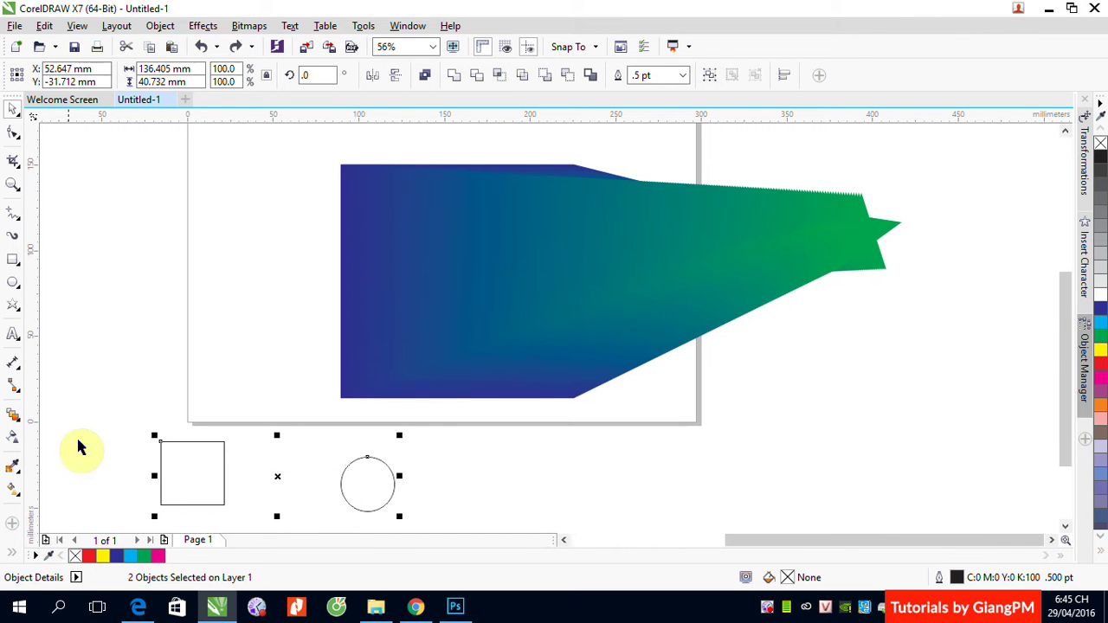
Blend the small square into the circle and copy the large blend's properties onto the new blend
click(49, 437)
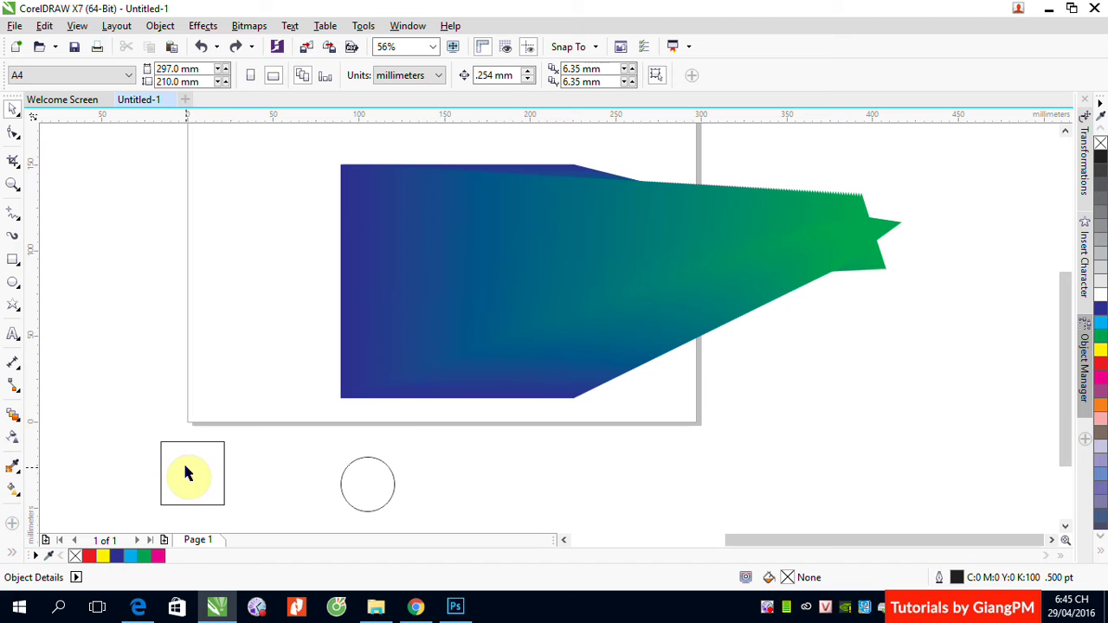
click(13, 416)
drag(192, 472, 360, 478)
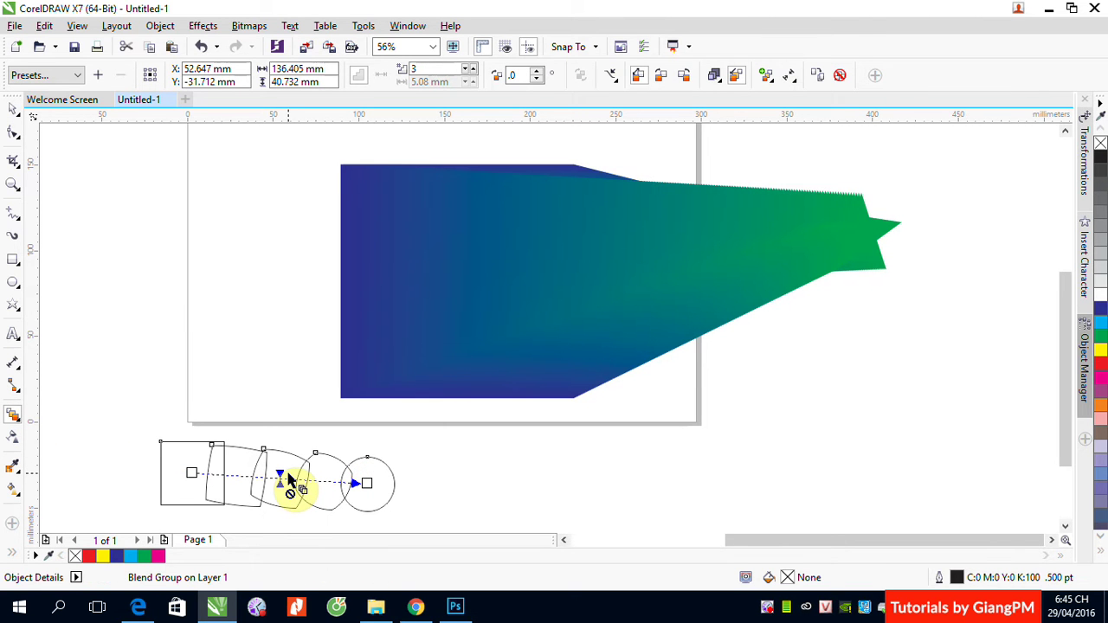
click(818, 78)
click(717, 242)
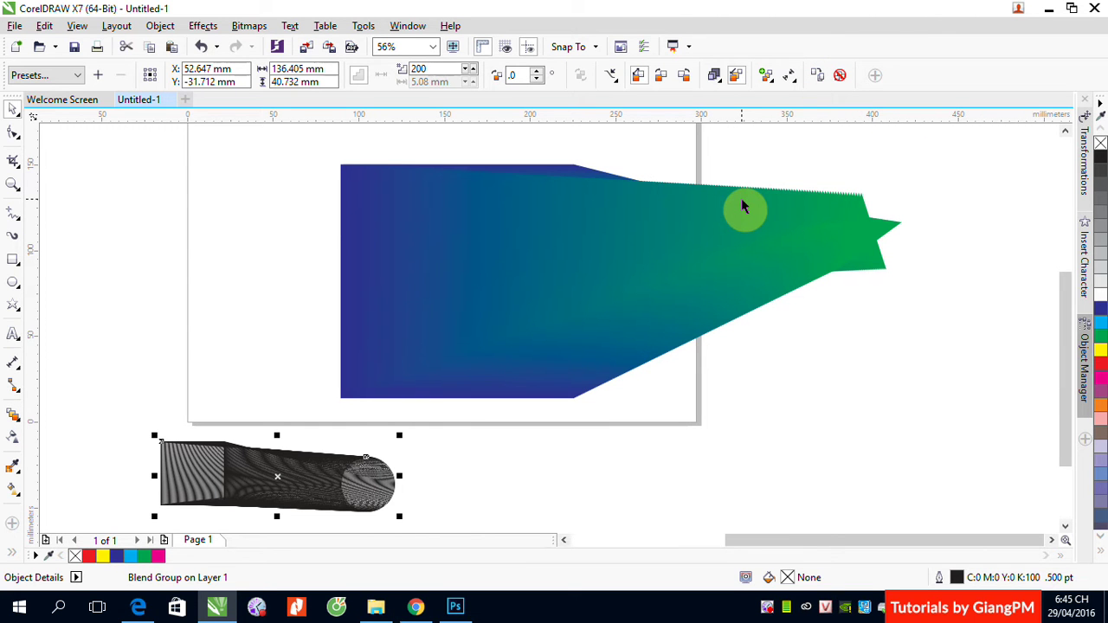
Set the small square-to-circle blend to 3 steps and deselect it
text(3)
key(Return)
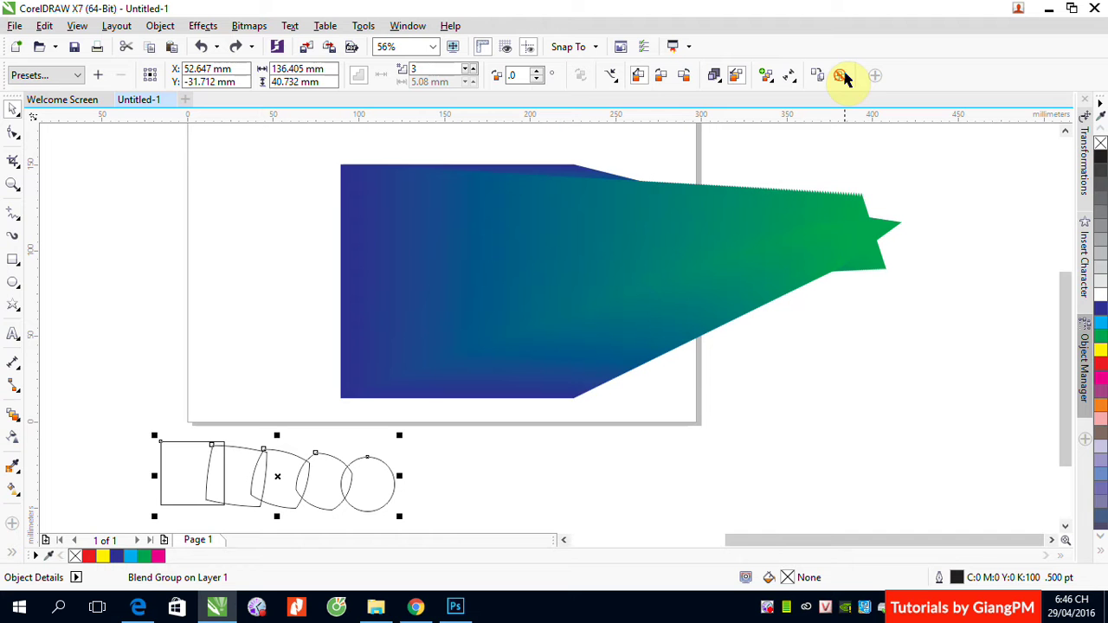
click(873, 151)
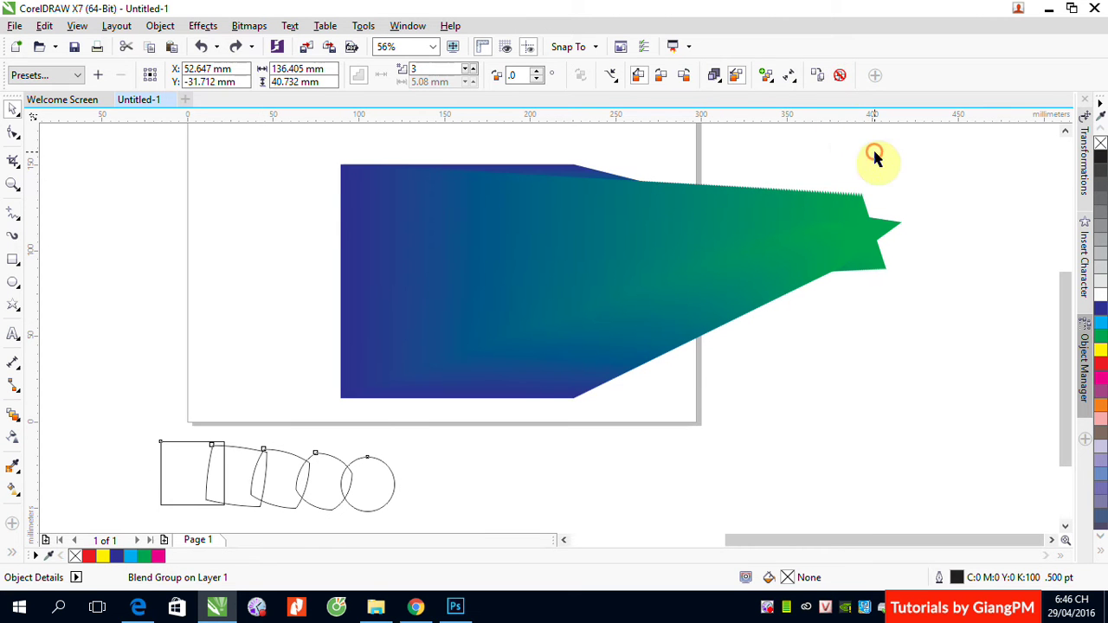
Clear the blend between the blue square and the green star
click(742, 217)
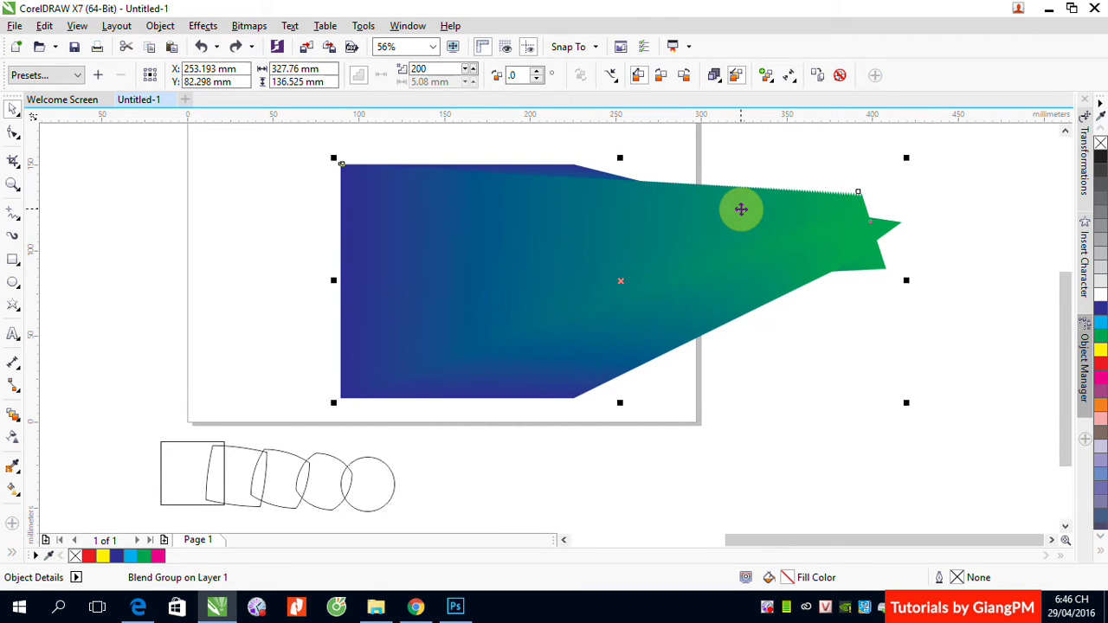
click(841, 76)
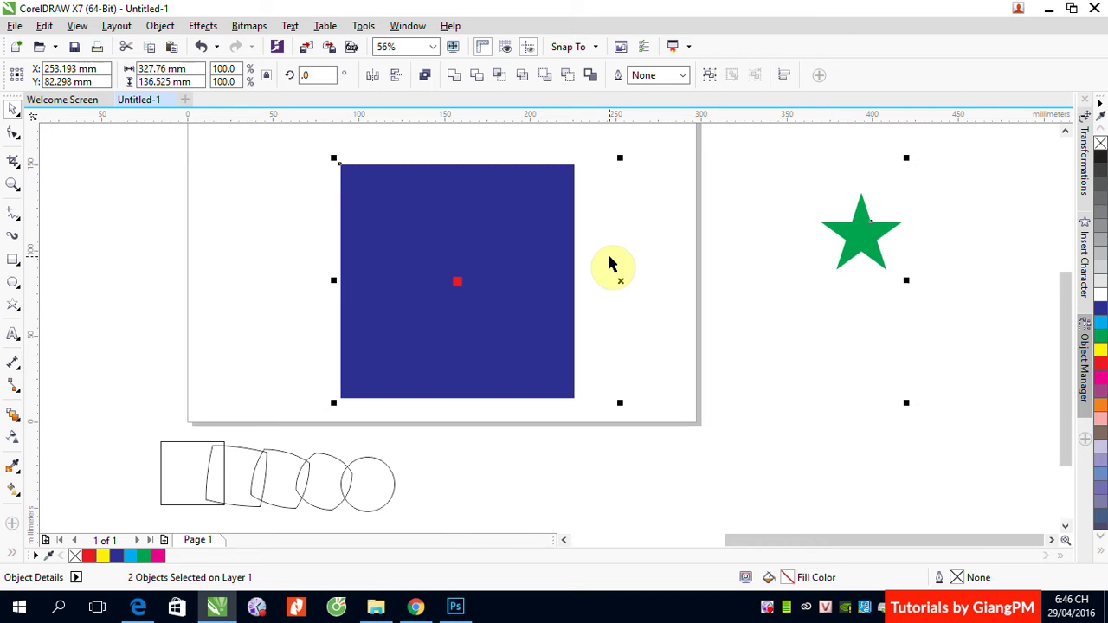
click(984, 300)
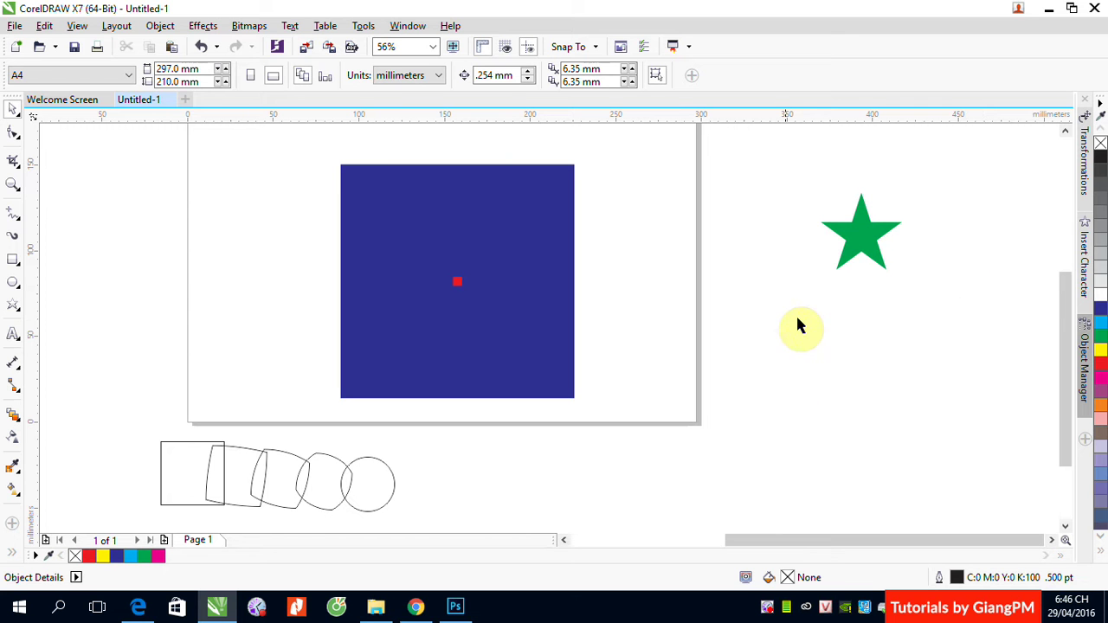
Select the green star and the blue square in turn to check whether they are separate objects
click(852, 245)
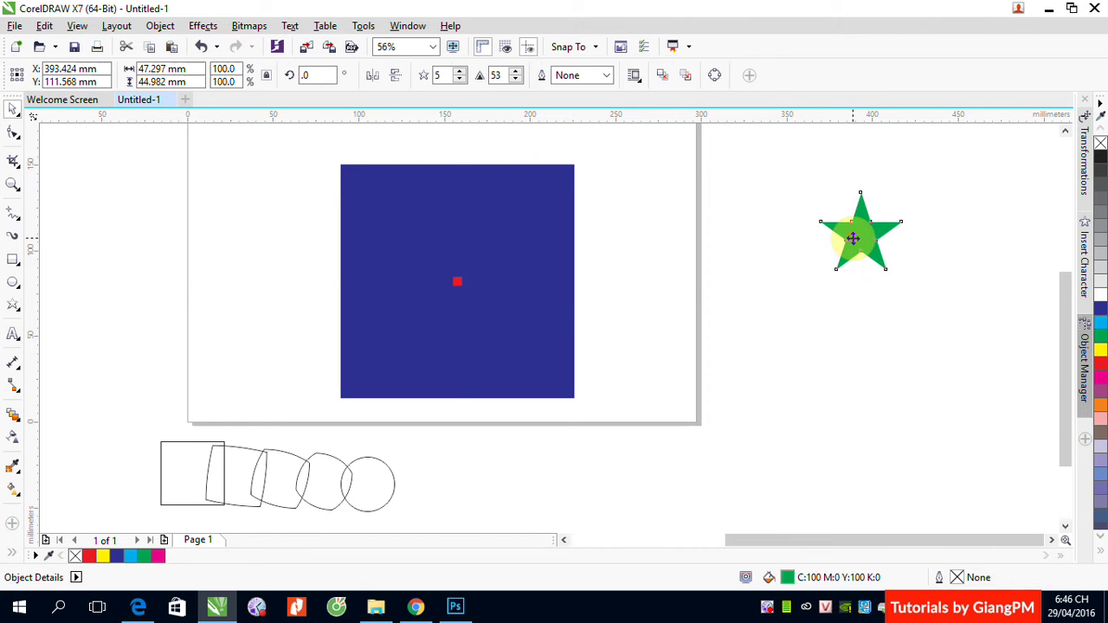
click(549, 269)
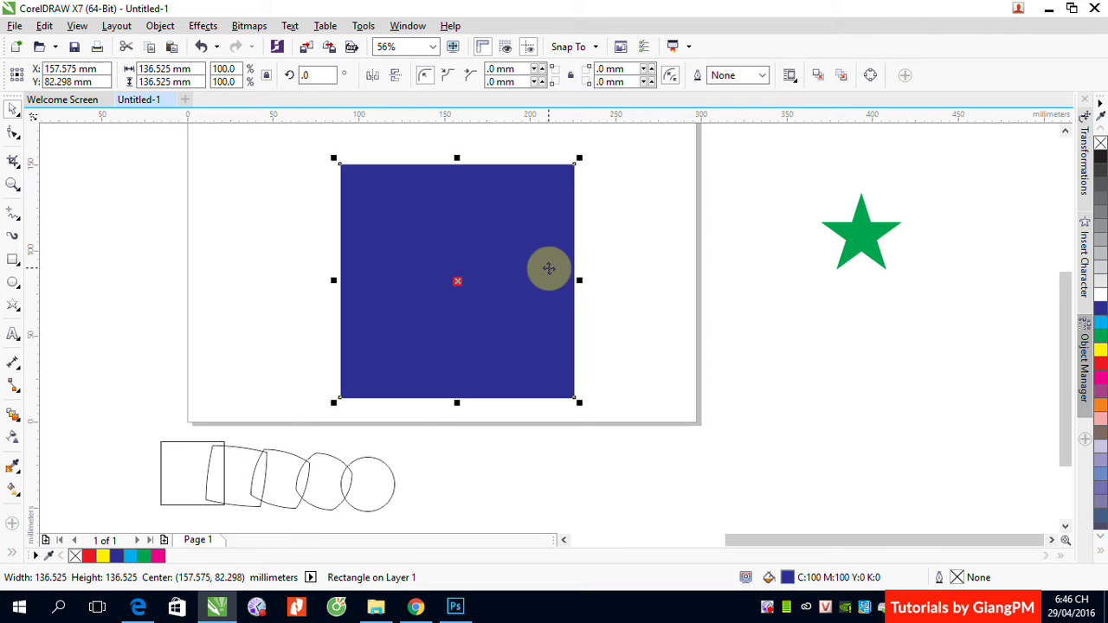
click(860, 250)
click(567, 277)
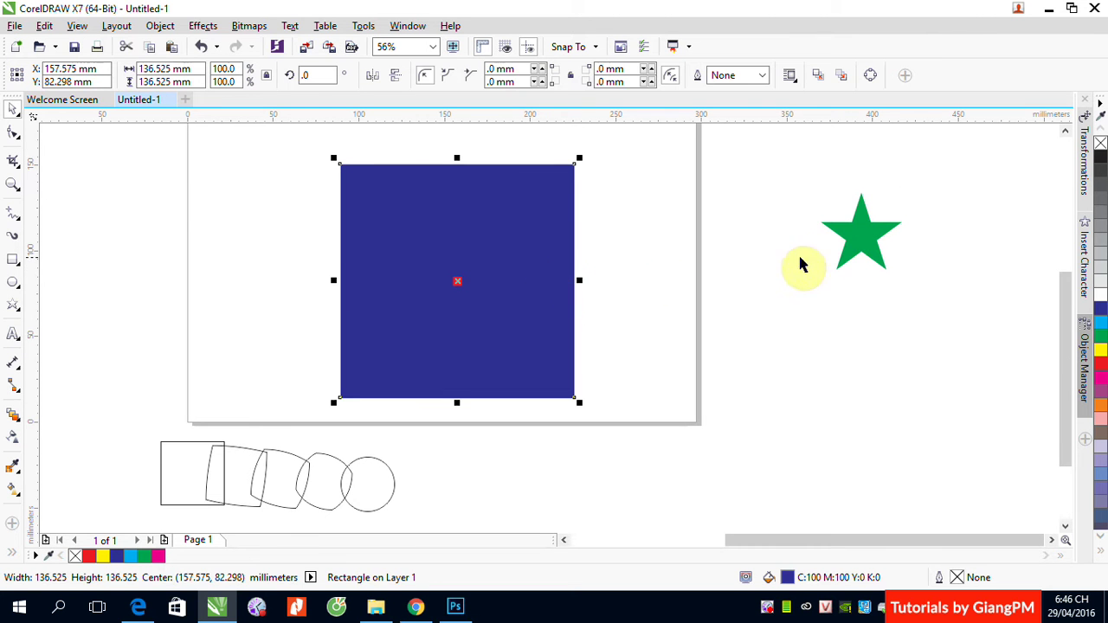
click(853, 248)
click(532, 285)
Delete all objects from the drawing
drag(99, 147, 941, 525)
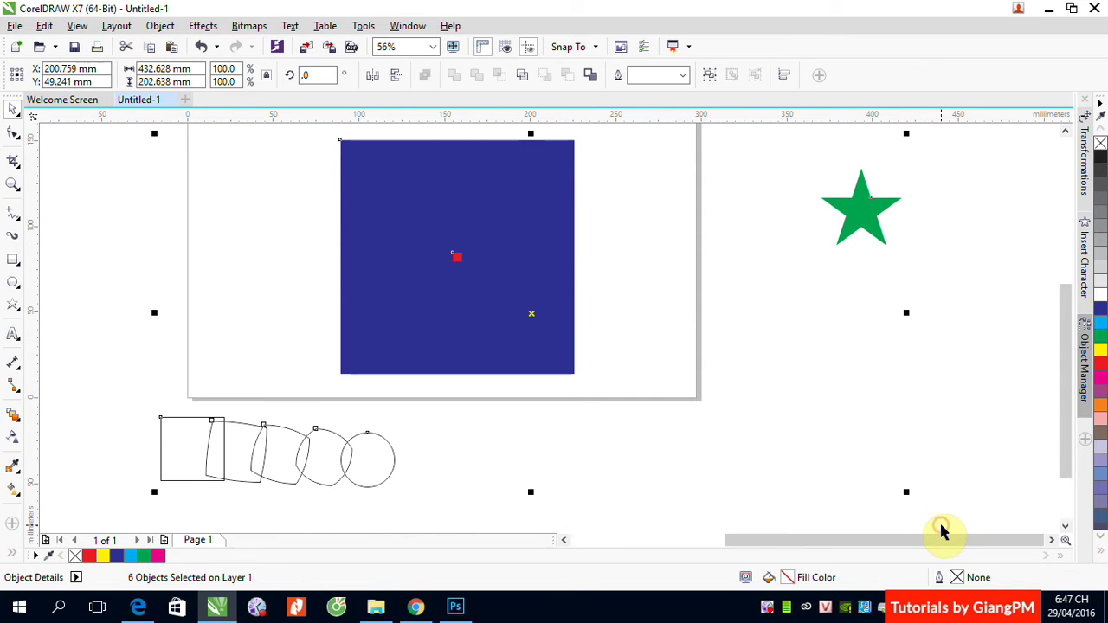
key(Delete)
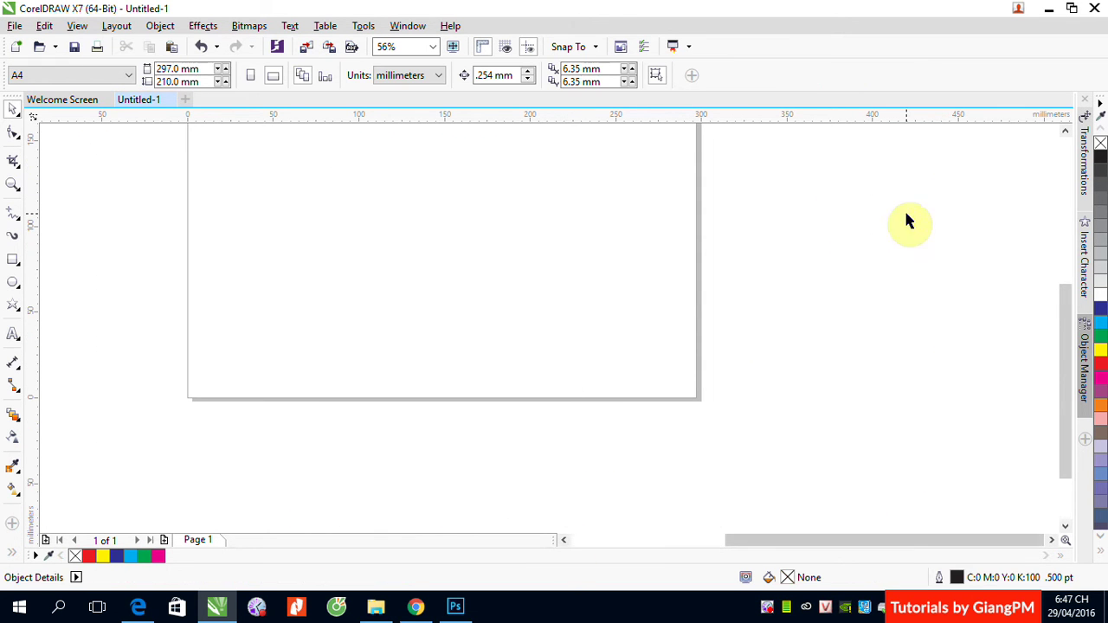
click(1065, 130)
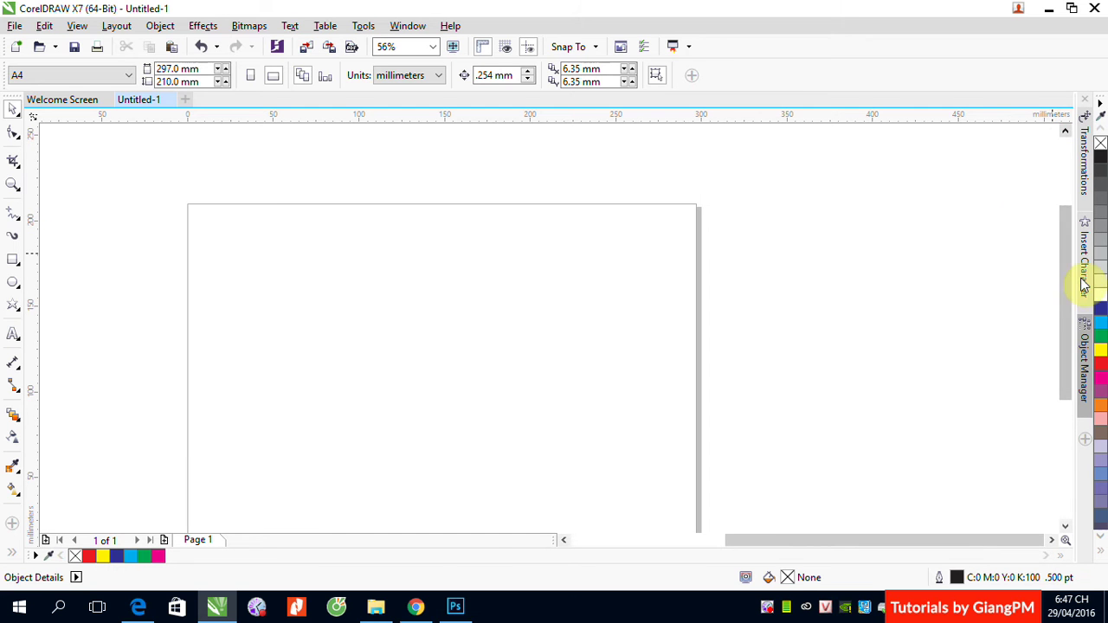
drag(1064, 278, 1071, 294)
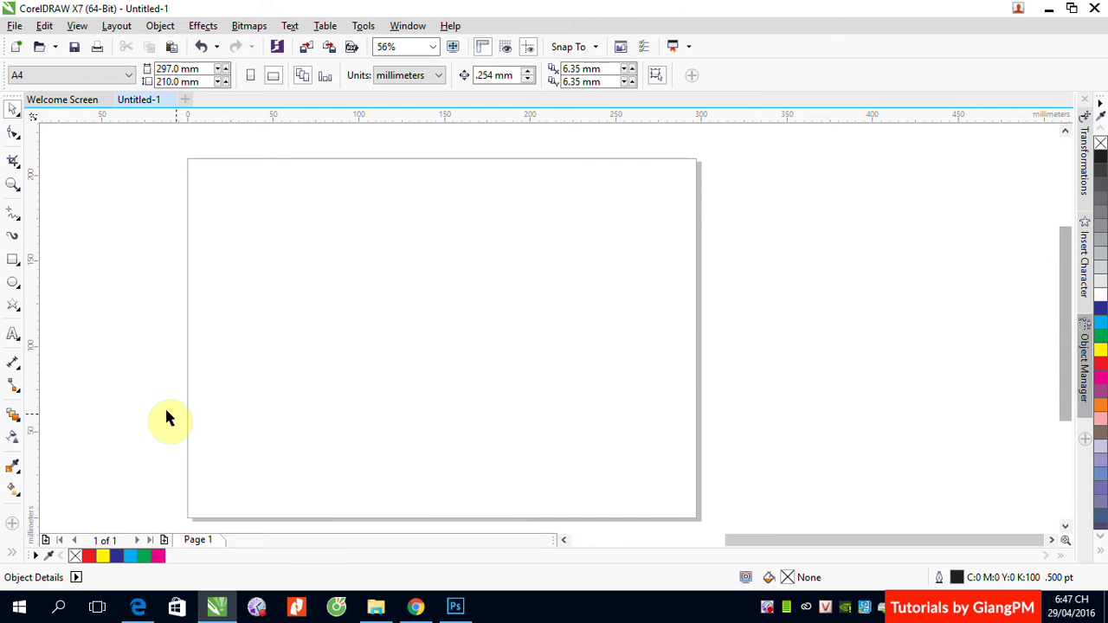
Draw two five-pointed stars at opposite sides of the page's upper area, the right one about 26 × 25 mm
click(13, 305)
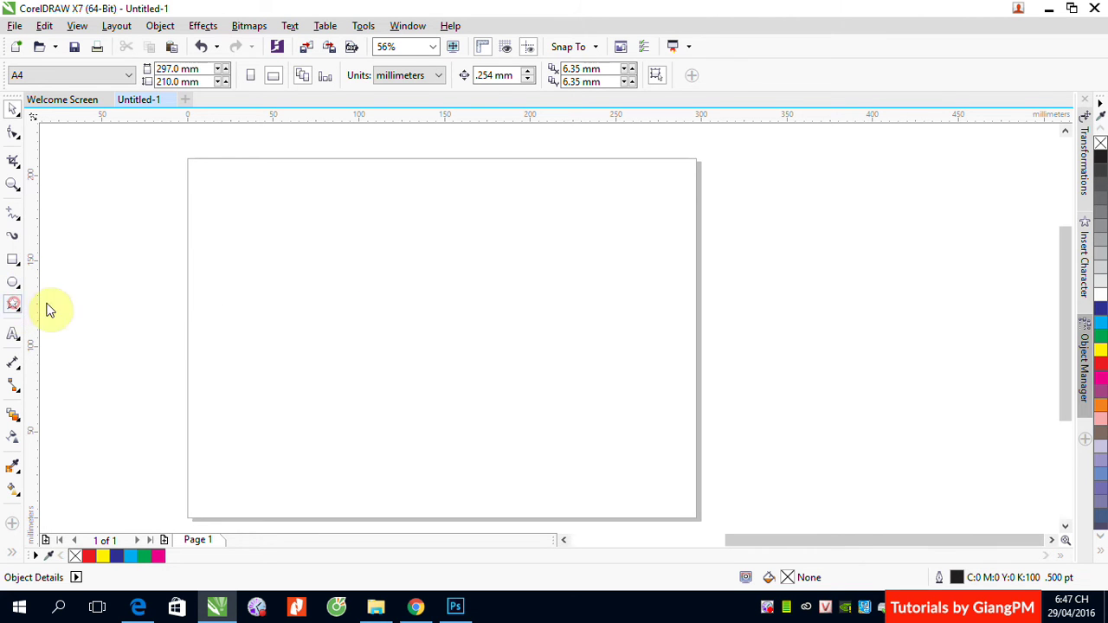
click(44, 309)
drag(227, 216, 269, 246)
drag(647, 223, 692, 265)
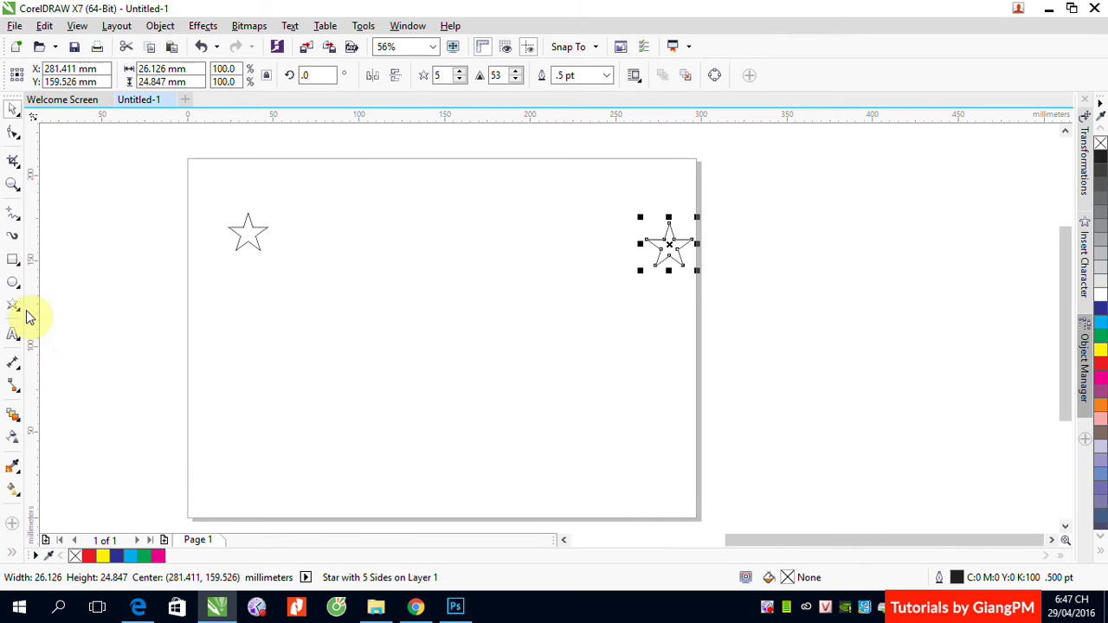
Blend the left star into the right star with 3 steps
click(13, 415)
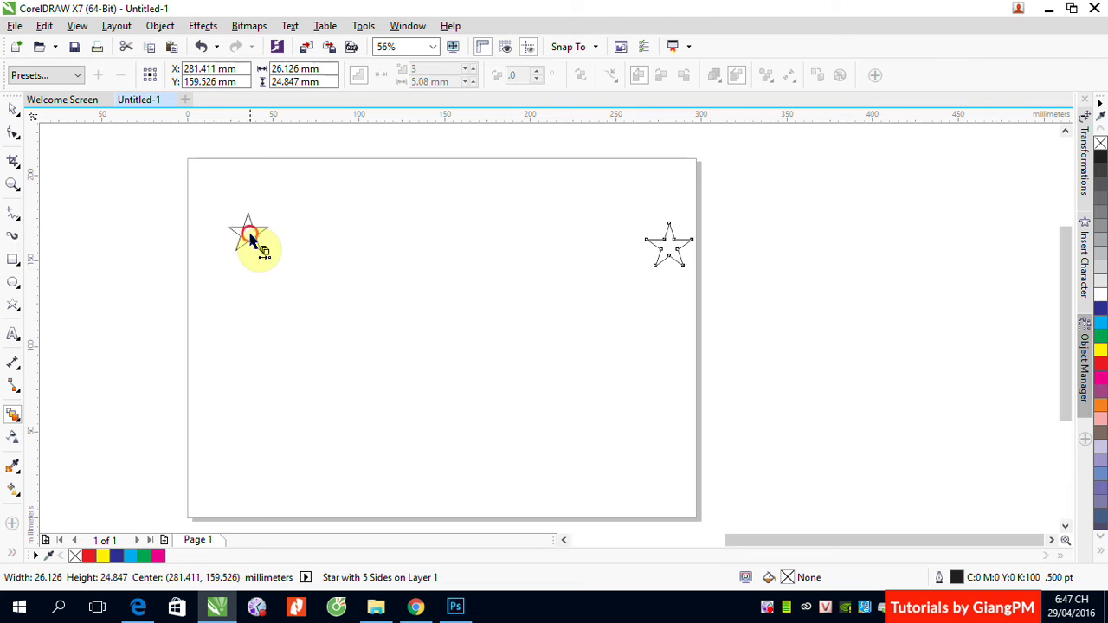
drag(253, 238, 660, 249)
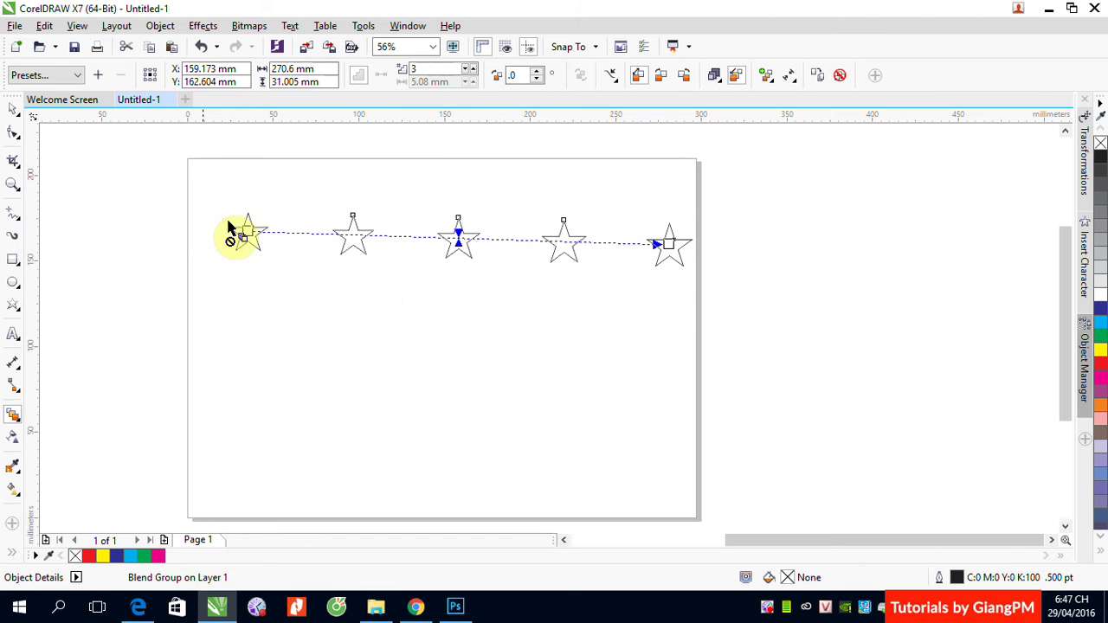
click(13, 113)
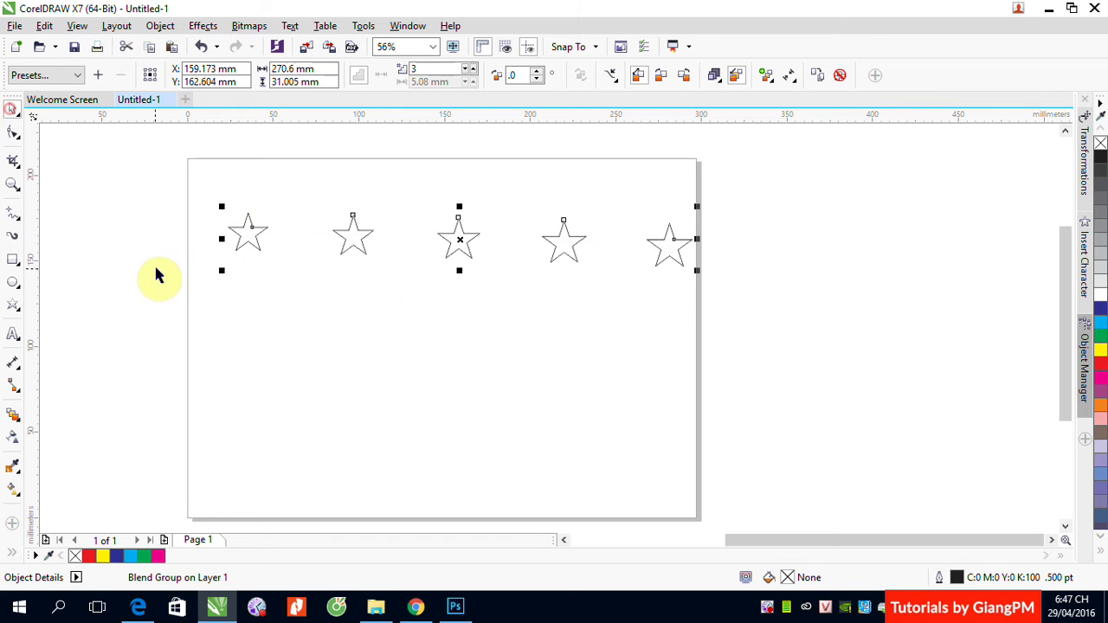
Draw a circle about 84 mm in diameter below the star blend
click(13, 282)
mouse_move(408, 340)
mouse_down()
mouse_move(603, 470)
mouse_move(553, 433)
mouse_up()
click(13, 110)
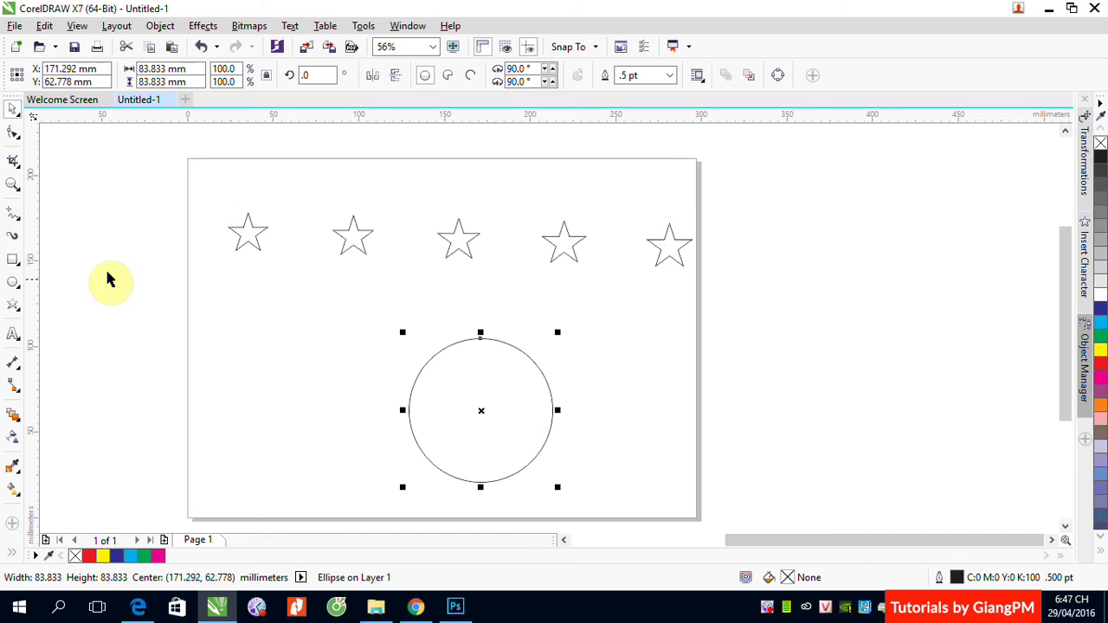
Draw an S-shaped three-node Pen curve about 431 × 43 mm between the stars and the circle, extending beyond the page's right edge
click(13, 215)
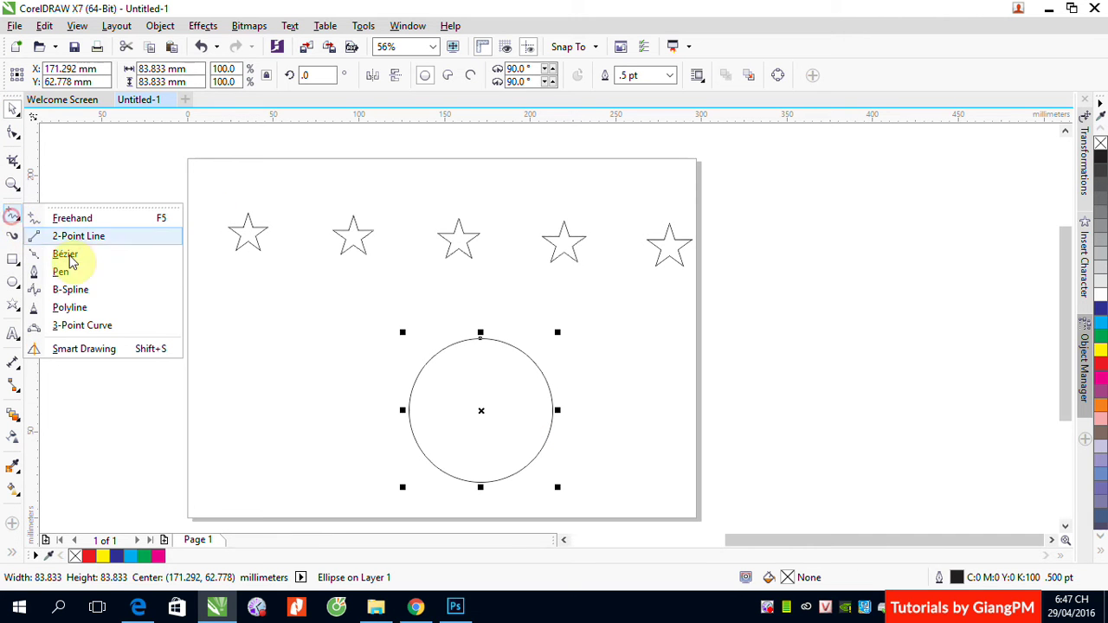
click(63, 273)
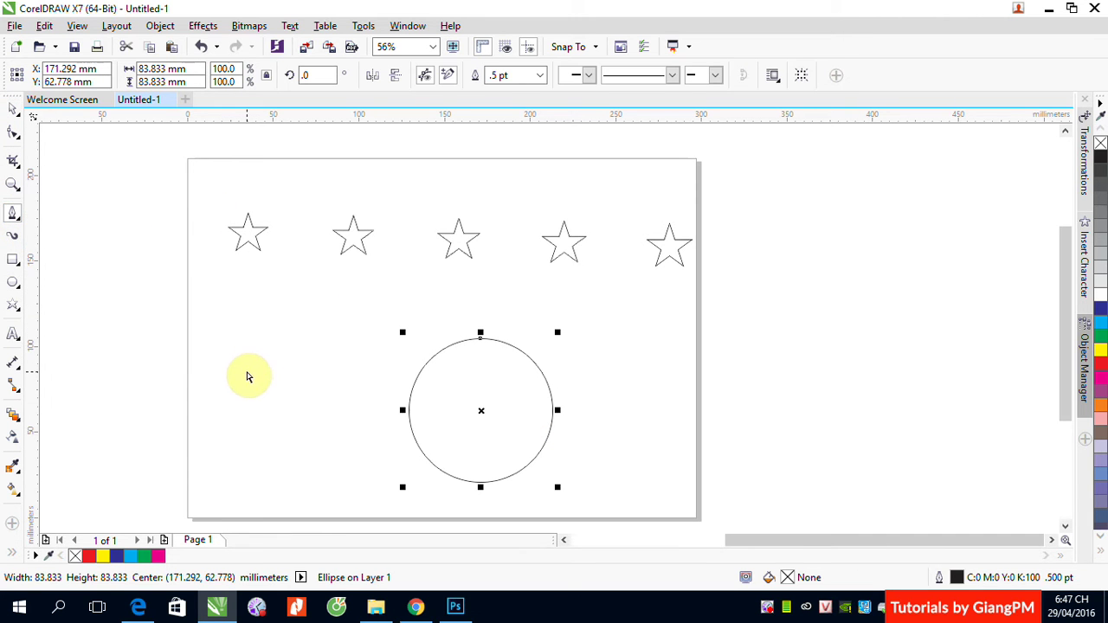
click(242, 359)
drag(611, 326, 855, 416)
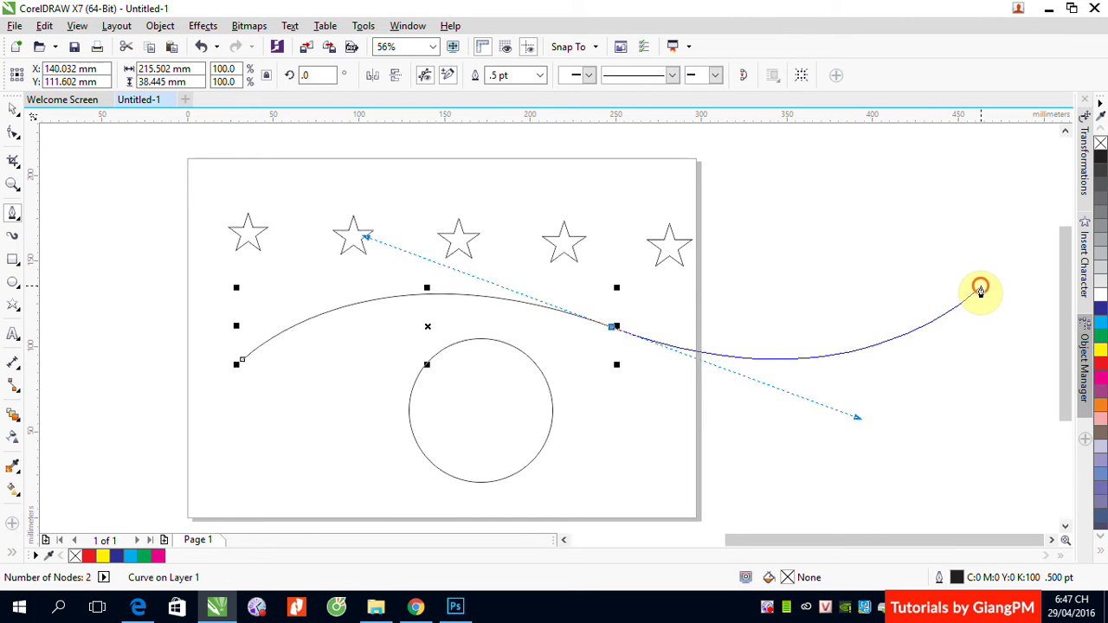
double_click(981, 291)
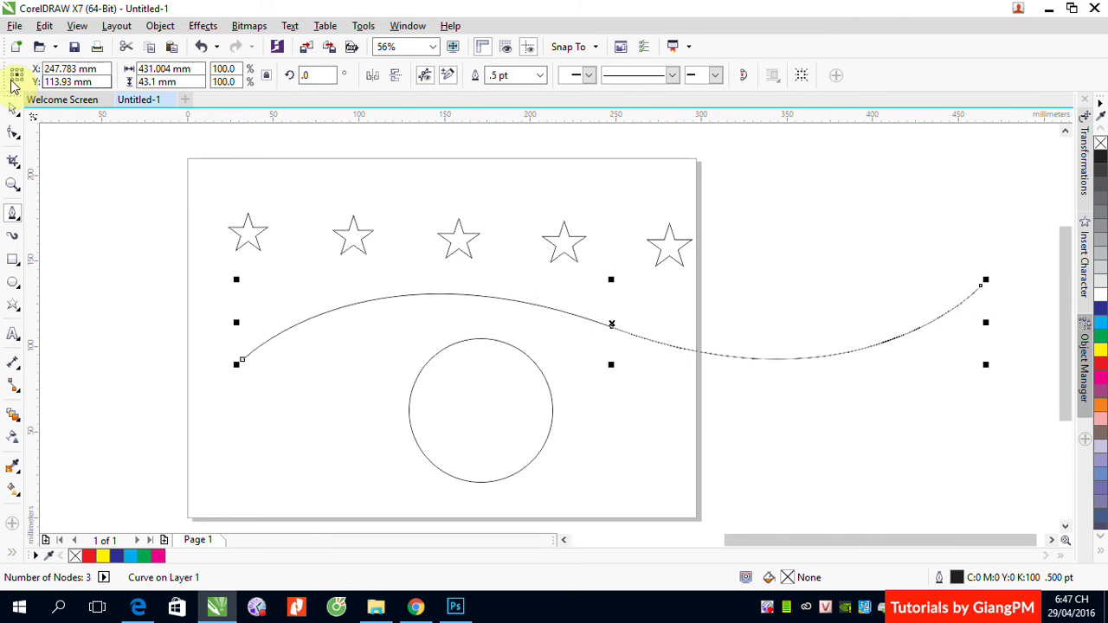
click(13, 110)
Place a copy of the star blend above the original, offset to the right
click(494, 248)
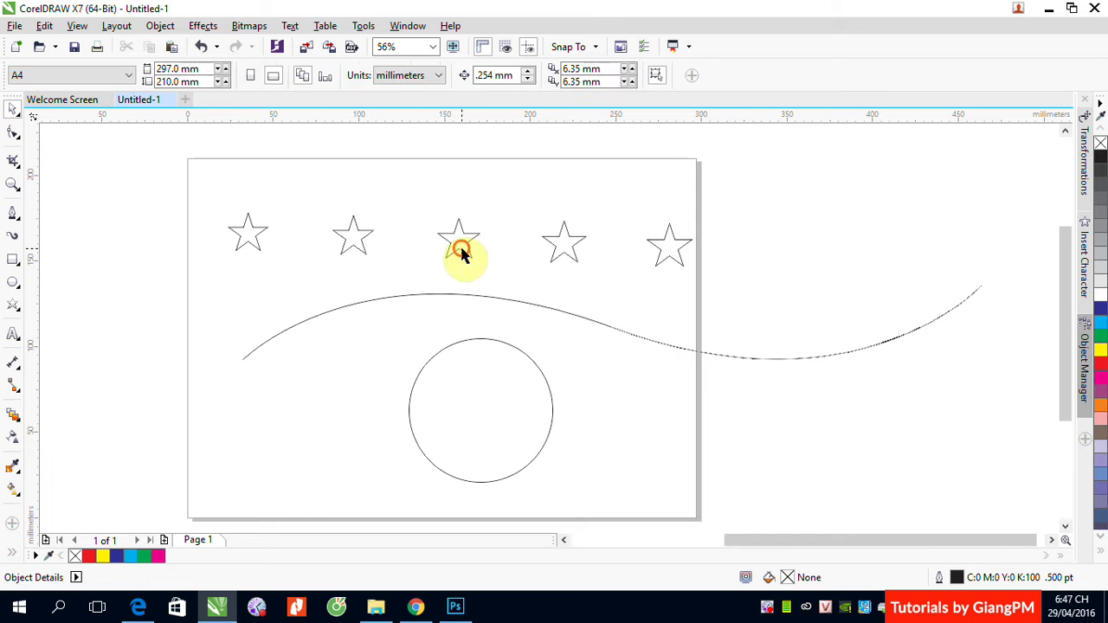
click(460, 247)
drag(470, 248, 575, 178)
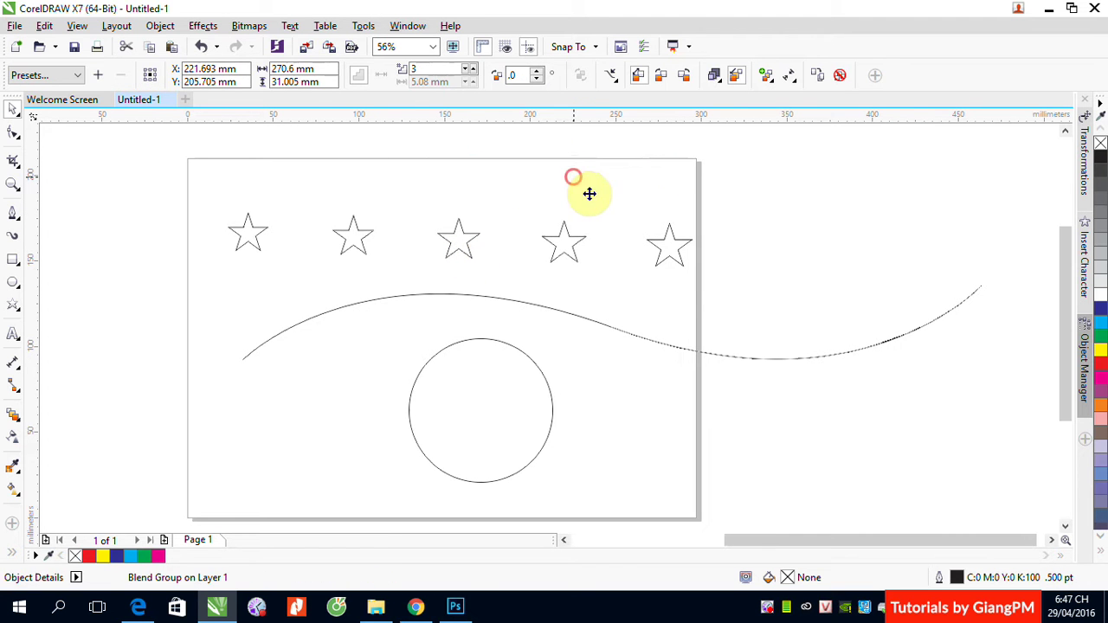
click(871, 250)
click(675, 261)
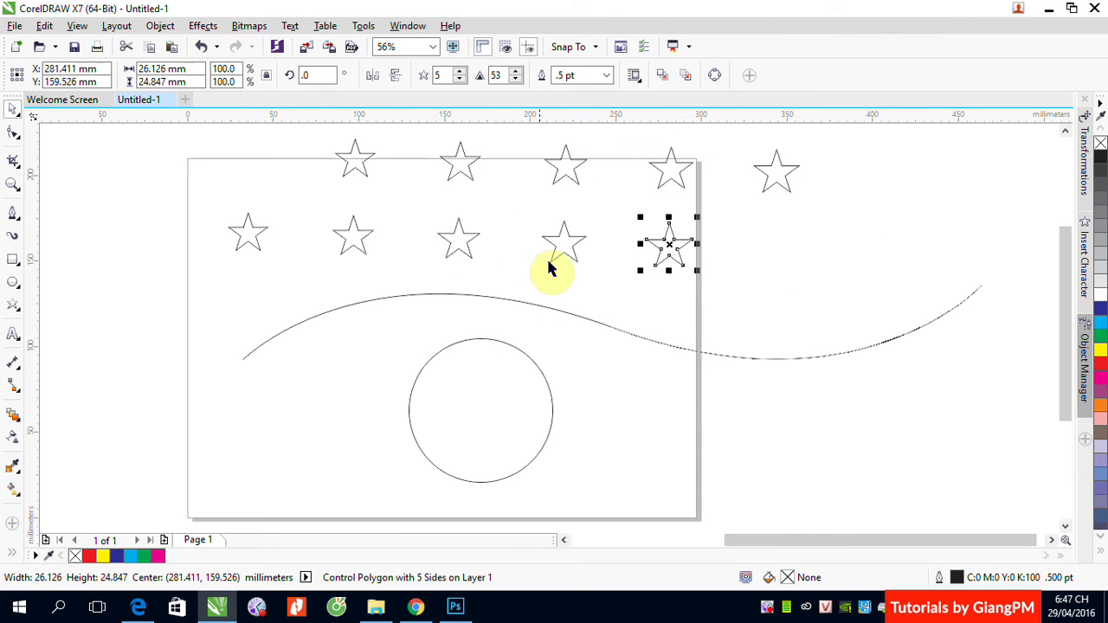
click(561, 258)
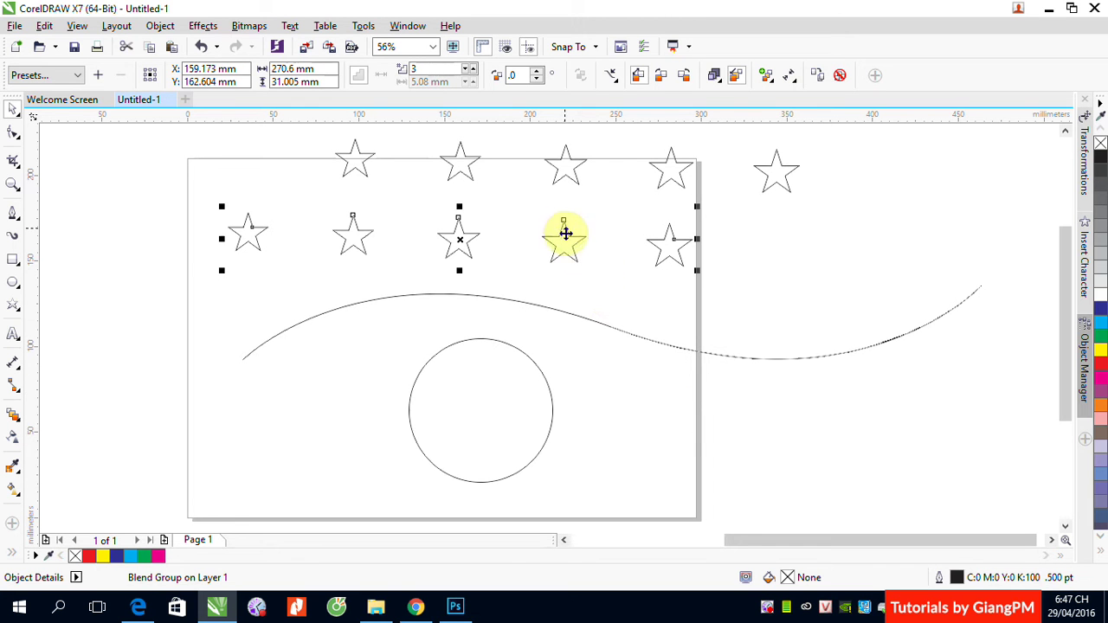
shift+click(563, 321)
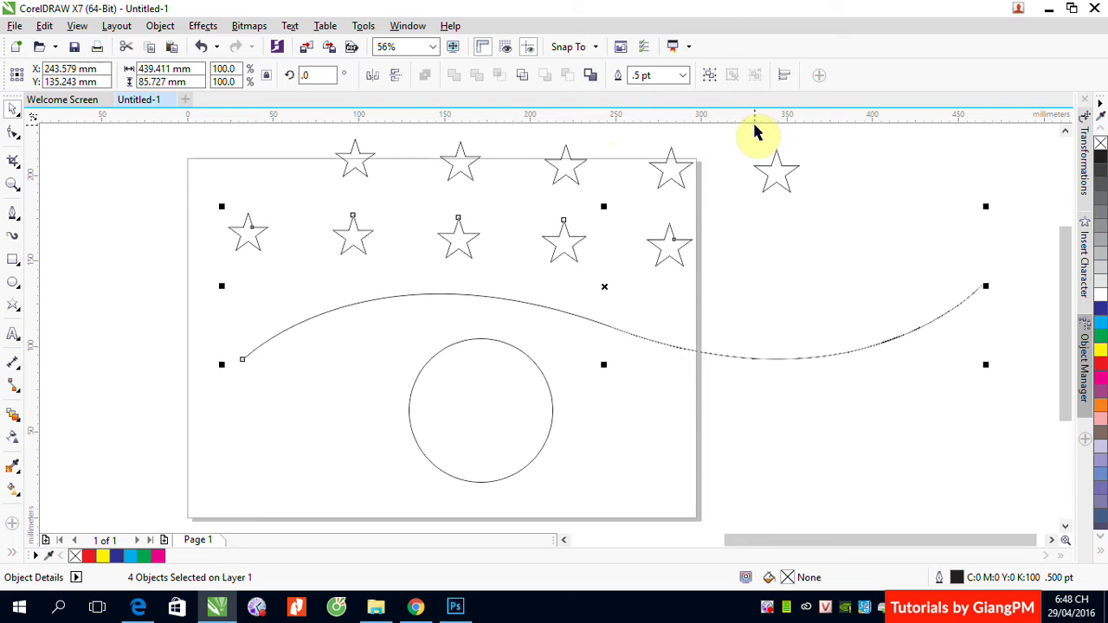
click(797, 216)
Attach the lower star blend to the S-shaped curve as its new path
click(559, 252)
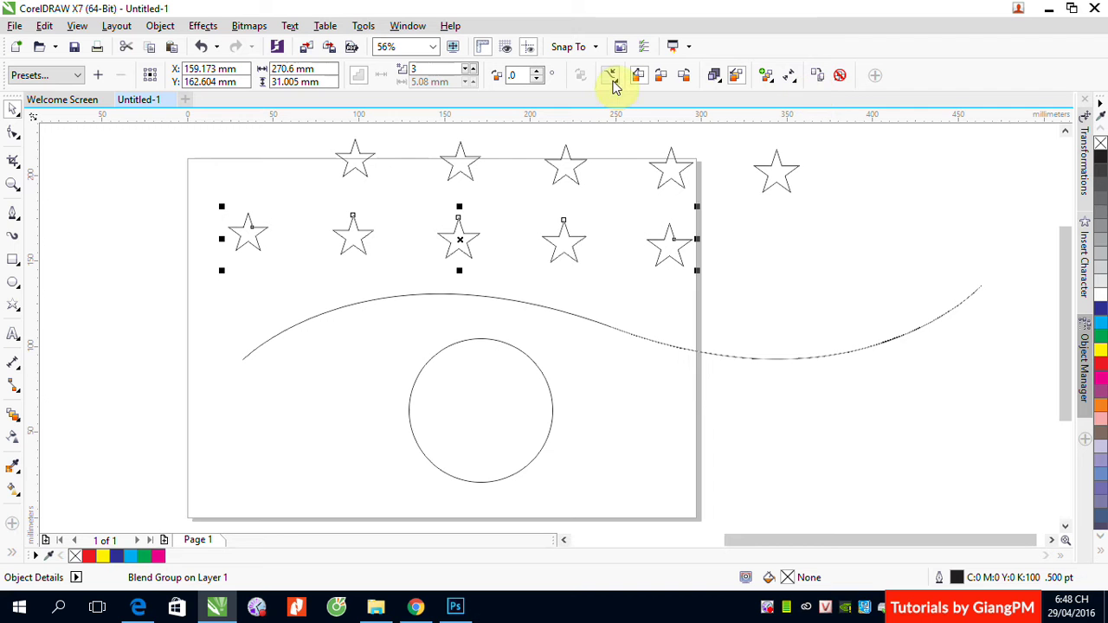
click(611, 77)
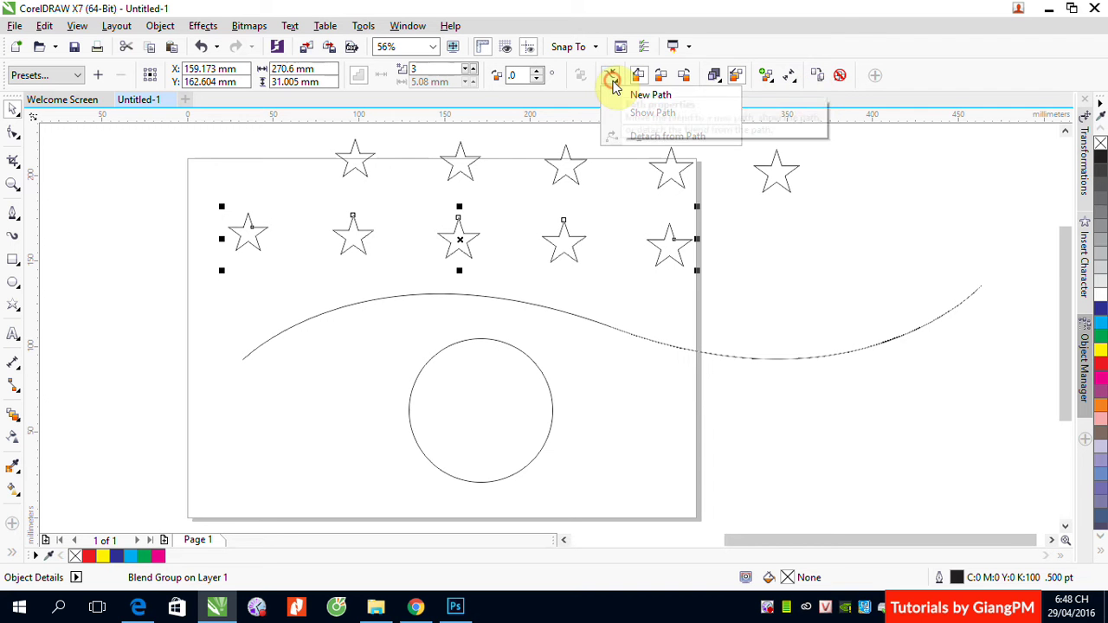
click(644, 106)
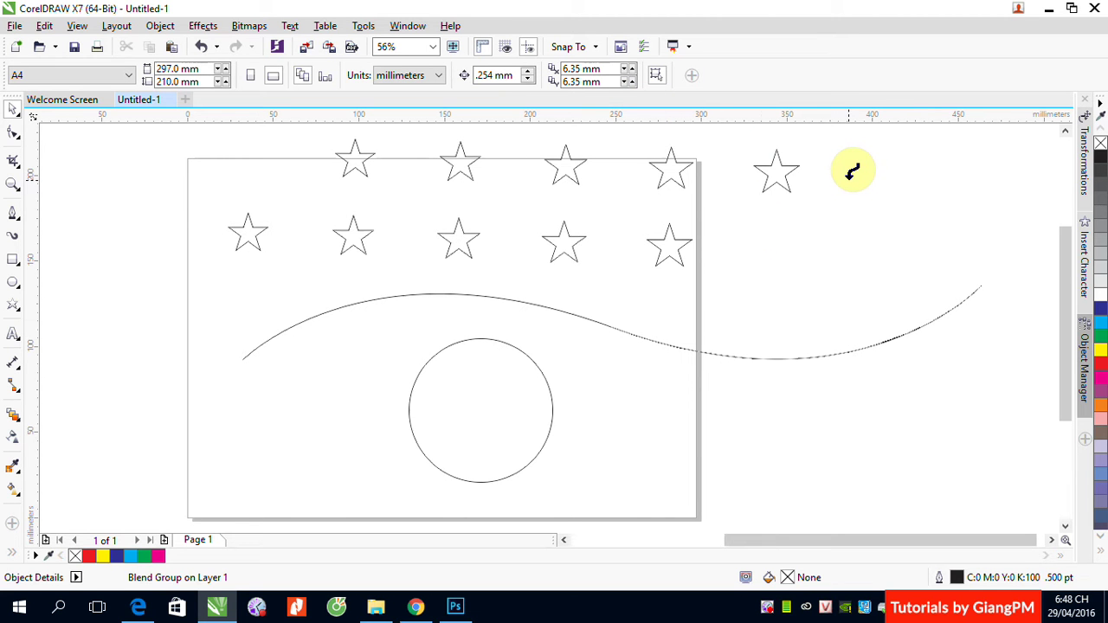
click(644, 331)
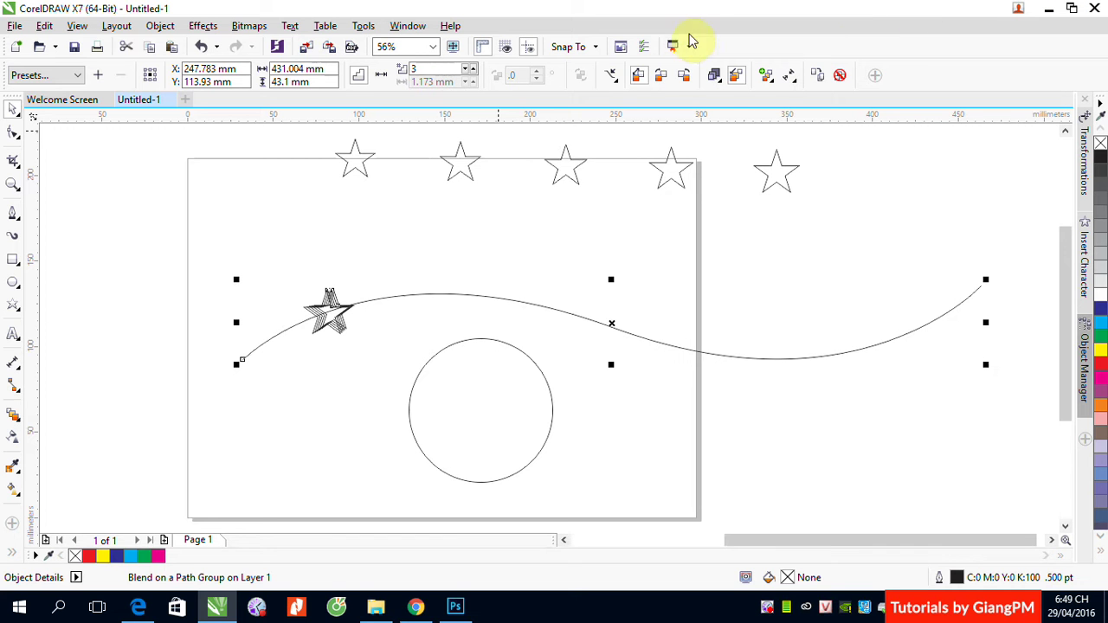
Spread the star blend along the full length of the S-shaped curve
click(766, 77)
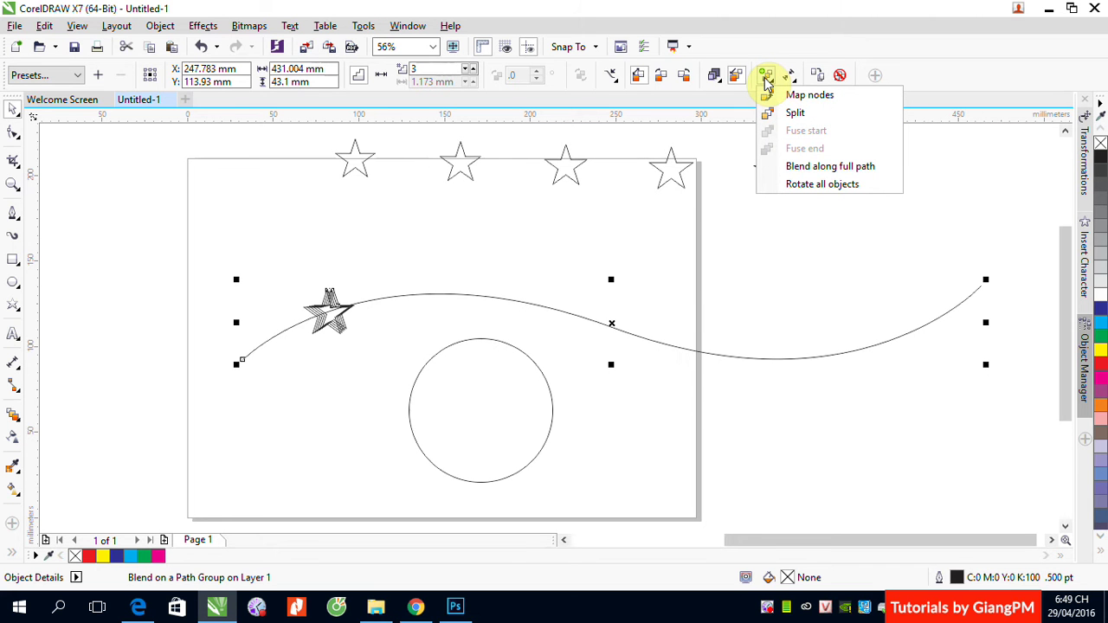
click(852, 171)
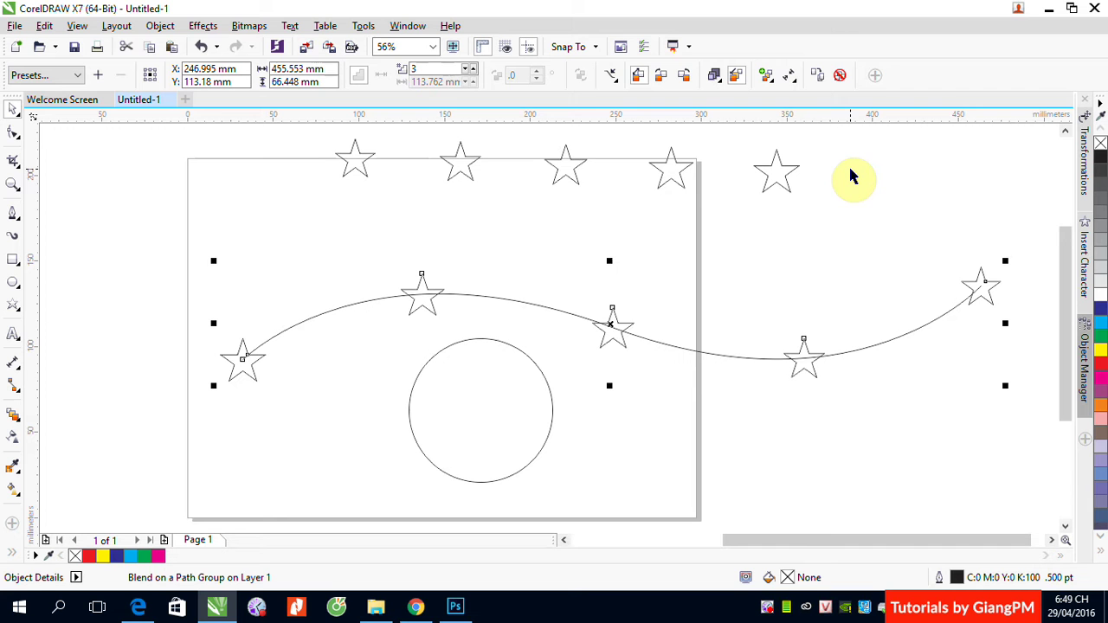
Try to attach the straight star blend to the circle and spread it along the full path, and undo the attempt
click(563, 174)
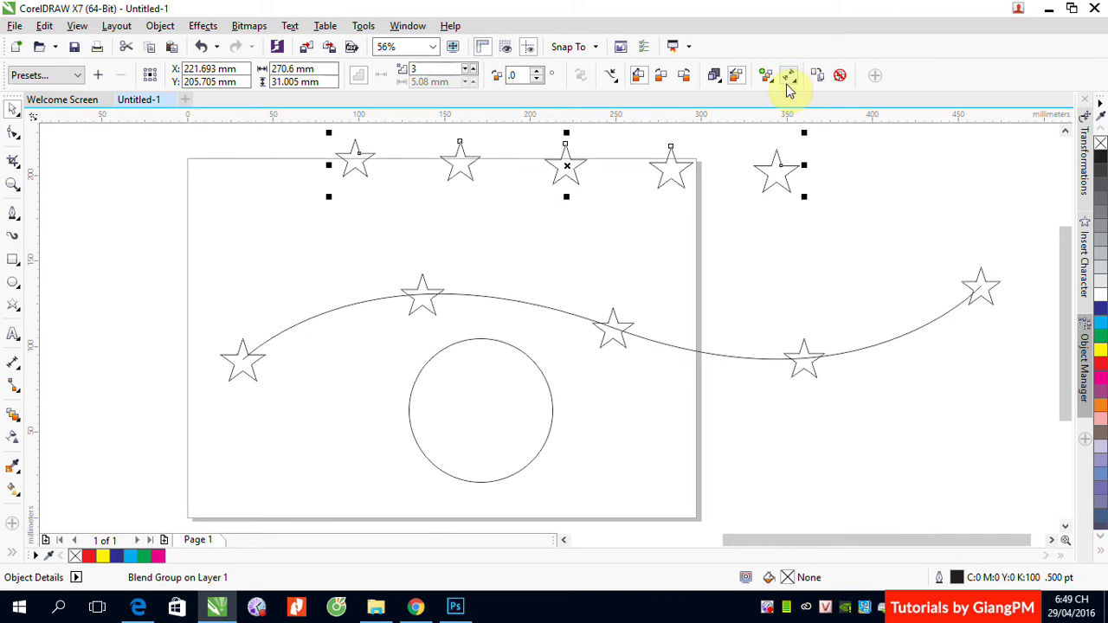
click(614, 80)
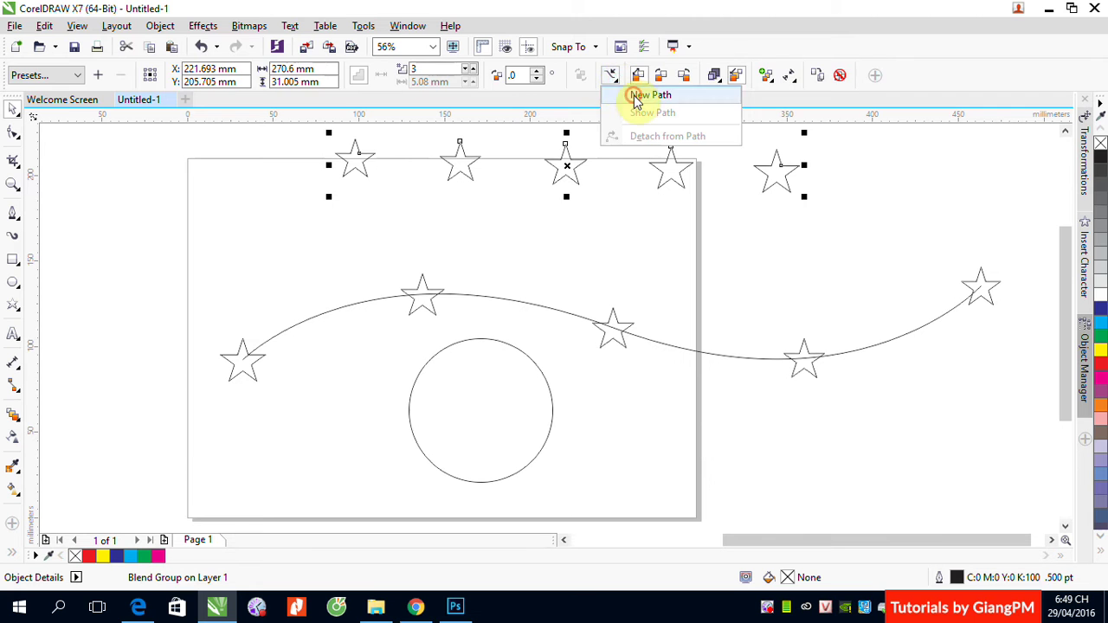
click(634, 95)
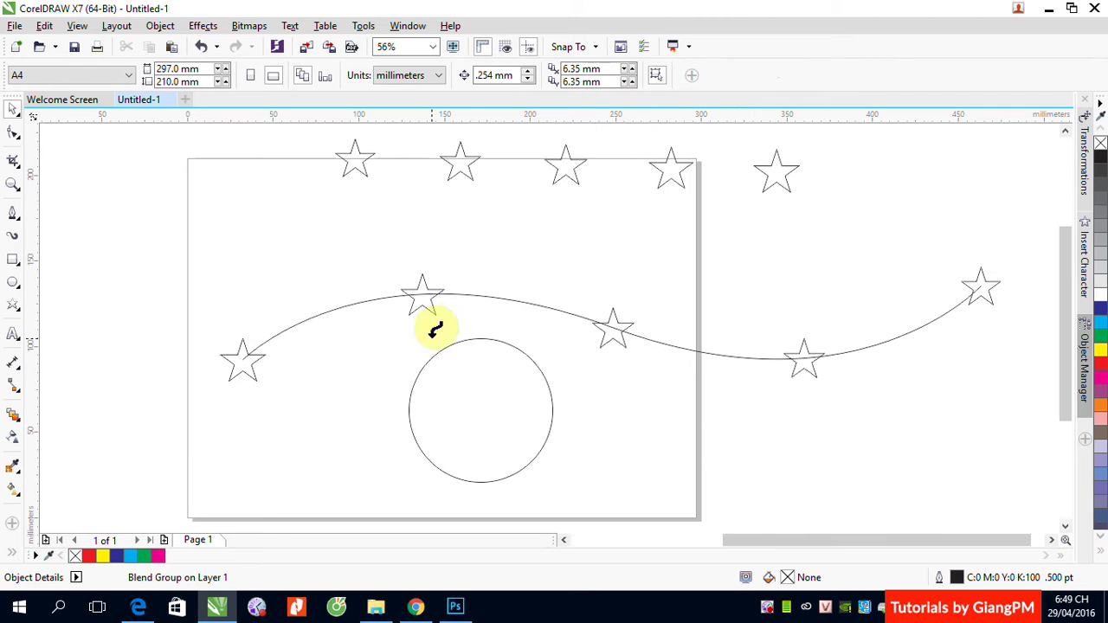
click(479, 338)
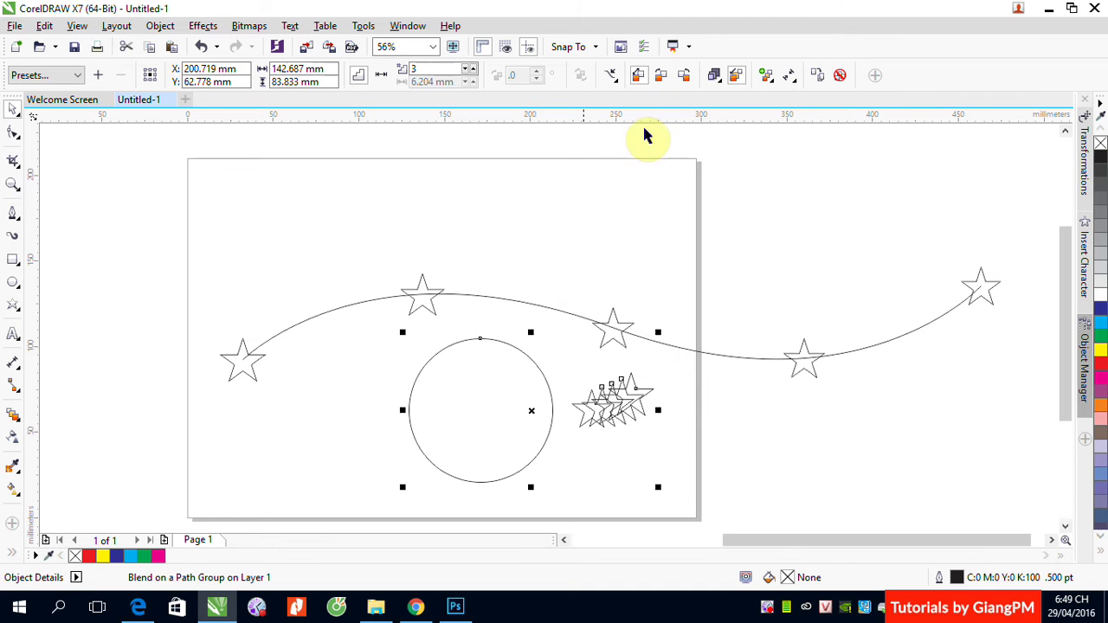
click(766, 77)
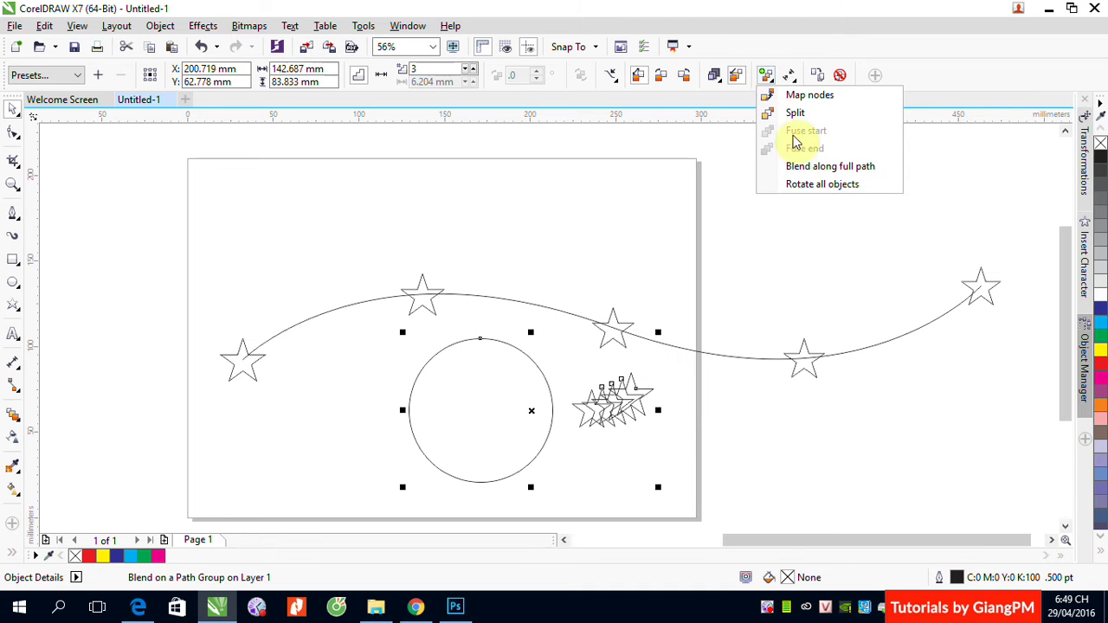
click(800, 166)
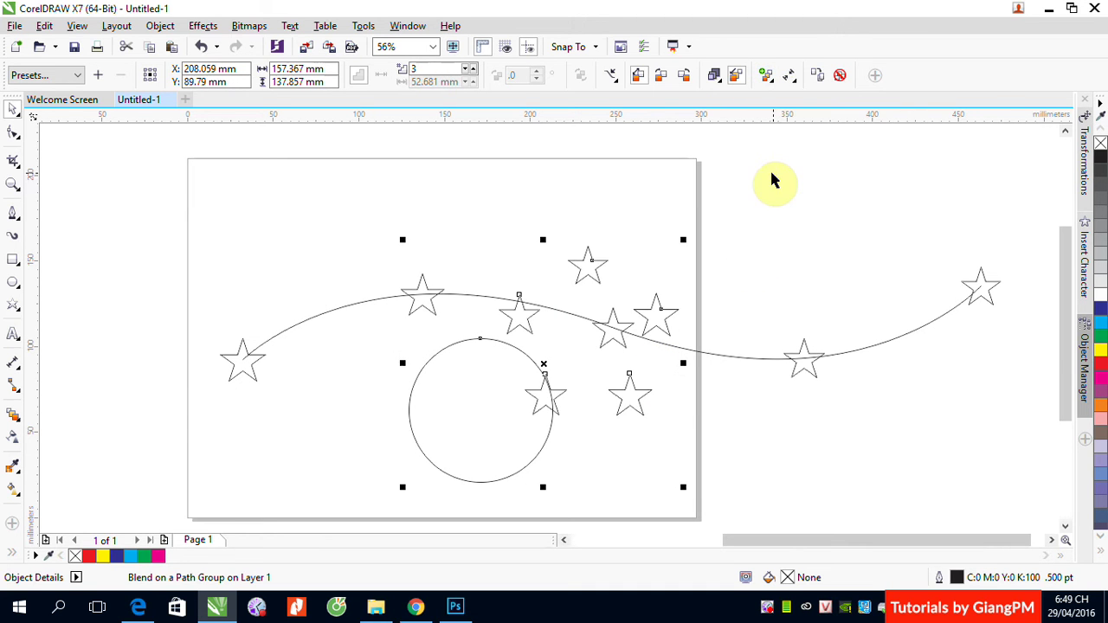
key(ctrl+z)
key(ctrl+z)
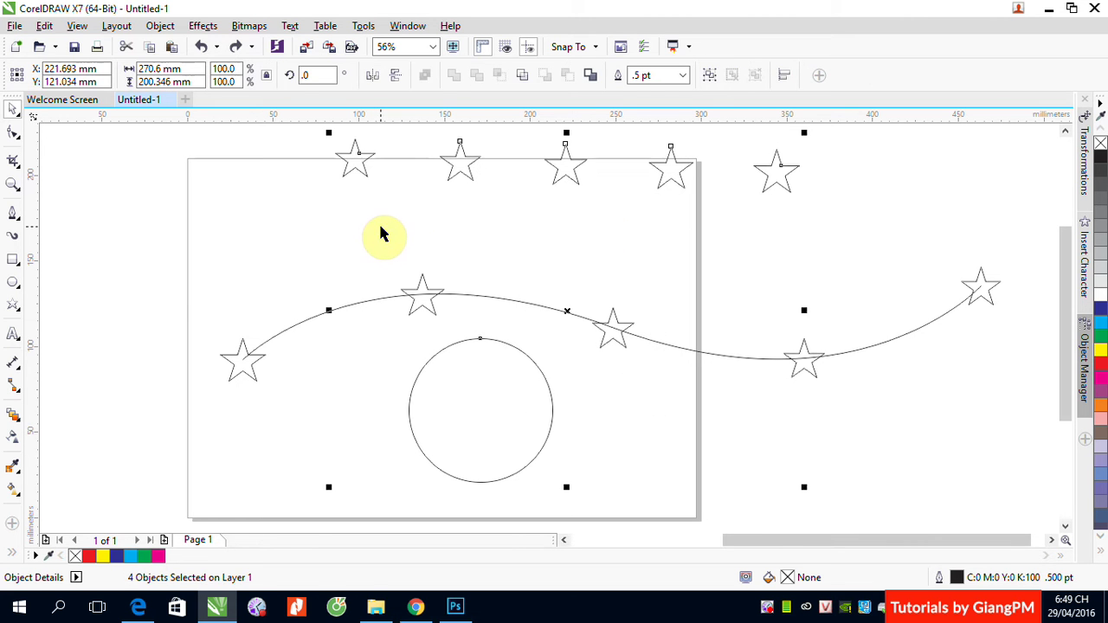
click(821, 277)
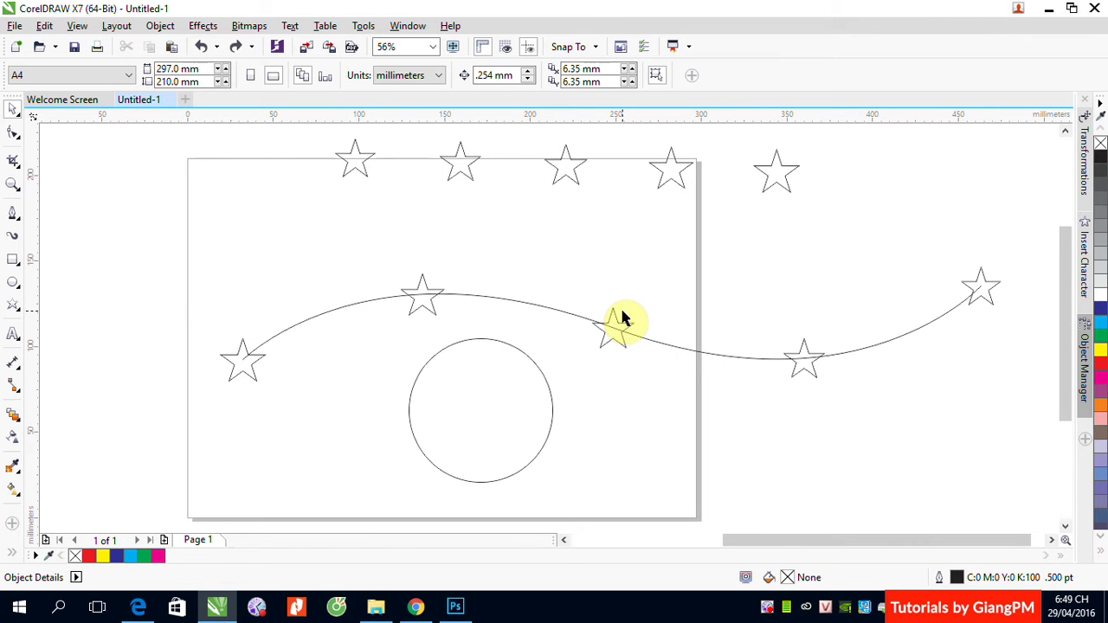
Move the S-curve star blend above the page and the straight star blend onto the page just above the circle
scroll(622, 318, down, 2)
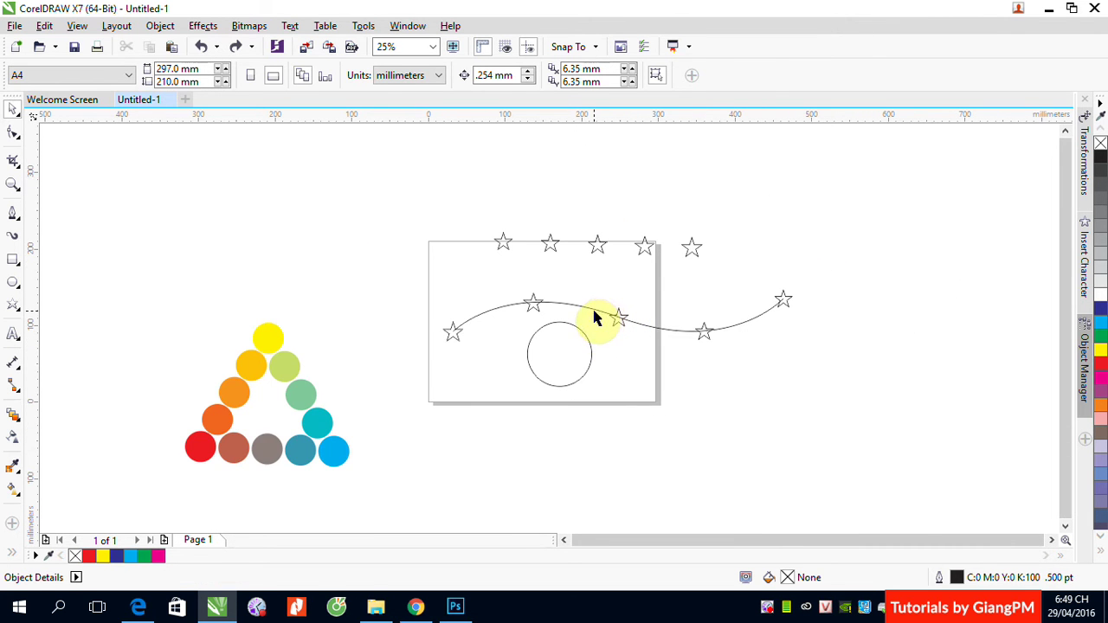
drag(593, 319, 572, 179)
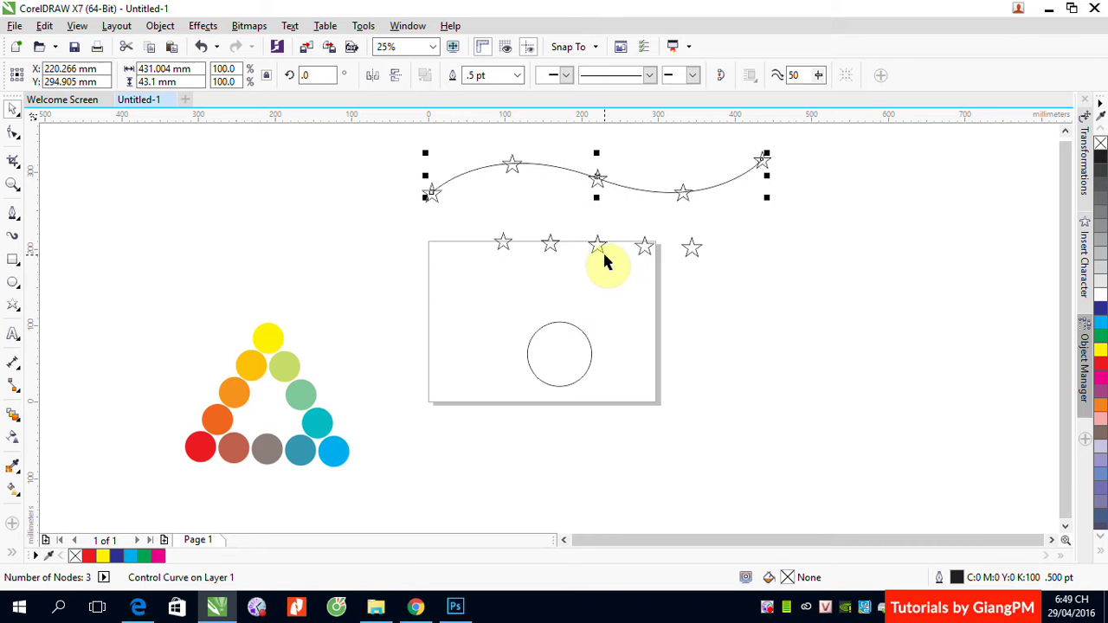
drag(605, 261, 558, 294)
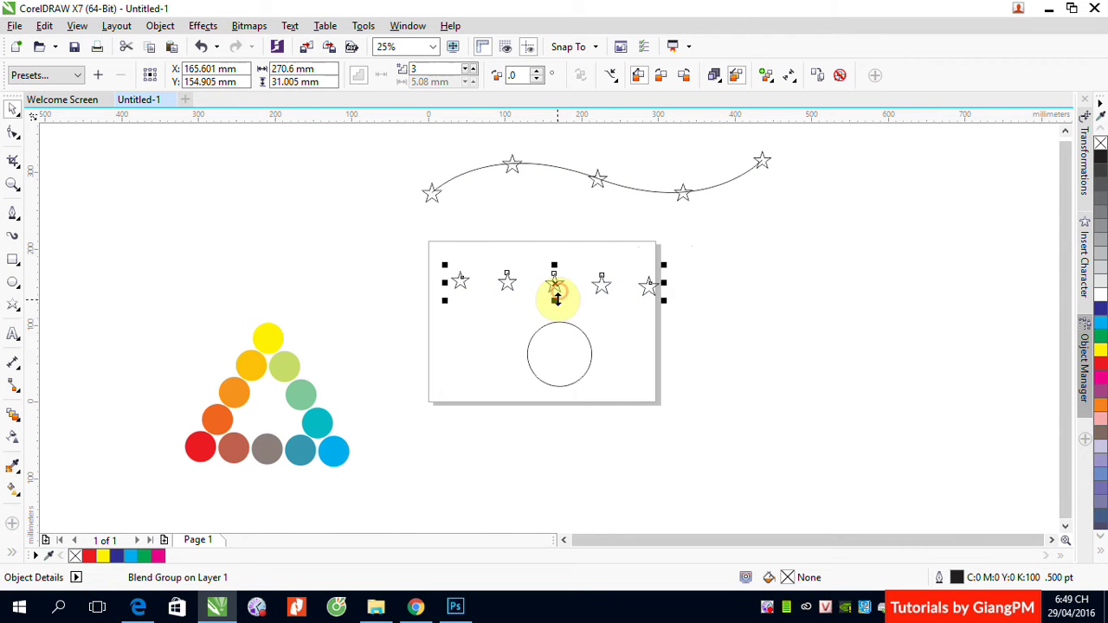
Attach the straight star blend to the circle as its new path and blend it along the full path
click(612, 77)
click(643, 97)
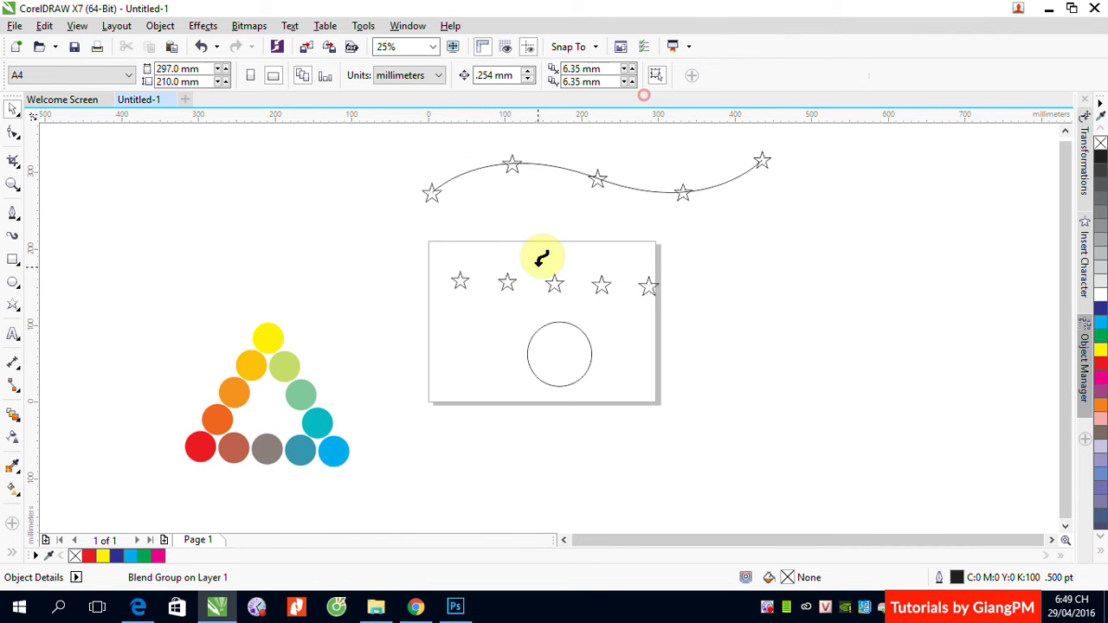
click(548, 325)
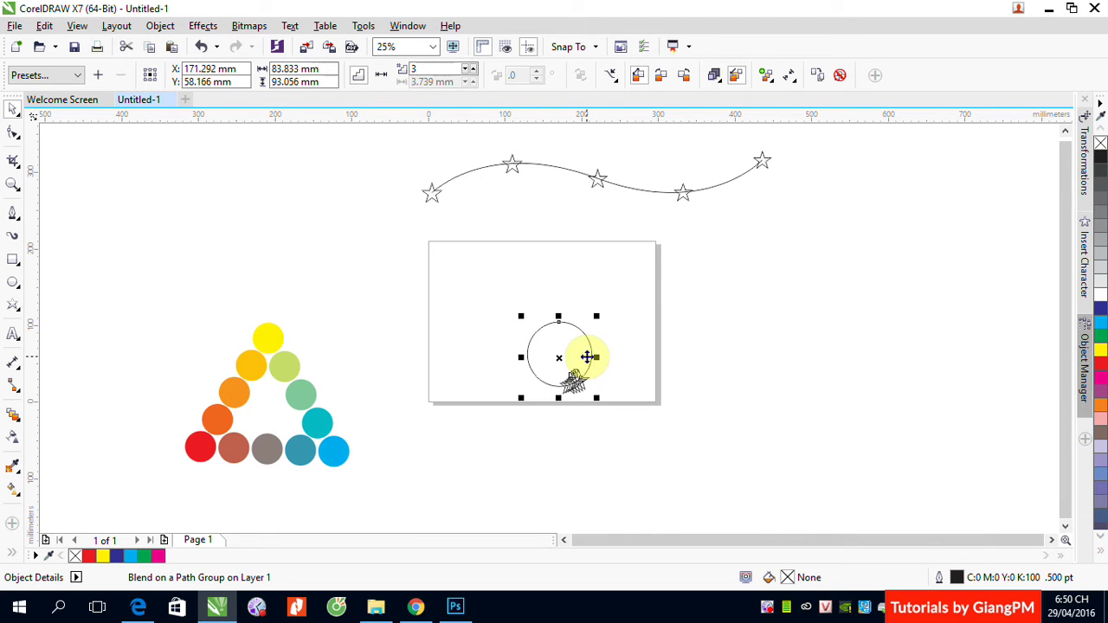
click(767, 76)
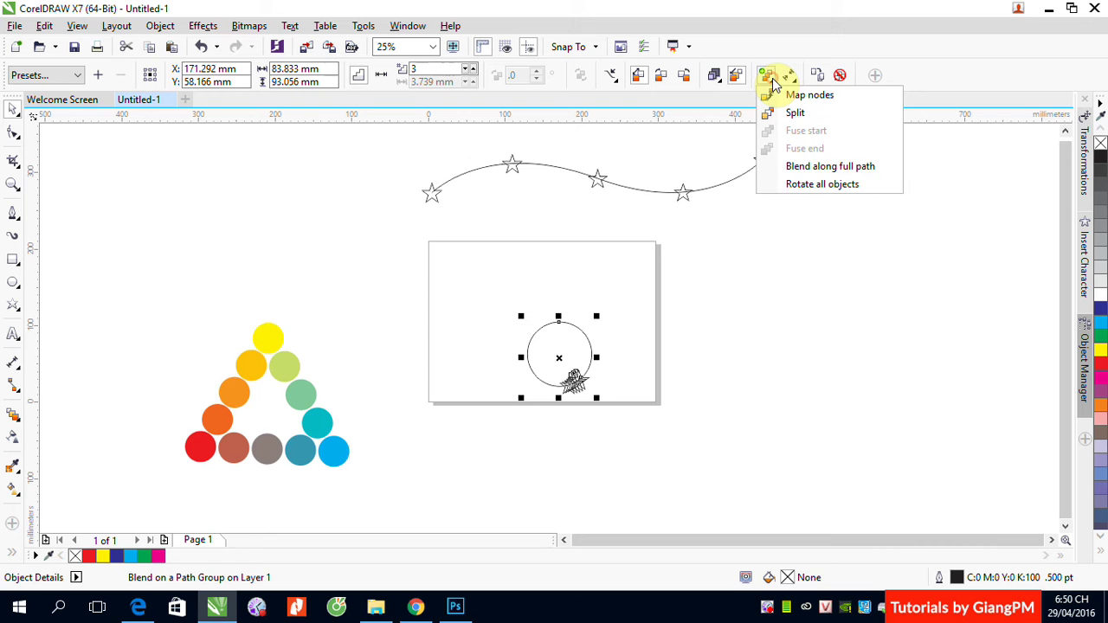
click(798, 166)
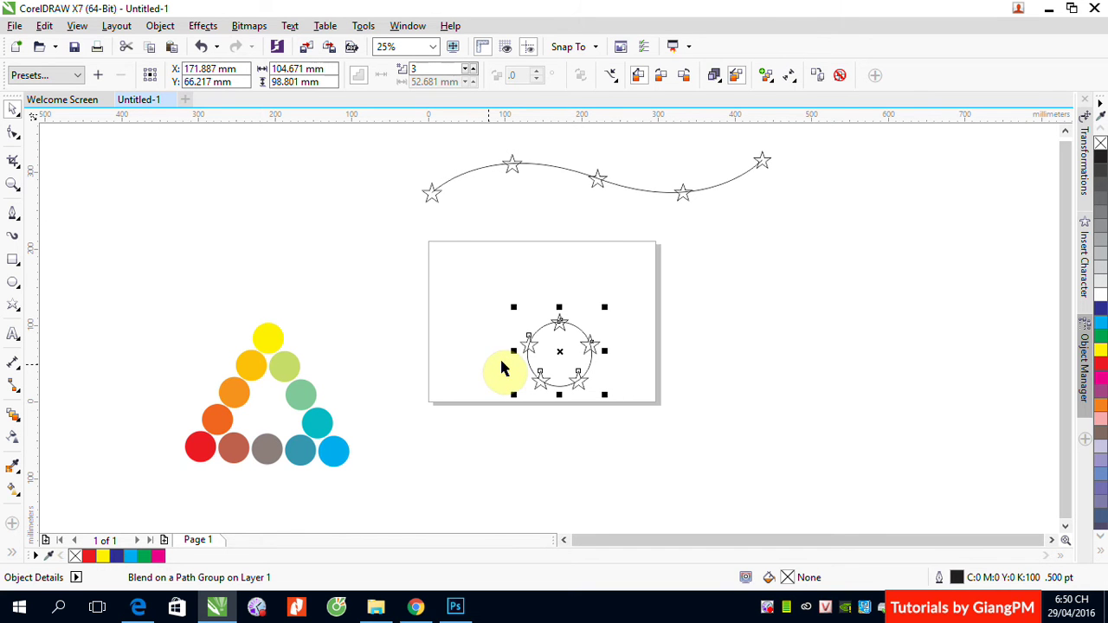
Rotate all intermediate objects of the circular star blend so they follow the circle's direction
click(767, 78)
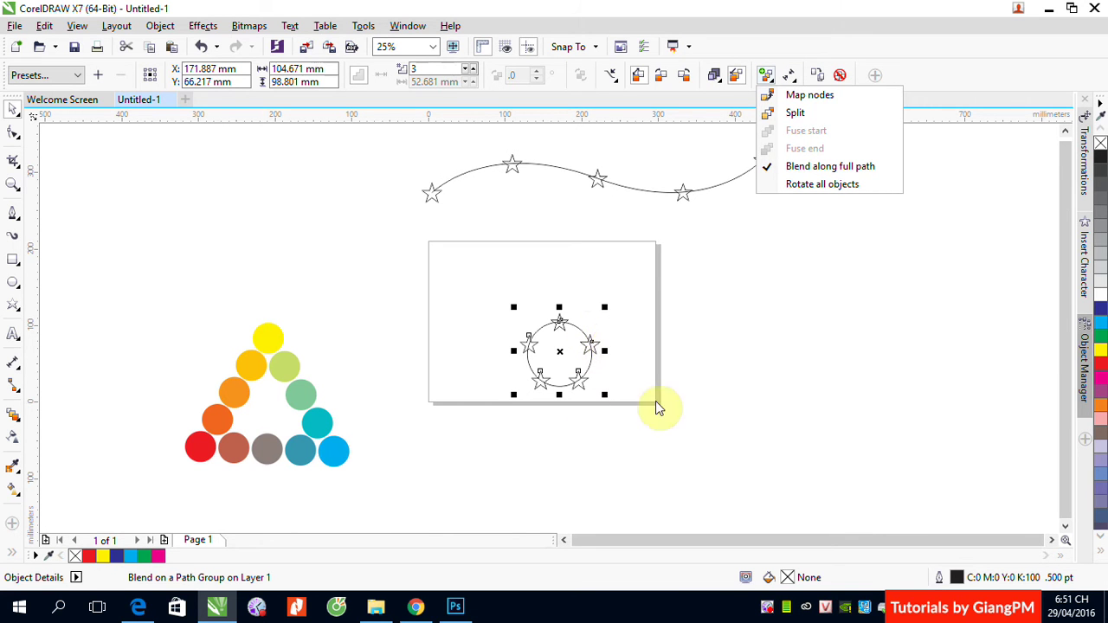
click(495, 294)
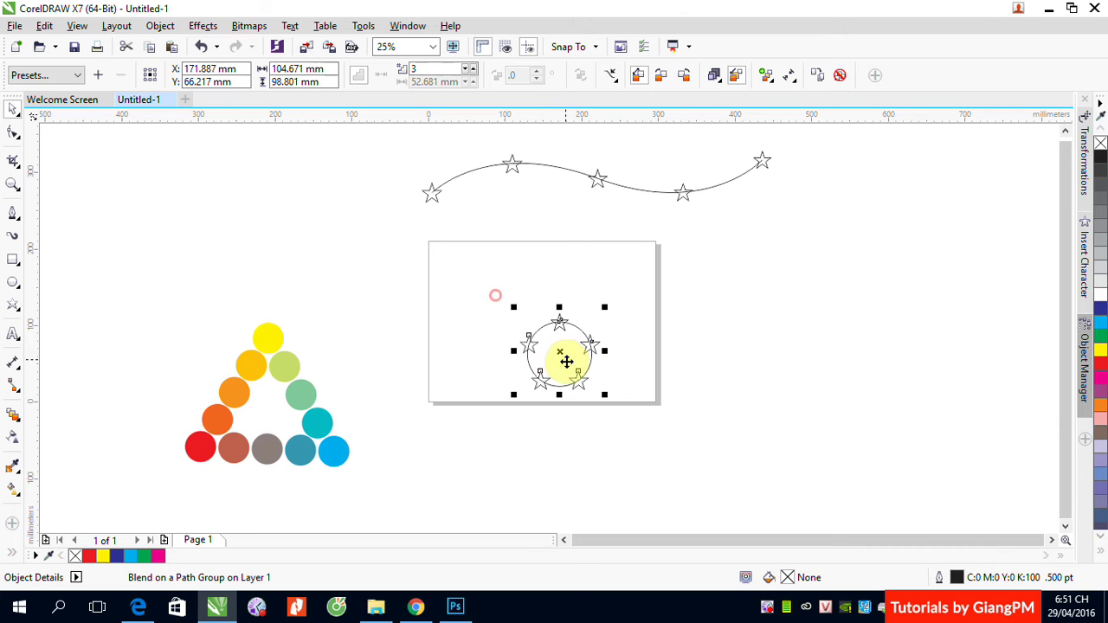
key(shift+F2)
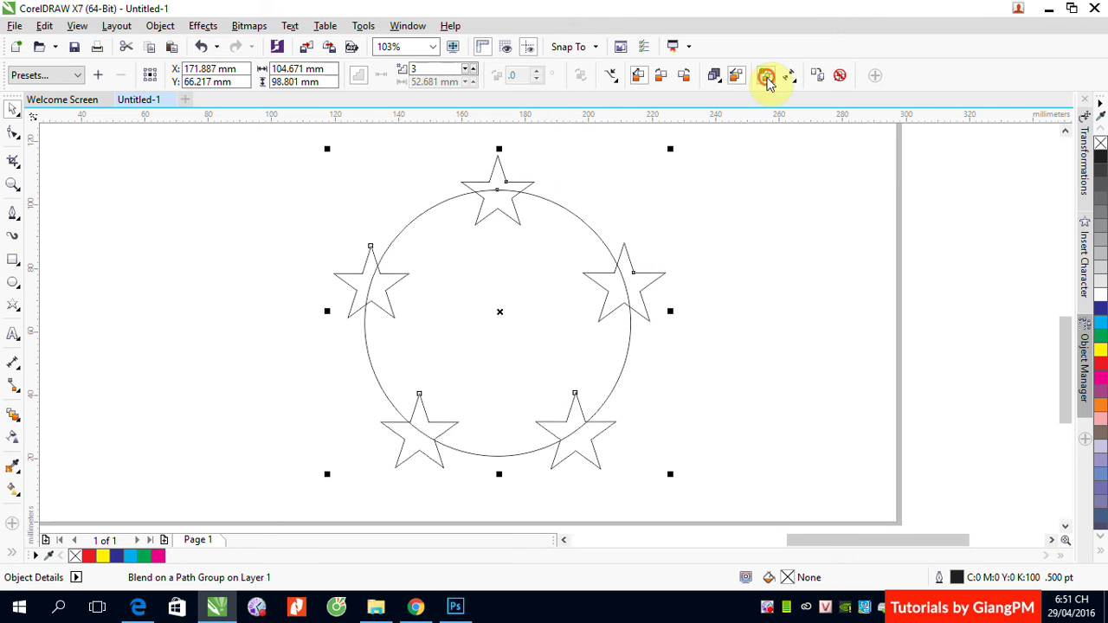
click(768, 78)
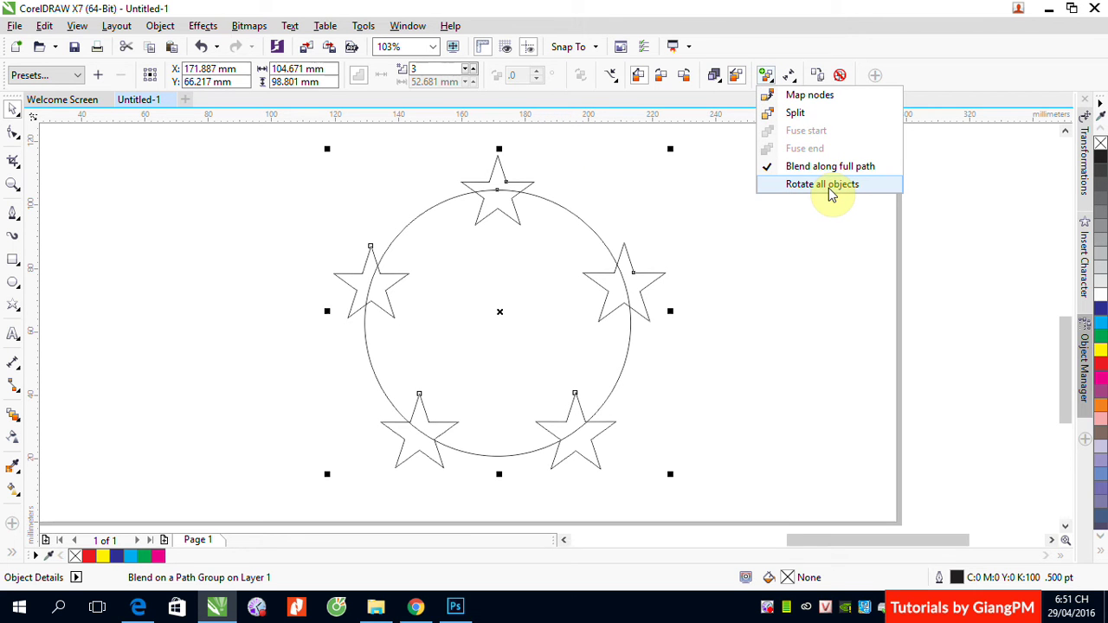
click(827, 186)
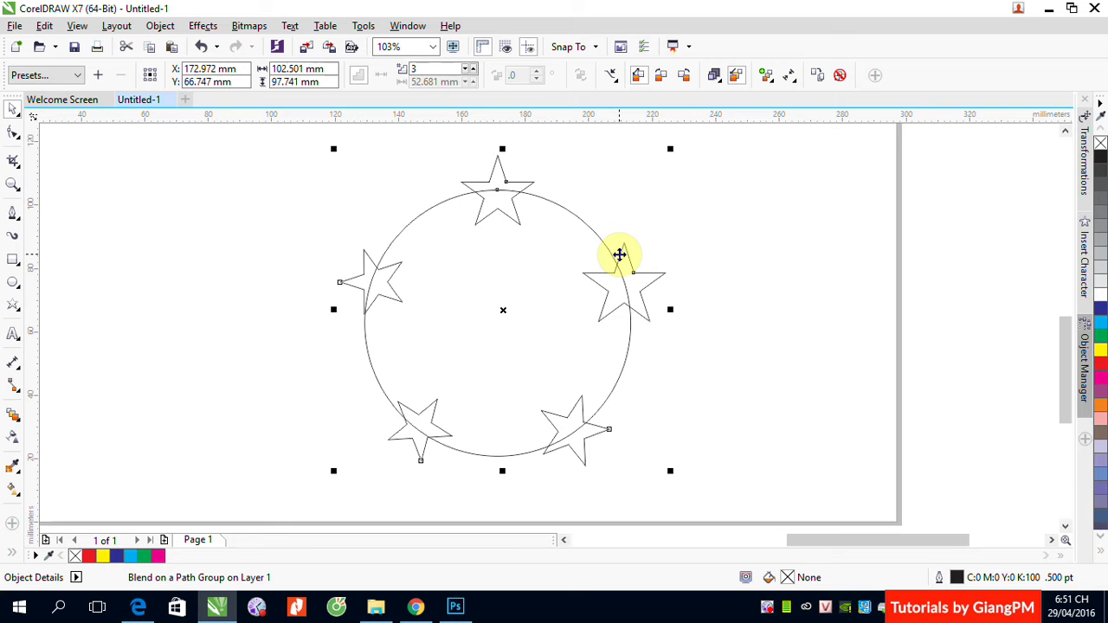
Move the circular star blend off the page to the right, centred at about X 622 mm
scroll(619, 255, down, 2)
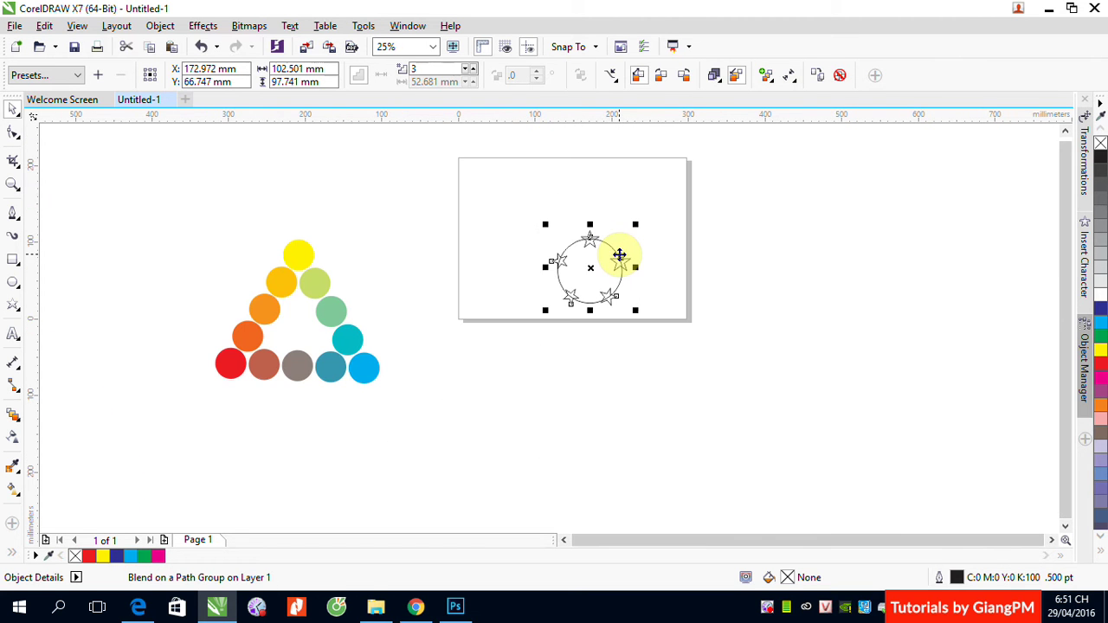
click(508, 183)
click(537, 225)
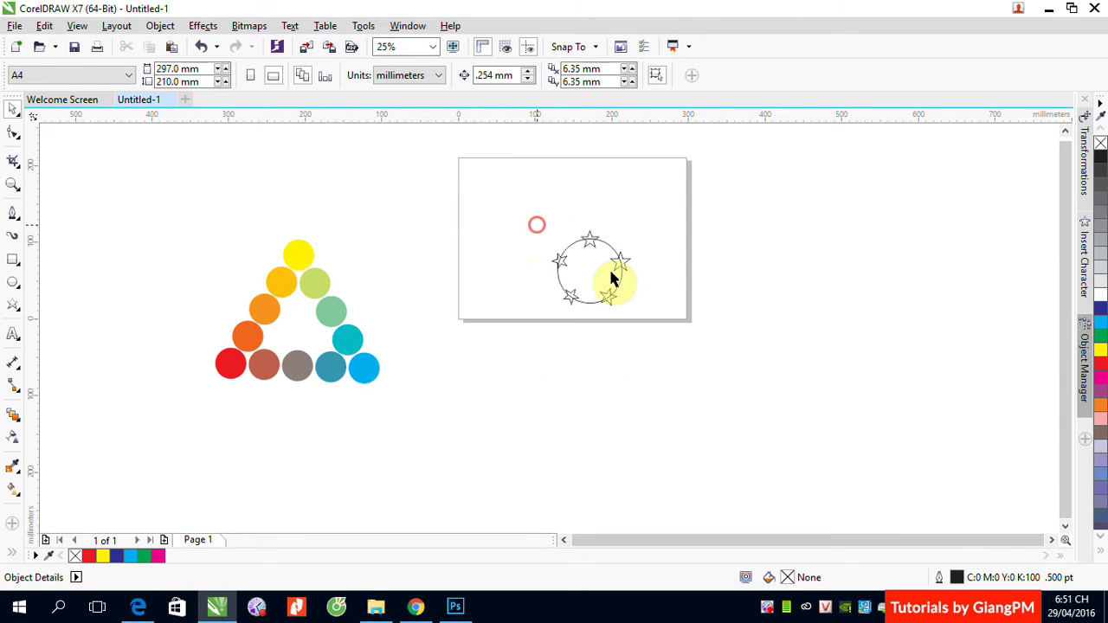
click(611, 295)
drag(620, 268, 964, 268)
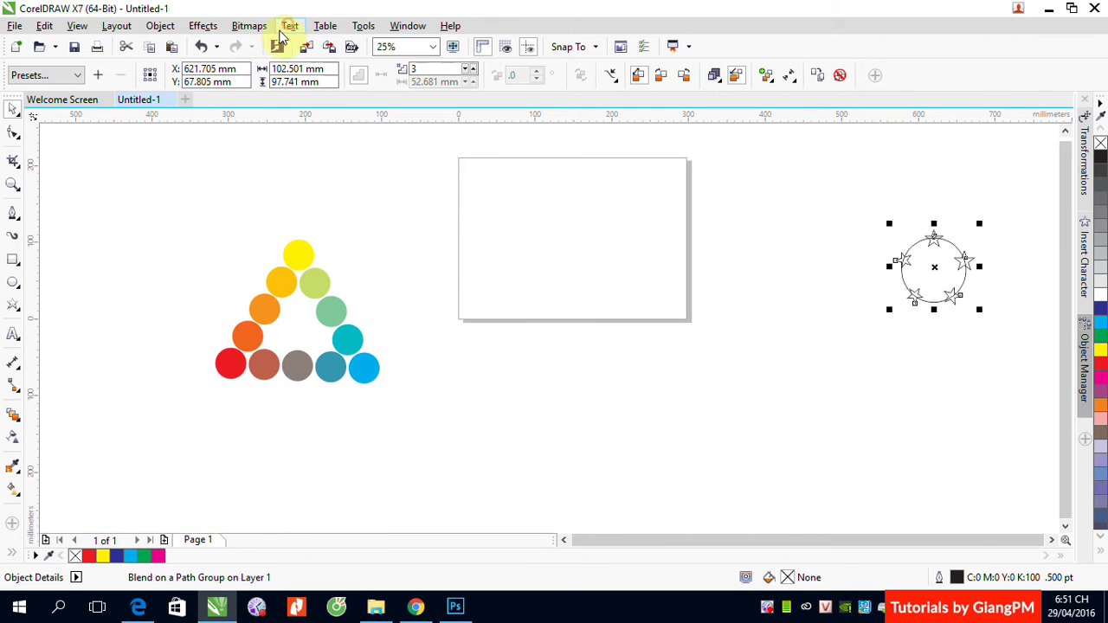
Open Insert Character to display the glyphs of a font
click(288, 28)
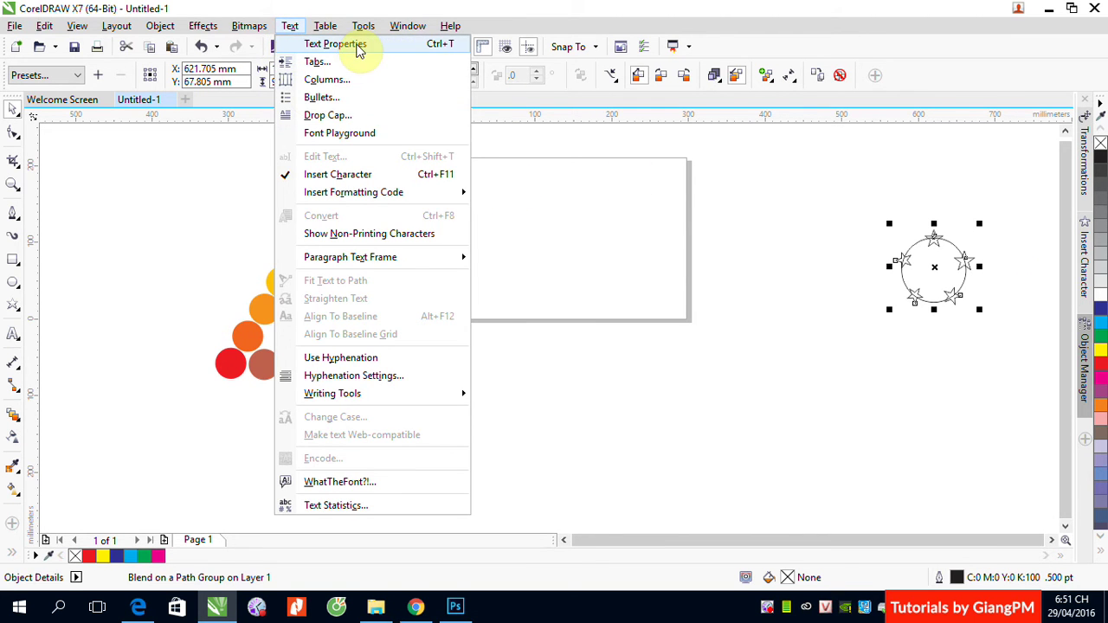
click(1088, 281)
click(1084, 270)
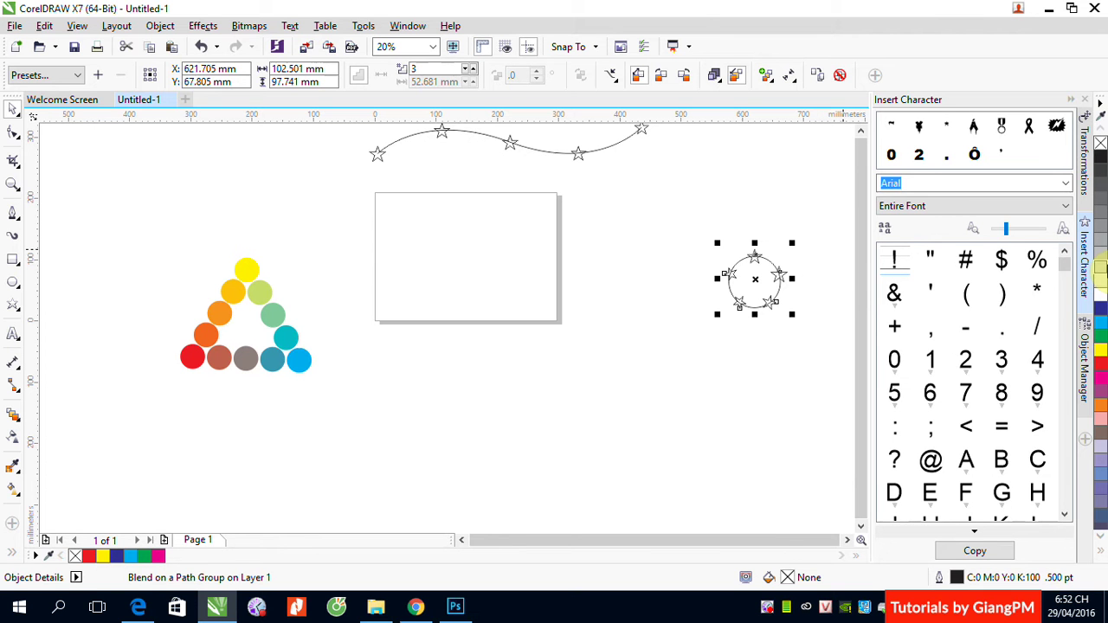
click(1066, 183)
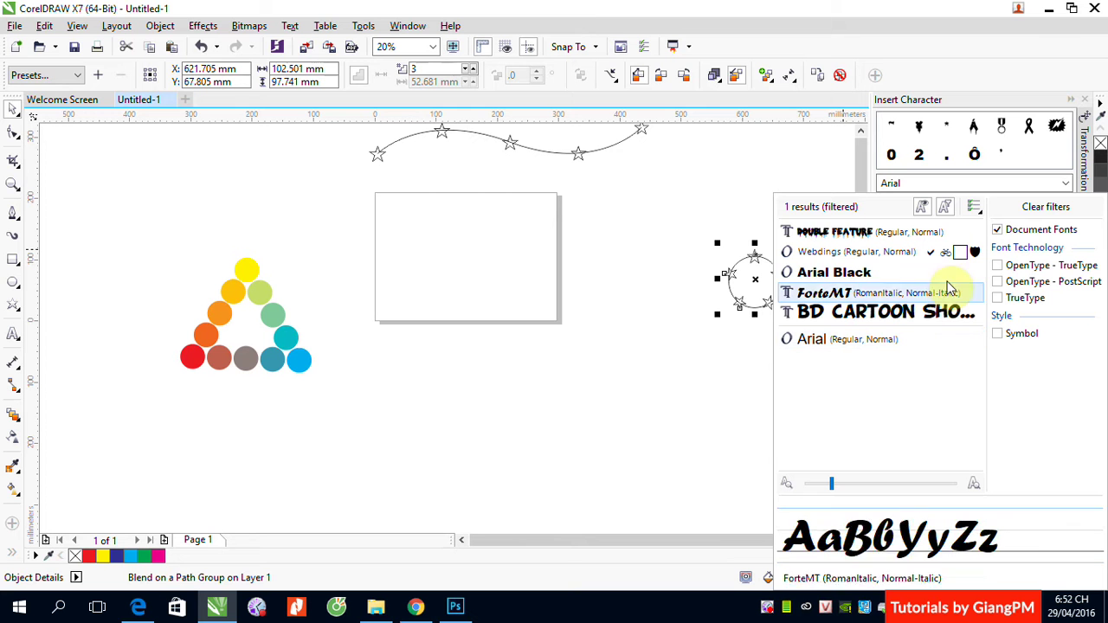
click(773, 190)
click(753, 194)
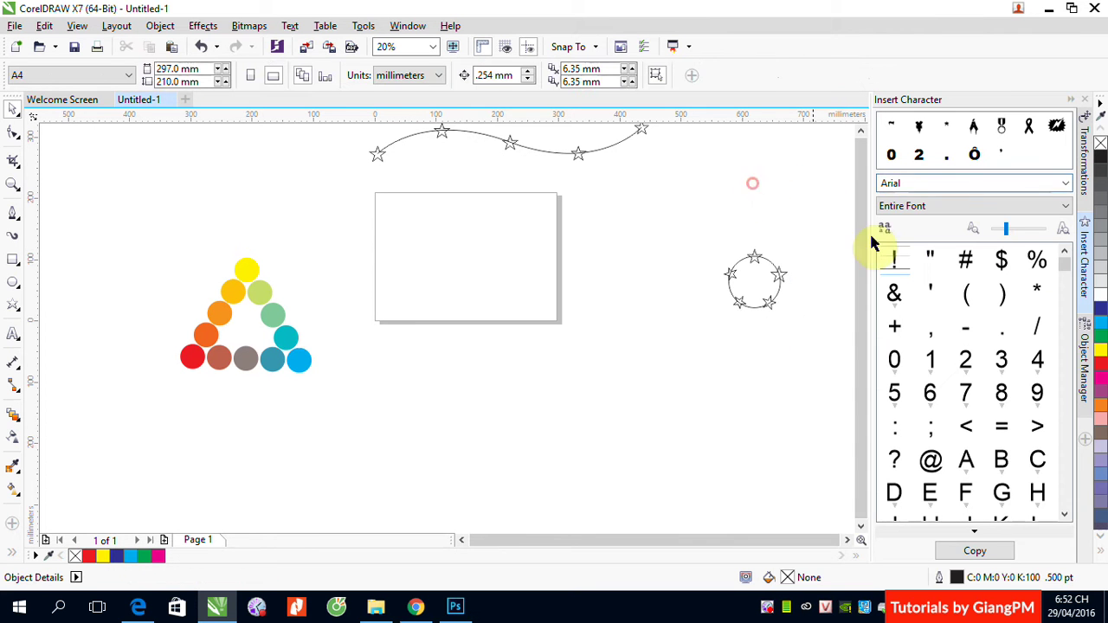
click(1066, 184)
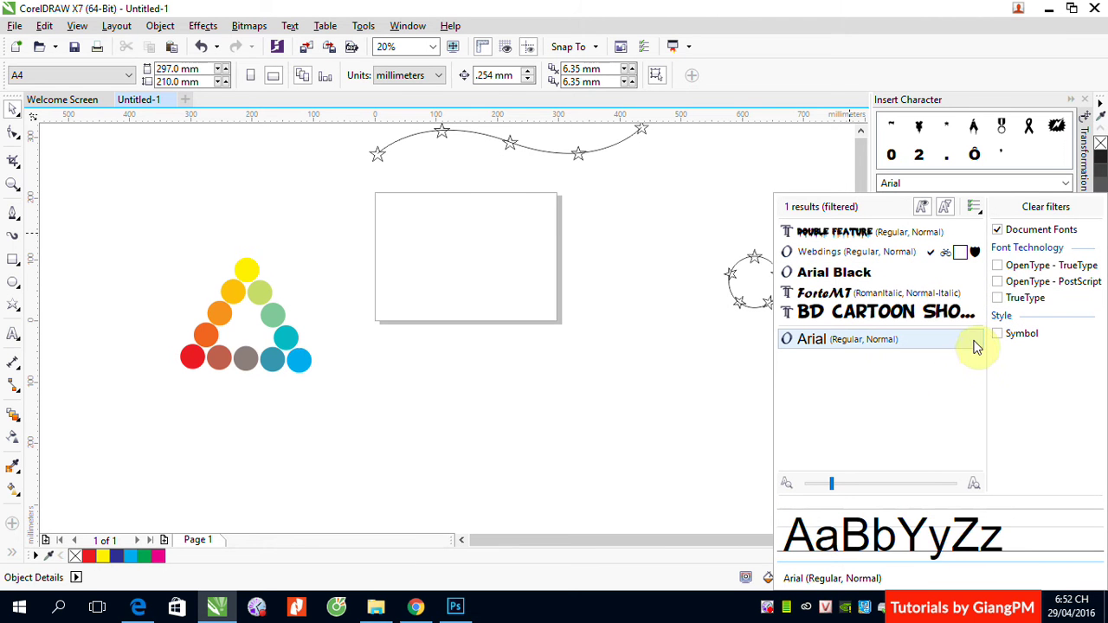
click(809, 339)
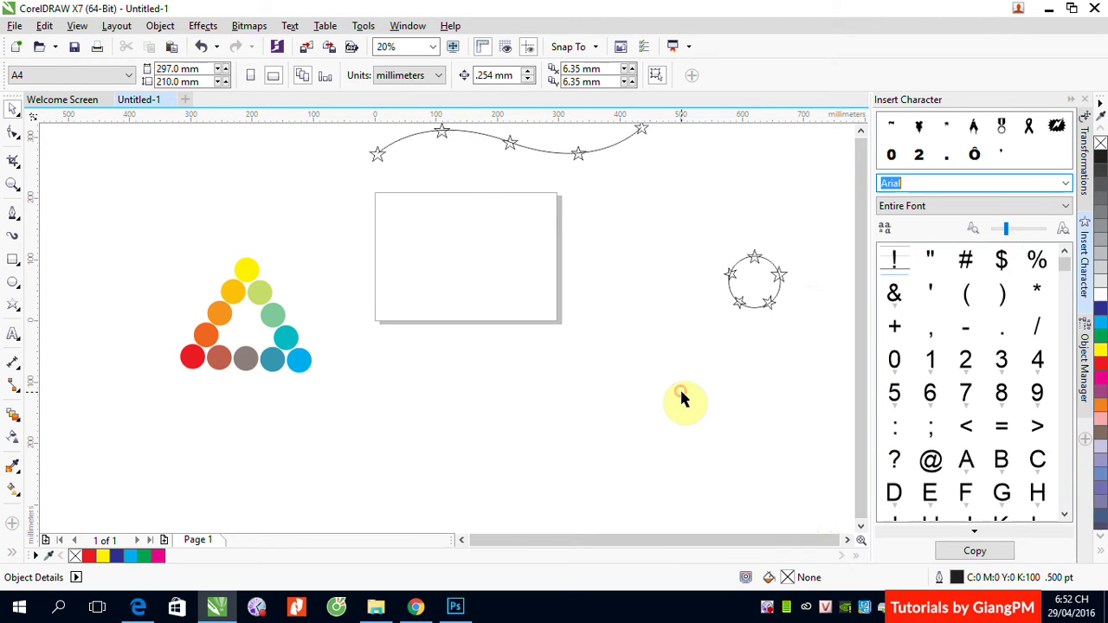
click(1068, 208)
click(1068, 207)
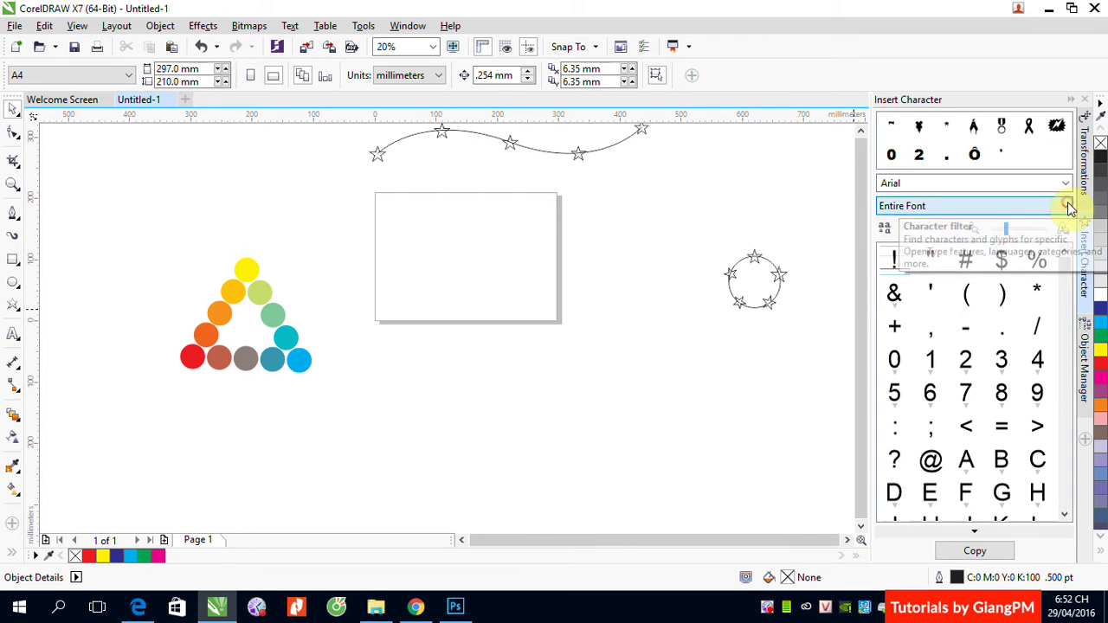
Enable the OpenType - TrueType, OpenType - PostScript and TrueType font filters, leaving the Symbol style filter off
click(1066, 183)
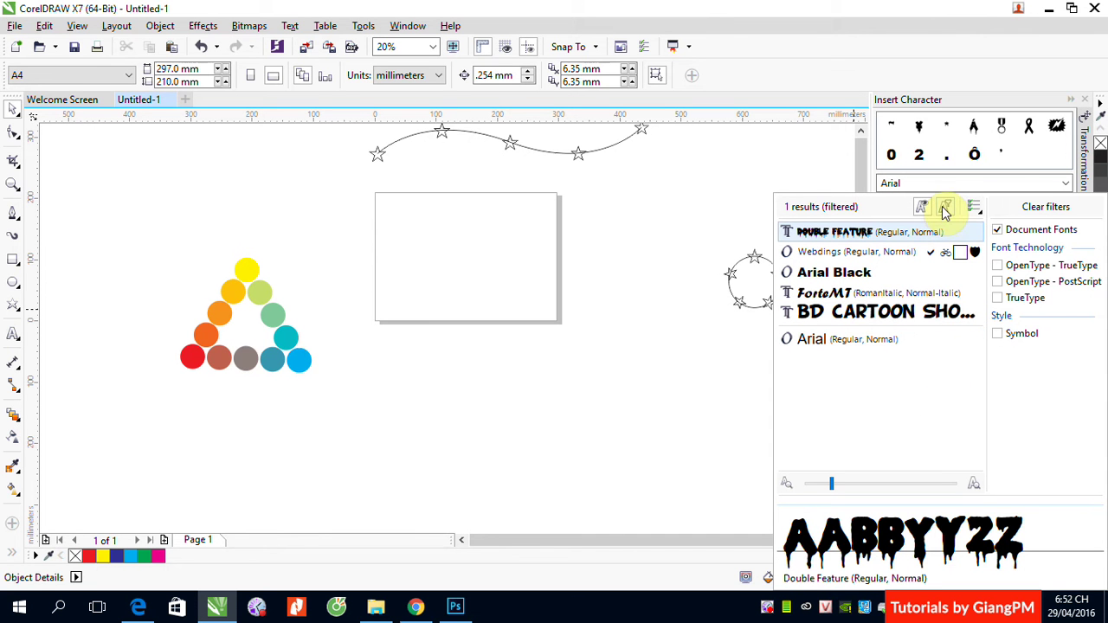
click(1002, 267)
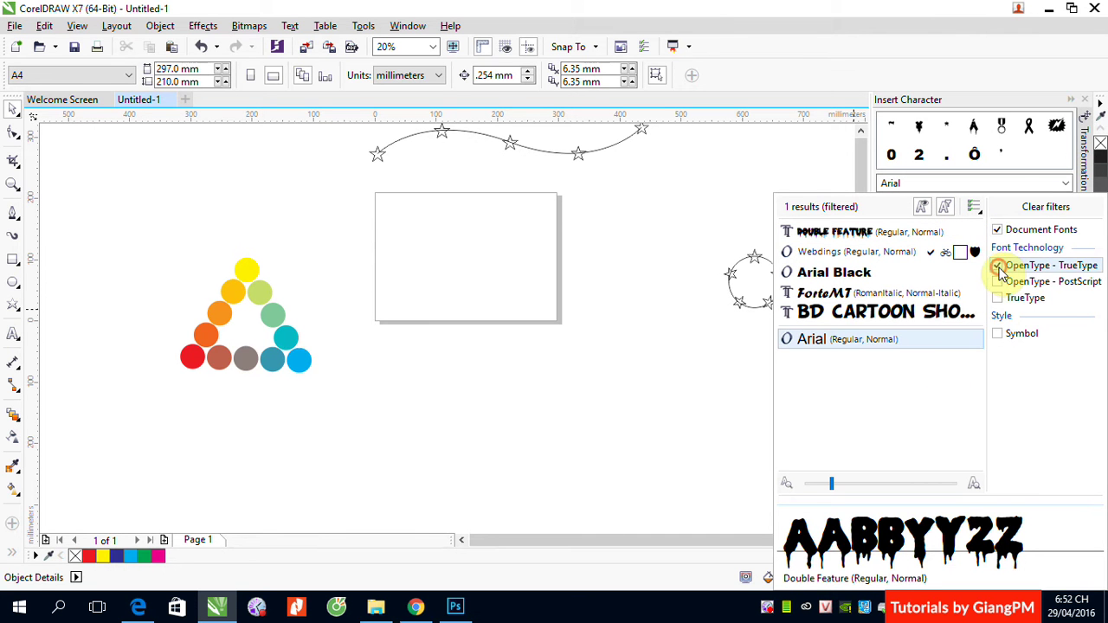
click(1002, 283)
click(1001, 299)
click(999, 336)
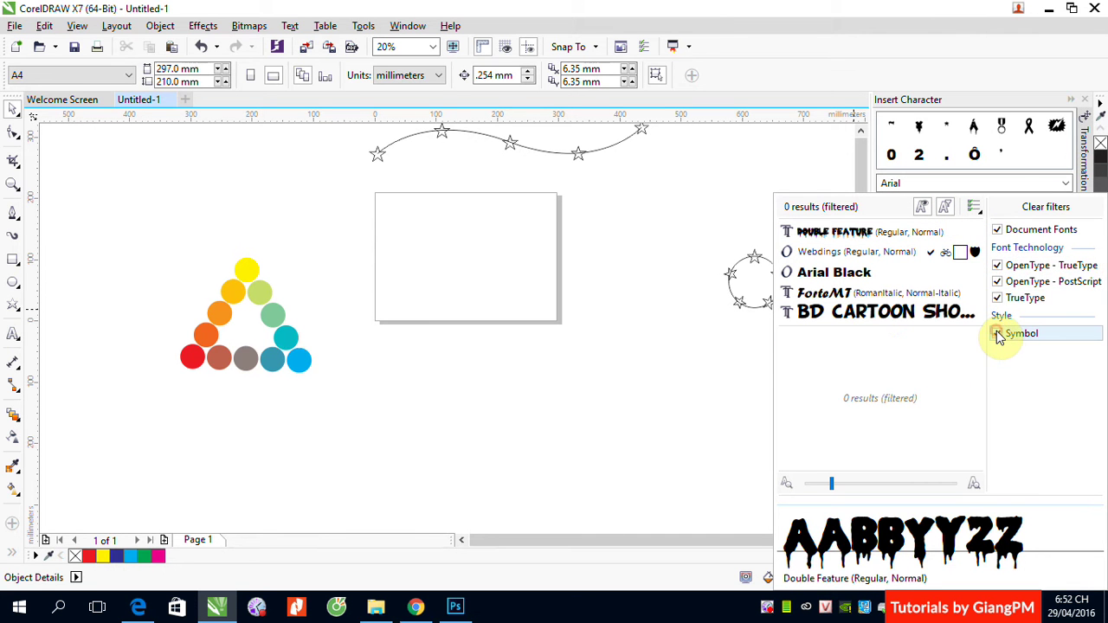
click(1013, 335)
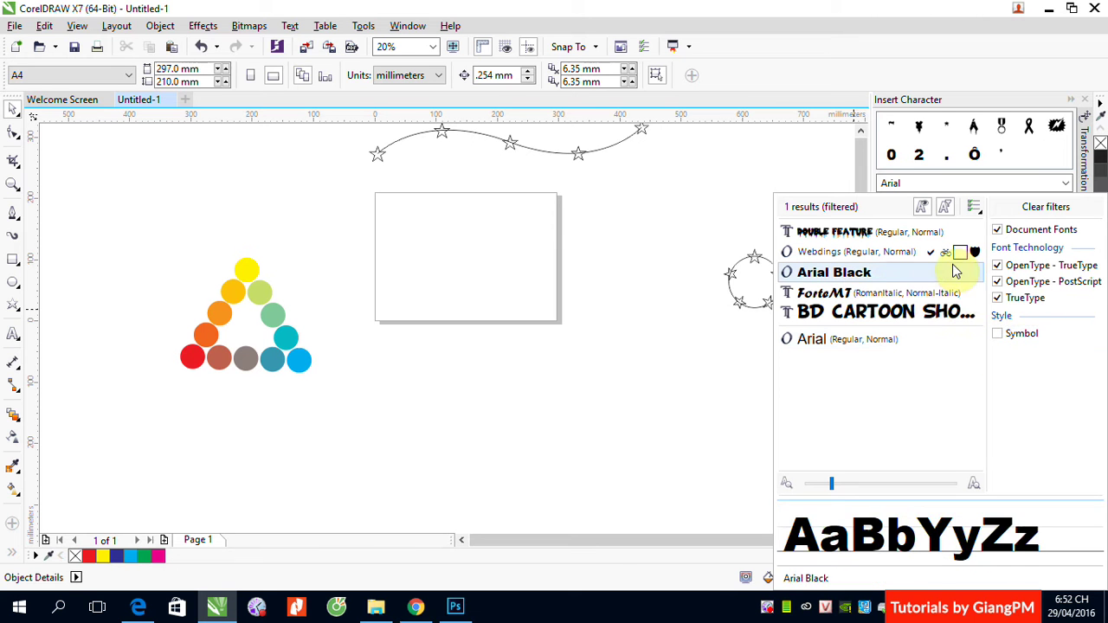
Set the character font to Webdings and show the glyphs at the end of its character set
click(931, 348)
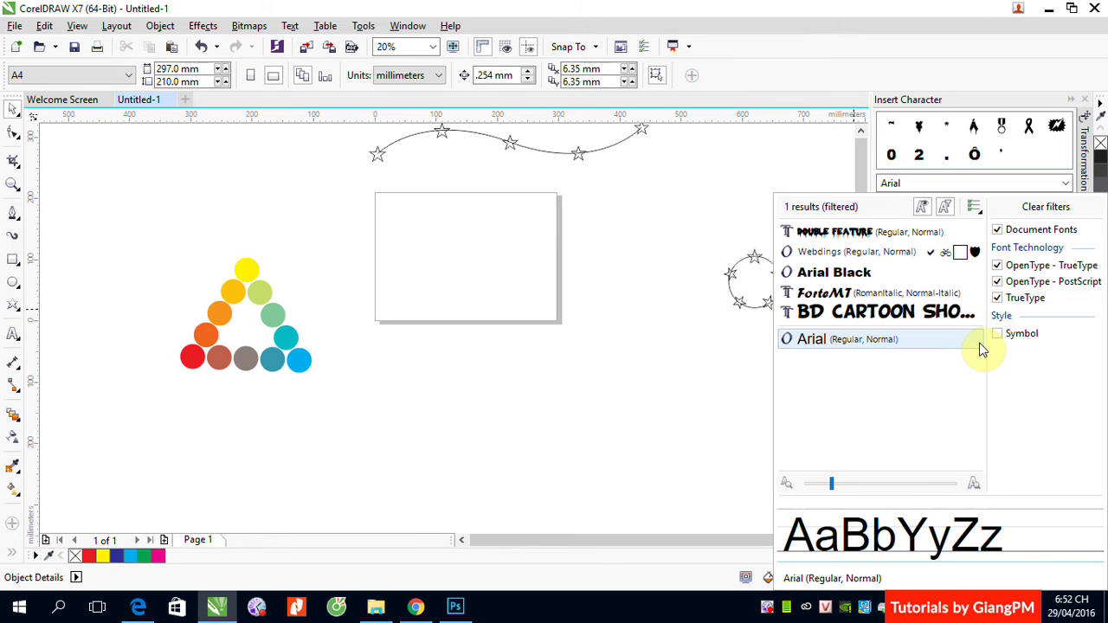
click(971, 260)
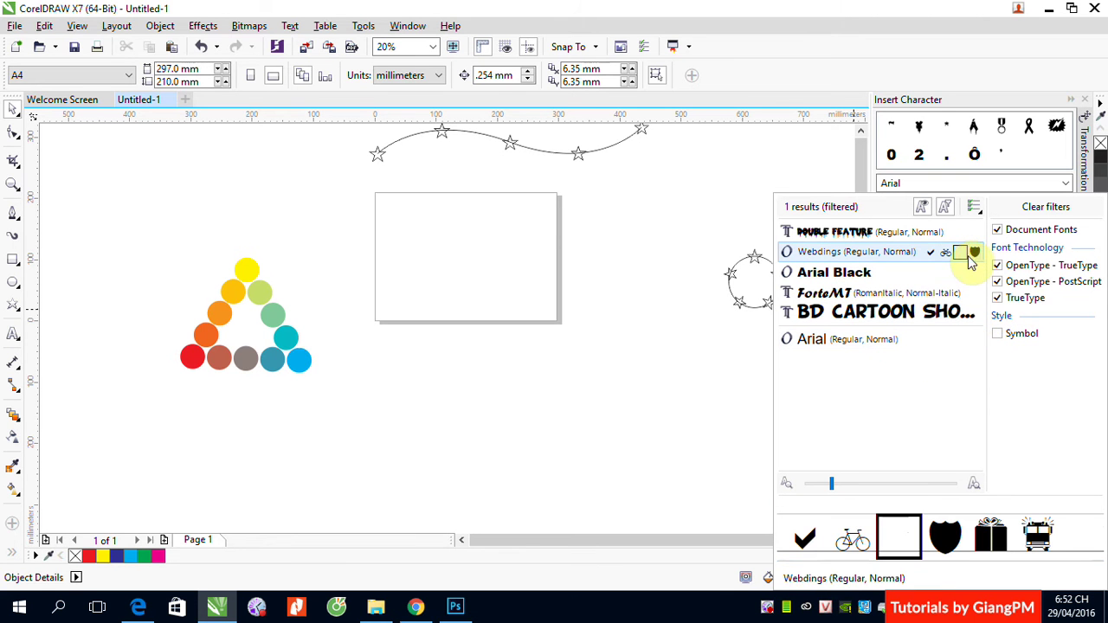
click(825, 252)
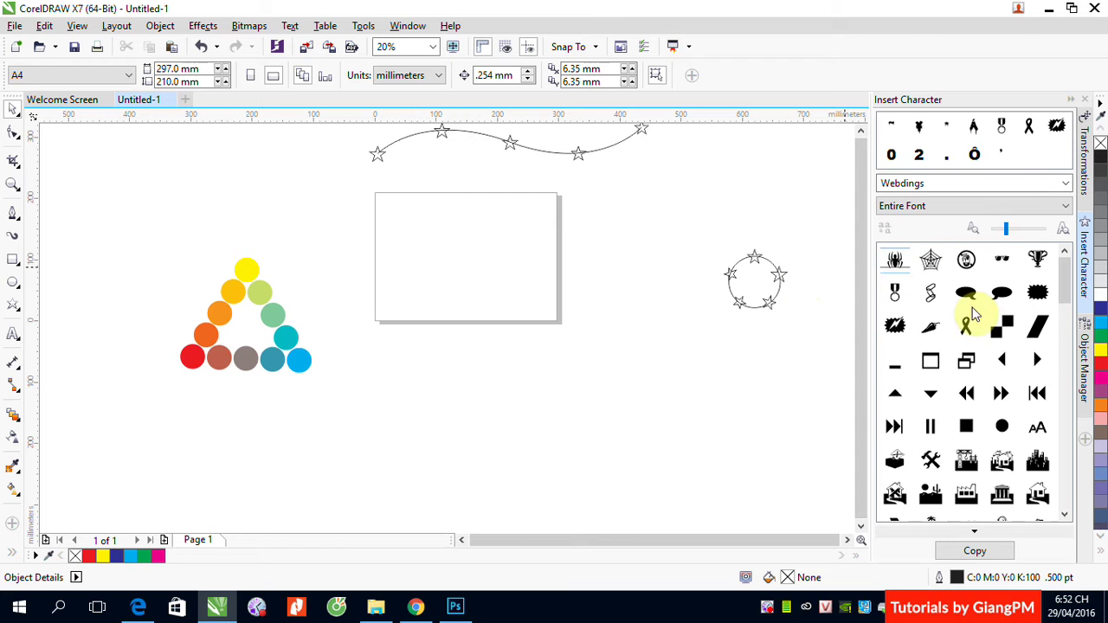
drag(1066, 285, 1058, 504)
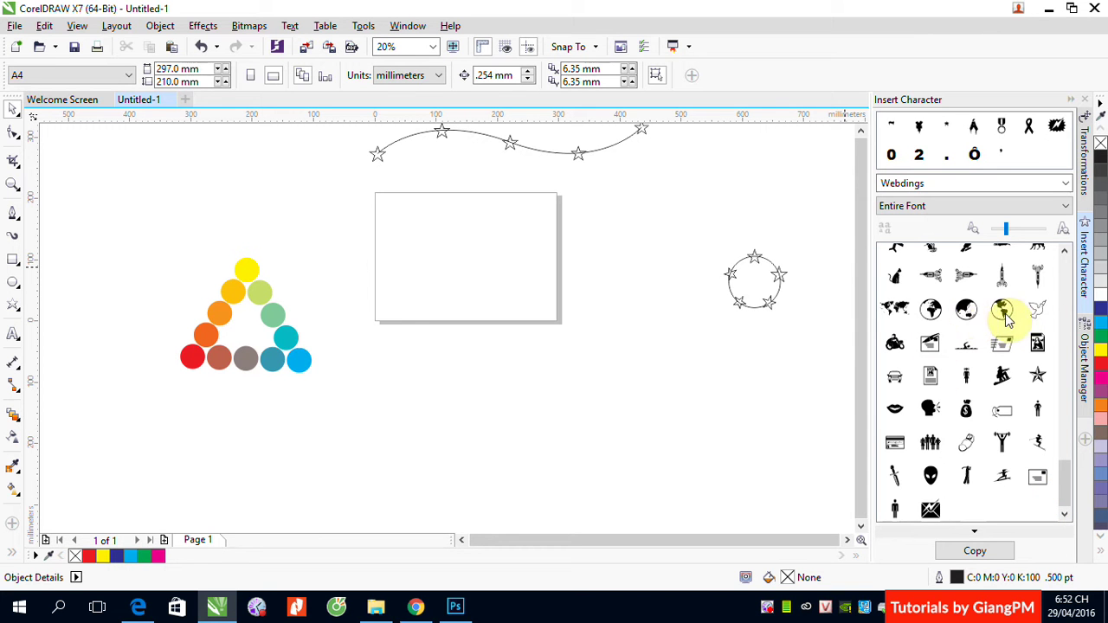
Insert the Webdings globe showing Asia and Australia onto the page and enlarge it to about 59 mm wide
click(966, 310)
drag(894, 306, 482, 286)
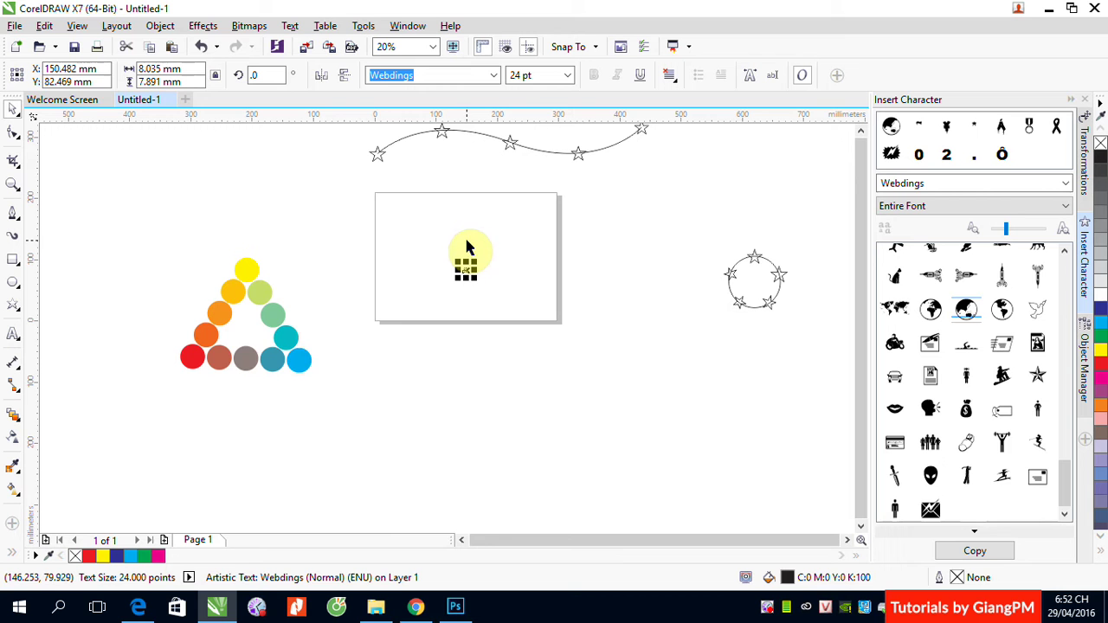
scroll(474, 255, up, 5)
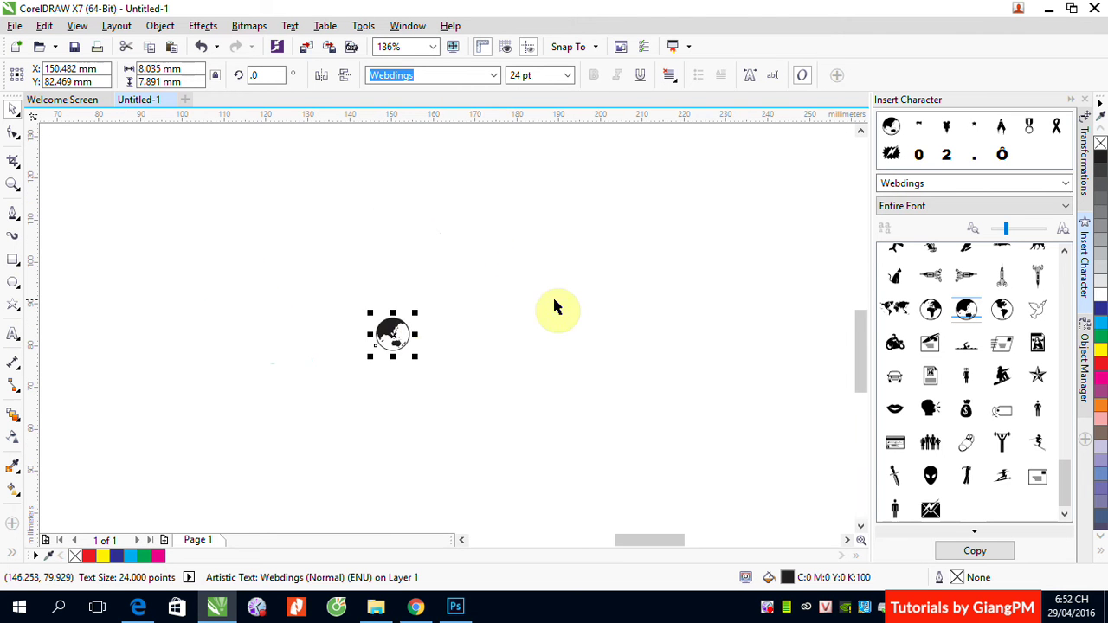
drag(414, 315, 600, 209)
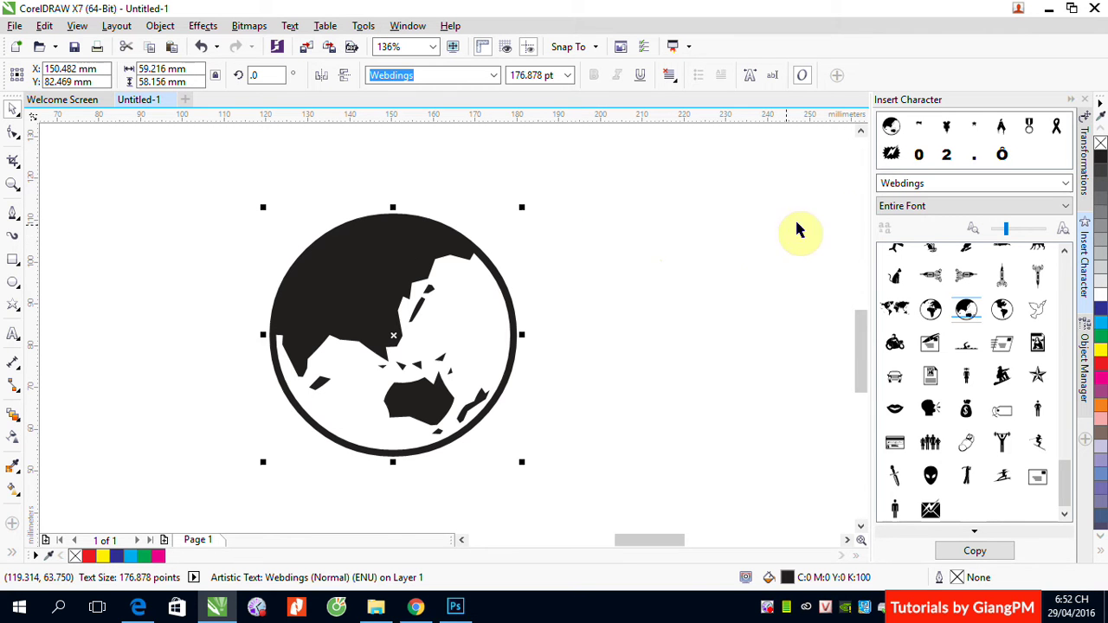
Add the characters "ab" after the globe character, and delete the whole text object
click(12, 335)
click(646, 334)
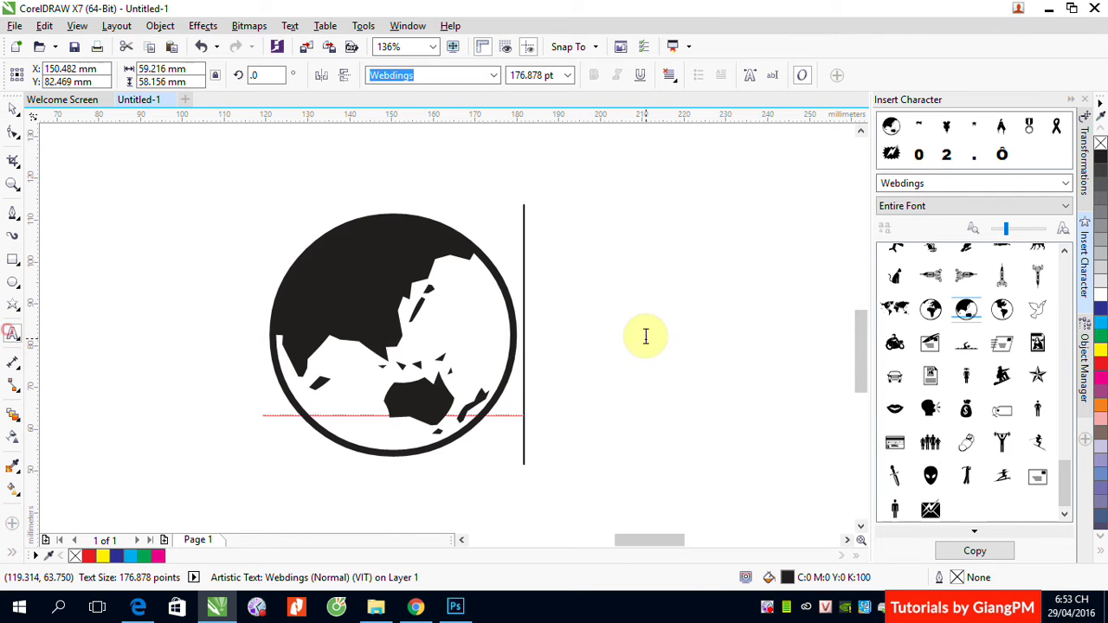
text(ab)
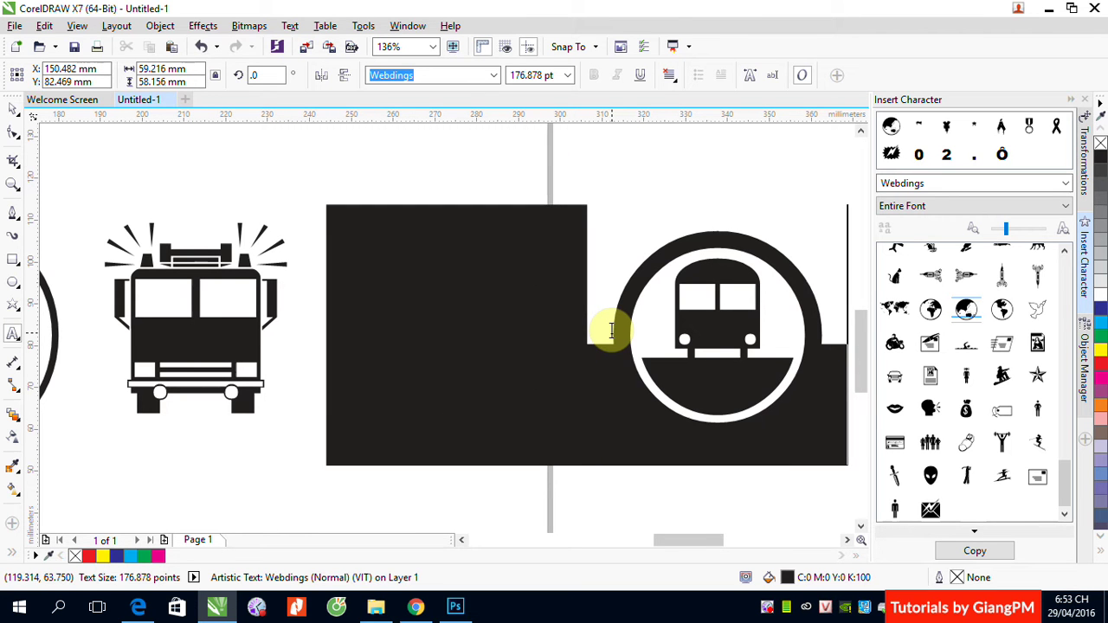
key(Escape)
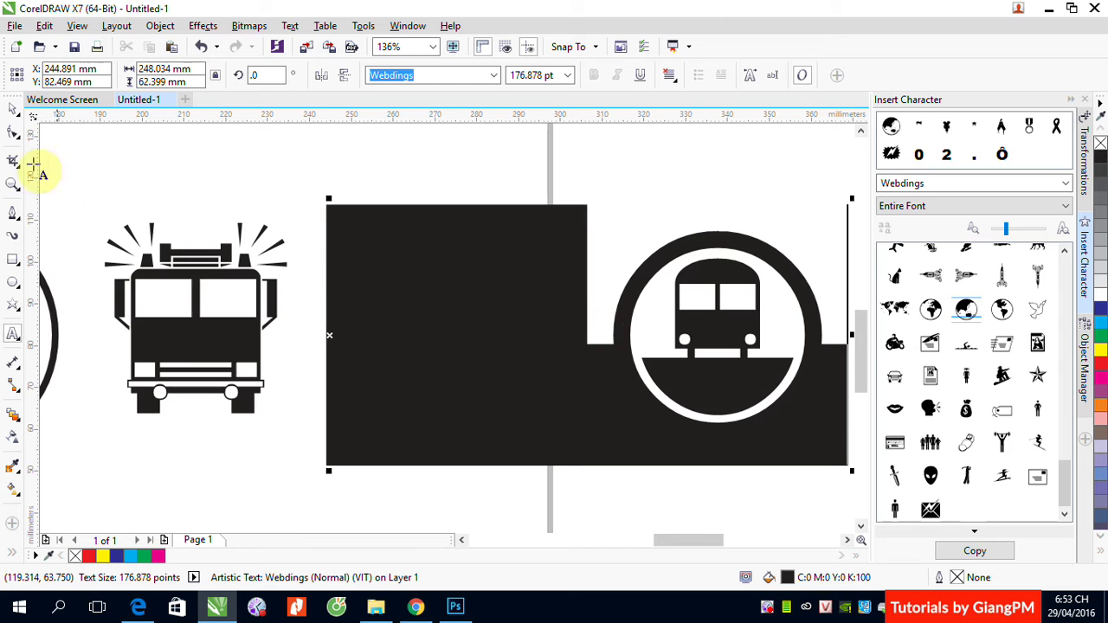
click(12, 111)
click(648, 454)
key(Delete)
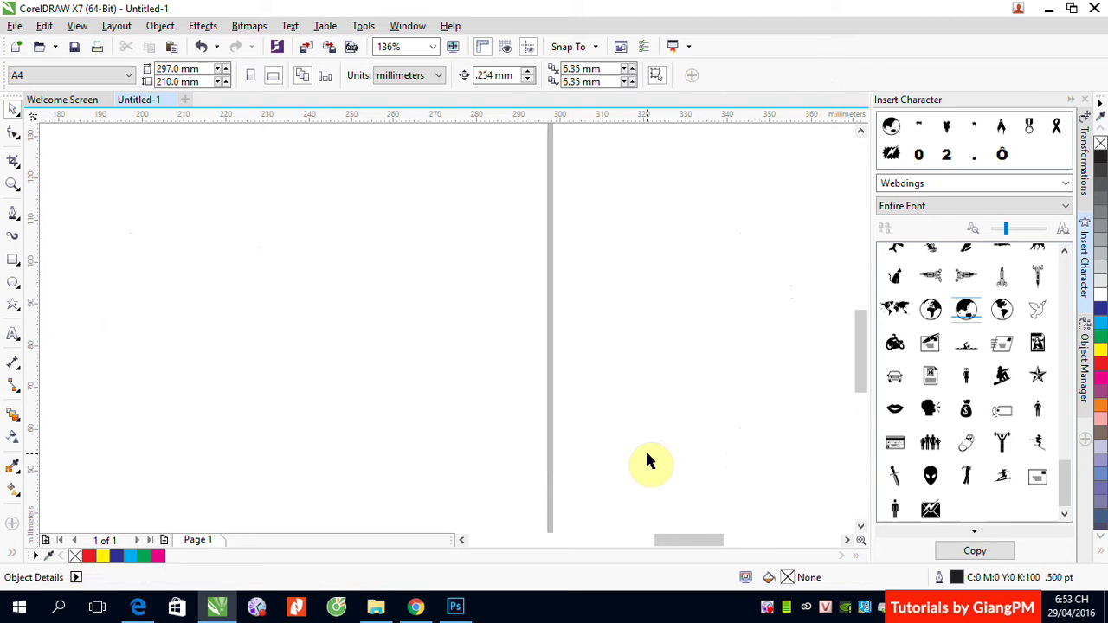
Insert the Webdings globe showing Africa and Europe onto the page and enlarge it to about 20 mm wide
drag(827, 318, 394, 312)
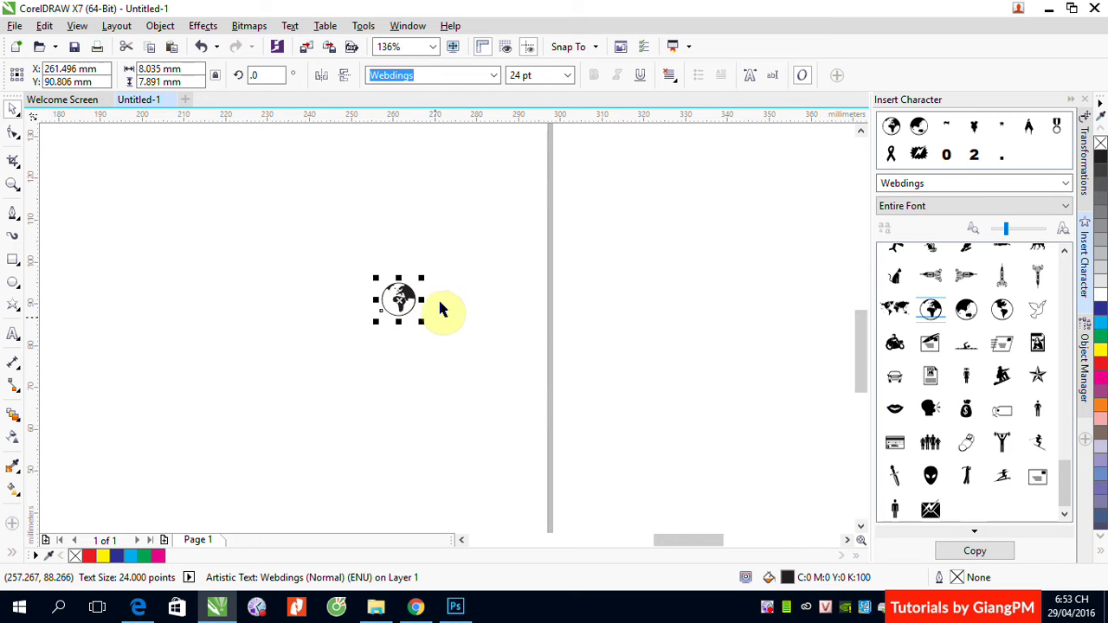
key(z)
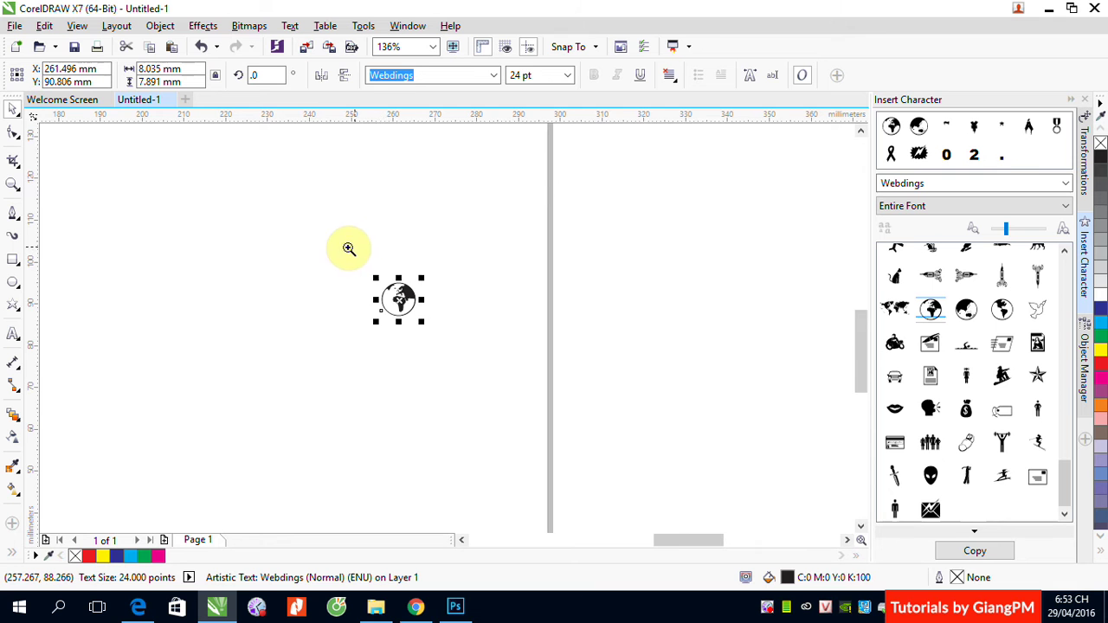
drag(351, 260, 475, 366)
drag(460, 209, 648, 119)
drag(512, 255, 512, 314)
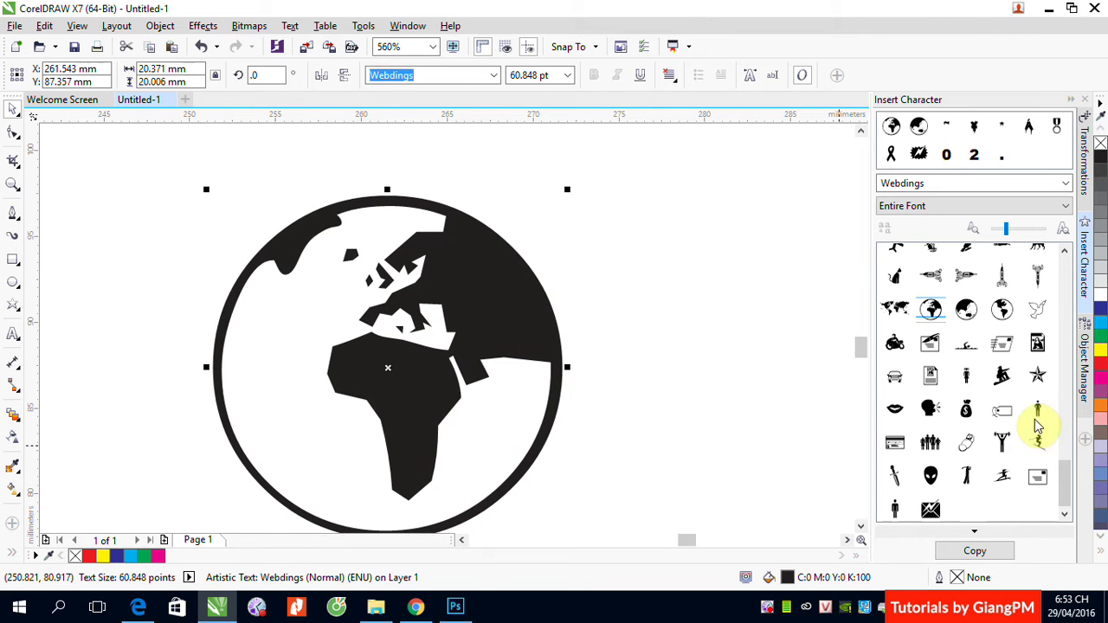
Insert the Webdings standing man symbol and place it upright just above the top of the globe
click(1040, 414)
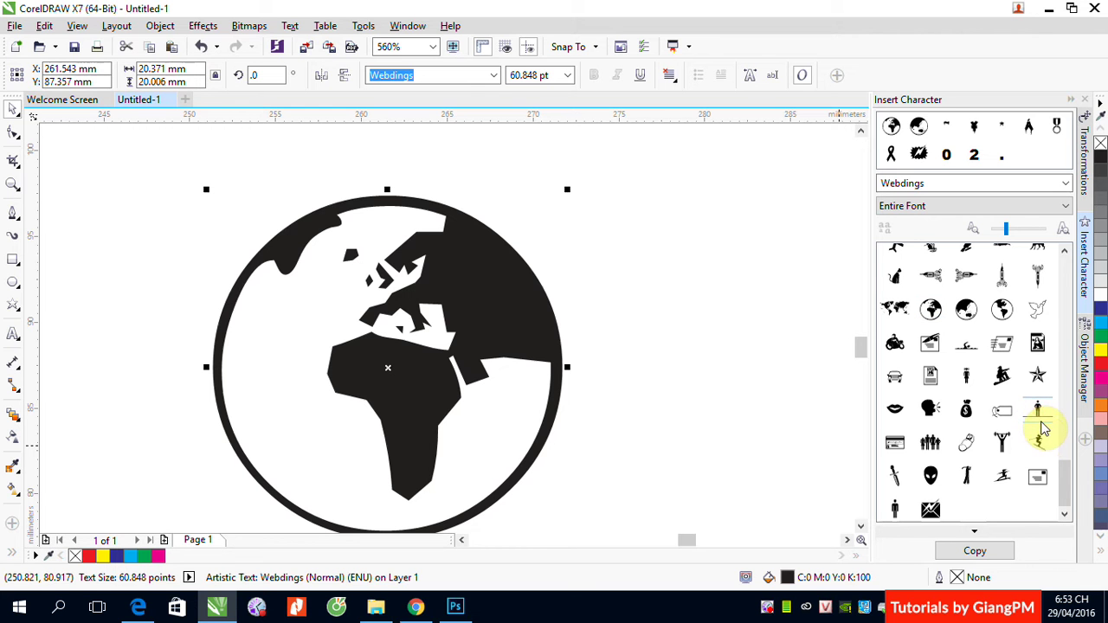
drag(1041, 418, 637, 213)
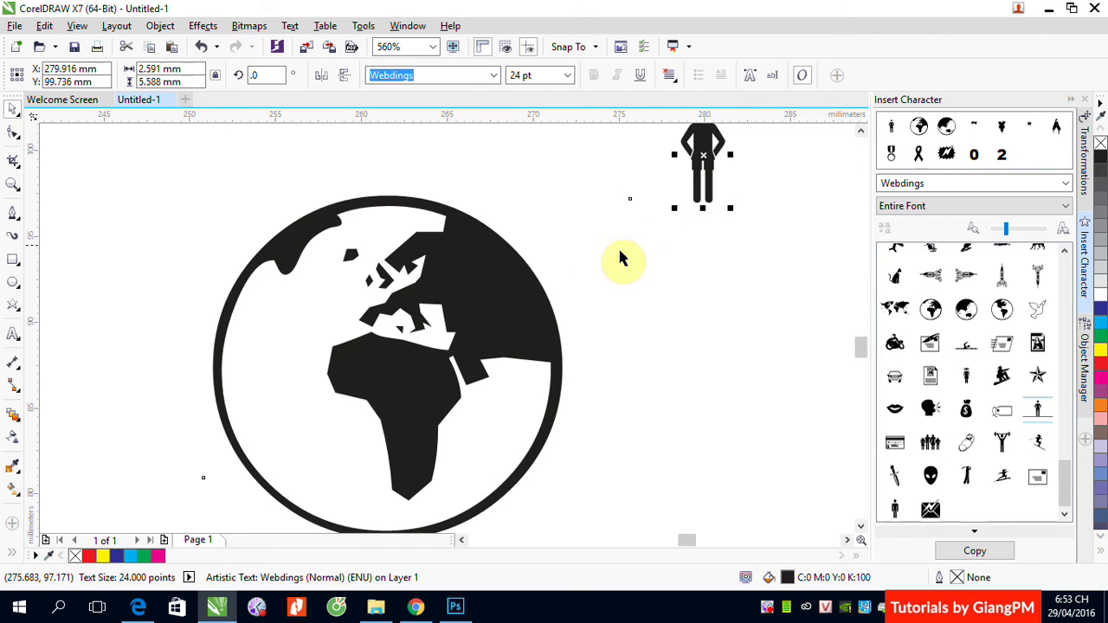
click(13, 108)
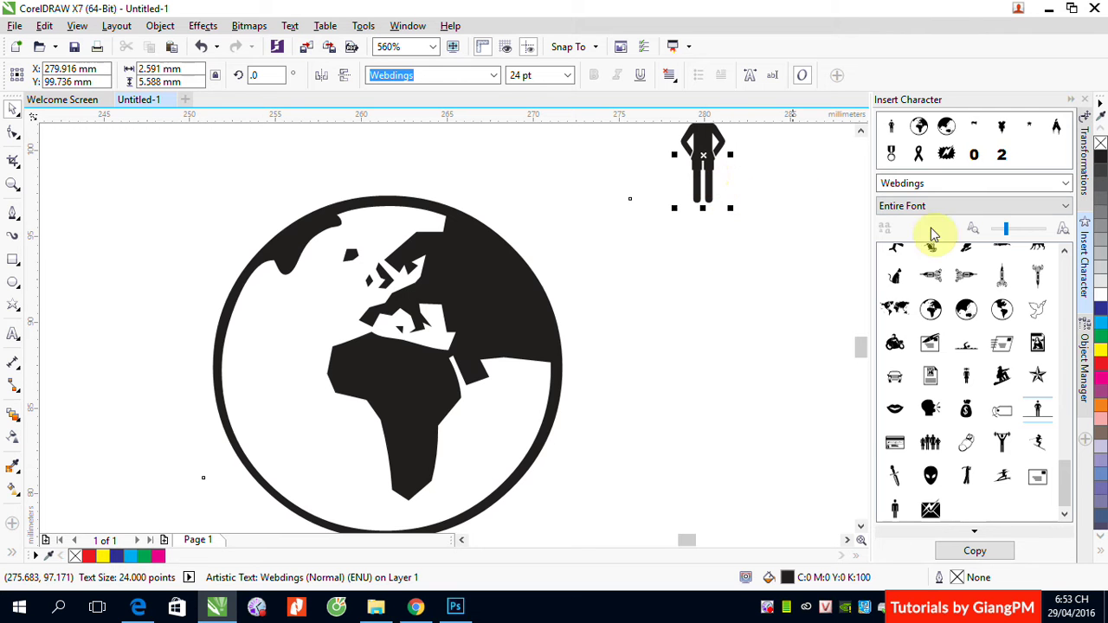
key(F3)
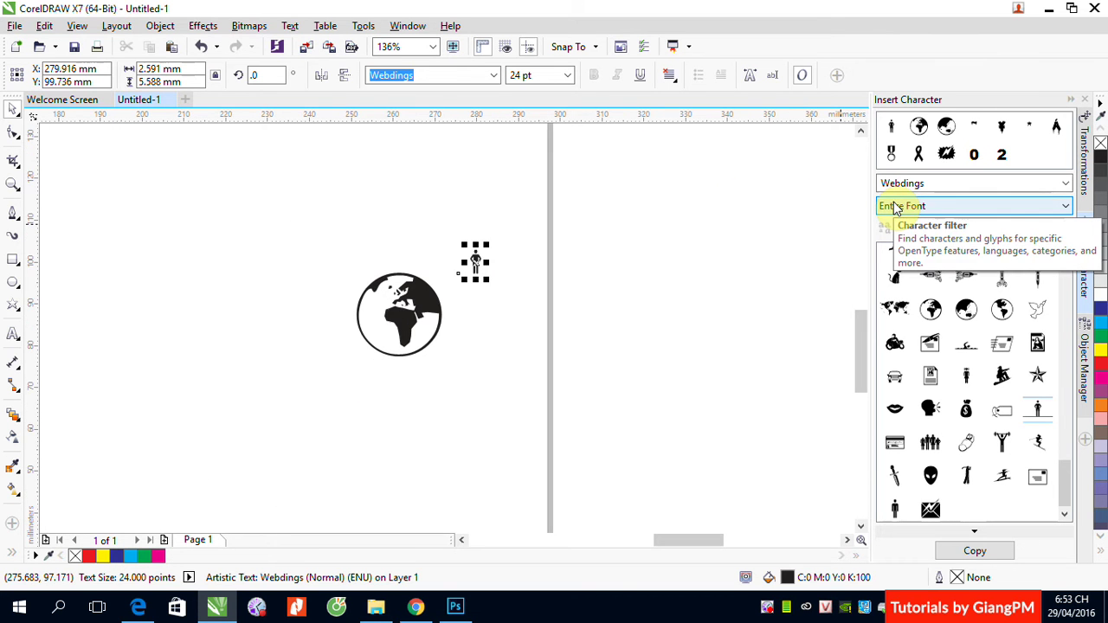
drag(476, 261, 401, 258)
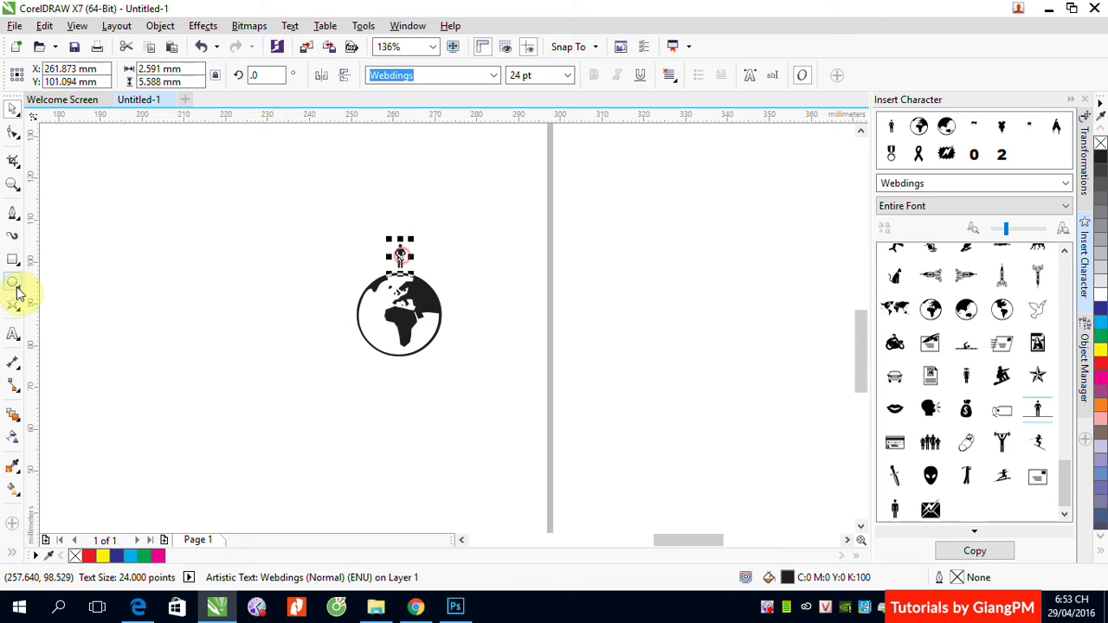
Draw a circle about 27 mm in diameter around the globe
click(13, 282)
drag(337, 272, 451, 382)
click(13, 108)
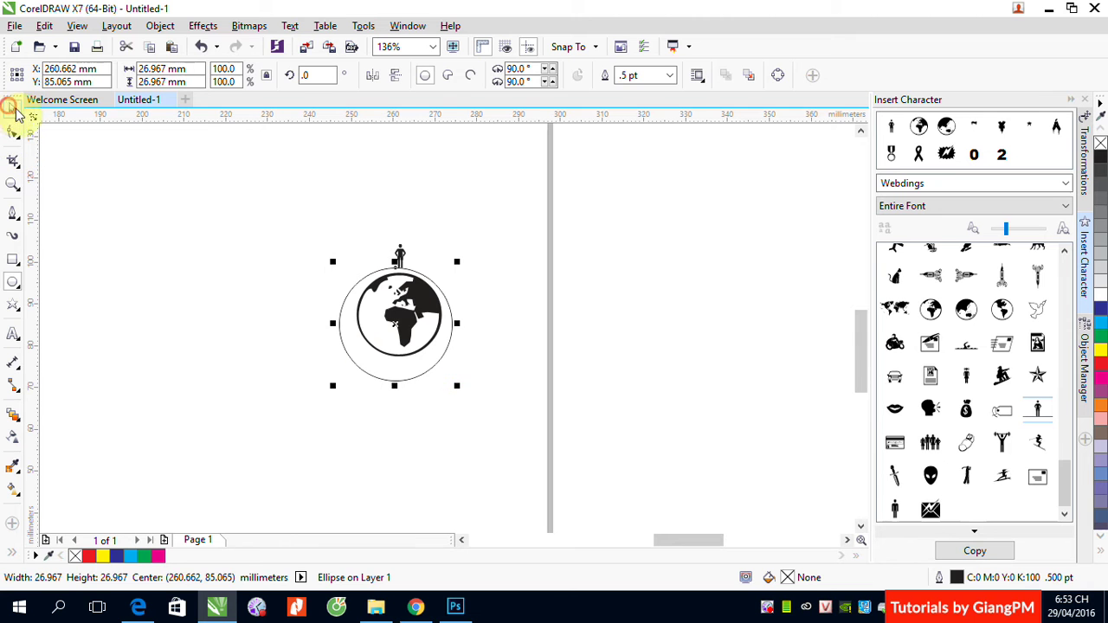
key(Escape)
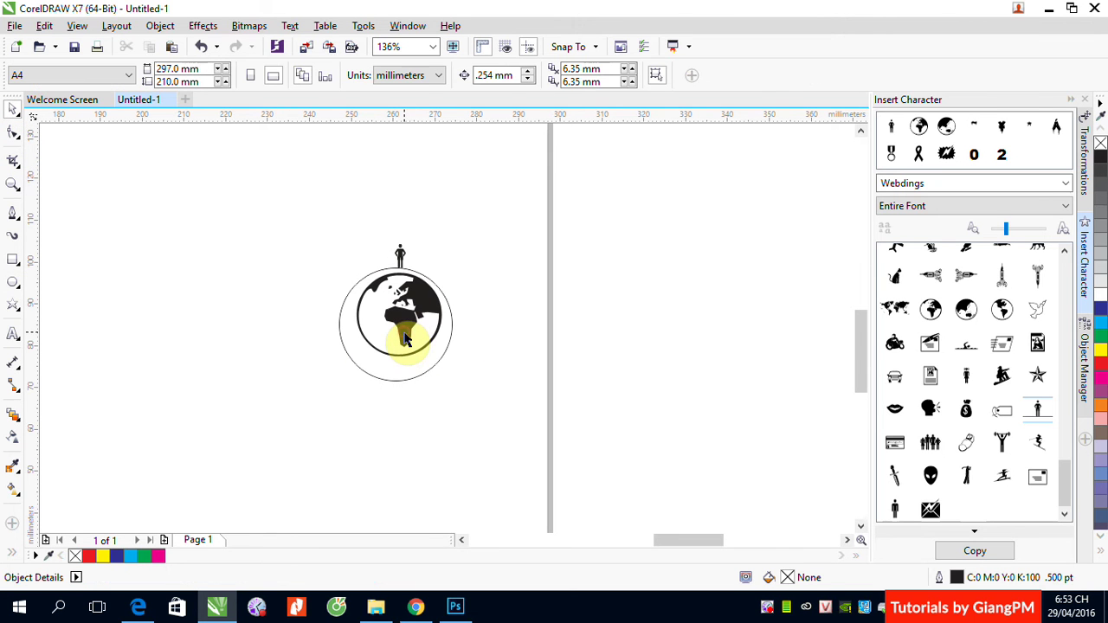
Align the circle's centre with the globe horizontally and vertically, and shrink it to about 23 mm in diameter
drag(303, 264, 483, 421)
key(c)
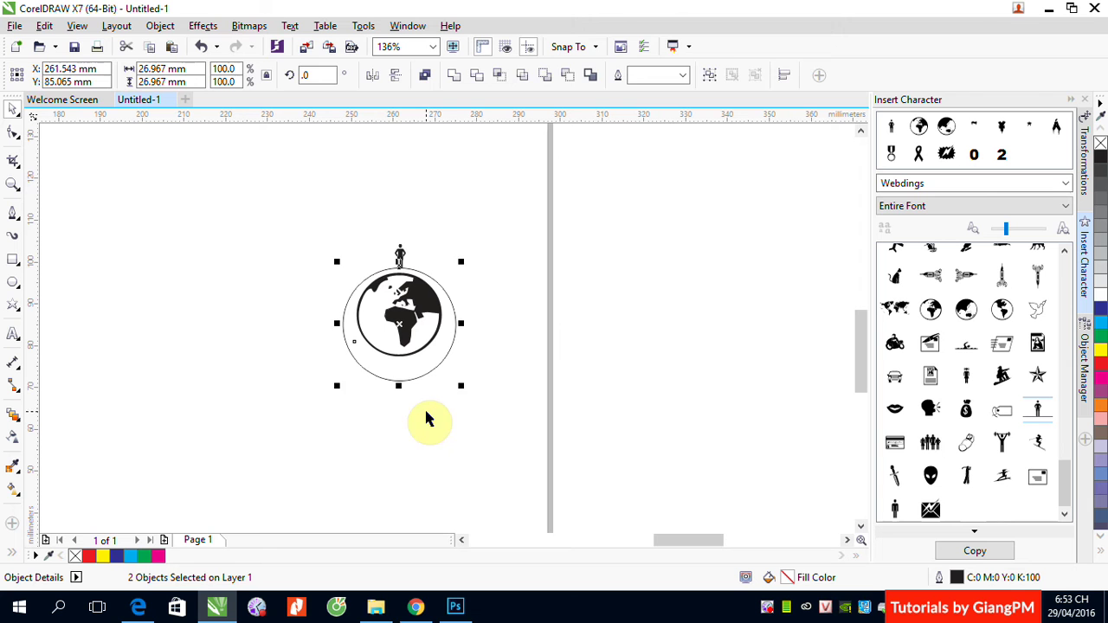
key(e)
click(572, 346)
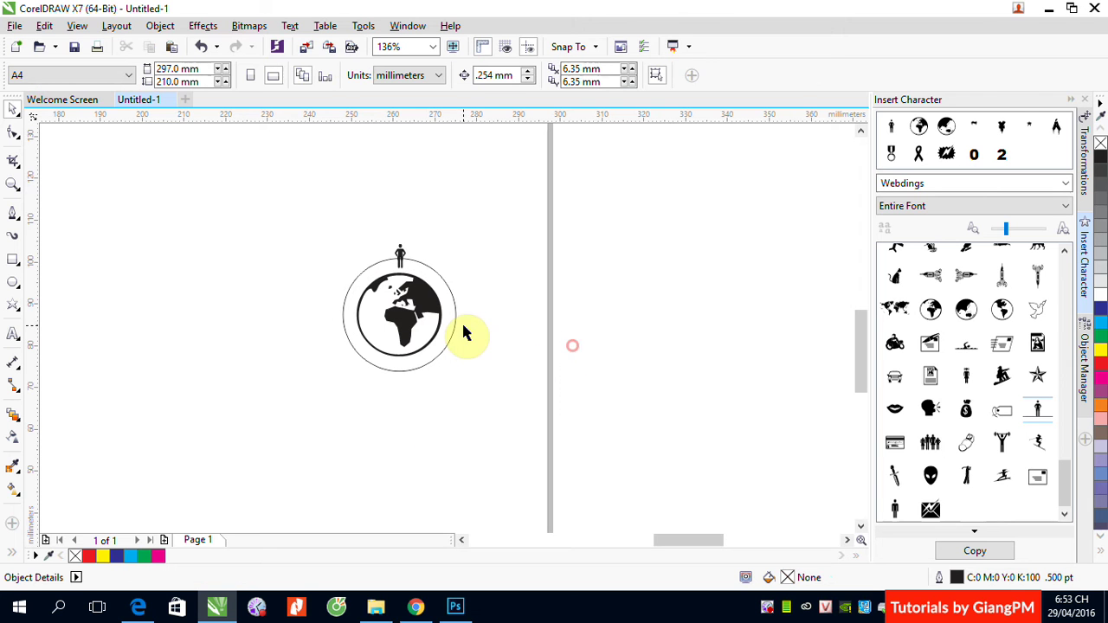
click(435, 270)
drag(459, 251, 453, 259)
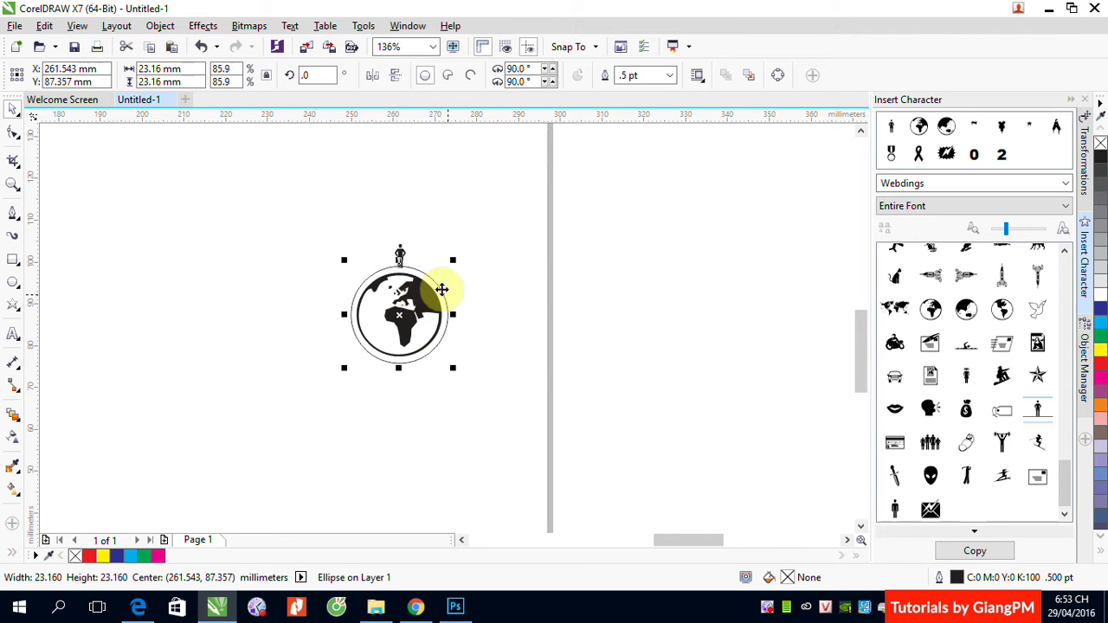
Copy the man about 36 mm to the left and blend the two figures with 3 intermediate steps
key(F2)
drag(286, 206, 509, 390)
key(Escape)
mouse_move(442, 216)
mouse_down()
mouse_move(192, 202)
mouse_move(439, 208)
mouse_up()
click(13, 413)
click(12, 113)
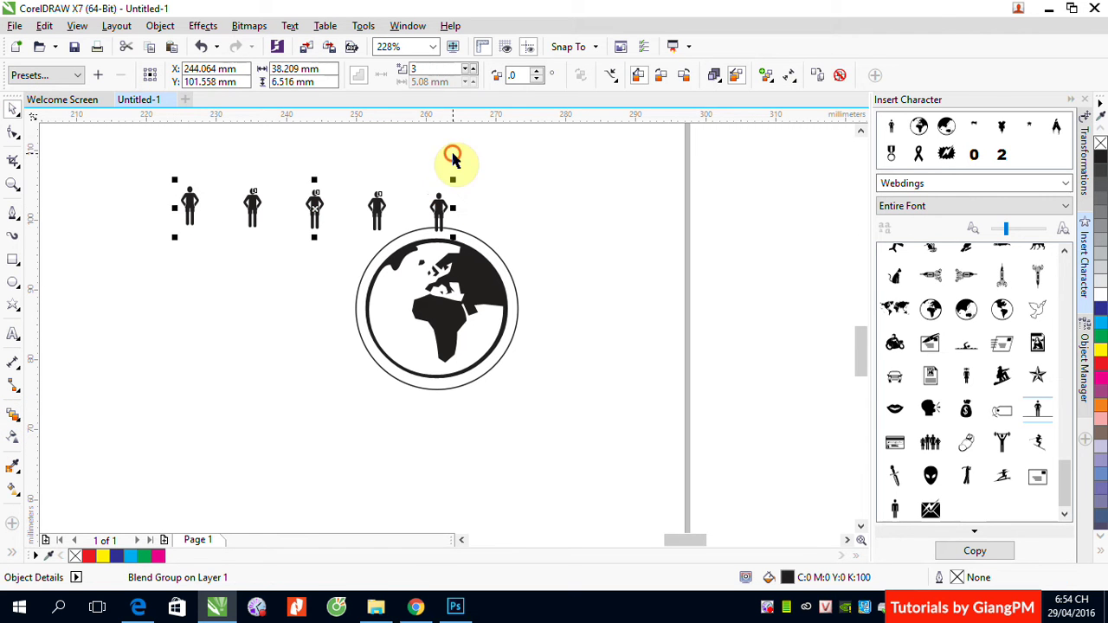
Attach the blend of figures to the circle around the globe as its new path
click(452, 158)
click(440, 213)
click(377, 206)
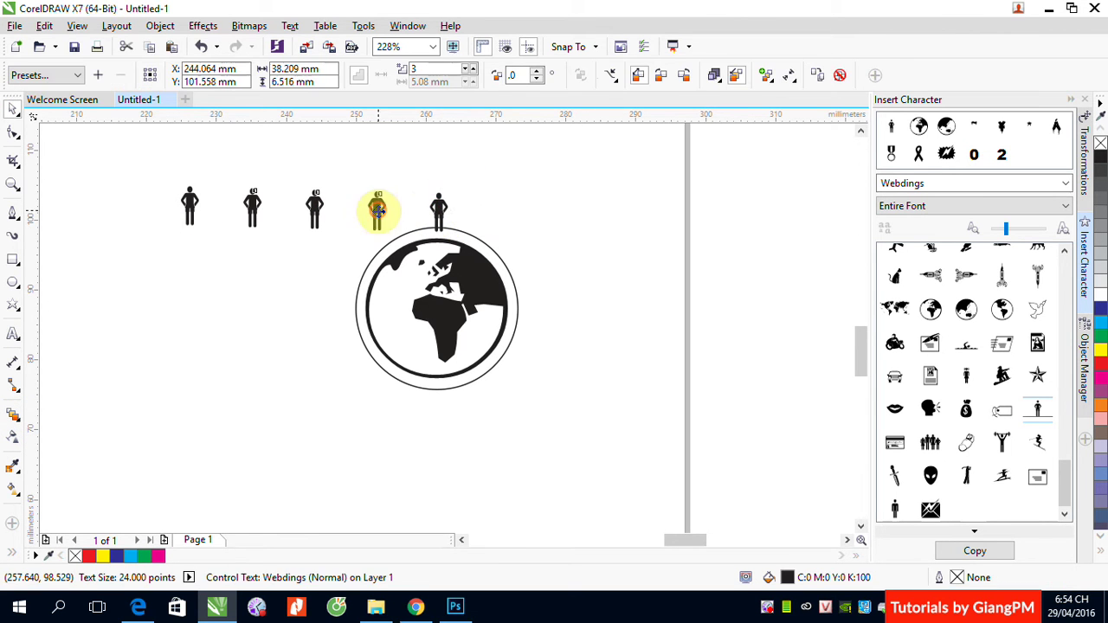
click(611, 79)
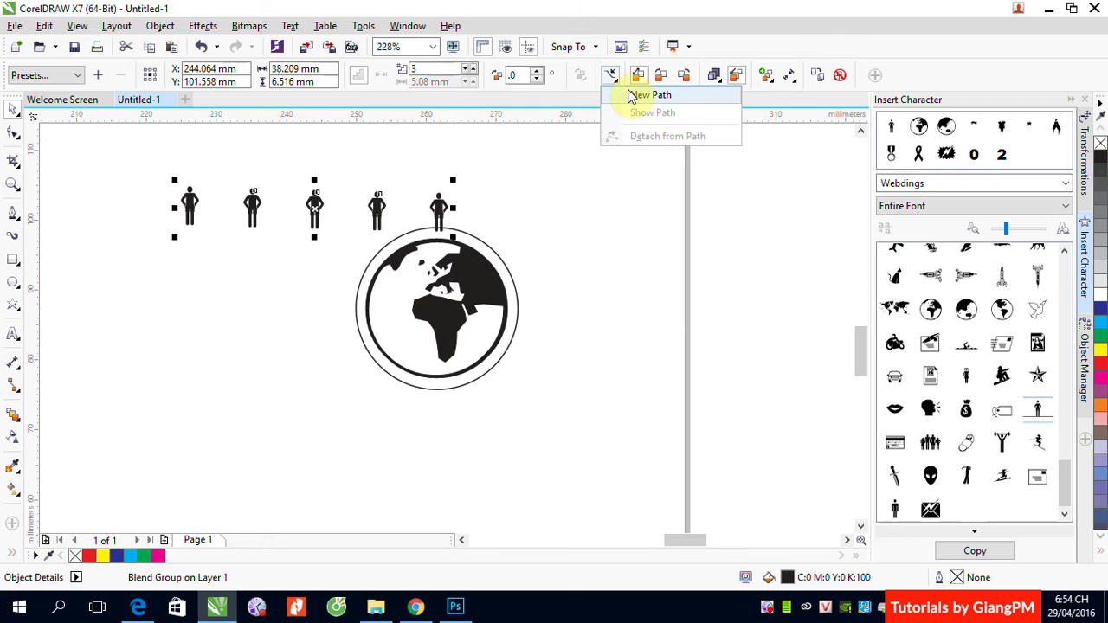
click(636, 92)
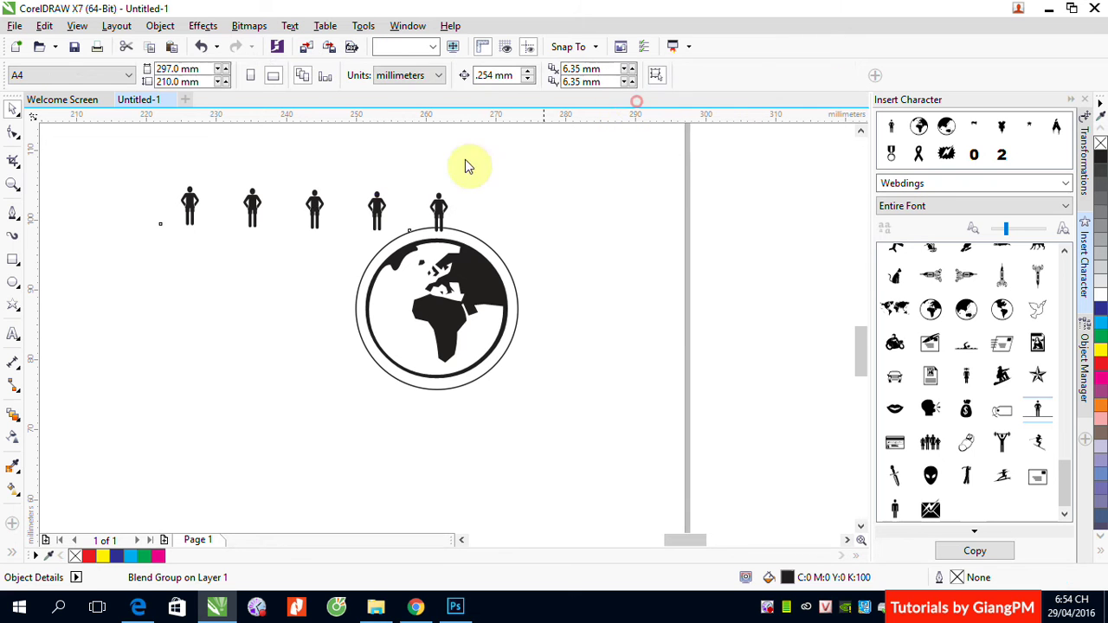
click(371, 256)
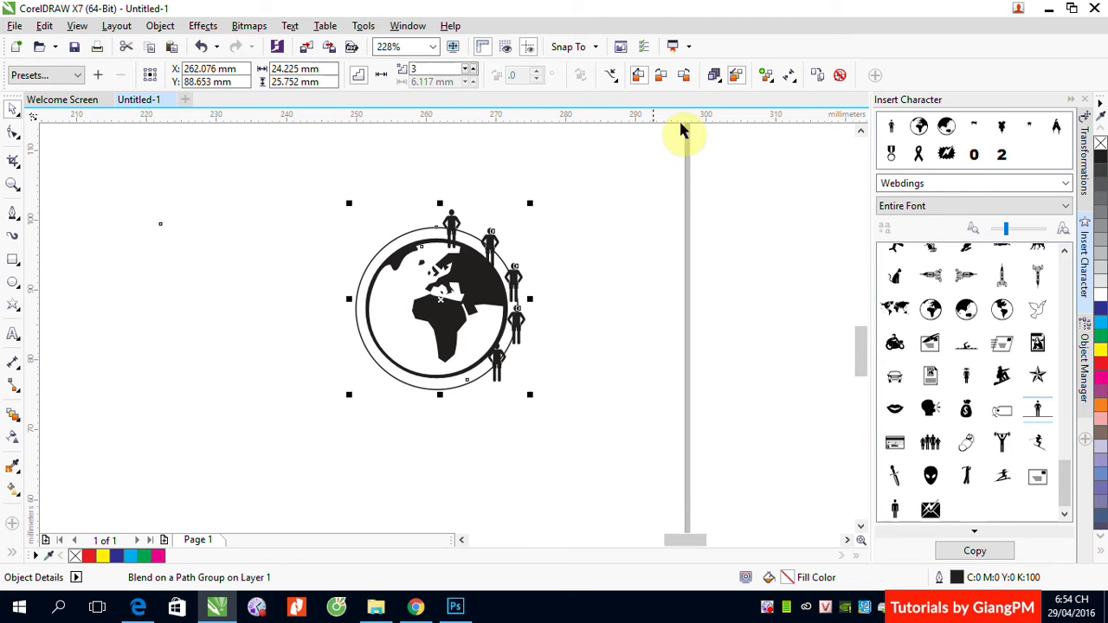
Spread the blend along the full circular path and rotate all its objects to follow the path
click(777, 82)
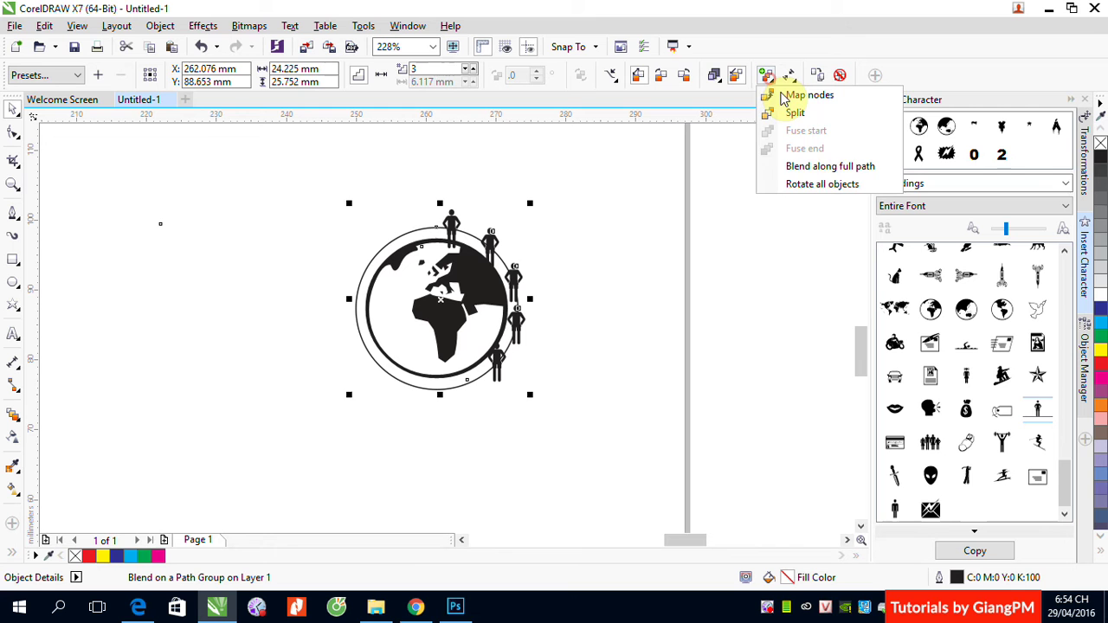
click(829, 167)
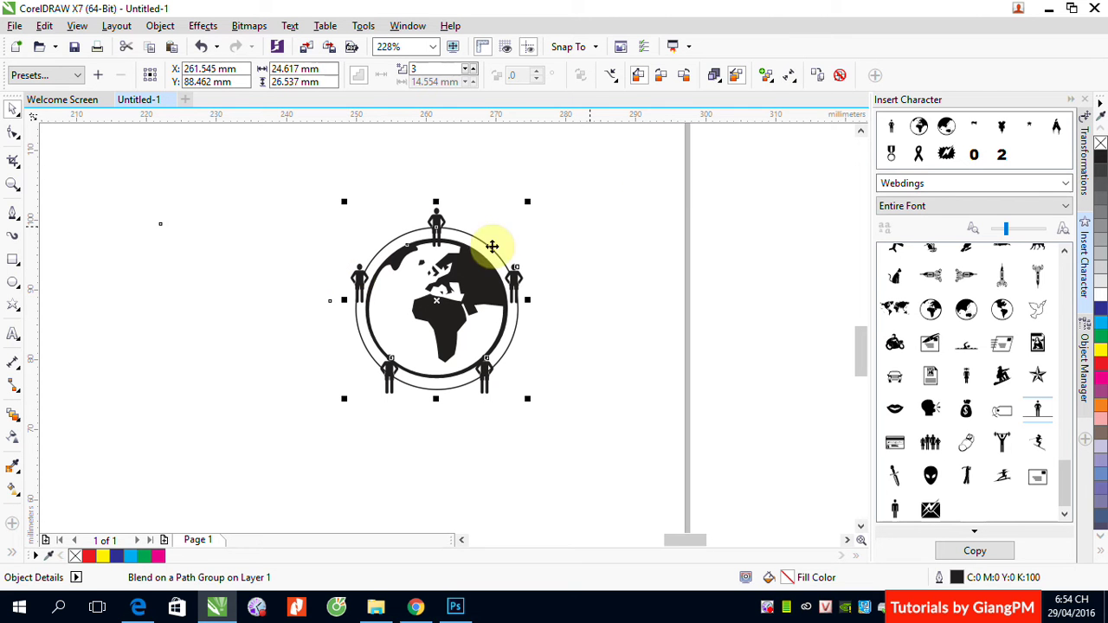
click(766, 81)
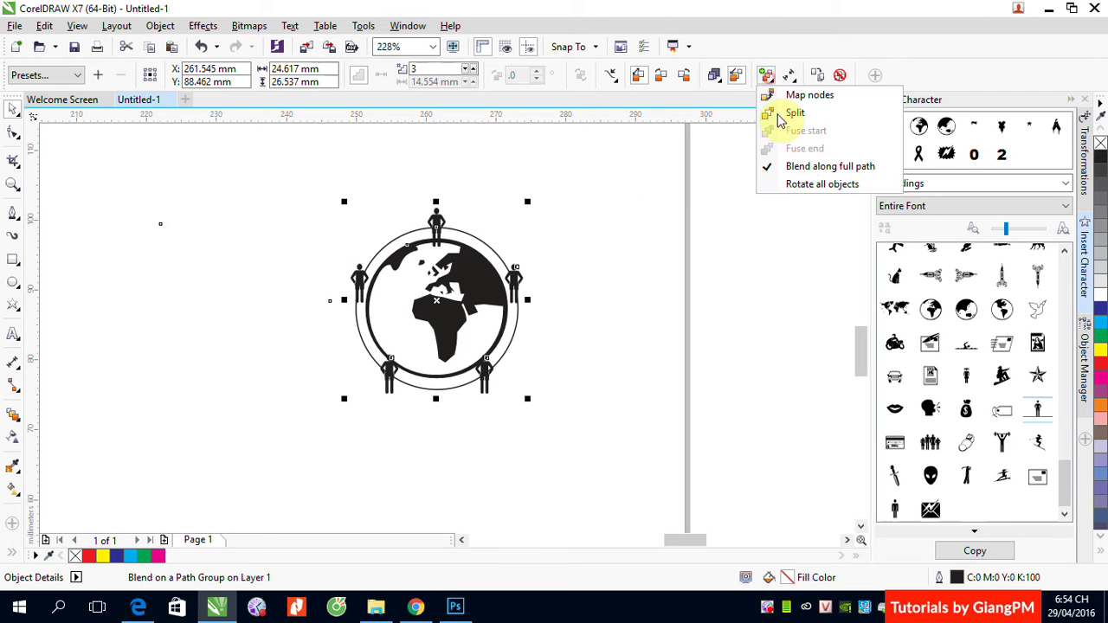
click(803, 185)
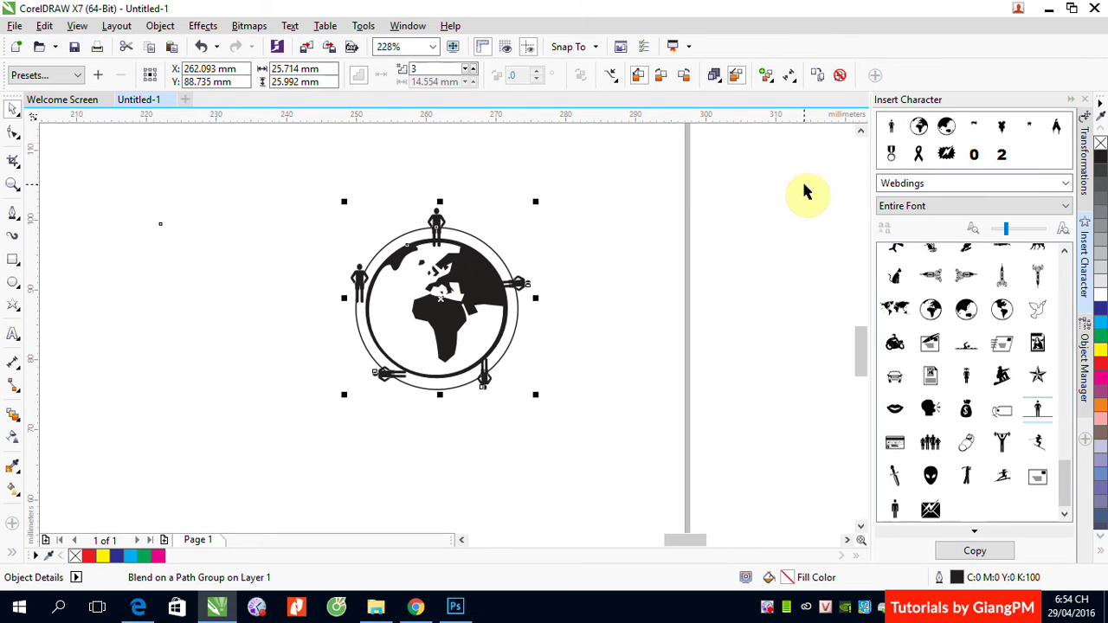
Identify the start figure of the blend with Show Start
click(223, 279)
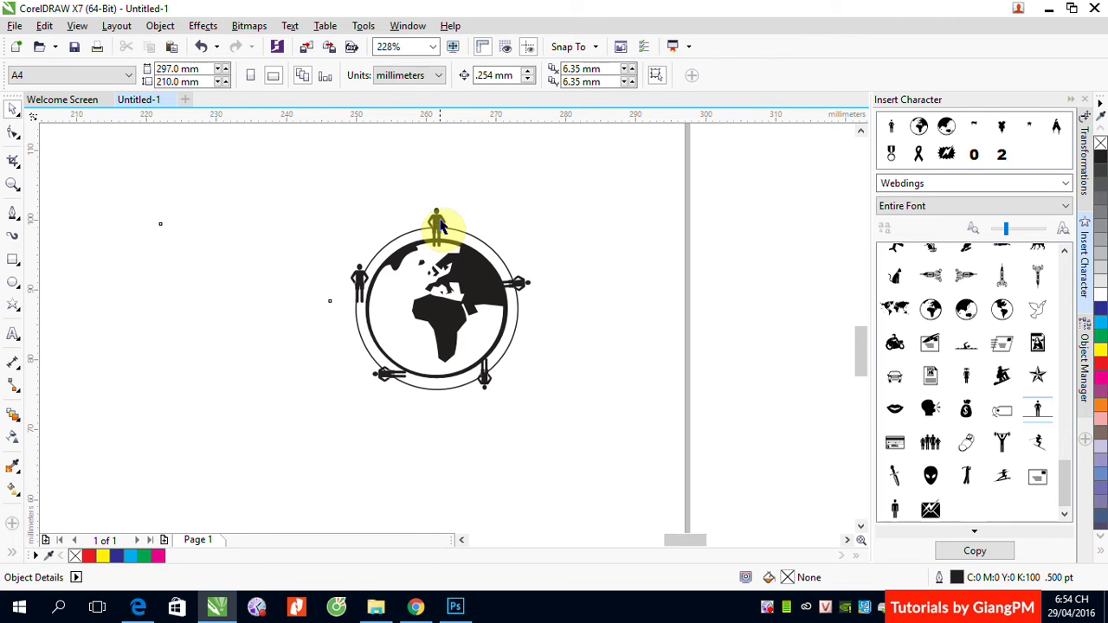
click(438, 224)
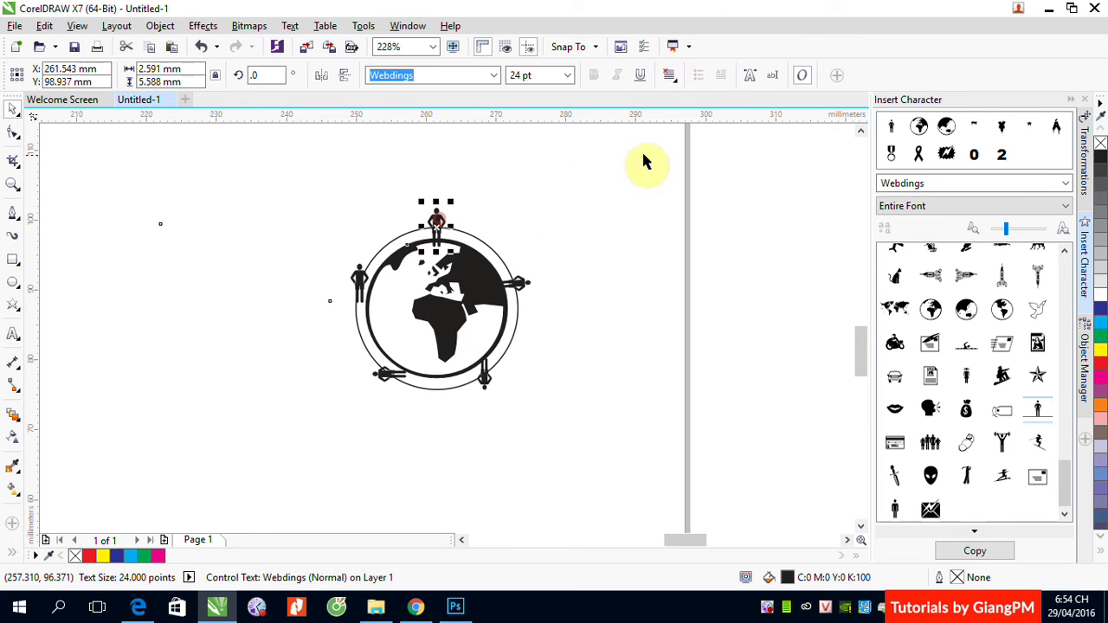
click(522, 292)
click(789, 76)
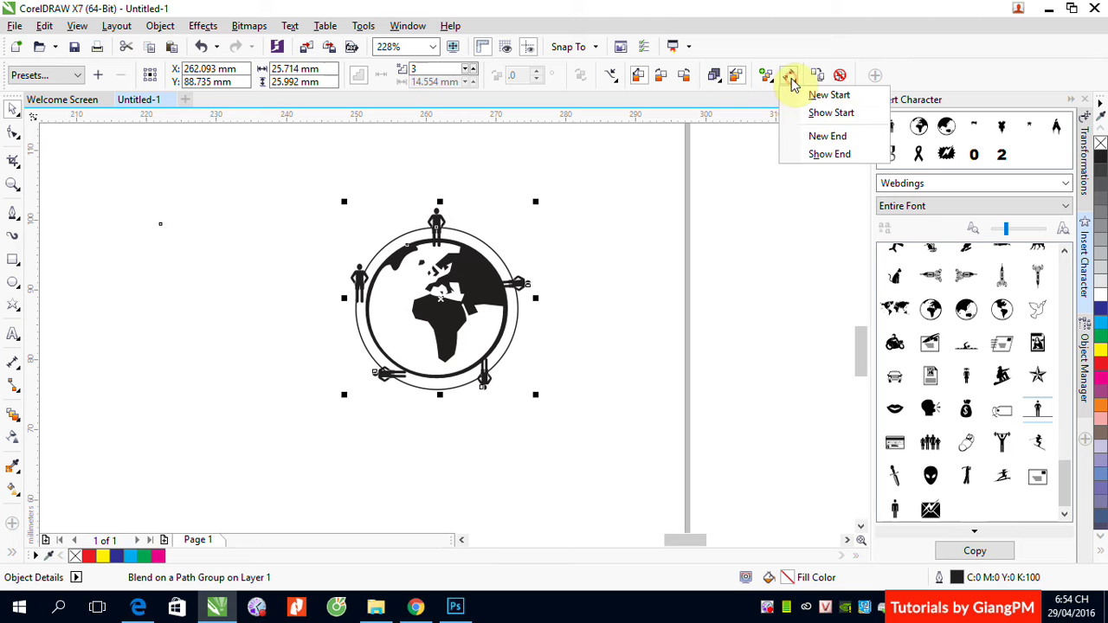
click(839, 113)
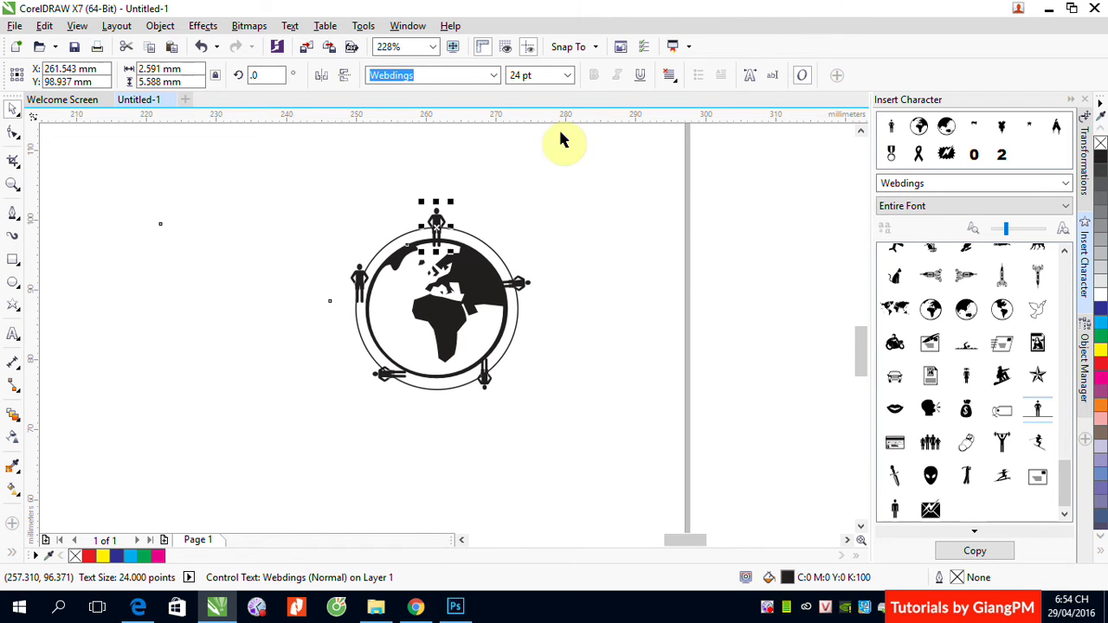
Reselect the blend and select its end figure with Show End
click(564, 241)
click(519, 286)
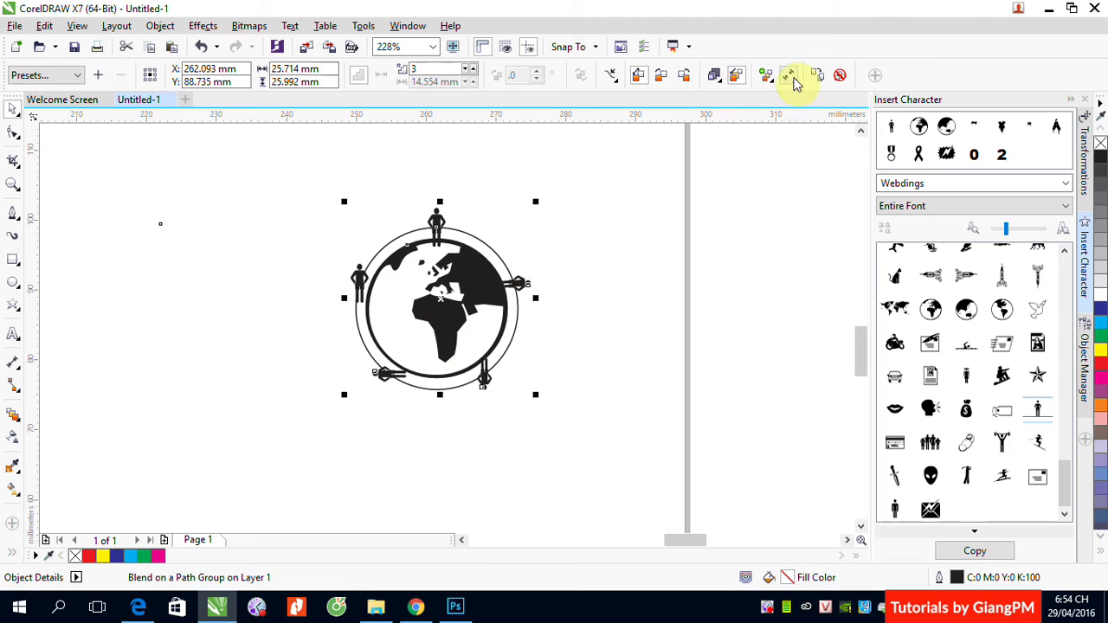
click(791, 76)
click(823, 156)
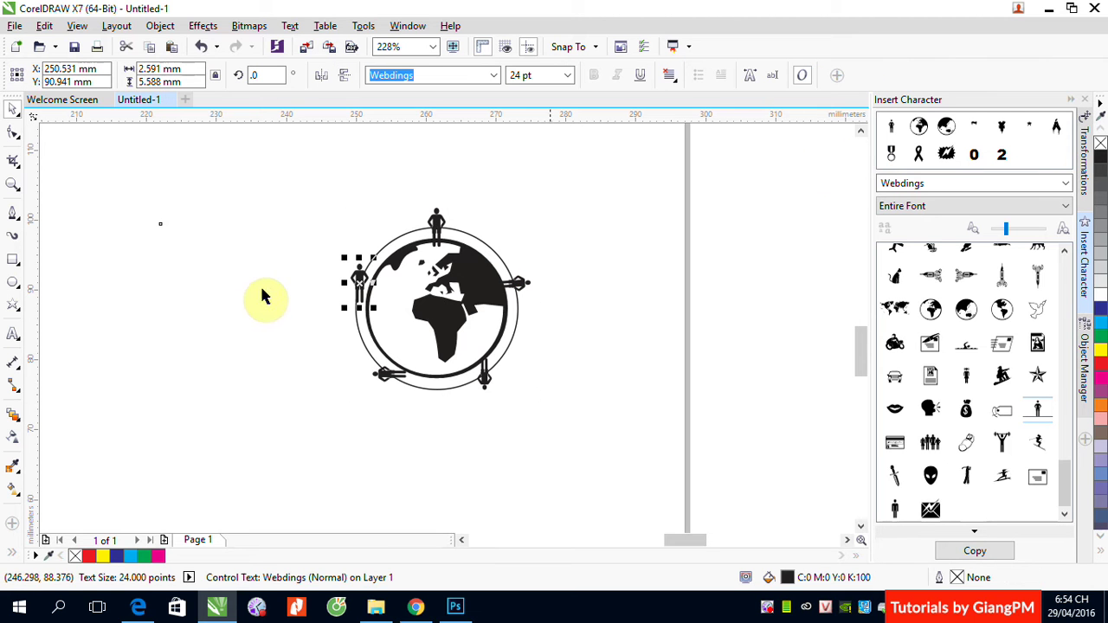
Rotate the blend's end figure to about 74° so the figures stand upright around the globe
click(339, 277)
drag(340, 277, 304, 302)
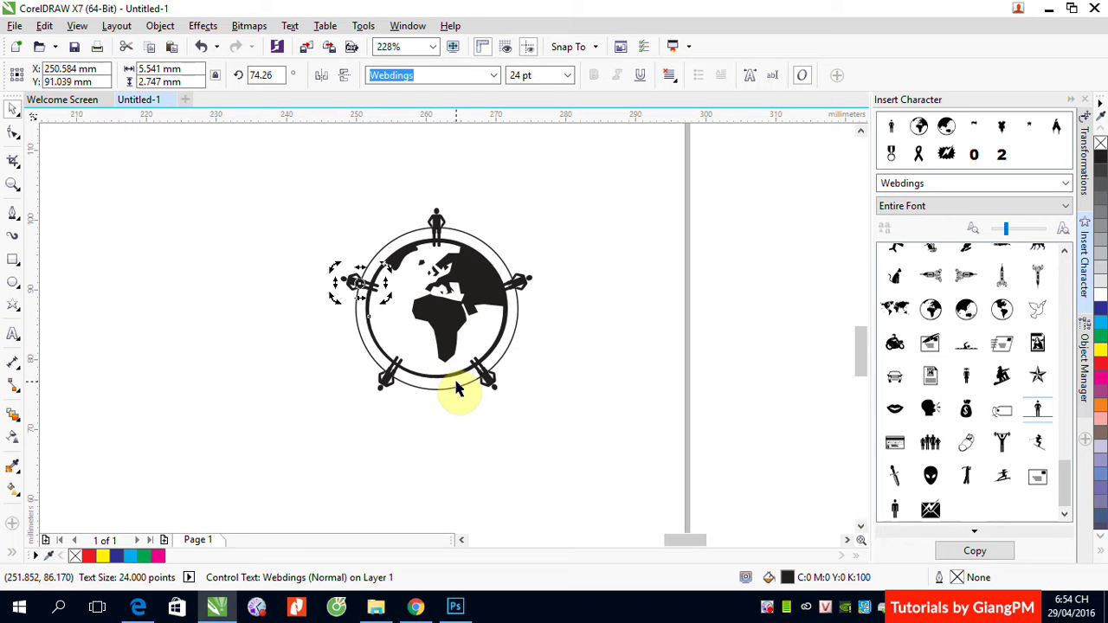
click(719, 413)
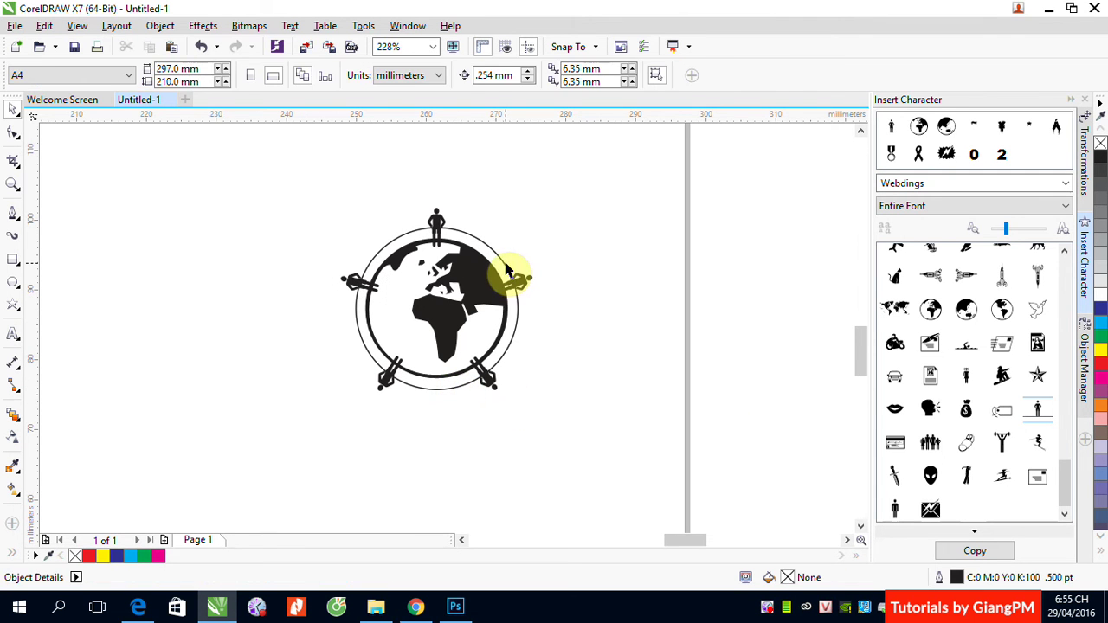
Enlarge the path circle around its centre to about 25.9 mm in diameter so the figures stand outside the globe
click(505, 263)
mouse_move(525, 221)
mouse_down()
mouse_move(542, 220)
mouse_move(533, 212)
mouse_up()
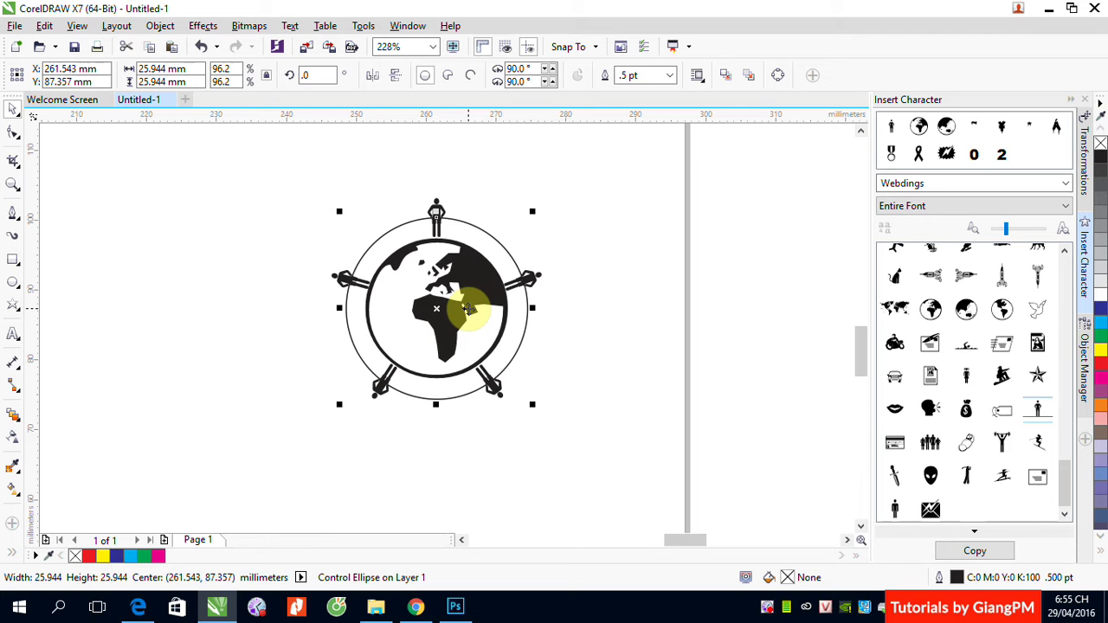
click(594, 242)
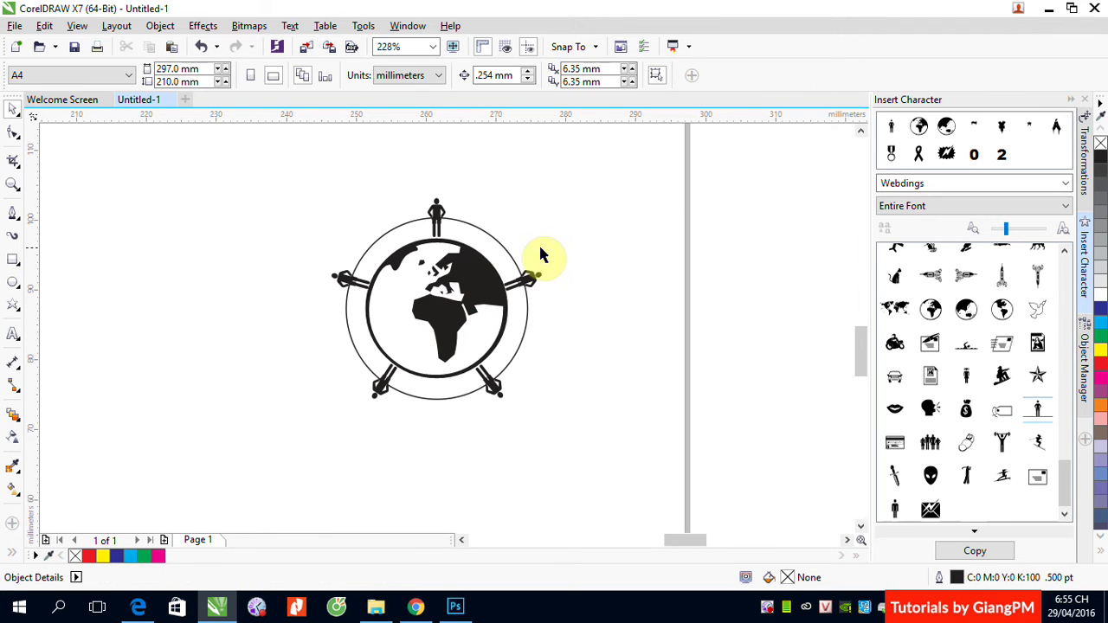
Remove the outline from the circle that carries the figures and close the Insert Character docker
click(14, 135)
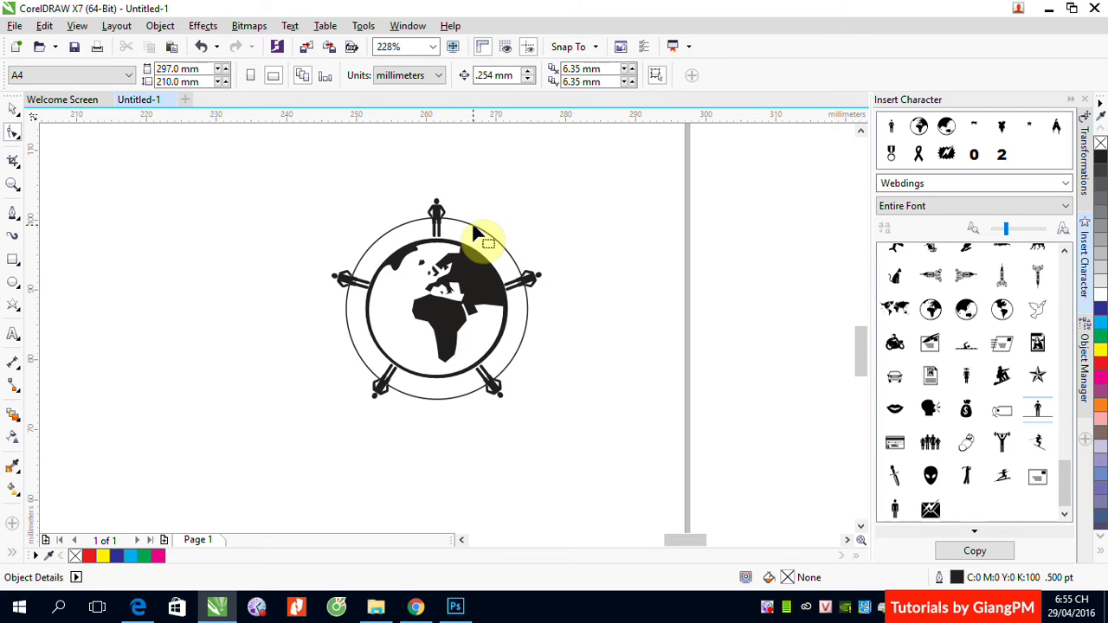
click(475, 232)
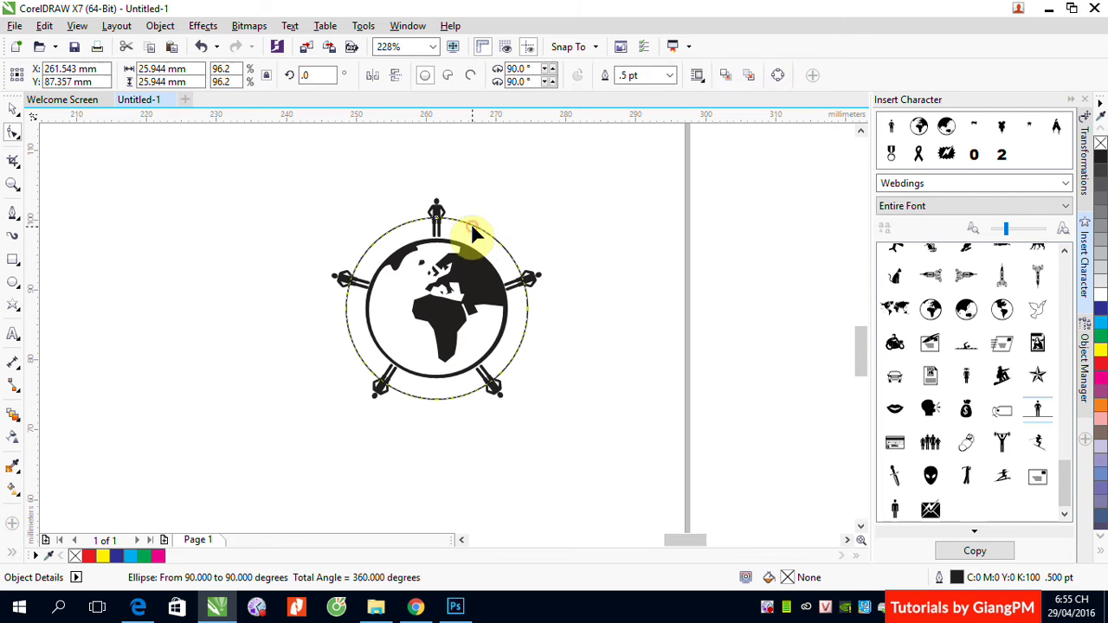
right_click(1102, 143)
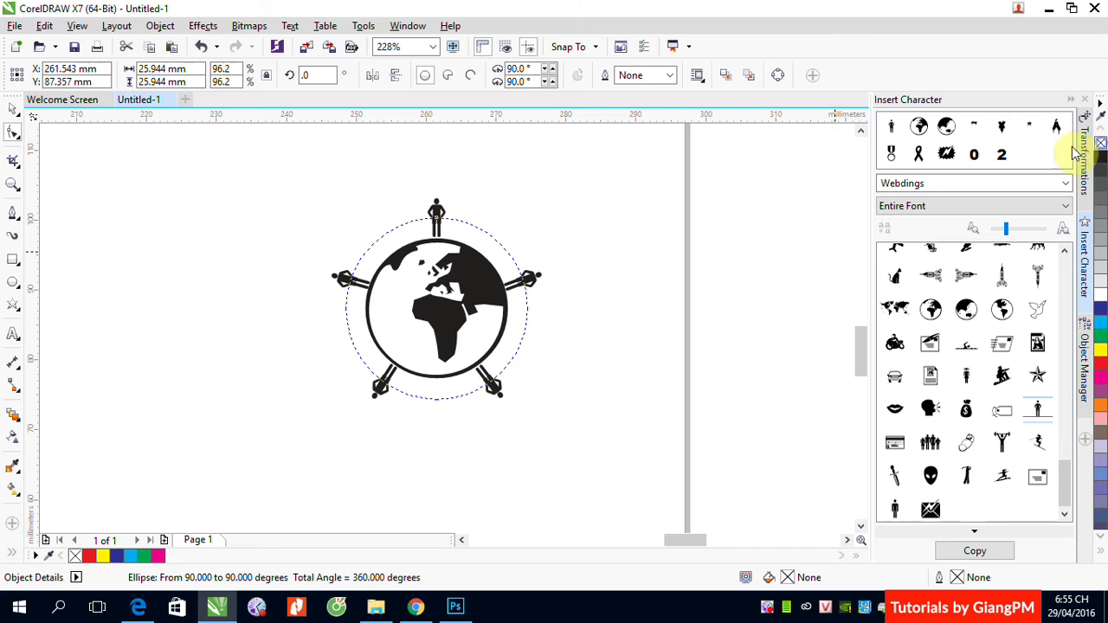
click(12, 109)
click(106, 190)
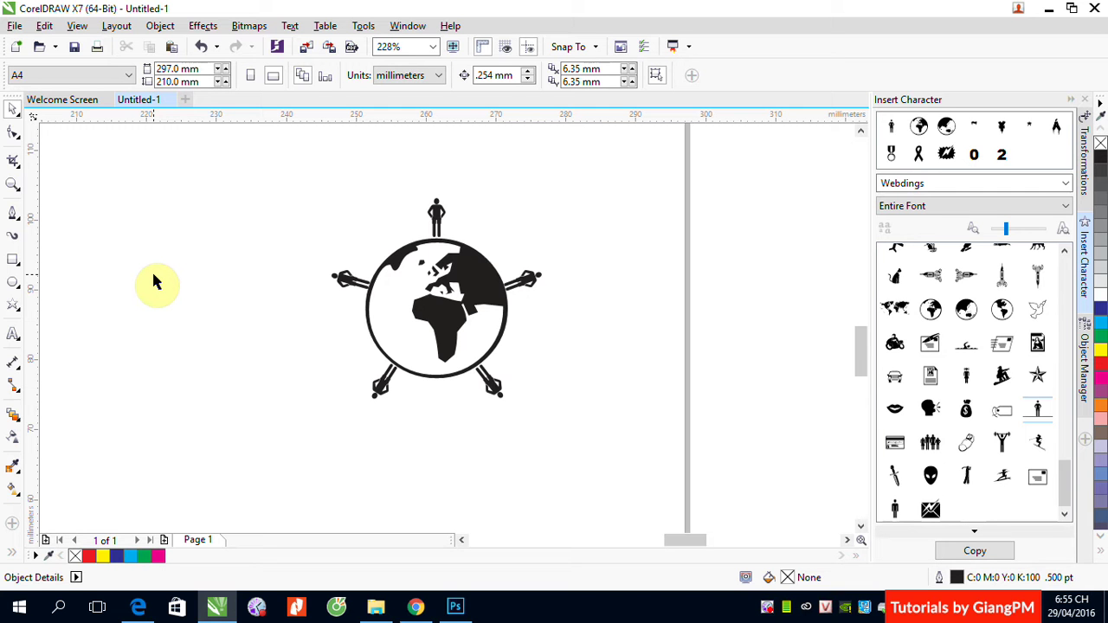
click(1085, 100)
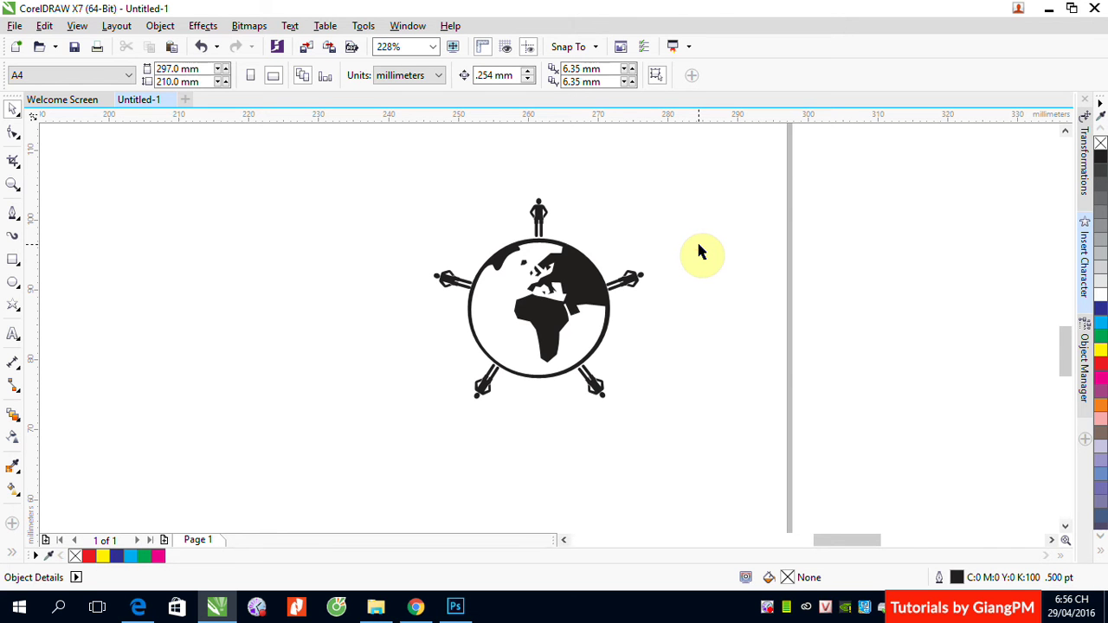
Draw a rectangle about 16.7 by 15.9 mm on the page, well to the left of the globe graphic
scroll(698, 246, down, 3)
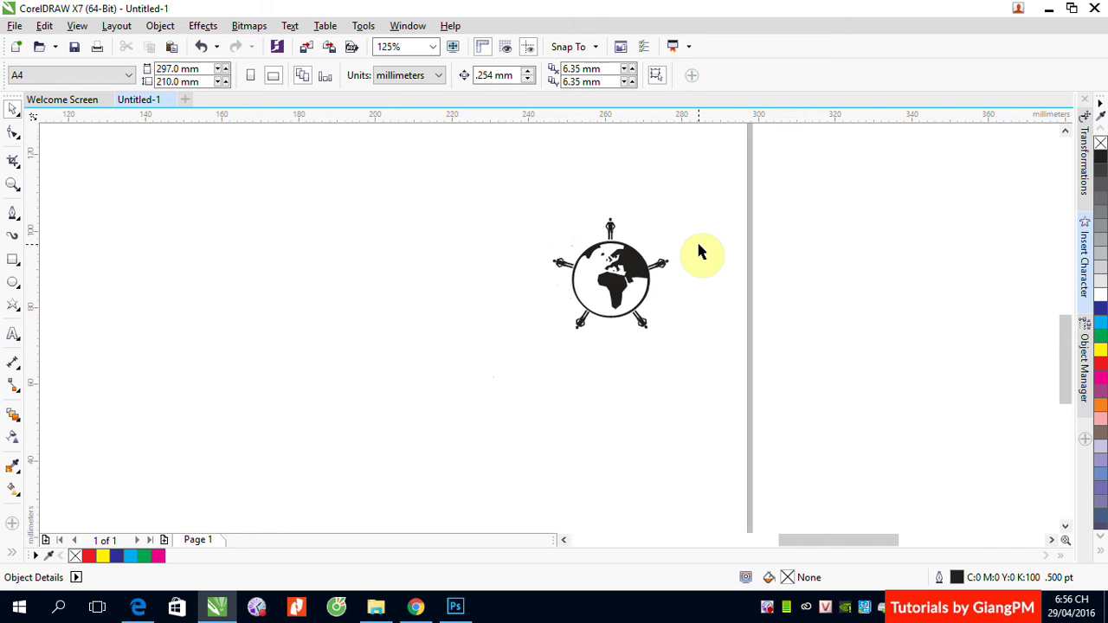
click(16, 263)
drag(127, 243, 192, 304)
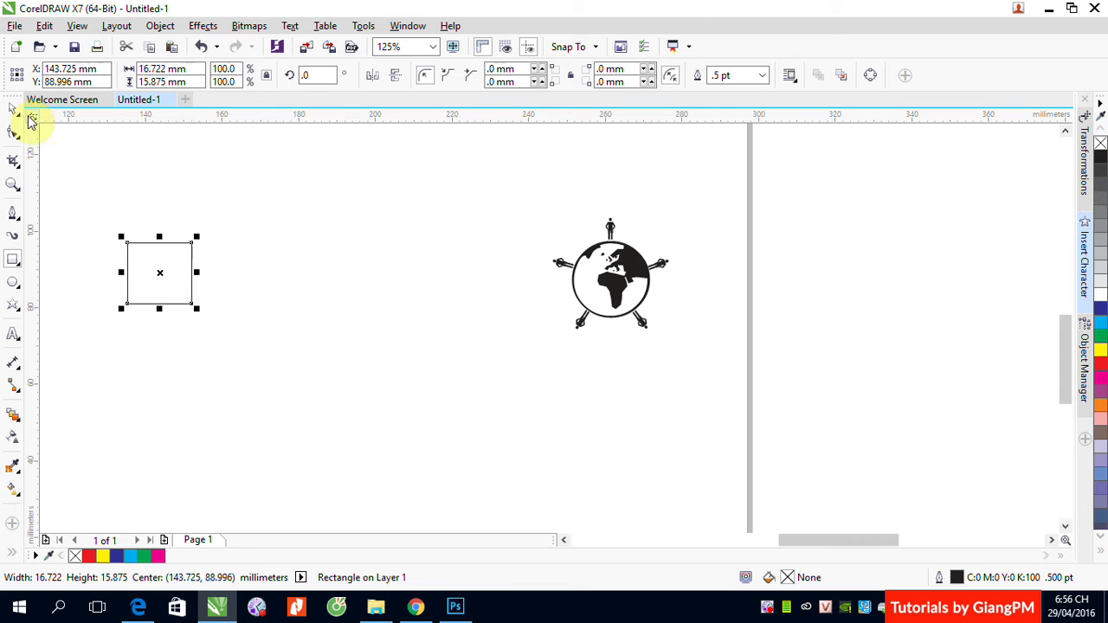
click(13, 108)
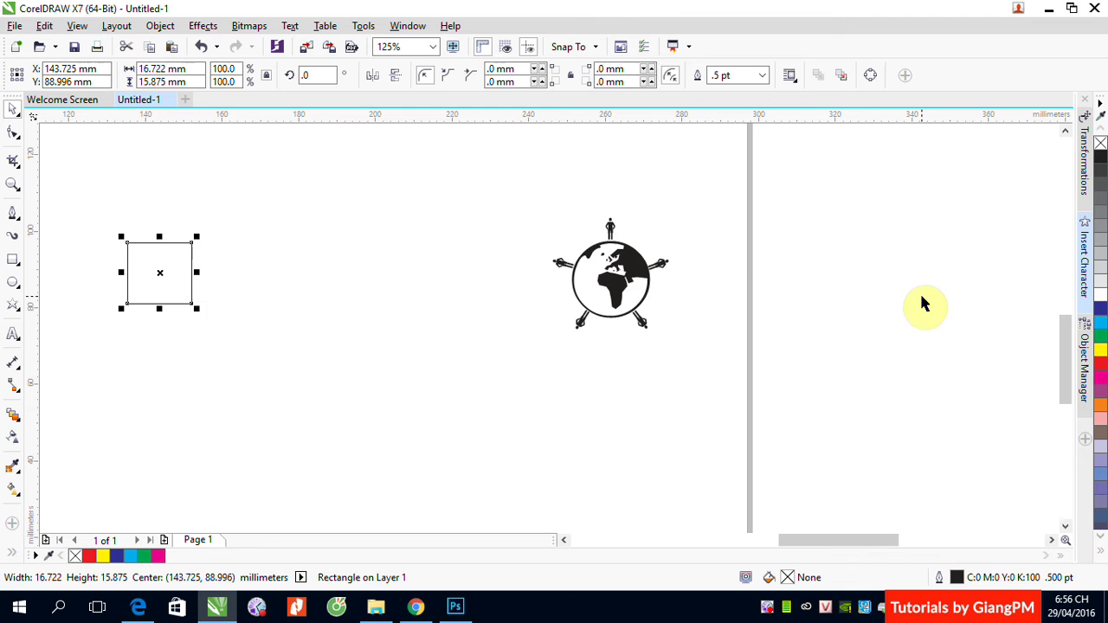
Move the whole globe graphic with its figures off the page, to the right of the page edge
scroll(922, 303, down, 2)
drag(710, 238, 854, 355)
drag(768, 290, 962, 293)
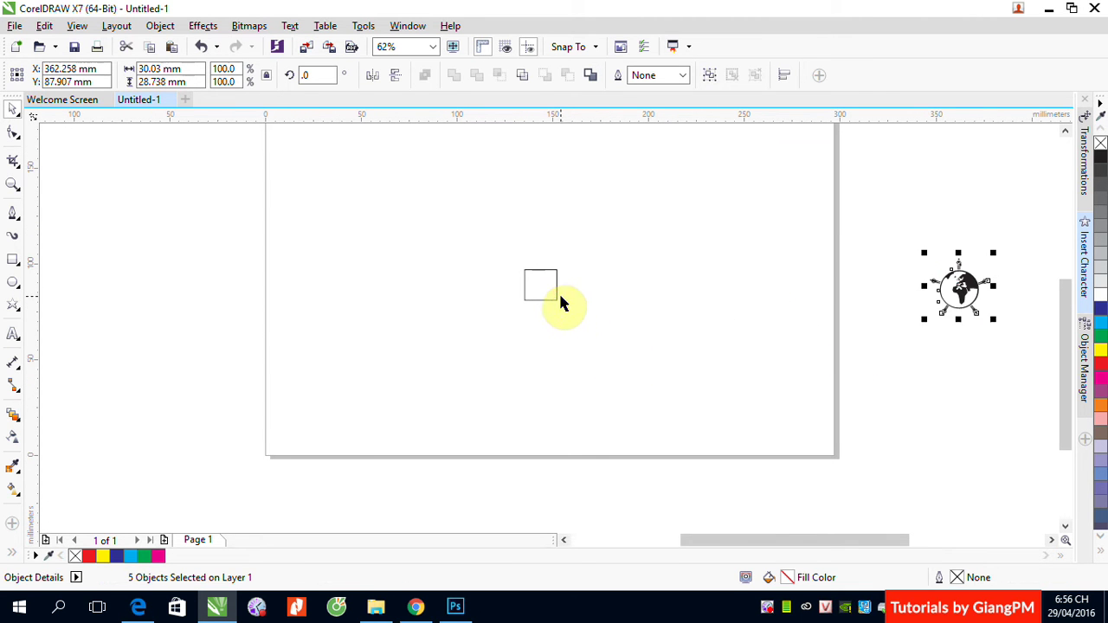
Place the rectangle and a copy of it in the page's two lower corners and blend them with 3 steps
drag(552, 281, 820, 440)
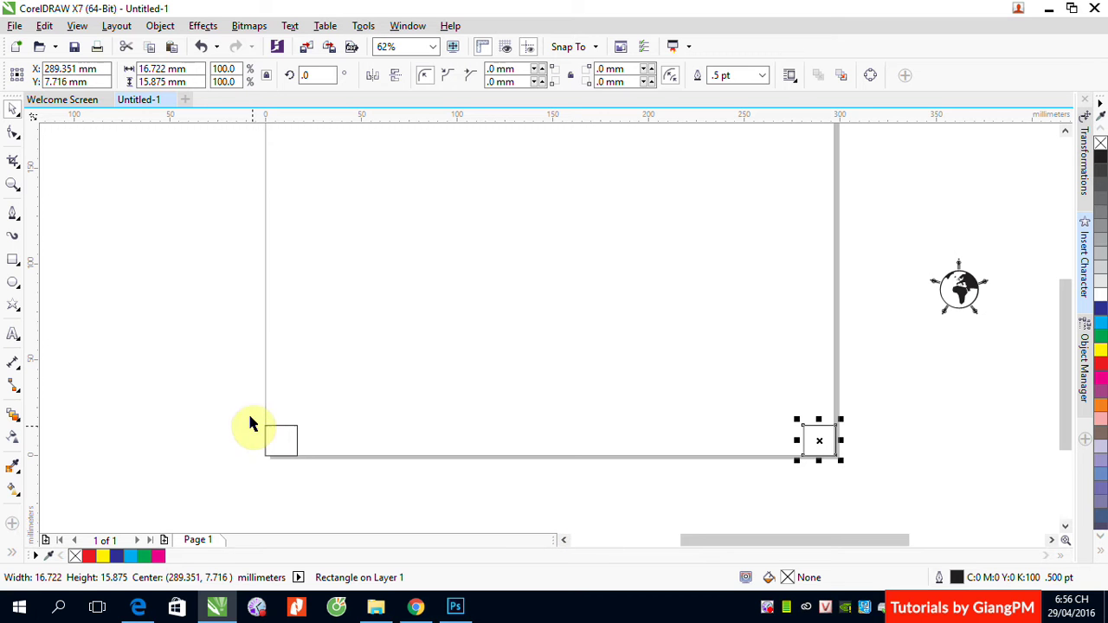
drag(223, 393, 910, 524)
click(13, 414)
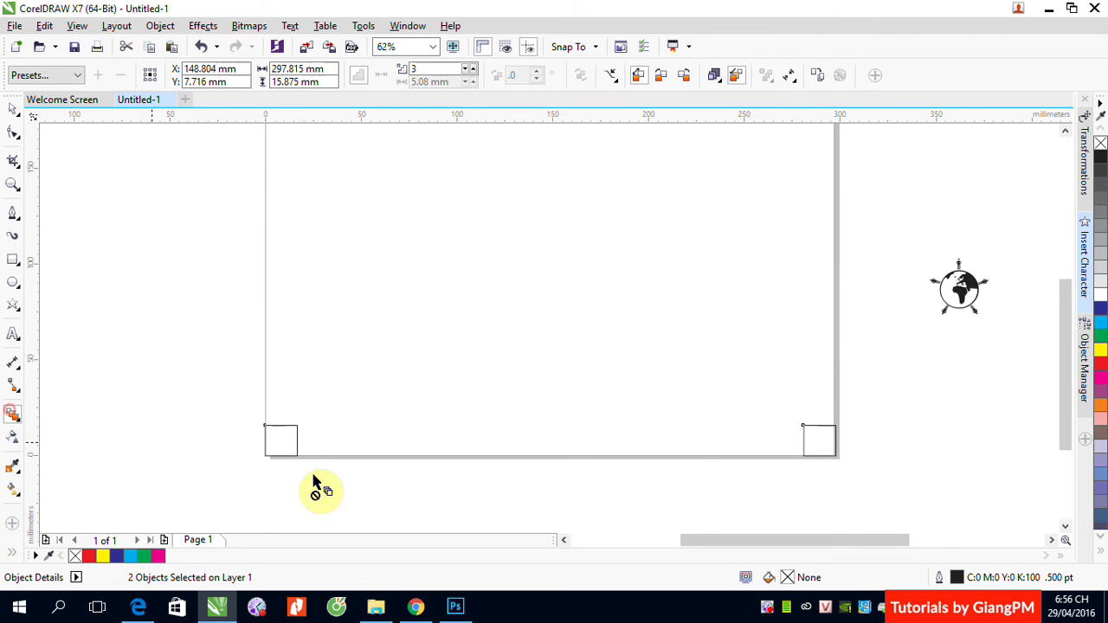
drag(283, 442, 823, 452)
drag(281, 441, 803, 439)
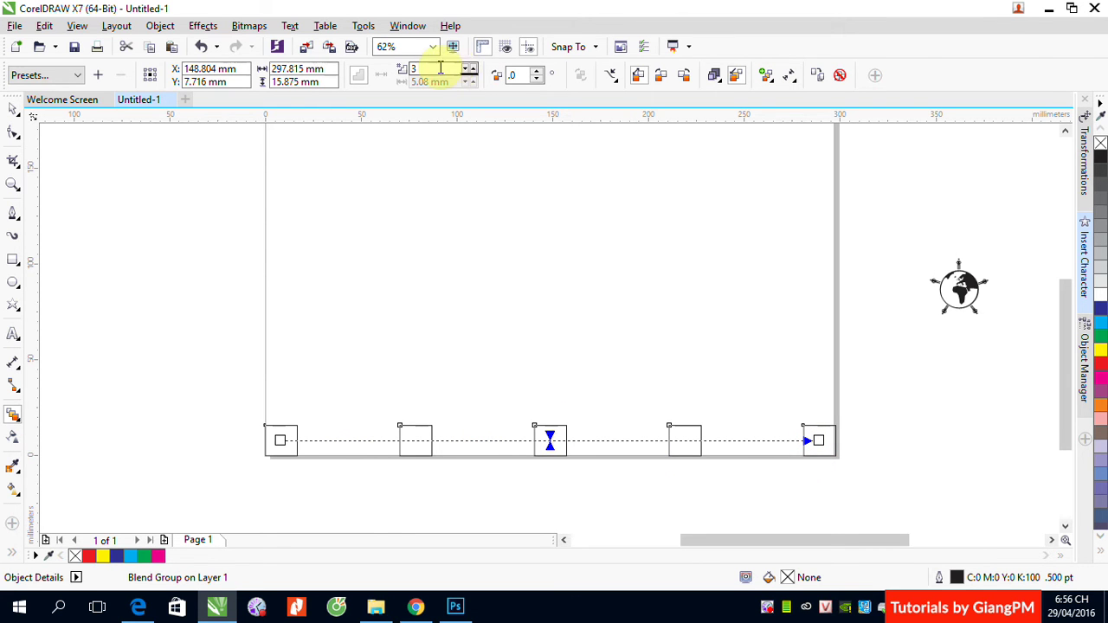
Set the rectangle blend to 6 steps and move it just below the page
click(473, 69)
click(474, 70)
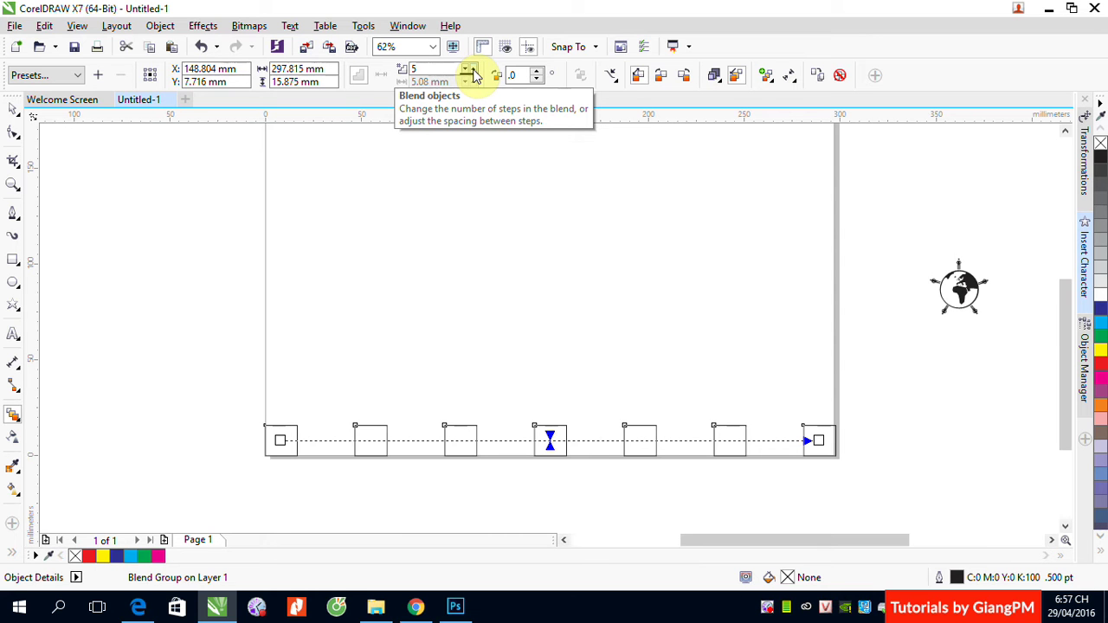
click(472, 69)
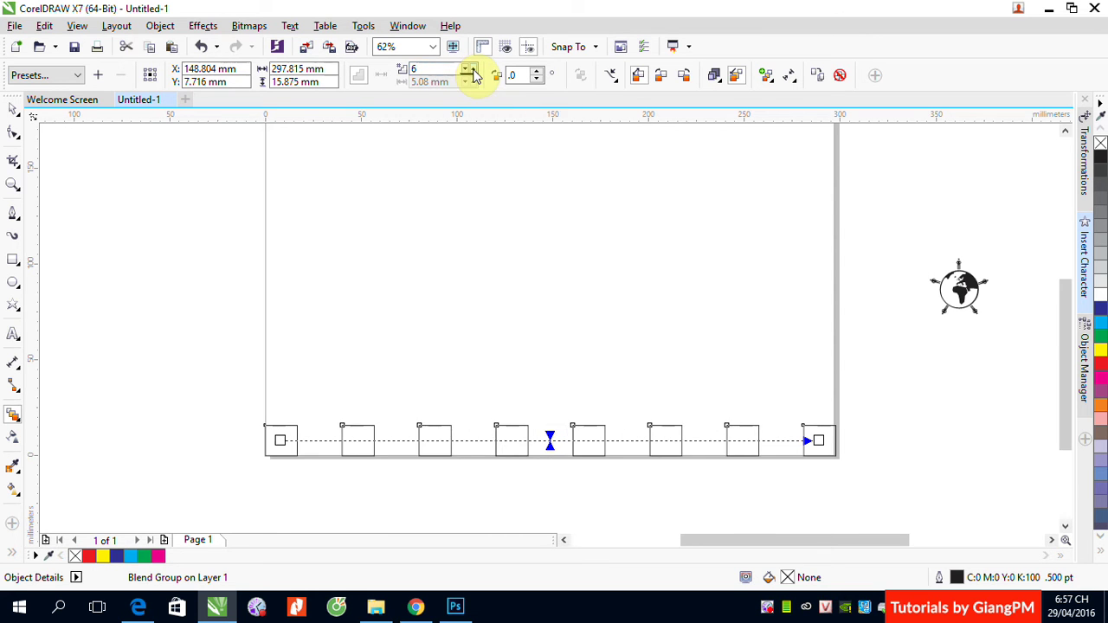
click(13, 108)
drag(549, 442, 545, 491)
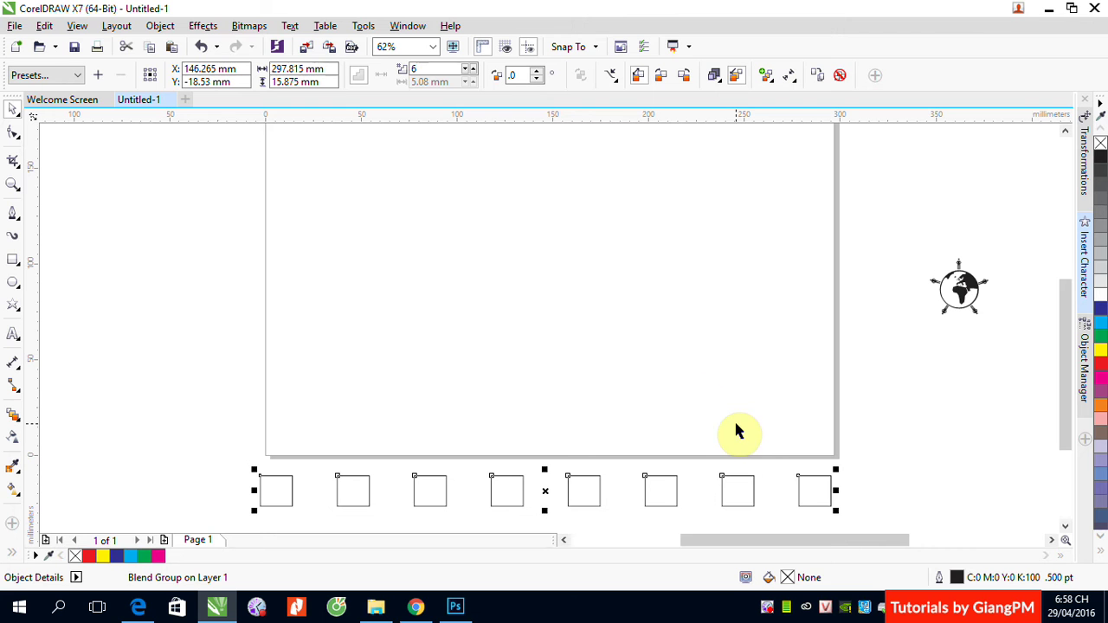
Draw an S-shaped Pen curve about 320 by 116 mm from the page's upper left to beyond its lower right edge
click(18, 216)
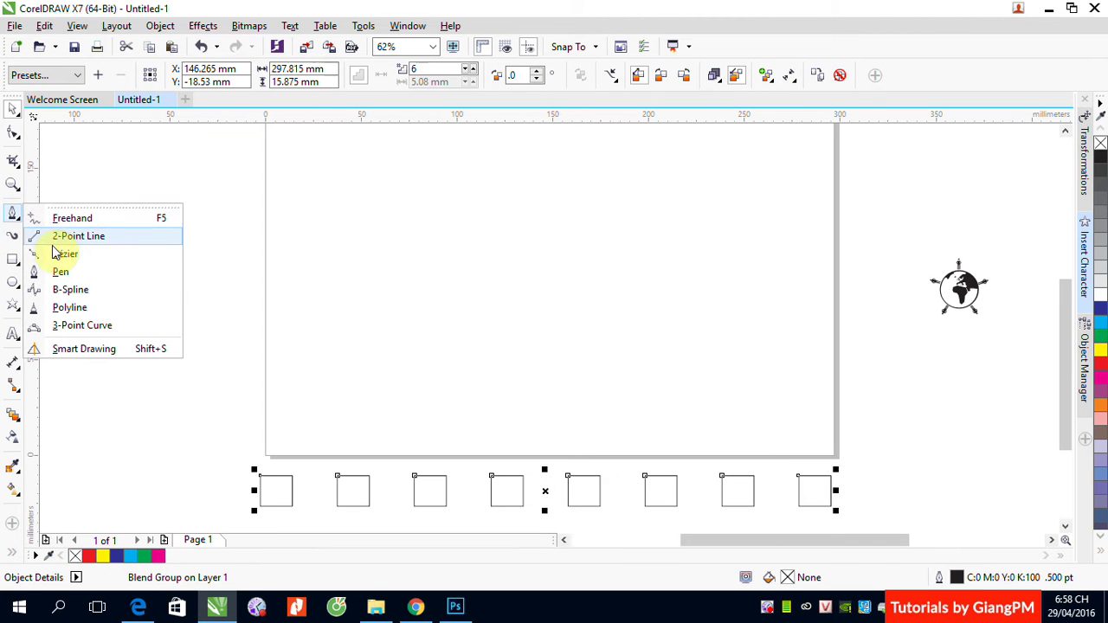
click(52, 273)
click(311, 208)
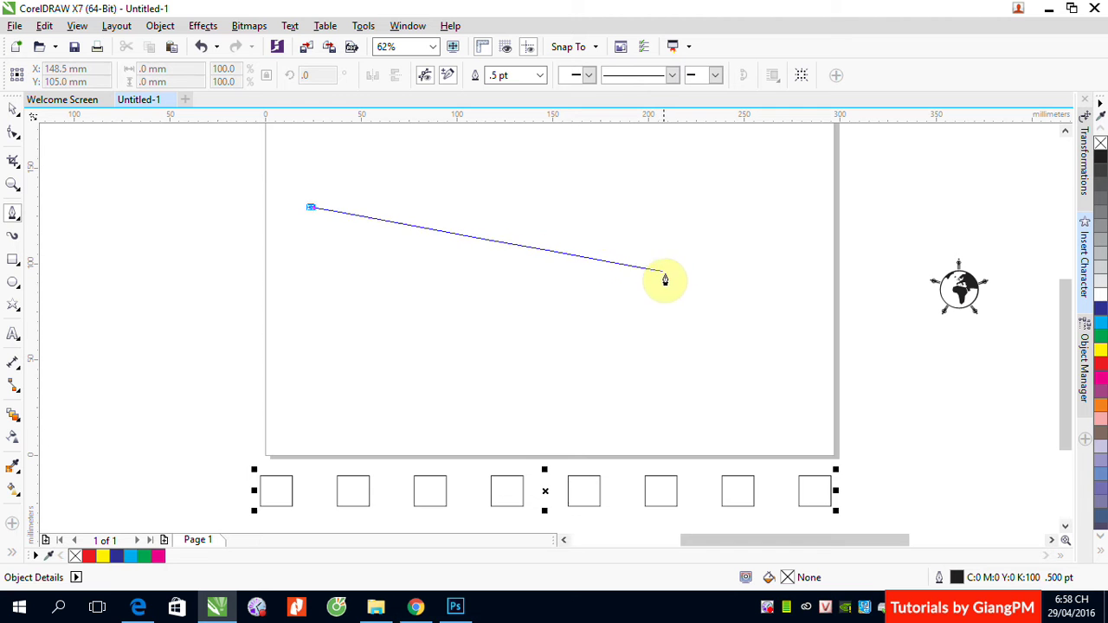
drag(665, 278, 821, 416)
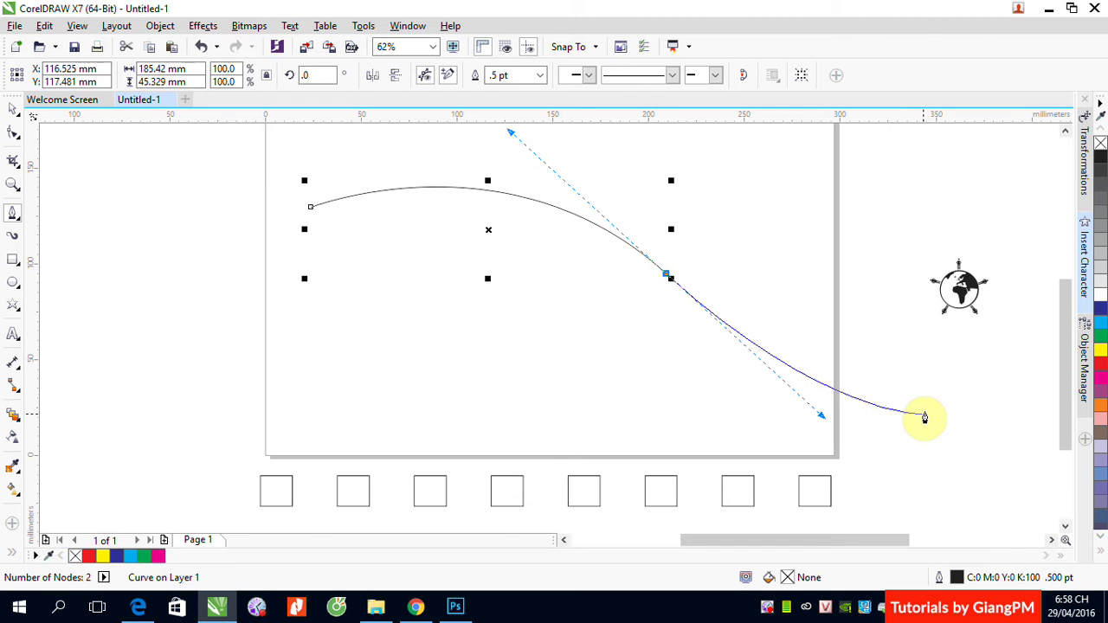
click(925, 416)
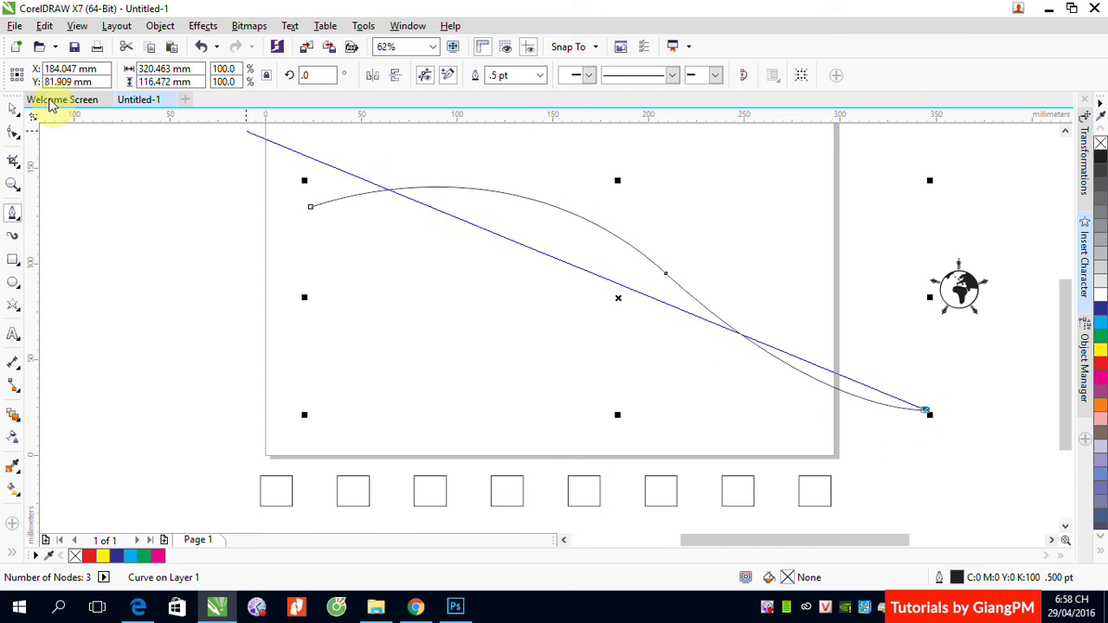
click(14, 114)
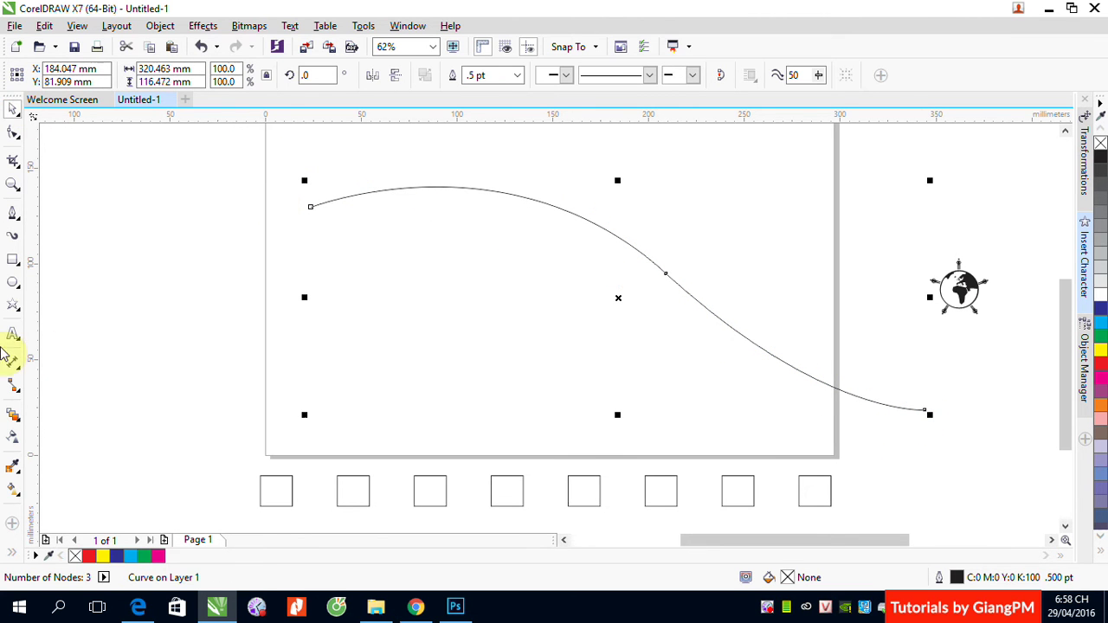
Draw five short slanted lines side by side along the start of the curve with the 2-Point Line tool
click(13, 212)
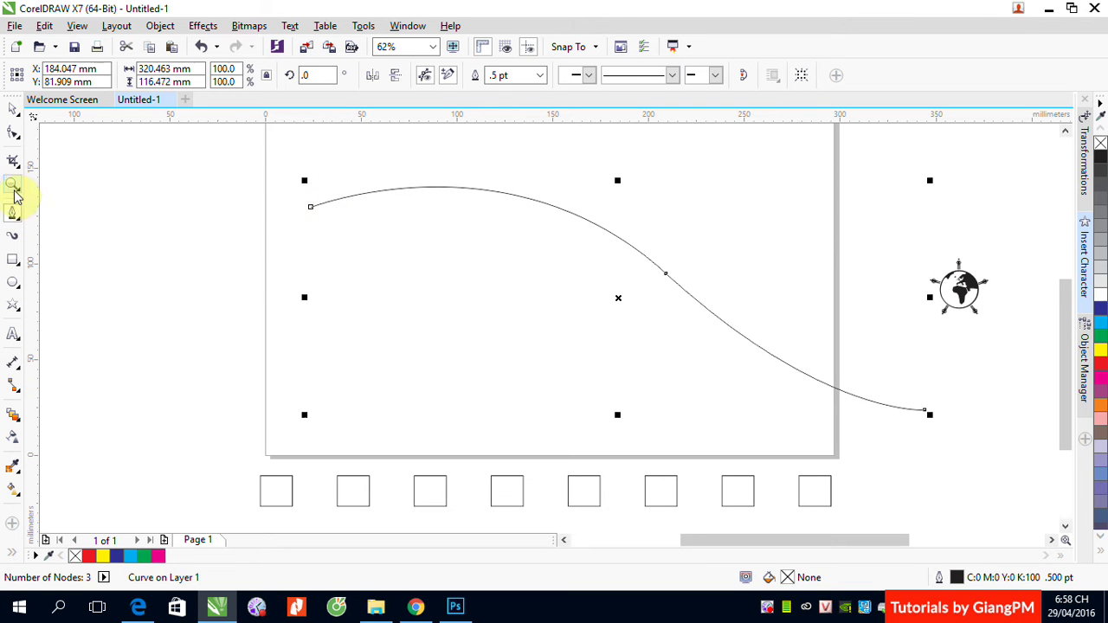
click(13, 213)
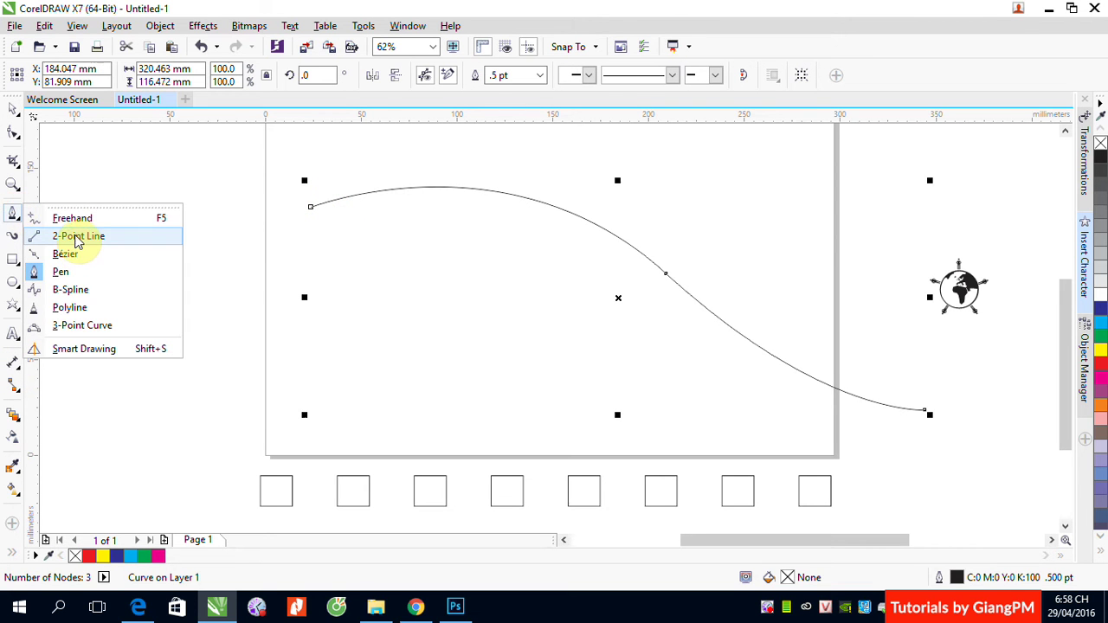
click(78, 236)
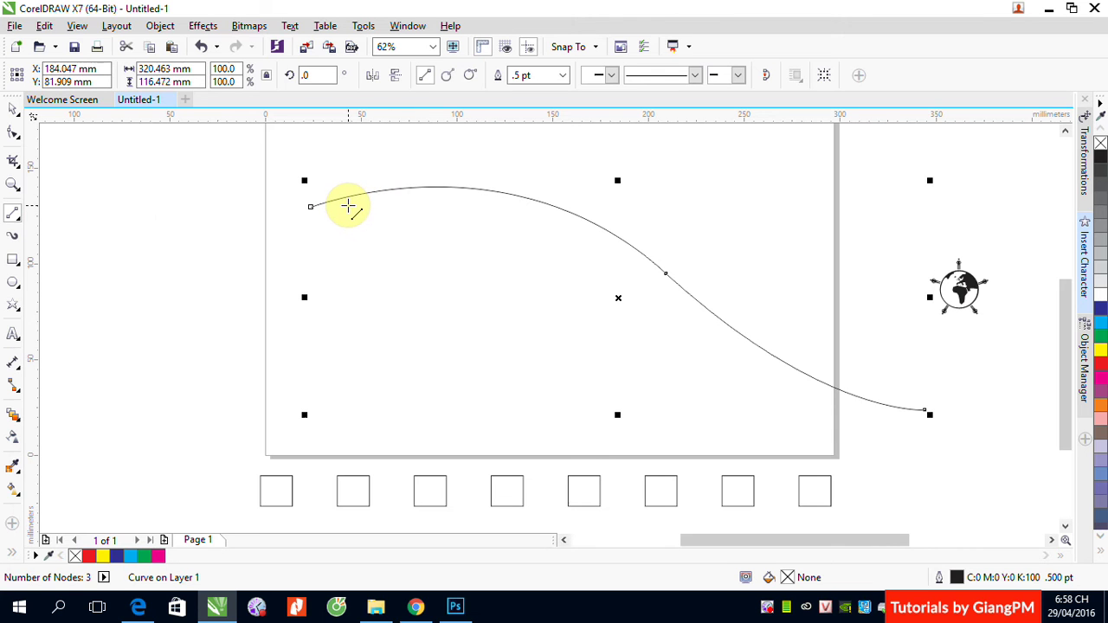
key(F2)
drag(291, 154, 660, 289)
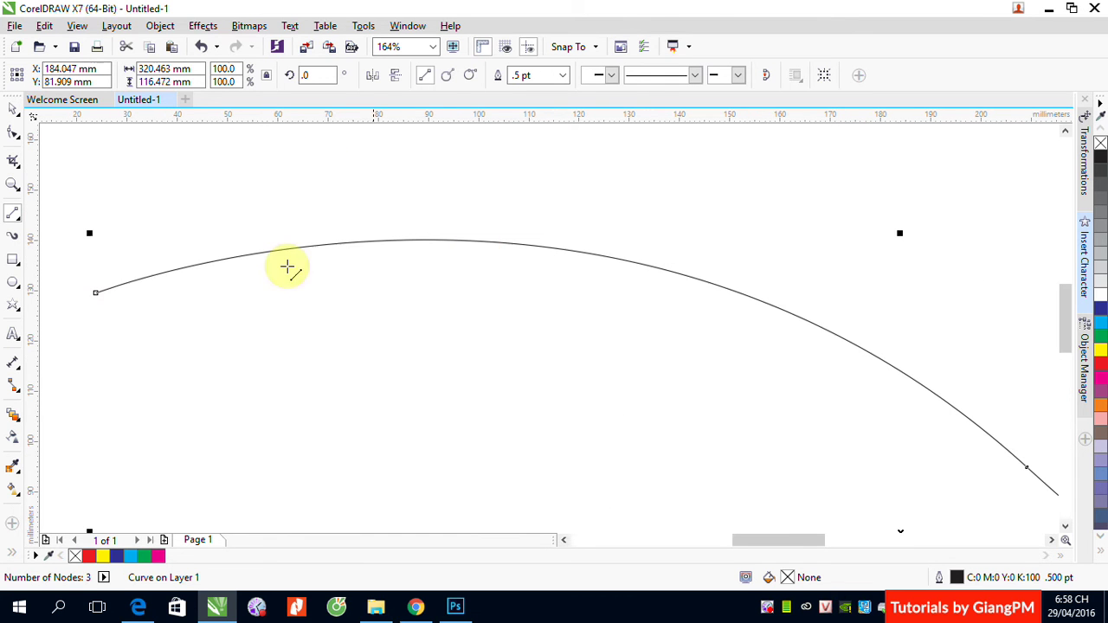
key(Escape)
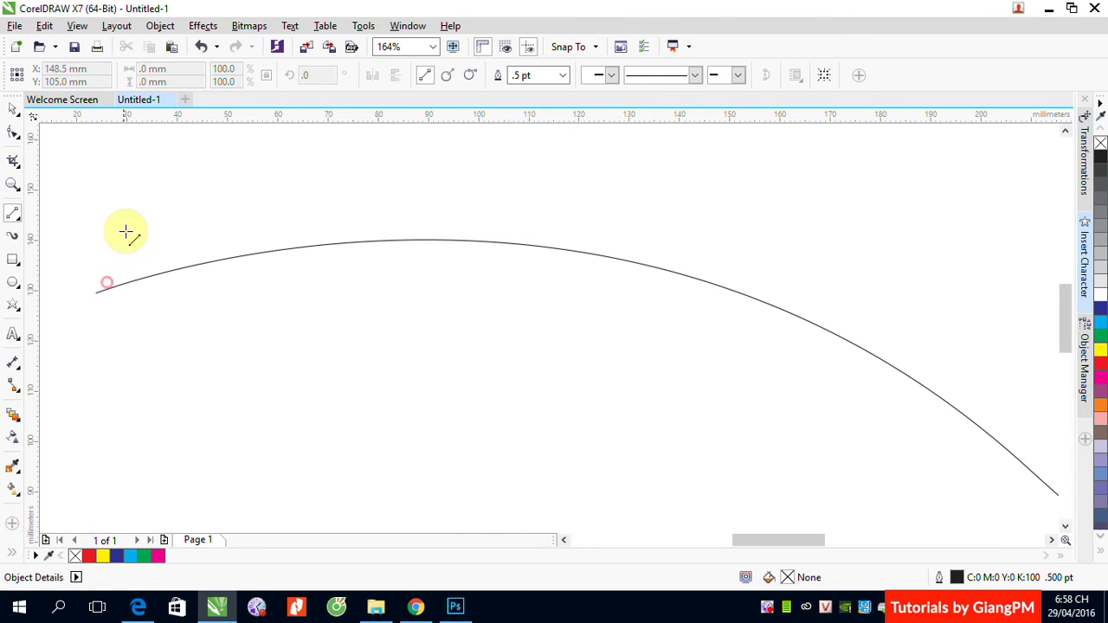
drag(110, 280, 144, 218)
drag(149, 269, 185, 210)
drag(189, 258, 225, 199)
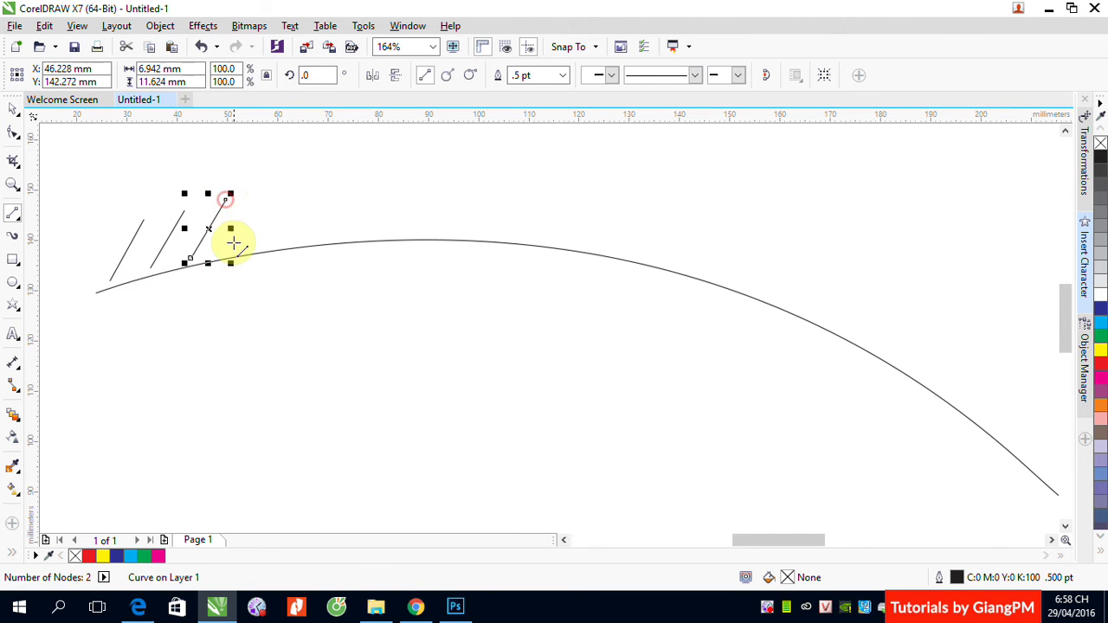
drag(232, 251, 271, 191)
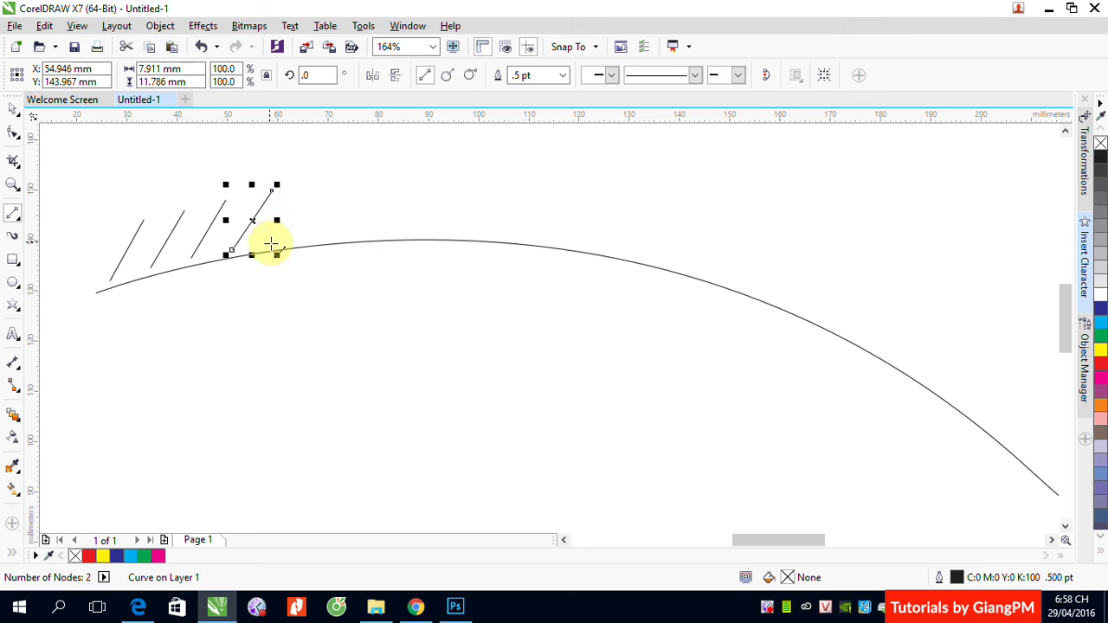
drag(272, 243, 315, 192)
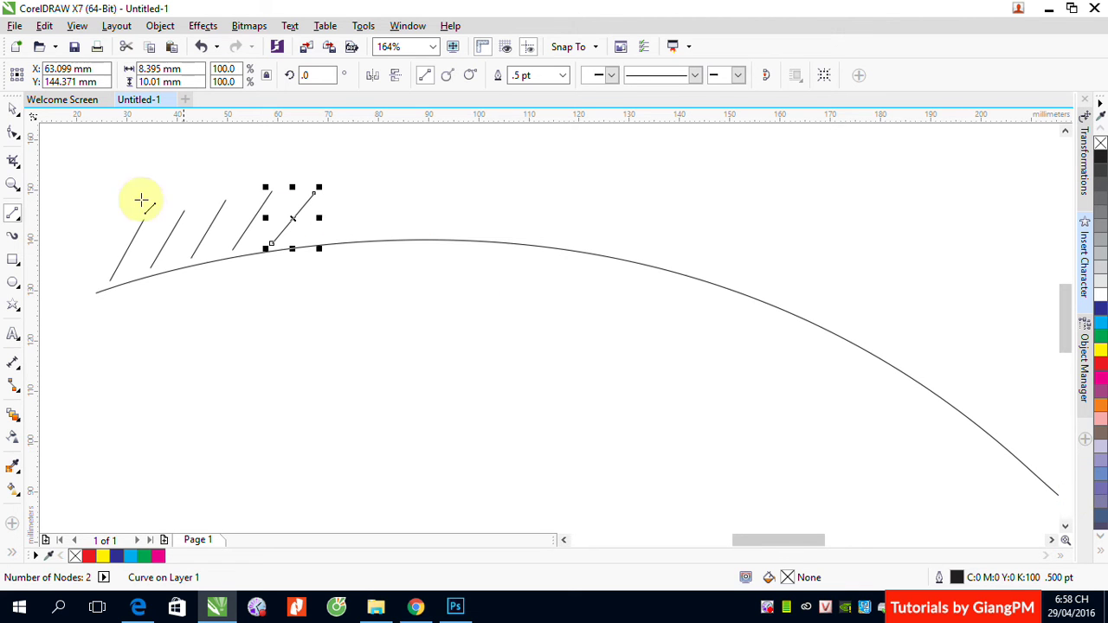
Delete the three slanted lines farthest from the curve's start, keeping the first two
click(12, 108)
scroll(523, 398, down, 5)
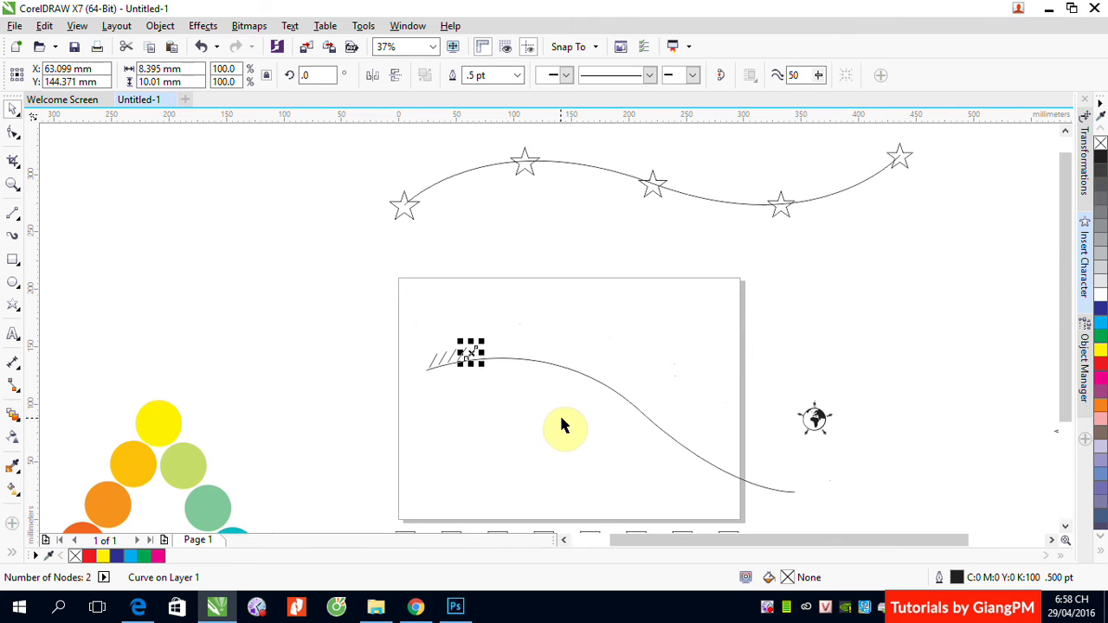
click(604, 313)
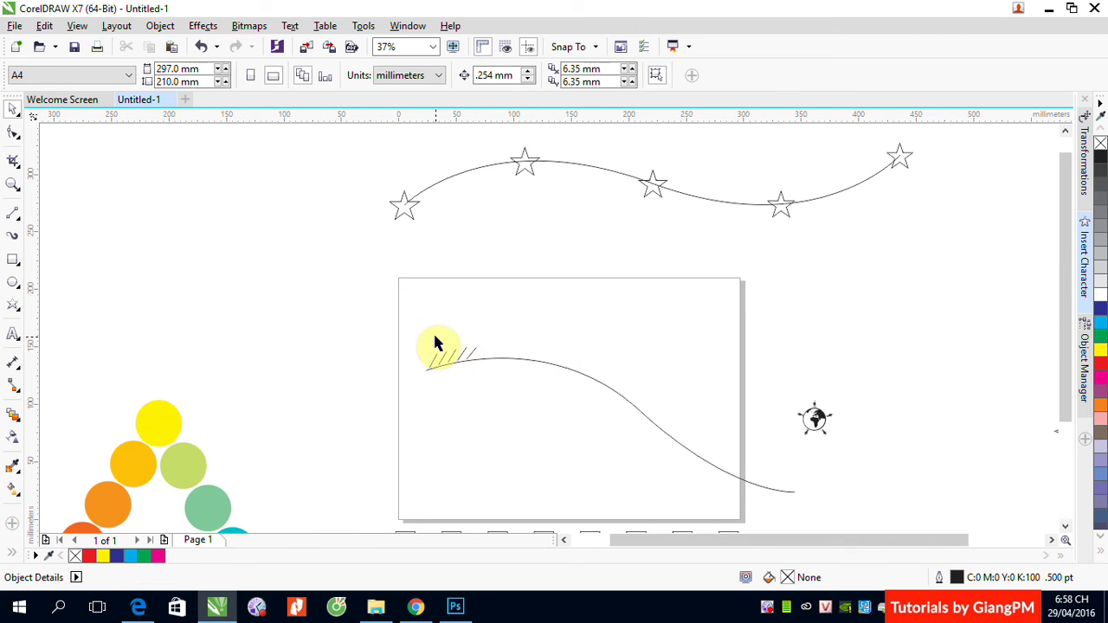
drag(436, 335, 496, 385)
key(Delete)
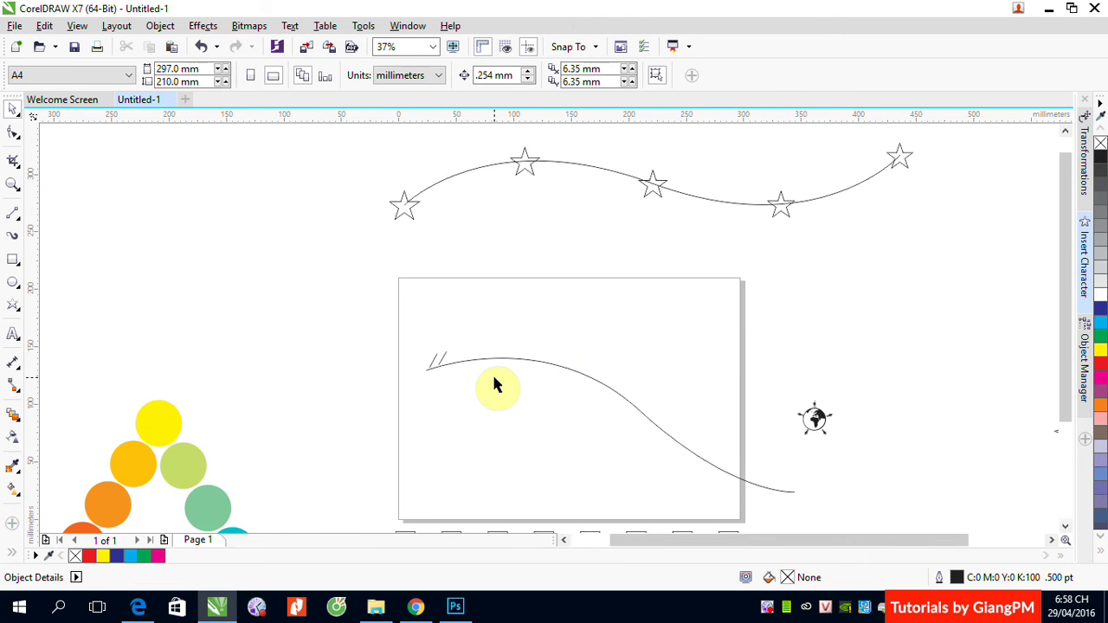
Delete the second slanted line and place a copy of the remaining one at the far end of the S-curve
click(439, 360)
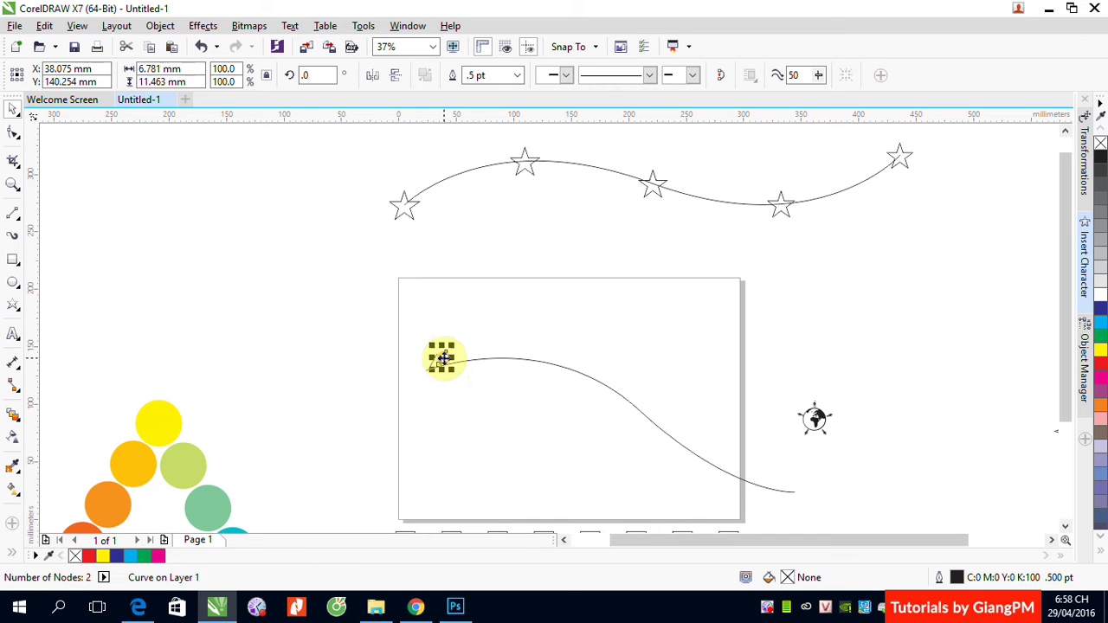
key(Delete)
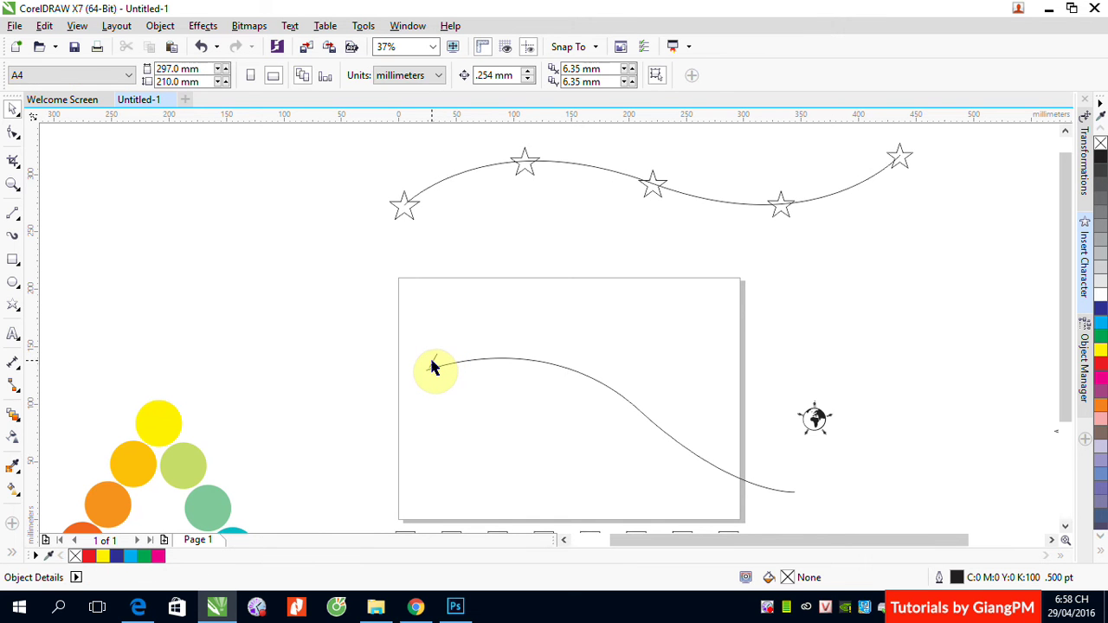
click(433, 363)
click(432, 362)
drag(784, 398, 804, 483)
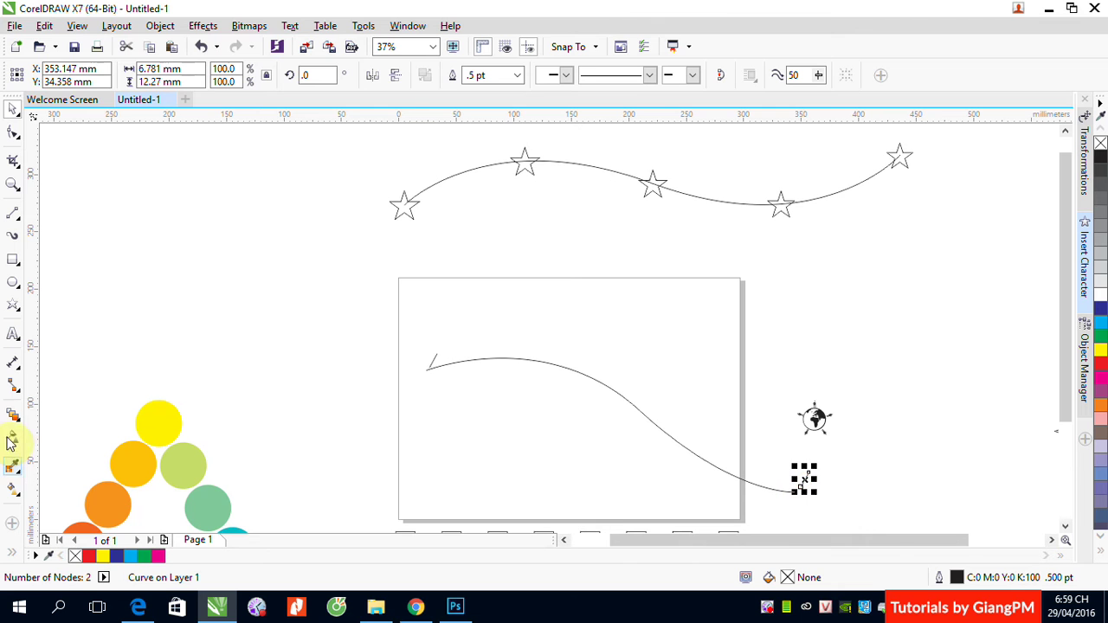
Blend the slanted line at the curve's start to its copy at the far end with 23 steps
click(12, 416)
click(435, 364)
mouse_move(435, 365)
mouse_down()
mouse_move(833, 465)
mouse_move(804, 479)
mouse_up()
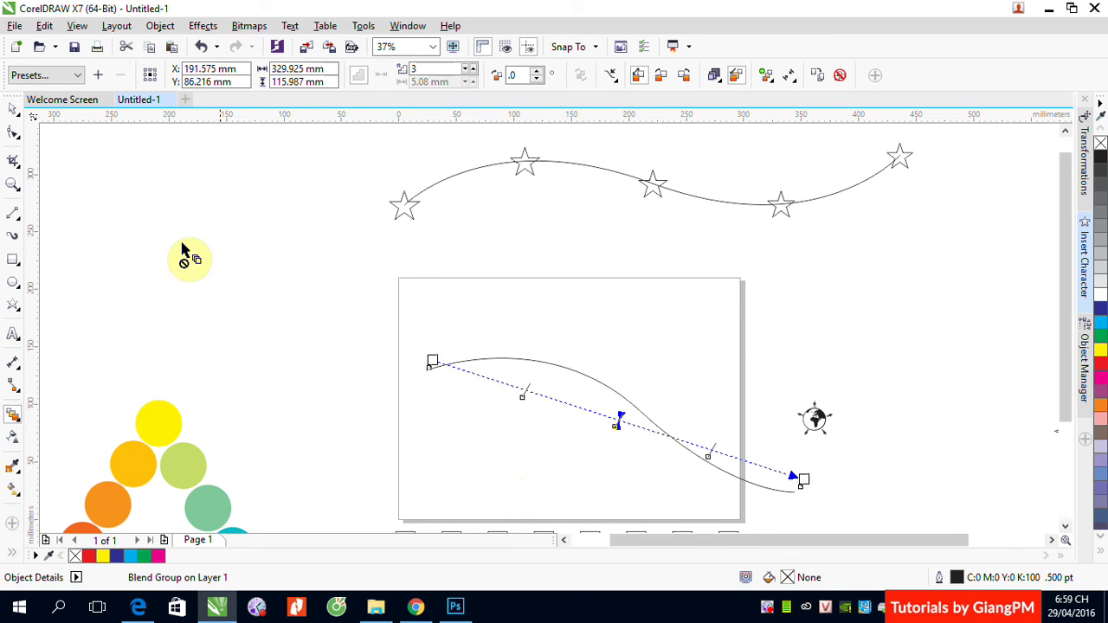
drag(472, 69, 472, 70)
click(13, 108)
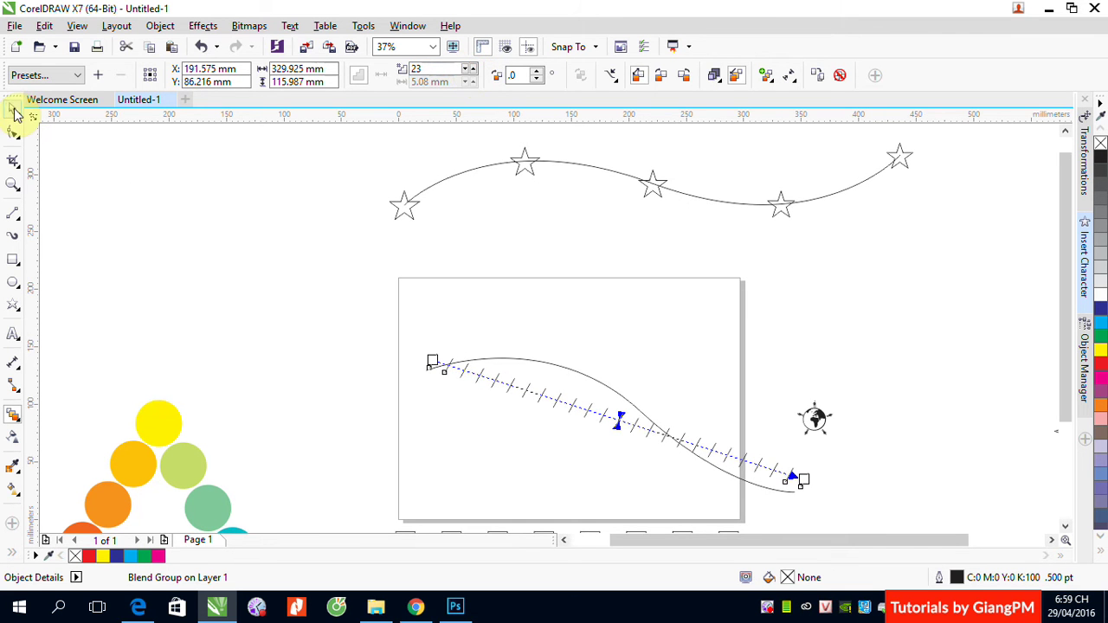
Fit the slanted-line blend to the S-curve as its new path and spread it along the full path
click(128, 211)
click(569, 413)
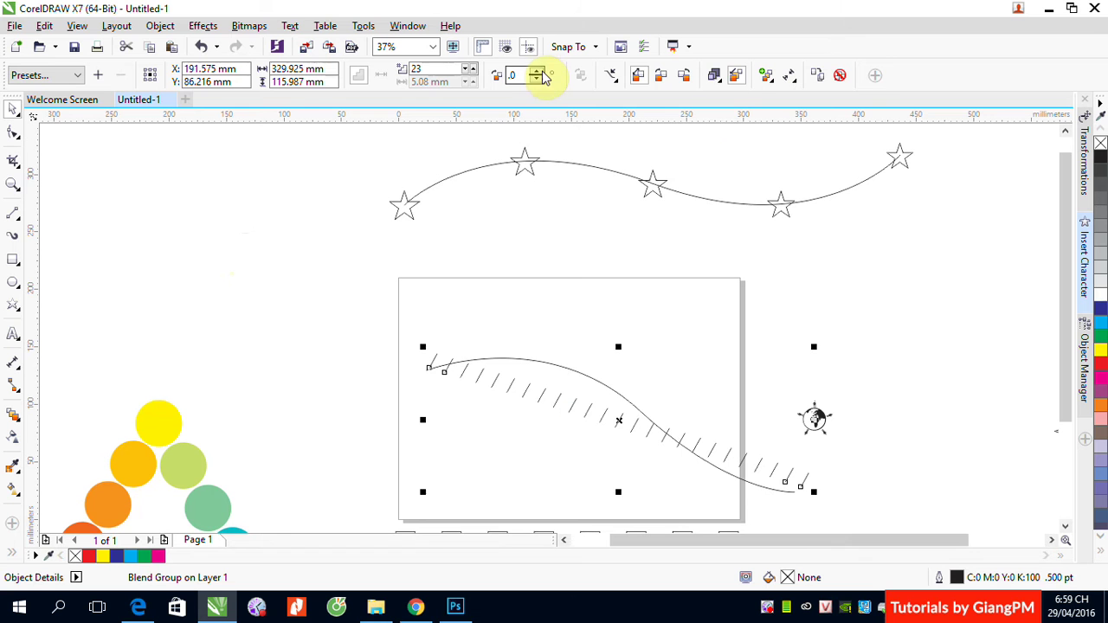
click(611, 75)
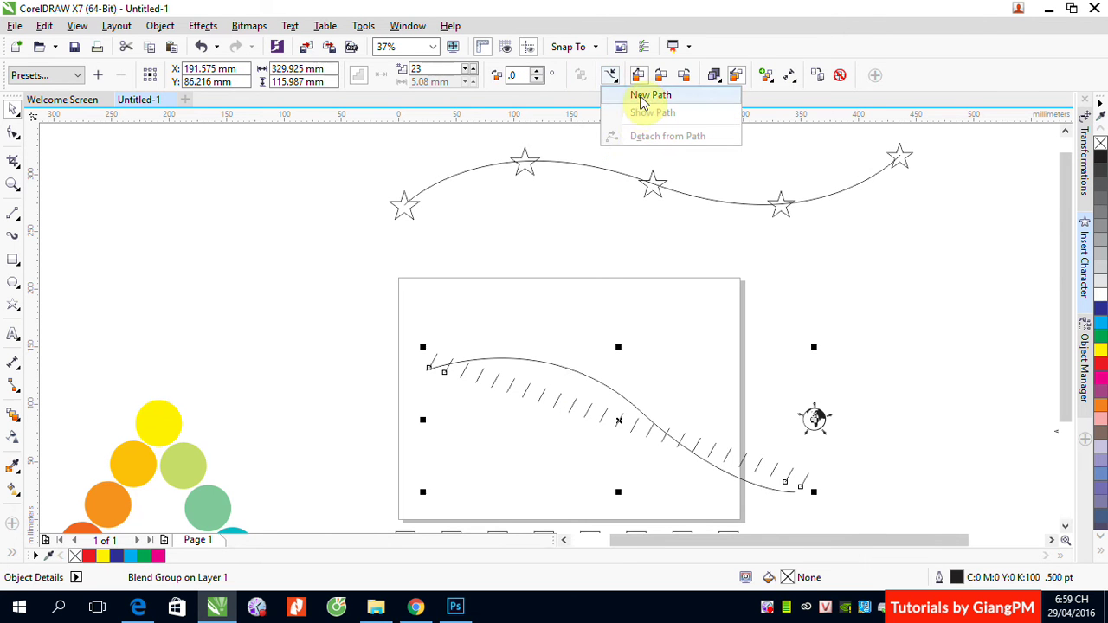
click(645, 96)
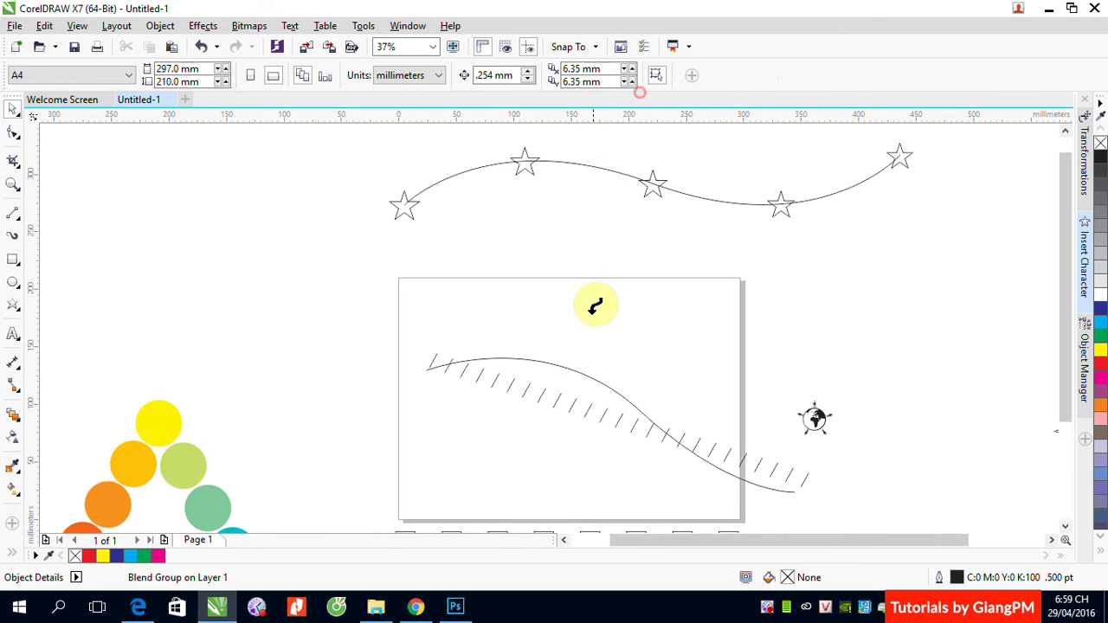
click(567, 363)
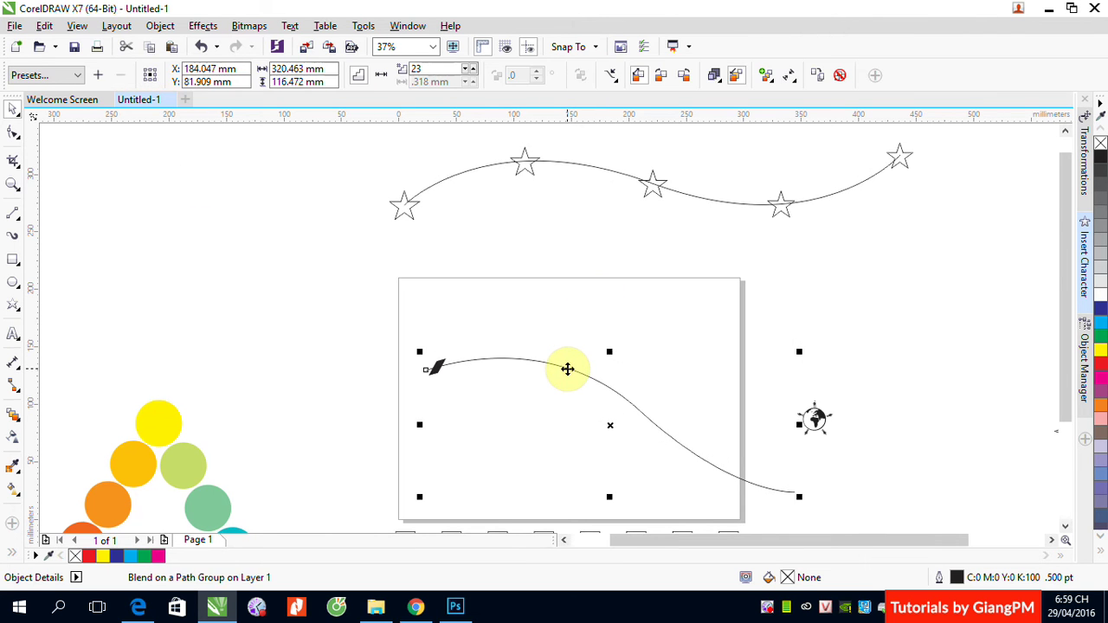
click(789, 78)
click(822, 166)
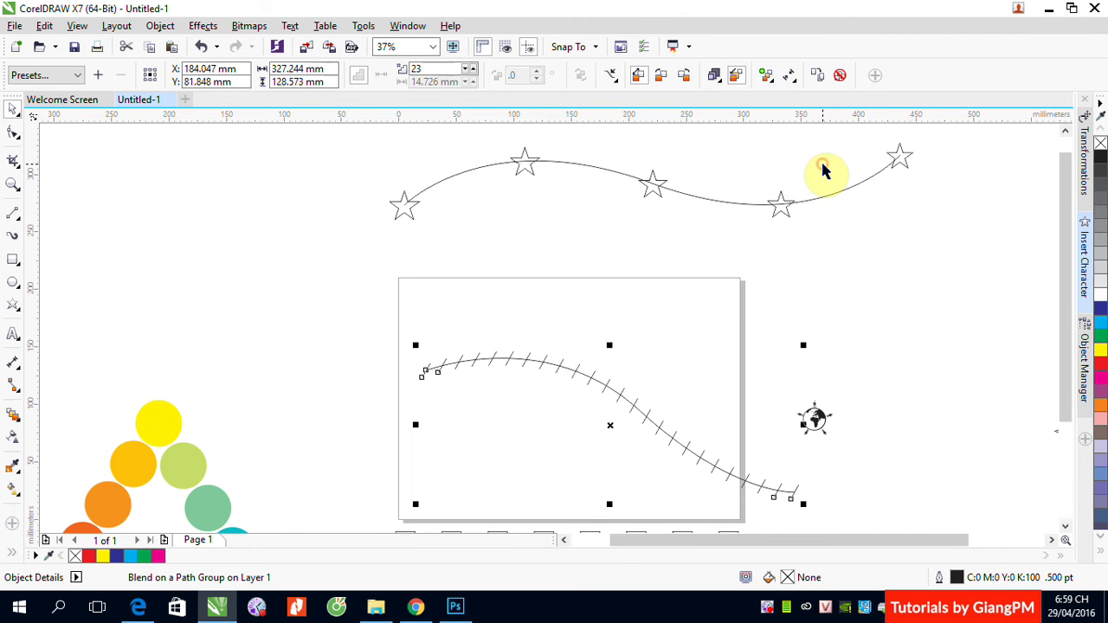
click(199, 239)
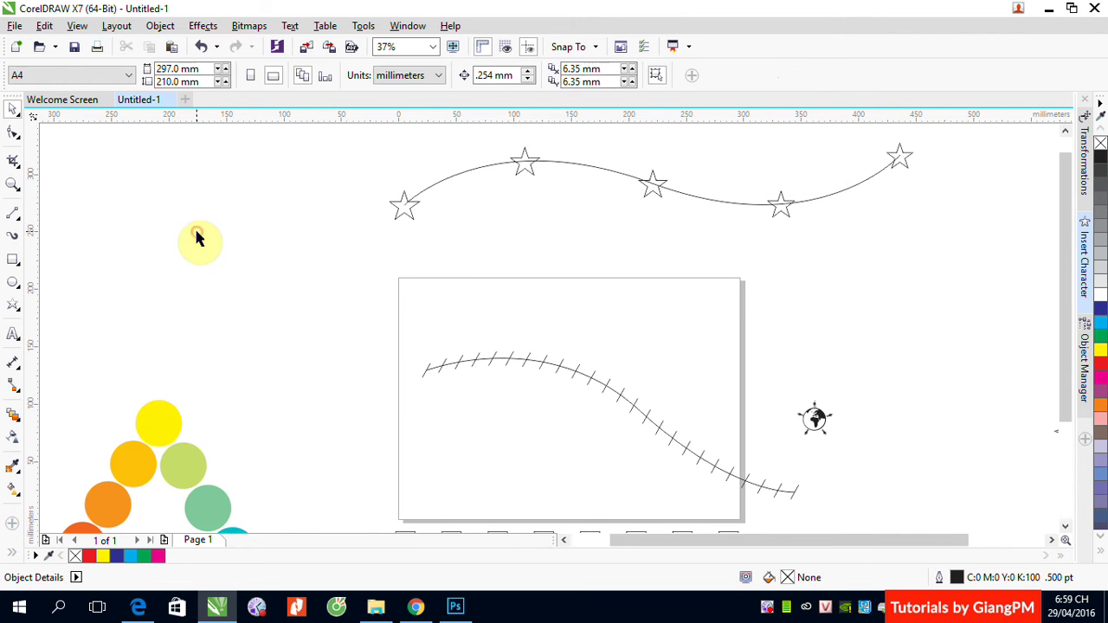
Break the blend apart and raise the group of in-between lines until their lower ends rest on the curve
click(596, 379)
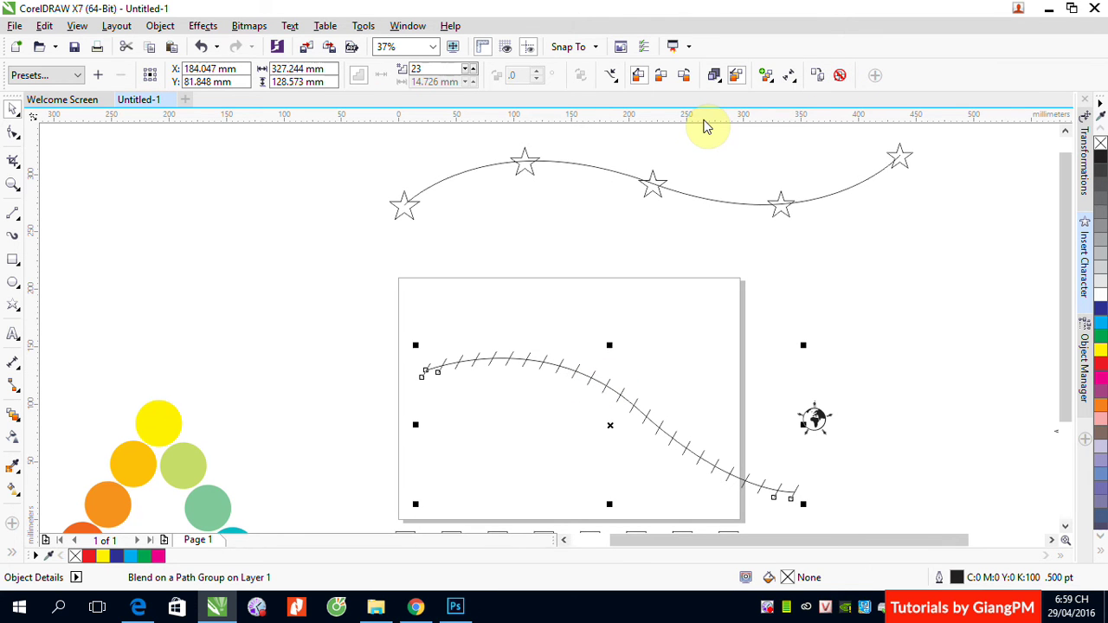
click(904, 326)
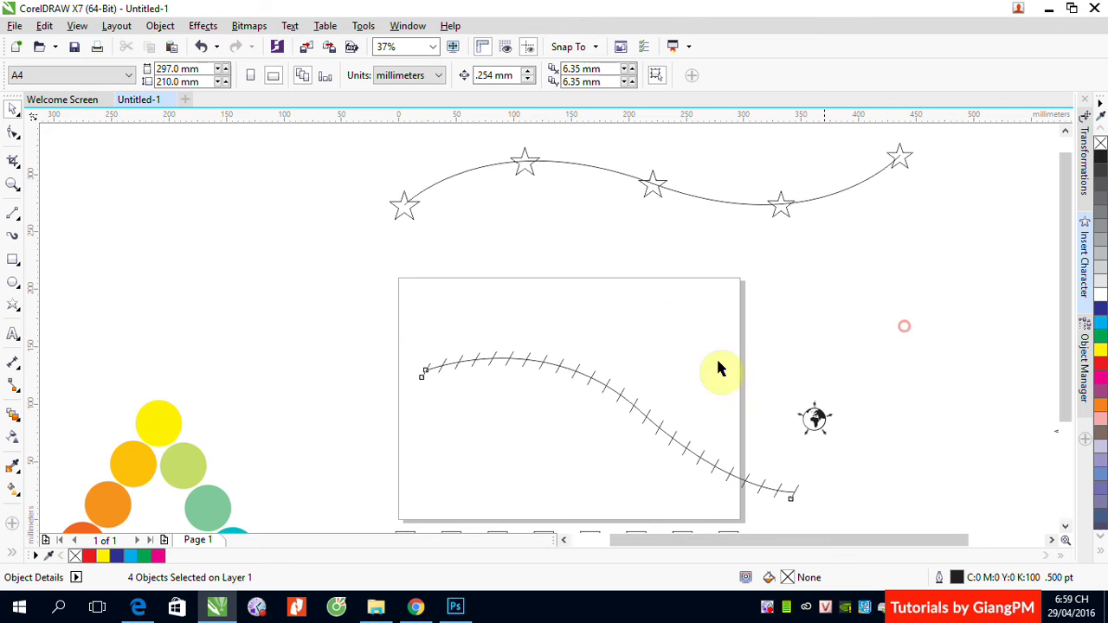
drag(609, 387, 610, 375)
click(661, 325)
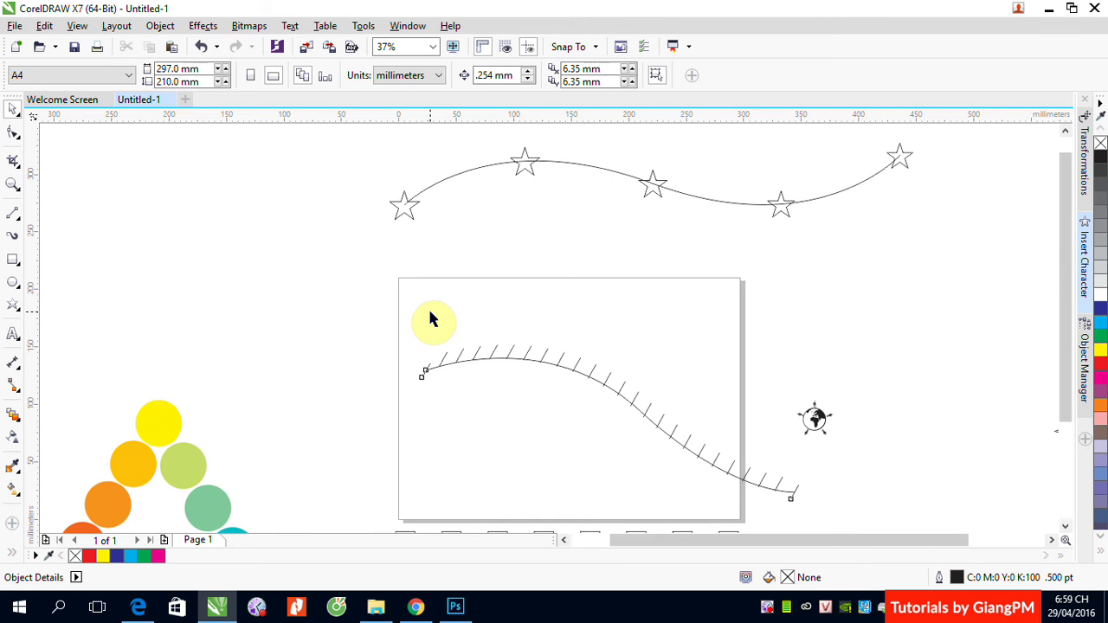
Move the first slanted line up so its lower end sits on the start of the curve
key(F2)
drag(401, 321, 482, 408)
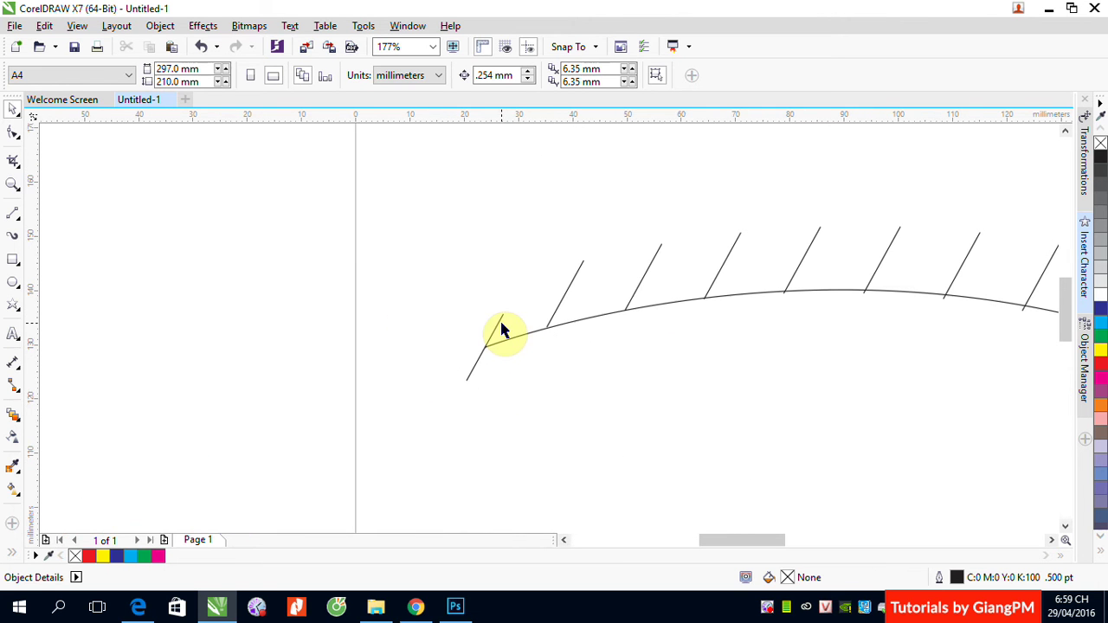
drag(500, 327, 520, 279)
scroll(823, 458, down, 5)
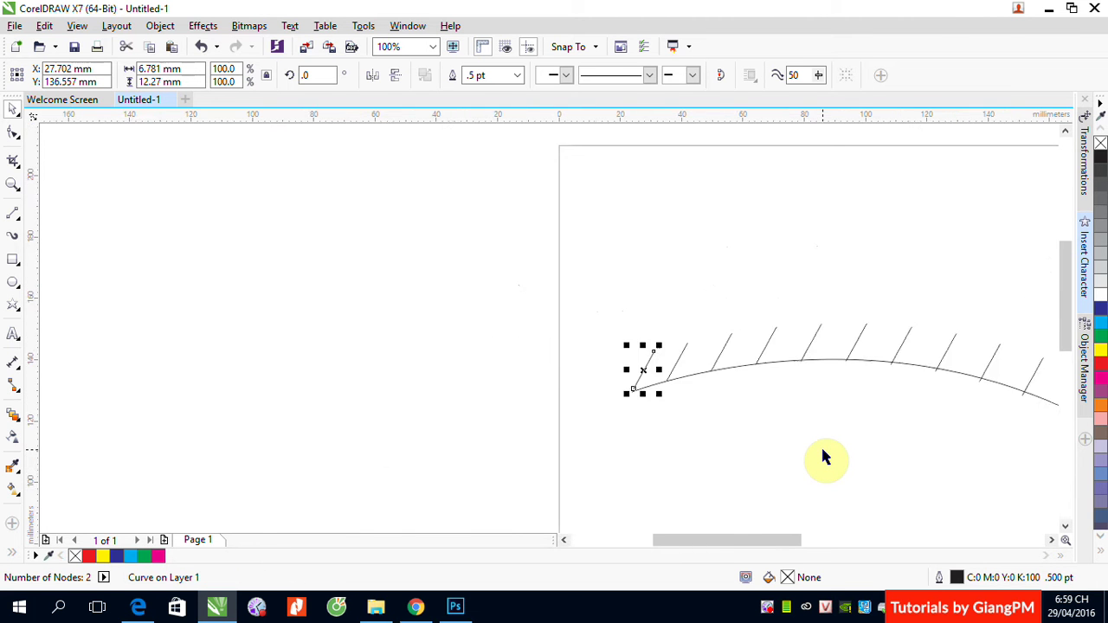
click(1051, 540)
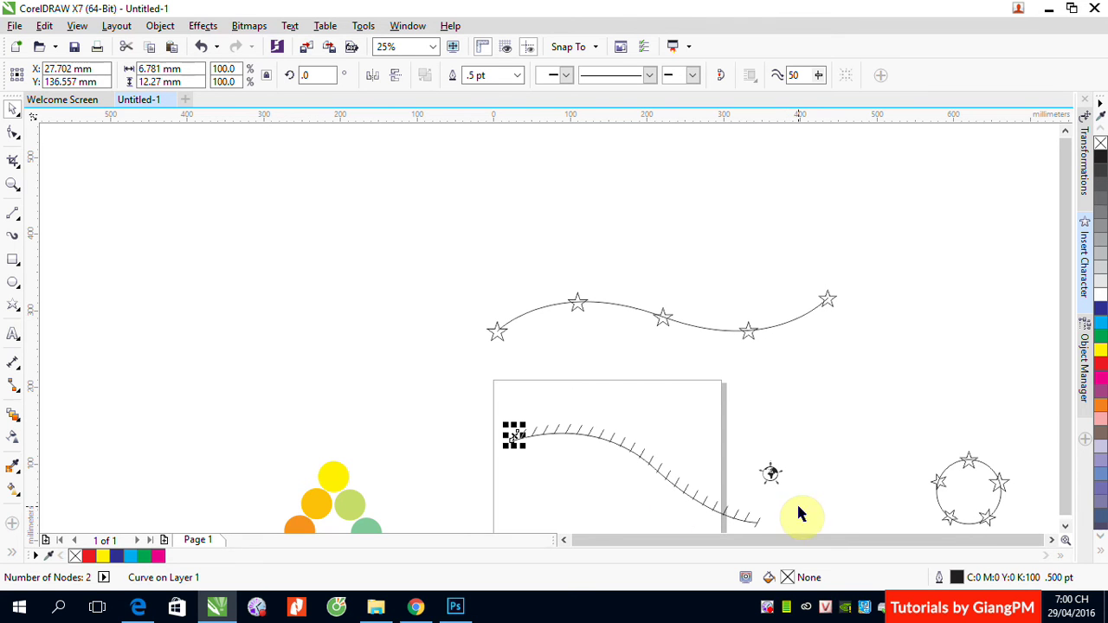
Delete the star blend above the page and the row of rectangles just below the page
scroll(847, 537, down, 1)
drag(848, 544, 871, 300)
key(Delete)
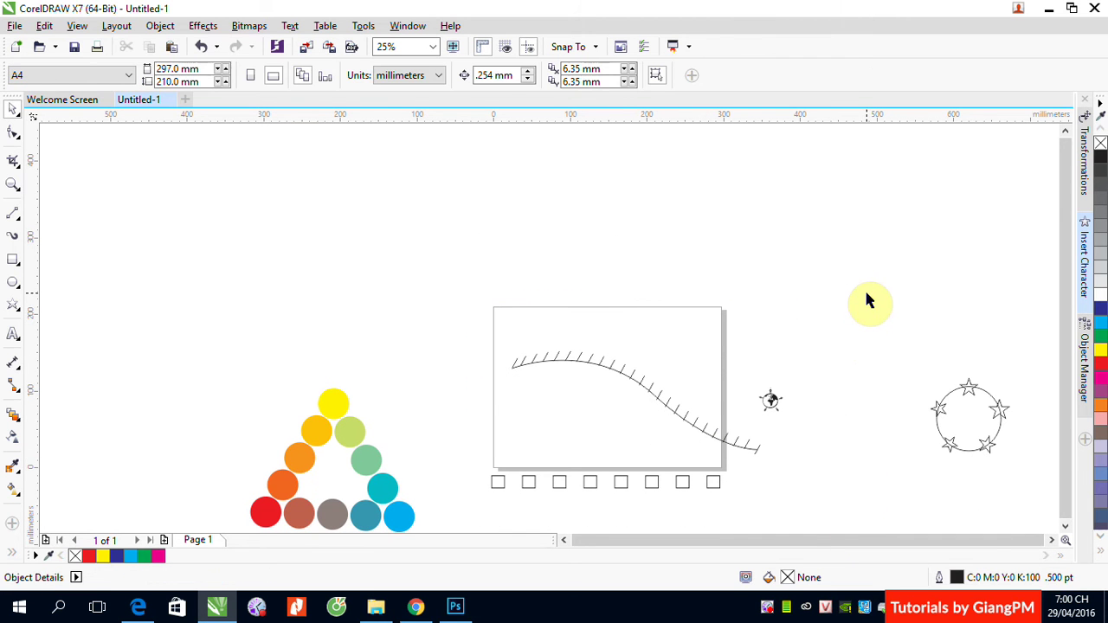
drag(462, 324, 728, 459)
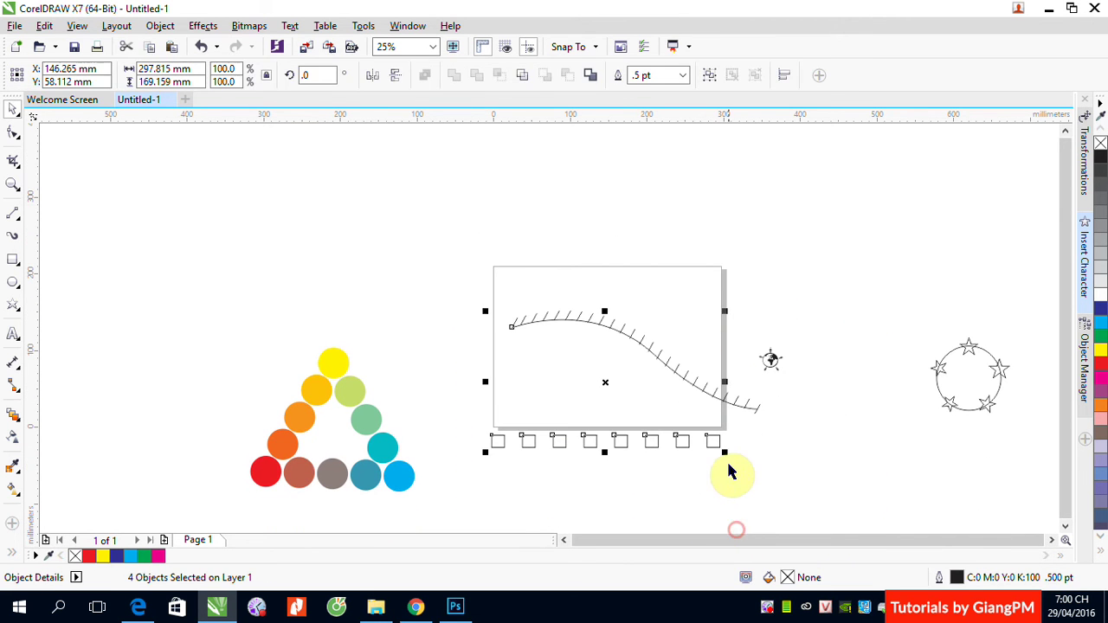
key(Delete)
Delete the S-curve and the group of slanted lines that follows it
click(742, 407)
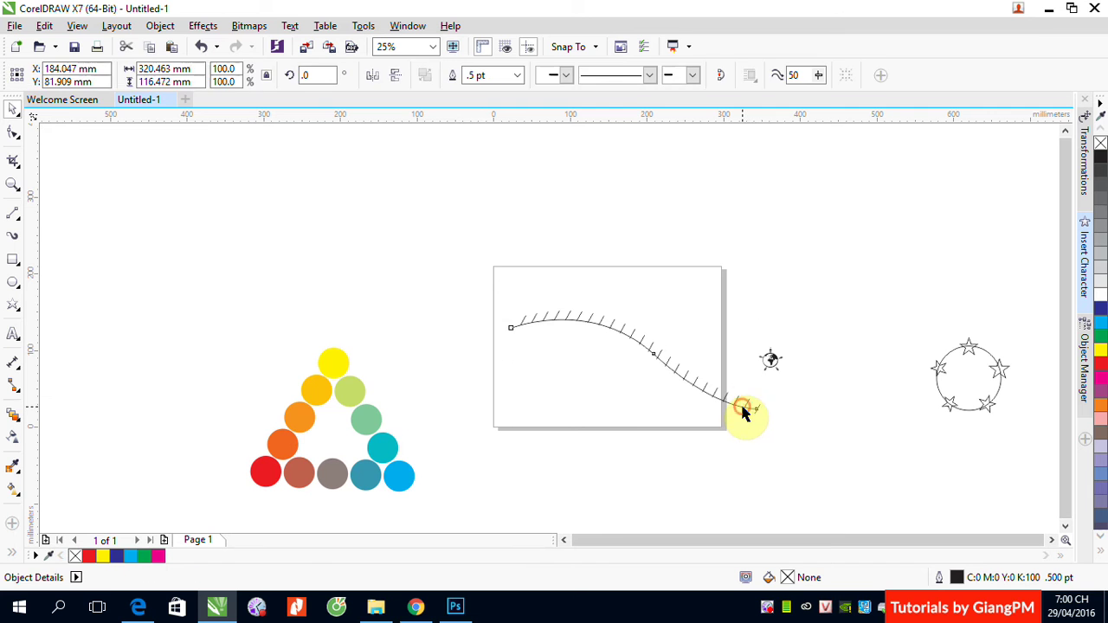
key(Delete)
mouse_move(500, 291)
mouse_down()
mouse_move(705, 415)
mouse_move(625, 340)
mouse_move(642, 343)
mouse_up()
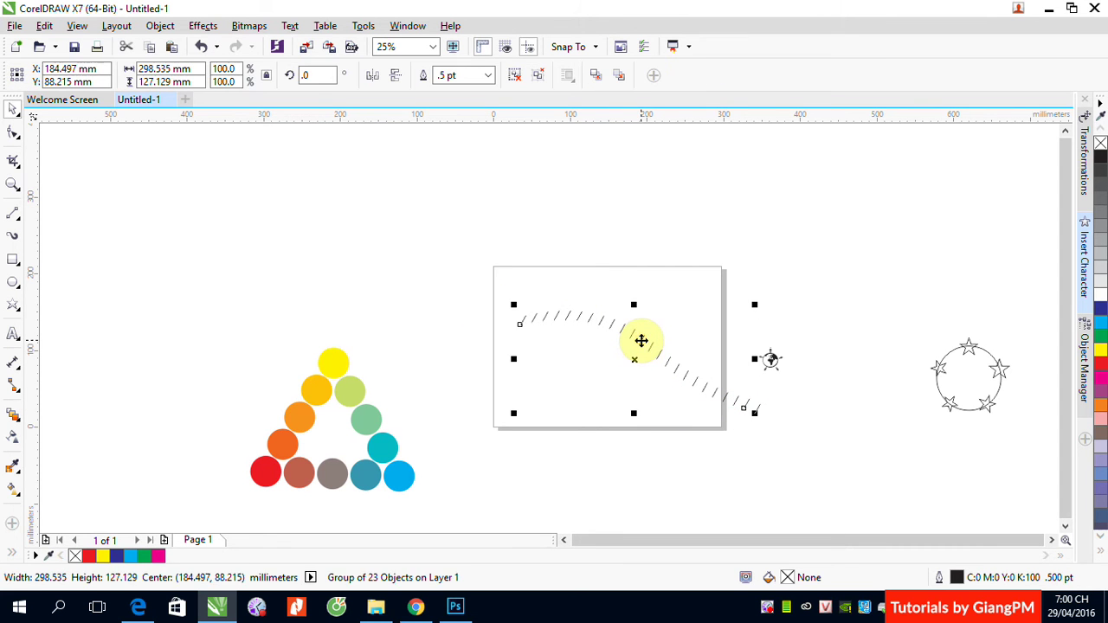
key(Delete)
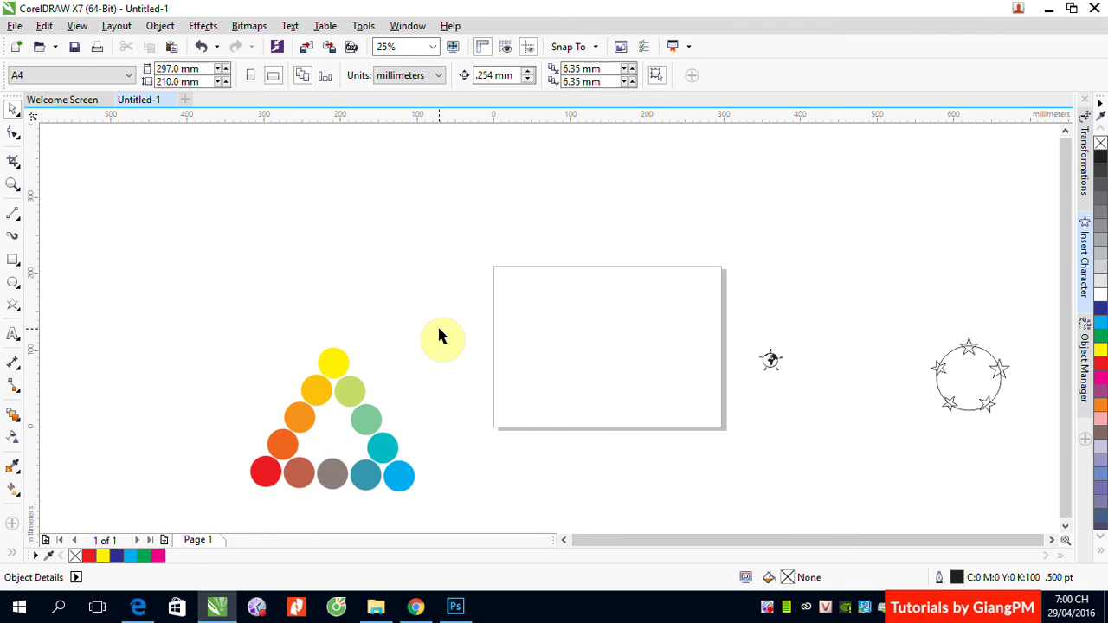
Draw a tall rectangle about 46 by 179 mm in the left part of the page
click(13, 259)
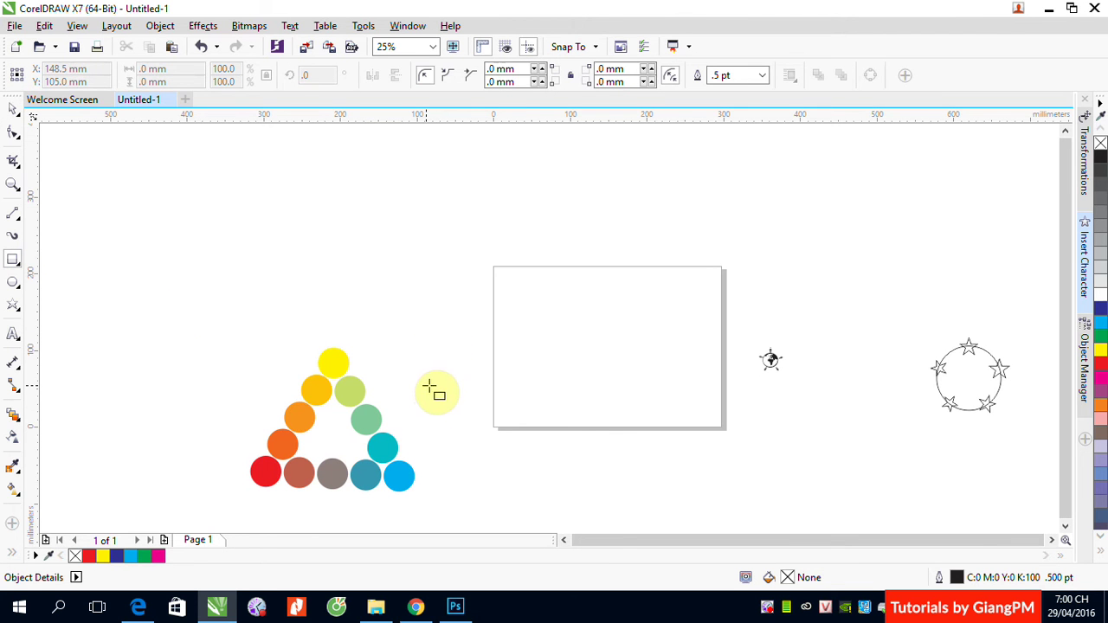
key(F2)
drag(490, 252, 603, 443)
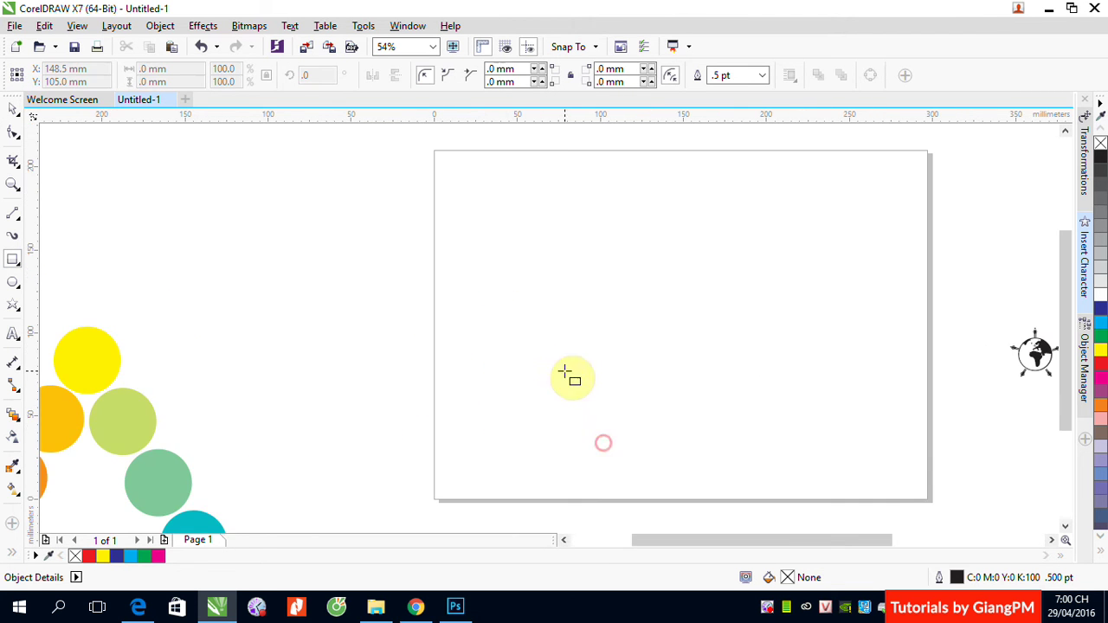
drag(499, 179, 578, 480)
click(13, 107)
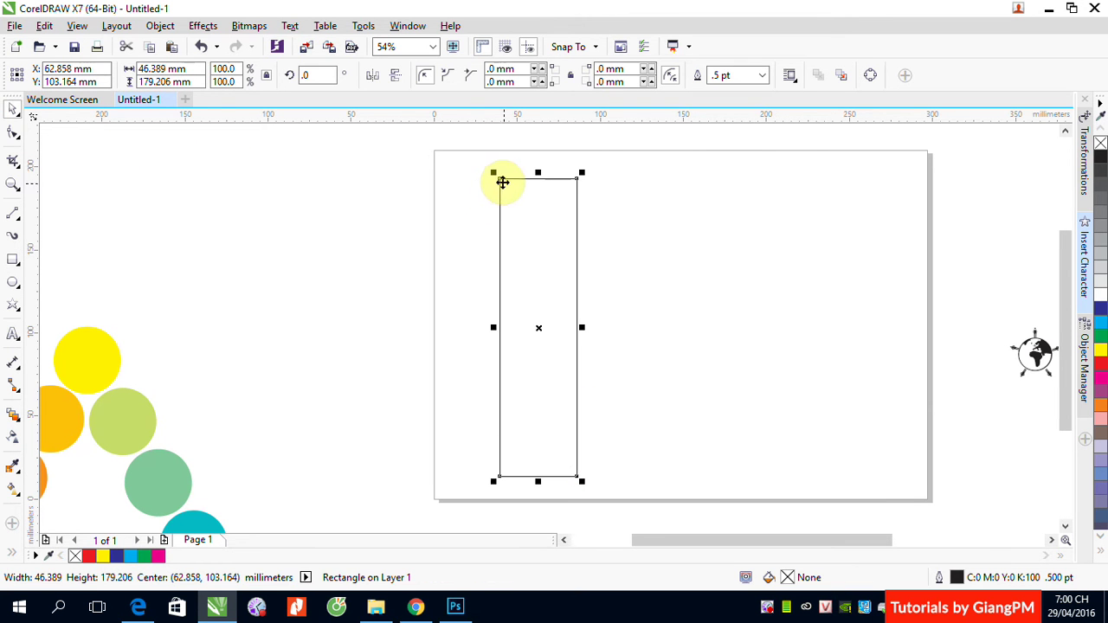
Round all four corners of the tall rectangle to about 6.3 mm and fill it with 60% black
click(12, 132)
drag(499, 180, 501, 189)
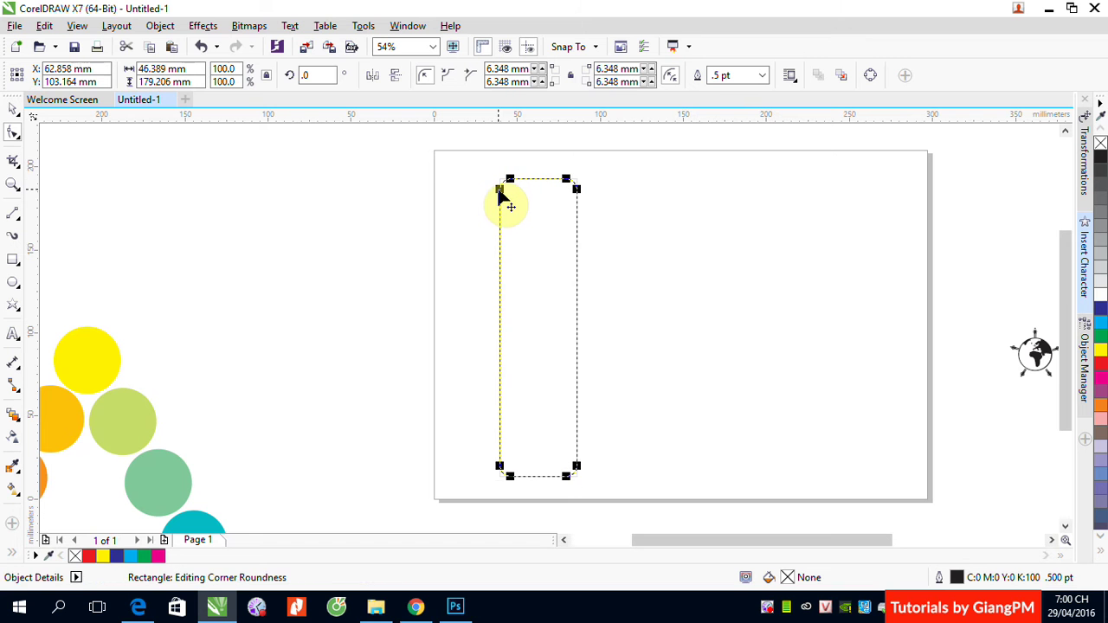
click(12, 108)
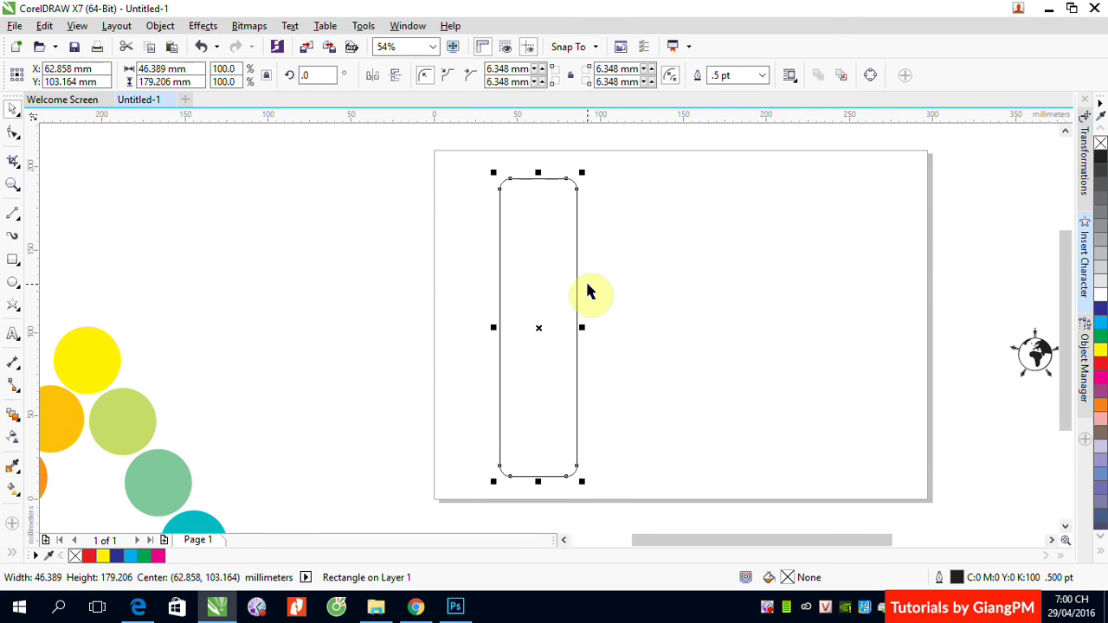
click(1101, 217)
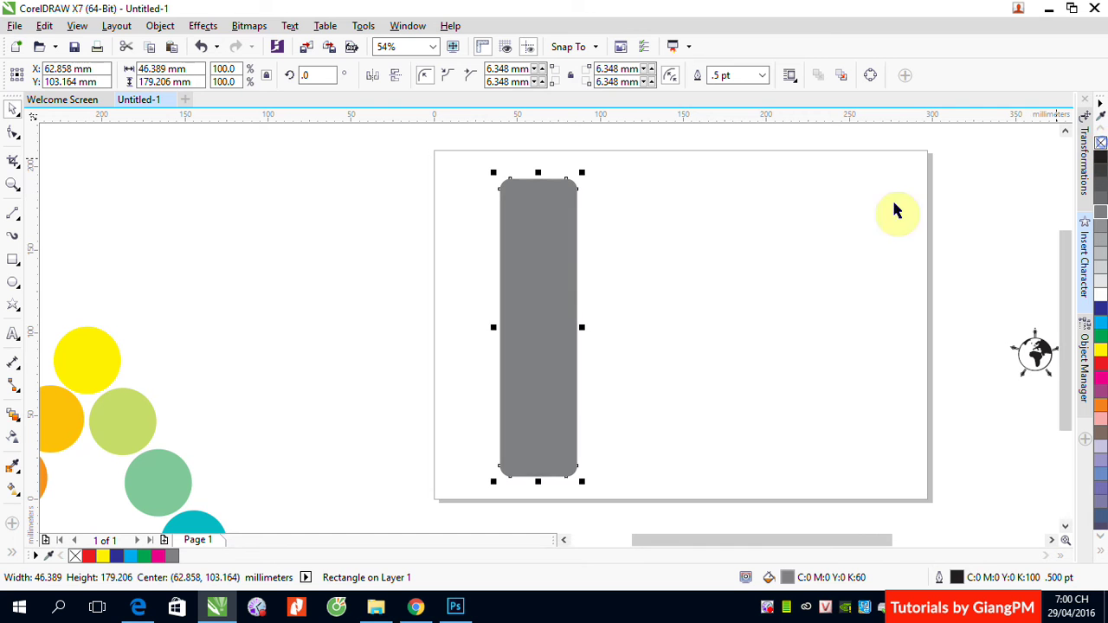
Remove the grey rectangle's outline and place a white-filled copy to its right and slightly lower
drag(546, 302, 637, 317)
right_click(638, 321)
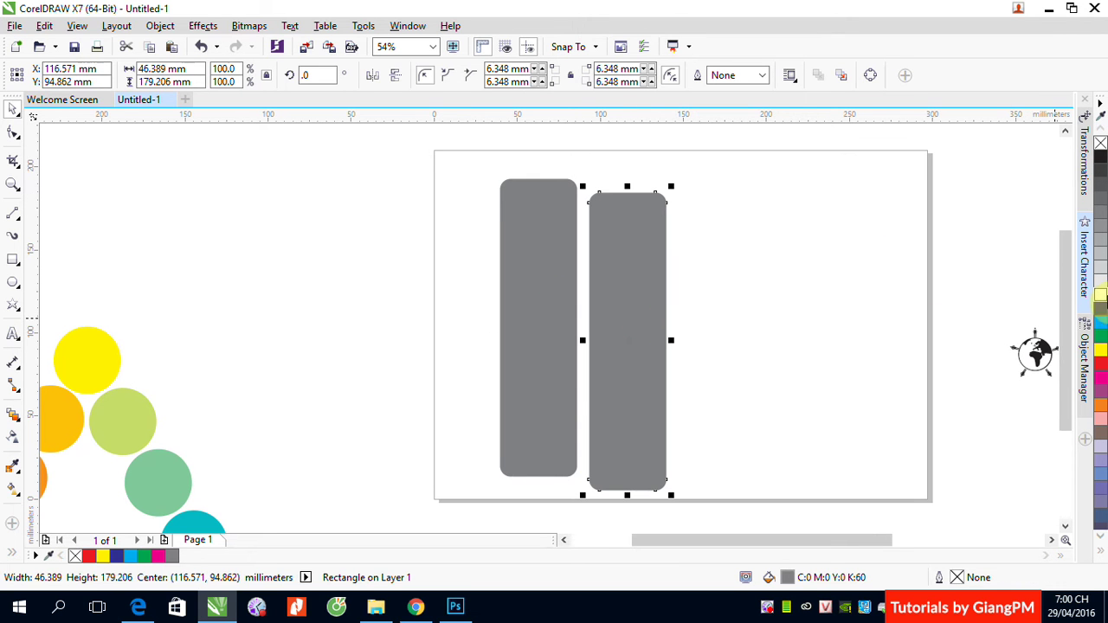
click(1101, 290)
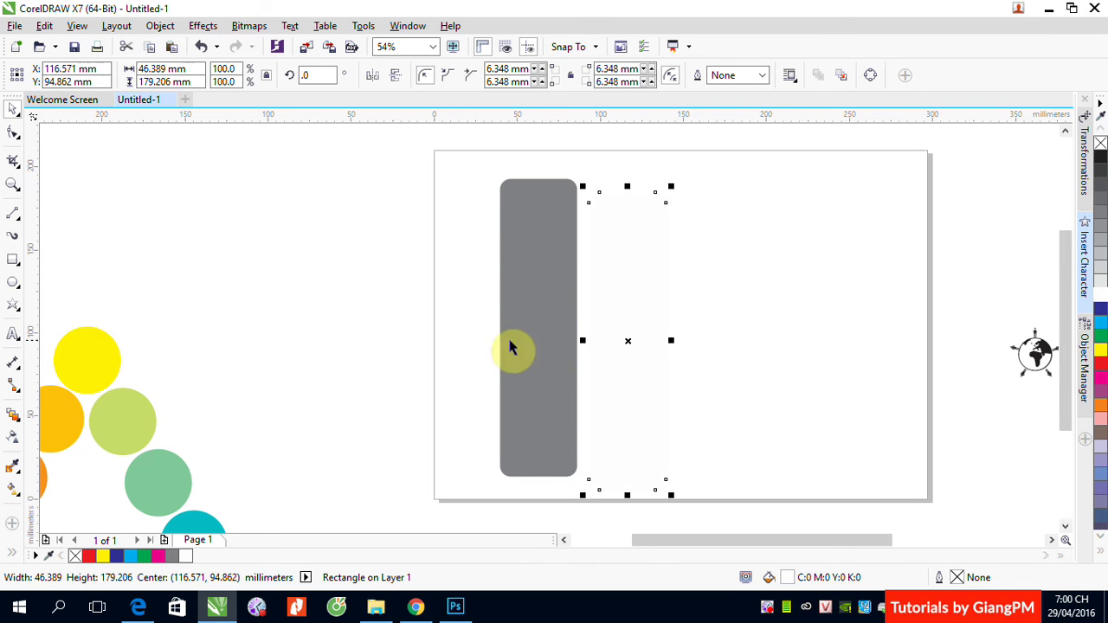
Blend the white and grey rounded rectangles together with 250 steps and deselect the result
click(13, 416)
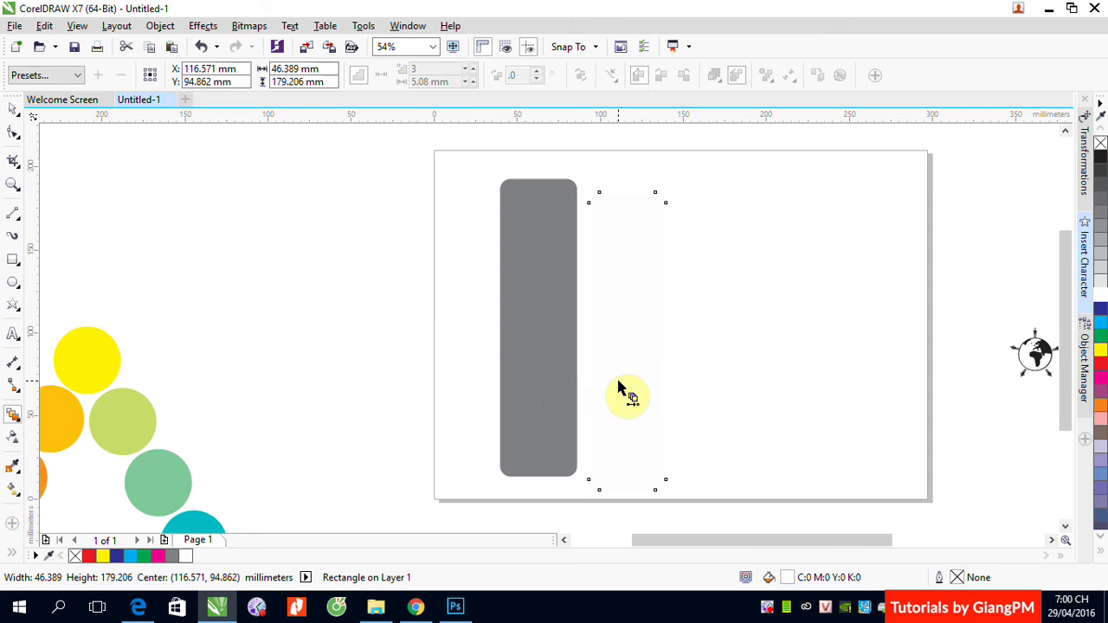
drag(626, 391, 524, 328)
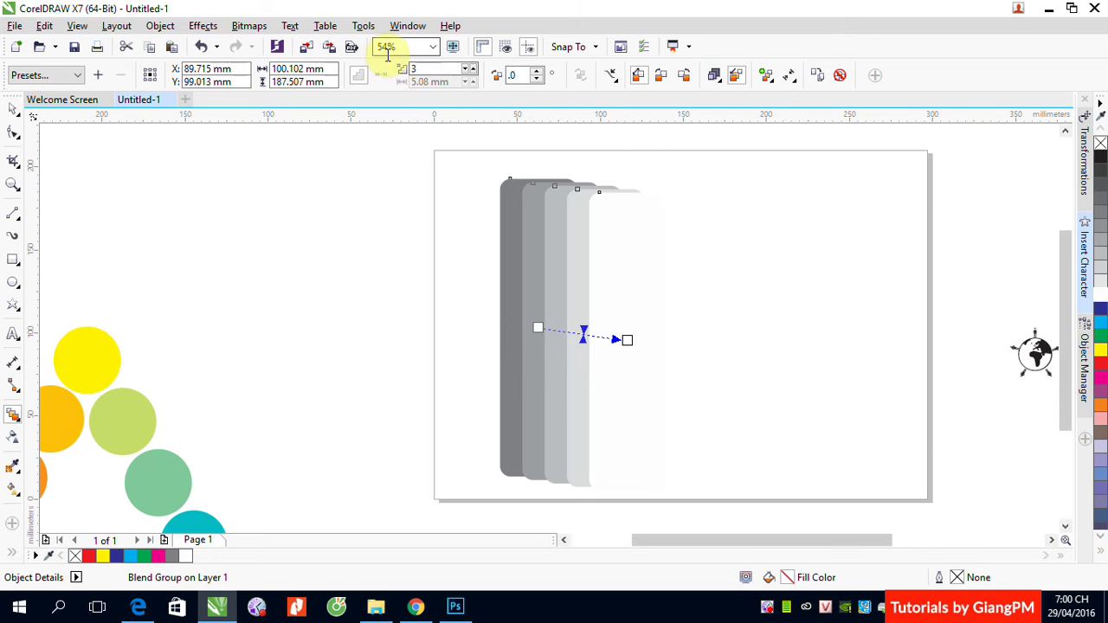
drag(407, 70, 391, 73)
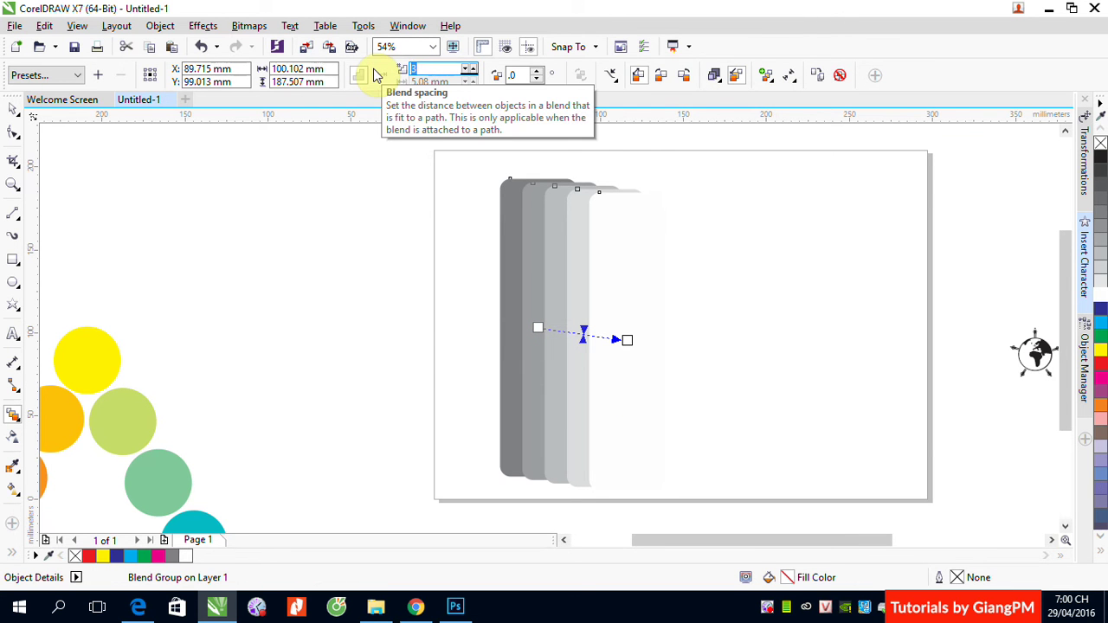
key(Return)
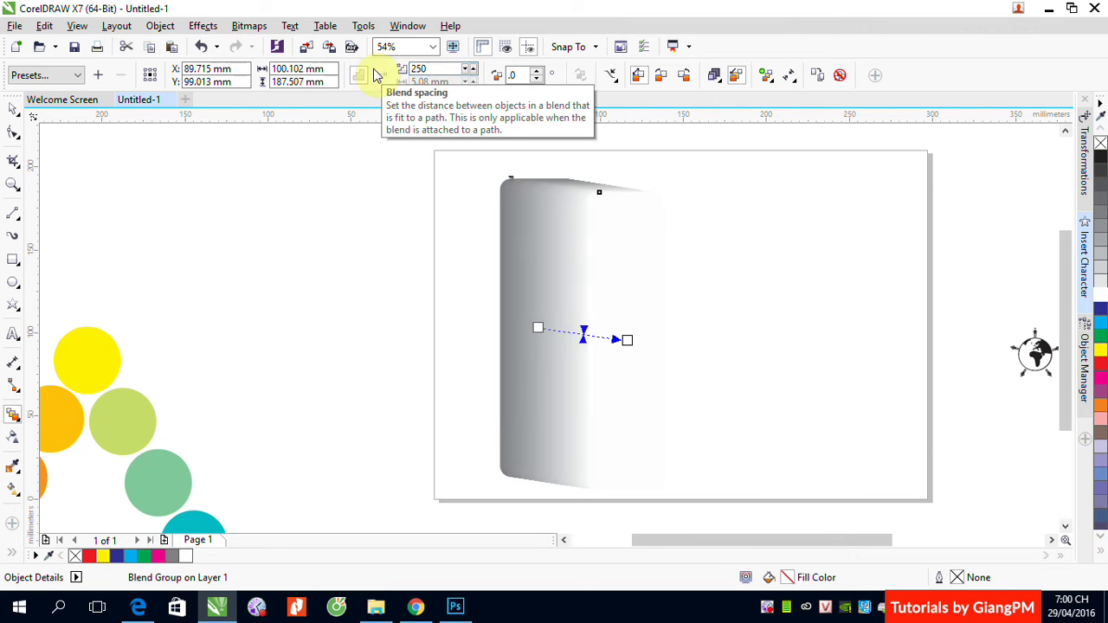
click(13, 119)
click(254, 195)
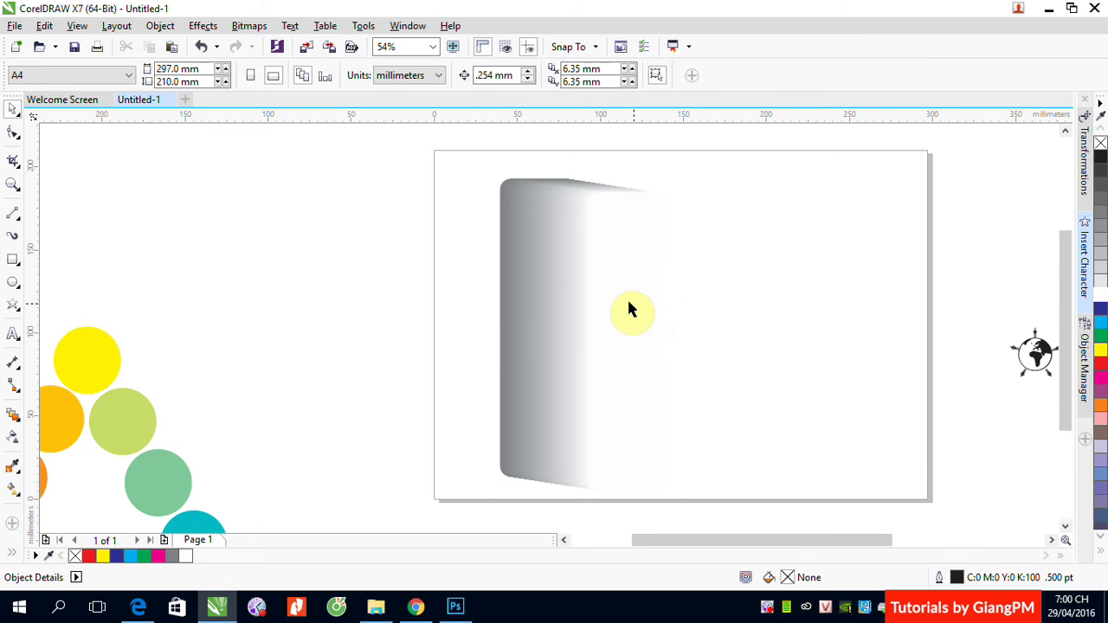
Change the fill of the blend's white rounded rectangle to 10% black
click(629, 309)
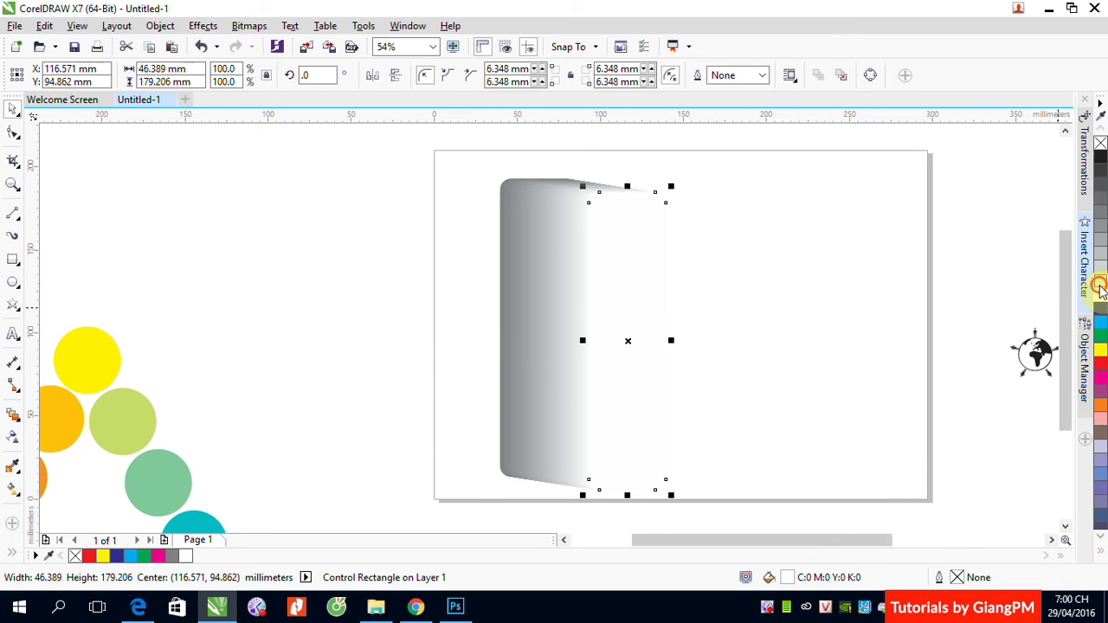
click(1100, 281)
click(747, 286)
click(625, 295)
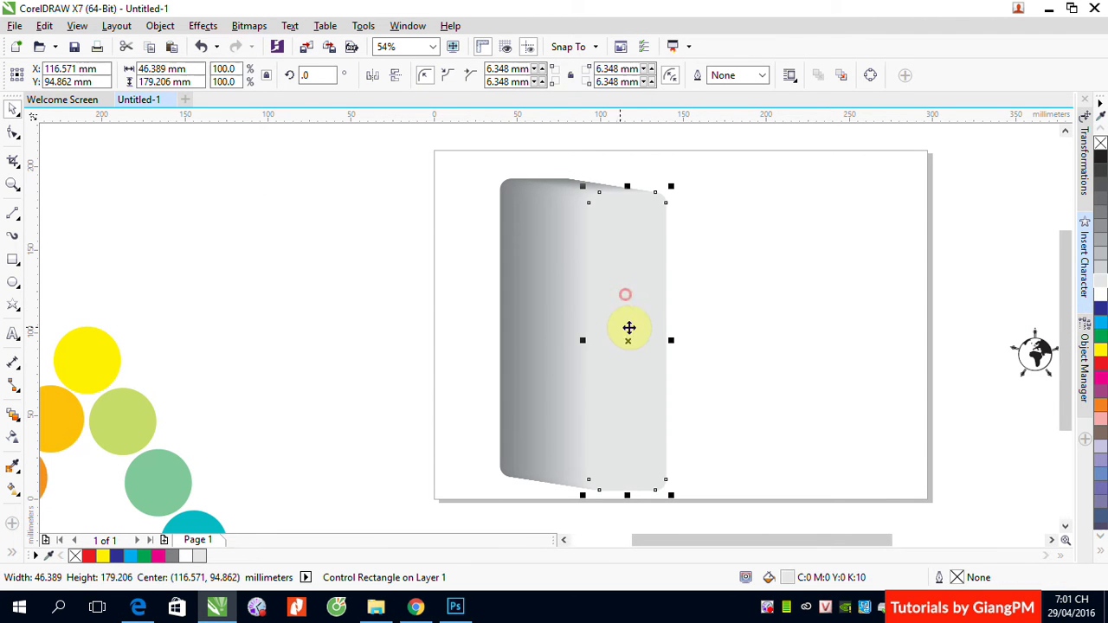
Move the light grey rectangle over the dark one, centred at about X 61, Y 100 mm, leaving shaded edges along its top and right side
drag(600, 325, 551, 310)
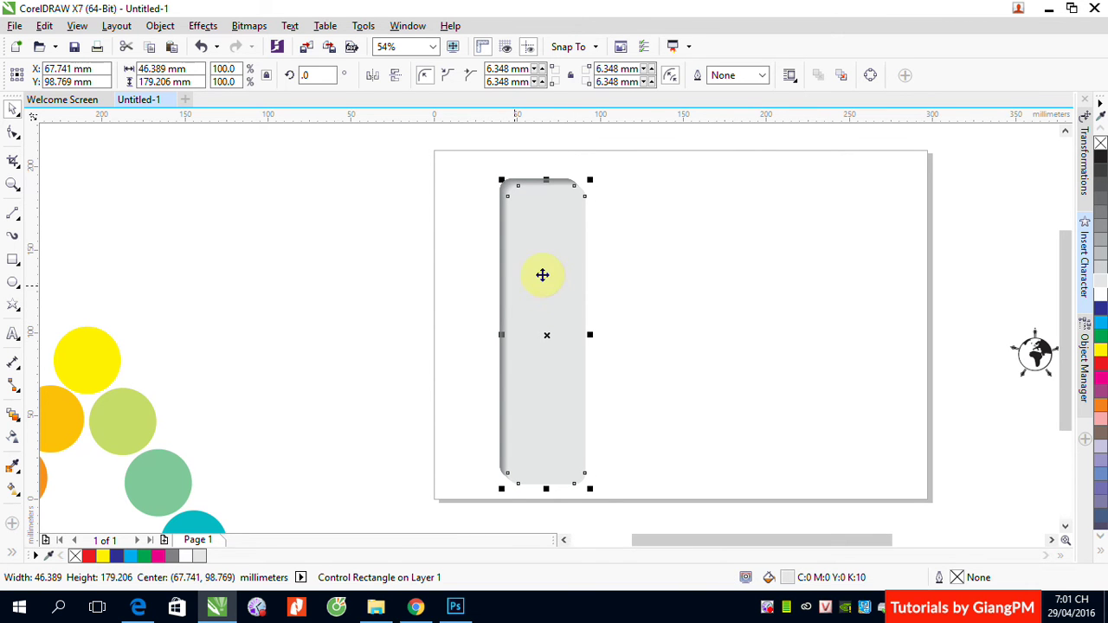
drag(544, 274, 530, 259)
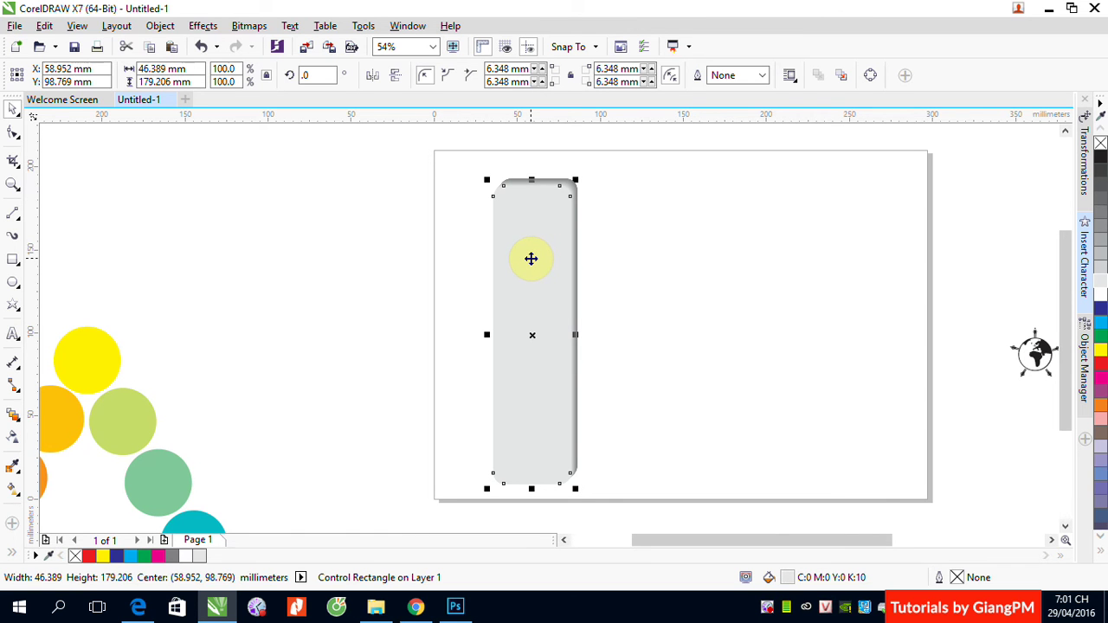
click(445, 165)
key(F2)
drag(487, 165, 604, 243)
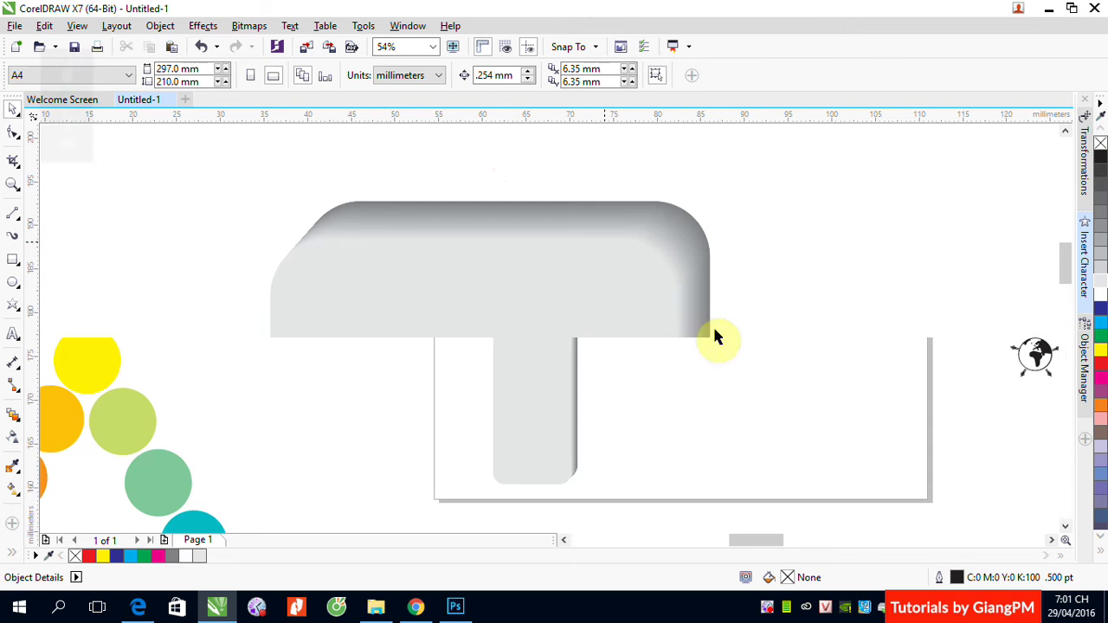
click(494, 309)
drag(494, 309, 598, 271)
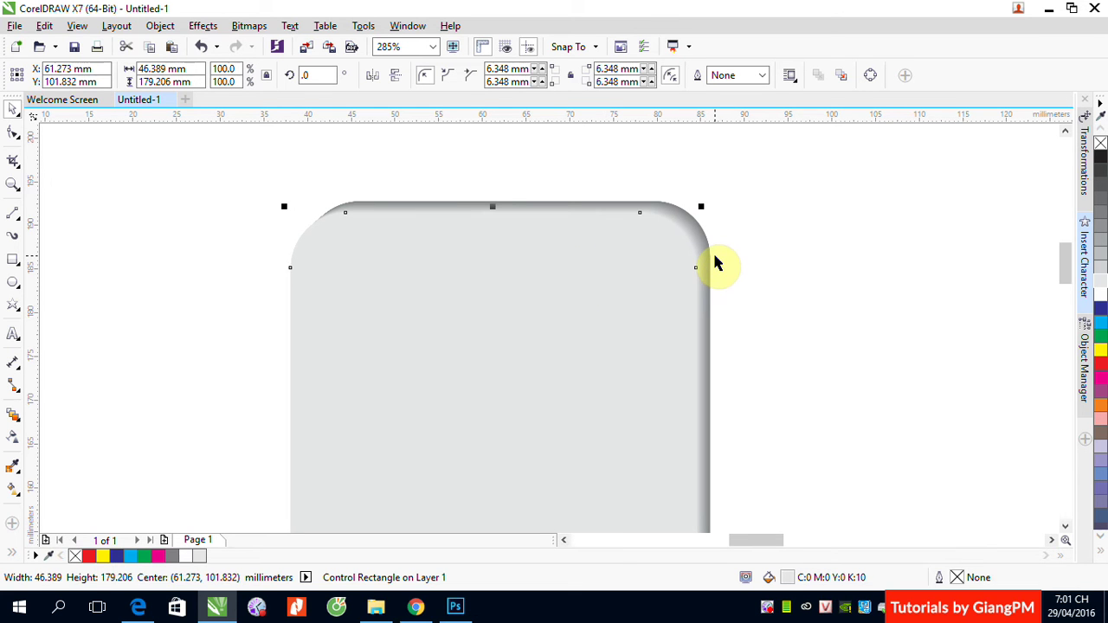
mouse_move(650, 263)
mouse_down()
mouse_move(655, 252)
mouse_move(647, 273)
mouse_move(687, 269)
mouse_move(679, 238)
mouse_move(655, 324)
mouse_move(610, 301)
mouse_move(643, 277)
mouse_up()
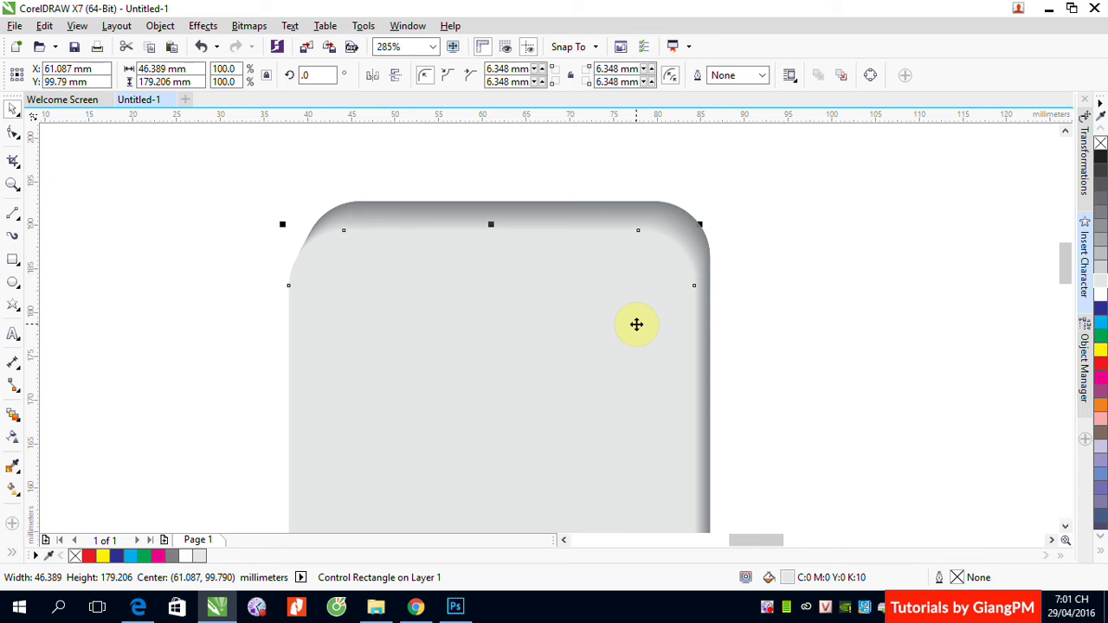
Delete the blended rounded rectangles from the page
scroll(636, 324, down, 5)
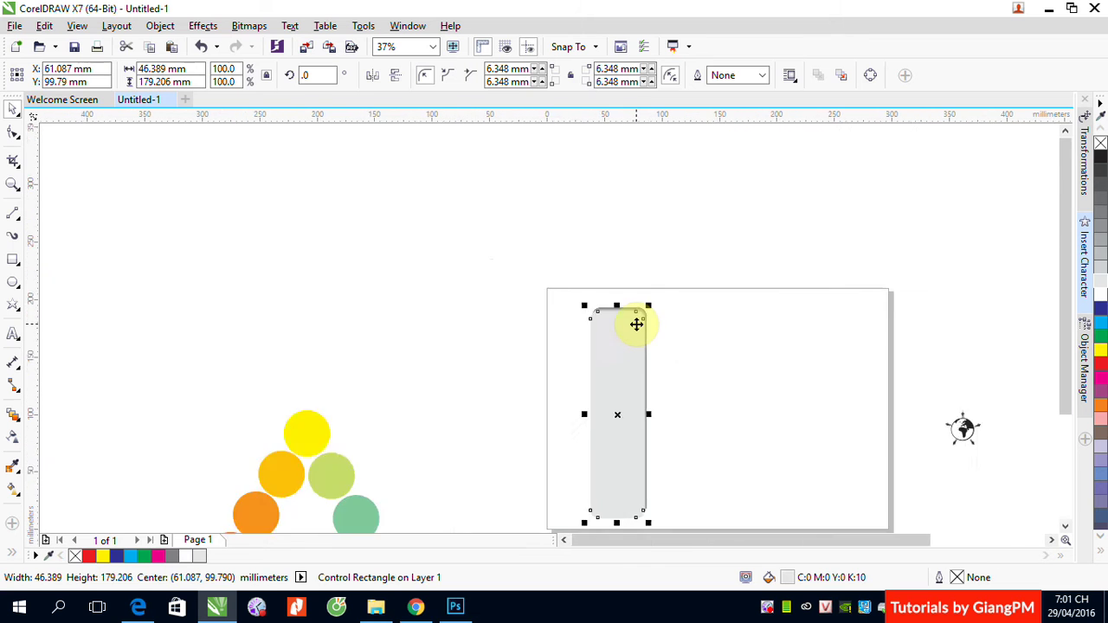
click(559, 281)
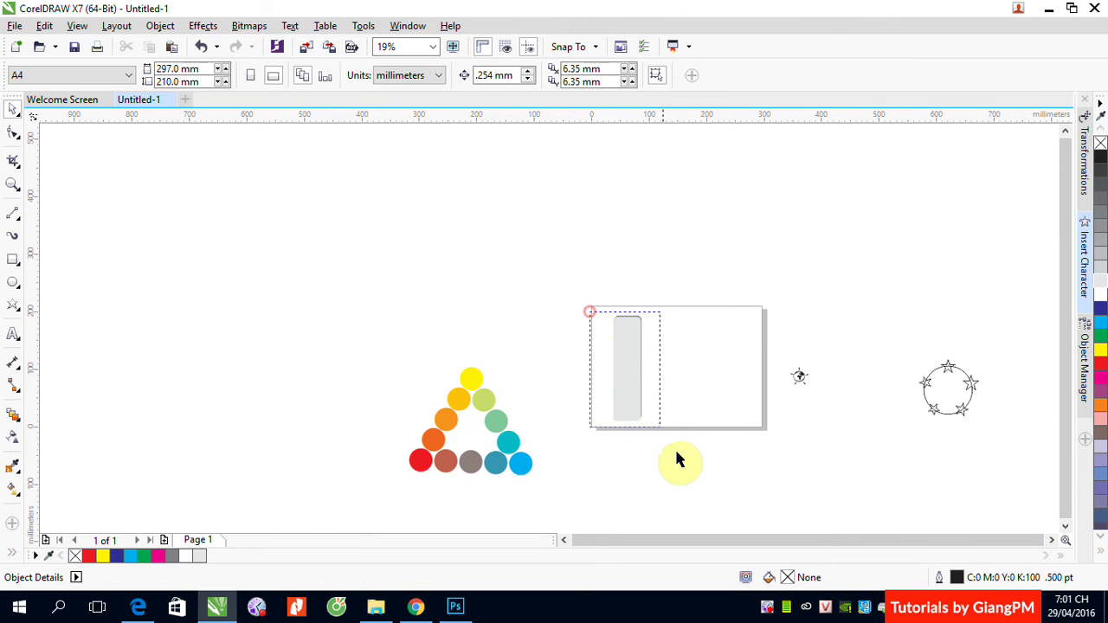
key(Tab)
key(Delete)
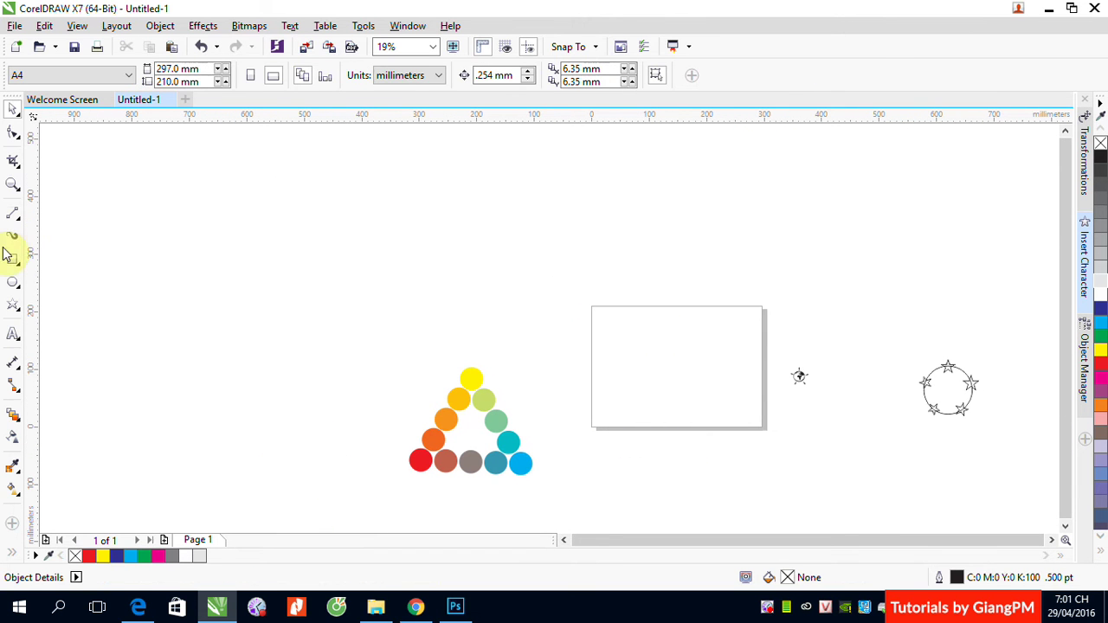
Draw a circle about 185 mm in diameter above the page and fill it with red
click(13, 282)
drag(540, 191, 637, 298)
click(1100, 374)
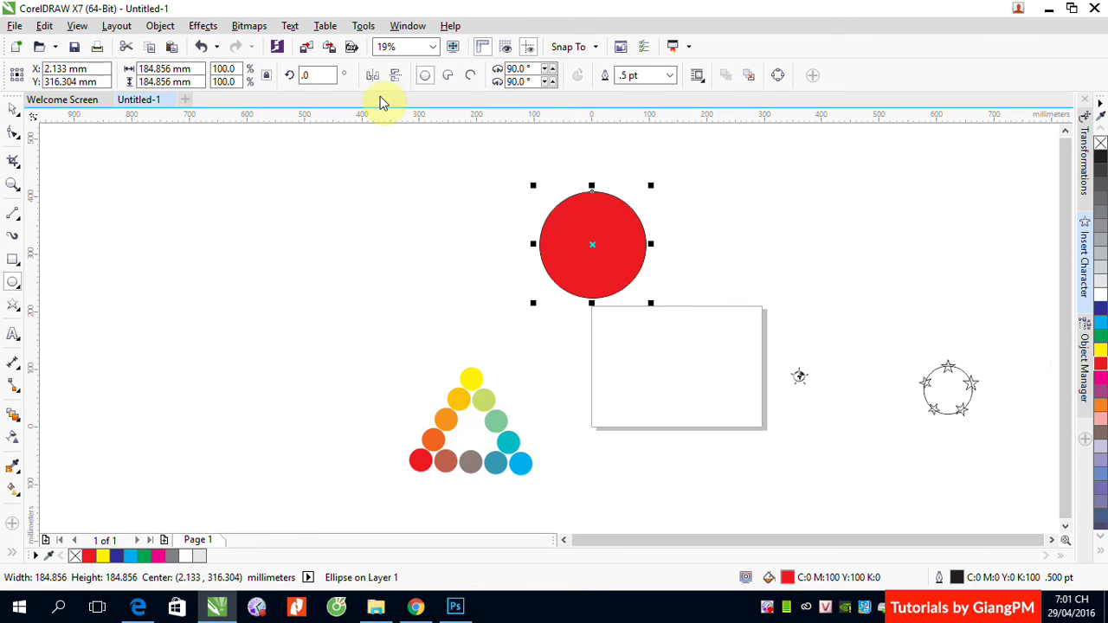
click(12, 109)
Draw a red-filled ellipse about 157 by 155 mm inside the large red circle, offset slightly towards its right side
key(z)
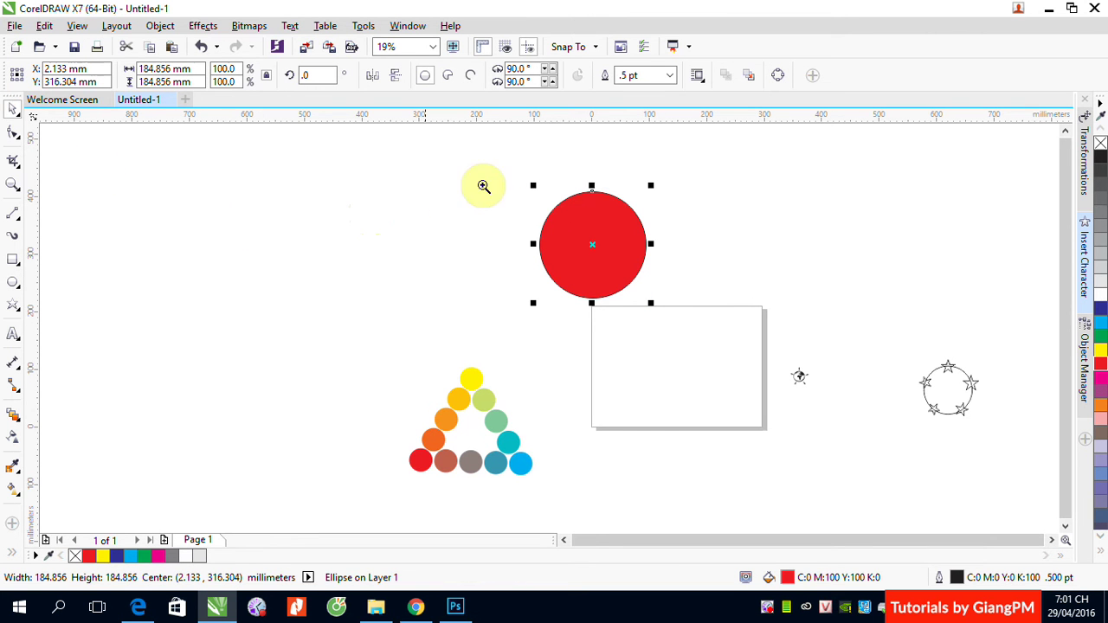
drag(502, 171, 718, 334)
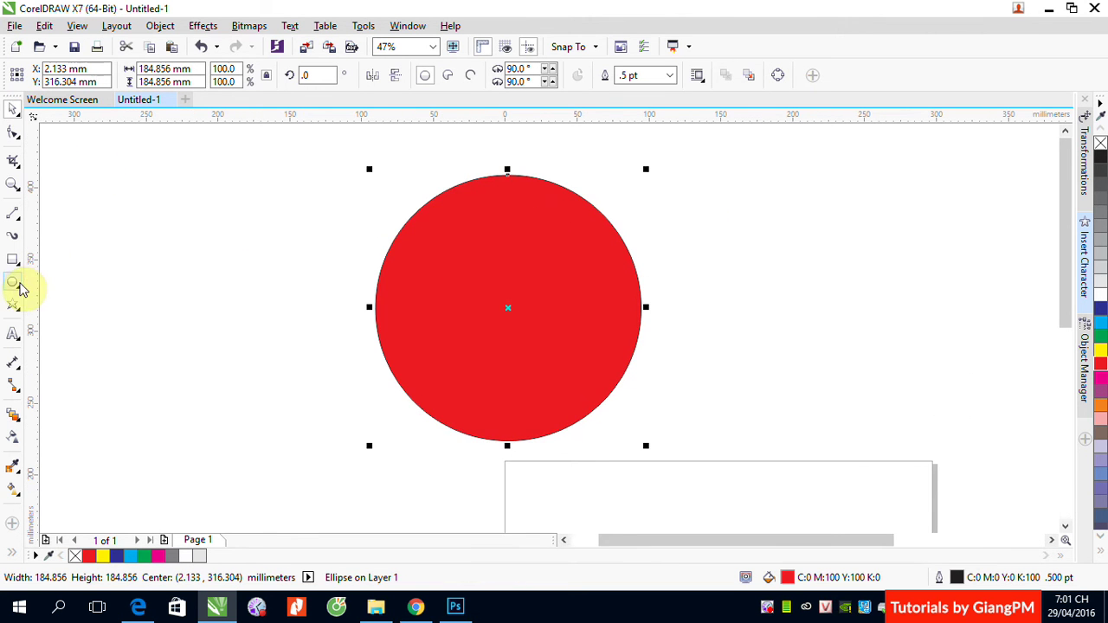
click(13, 283)
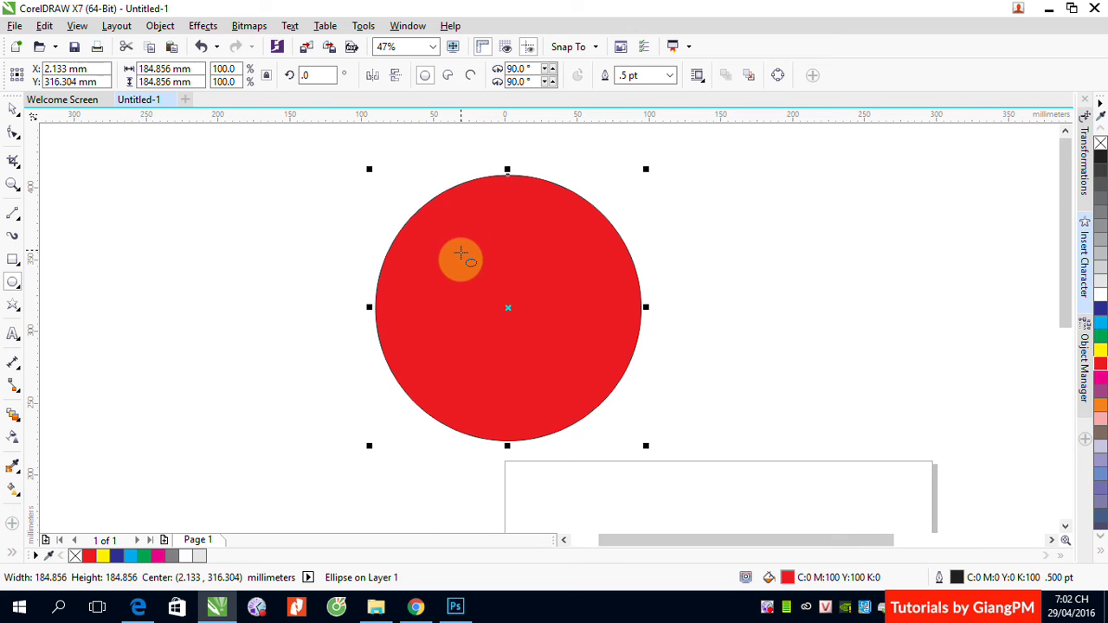
drag(426, 220, 633, 425)
click(13, 110)
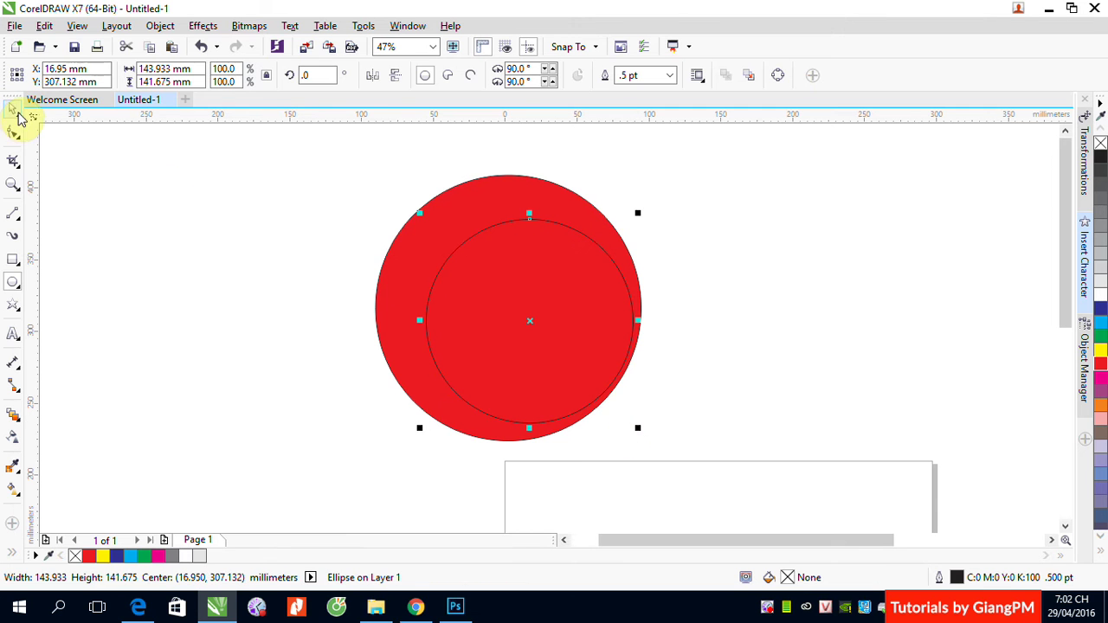
drag(421, 214, 388, 193)
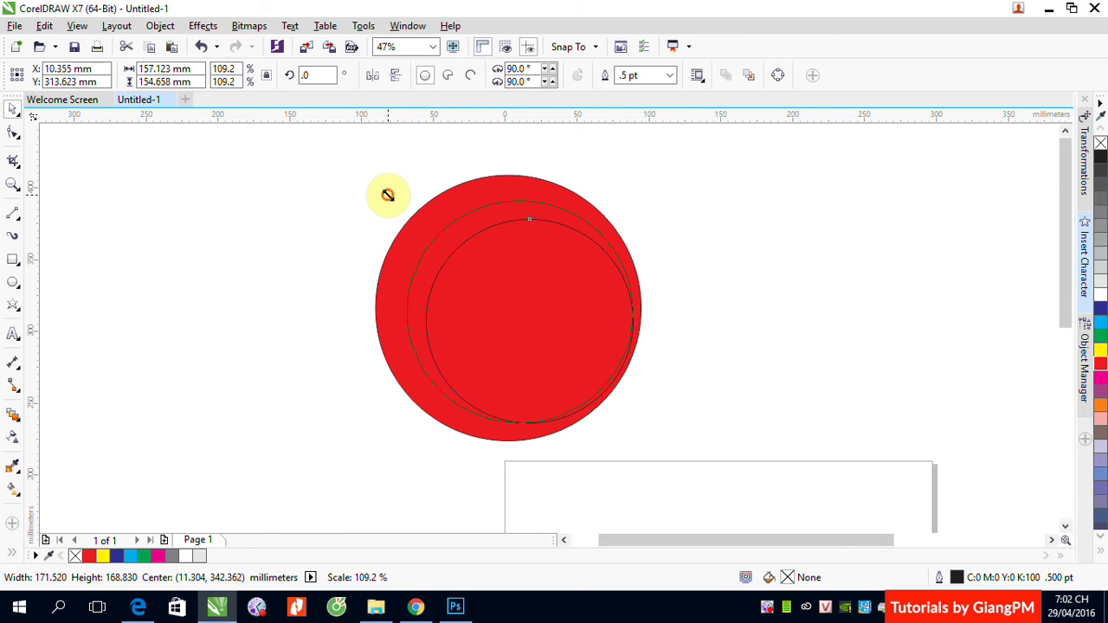
click(1097, 363)
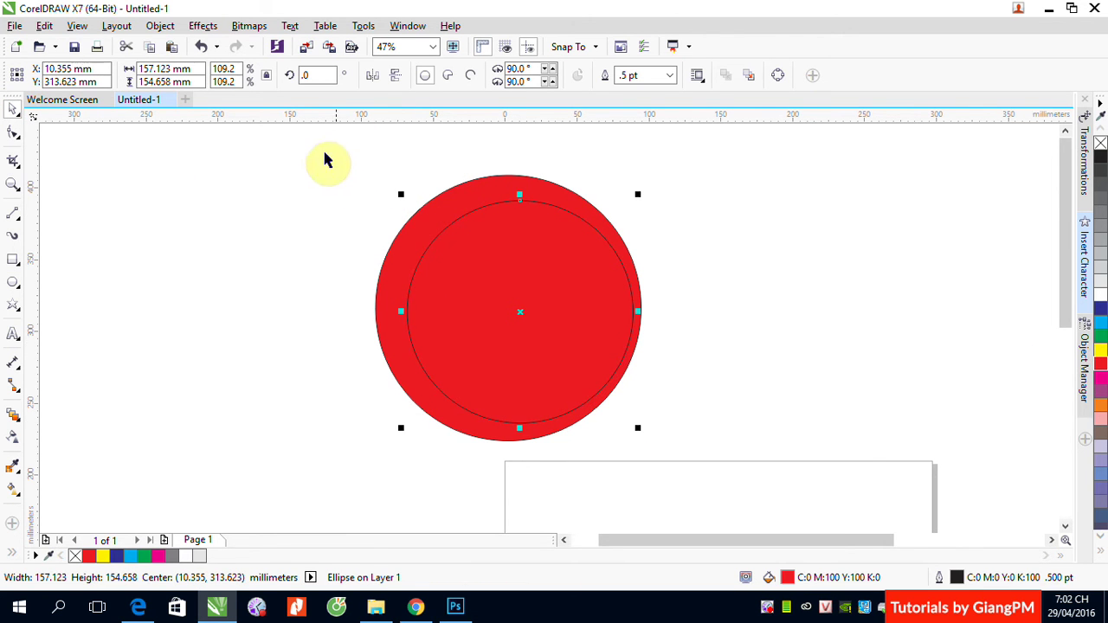
Remove the outlines from both red circles and deselect them
drag(331, 161, 760, 487)
right_click(1099, 143)
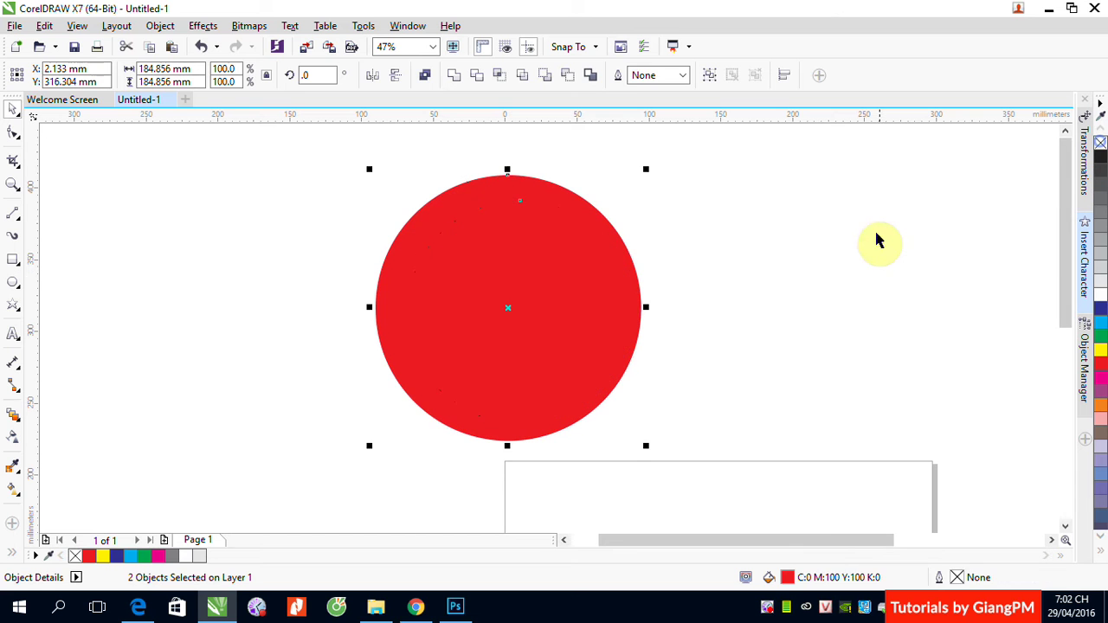
click(876, 232)
click(437, 326)
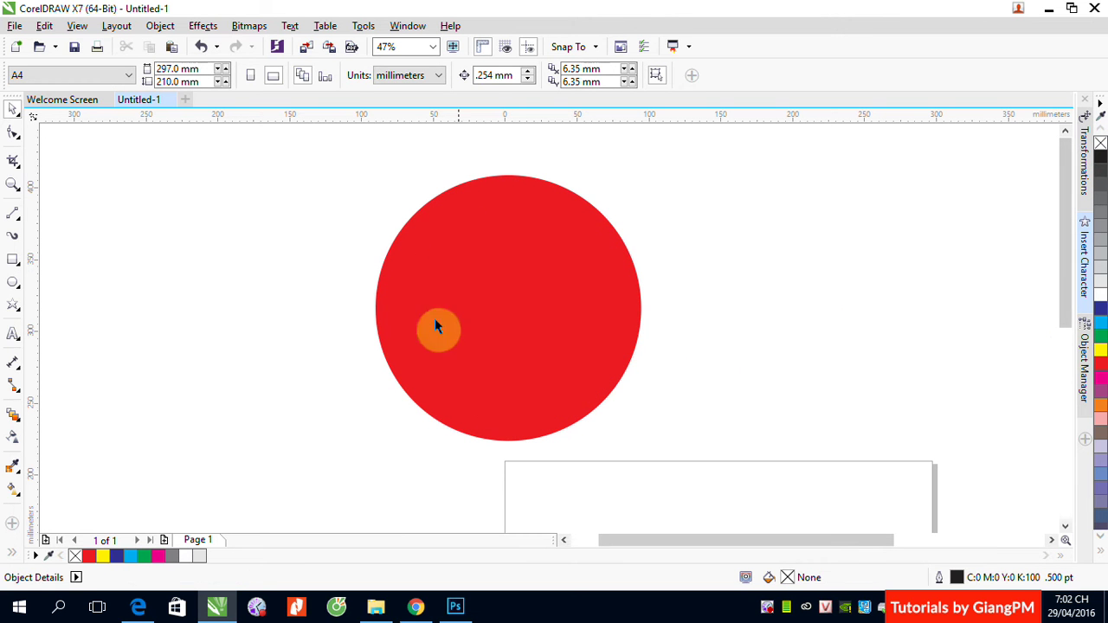
Draw a small circle about 28 mm wide in the large circle's upper right area, filled with orange-red C2 M82 Y100 K0 and without outline
click(13, 284)
drag(549, 251, 588, 288)
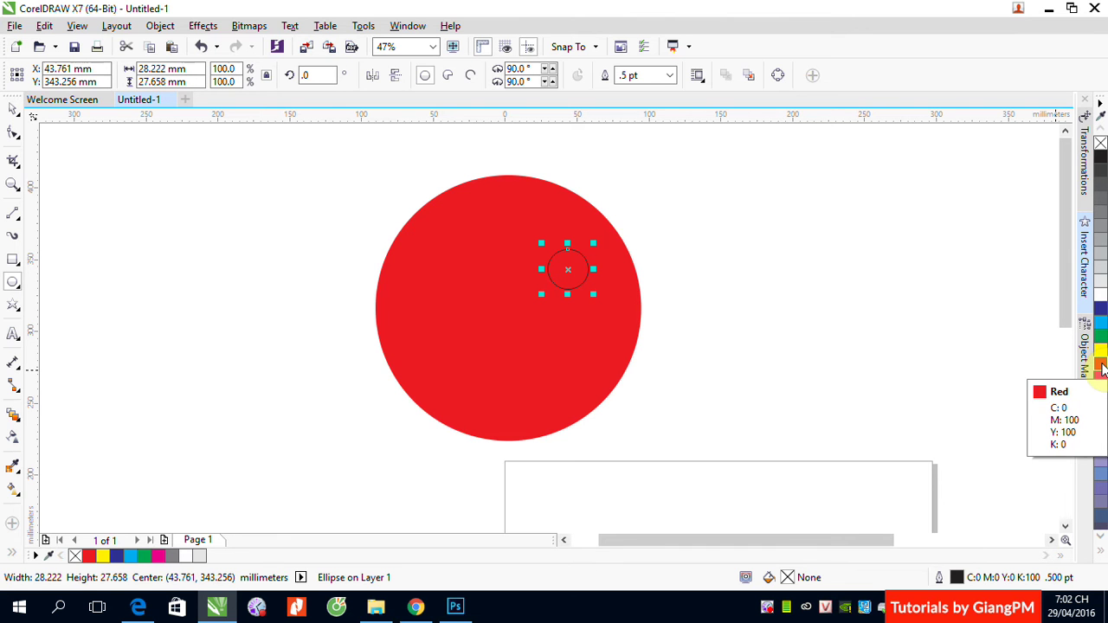
drag(1102, 367, 1056, 433)
right_click(1101, 144)
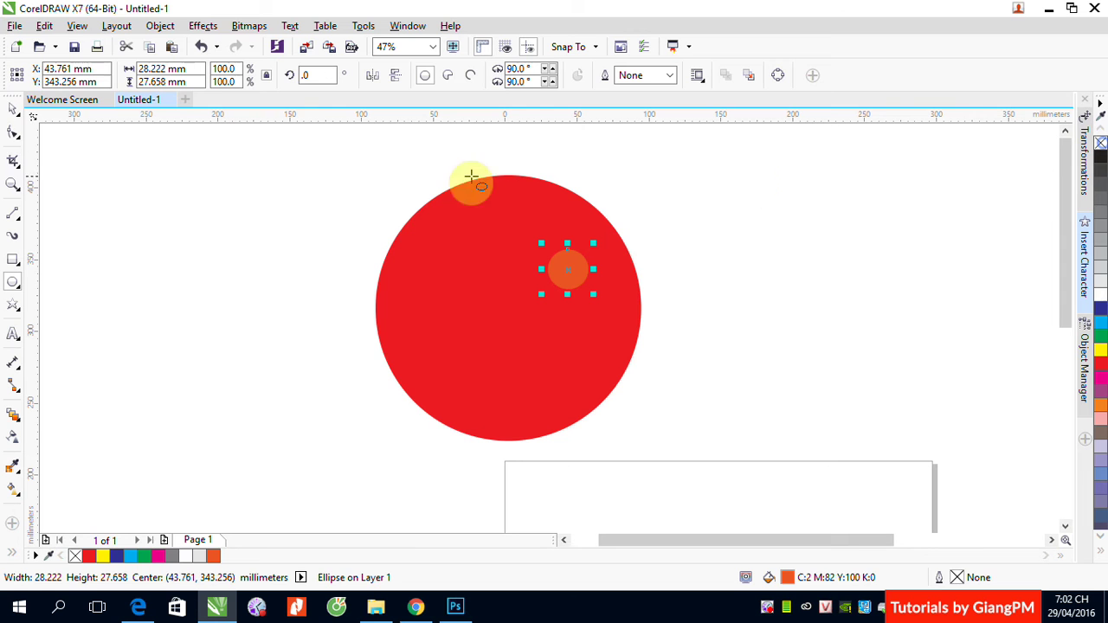
Blend the small orange-red circle with the inner red circle using 256 steps and deselect the result
drag(565, 298, 500, 349)
click(12, 415)
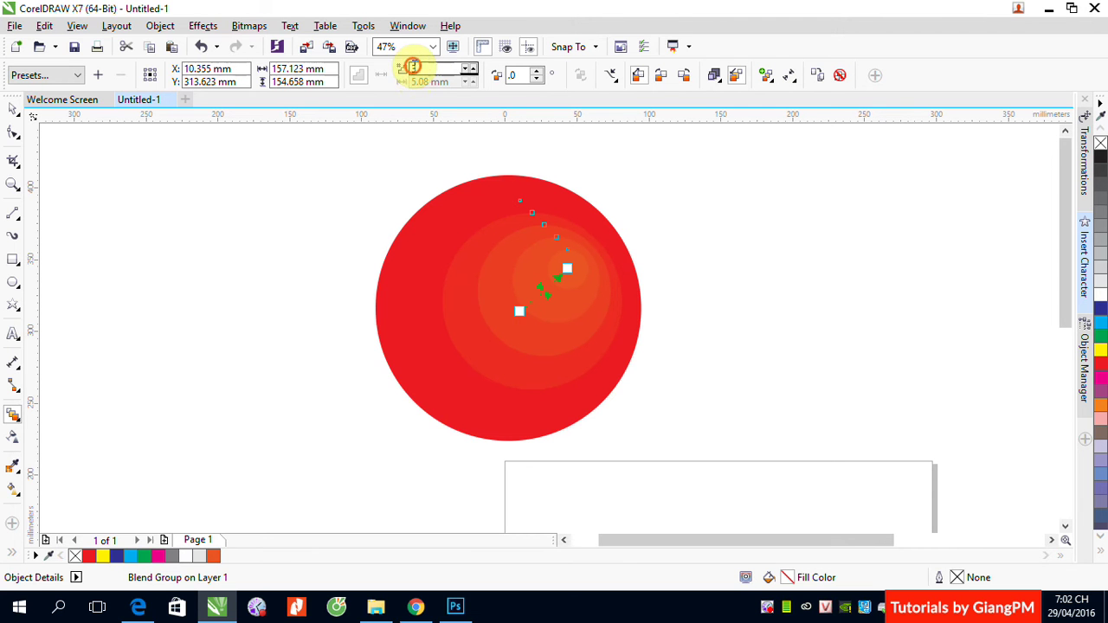
double_click(414, 69)
text(2)
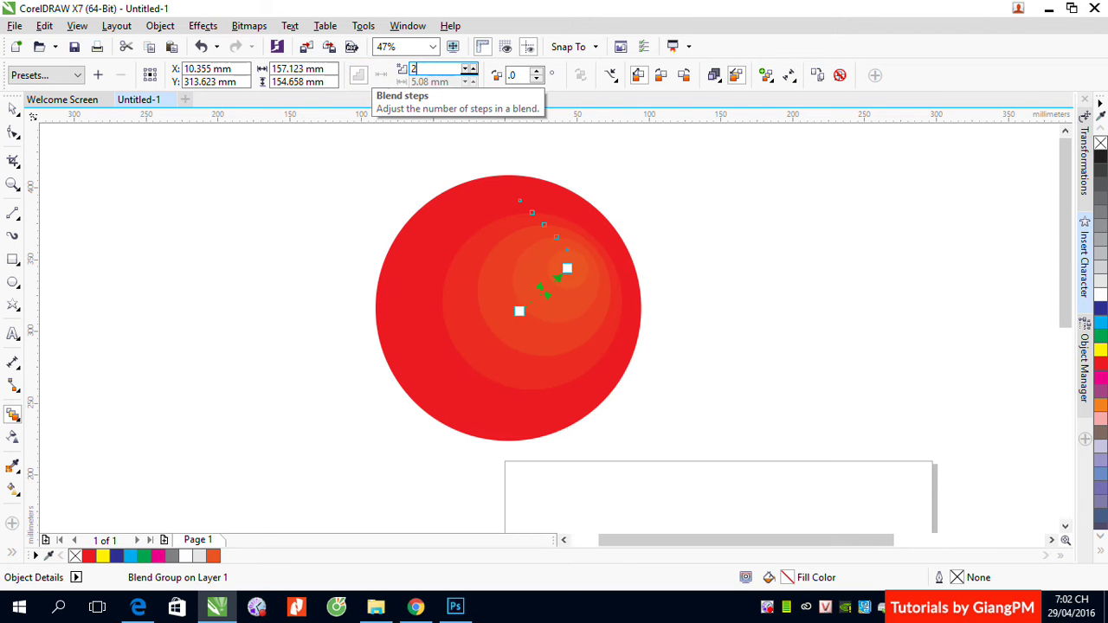
text(56)
key(Return)
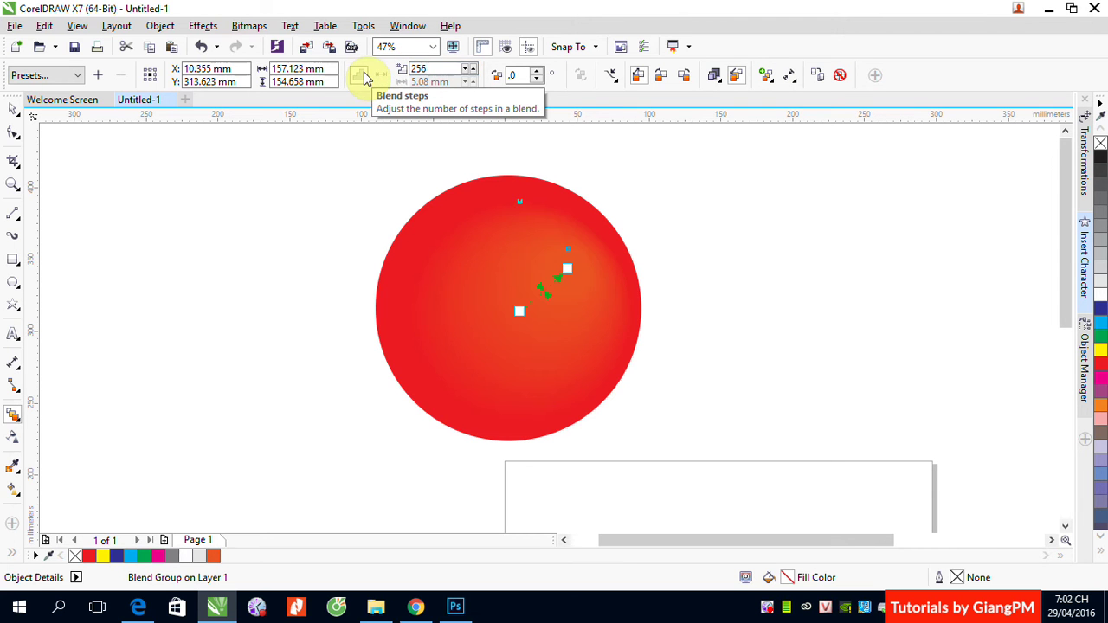
click(12, 109)
click(173, 190)
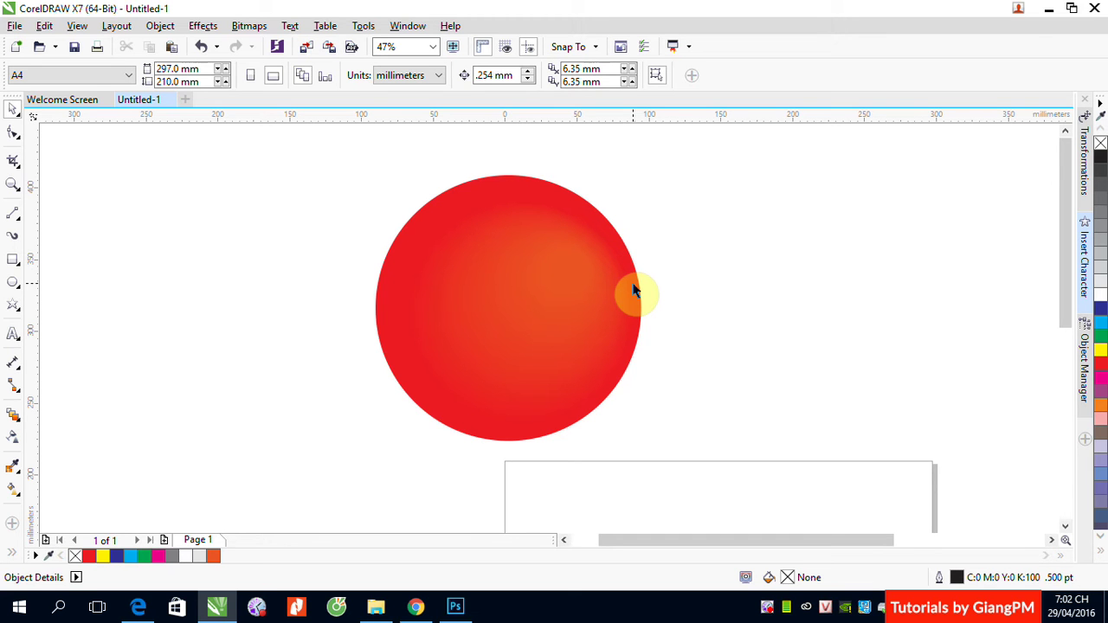
Try to move the blend's small orange-red circle outside the large circle and undo the move
drag(634, 291, 760, 257)
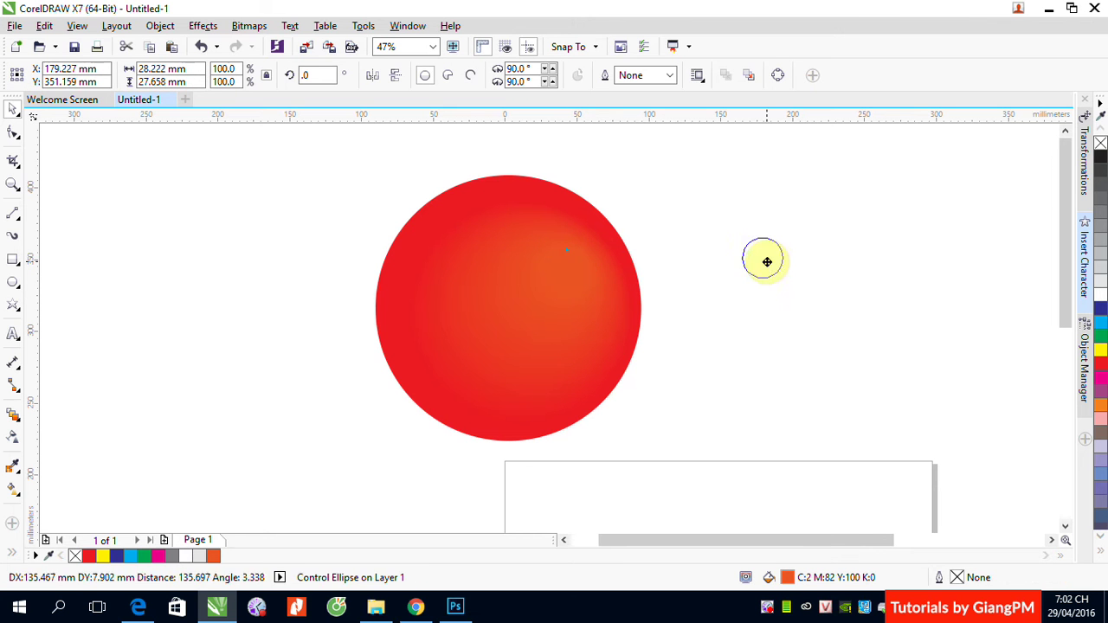
key(ctrl+z)
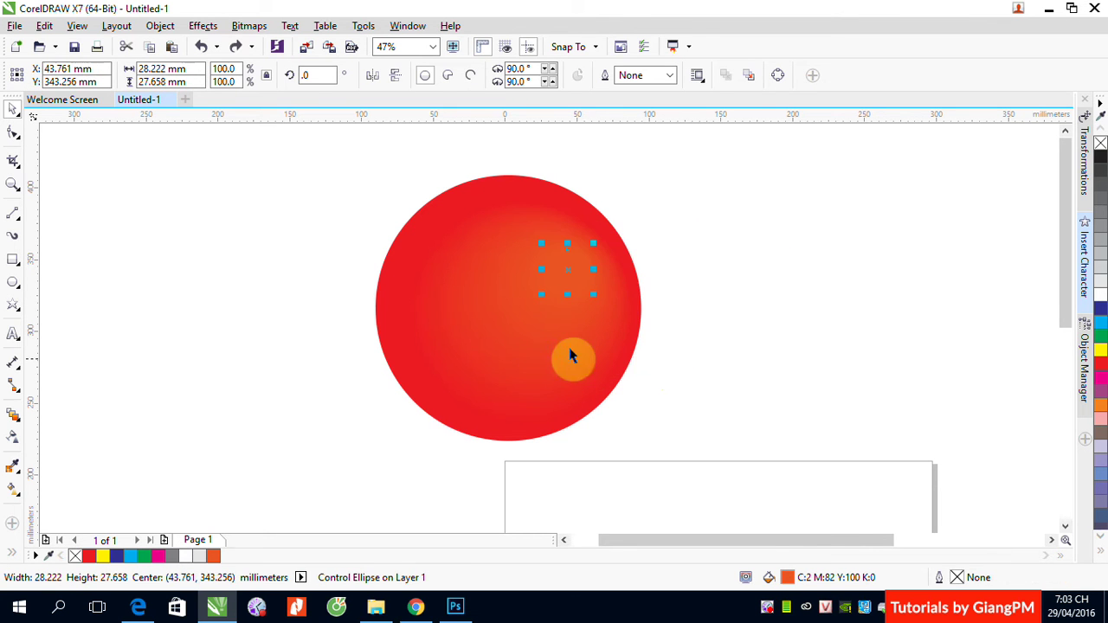
Move the blend group beside the large red circle, try clearing its blend, and return the restored blend onto the circle
drag(522, 337, 570, 246)
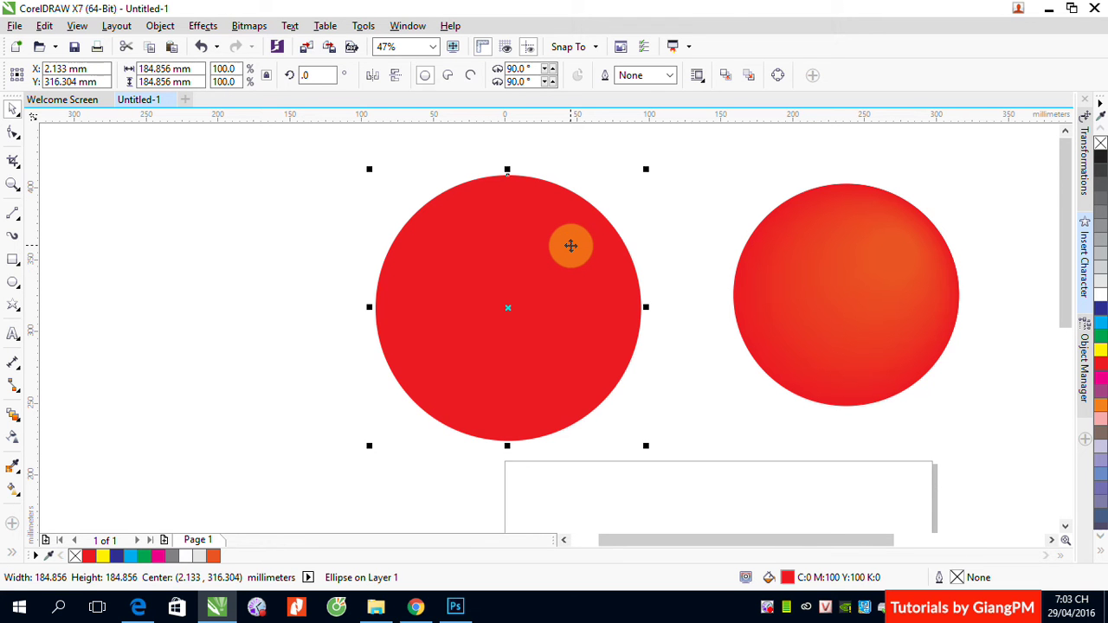
drag(571, 246, 839, 298)
click(840, 76)
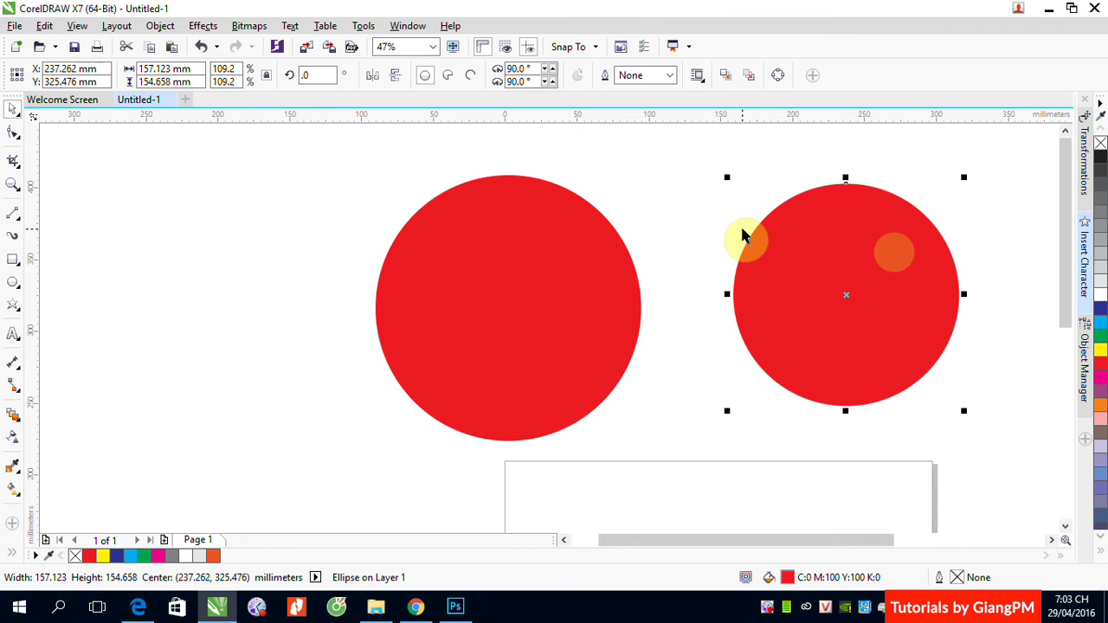
drag(742, 235, 753, 244)
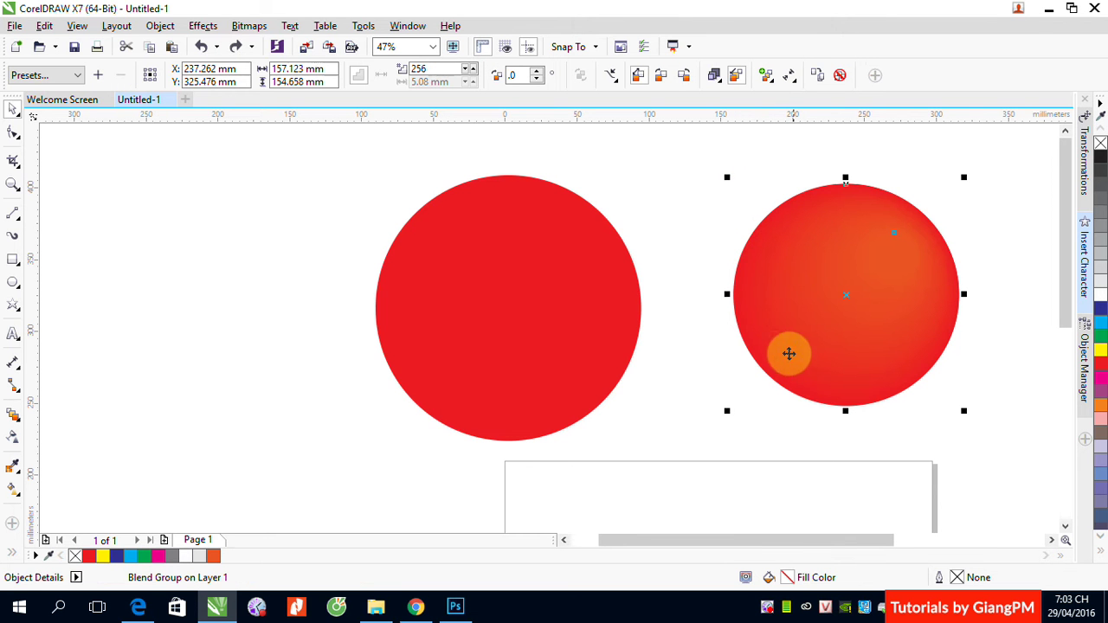
drag(837, 337, 511, 356)
click(805, 383)
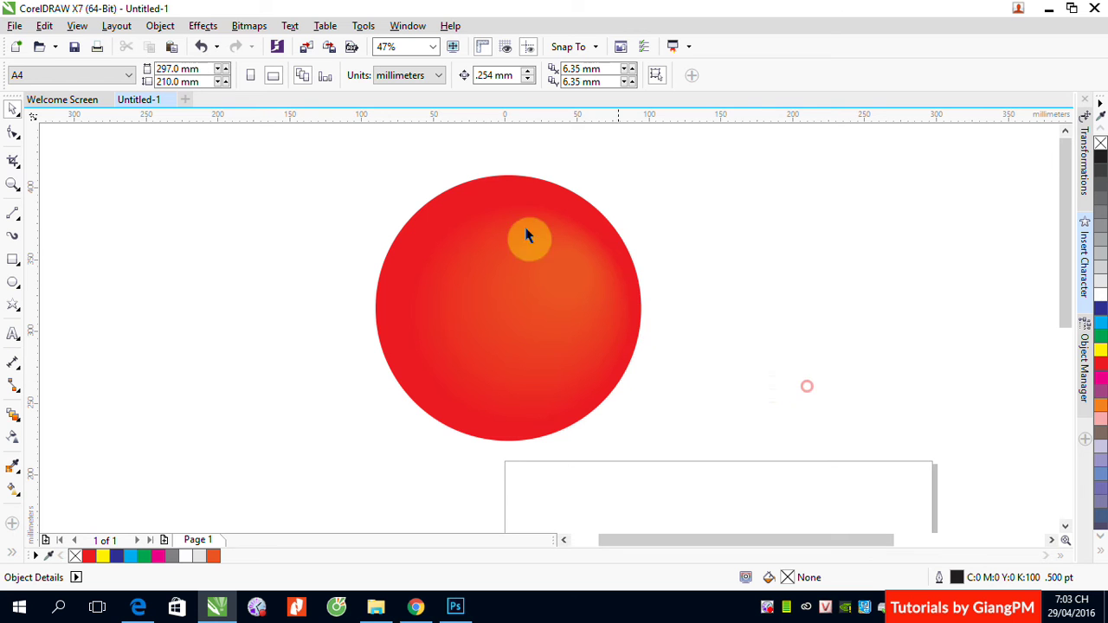
Draw a flat ellipse about 34 by 14 mm near the top of the shaded red sphere
key(z)
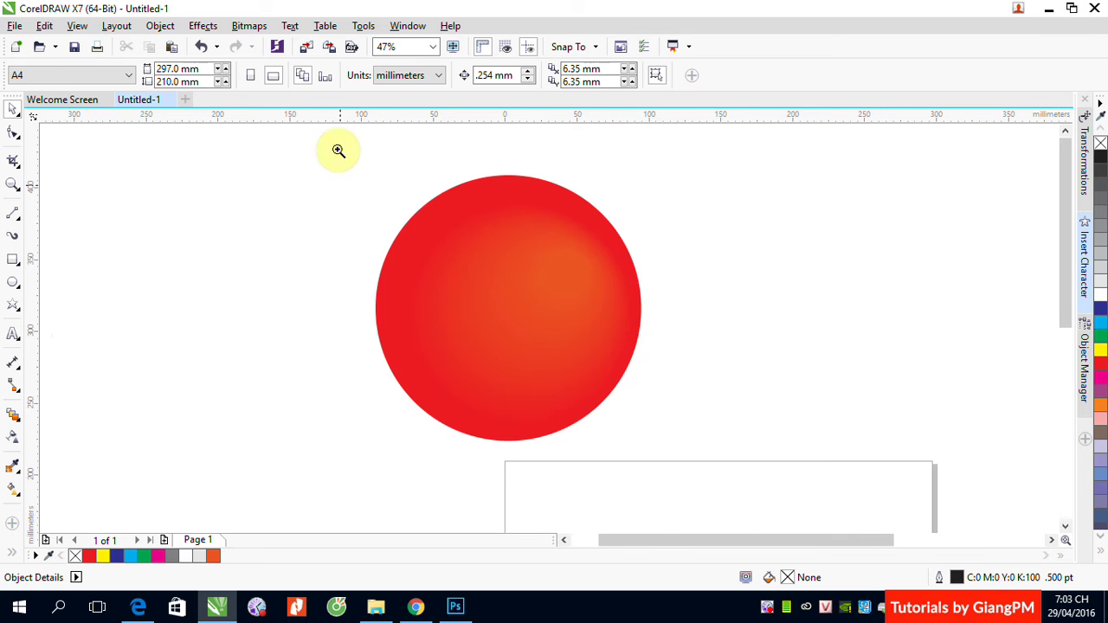
click(425, 334)
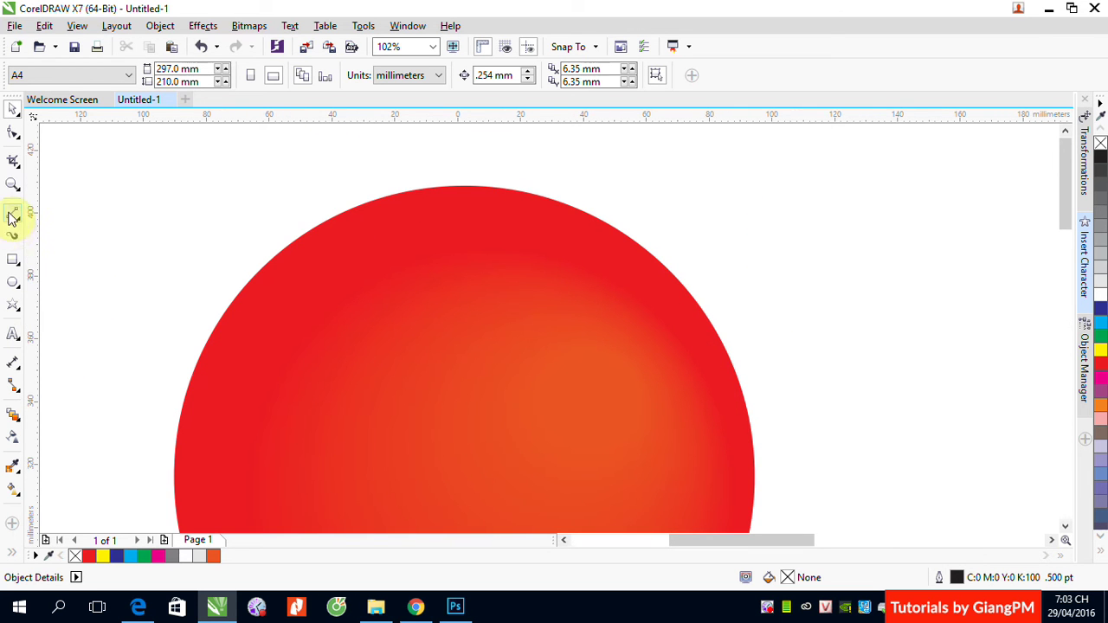
click(13, 281)
drag(415, 225, 523, 270)
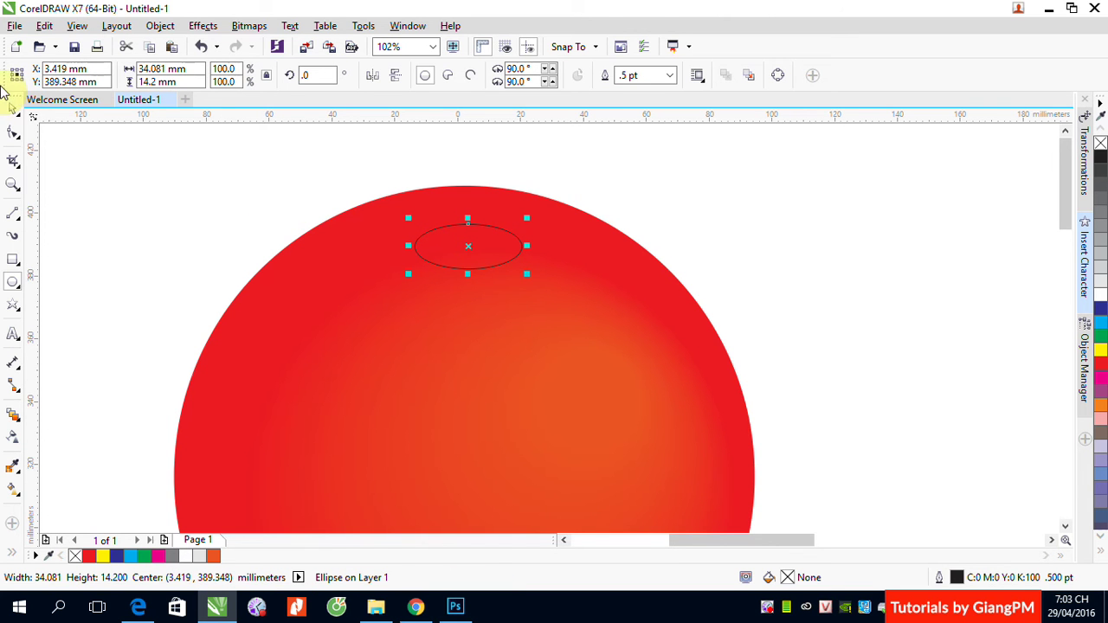
click(15, 110)
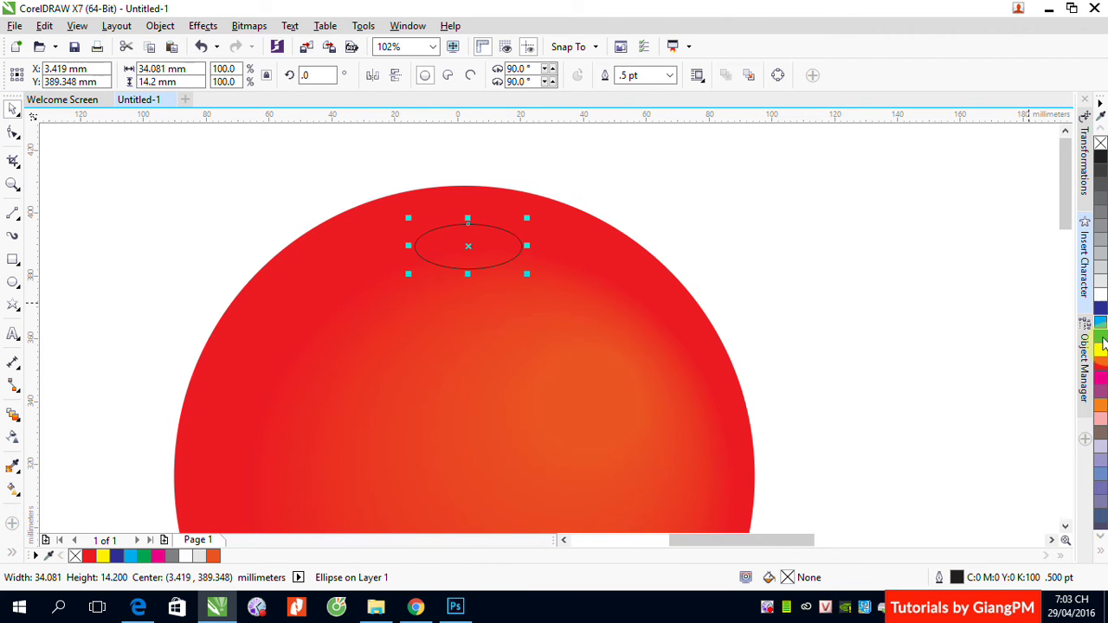
Fill the flat ellipse with red, remove its outline, and move it slightly closer to the sphere's upper edge
click(1101, 367)
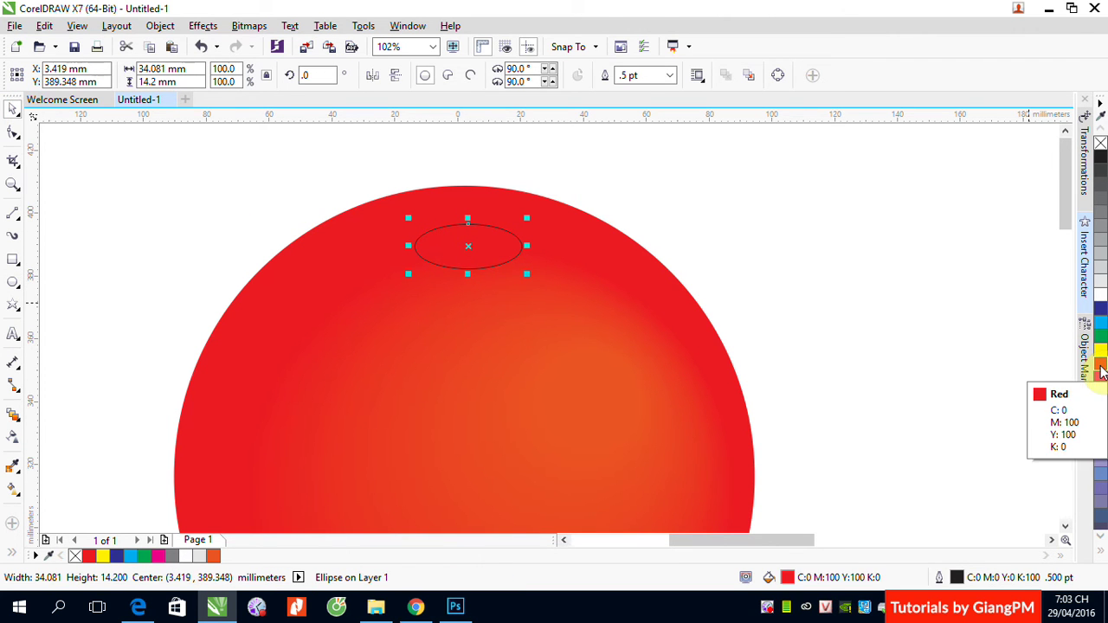
right_click(1101, 143)
drag(489, 252, 474, 232)
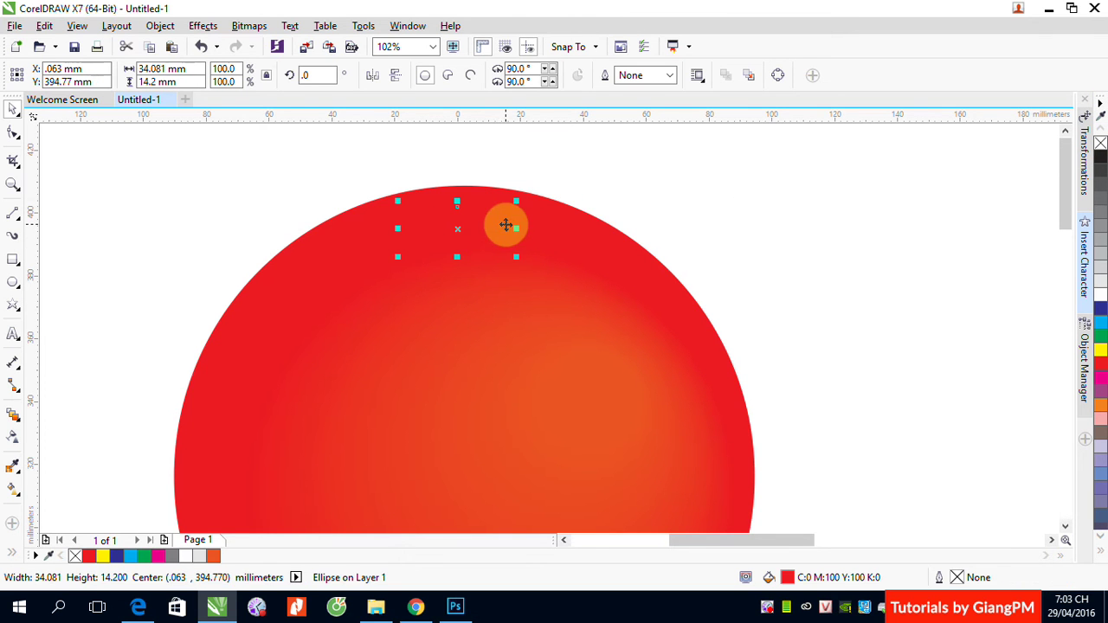
Make a concentric smaller copy of the ellipse, about 9.3 by 3.9 mm, and fill it with dark red C20 M100 Y84 K17
drag(514, 201, 478, 235)
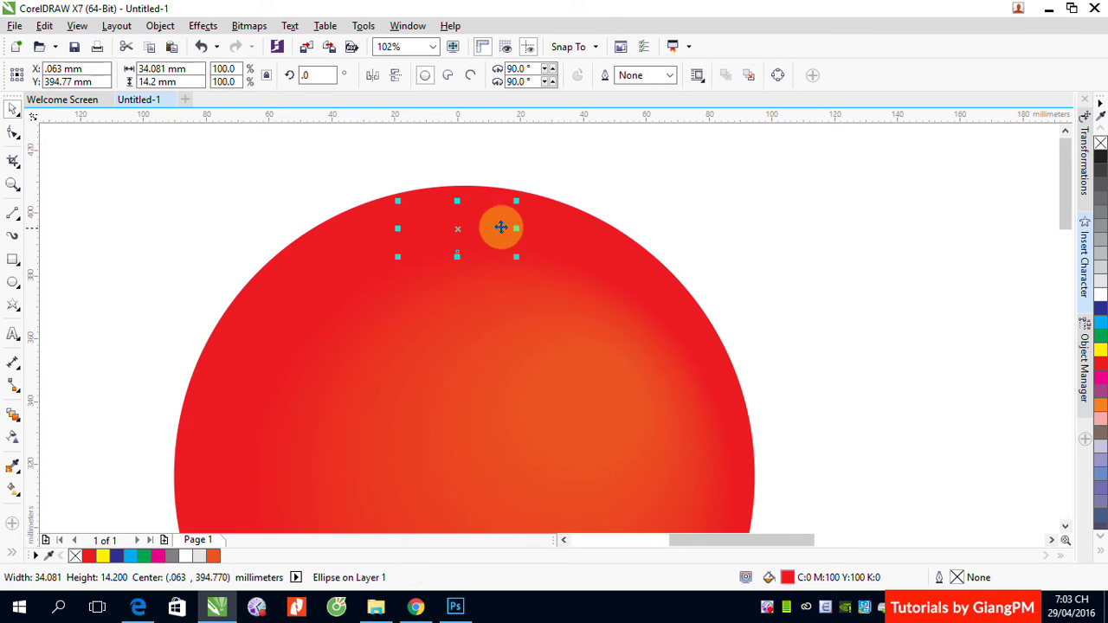
drag(515, 204, 502, 227)
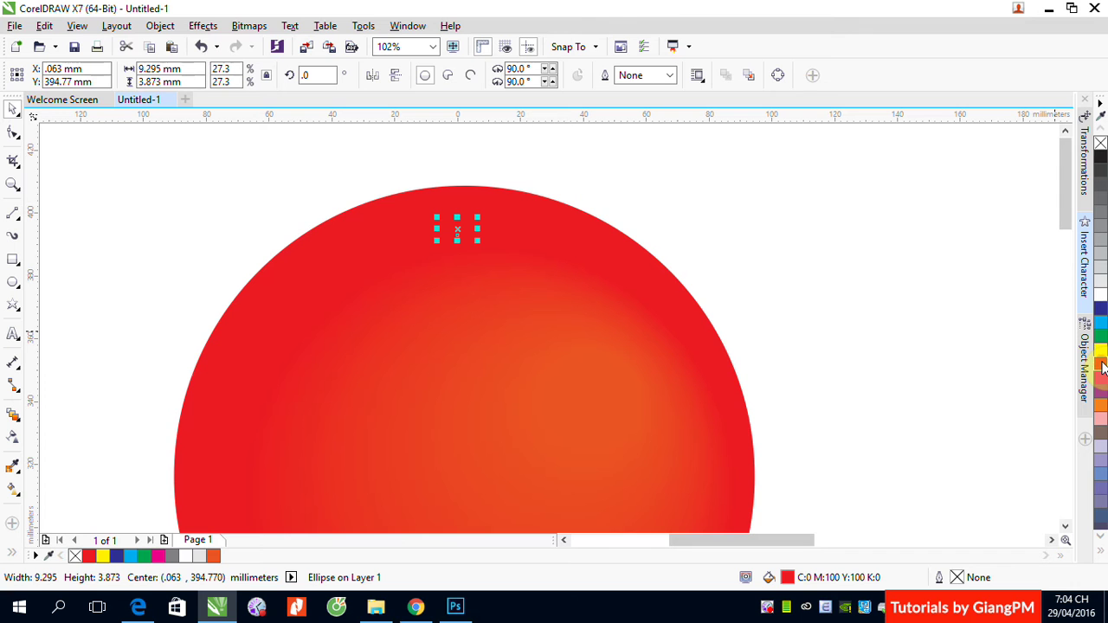
click(1102, 368)
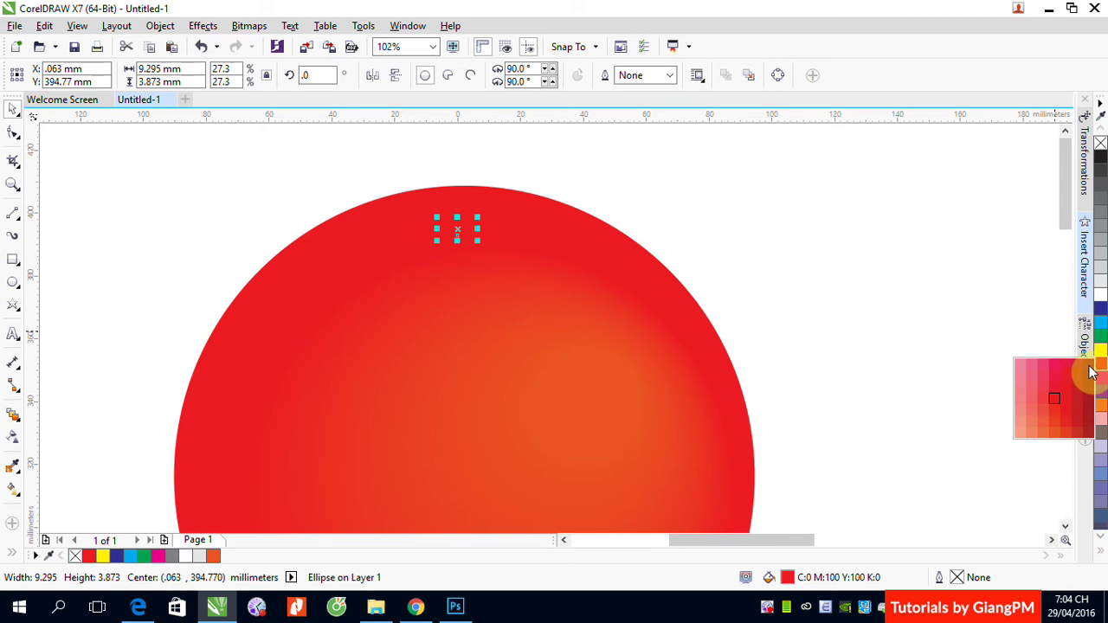
click(1092, 373)
click(890, 275)
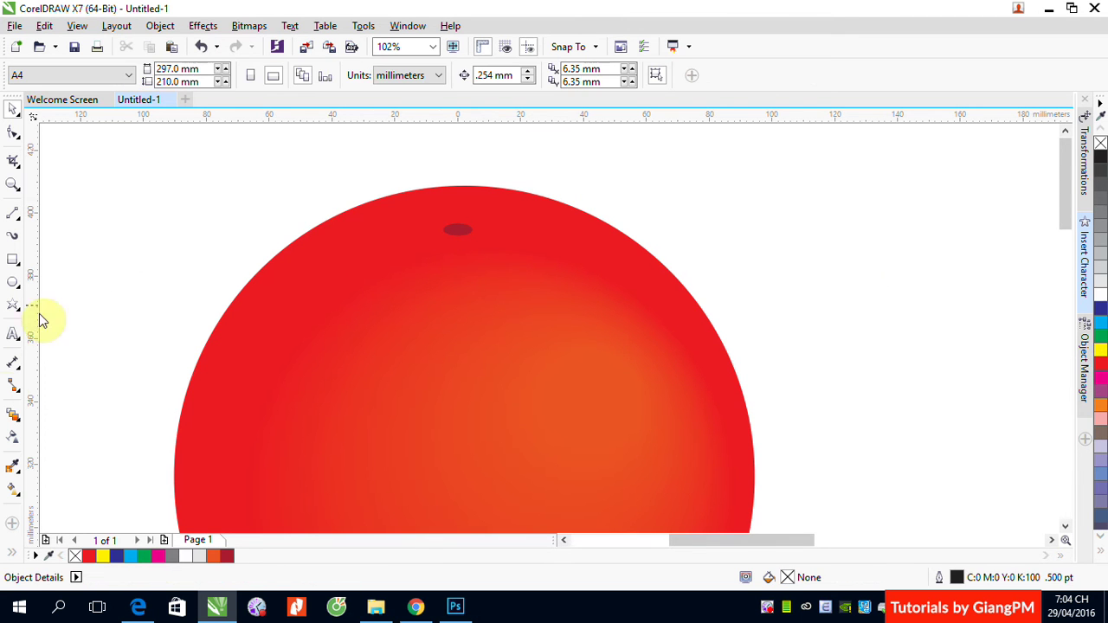
Try to blend the small dark red ellipse with the red shape beneath it and undo the blend
click(13, 418)
click(446, 231)
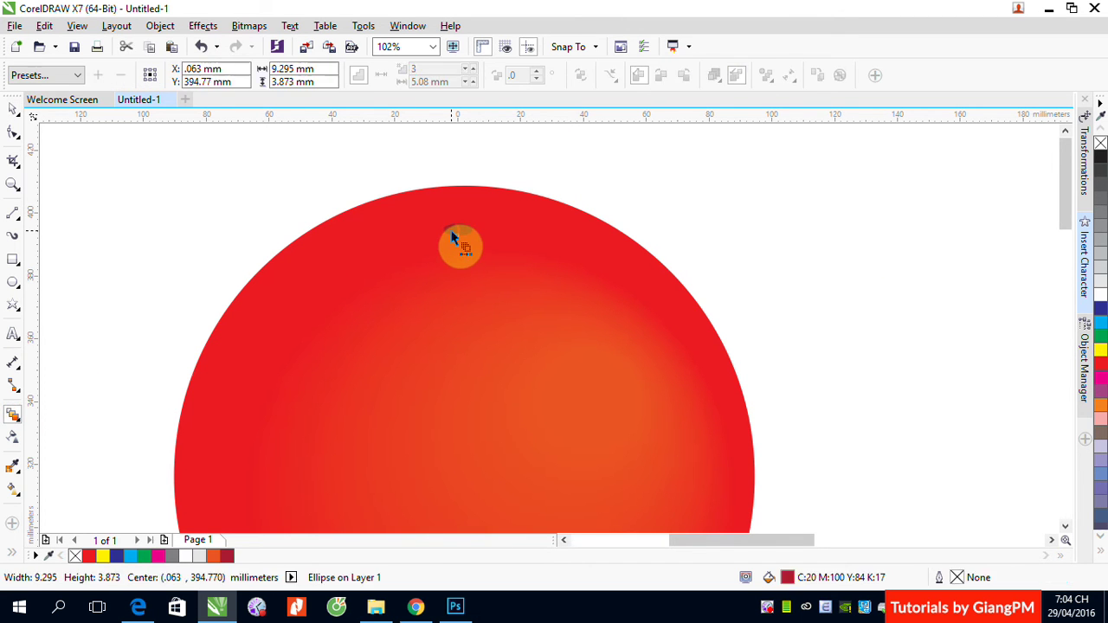
drag(435, 238, 439, 244)
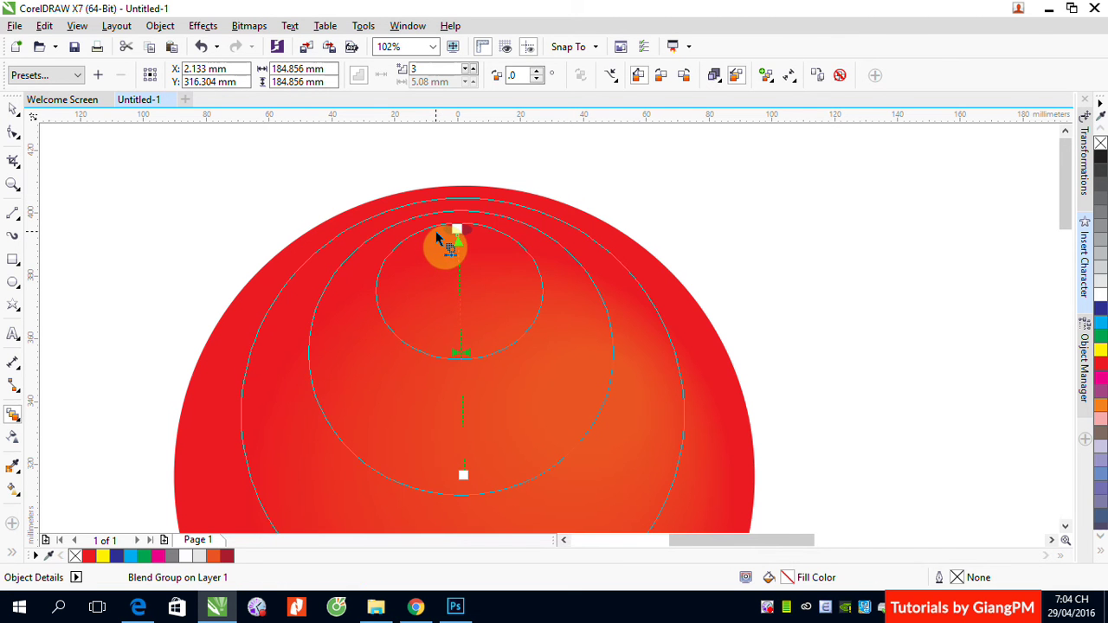
click(15, 107)
click(126, 161)
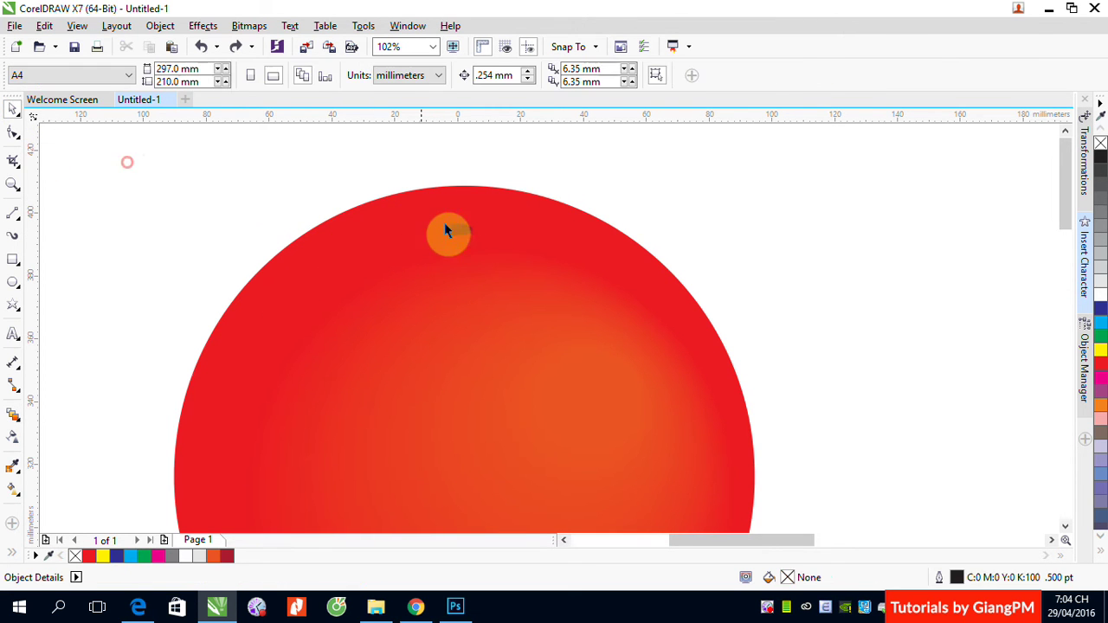
Move the small dark red ellipse off the sphere onto the empty area beside its upper edge
click(432, 237)
click(384, 193)
click(446, 238)
click(457, 228)
drag(456, 228, 735, 201)
click(13, 282)
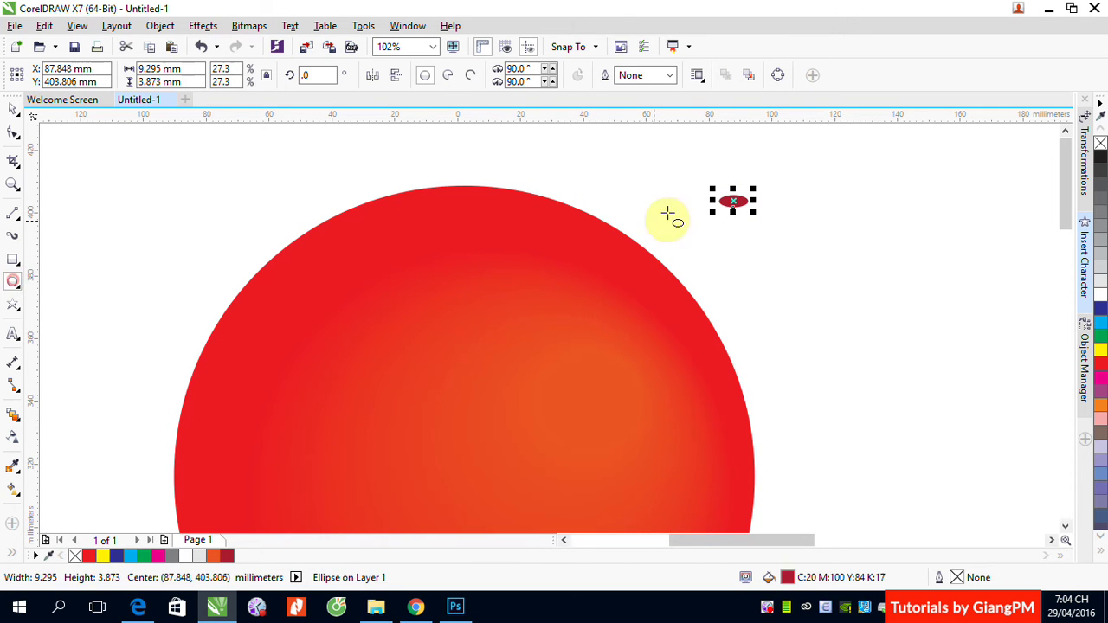
click(13, 108)
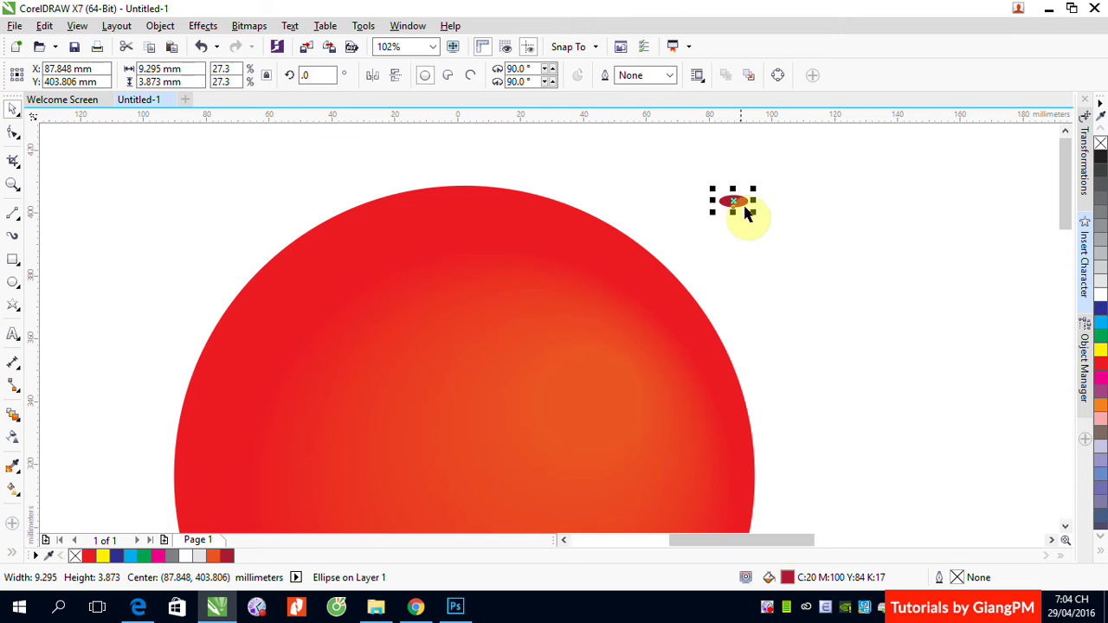
Create an enlarged concentric copy of the dark ellipse, about 22.9 by 9.6 mm, fill it red, and place it behind
drag(757, 188, 791, 183)
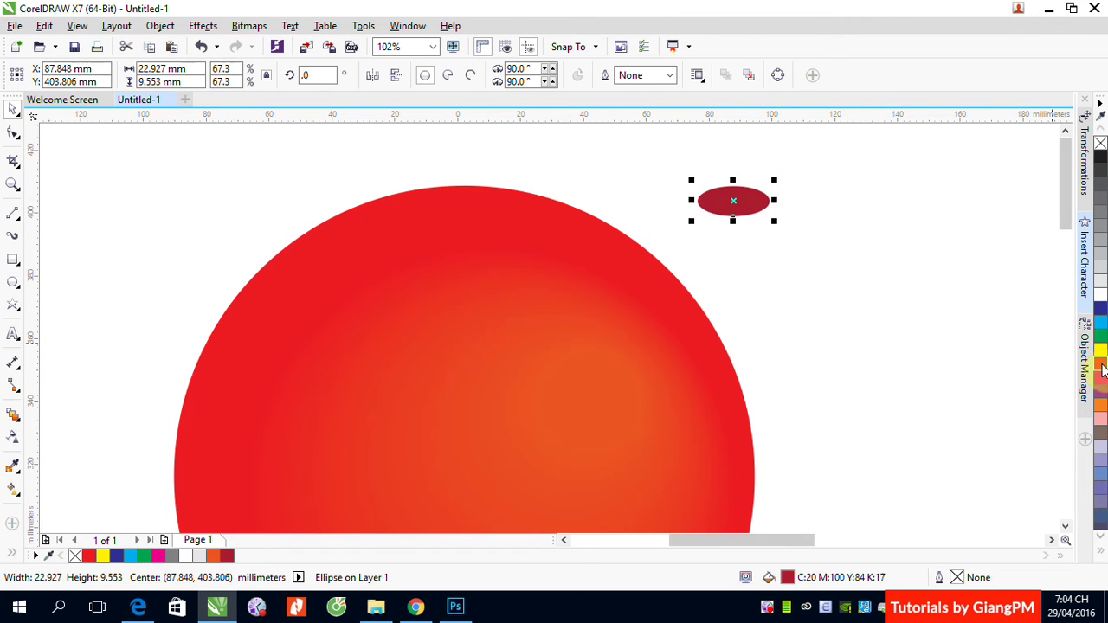
click(1101, 363)
click(743, 210)
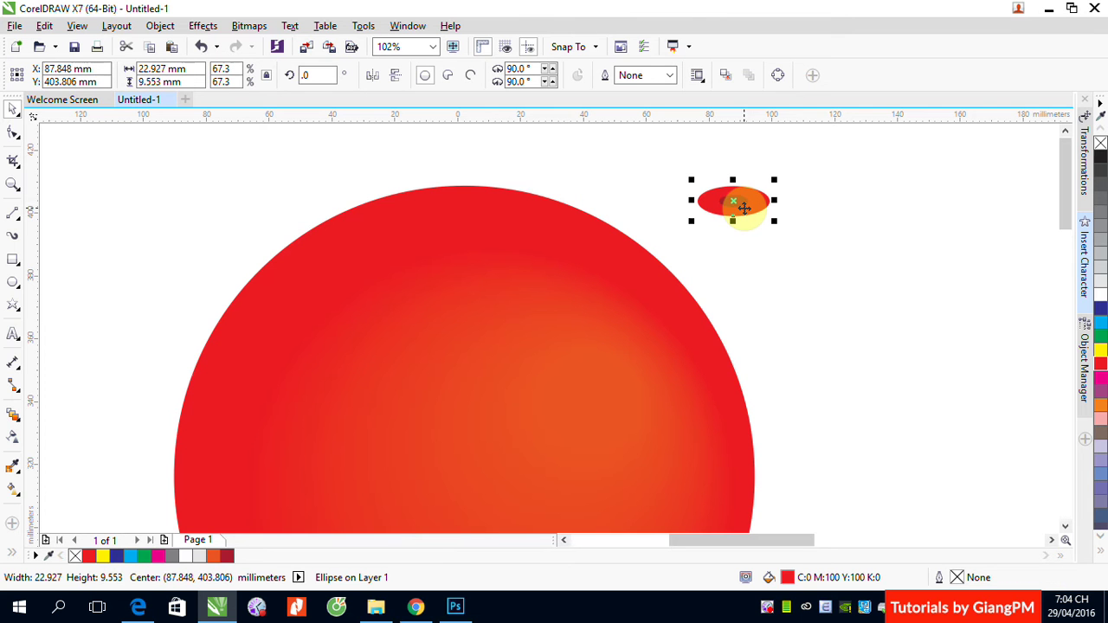
Blend the small dark red ellipse with the larger red ellipse using 250 steps and deselect the result
click(13, 414)
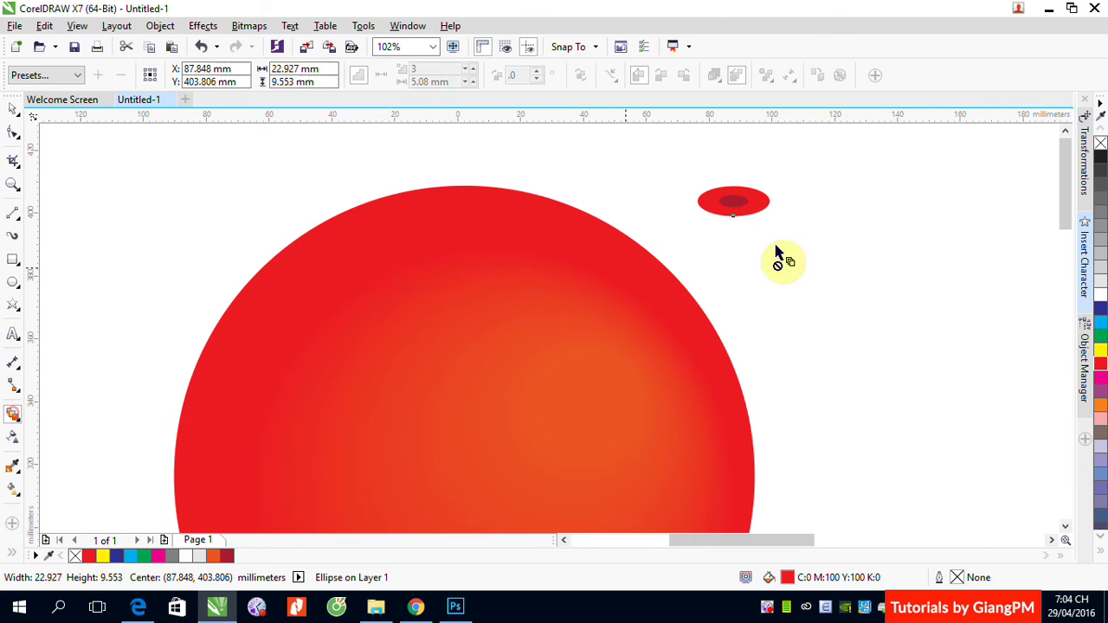
drag(735, 208, 721, 223)
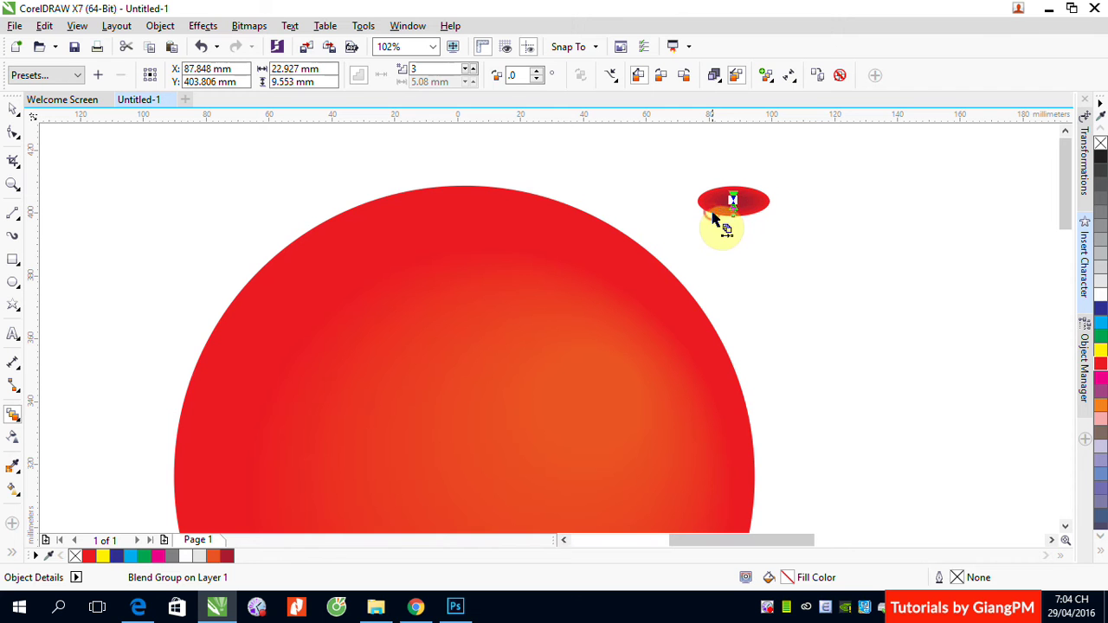
double_click(427, 69)
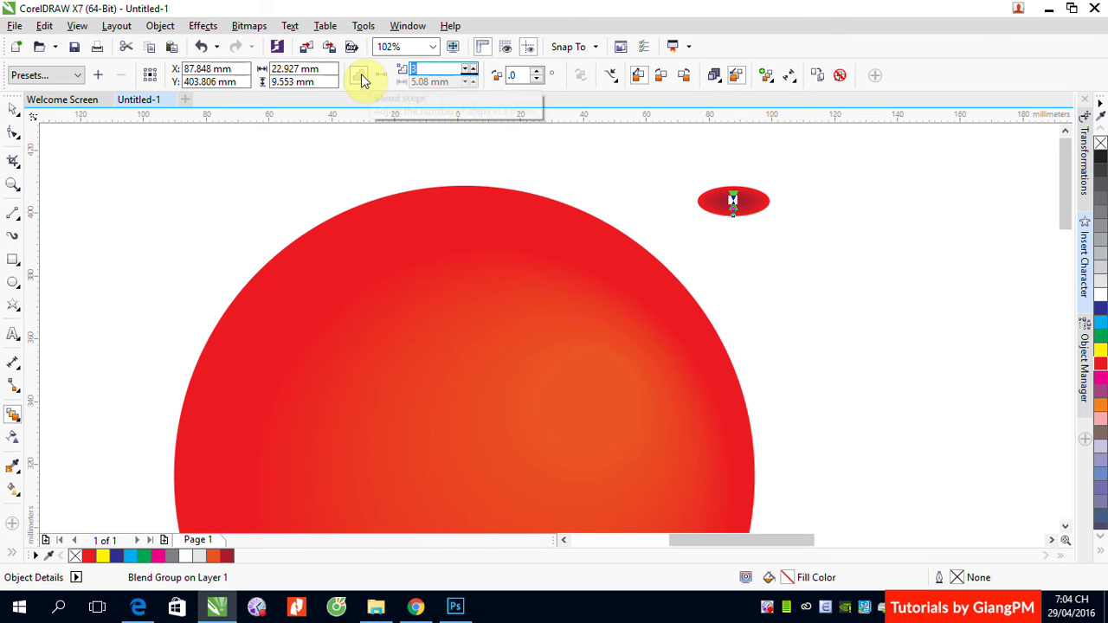
text(250)
key(Return)
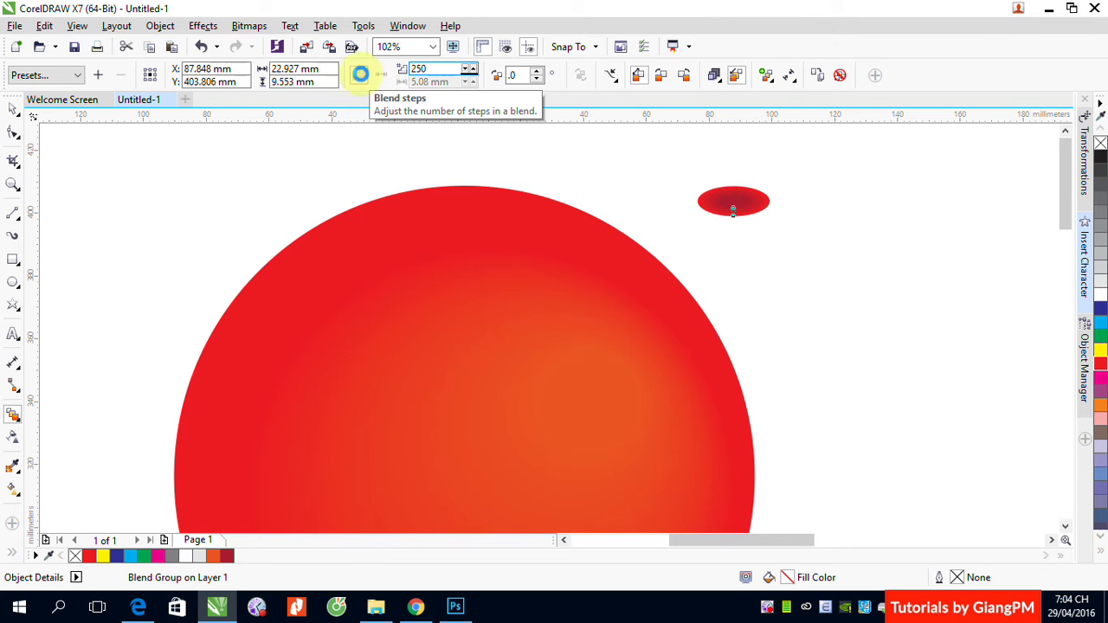
click(12, 111)
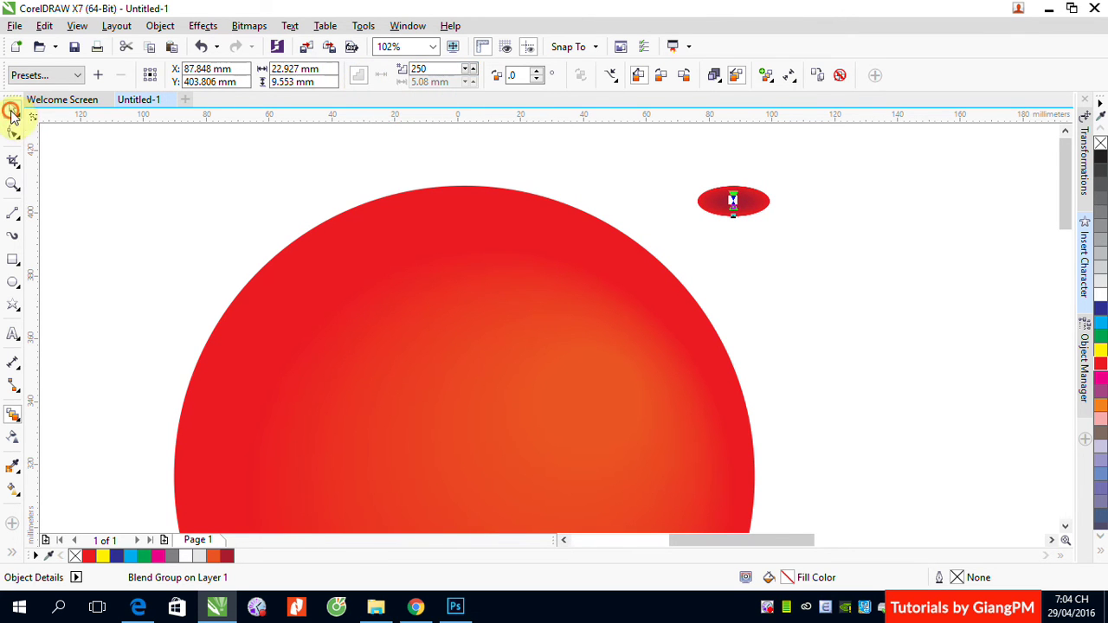
click(838, 277)
Move the blend's inner dark ellipse slightly down, toward the lower edge of the outer red ellipse
key(z)
drag(677, 165, 775, 247)
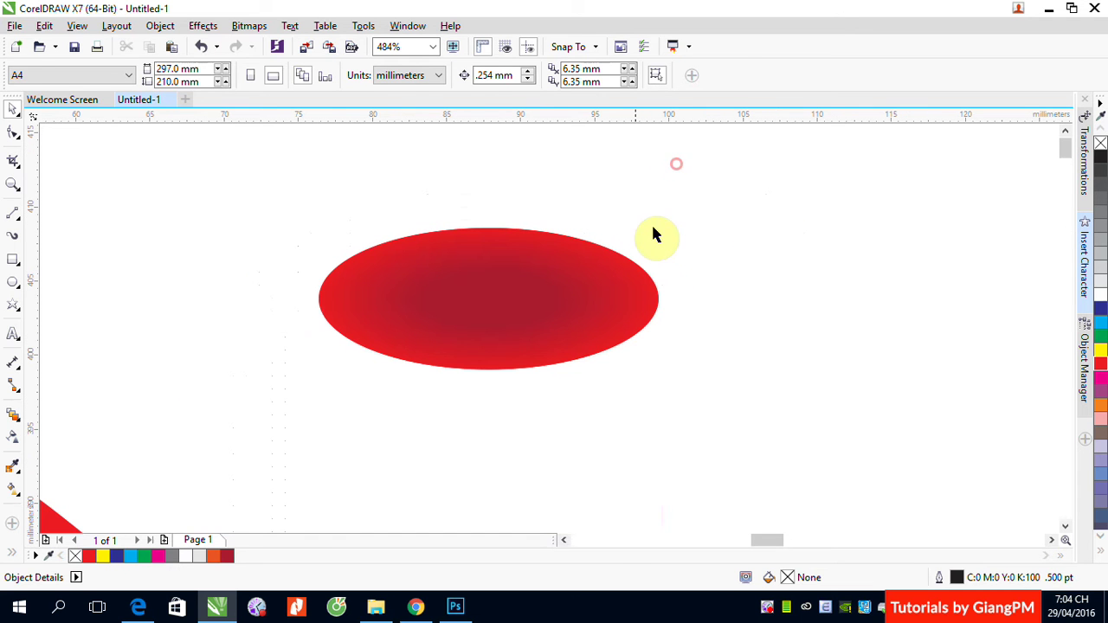
drag(505, 305, 511, 324)
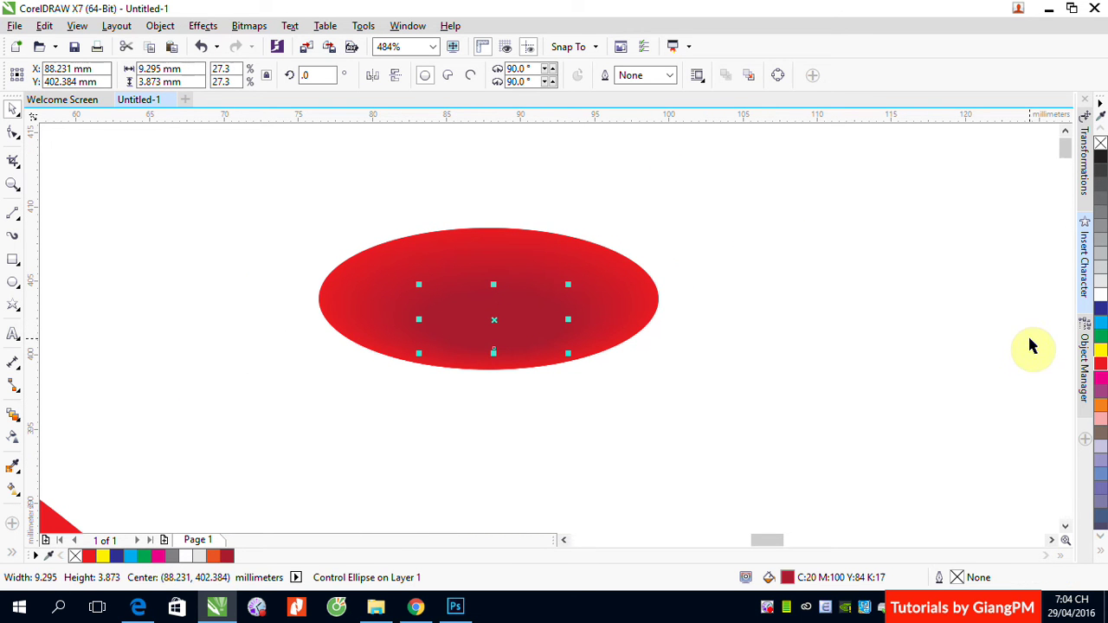
Darken the inner ellipse's fill to C16 M81 Y68 K33 by mixing in black, undoing the solid black fill
click(542, 334)
click(920, 268)
click(492, 326)
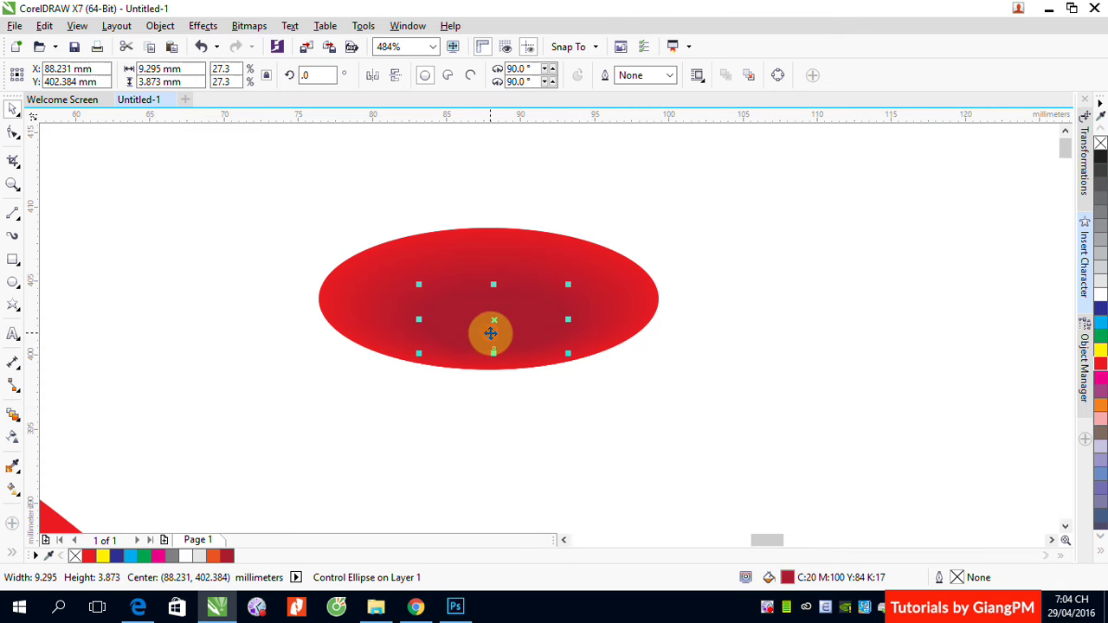
click(1100, 162)
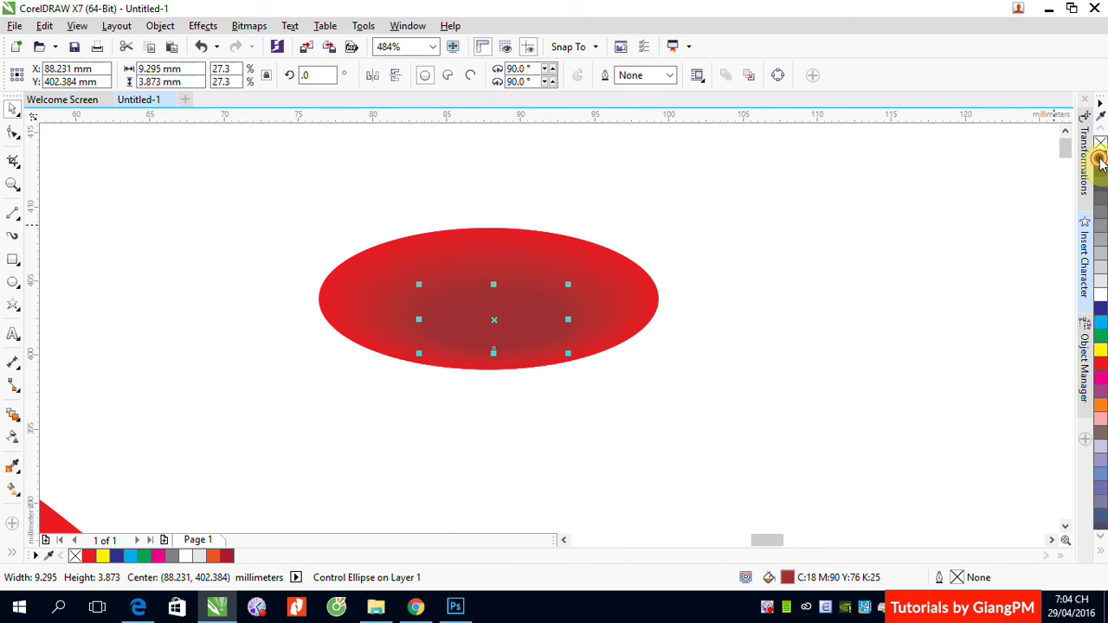
ctrl+click(1101, 163)
click(1101, 162)
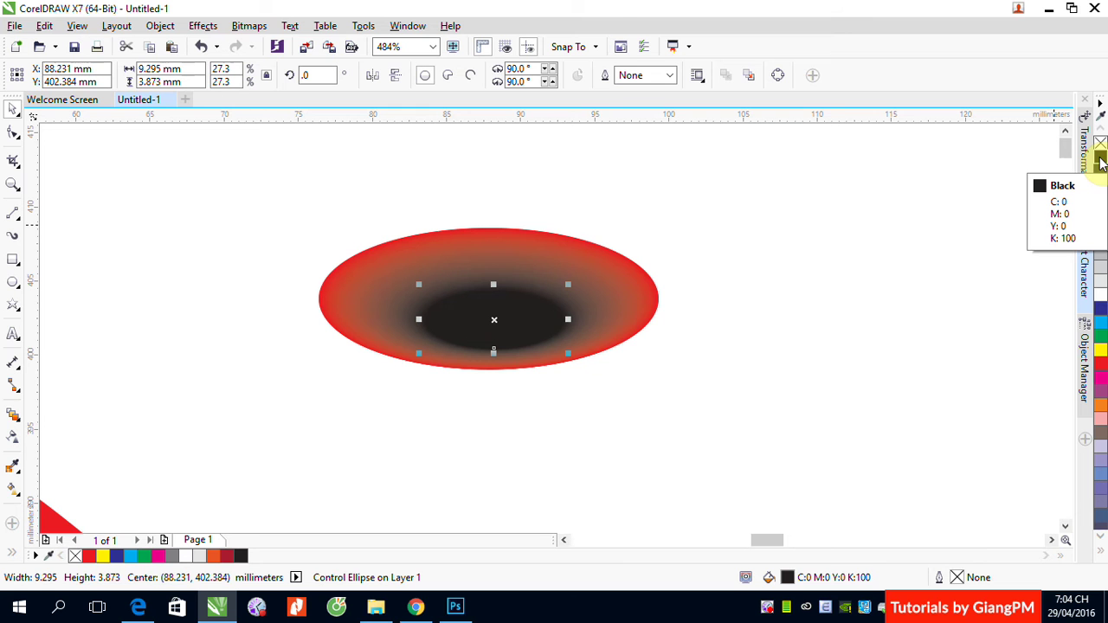
key(ctrl+z)
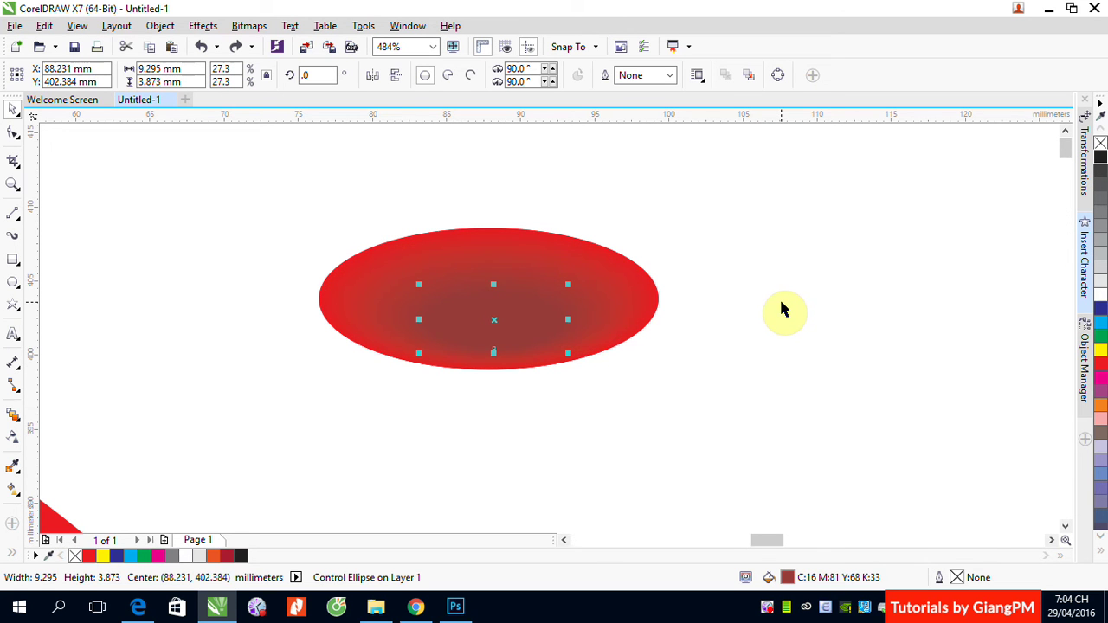
Move the blended ellipse group onto the top of the red sphere and deselect it
scroll(779, 298, down, 5)
click(724, 314)
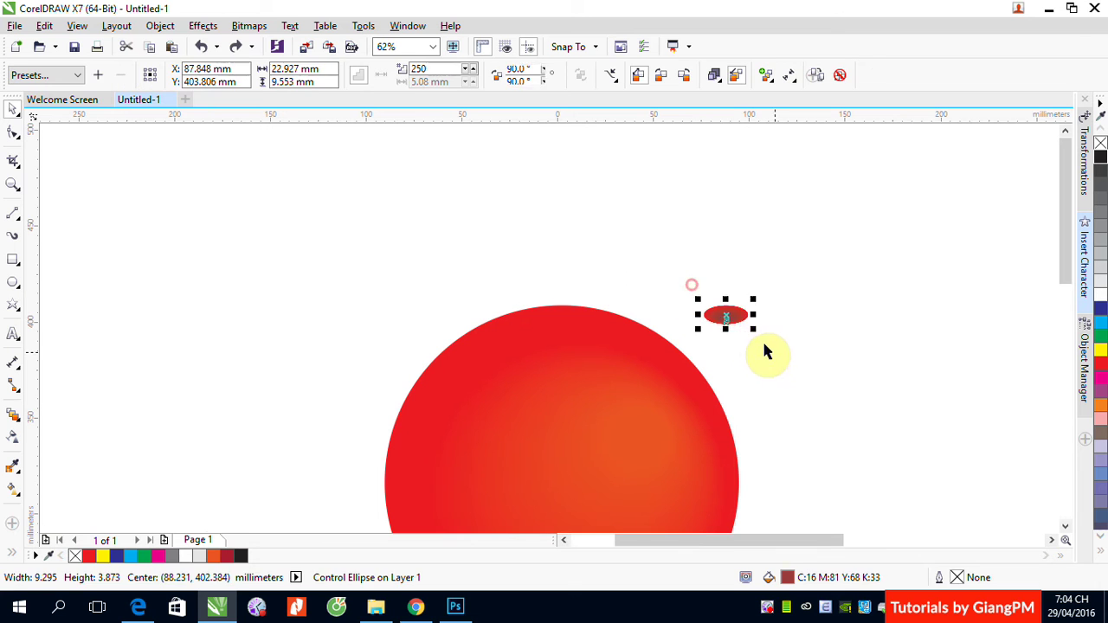
drag(732, 315, 578, 330)
click(899, 339)
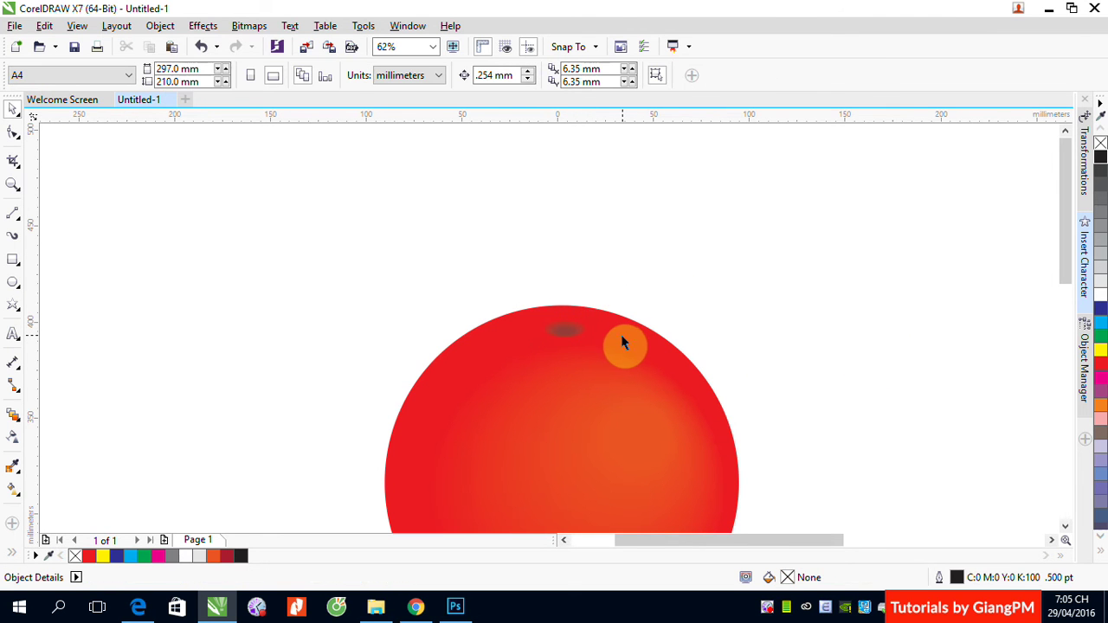
Enlarge the blended ellipse group proportionally about its centre to roughly twice its size near the sphere's upper edge
key(F2)
drag(496, 277, 643, 389)
click(587, 303)
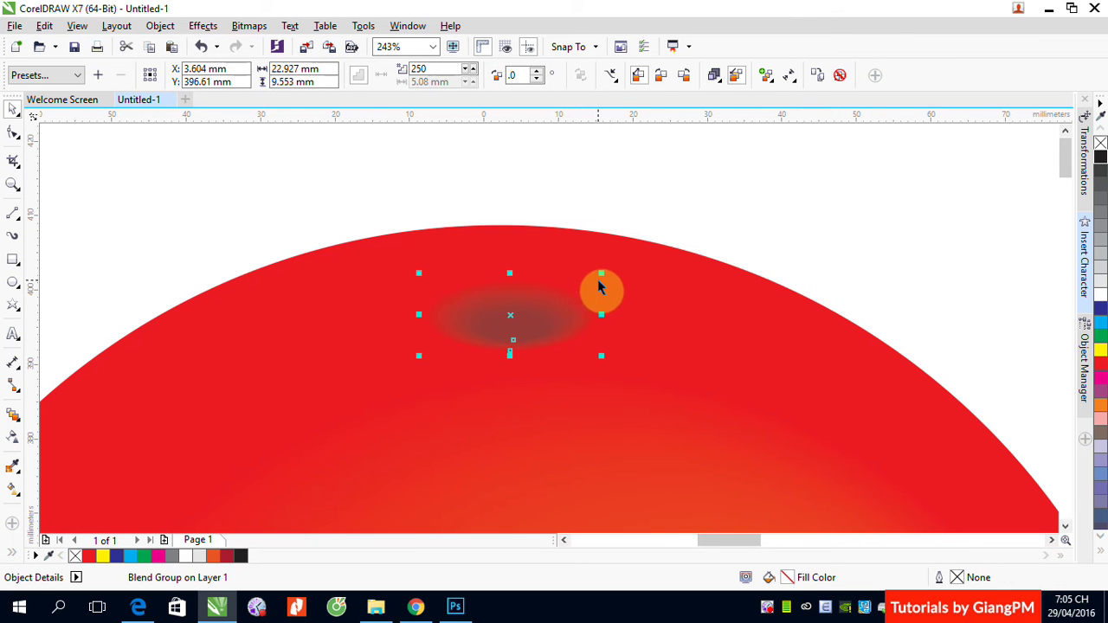
drag(599, 276, 737, 232)
click(904, 266)
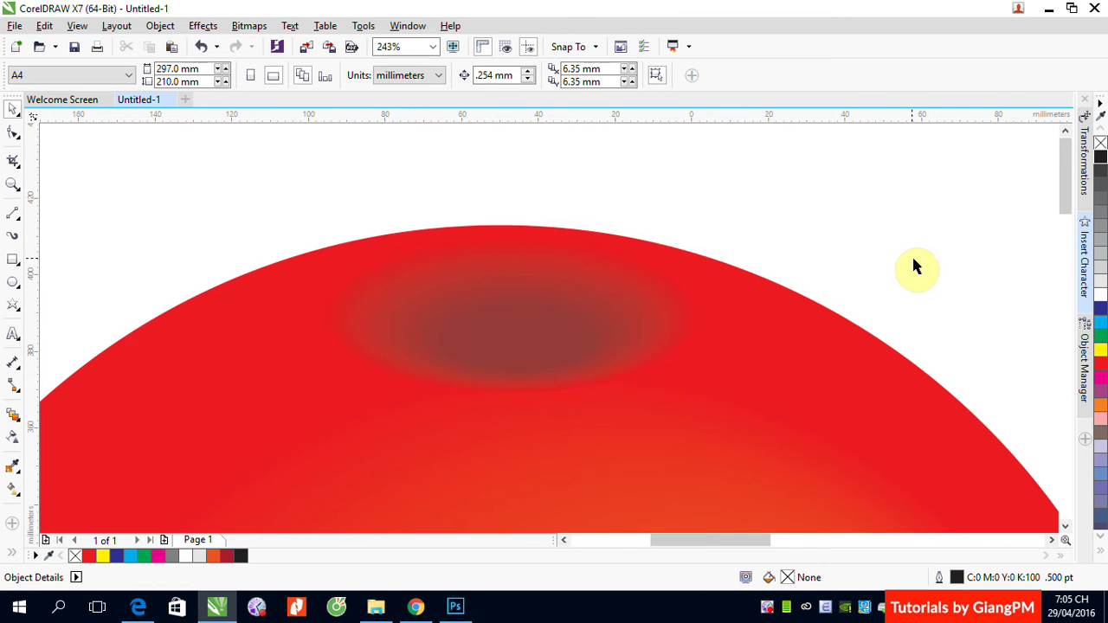
Select all the sphere's objects together and squash them slightly in height from above
scroll(914, 260, down, 5)
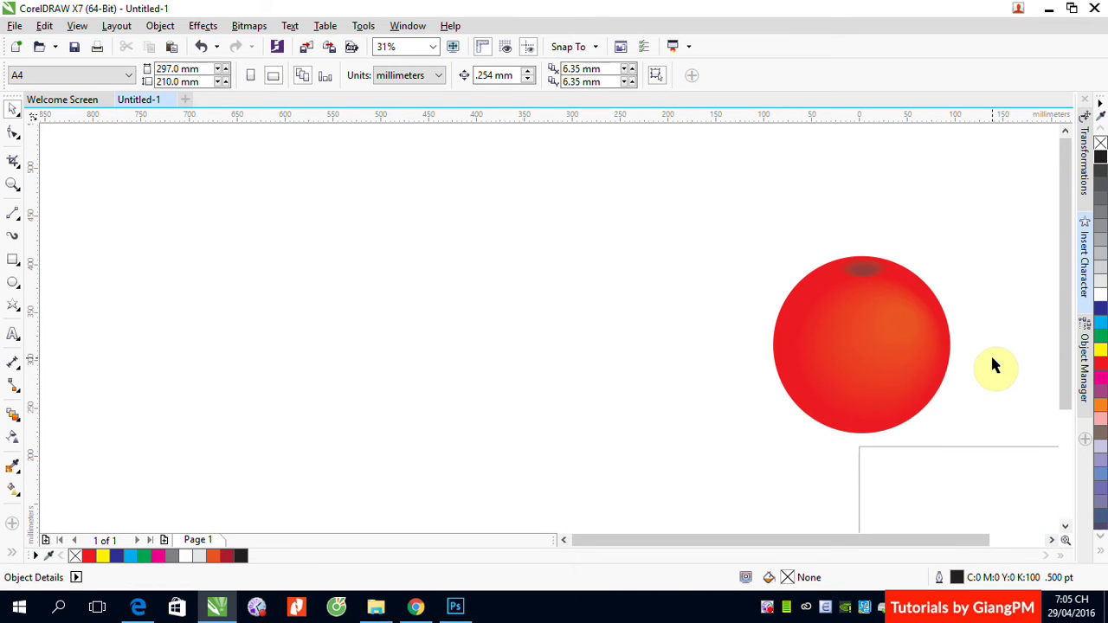
drag(667, 217, 1027, 497)
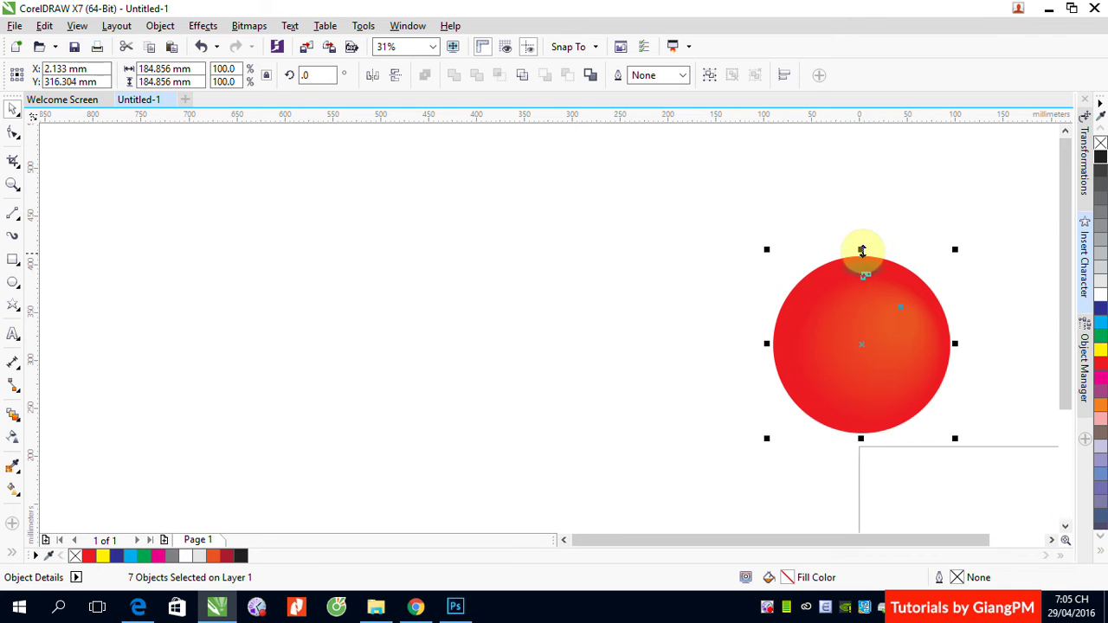
drag(860, 250, 860, 269)
click(981, 273)
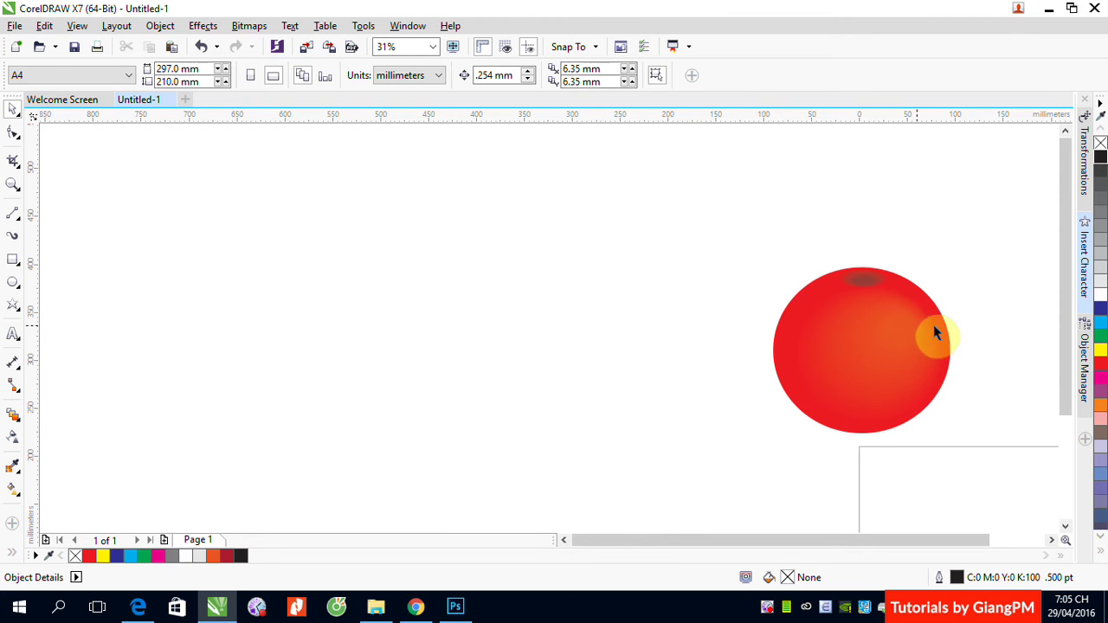
Open the drawing Lesson_014.cdr and examine the Dove shampoo bottle up close
click(38, 48)
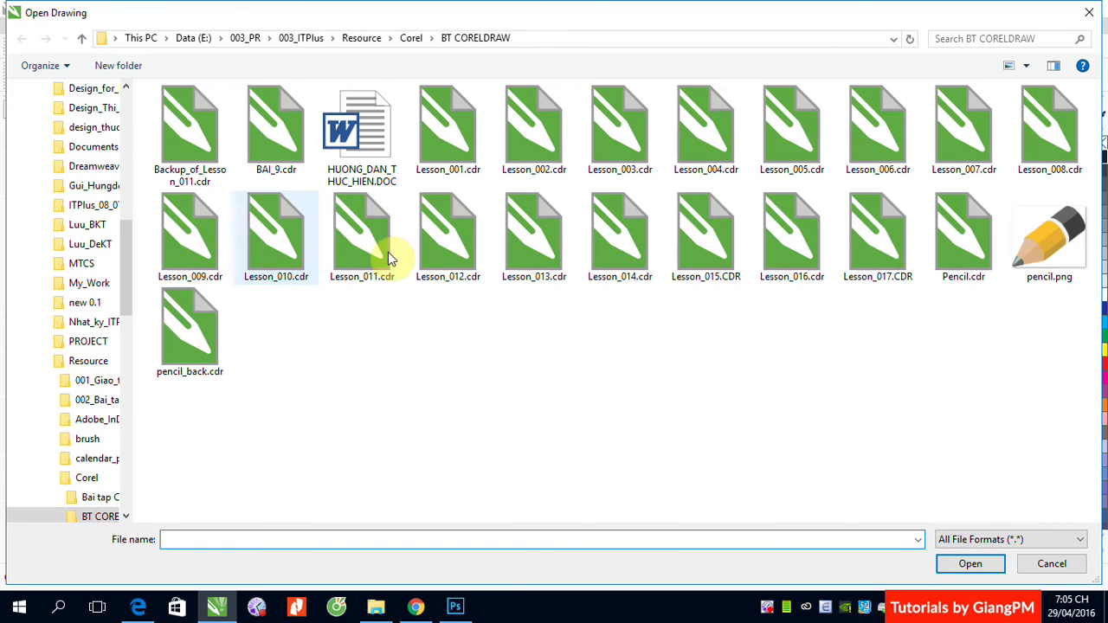
click(617, 246)
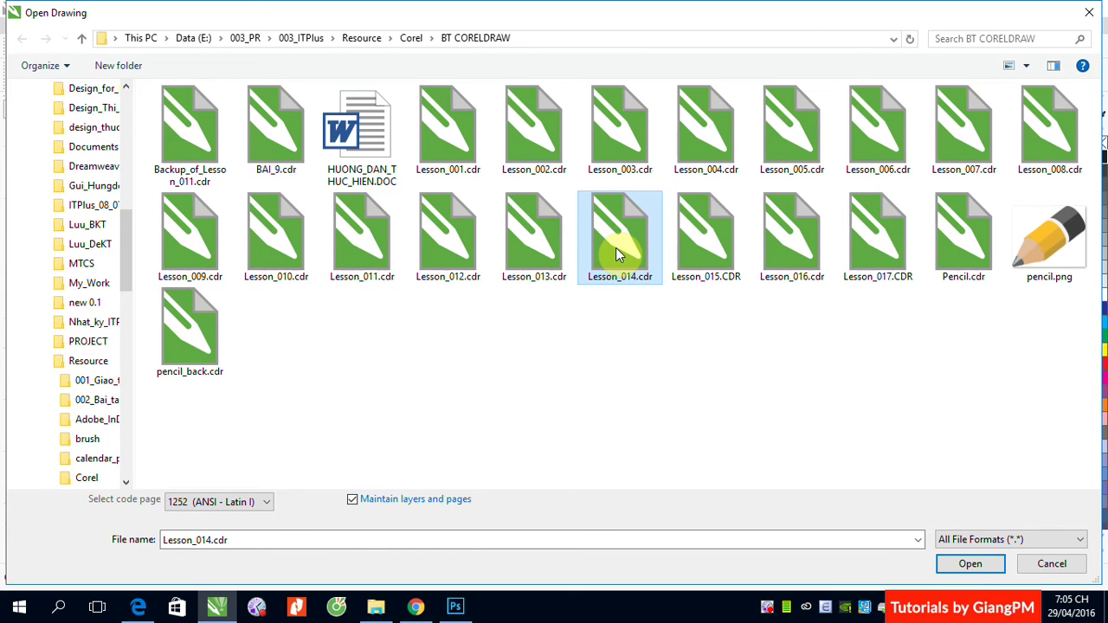
double_click(616, 253)
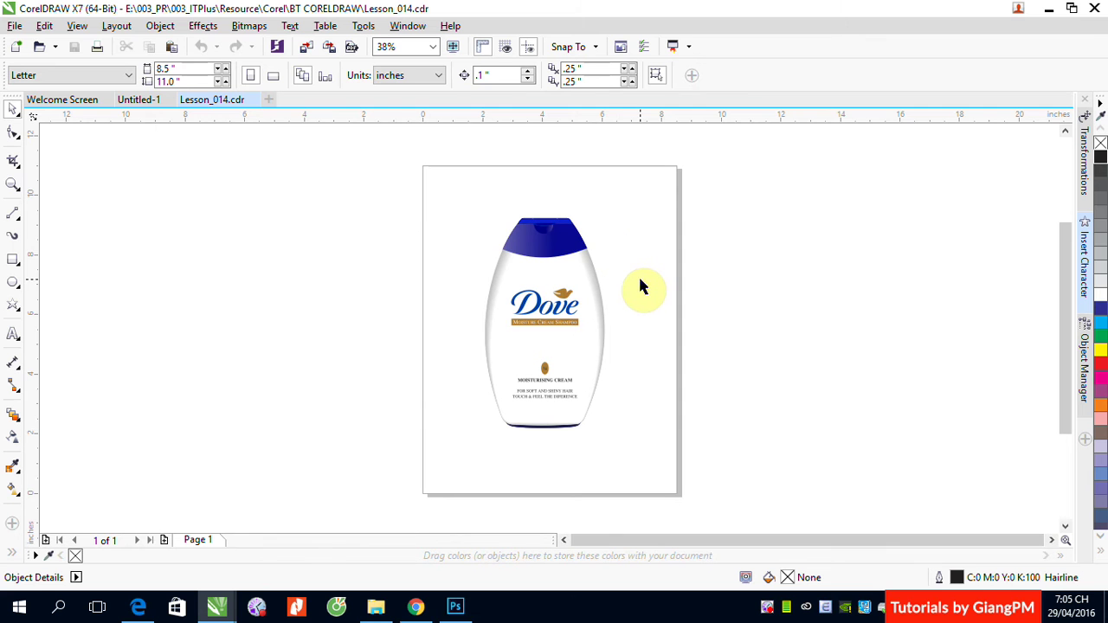
key(z)
drag(467, 196, 675, 449)
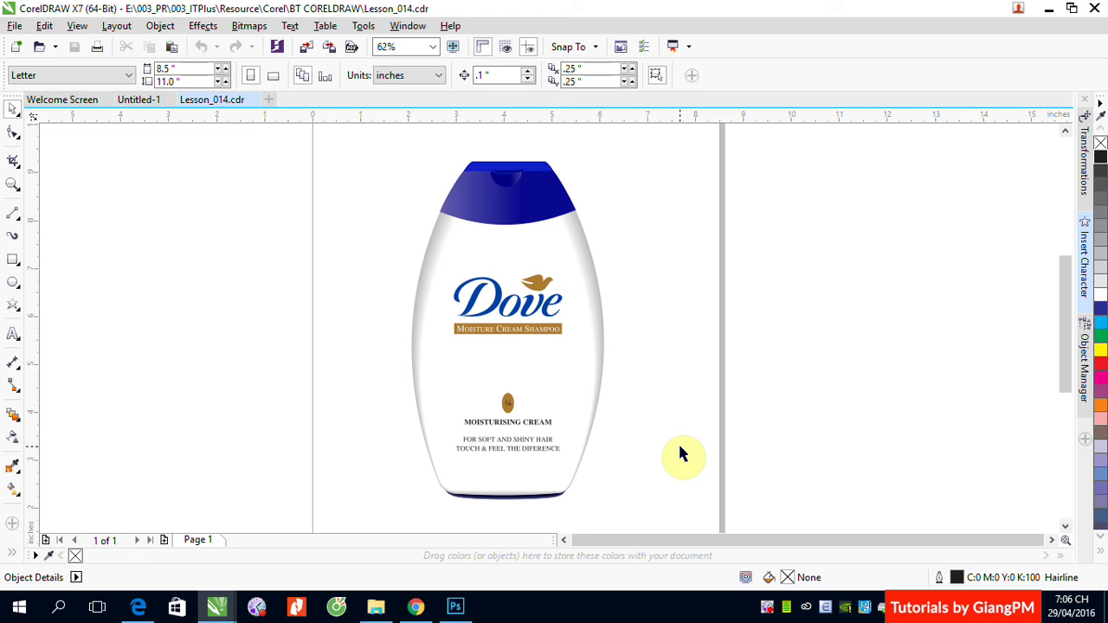
Copy the bottle body's blend group to the empty area beside the page and clear the blend on the copy
click(589, 265)
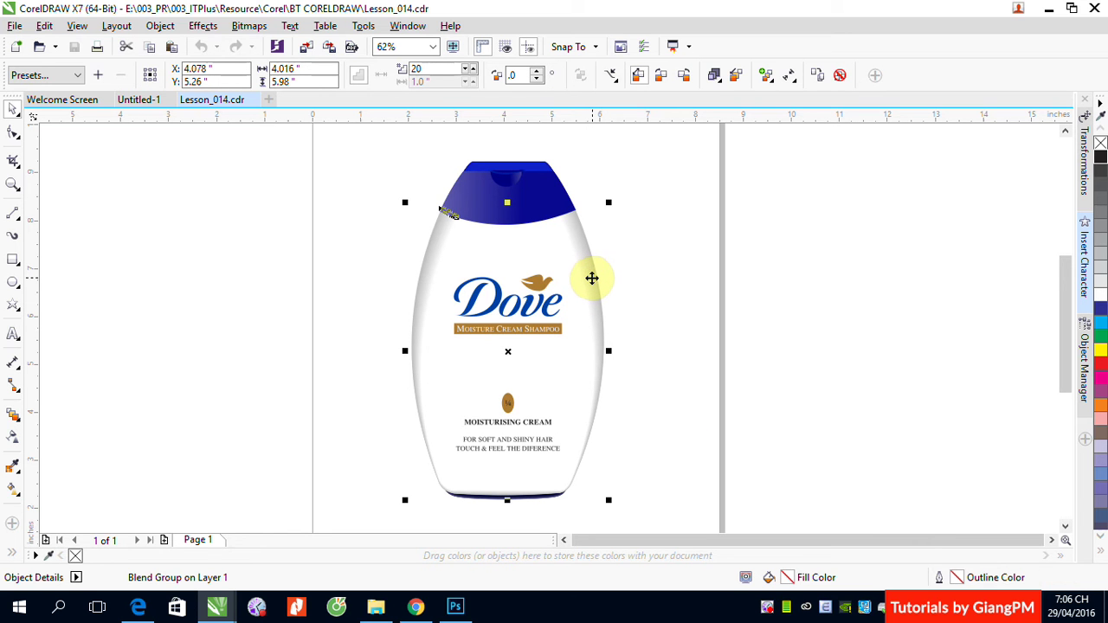
drag(591, 277, 959, 278)
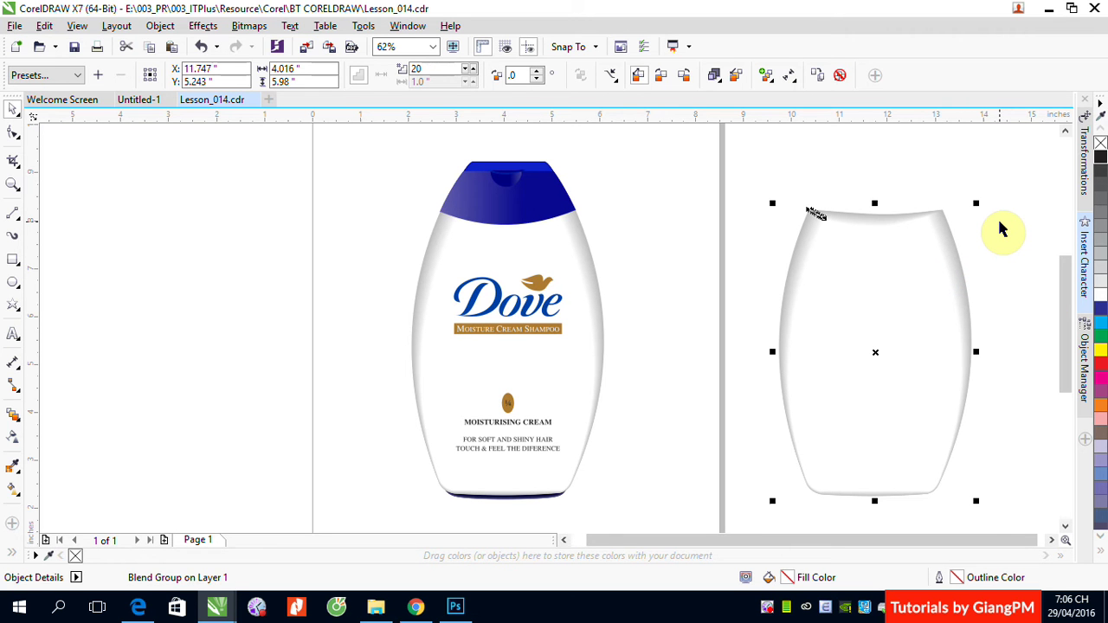
click(840, 78)
click(955, 166)
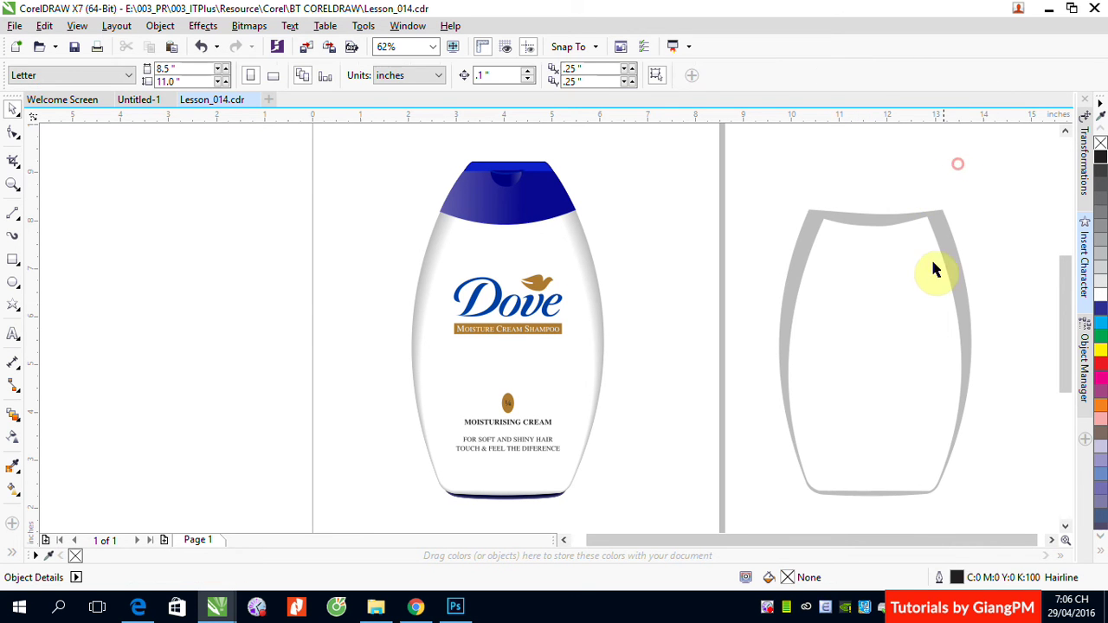
Move the copy's white inner shape off the grey one with a black hairline outline, and delete both copied shapes
drag(909, 274, 714, 220)
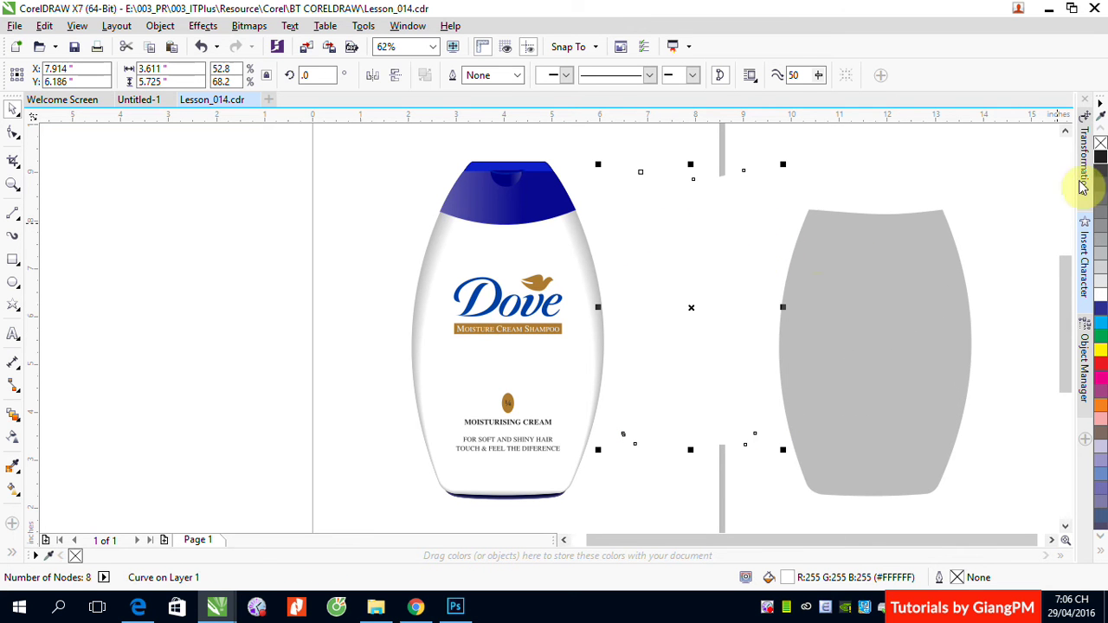
right_click(1101, 161)
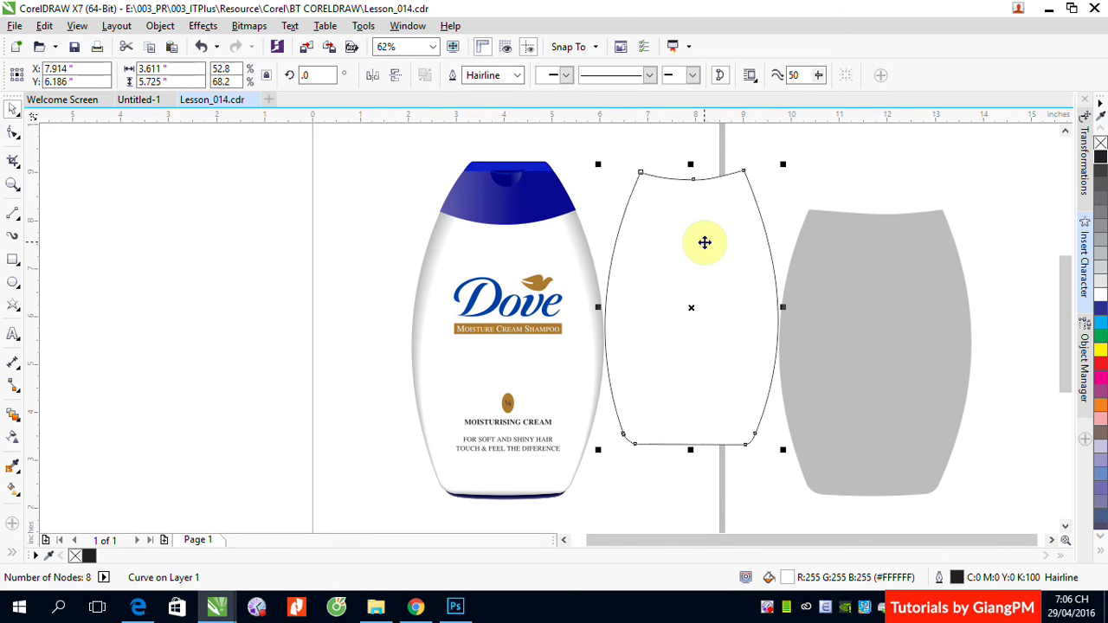
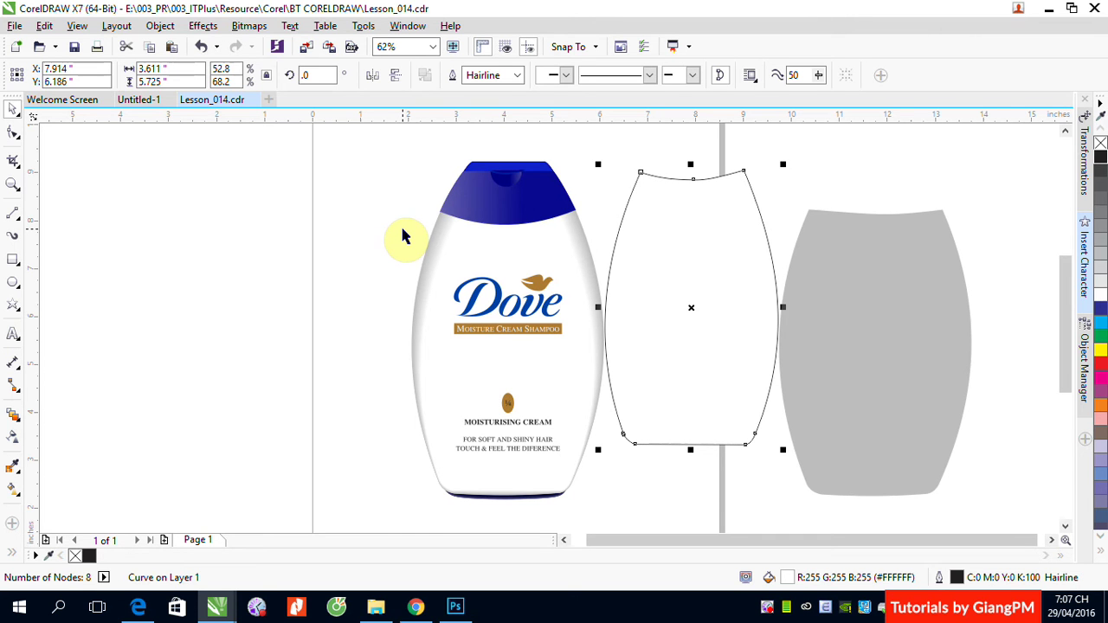
drag(610, 140, 980, 465)
key(Delete)
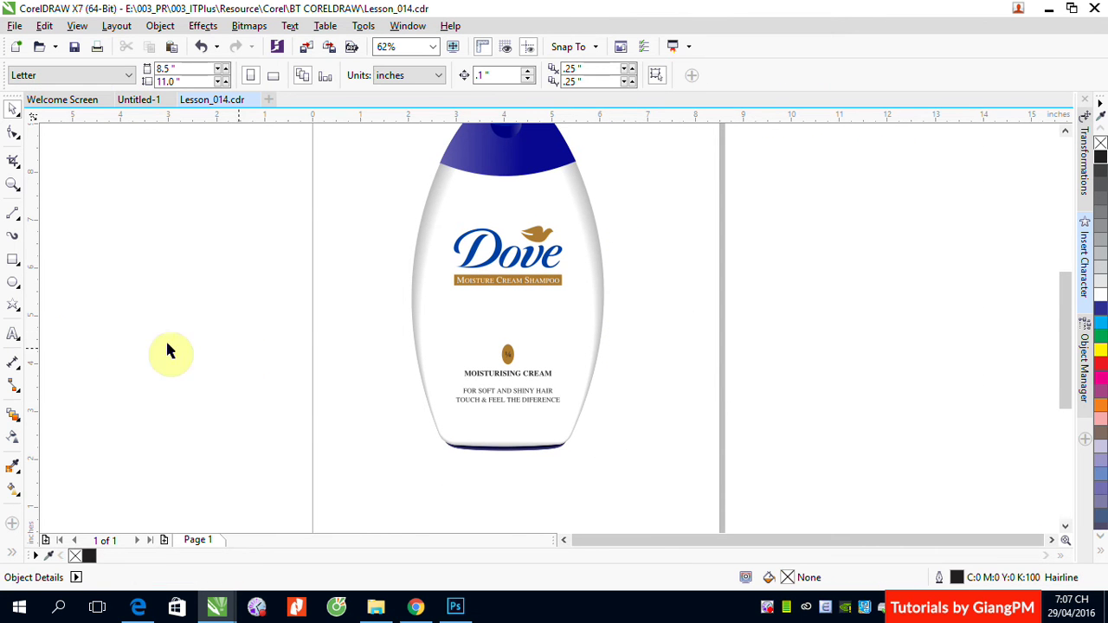
Draw a five-pointed star about 3.99 by 3.80 inches beside the page and make a tiny centred copy about 0.11 inch wide
click(15, 306)
drag(818, 272, 1019, 461)
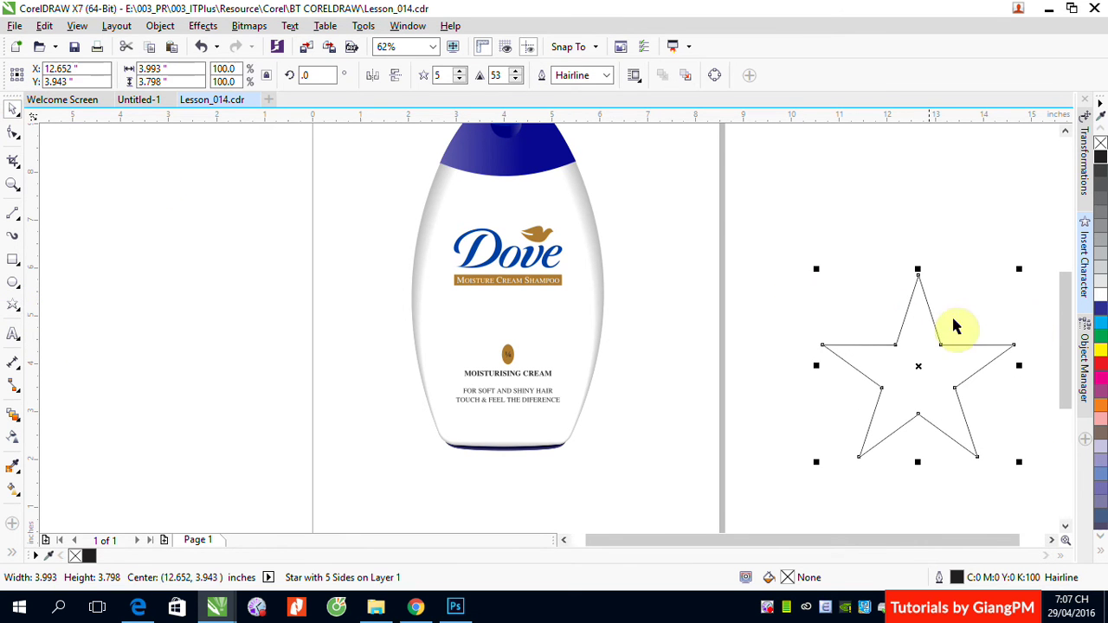
drag(1019, 271, 976, 358)
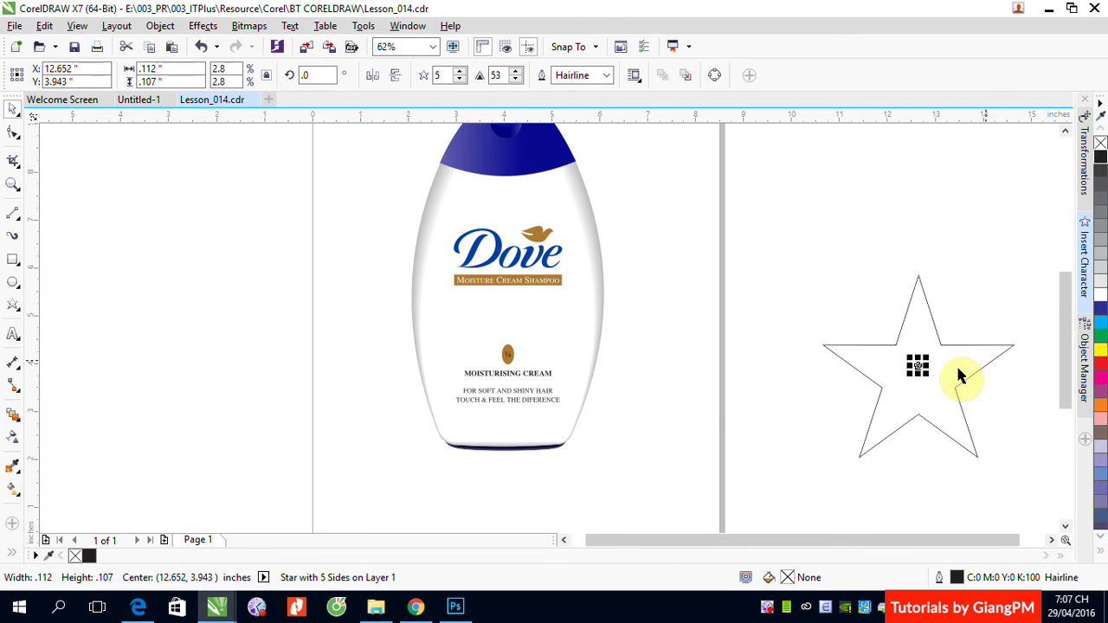
Fill the tiny centre star with yellow and the large star with red
click(1099, 350)
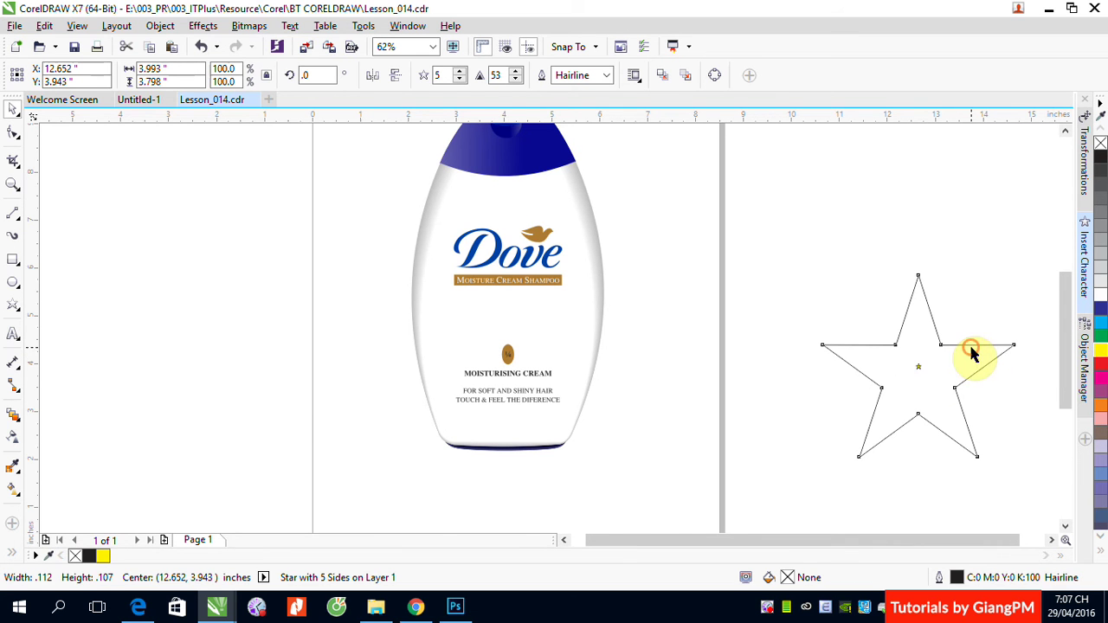
click(995, 358)
click(1099, 363)
click(991, 268)
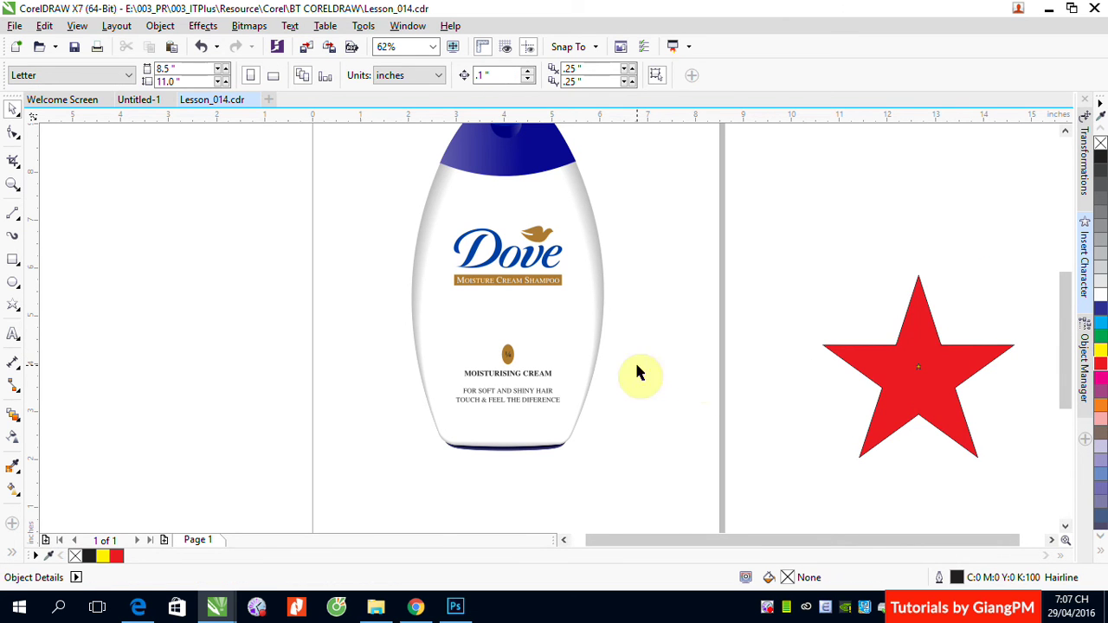
Blend the tiny yellow star with the large red star using 250 steps
key(F2)
drag(854, 238, 997, 427)
mouse_move(482, 345)
mouse_down()
mouse_move(445, 348)
mouse_move(474, 374)
mouse_up()
click(13, 415)
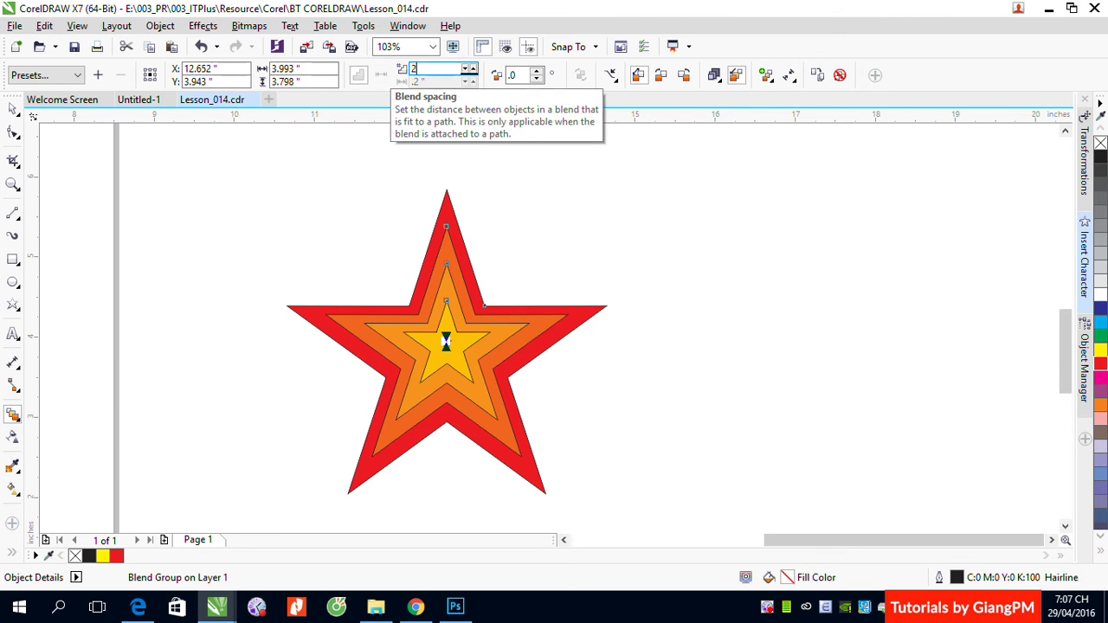
text(250)
key(Return)
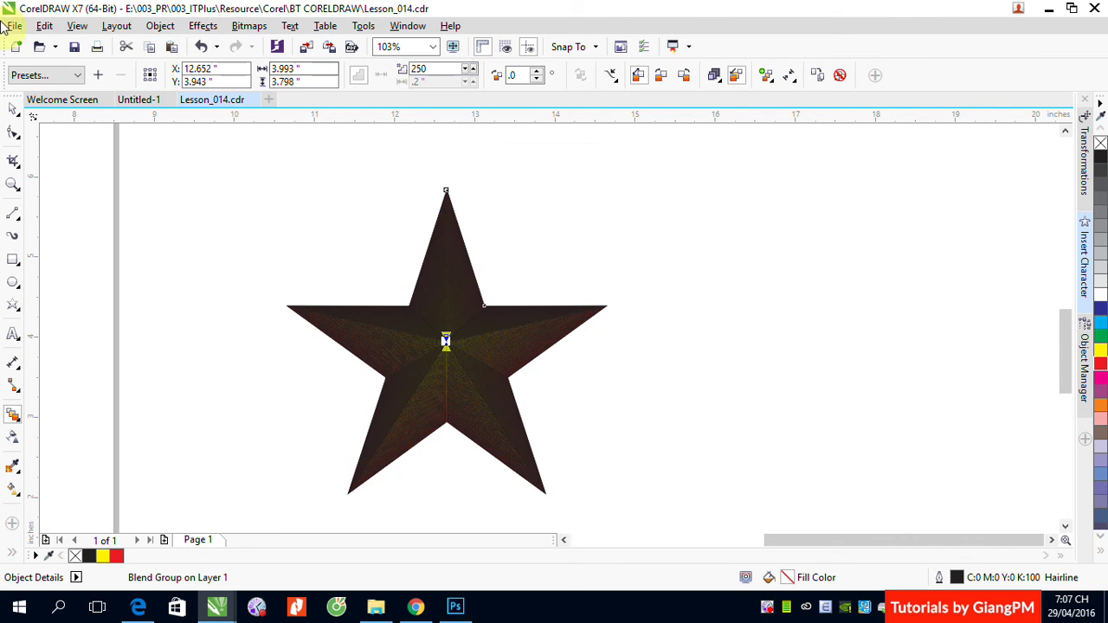
Remove the outline from the blended star group
click(13, 108)
click(623, 284)
click(543, 341)
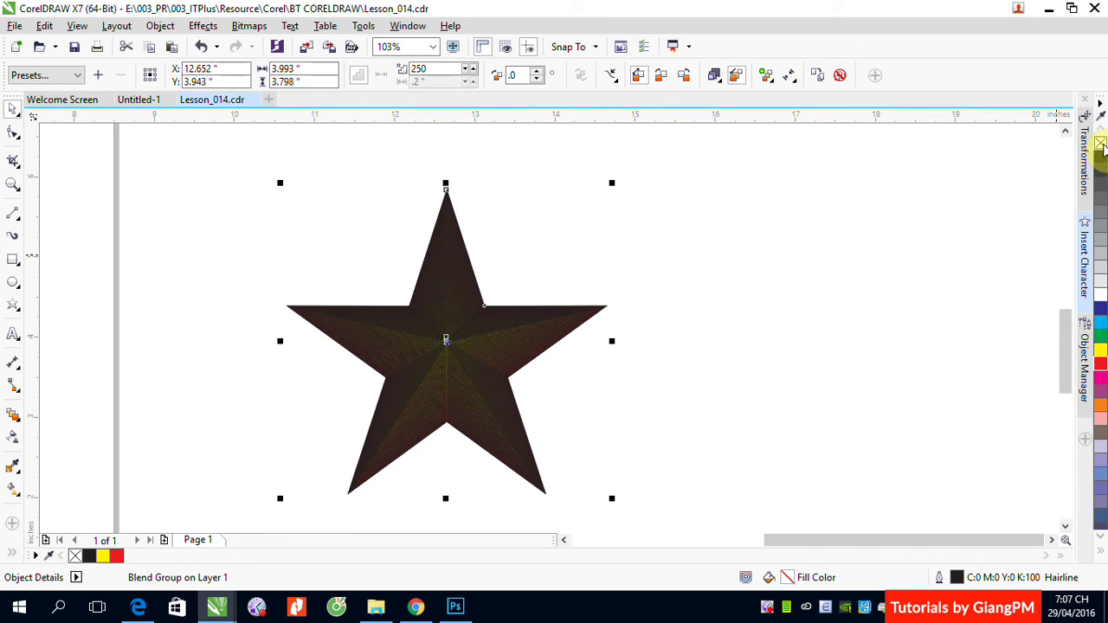
right_click(1100, 144)
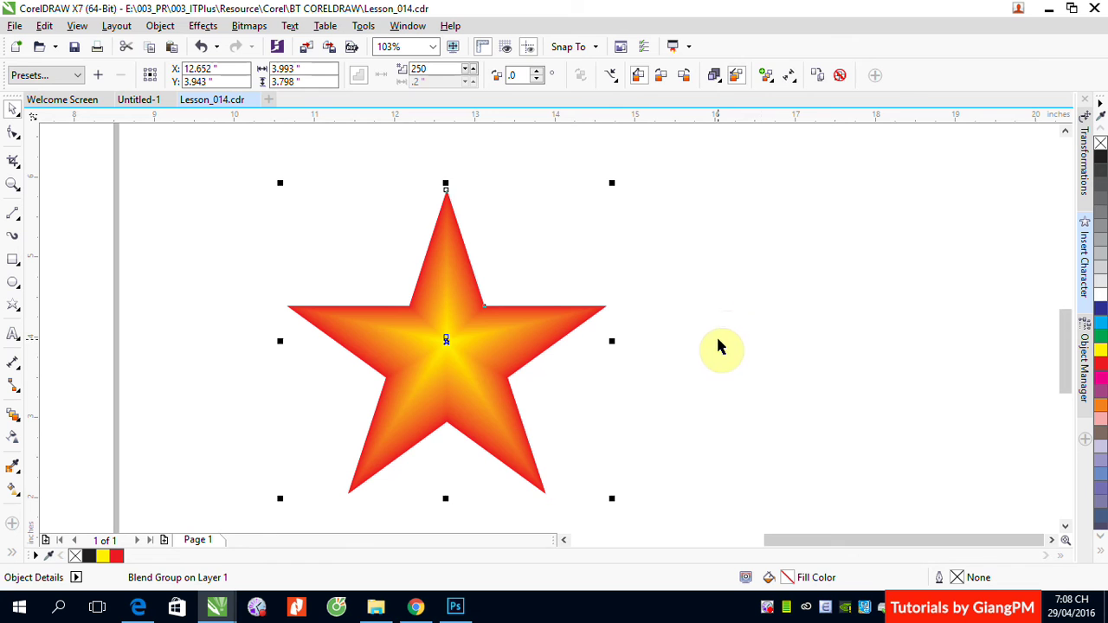
Shift the star's highlight by moving the tiny yellow star slightly right of and below the large star's centre
click(741, 307)
click(446, 342)
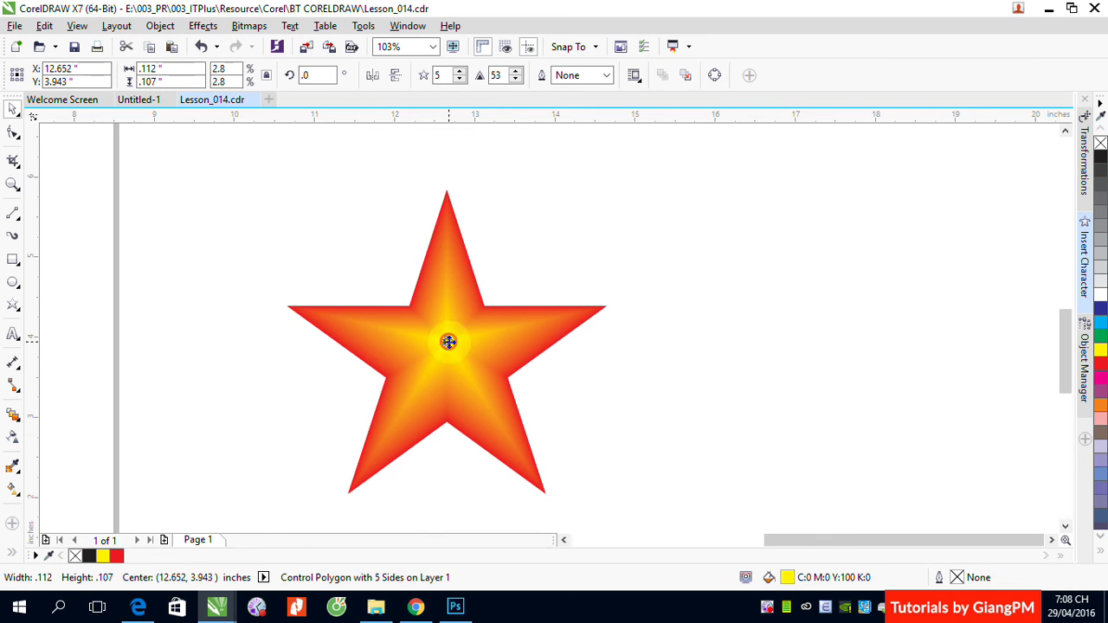
drag(446, 342, 569, 247)
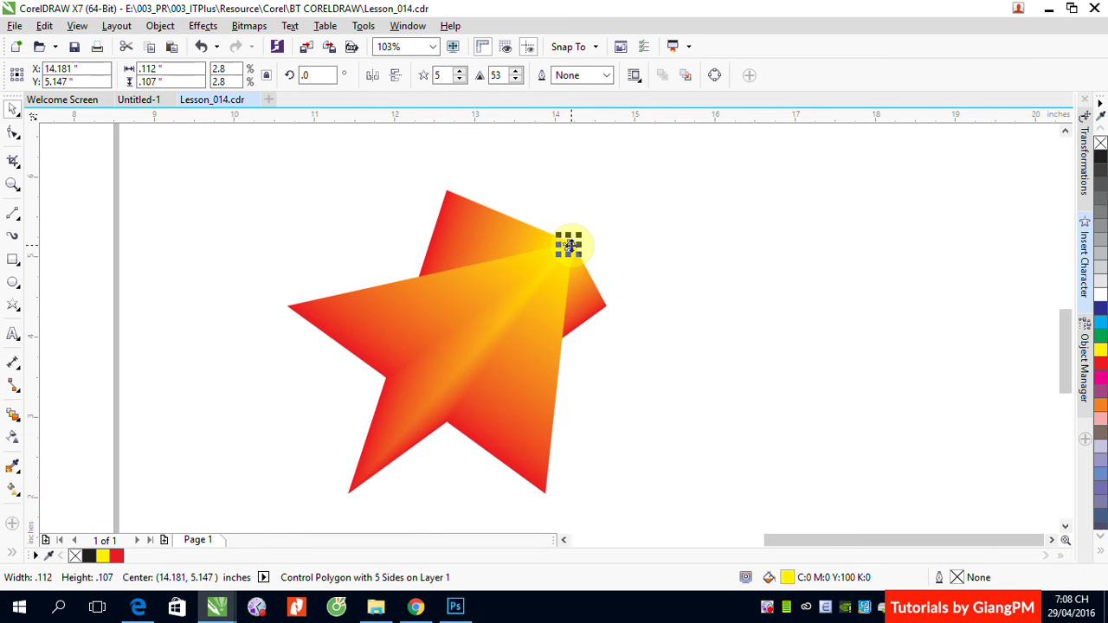
drag(569, 247, 477, 364)
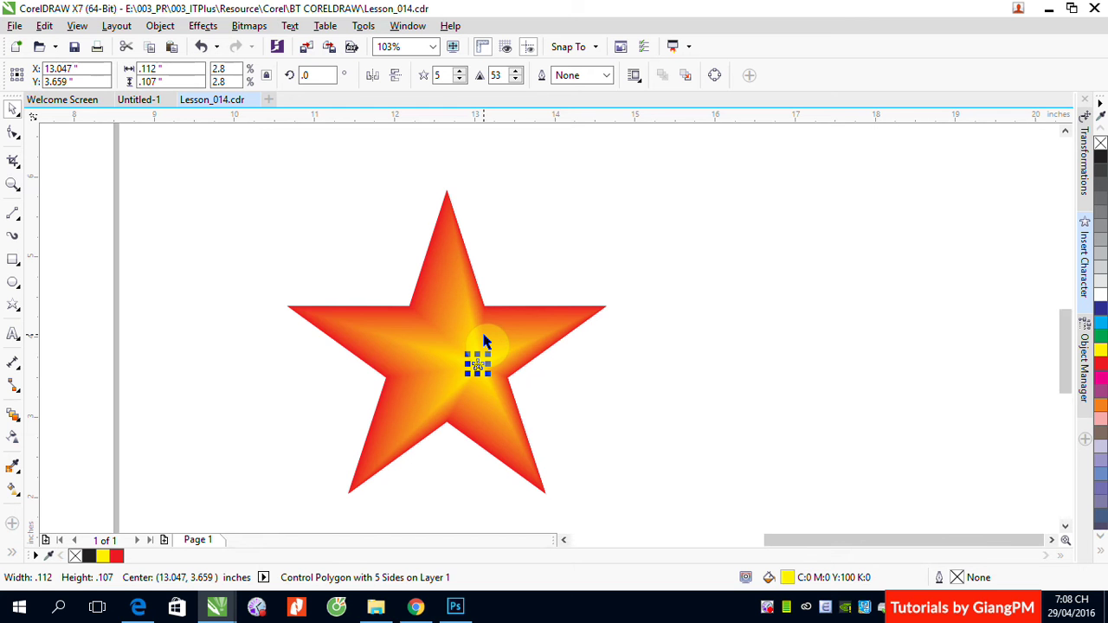
click(240, 185)
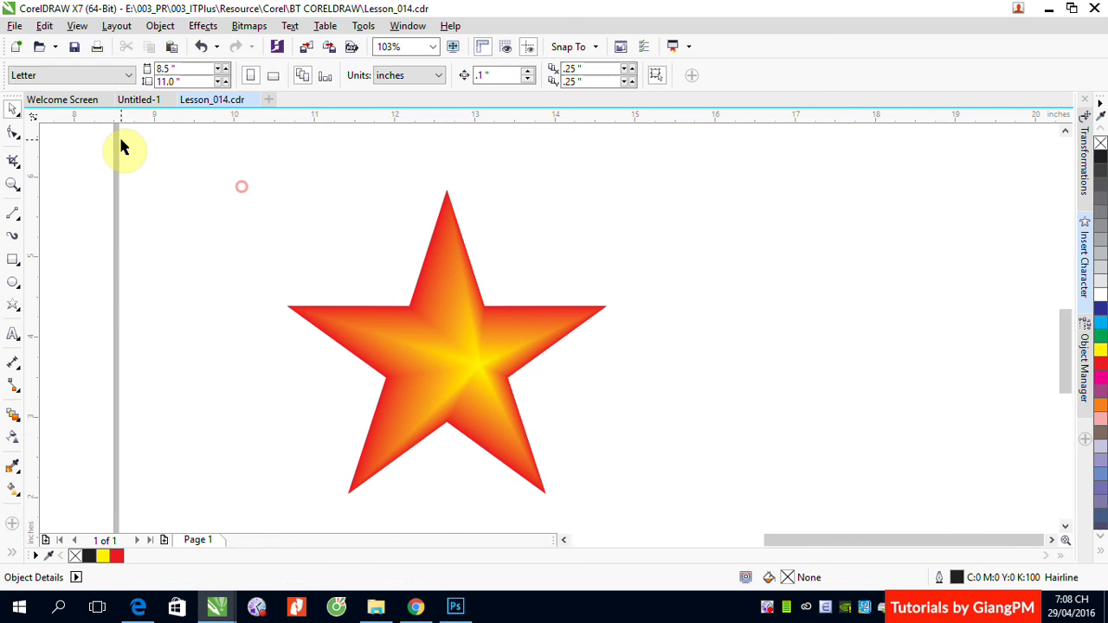
Open the drawing Lesson_013.cdr from the BT CORELDRAW folder
click(41, 45)
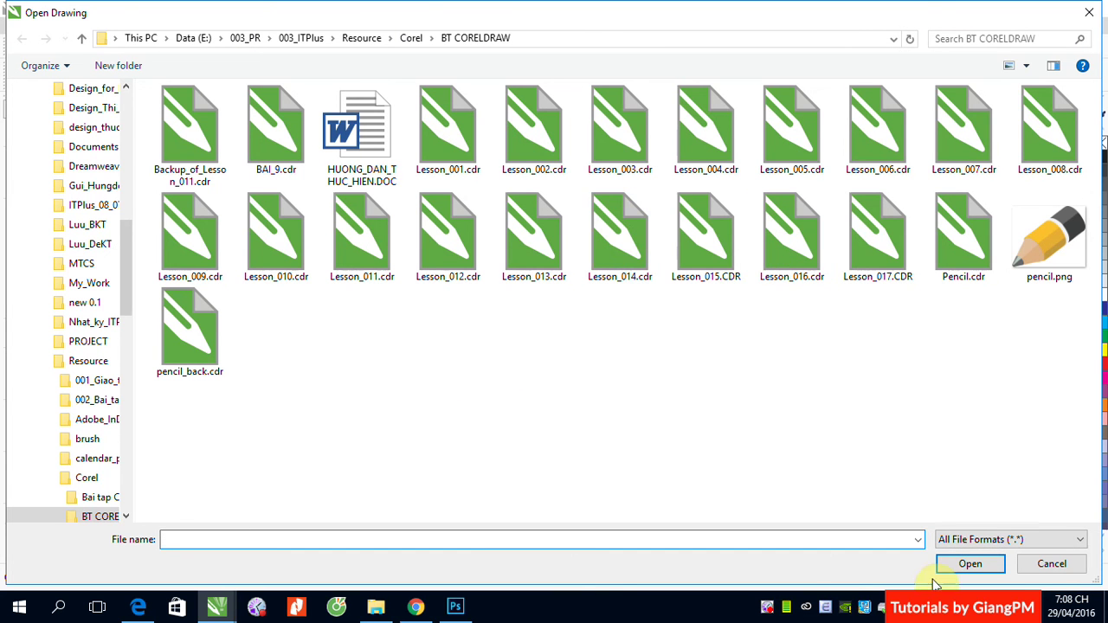
click(1041, 569)
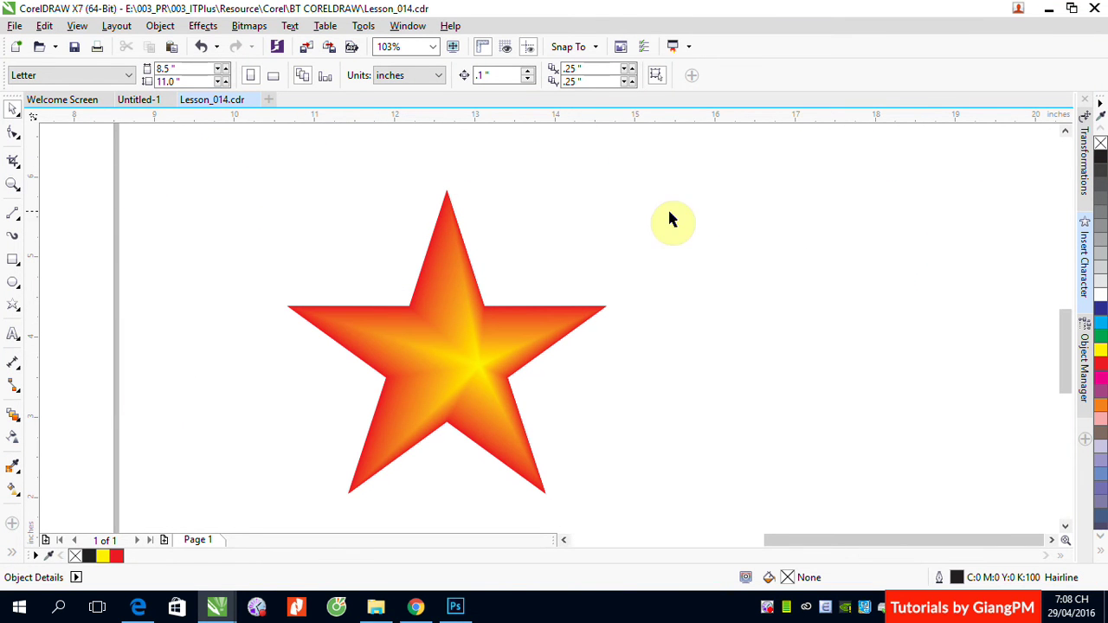
click(39, 46)
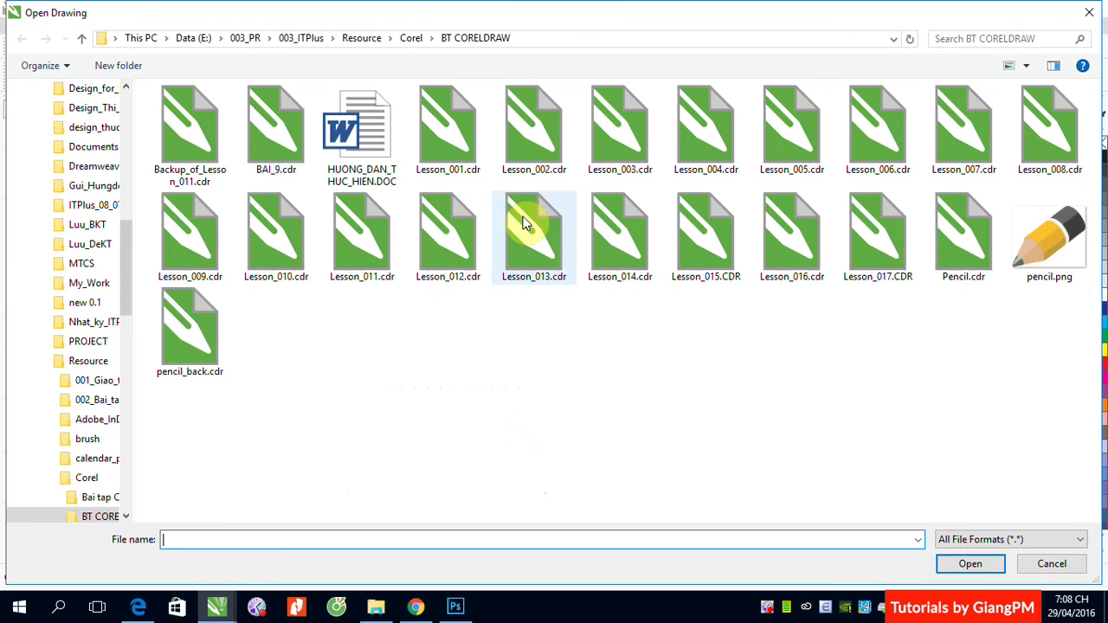
double_click(528, 235)
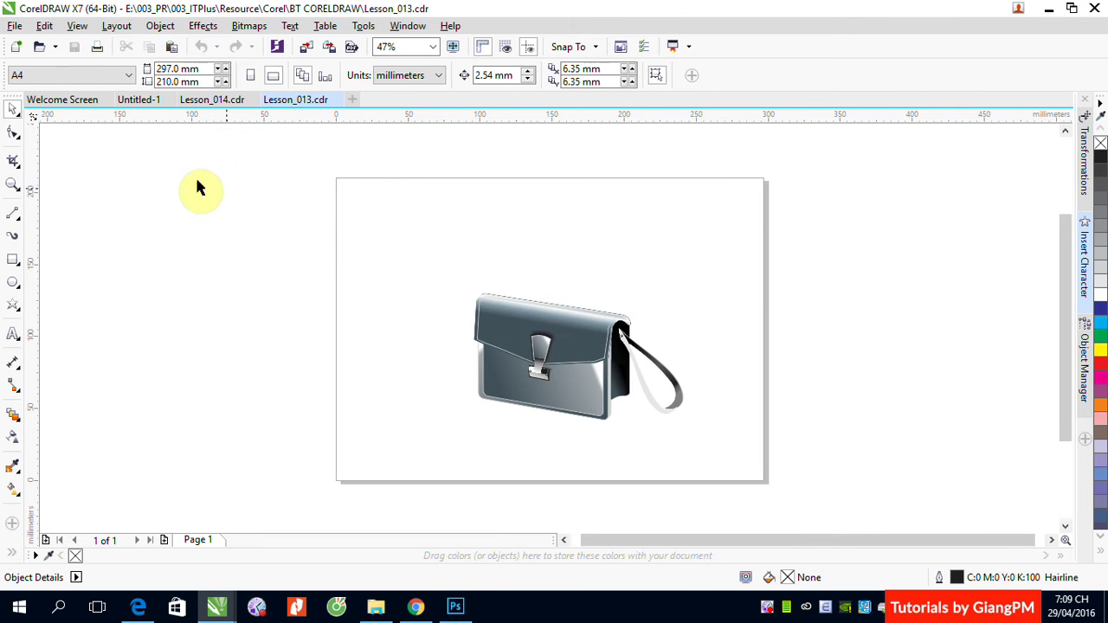
Open the drawing Lesson_012.cdr and examine the red apple up close
click(39, 46)
double_click(444, 260)
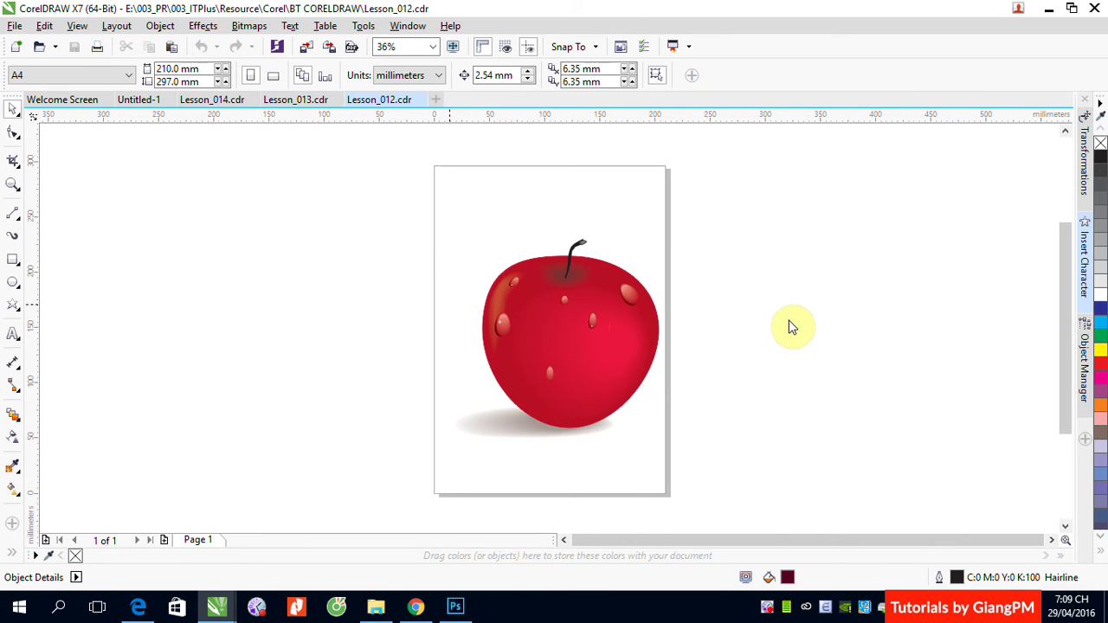
key(z)
drag(438, 218, 739, 450)
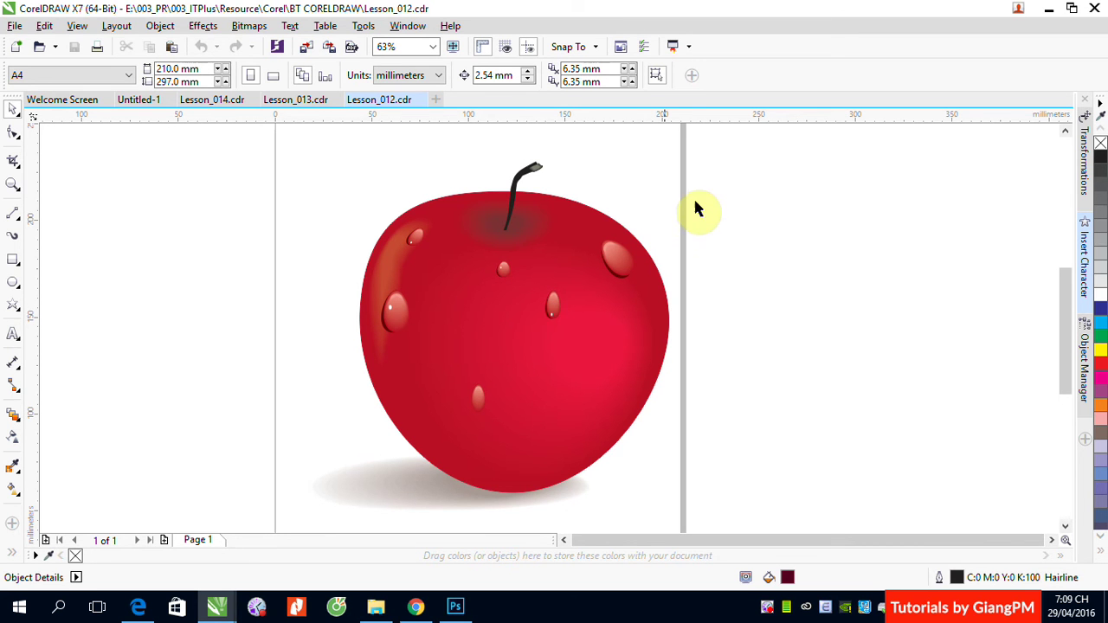
Ungroup the apple drawing so its parts can be selected separately
drag(702, 213, 606, 296)
click(618, 268)
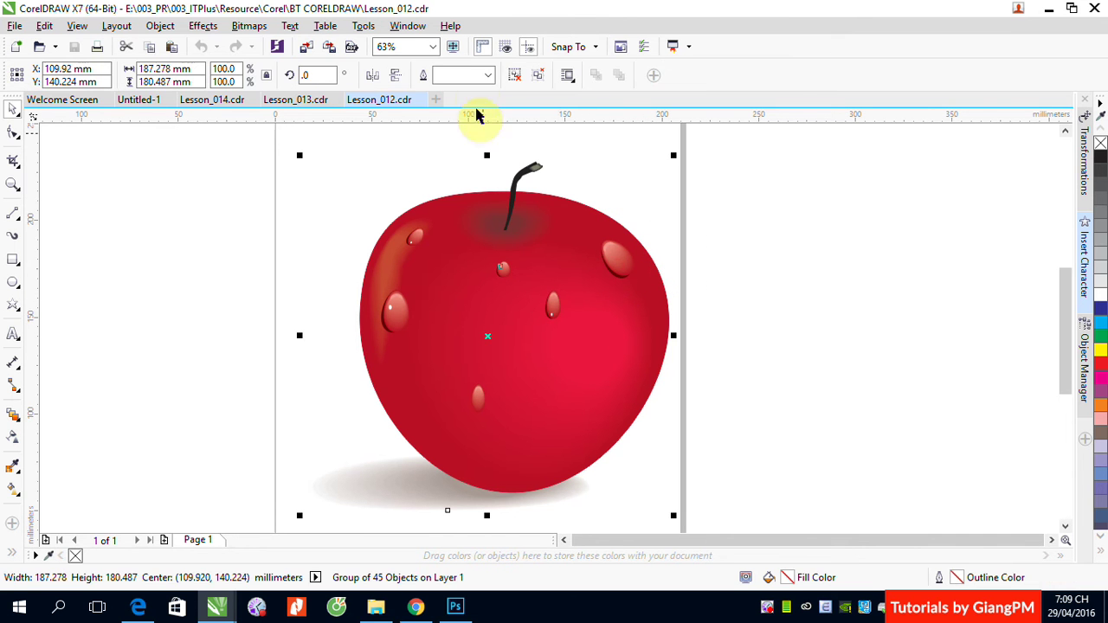
click(519, 81)
click(740, 210)
Move the water droplet near the apple's upper-right edge to the empty area right of the page
drag(696, 208, 585, 309)
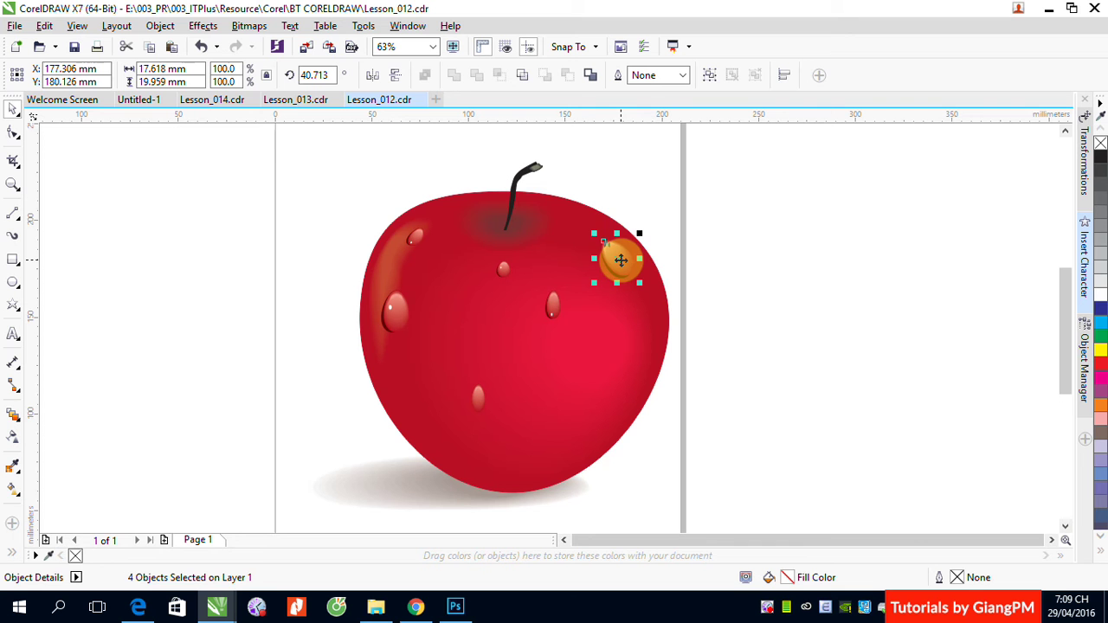
drag(621, 260, 811, 235)
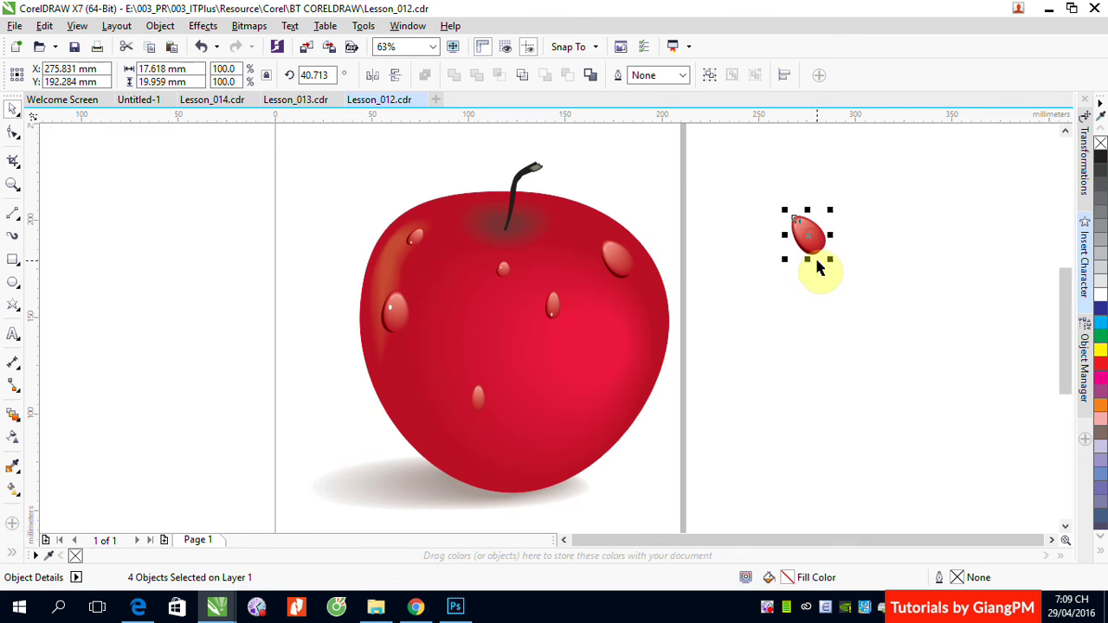
click(745, 300)
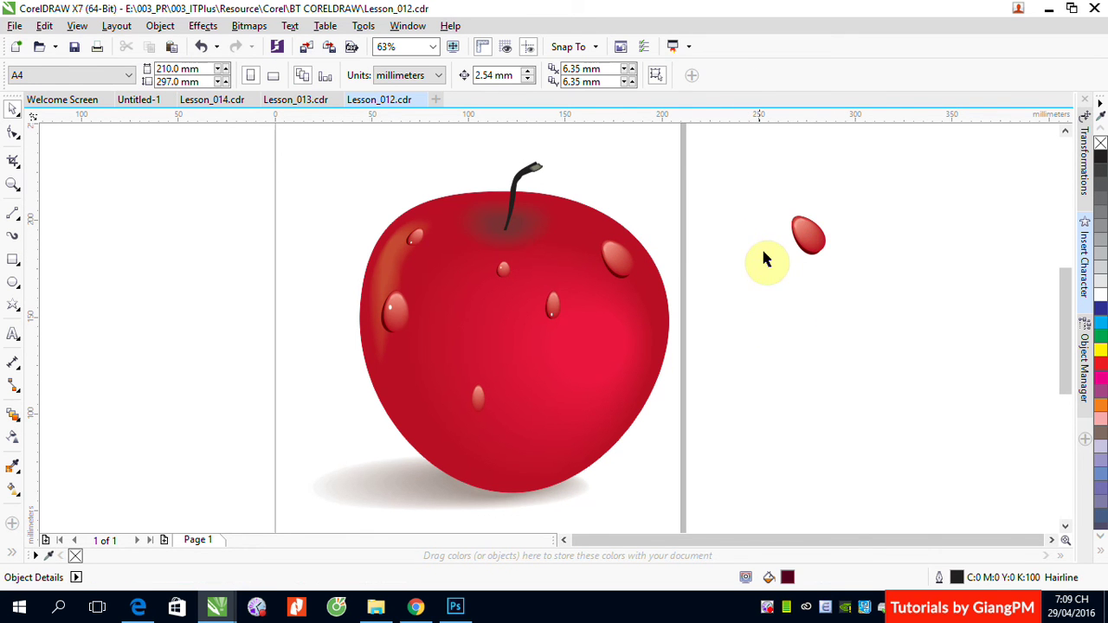
Move the droplet's blended body off its dark red shadow shape for inspection and put it back in place
key(z)
drag(782, 202, 873, 285)
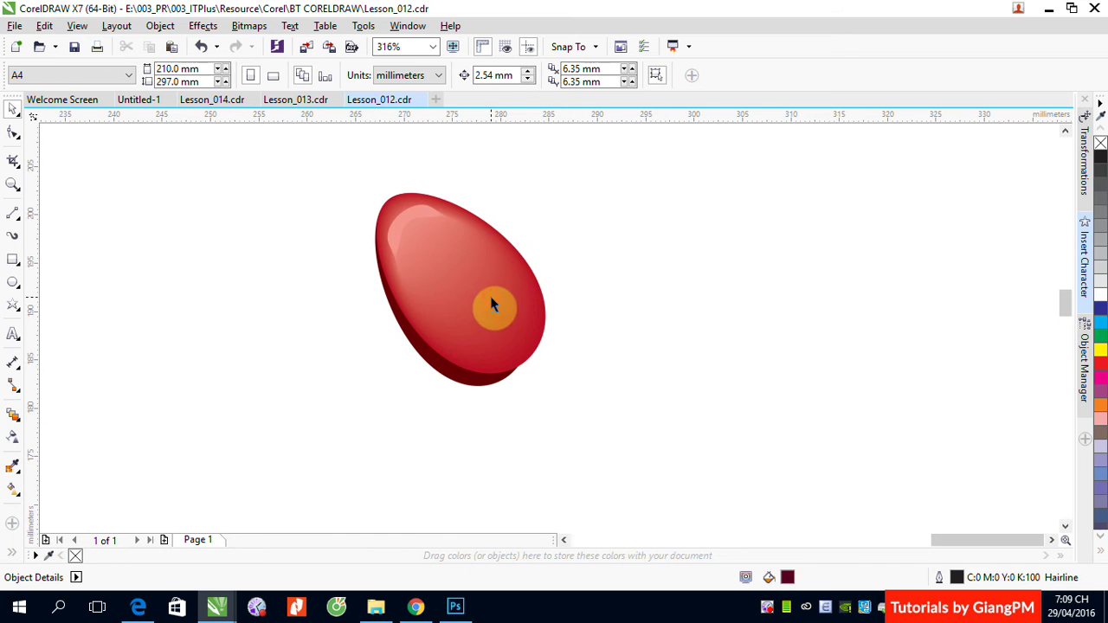
click(491, 303)
drag(504, 302, 754, 250)
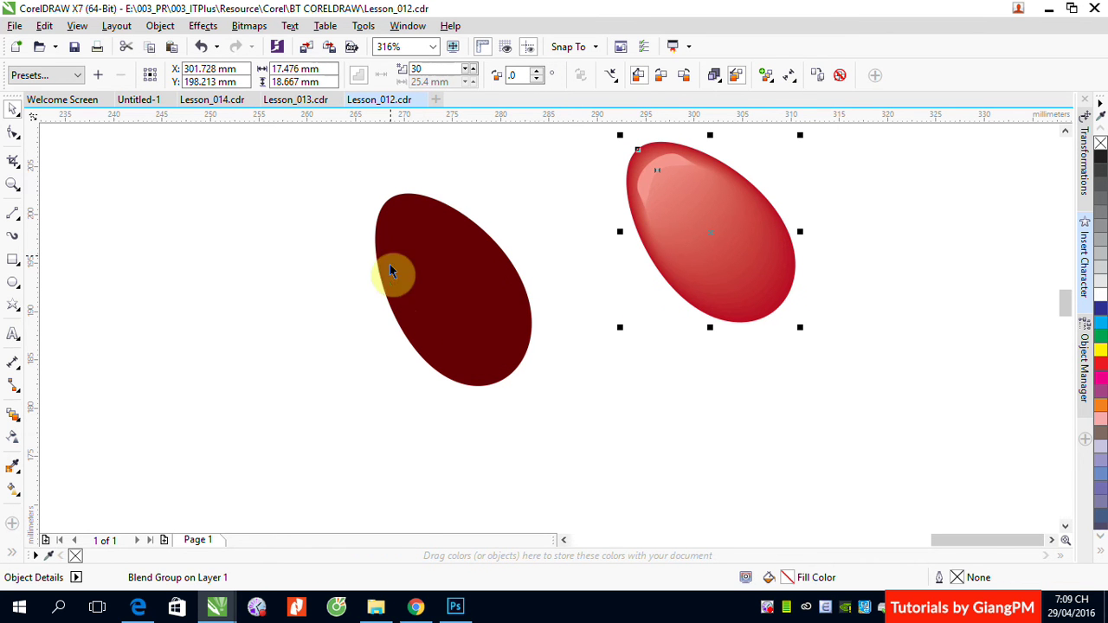
drag(739, 242, 524, 321)
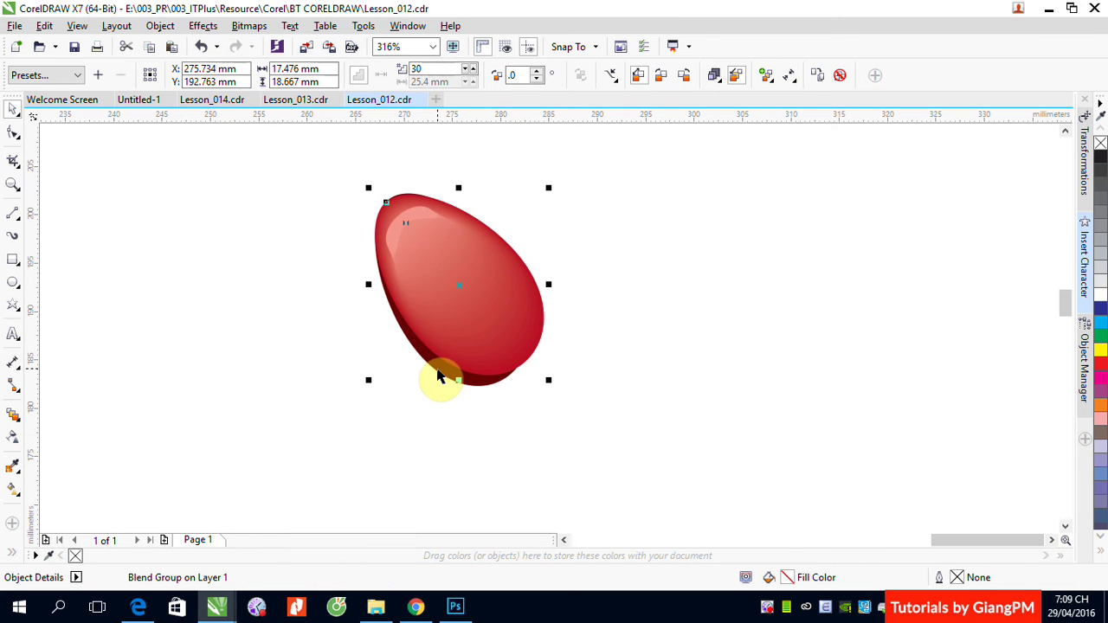
click(750, 336)
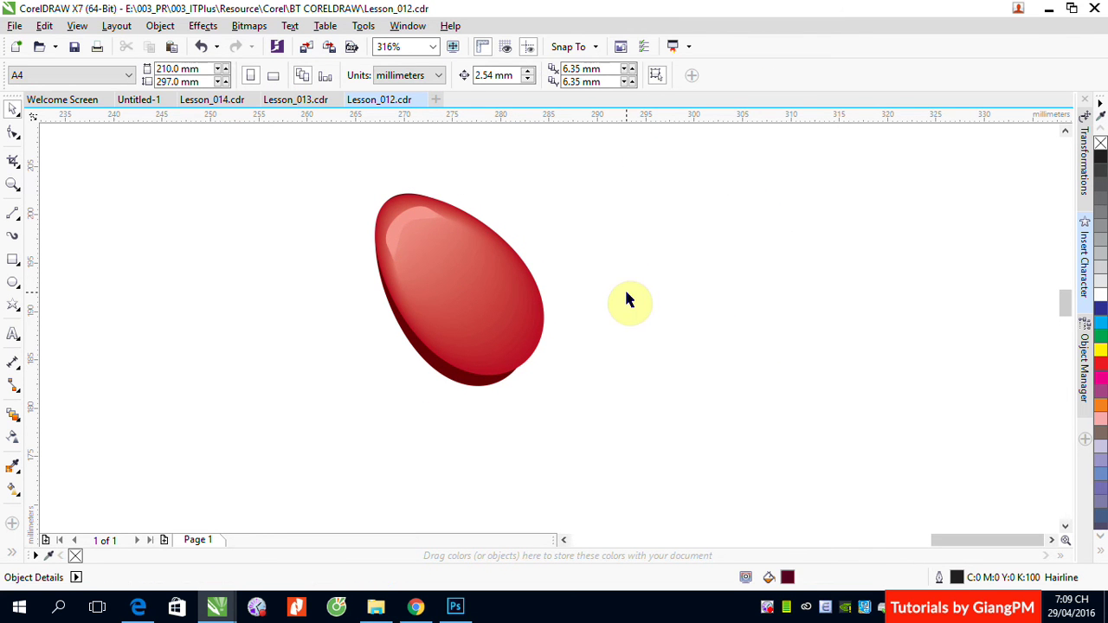
Clear the blend on the droplet's body and select its pink highlight curve
drag(470, 292, 436, 252)
click(435, 252)
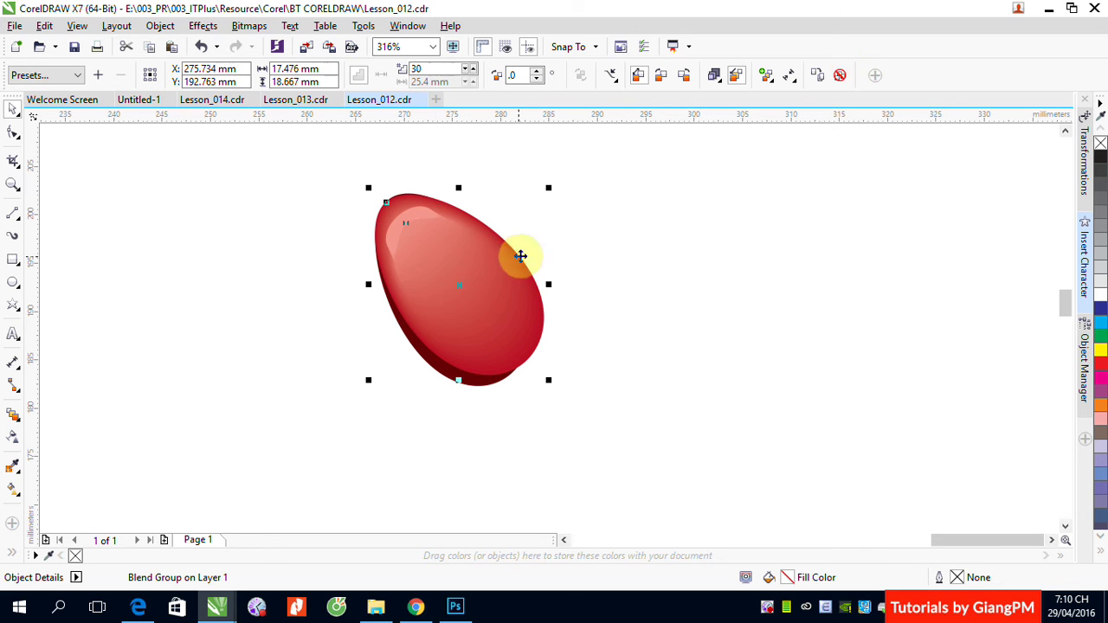
click(842, 77)
click(442, 213)
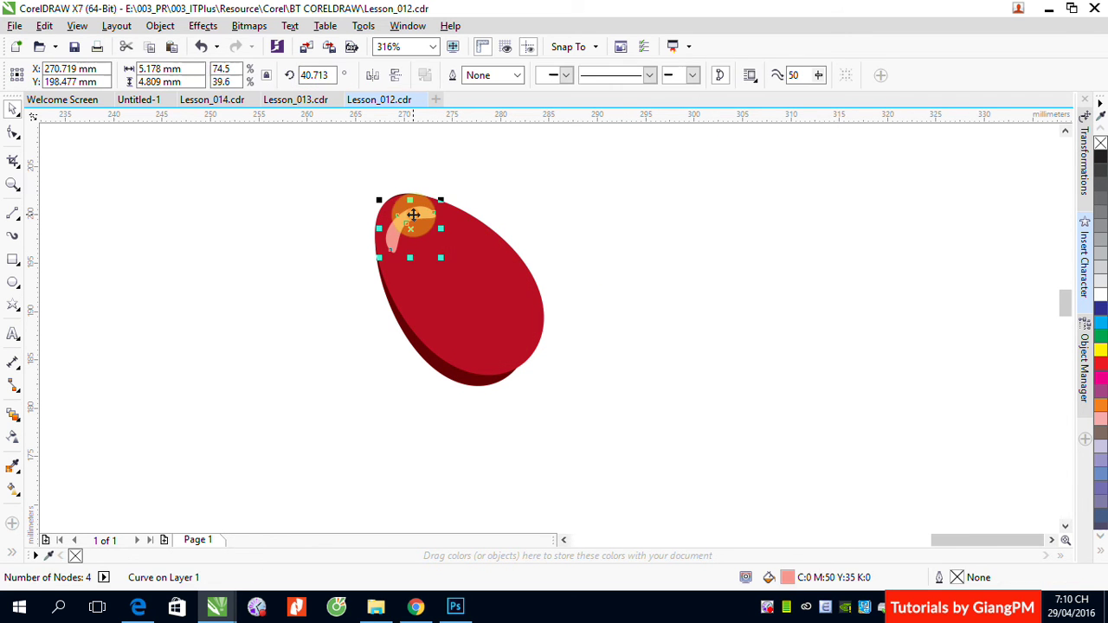
Blend the droplet's red body with its pink highlight curve using 250 steps
click(477, 280)
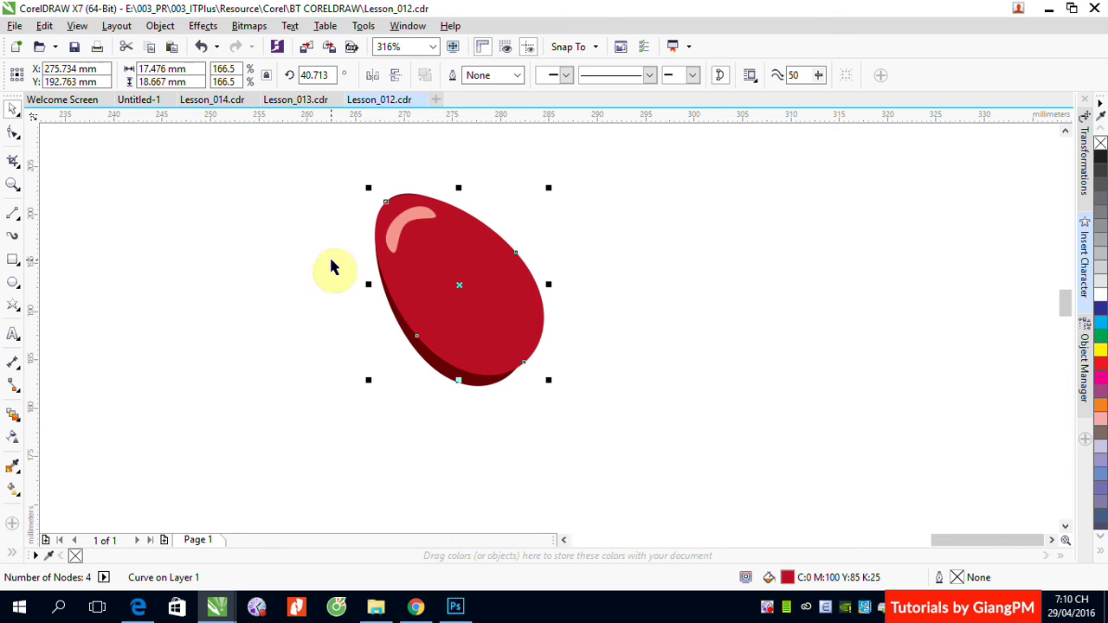
click(12, 416)
mouse_move(413, 240)
mouse_down()
mouse_move(403, 228)
mouse_move(436, 314)
mouse_up()
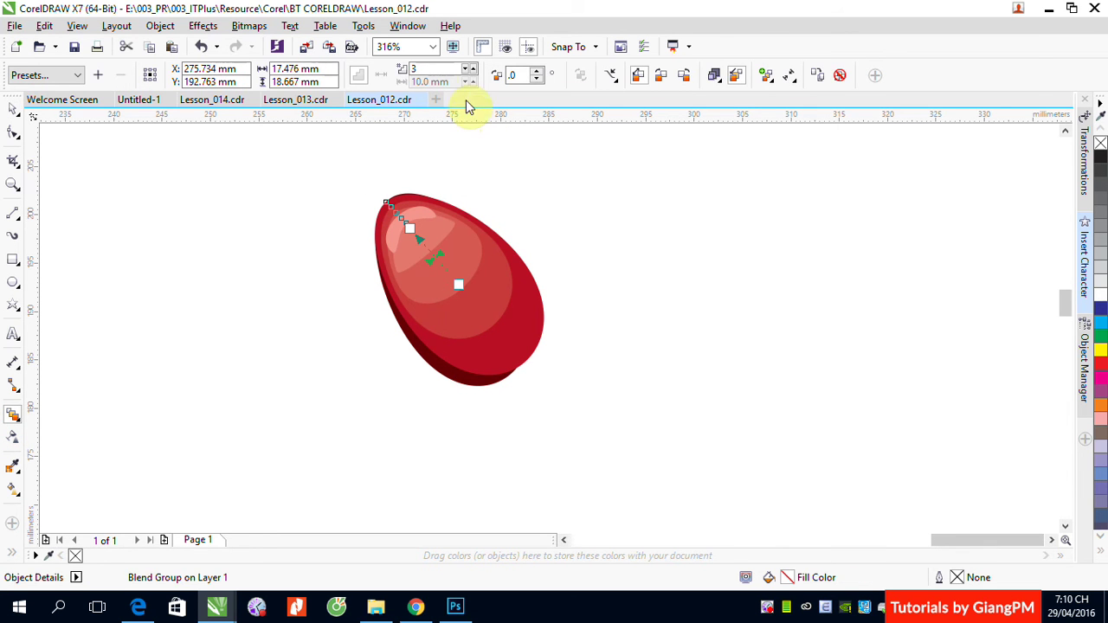
double_click(427, 68)
text(2)
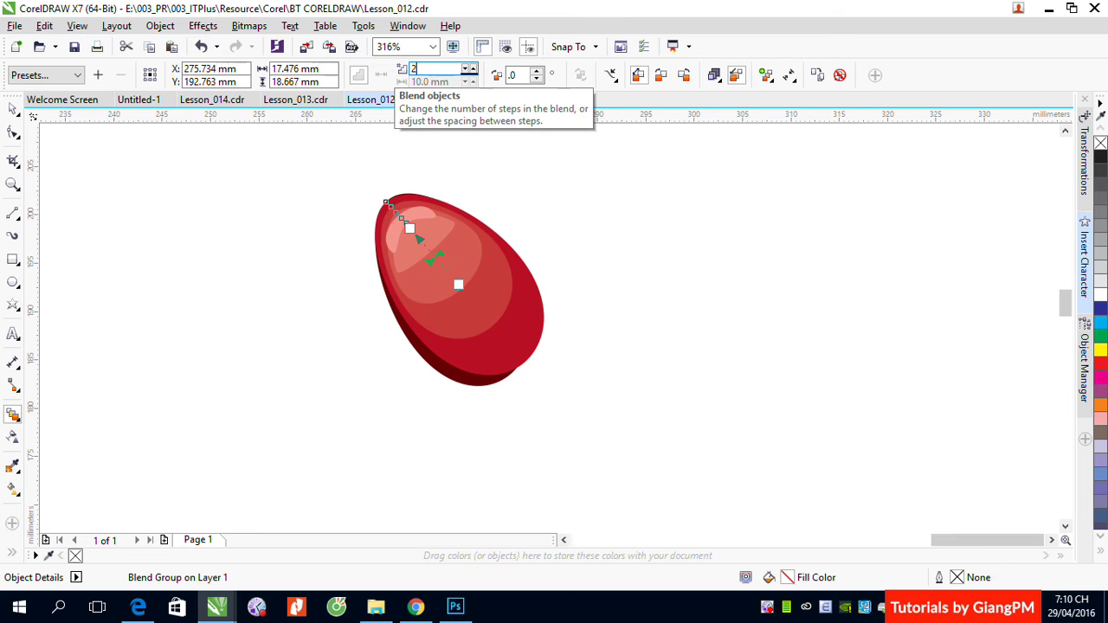
text(50)
key(Return)
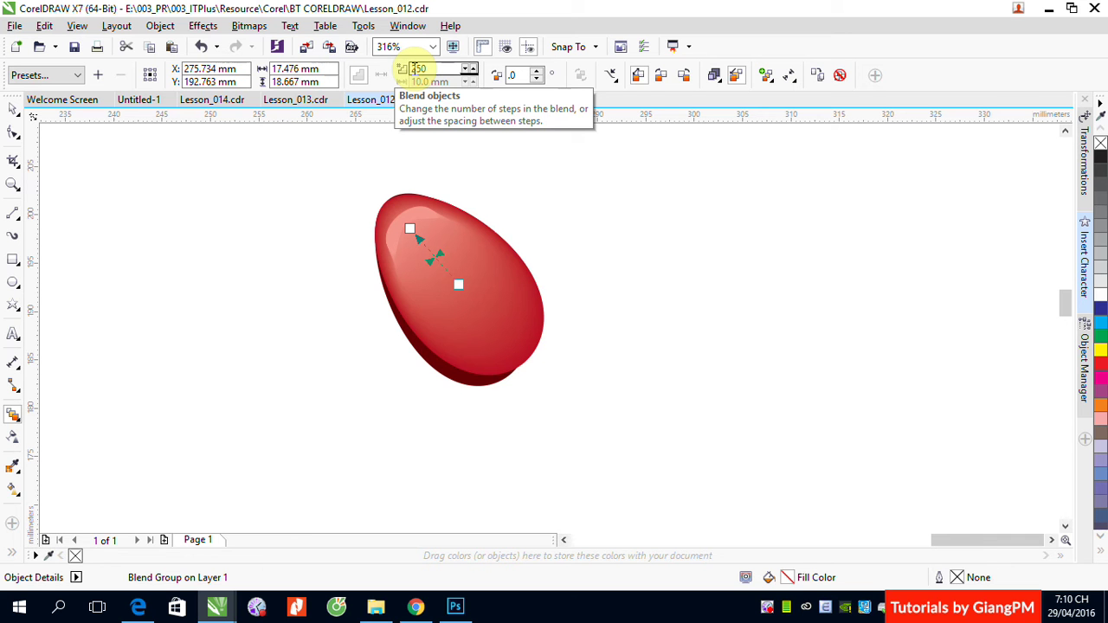
key(F4)
key(shift+F4)
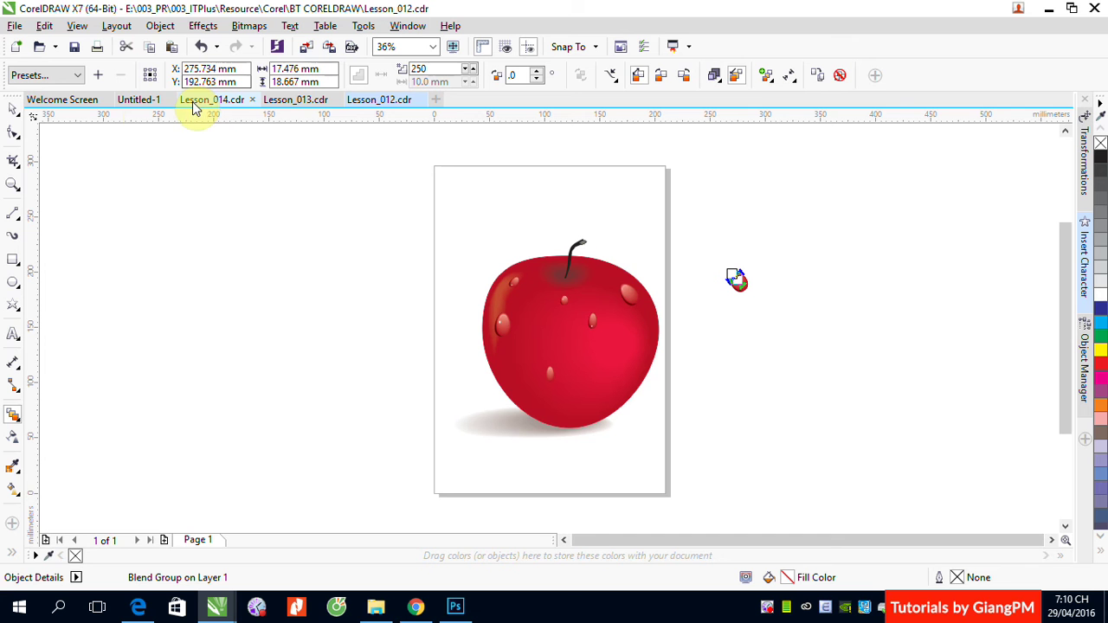
Copy the small upright droplet at the middle of the apple to the empty area right of the page
click(13, 108)
key(F2)
drag(569, 265, 702, 403)
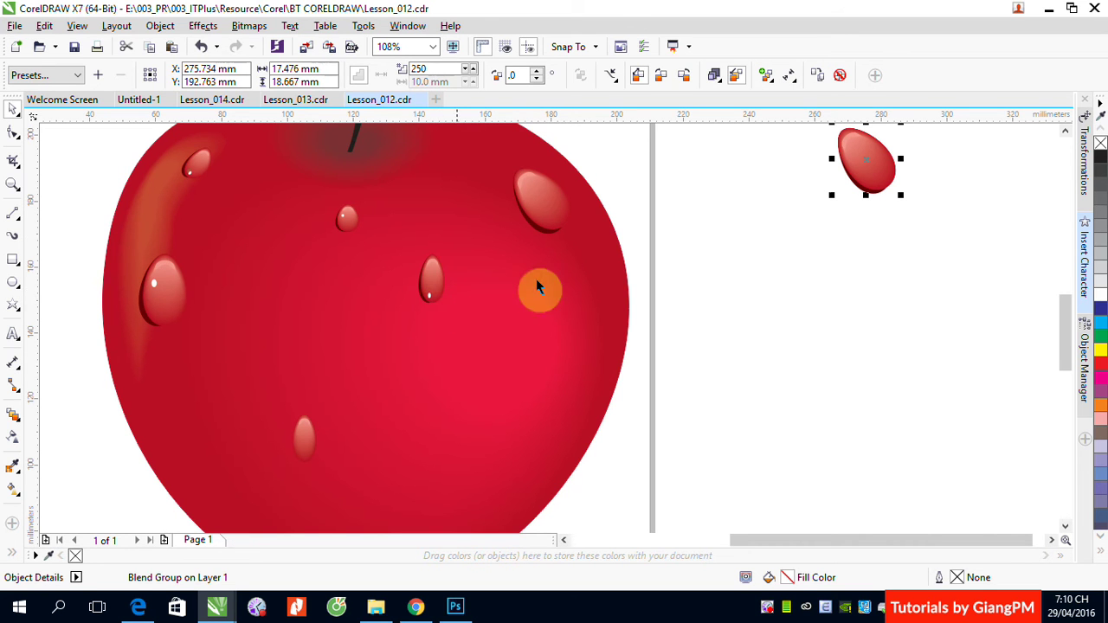
drag(656, 246, 843, 280)
click(873, 348)
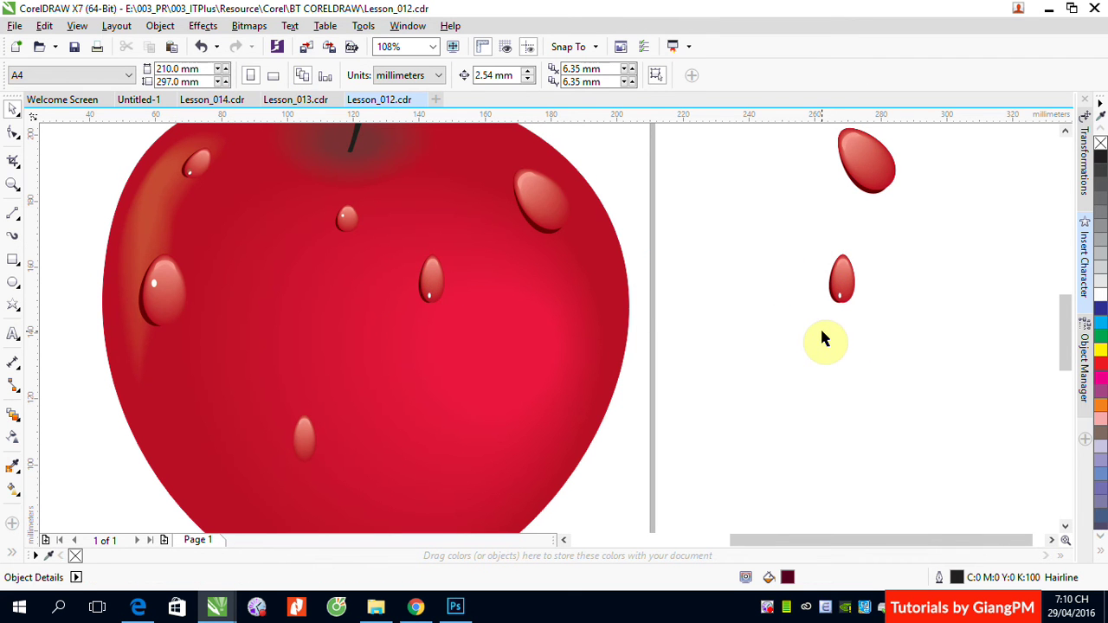
key(z)
drag(802, 231, 893, 365)
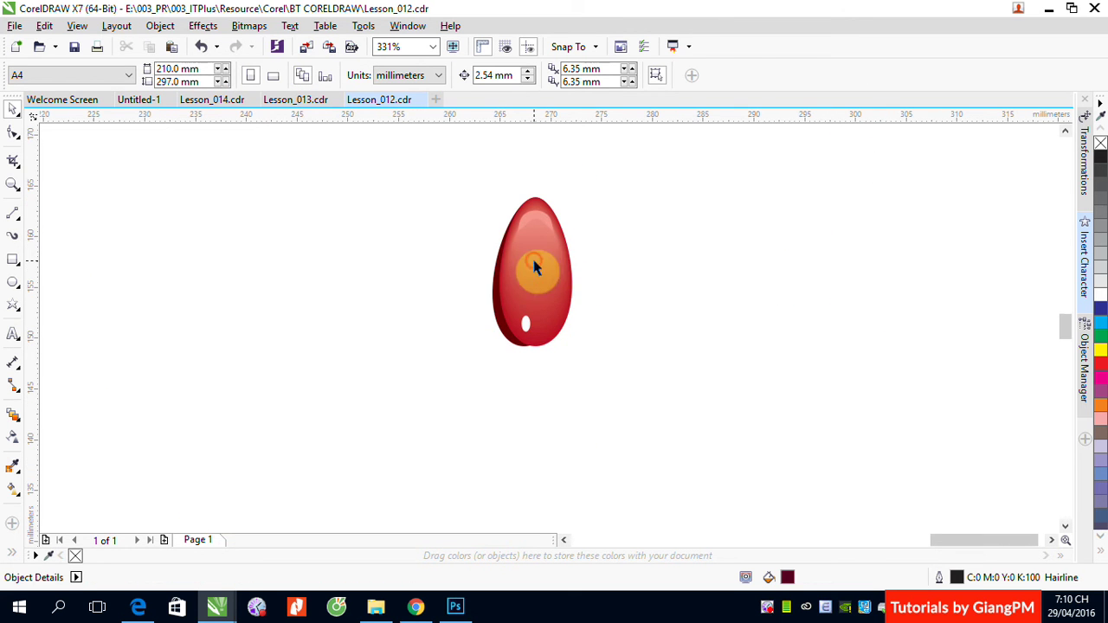
Move the upright droplet's blended body off its dark red shape, select the white glint for inspection, and undo the move
drag(549, 272, 607, 292)
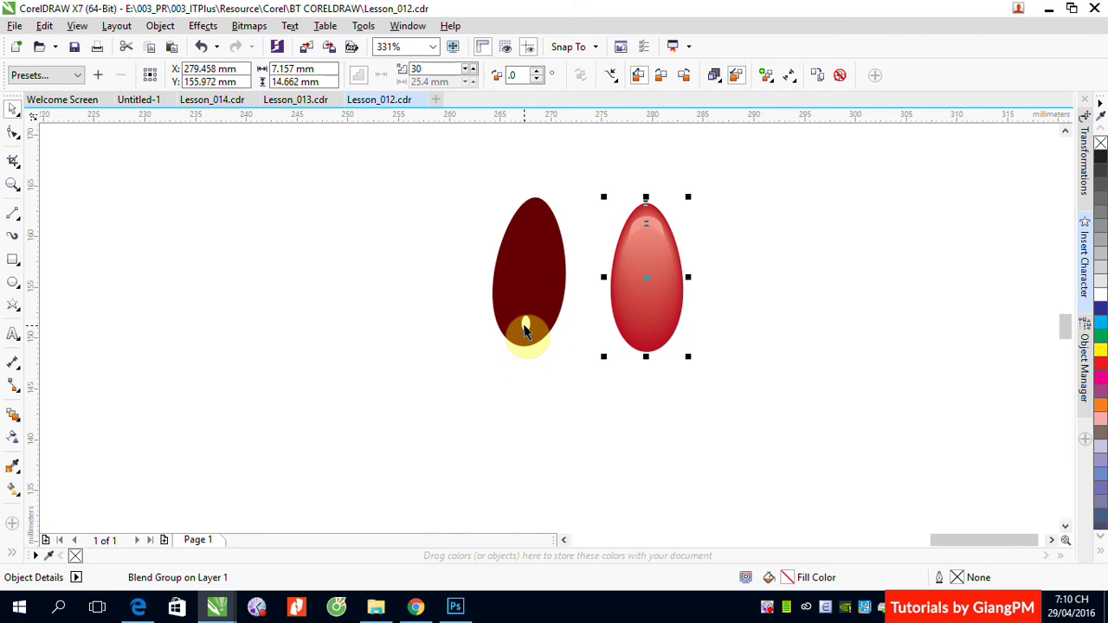
click(525, 327)
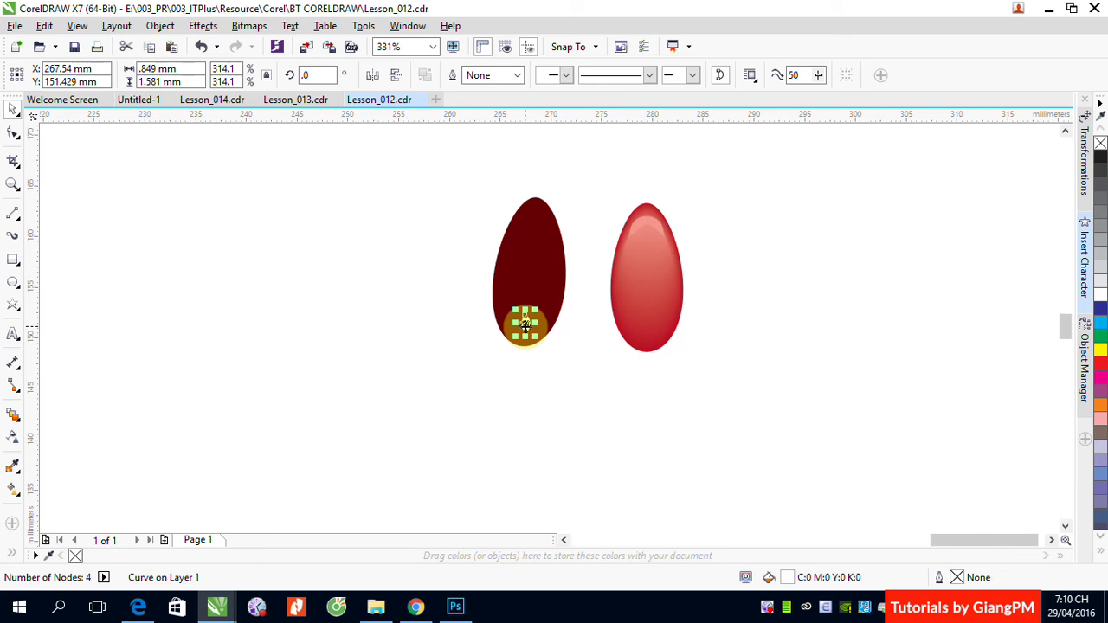
key(ctrl+z)
click(614, 347)
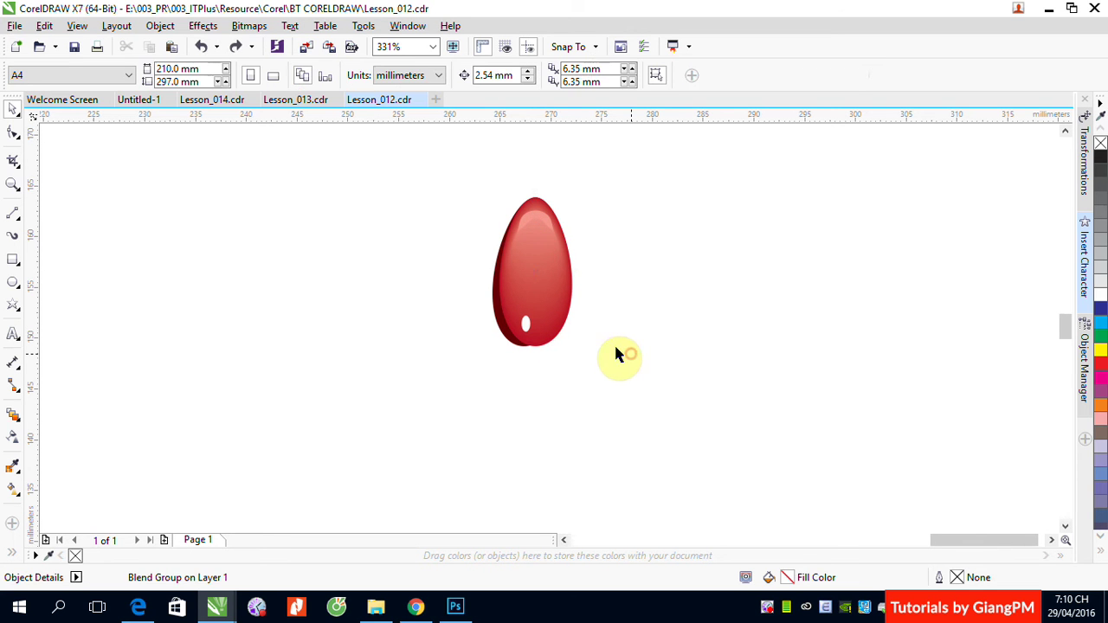
click(537, 226)
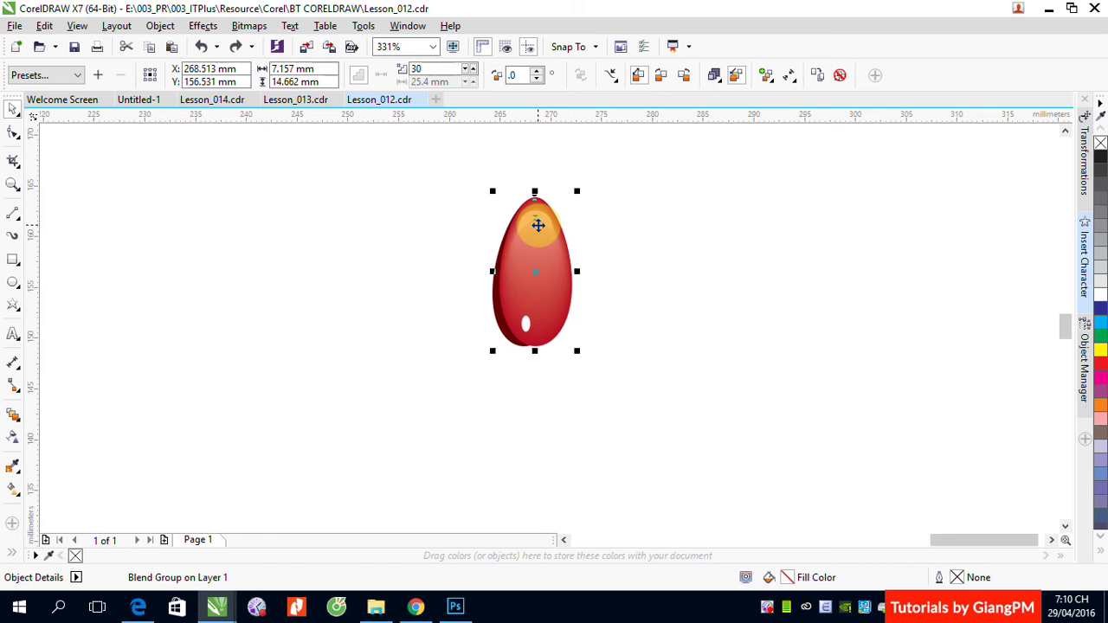
drag(537, 225, 541, 225)
mouse_move(541, 225)
mouse_down()
mouse_move(577, 217)
mouse_move(548, 223)
mouse_up()
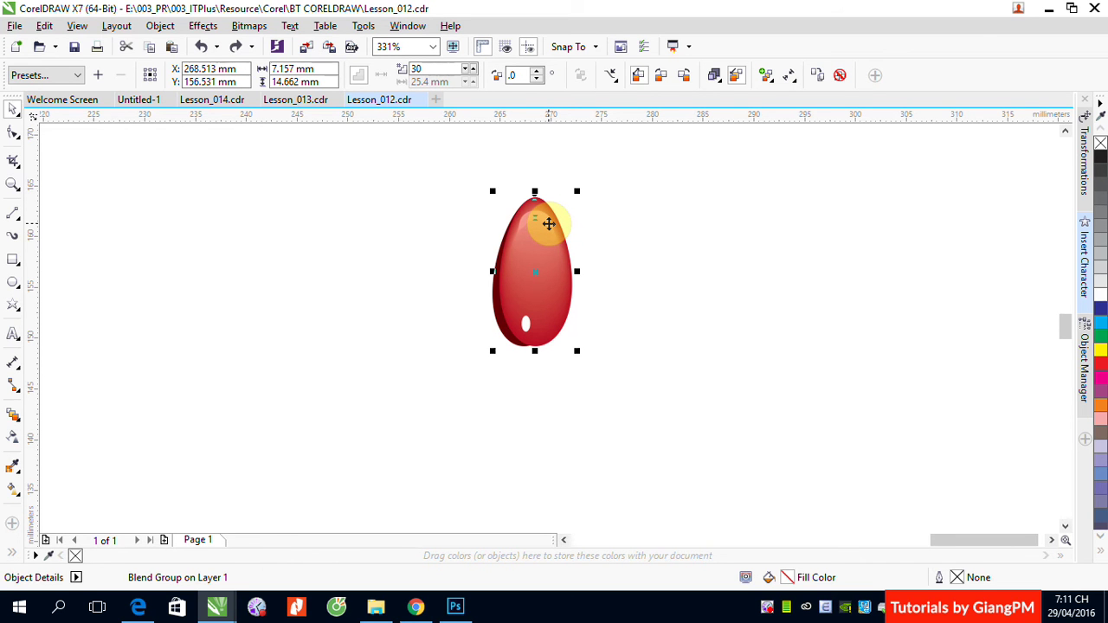
scroll(549, 224, down, 5)
scroll(549, 224, down, 1)
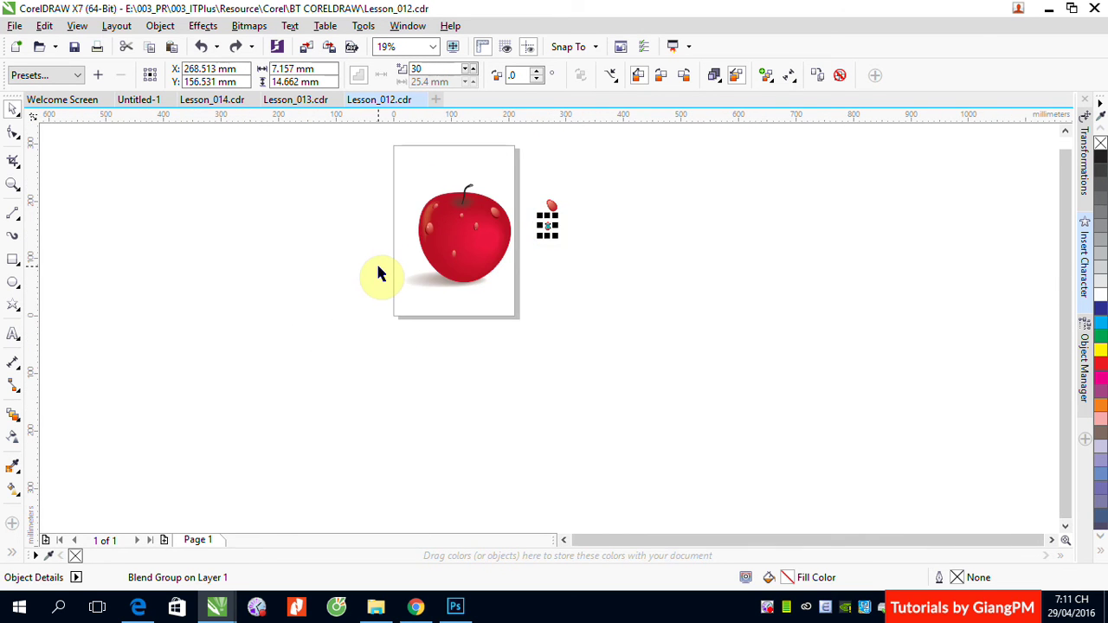
Copy the curved orange highlight blend on the apple's left side to the area left of the page and clear the copy's blend
drag(402, 188, 487, 272)
click(467, 277)
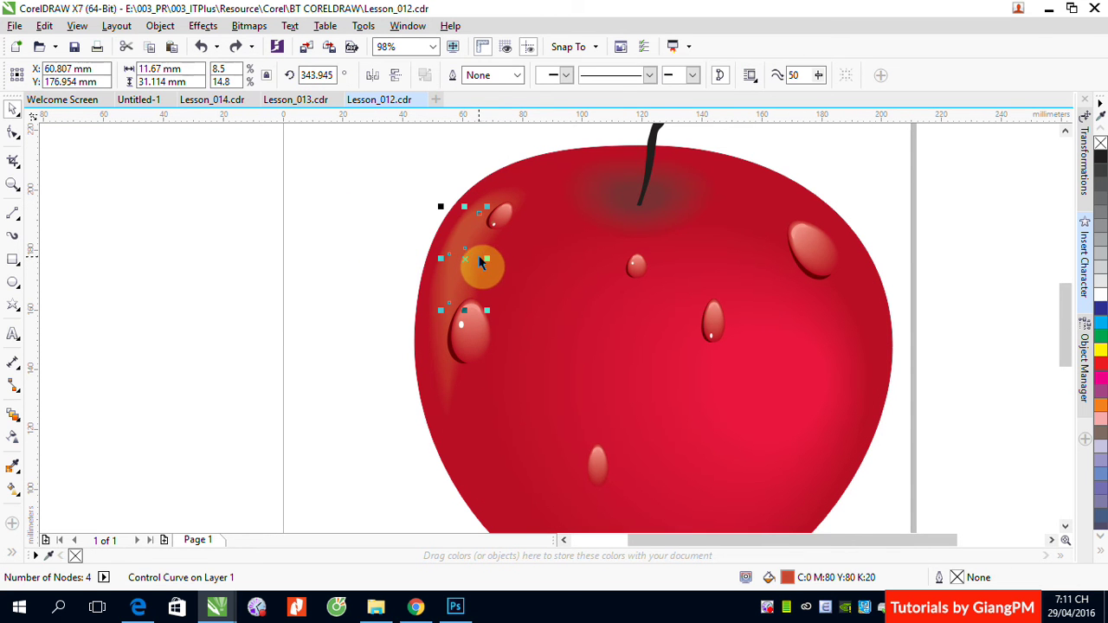
click(482, 253)
drag(475, 254, 200, 252)
click(291, 314)
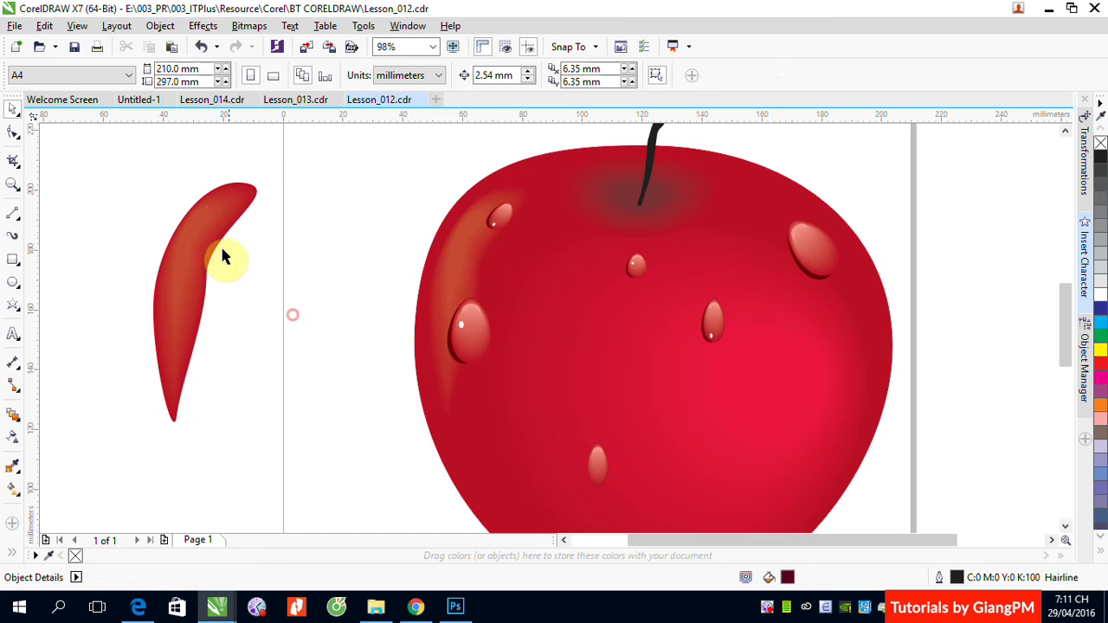
click(223, 254)
click(838, 75)
click(329, 259)
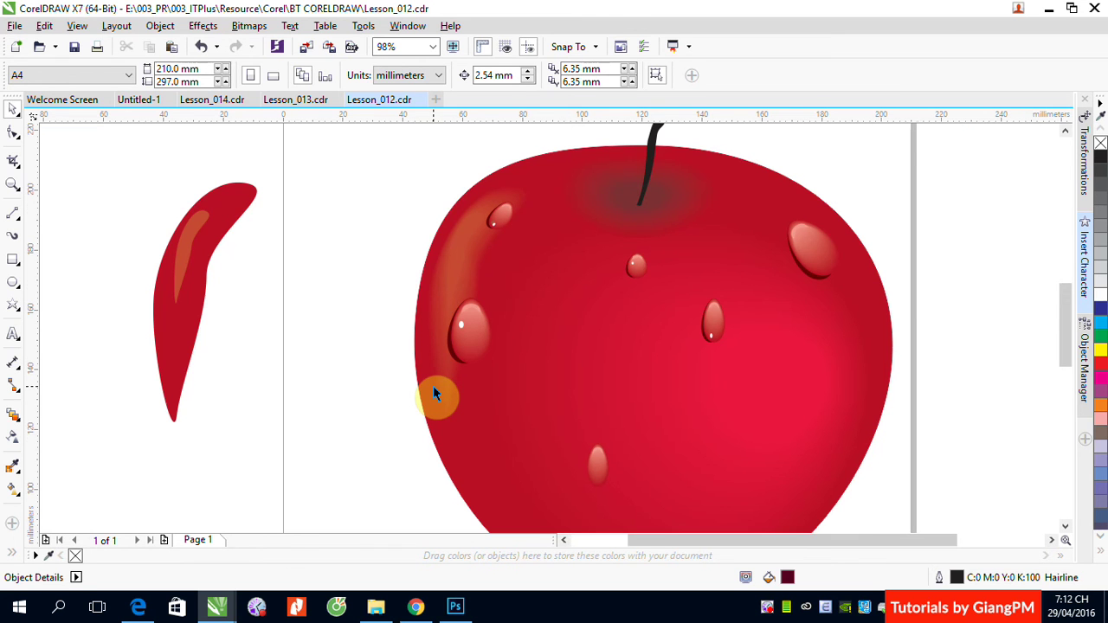
Delete the two droplets right of the page and the unblended highlight shapes left of it
scroll(435, 394, down, 4)
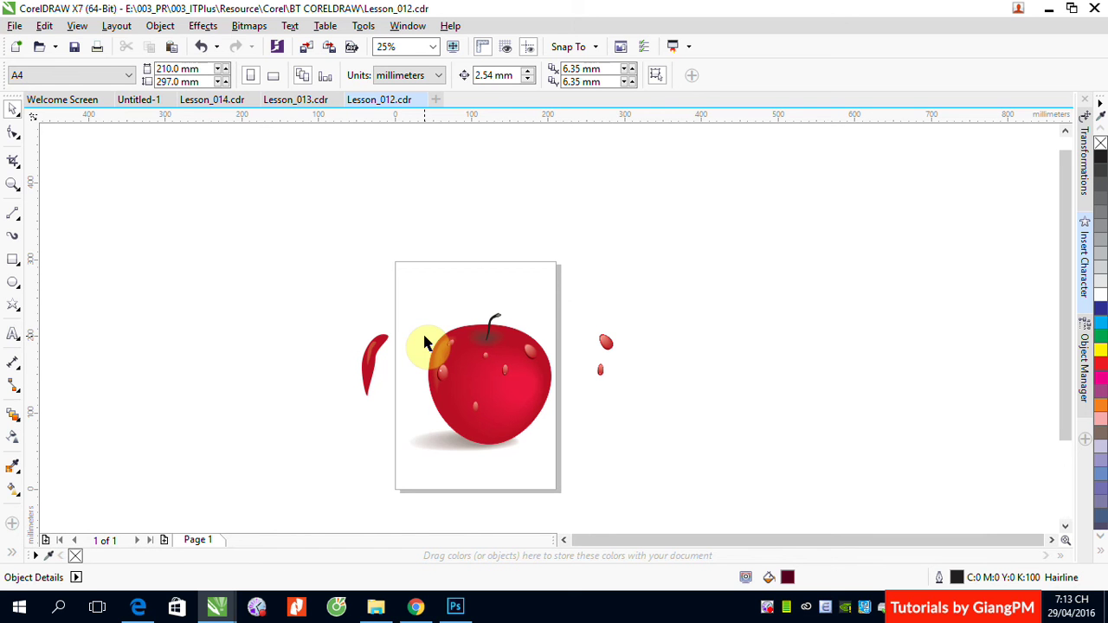
drag(322, 291, 681, 488)
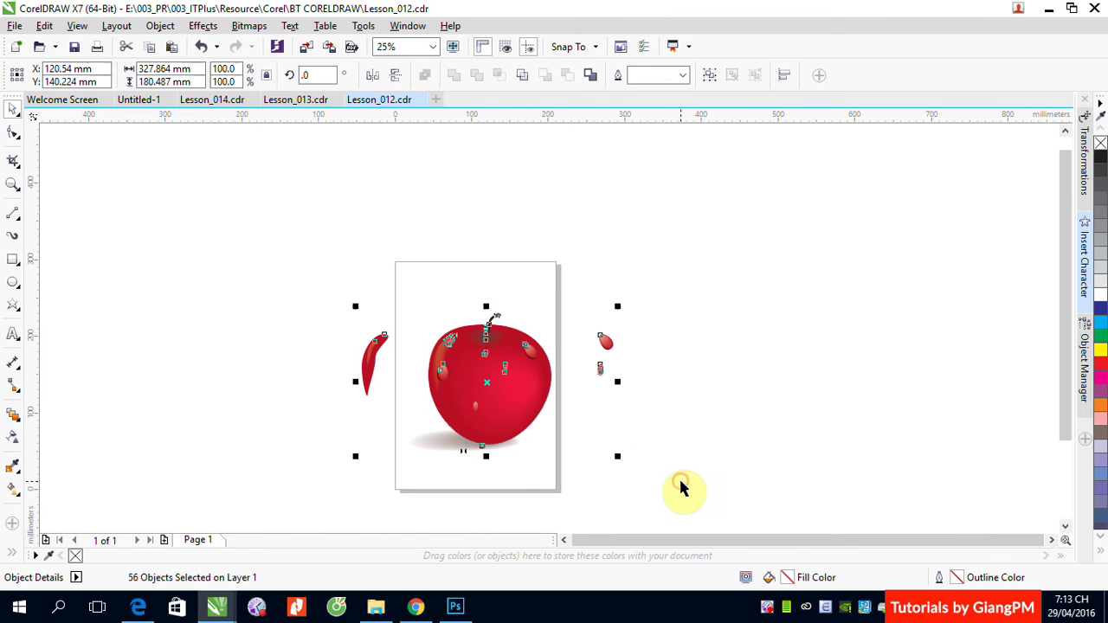
click(698, 394)
drag(571, 302, 667, 433)
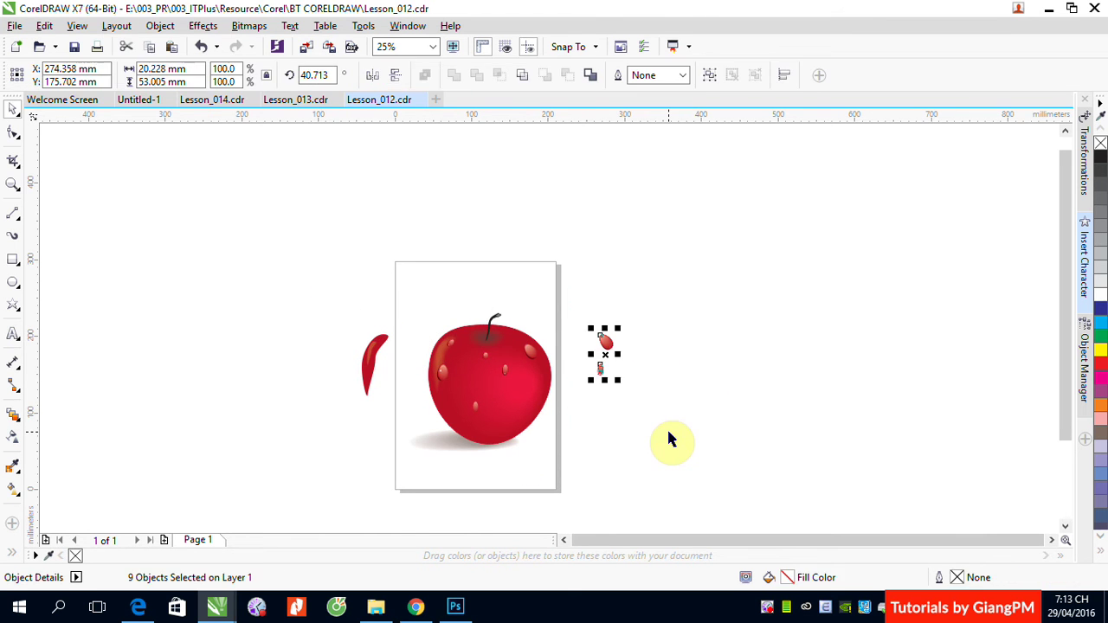
key(Delete)
drag(319, 300, 407, 435)
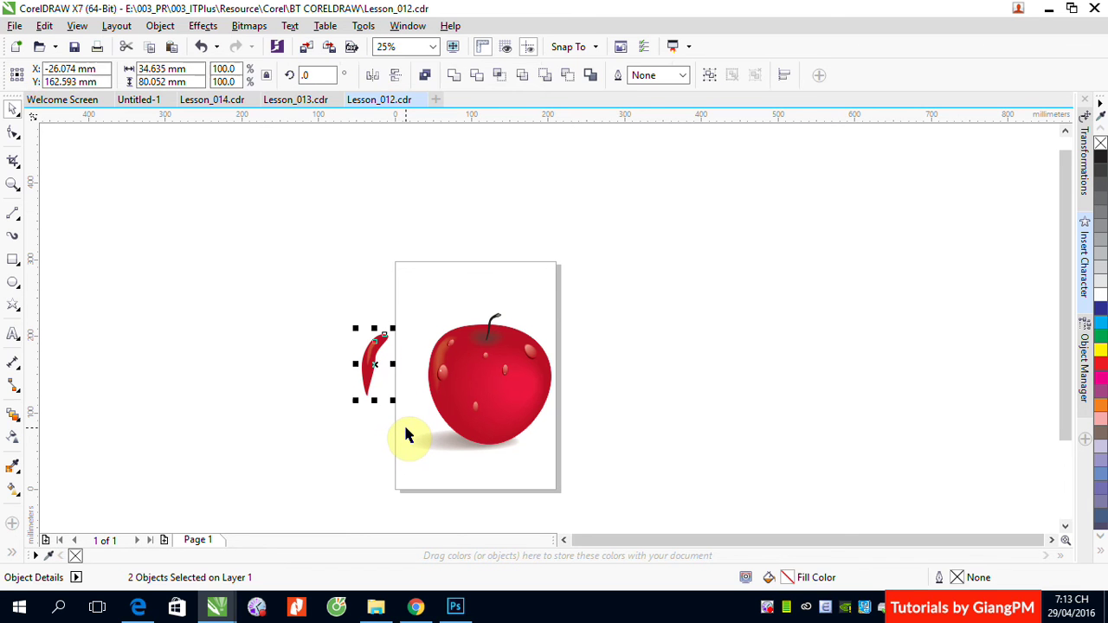
key(Delete)
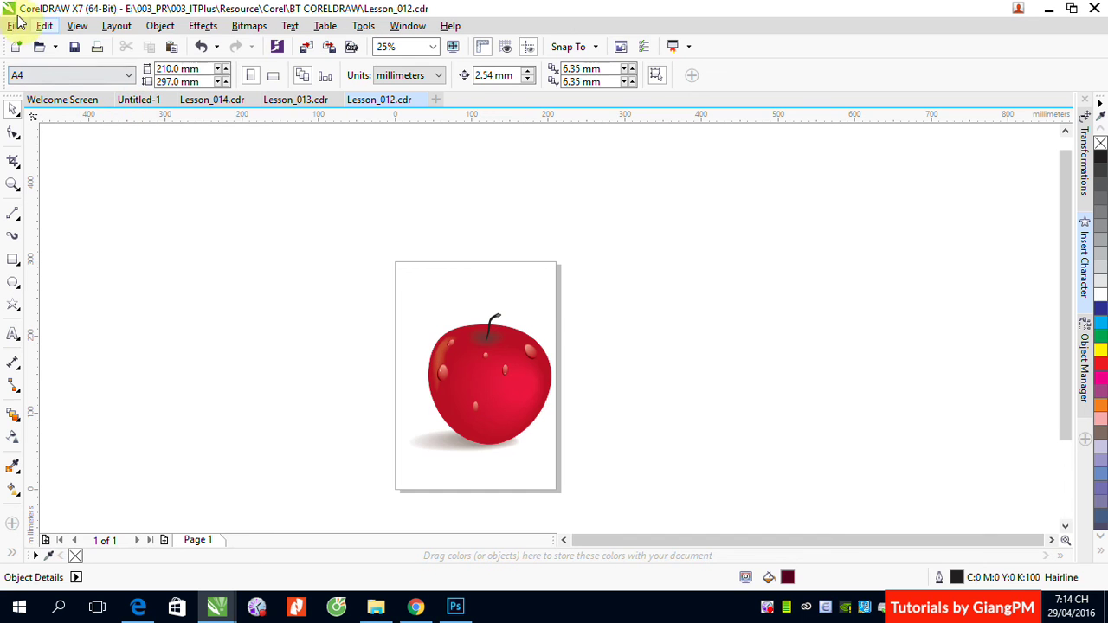
Create a new one-page A4 landscape document, 297 by 210 mm, in CMYK at 300 dpi
key(ctrl+n)
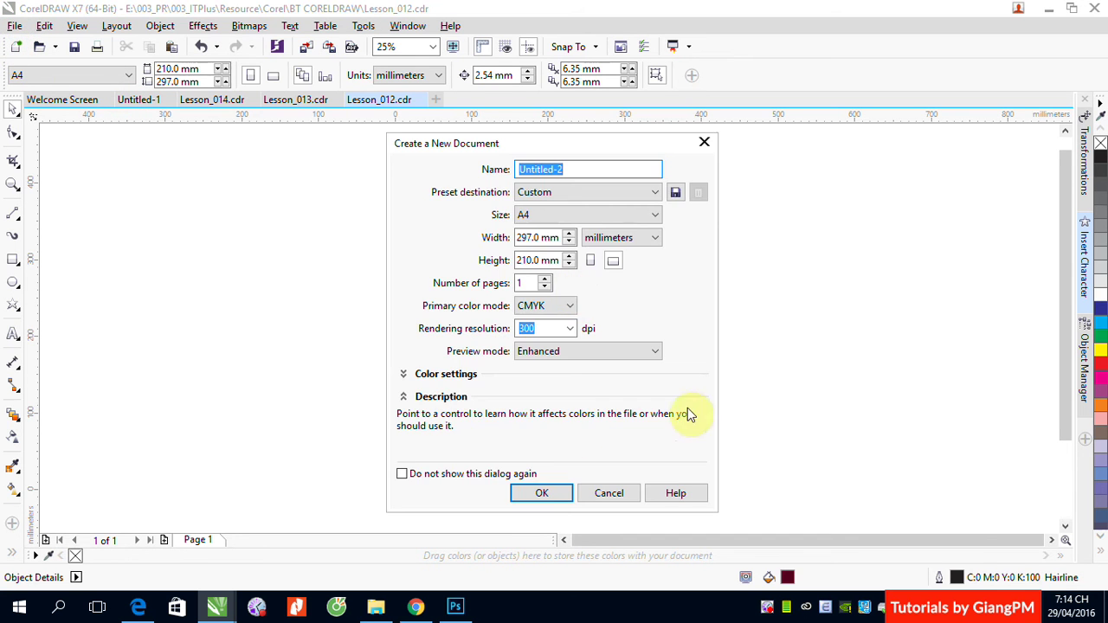
click(542, 492)
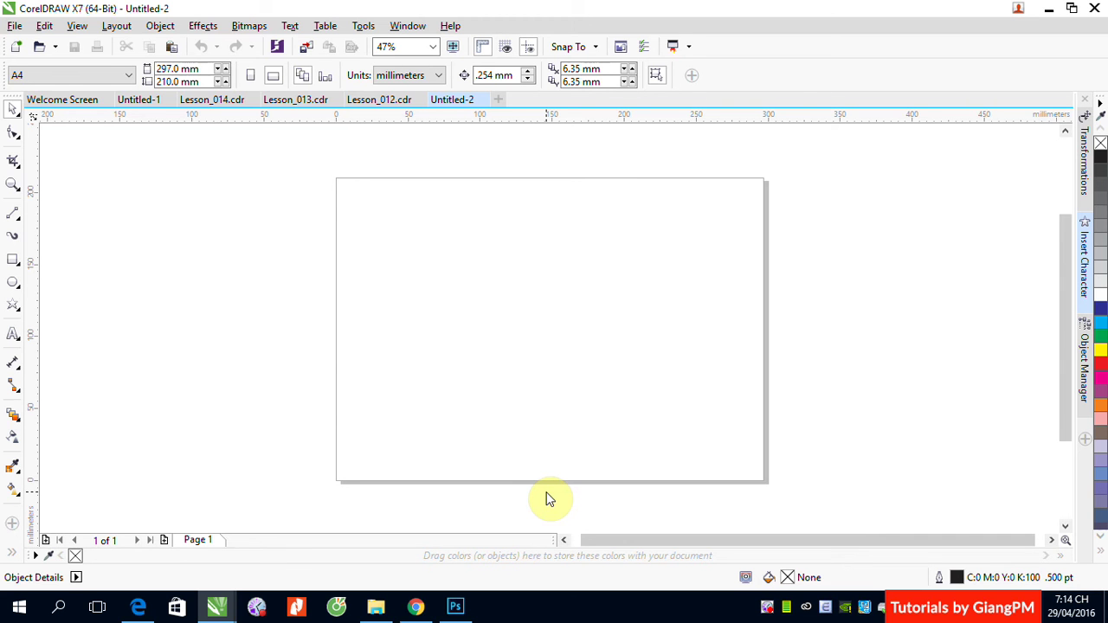
Draw a circle about 127 mm across in the left half of the page and add a concentric copy about 101 mm across
click(13, 285)
drag(370, 245, 519, 425)
click(13, 108)
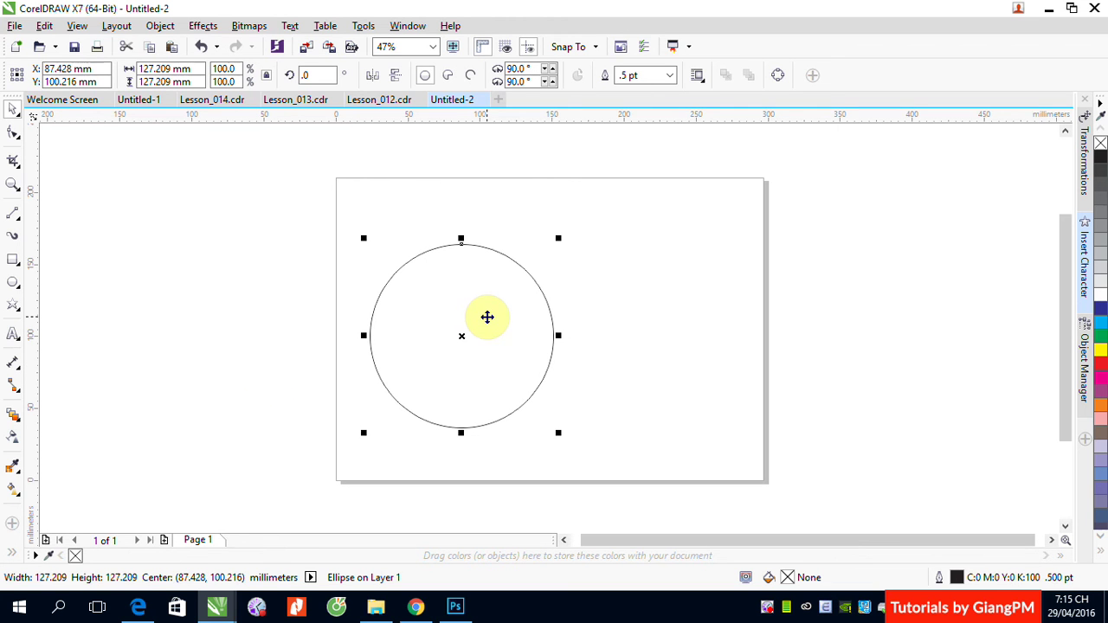
drag(559, 238, 547, 256)
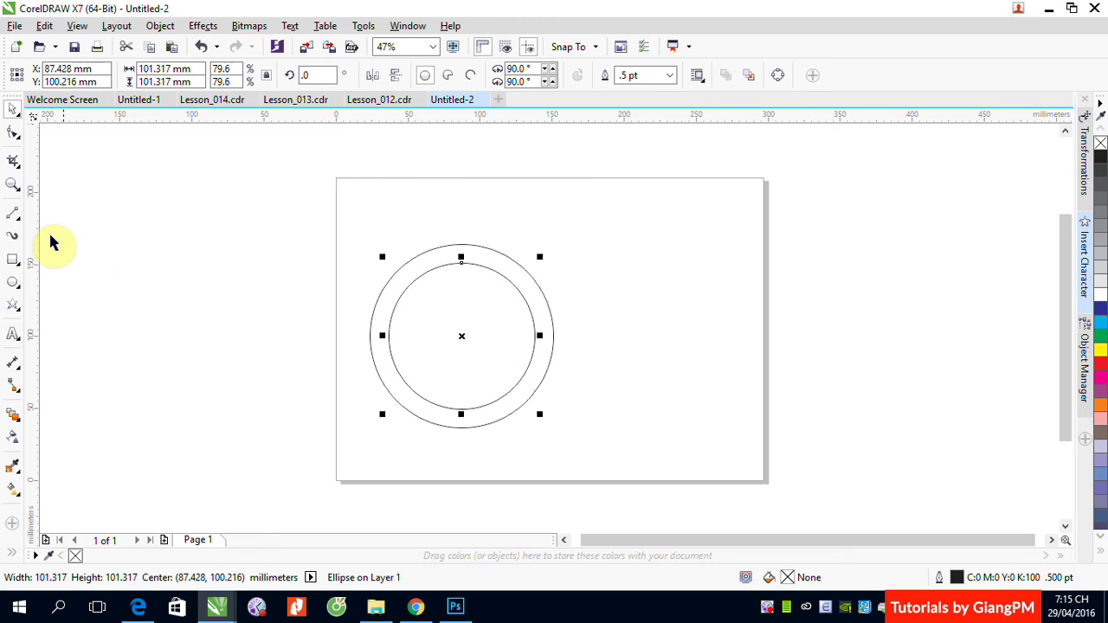
Draw a vertical line about 6.4 mm long between the two circles at their top
click(12, 213)
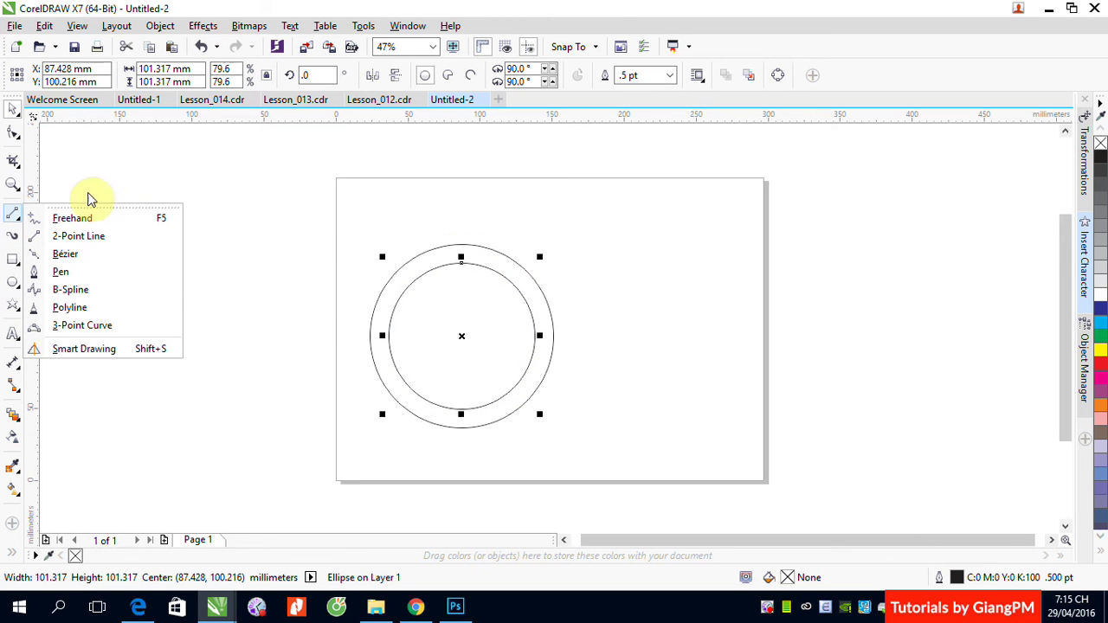
click(382, 209)
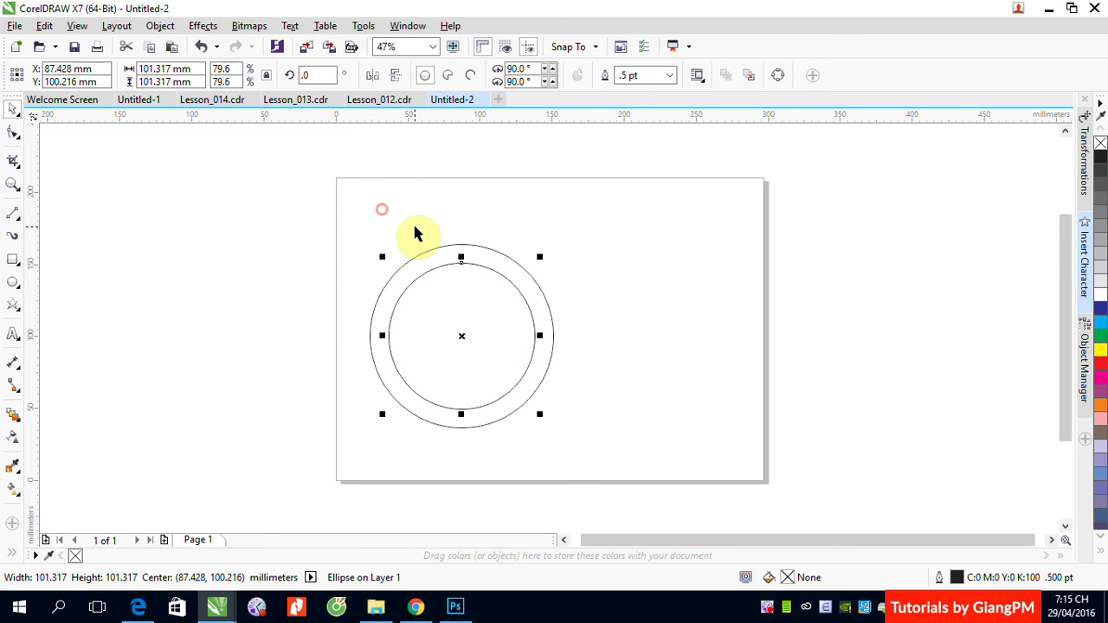
scroll(437, 260, up, 3)
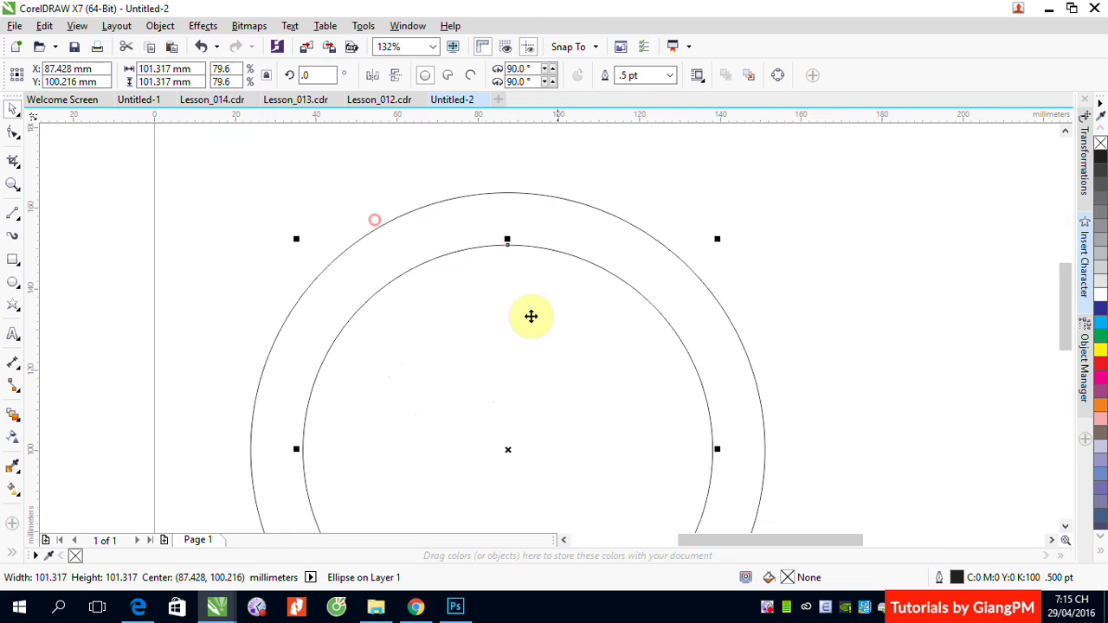
click(12, 213)
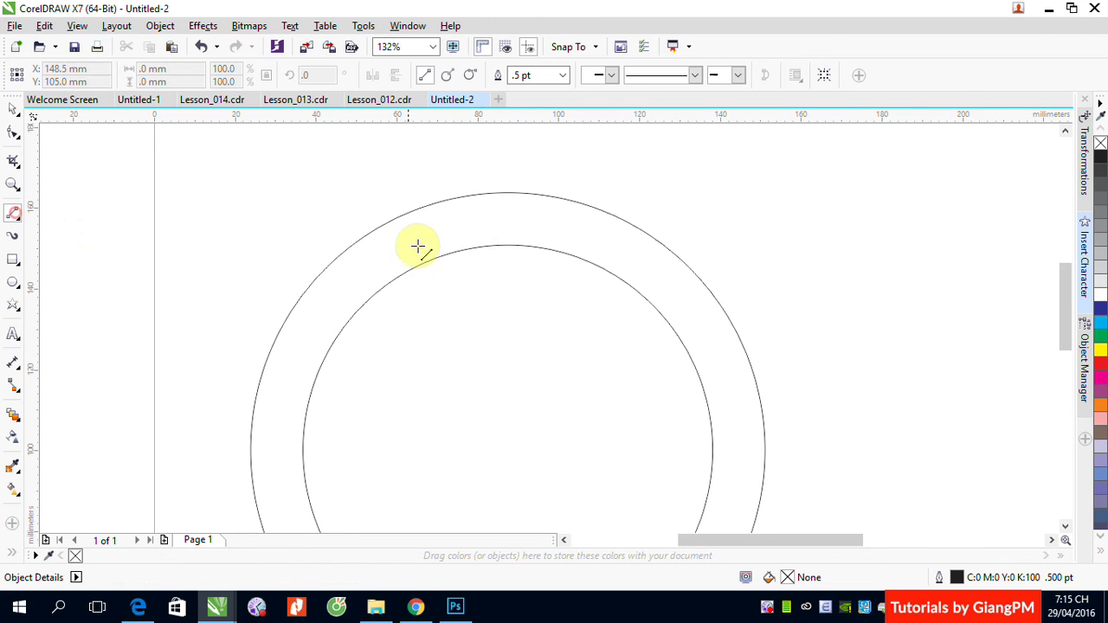
drag(505, 208, 507, 234)
click(12, 109)
click(736, 209)
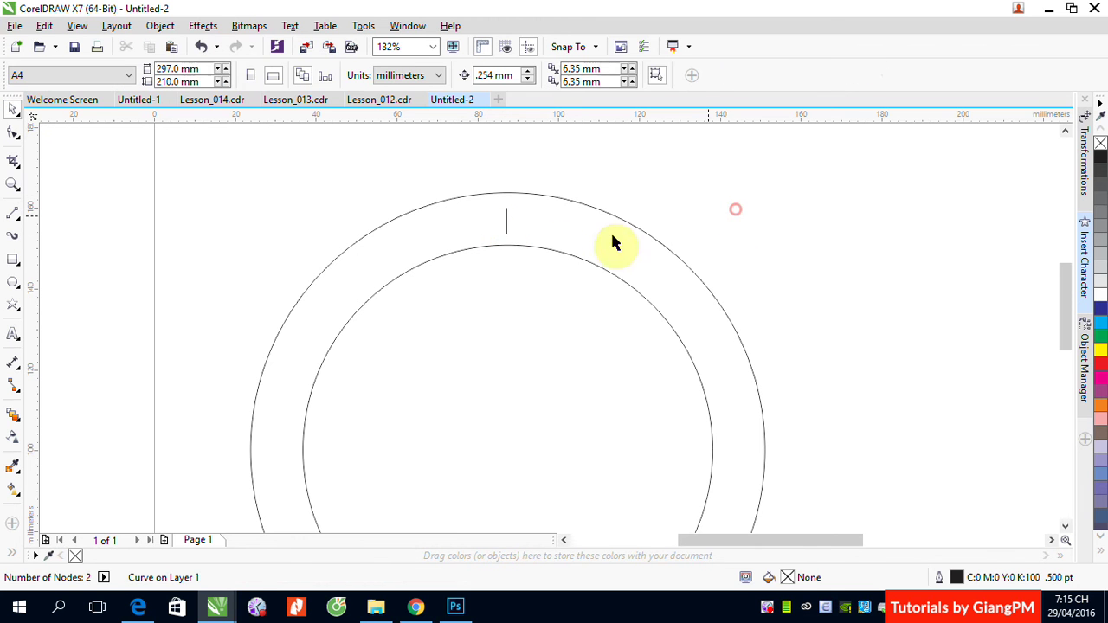
Place a copy of the short vertical line outside the circles to the right, at the same height
click(506, 221)
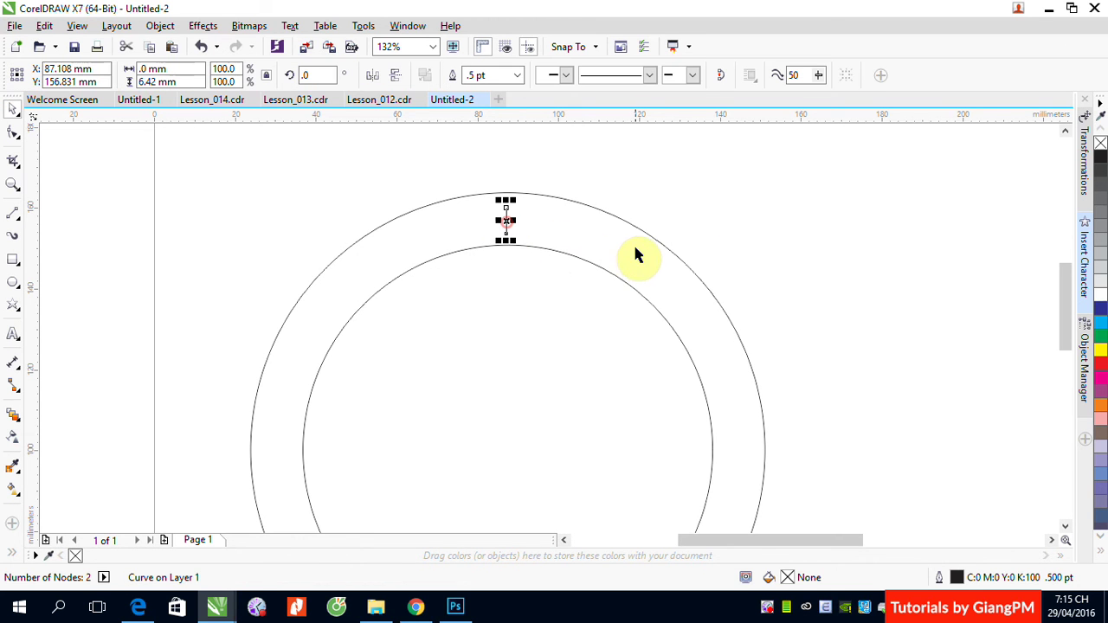
scroll(636, 255, down, 2)
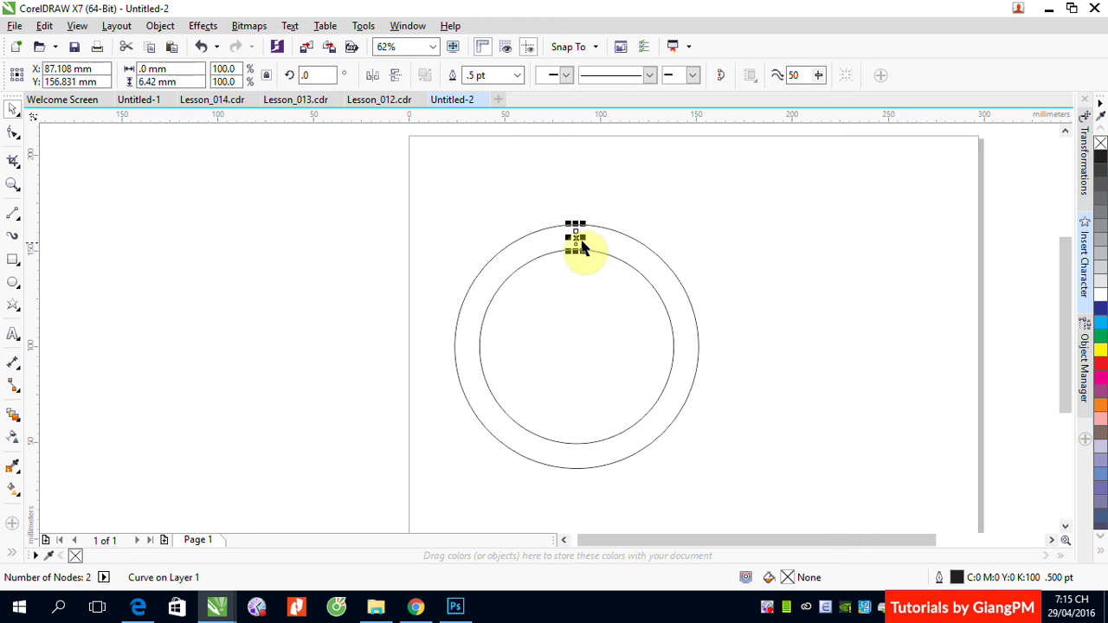
drag(582, 237, 880, 252)
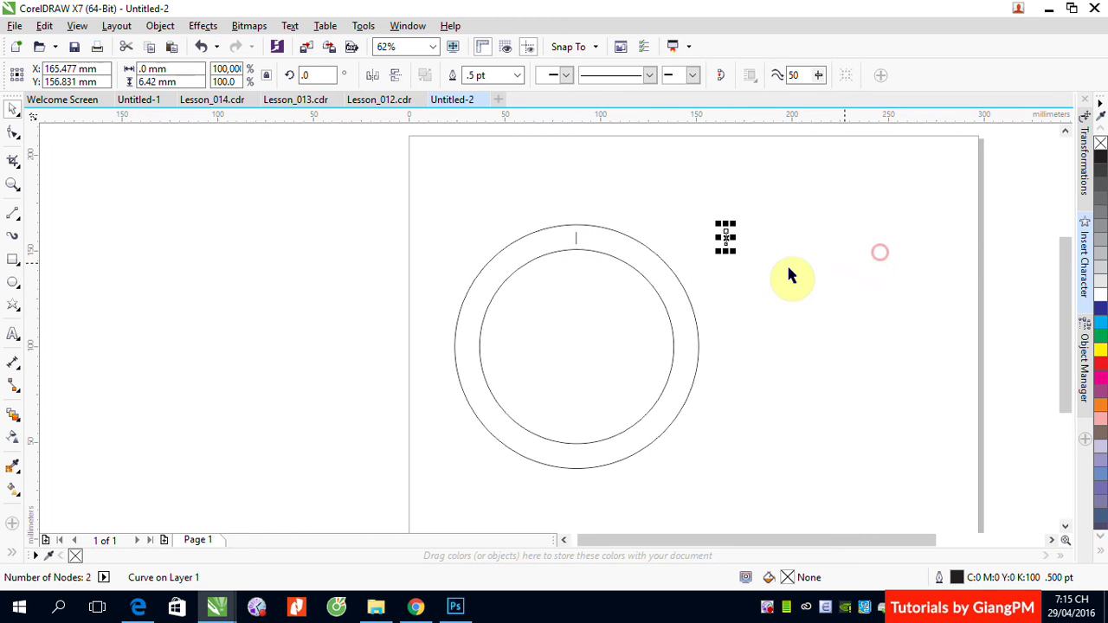
Blend the short vertical line inside the ring with its copy outside the circles, using 58 steps
click(13, 416)
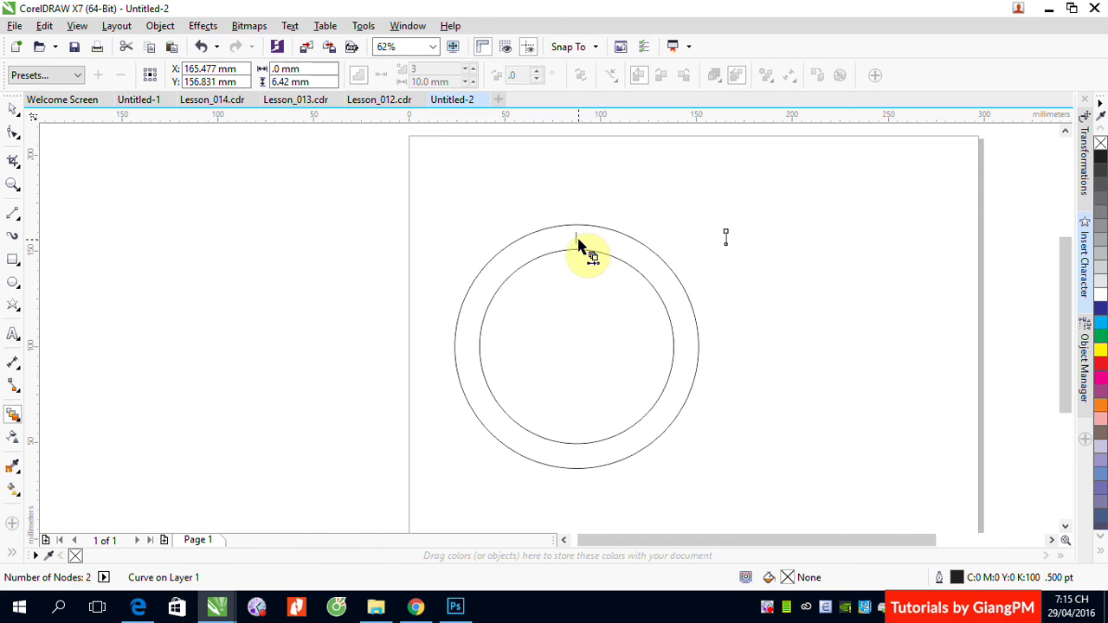
drag(577, 239, 728, 243)
drag(576, 240, 725, 240)
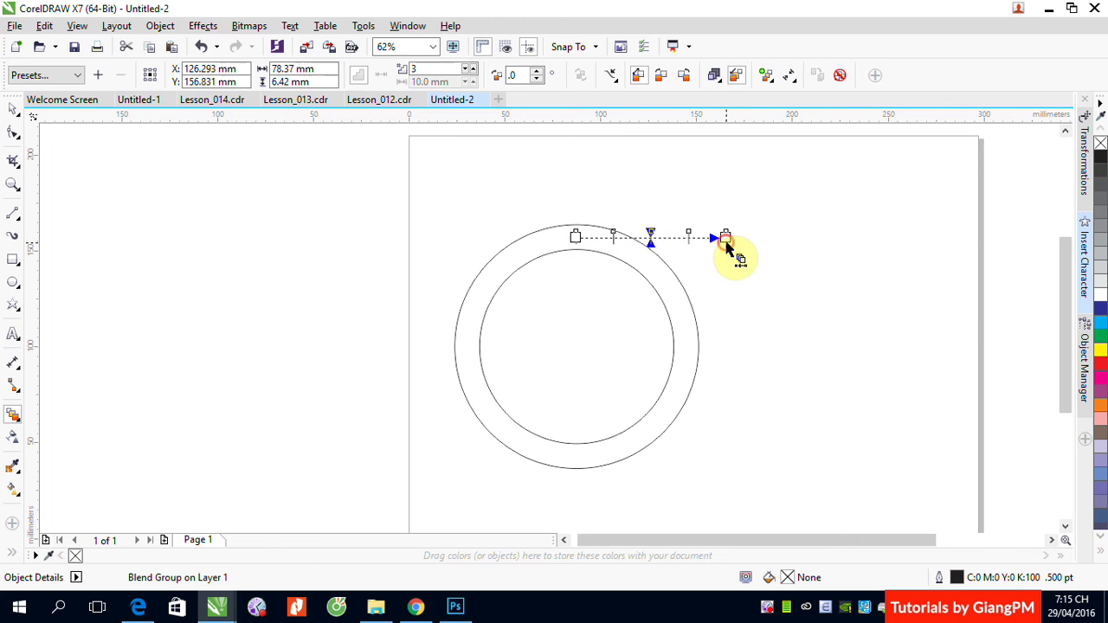
double_click(420, 69)
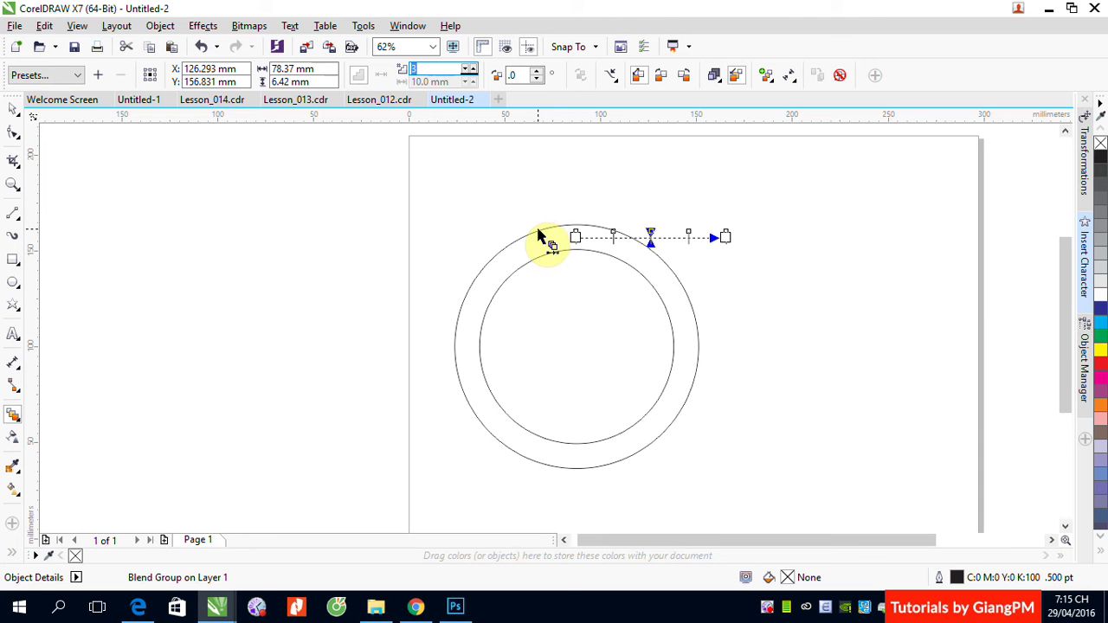
text(5)
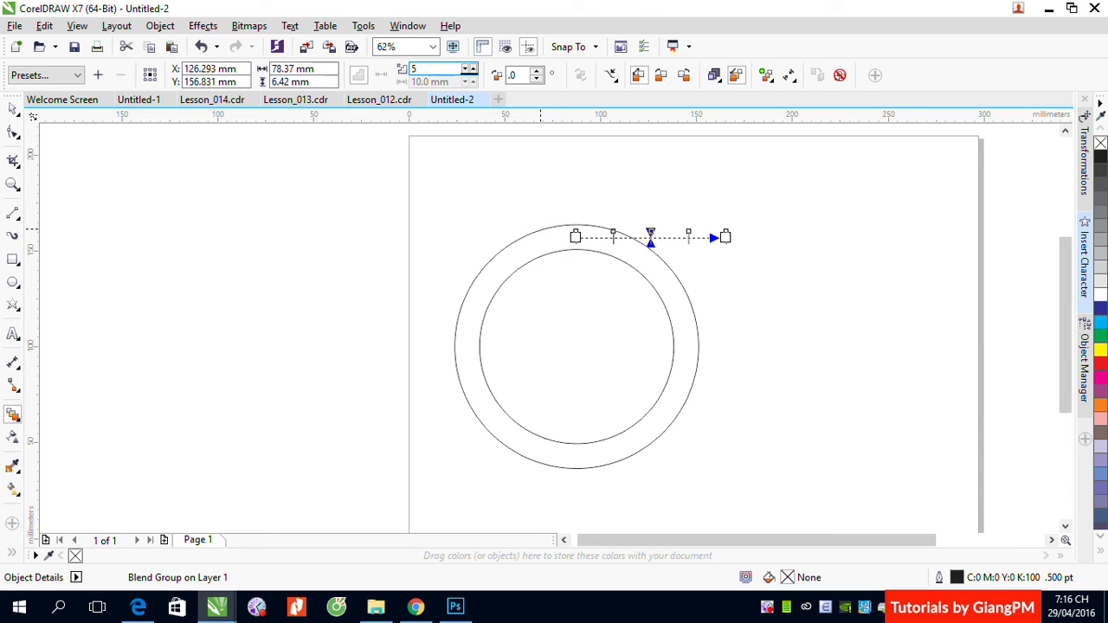
text(8)
key(Return)
Attach the line blend to a new path, using the inner circle as that path
click(12, 110)
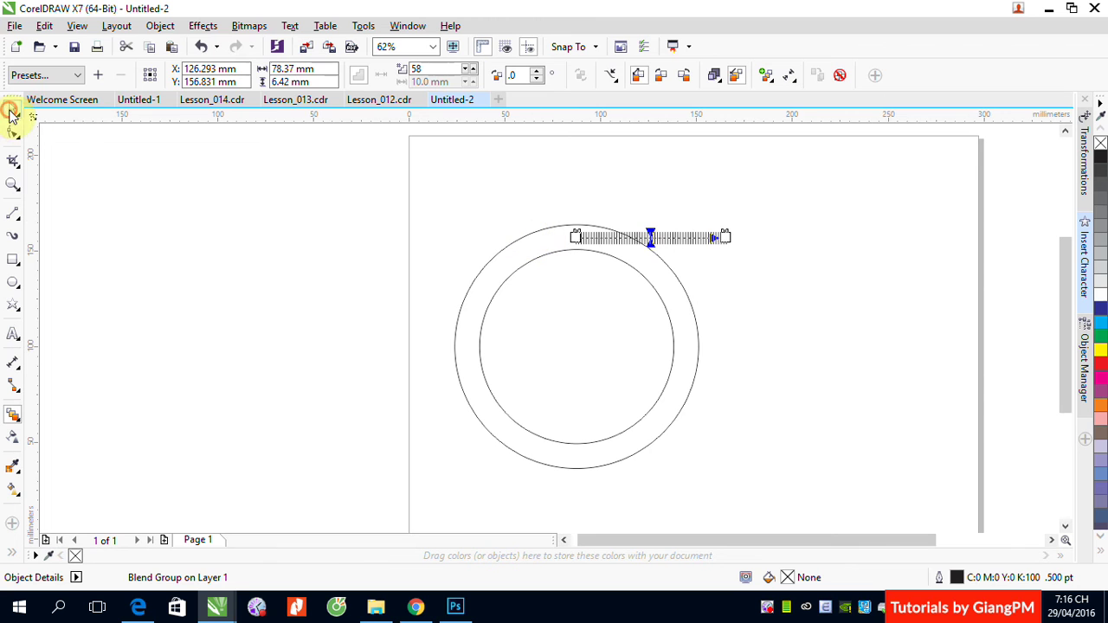
click(780, 176)
click(688, 250)
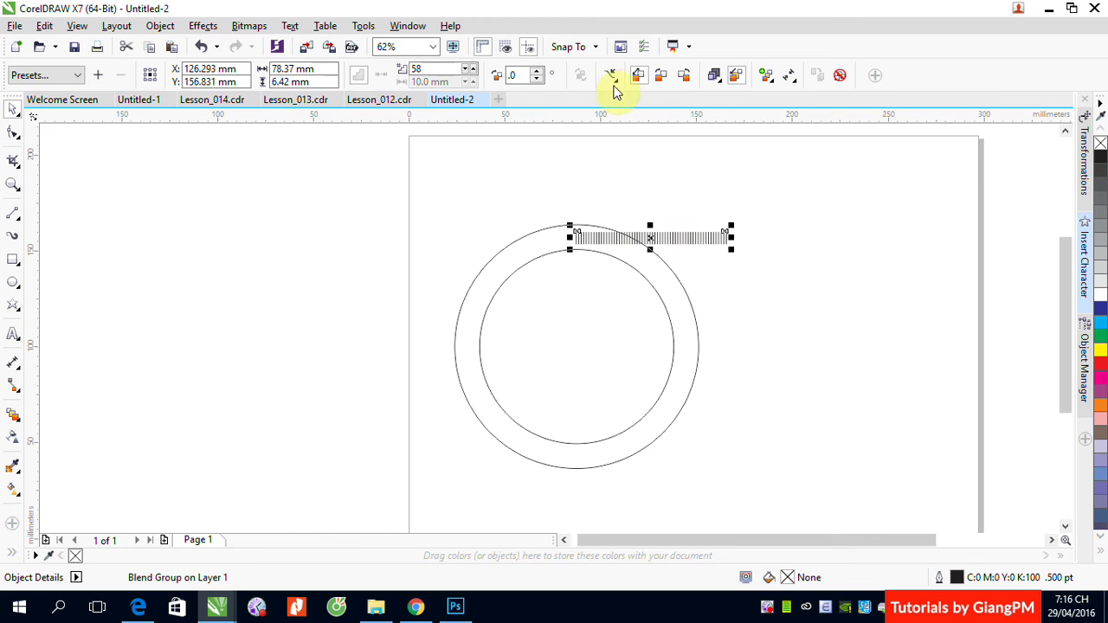
click(614, 75)
click(634, 97)
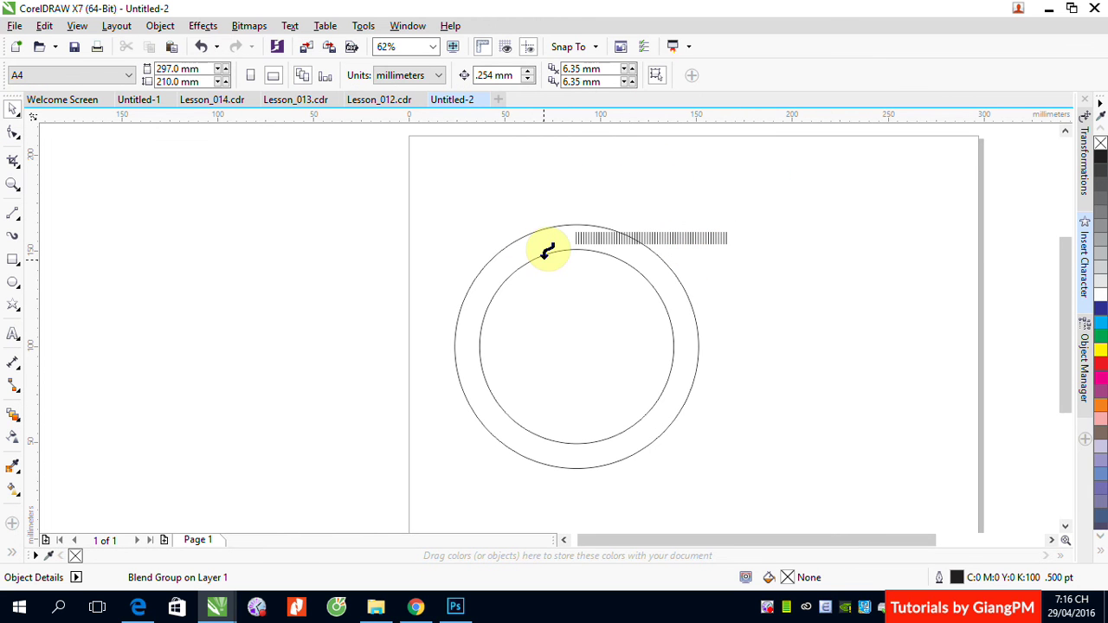
click(538, 257)
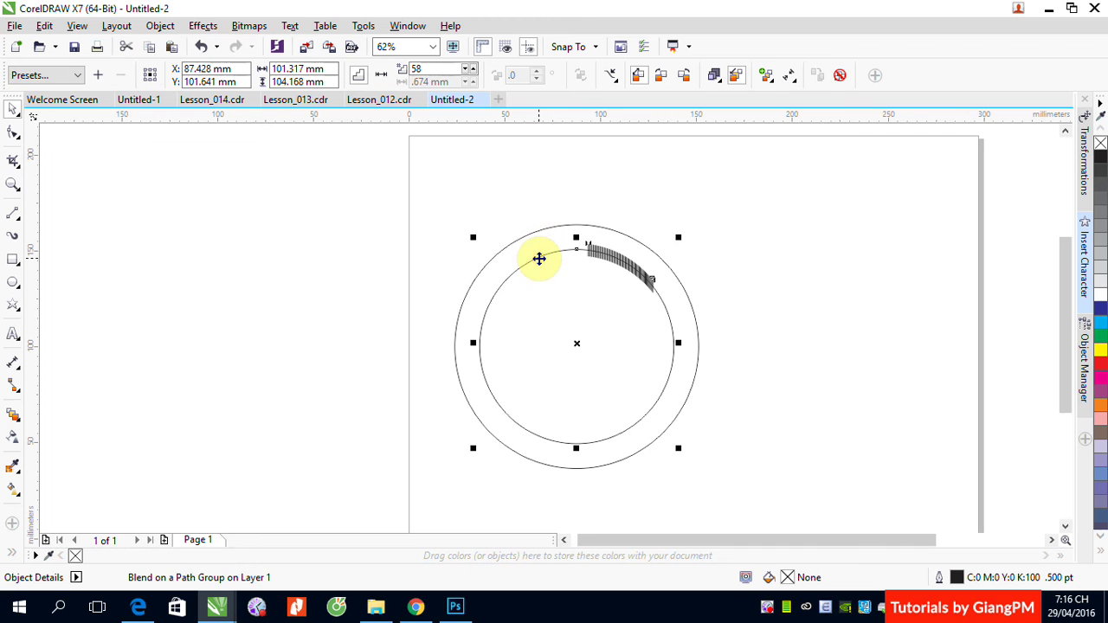
Spread the blend along the full circle path and rotate all objects to follow it
click(768, 80)
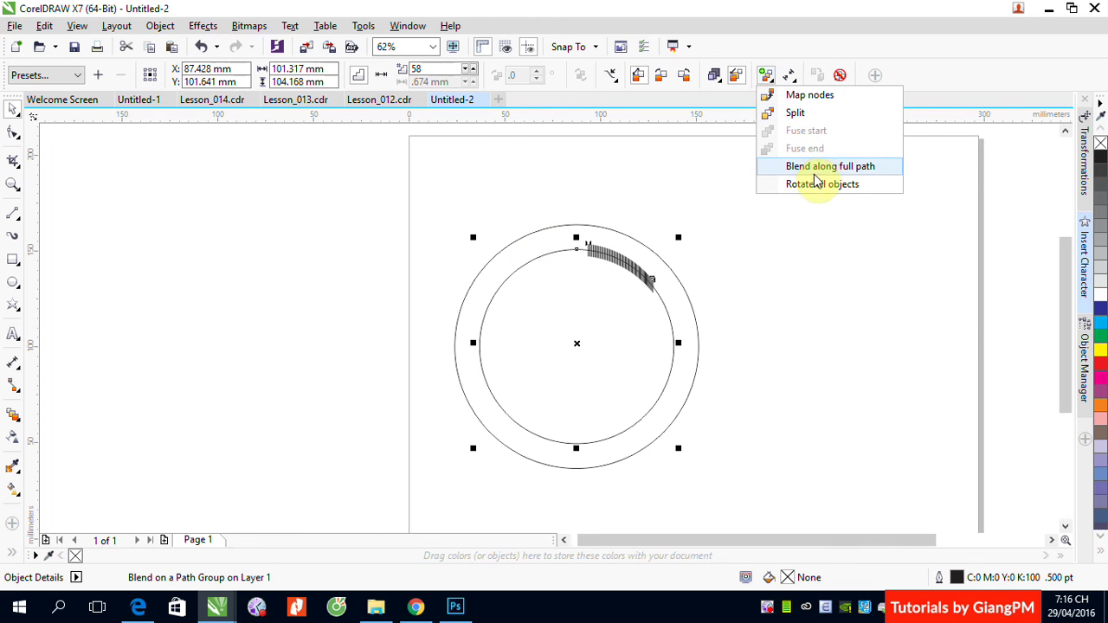
click(821, 166)
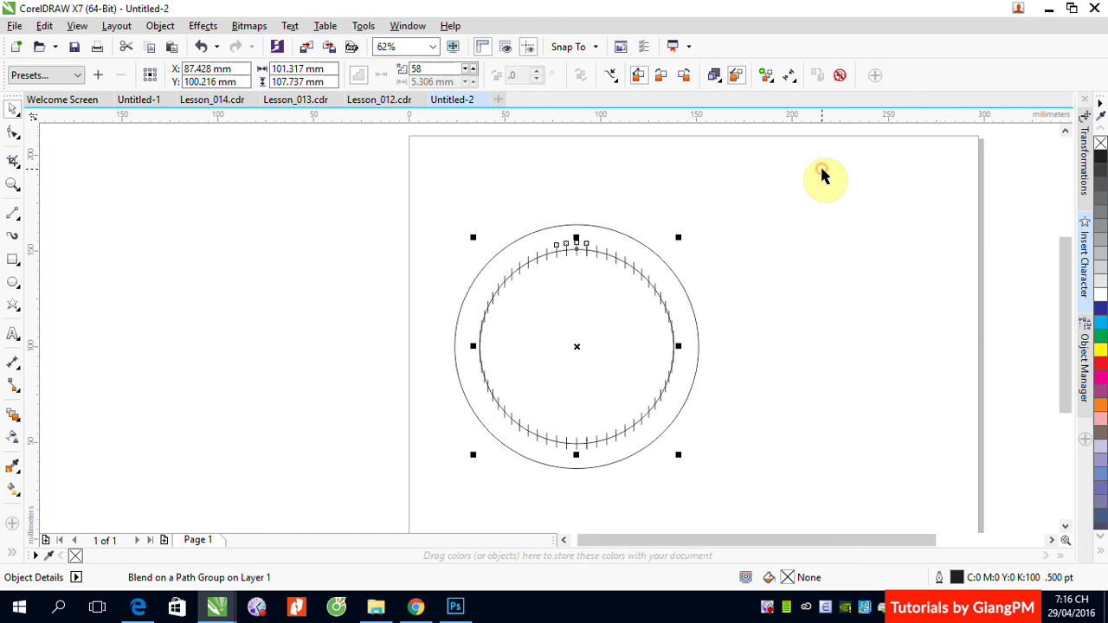
click(767, 78)
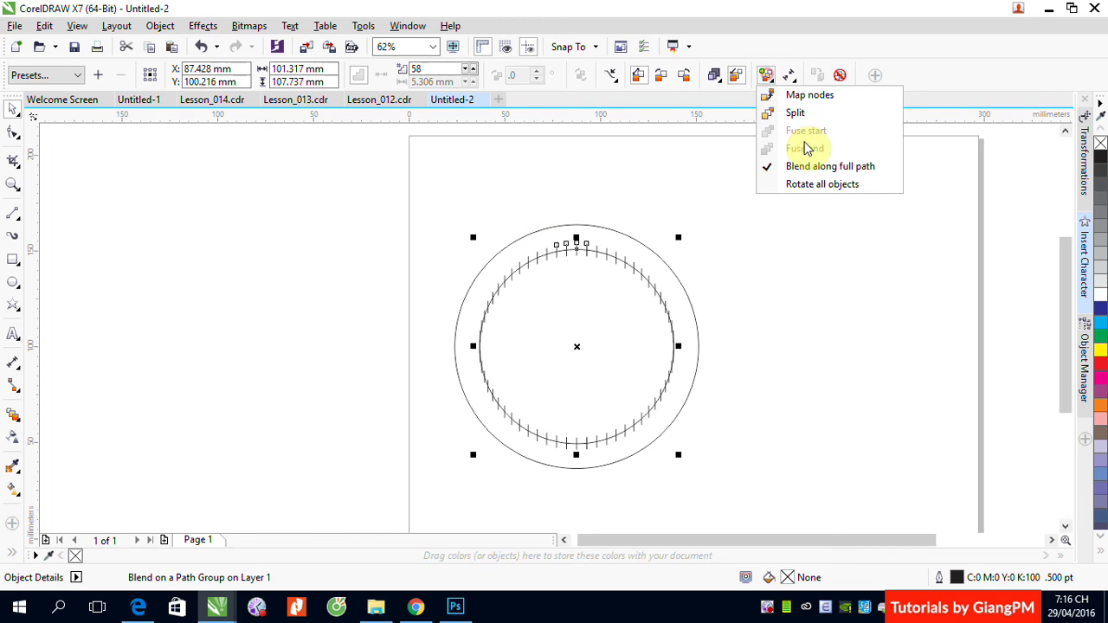
click(822, 185)
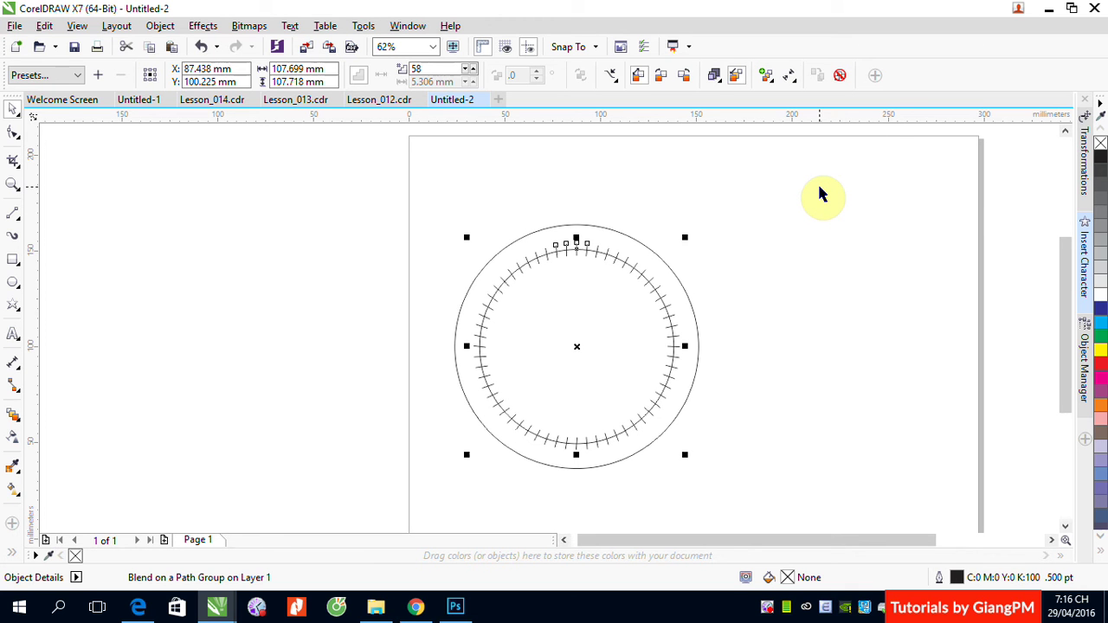
click(795, 278)
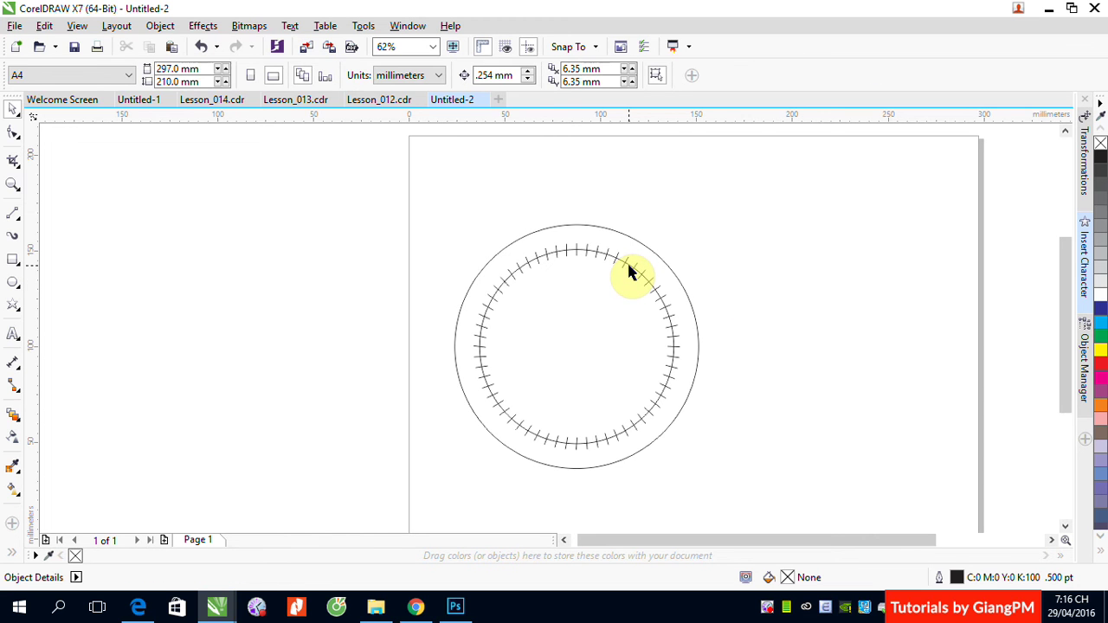
Remove the inner circle's outline and move the ring of blended tick lines off the page, beside its left edge
click(628, 271)
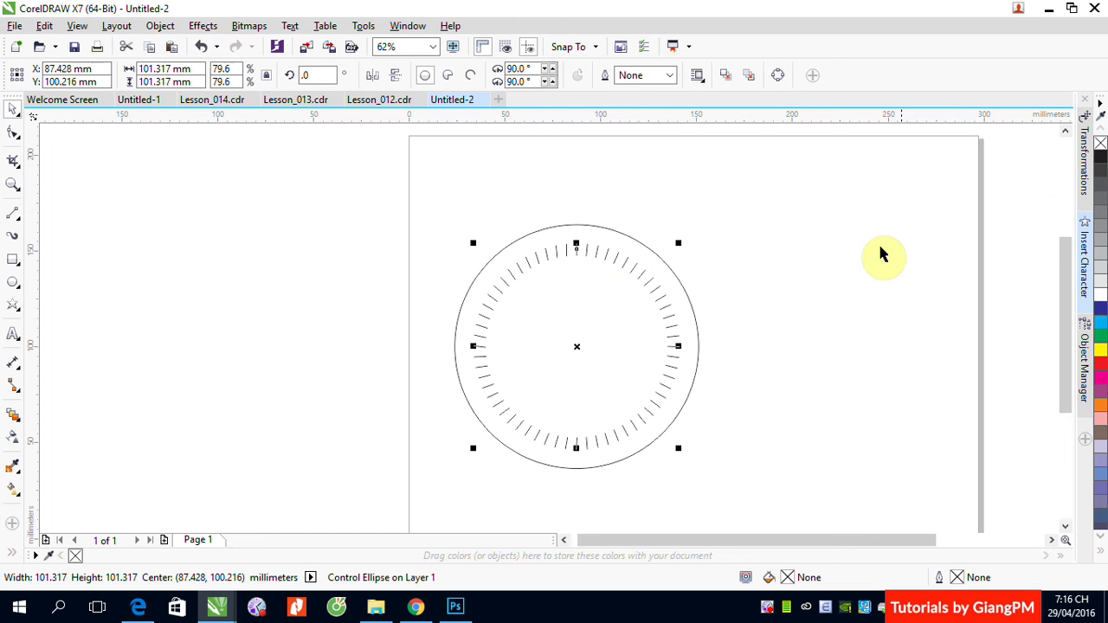
click(861, 258)
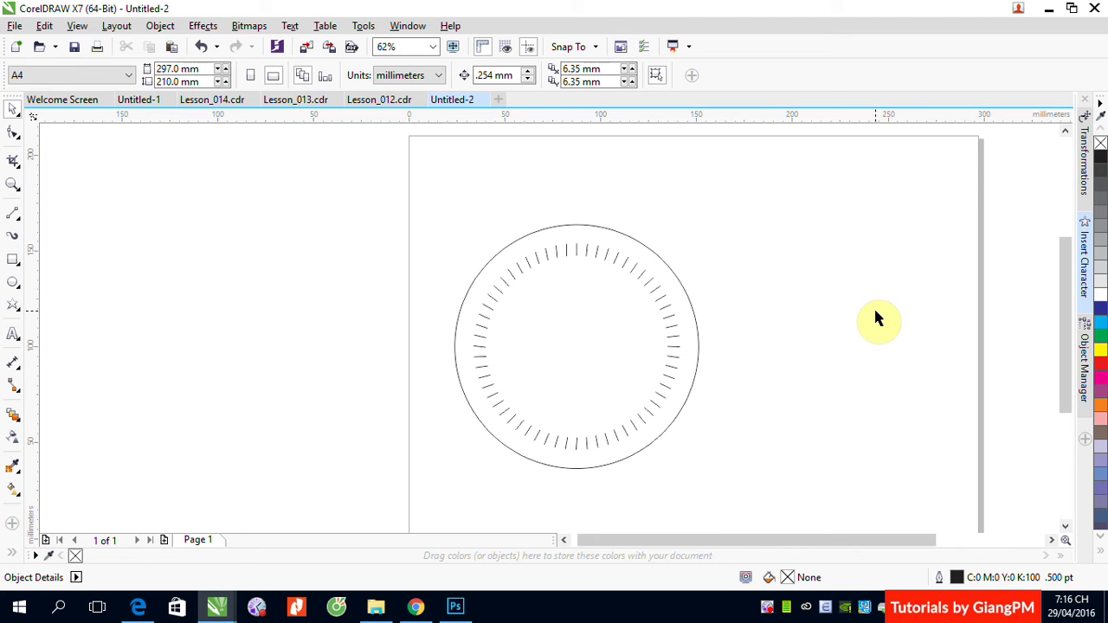
drag(378, 225, 709, 457)
drag(656, 396, 316, 297)
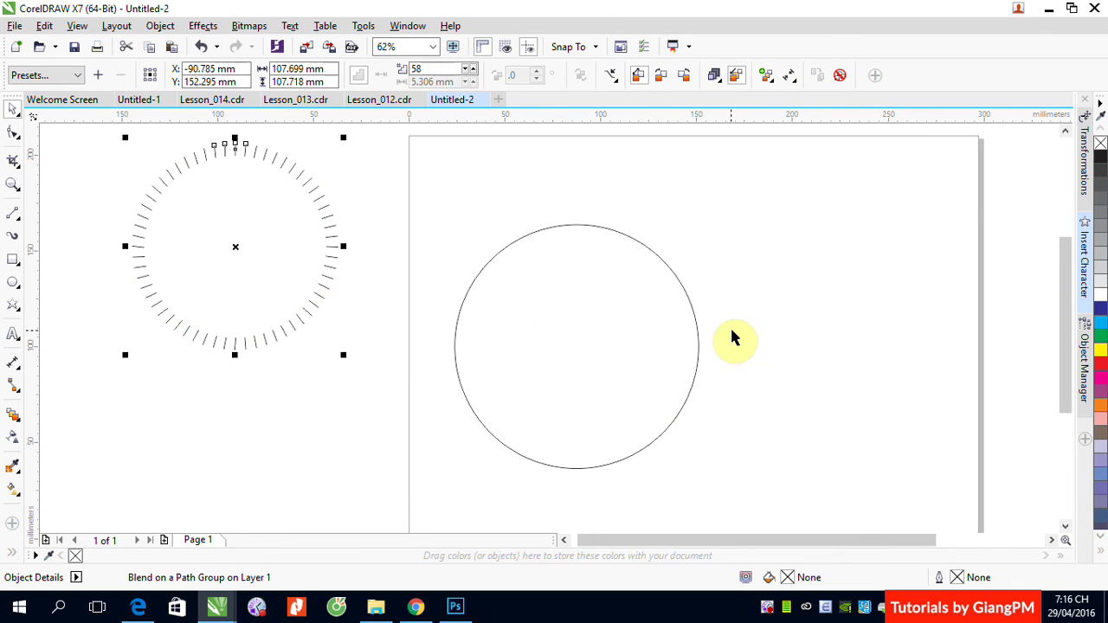
Make a concentric copy of the remaining circle, scaled down to about 101 mm across
click(672, 276)
drag(702, 219, 683, 243)
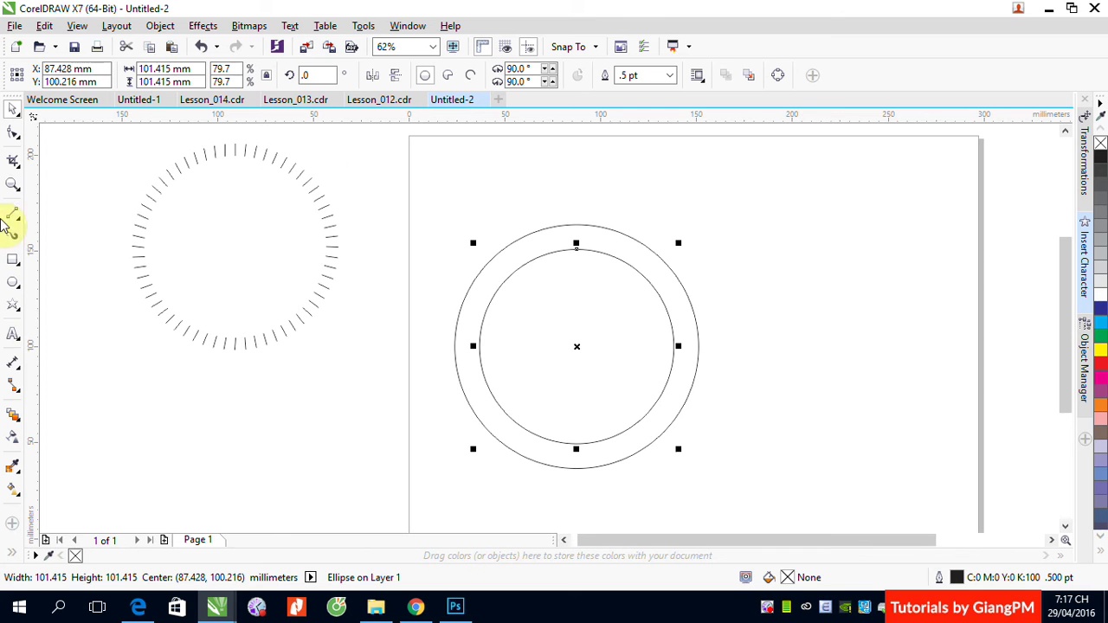
Add 24 pt Arial text along the inner circle, repeating the letter l as evenly spaced ticks all the way around
click(14, 337)
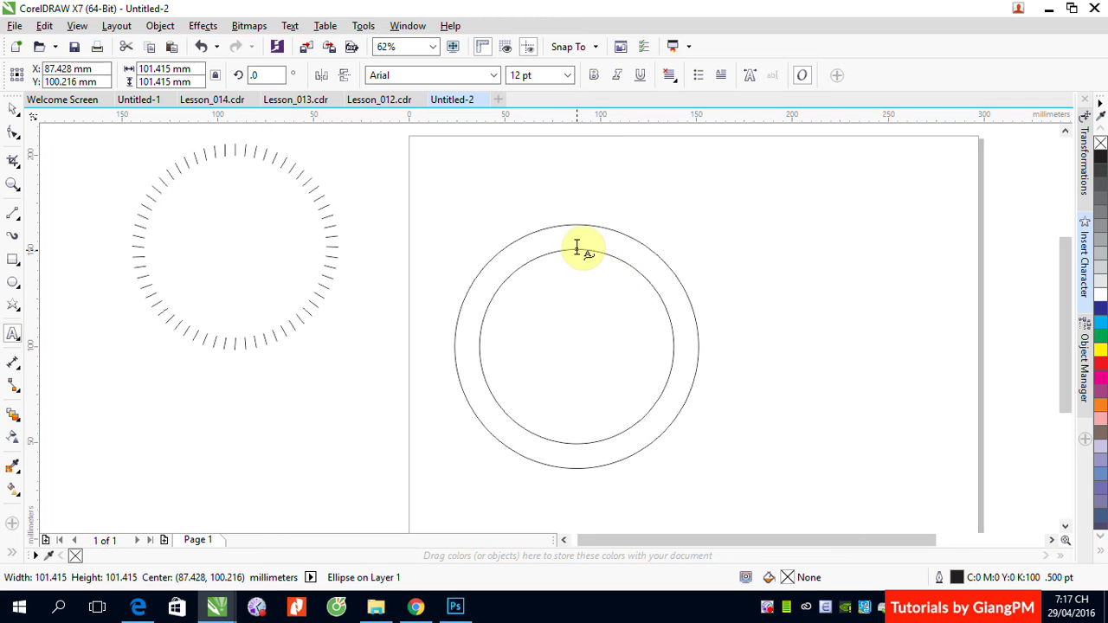
click(576, 247)
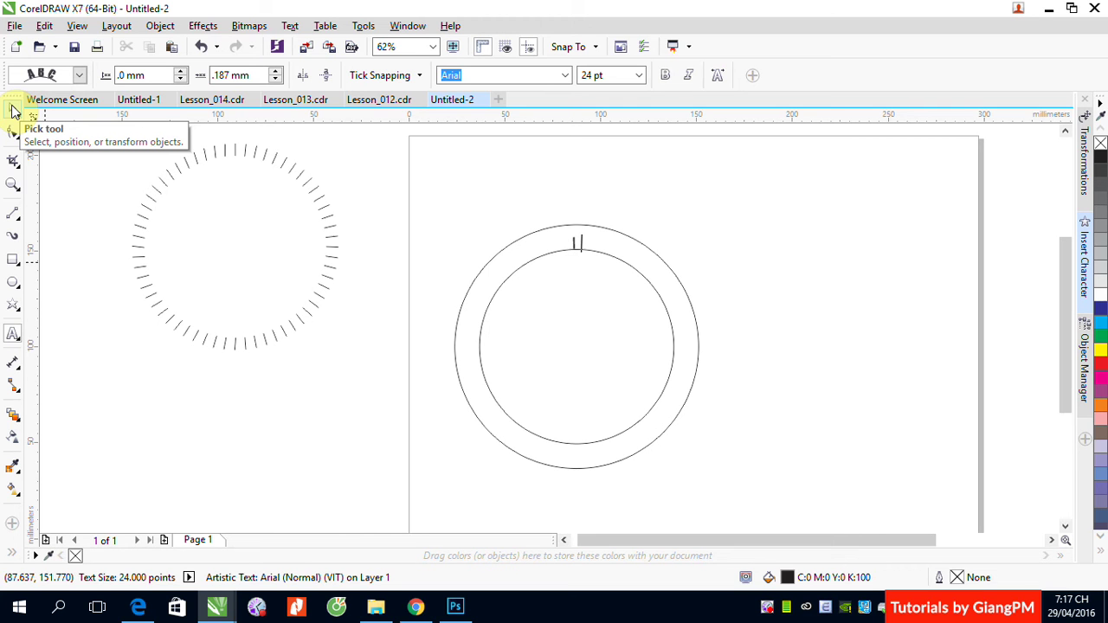
text(llllllllllllllllll)
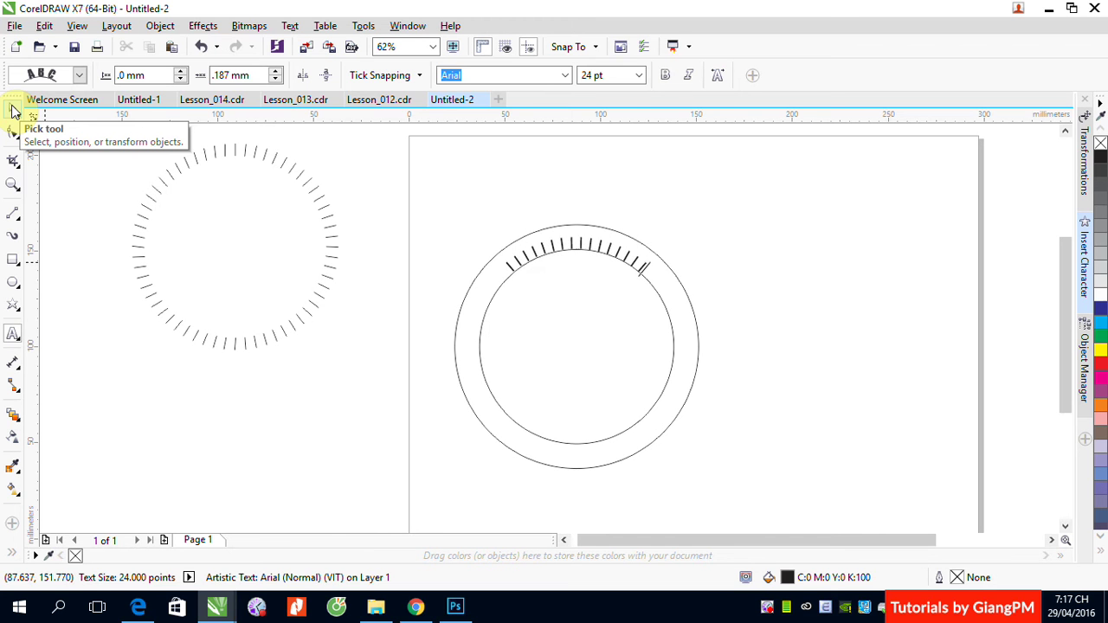
text(ll)
text(||||)
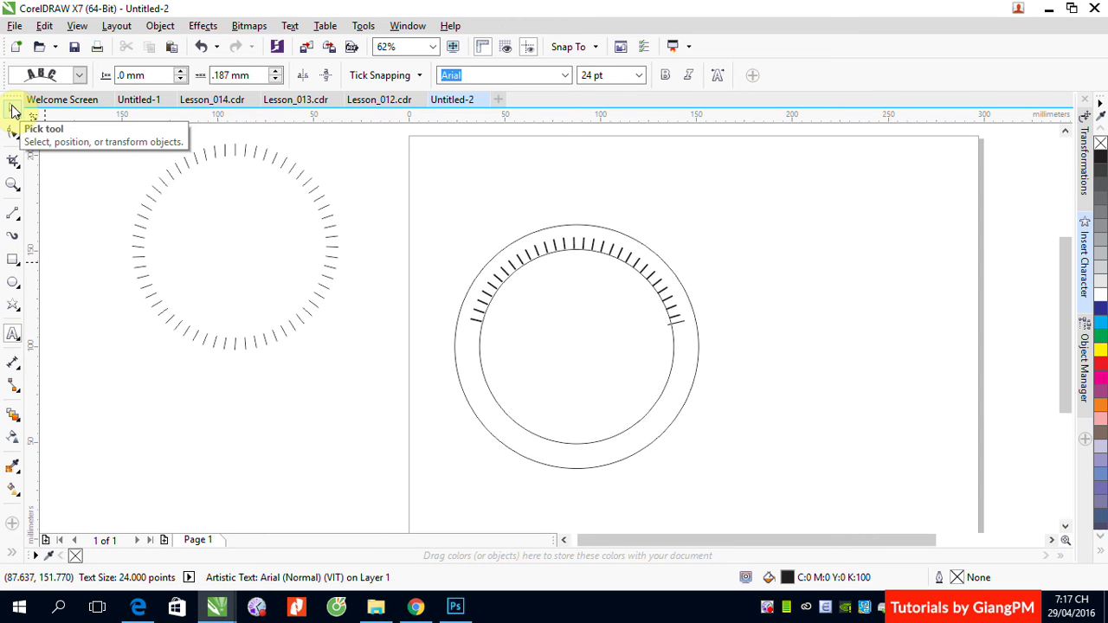
text(||||||)
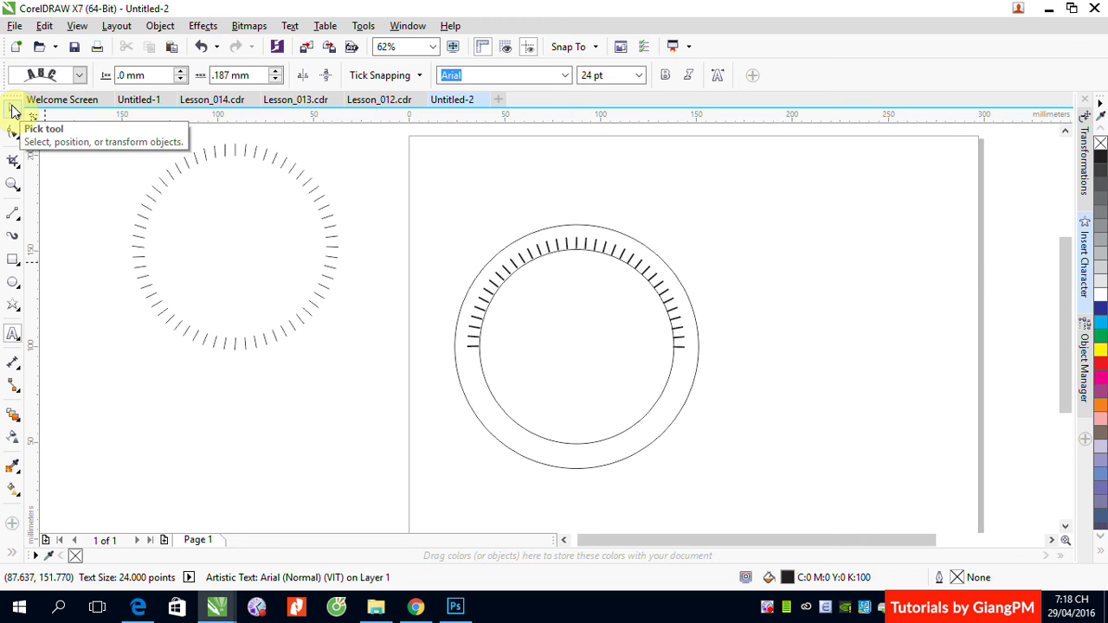
text(||||||)
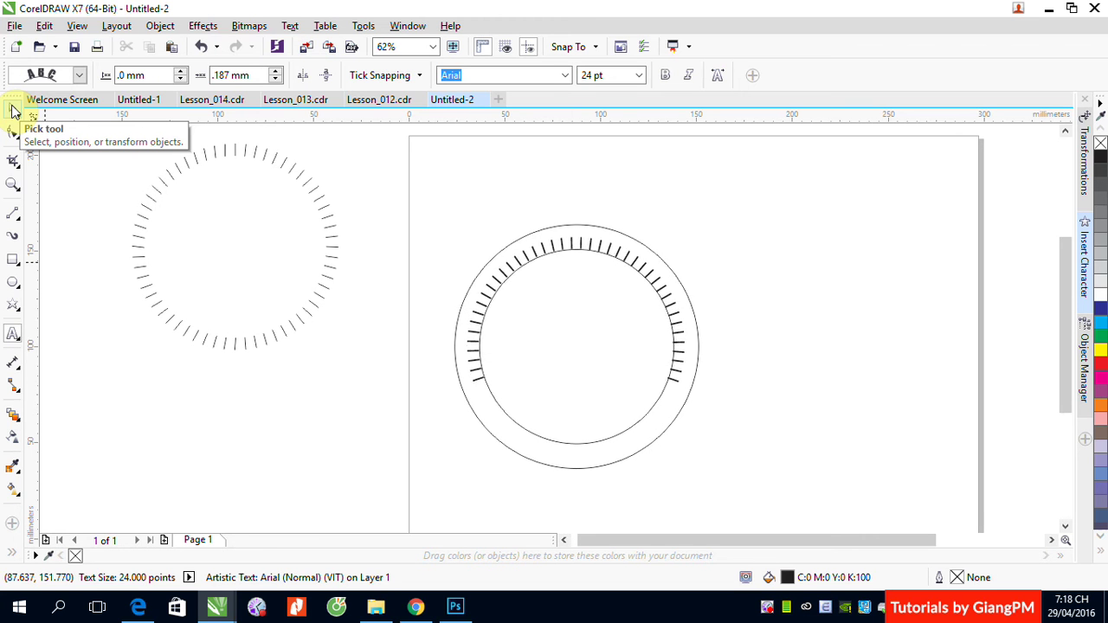
text(||||||||||||)
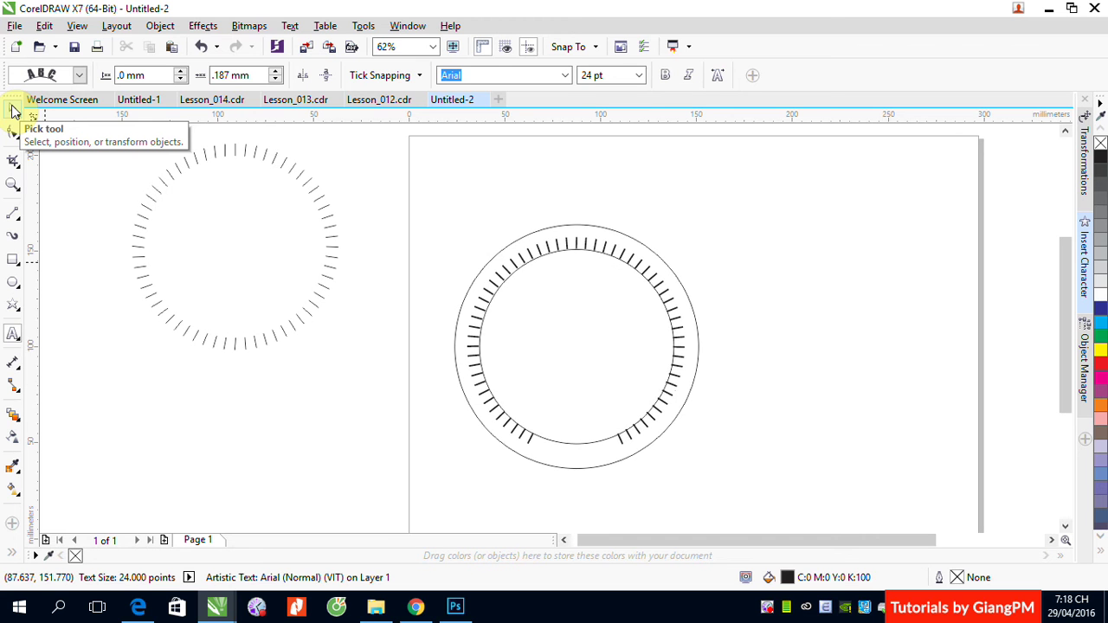
text(||||||)
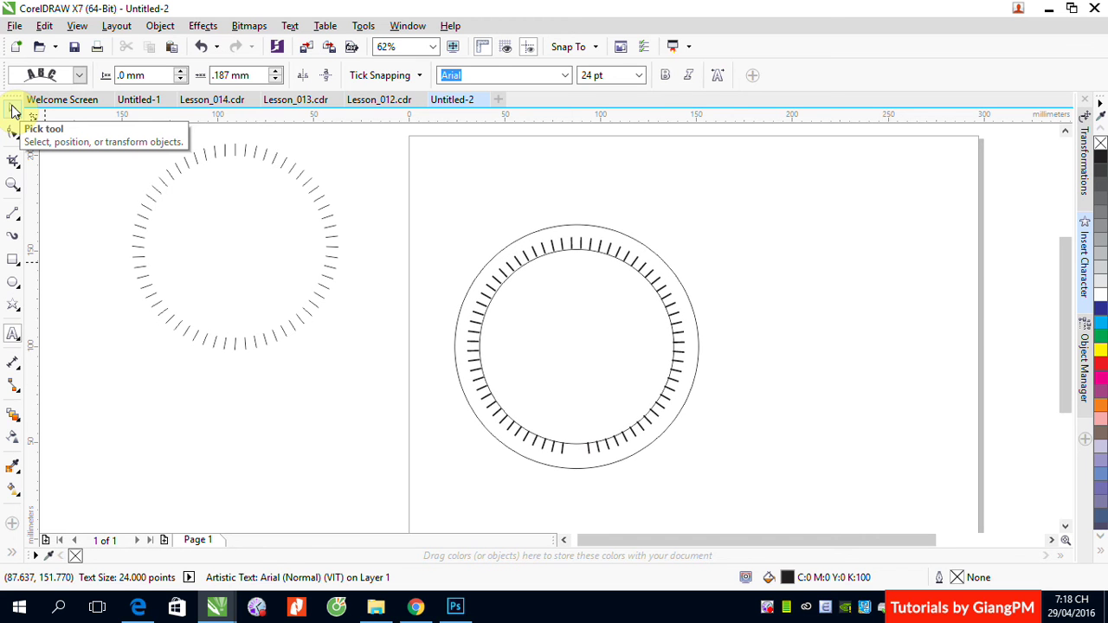
text(||)
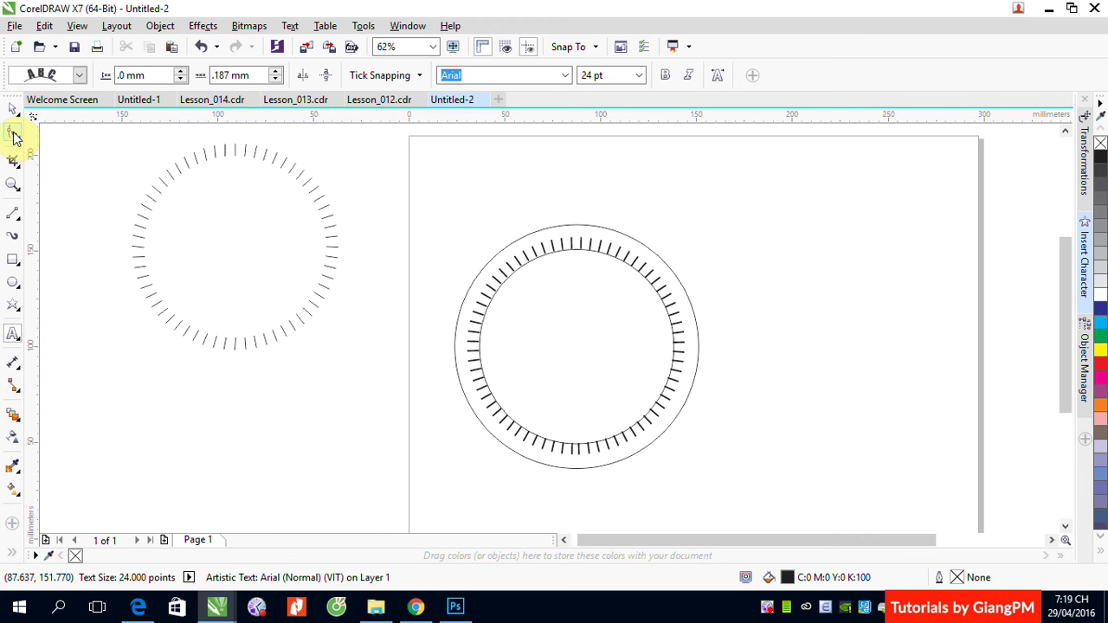
Examine the character nodes and spacing handles of the circular text with the Shape tool, and deselect the text
click(13, 131)
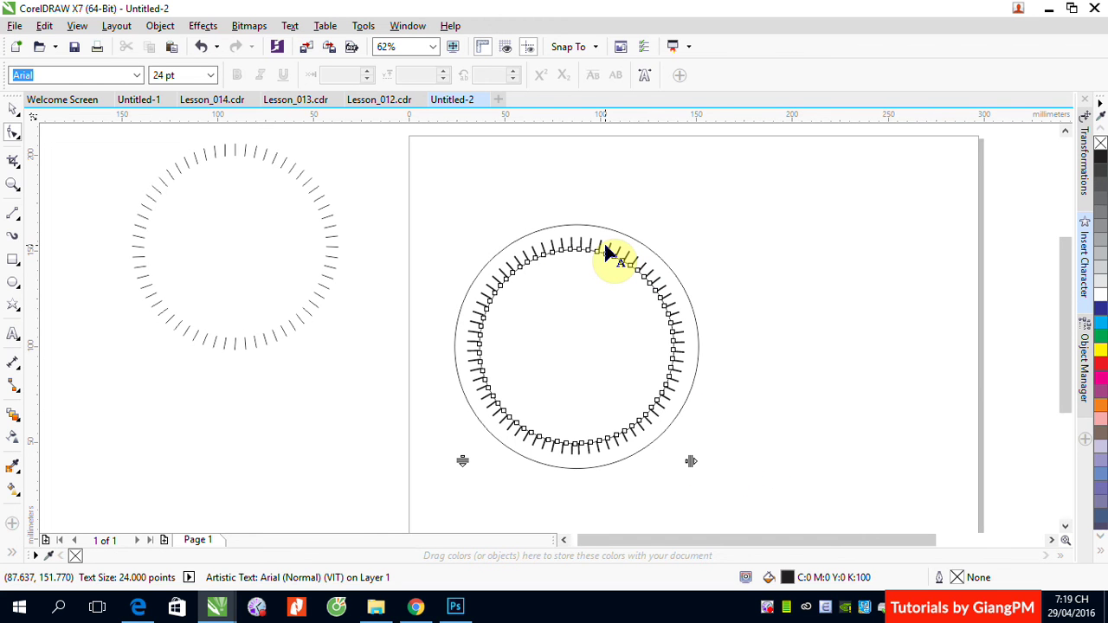
click(12, 108)
click(791, 258)
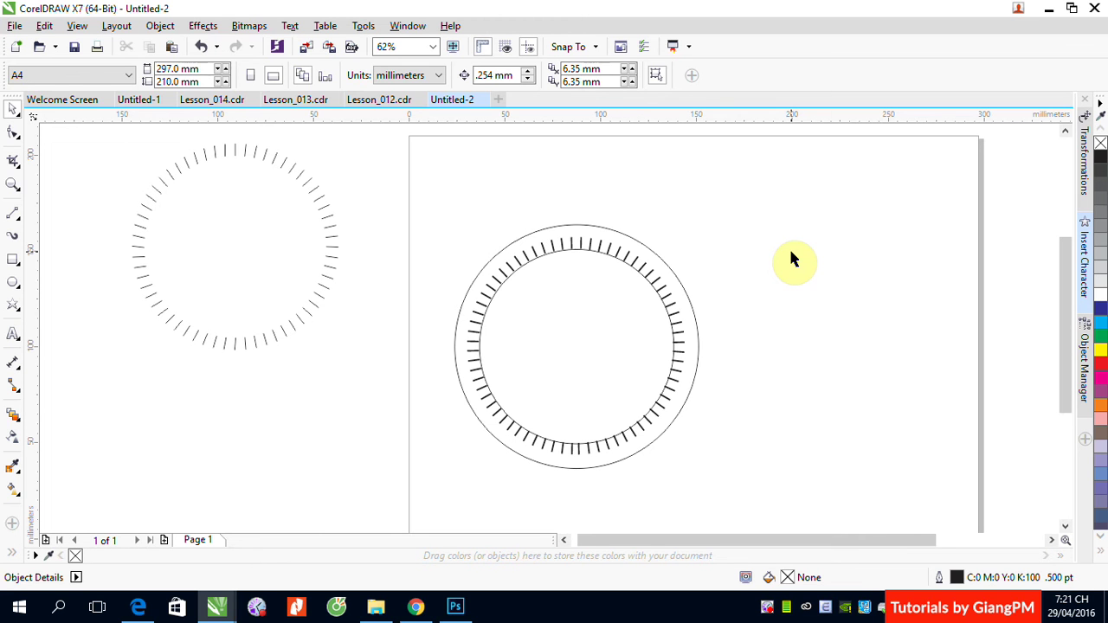
click(11, 109)
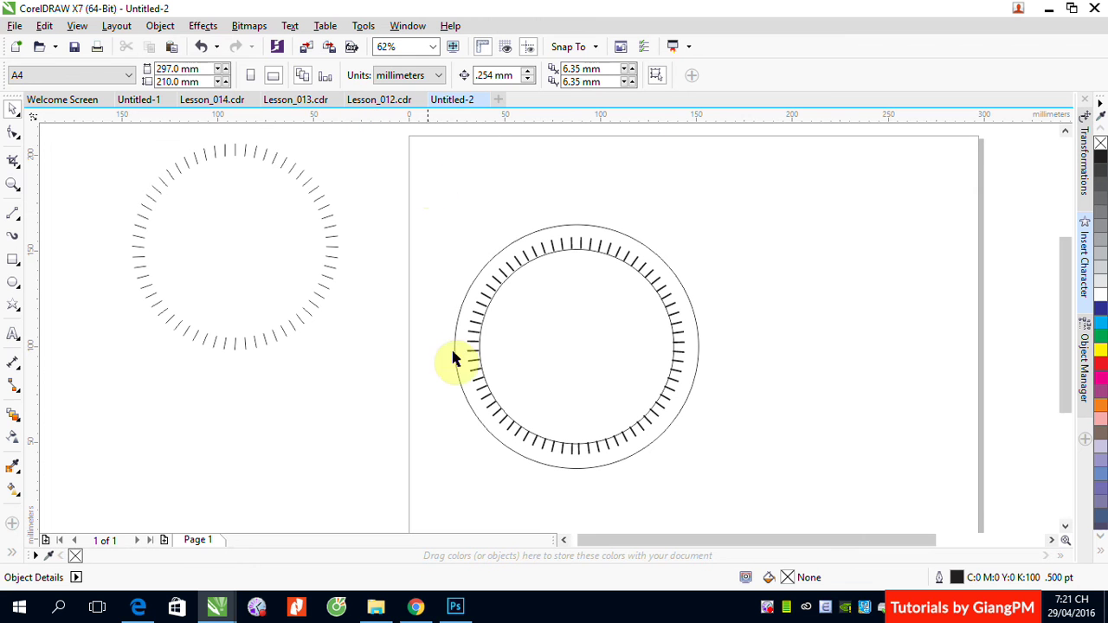
Switch to Facebook in Chrome, open the GMEN 1602 group and start a new post in its discussion
click(415, 607)
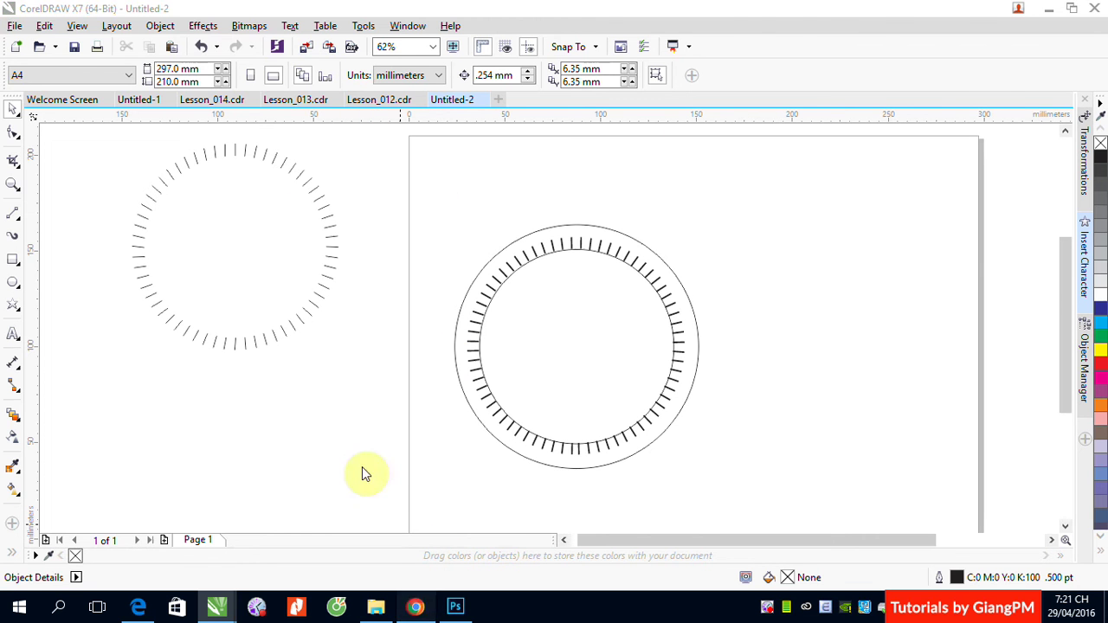
click(217, 10)
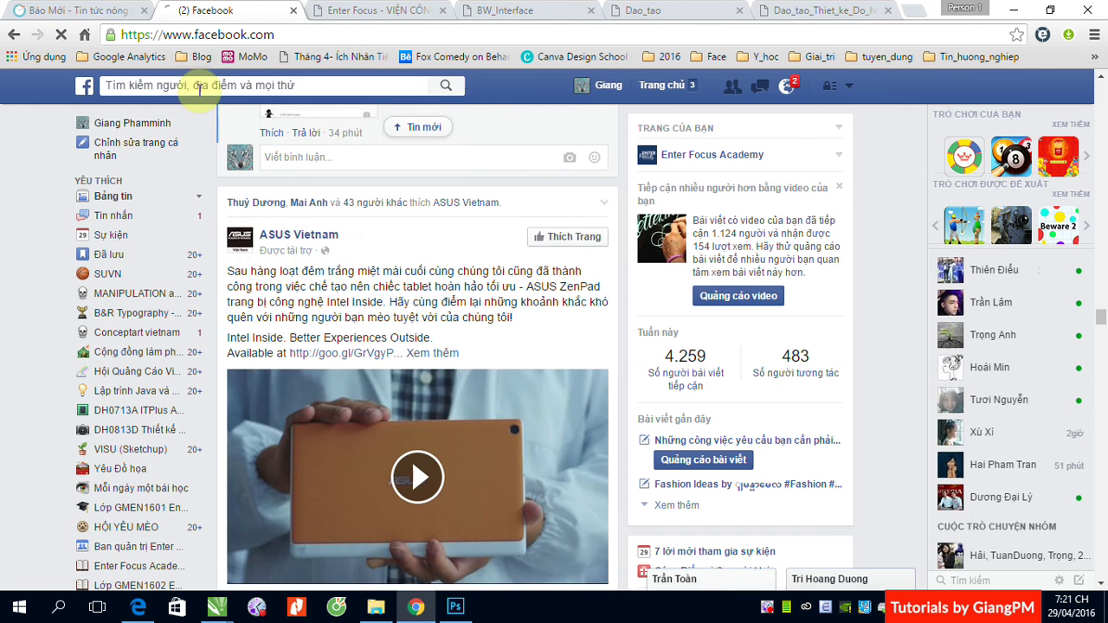
click(191, 86)
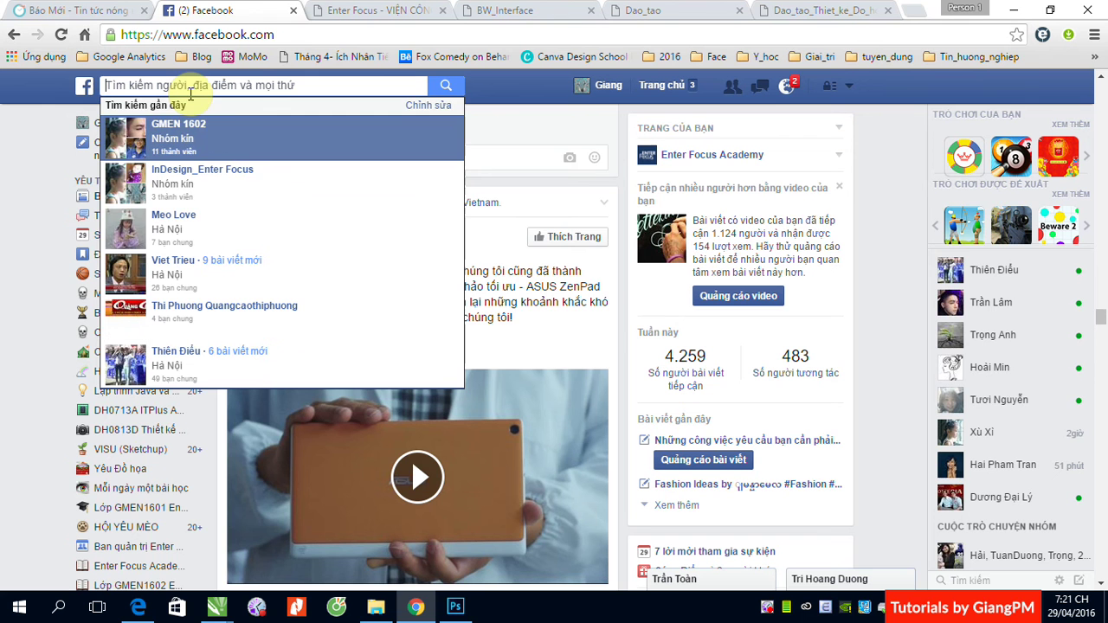
click(188, 126)
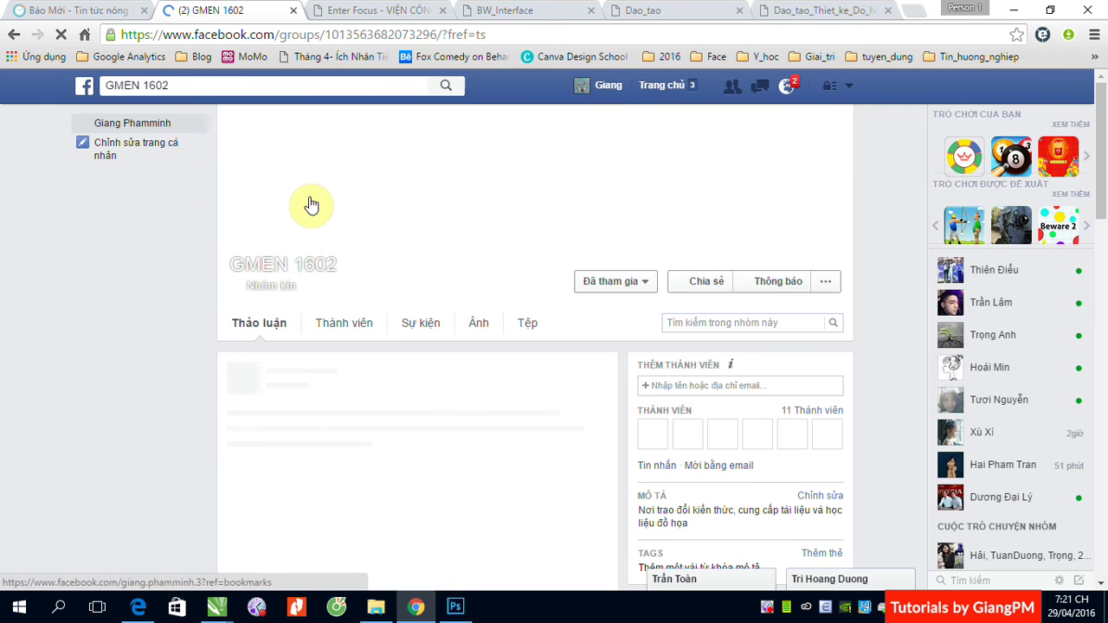
scroll(364, 363, down, 1)
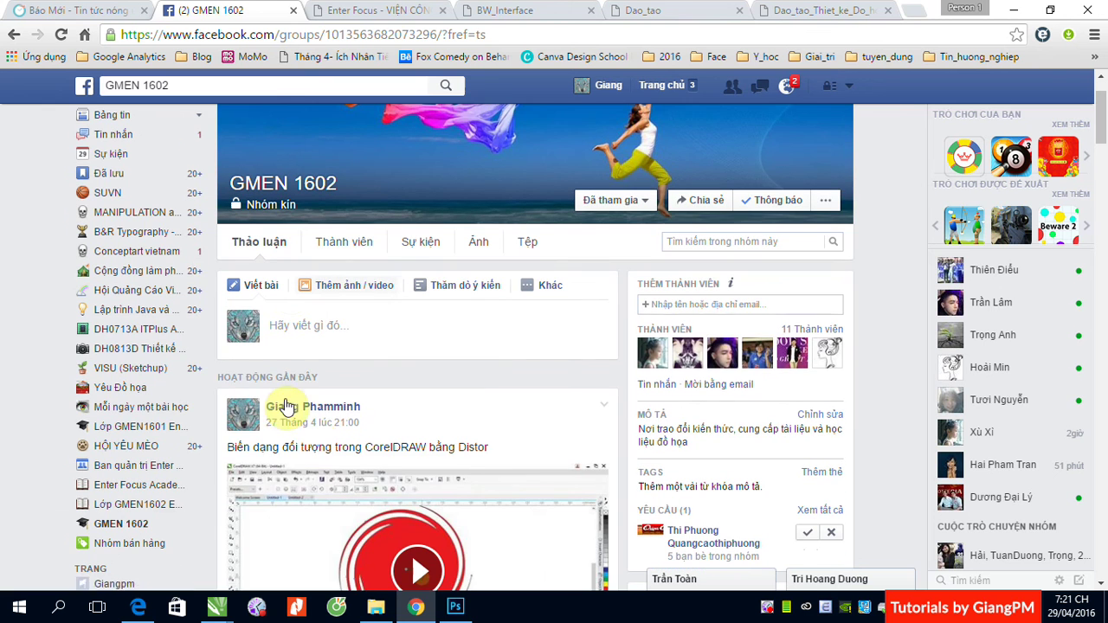
click(286, 325)
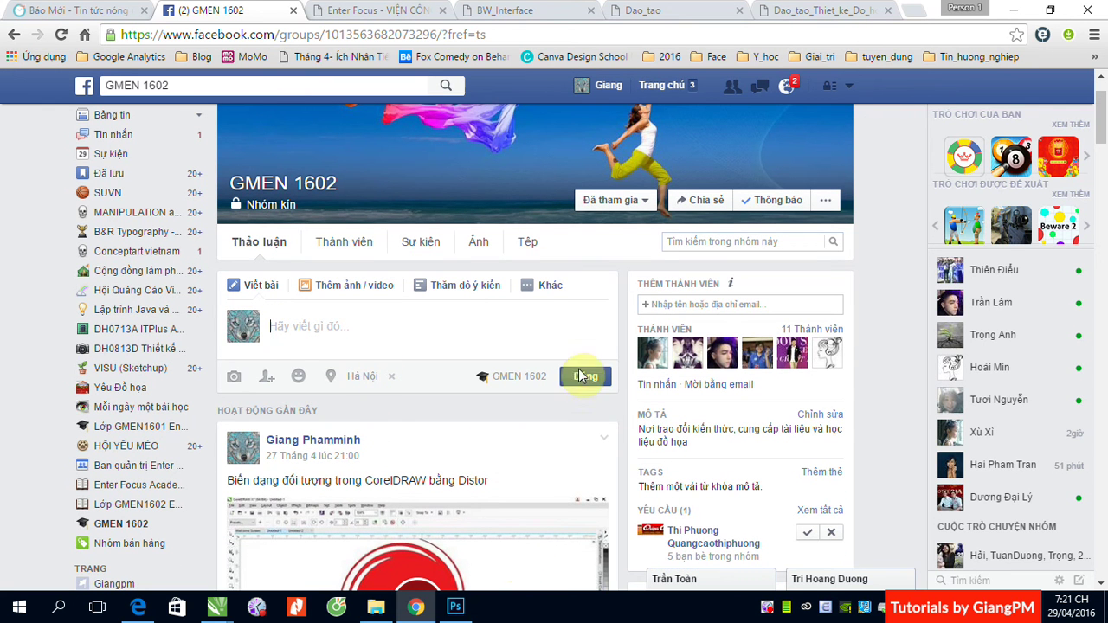
Start a file upload for the group post and browse to 003_PR > 003_ITPlus > Resource > Corel on the Data (E:) drive
click(551, 287)
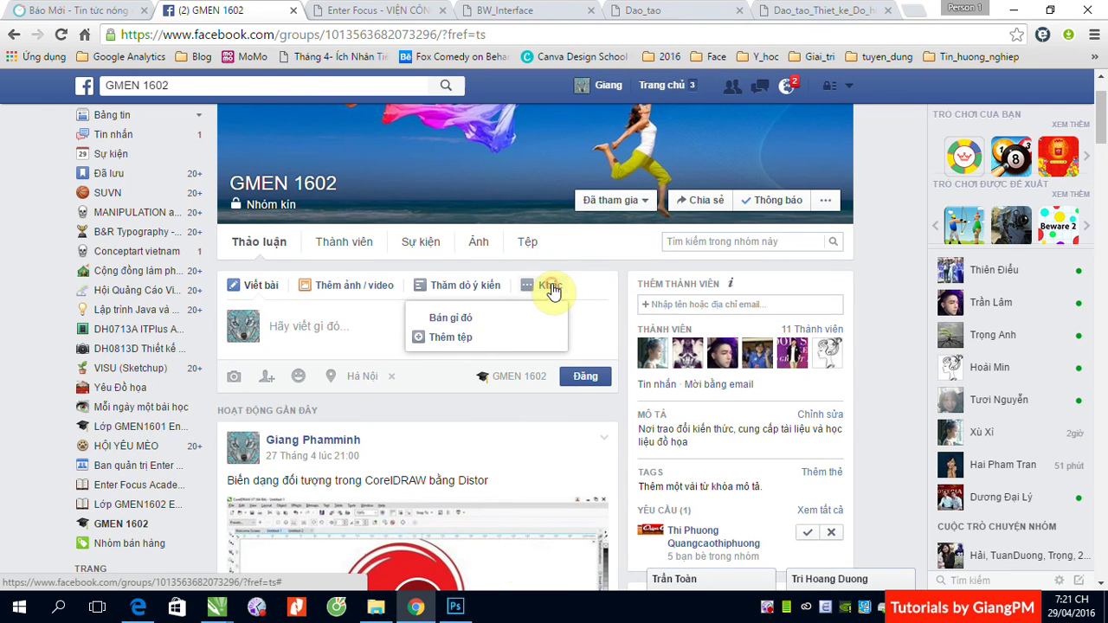
click(454, 339)
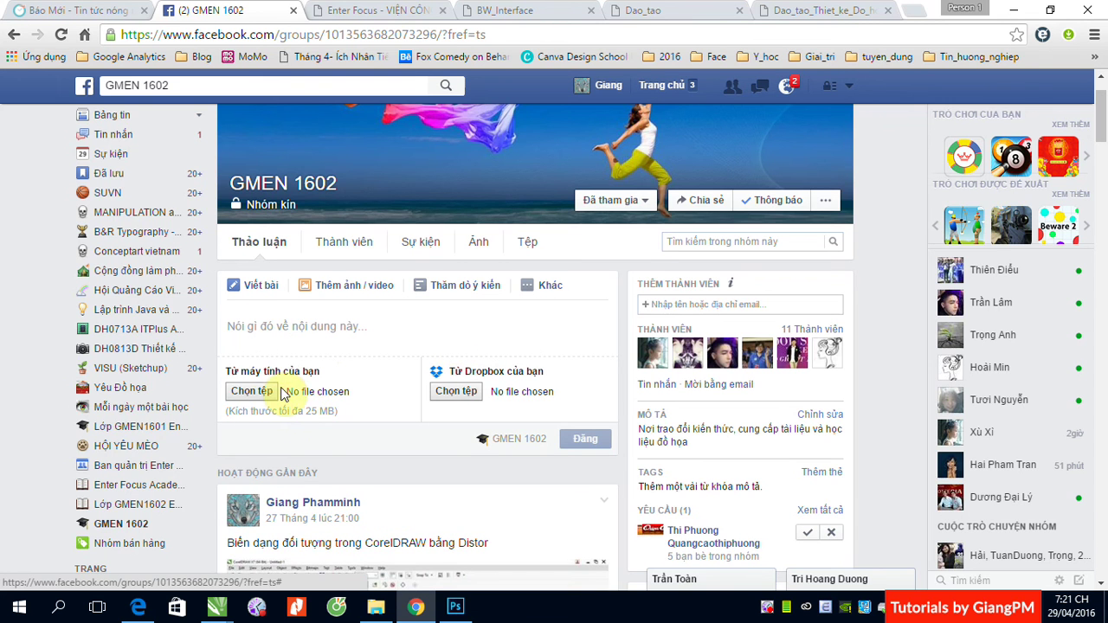
click(252, 389)
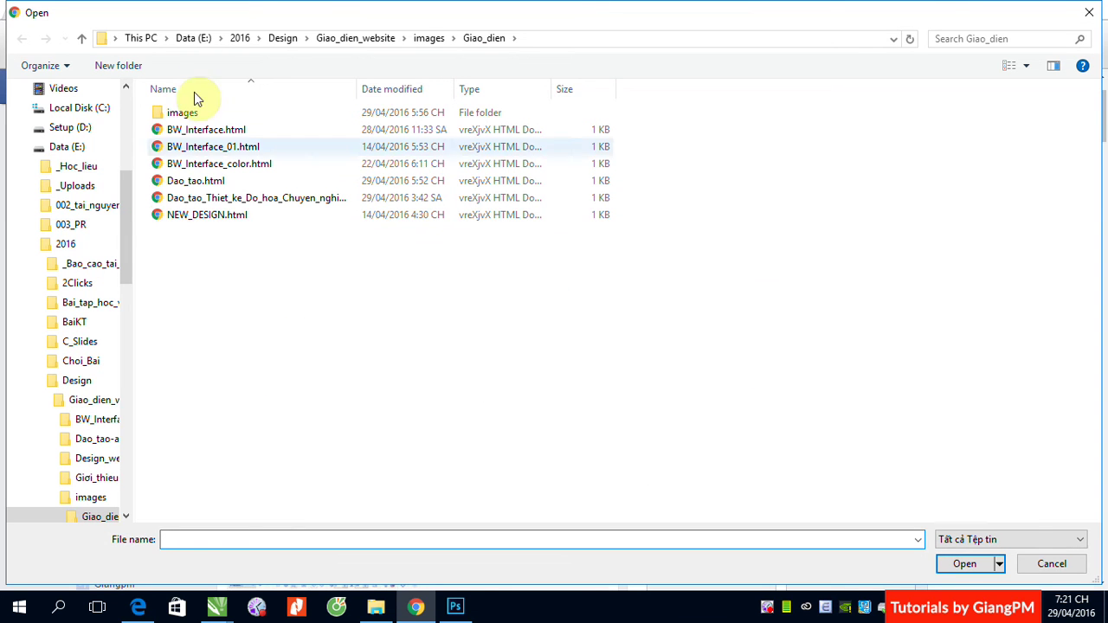
click(193, 39)
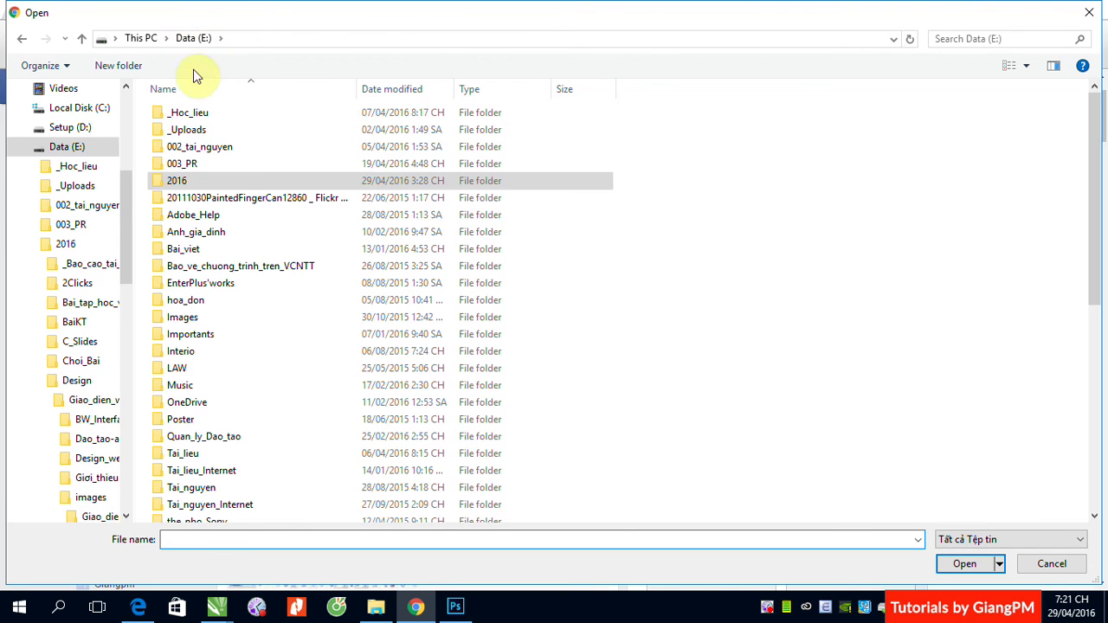
double_click(189, 163)
double_click(198, 129)
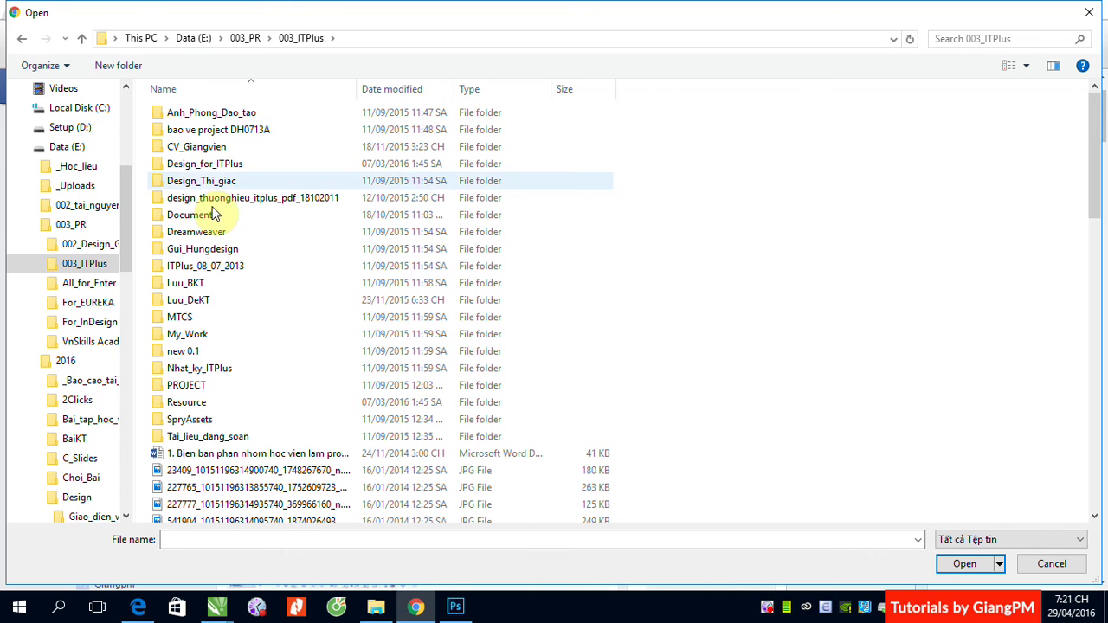
double_click(186, 402)
double_click(656, 130)
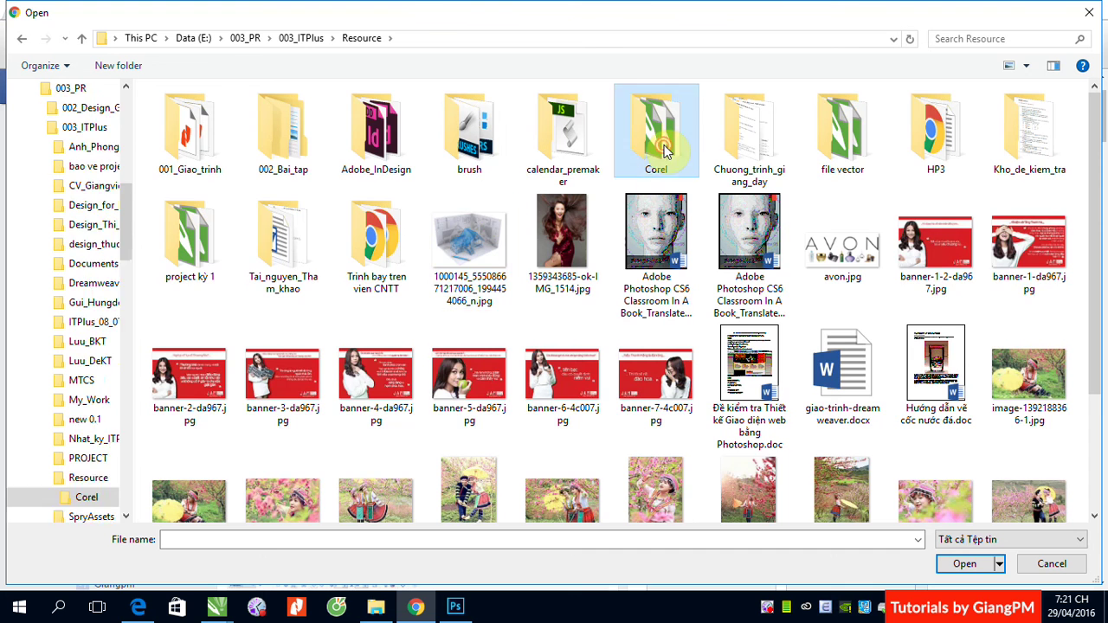
Attach Lesson_012.cdr from the BT CORELDRAW folder to the post
double_click(359, 143)
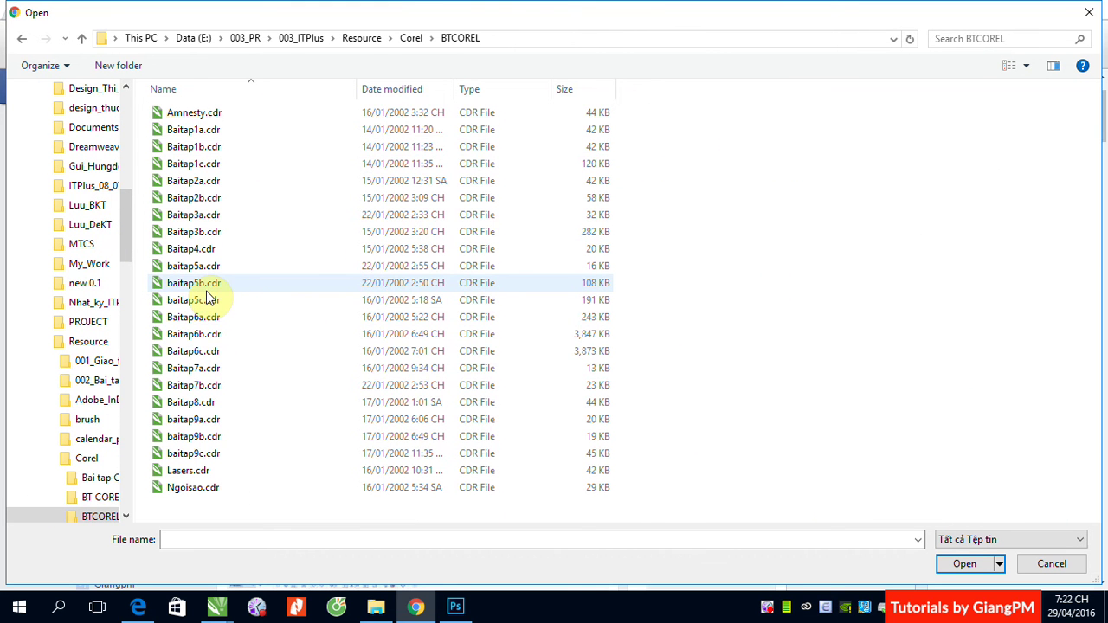
key(BackSpace)
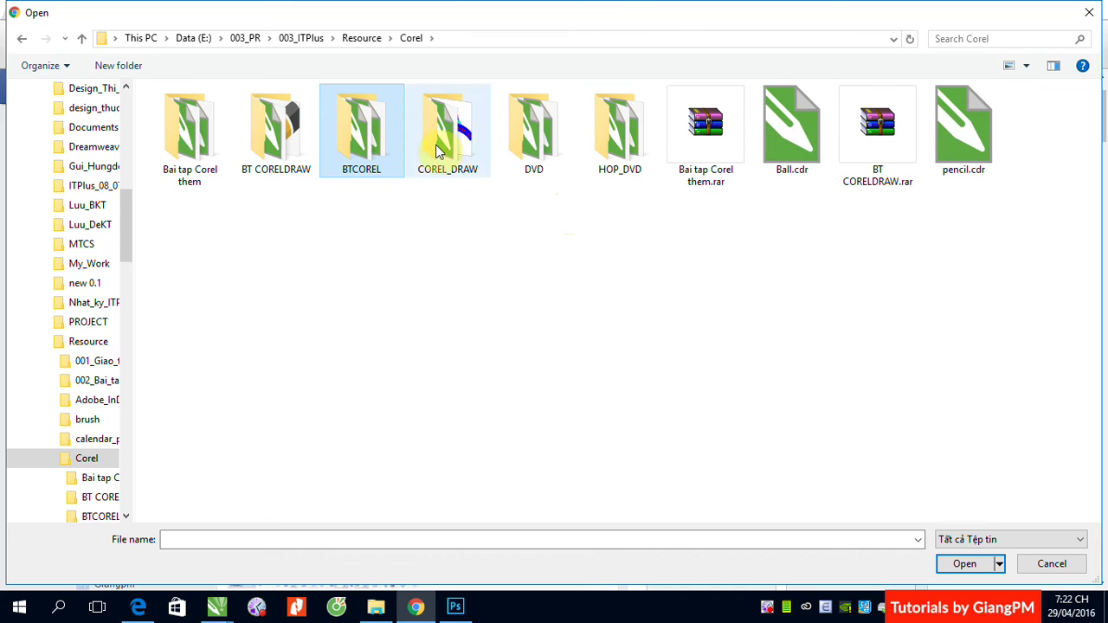
double_click(286, 145)
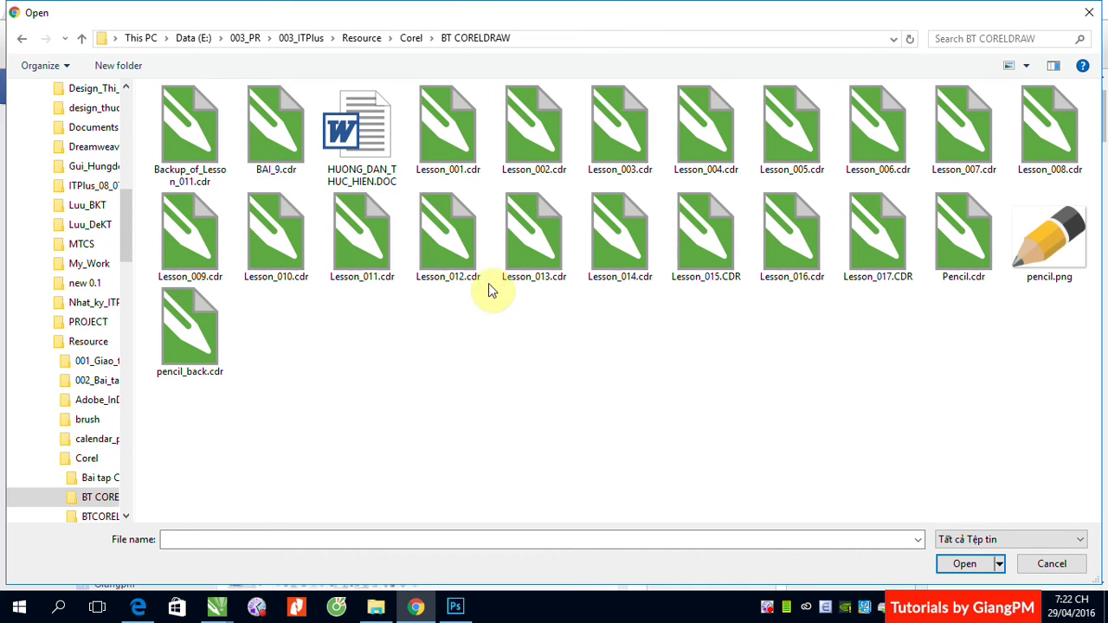
click(452, 240)
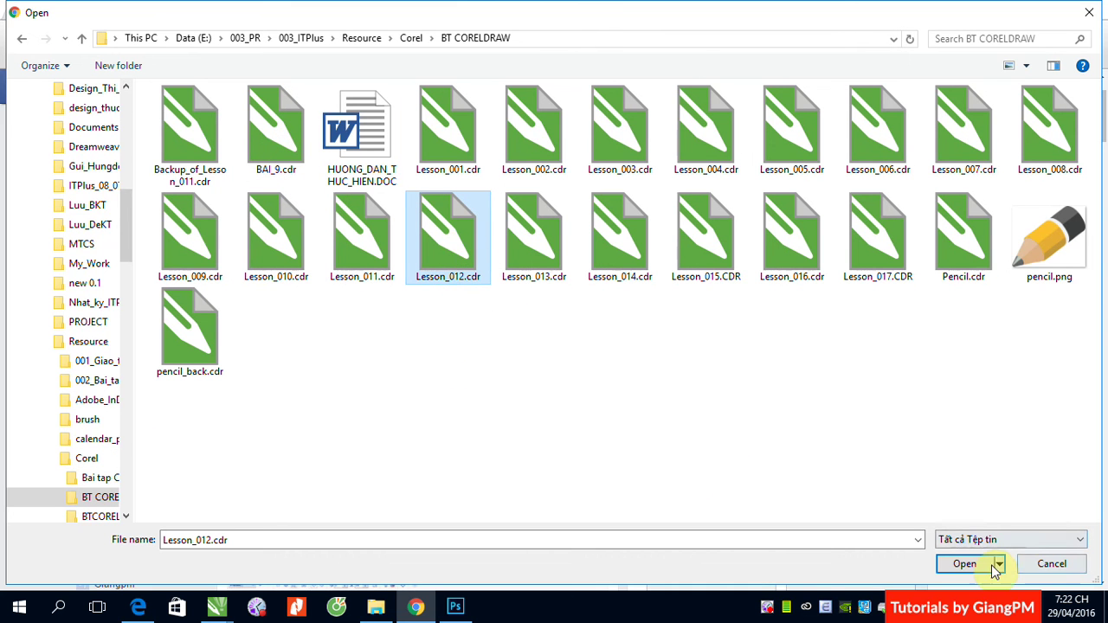
click(964, 564)
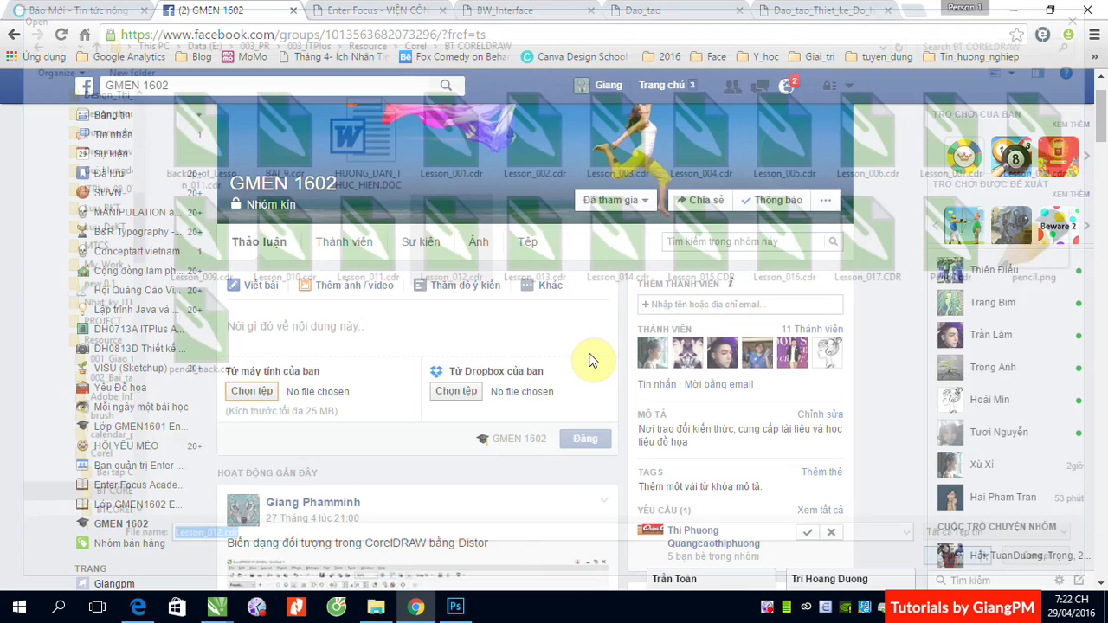
Caption the Lesson_012.cdr upload "BT quả táo" with Vietnamese accents and publish it to the group
click(302, 326)
text(b)
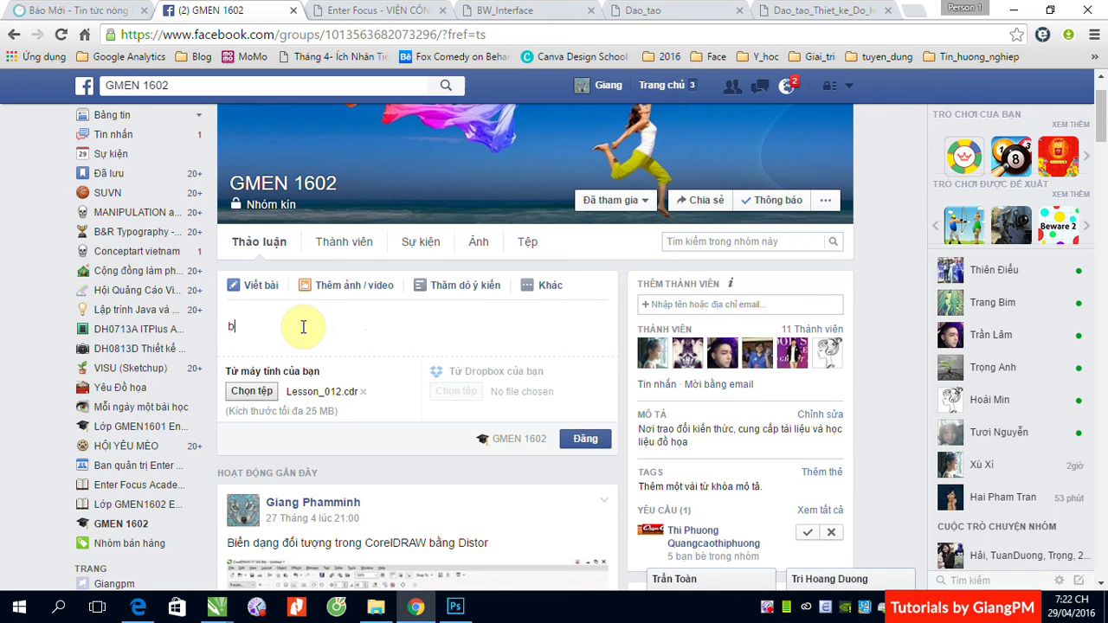
key(BackSpace)
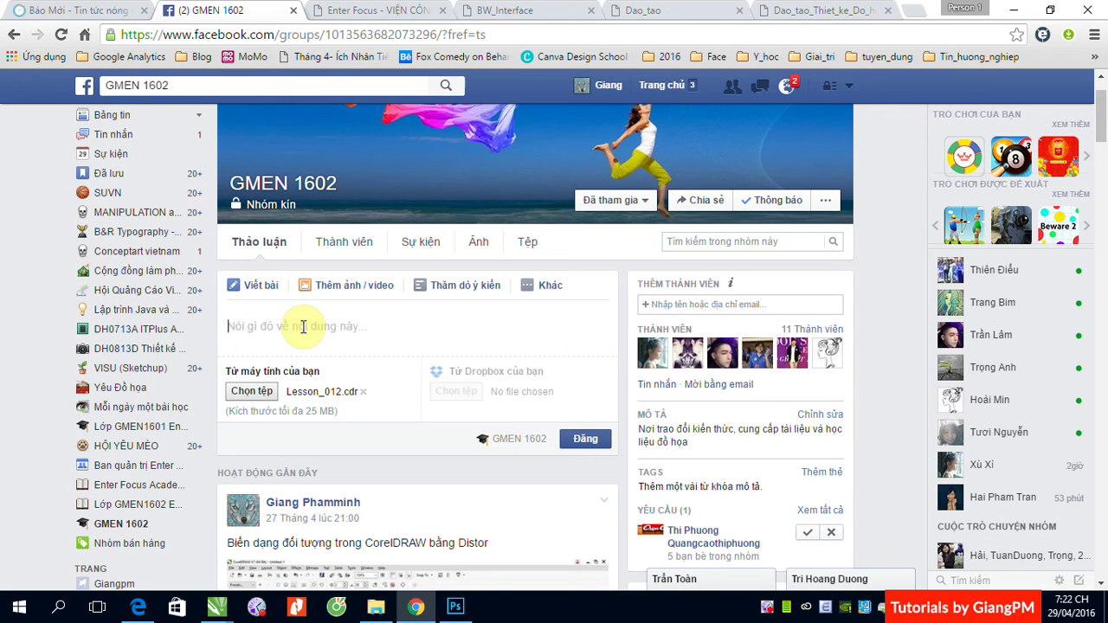
text(BT quar)
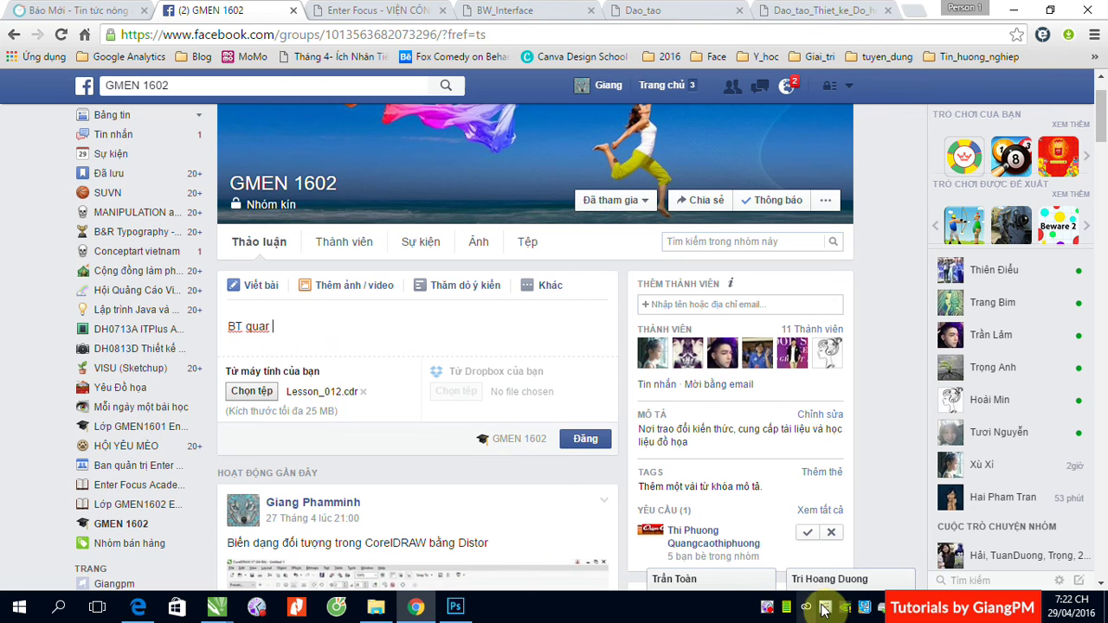
click(275, 327)
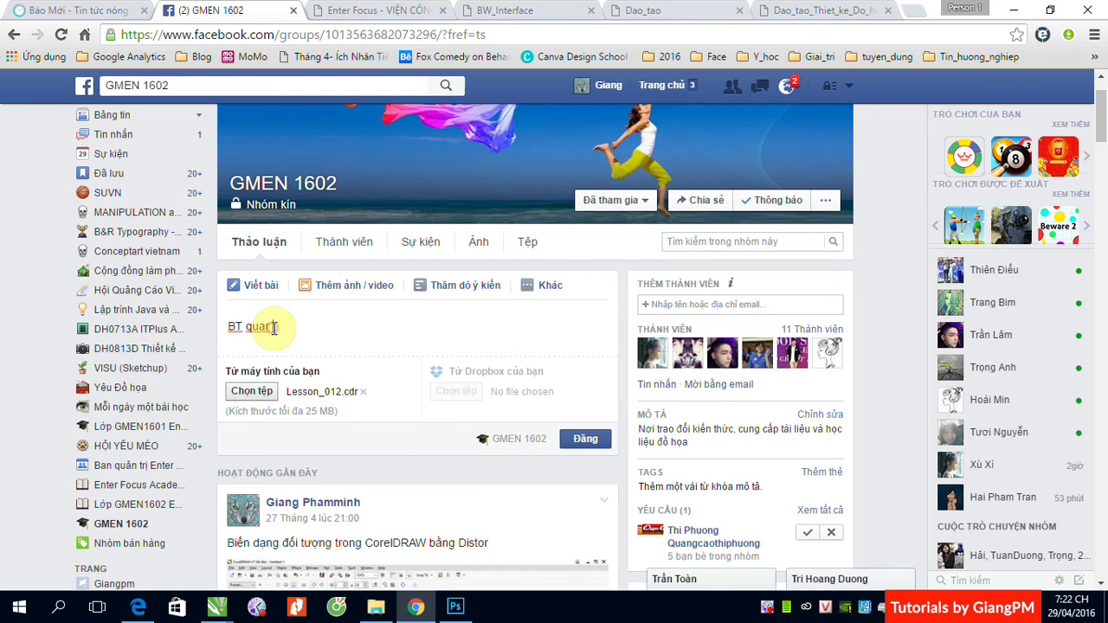
key(BackSpace)
text(r)
key(BackSpace)
key(BackSpace)
key(BackSpace)
key(BackSpace)
key(BackSpace)
key(BackSpace)
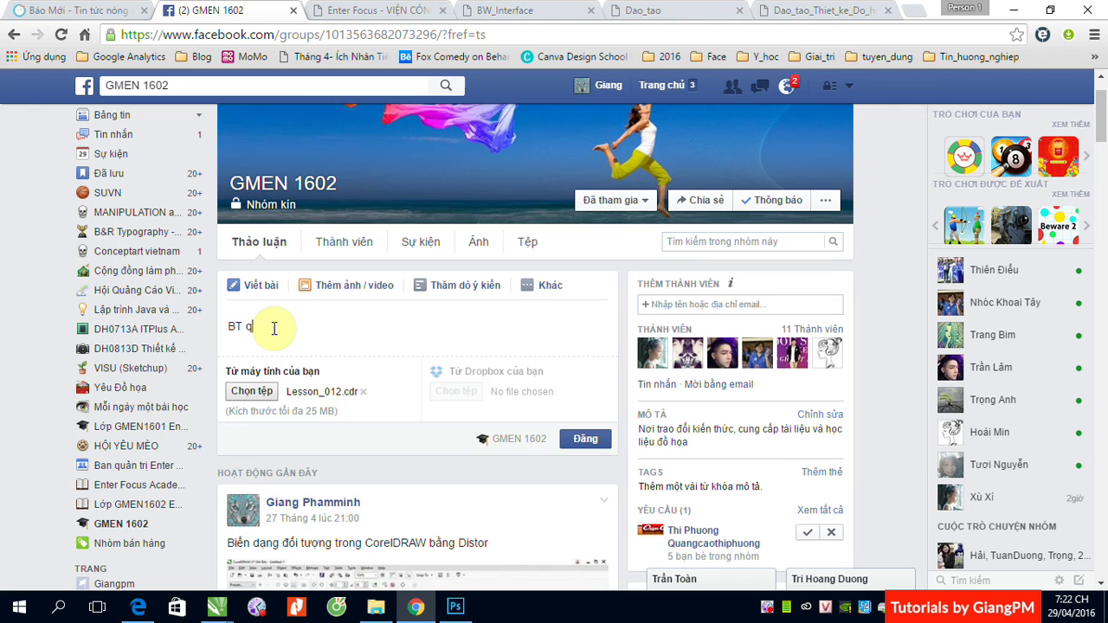
text(quả táo)
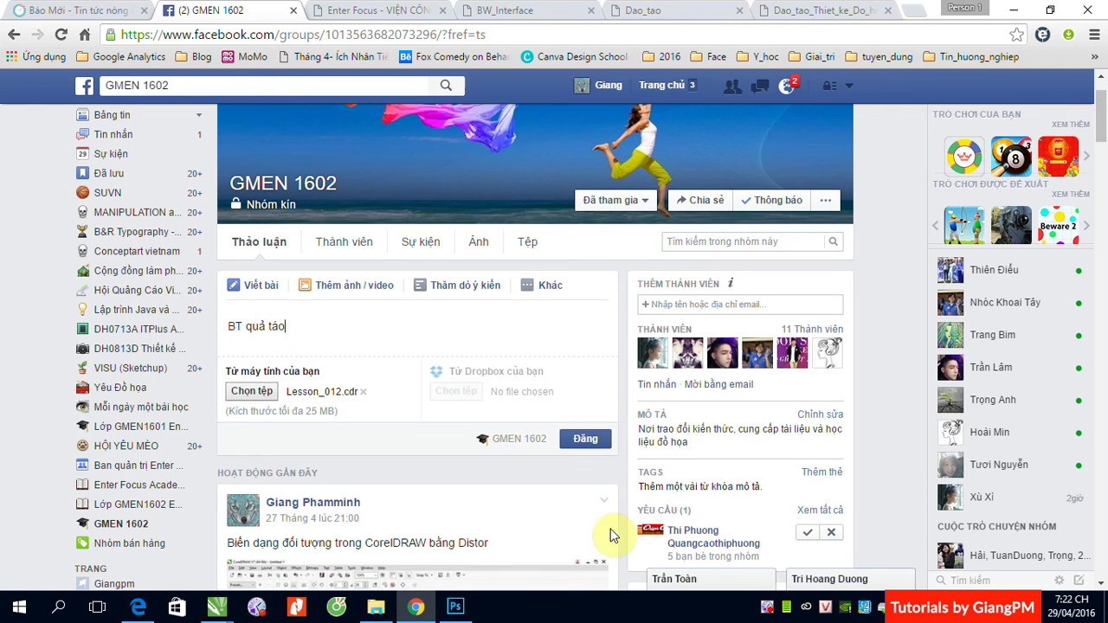
click(592, 442)
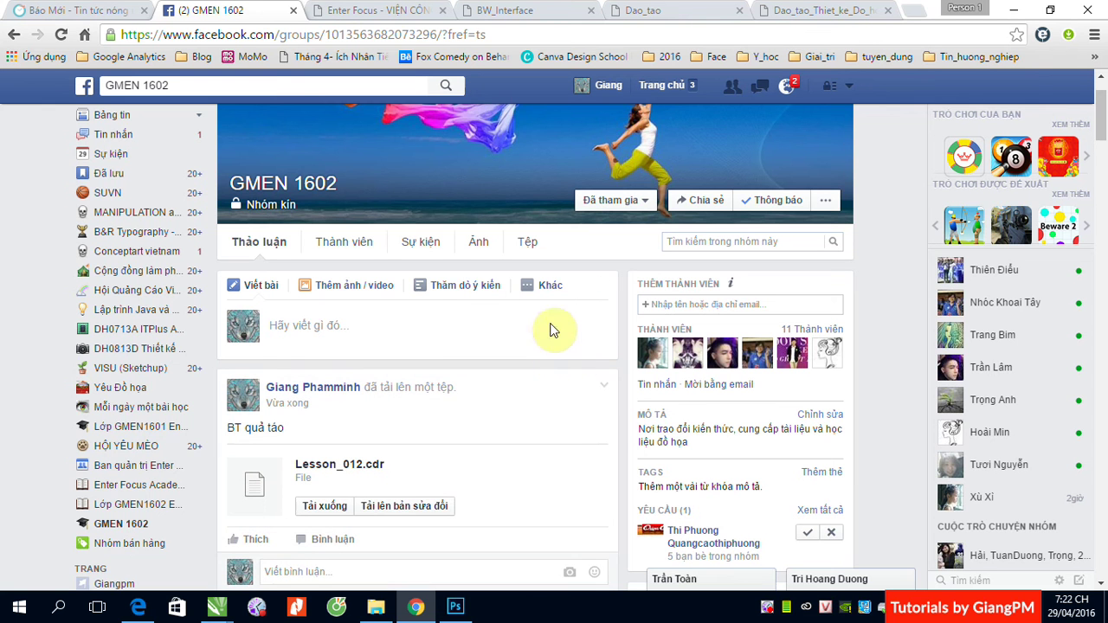
Upload Lesson_013.cdr from the BT CORELDRAW folder in a new group post captioned "BT cái xắc" and publish it
click(310, 326)
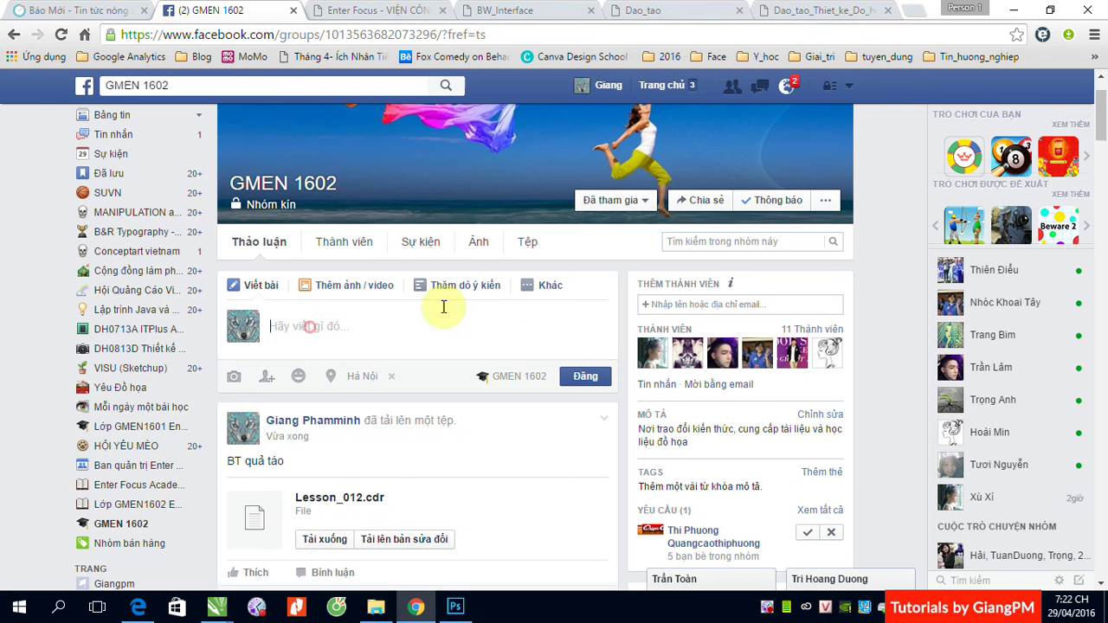
click(549, 285)
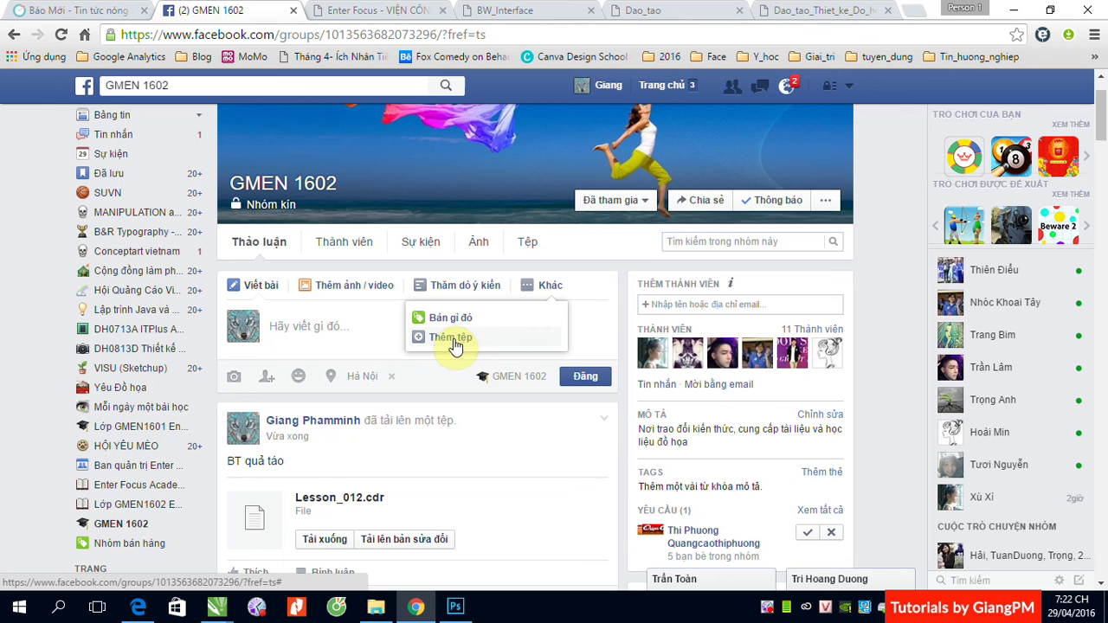
click(452, 338)
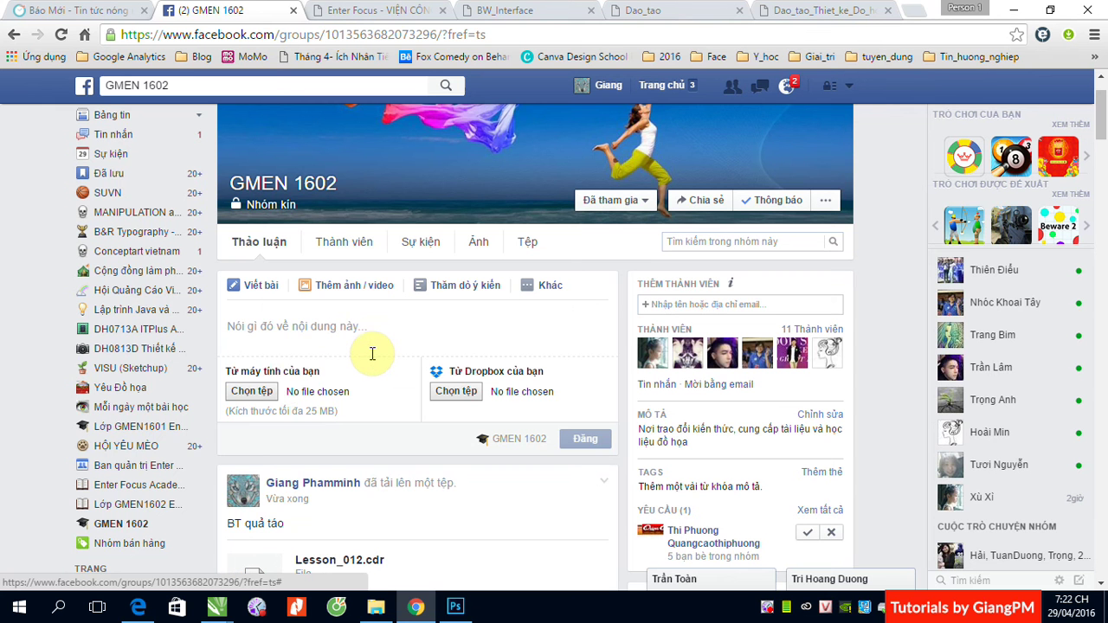
click(259, 394)
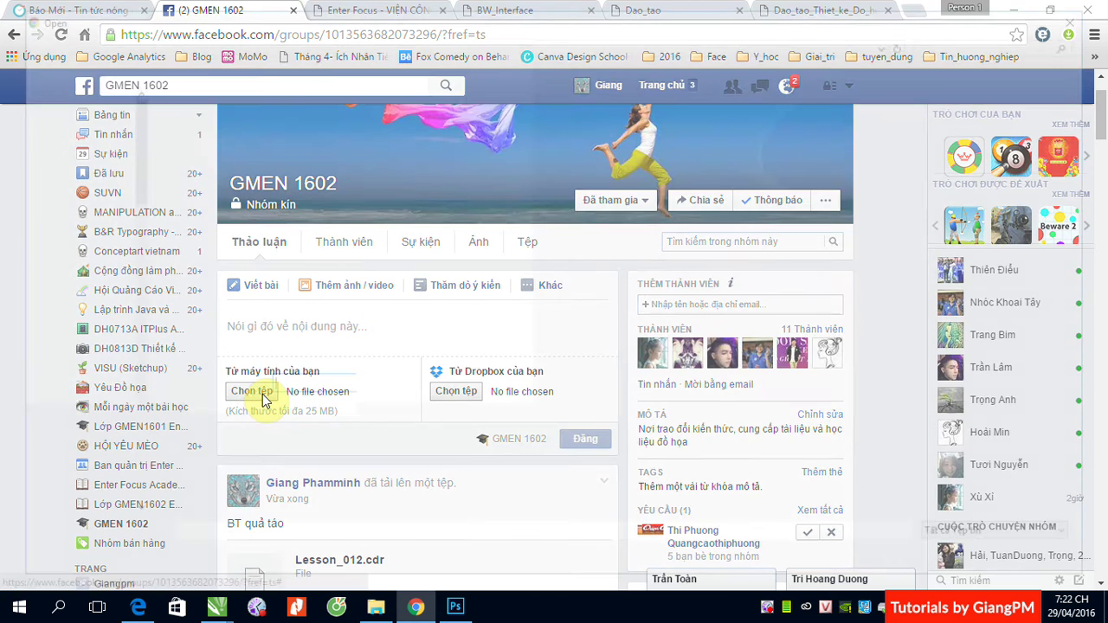
click(512, 270)
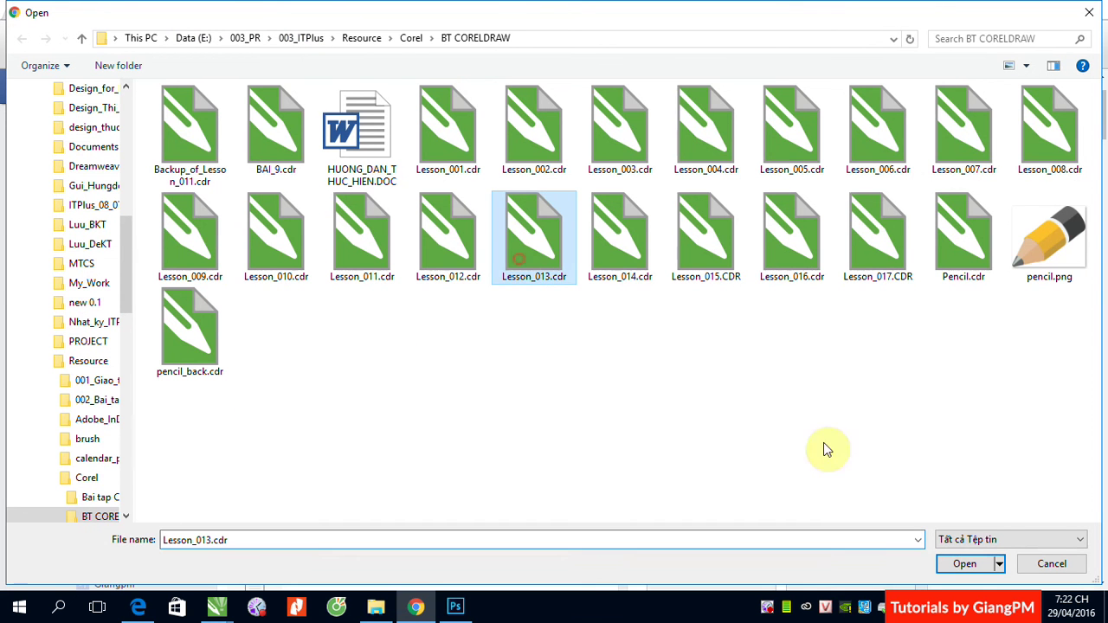
click(978, 564)
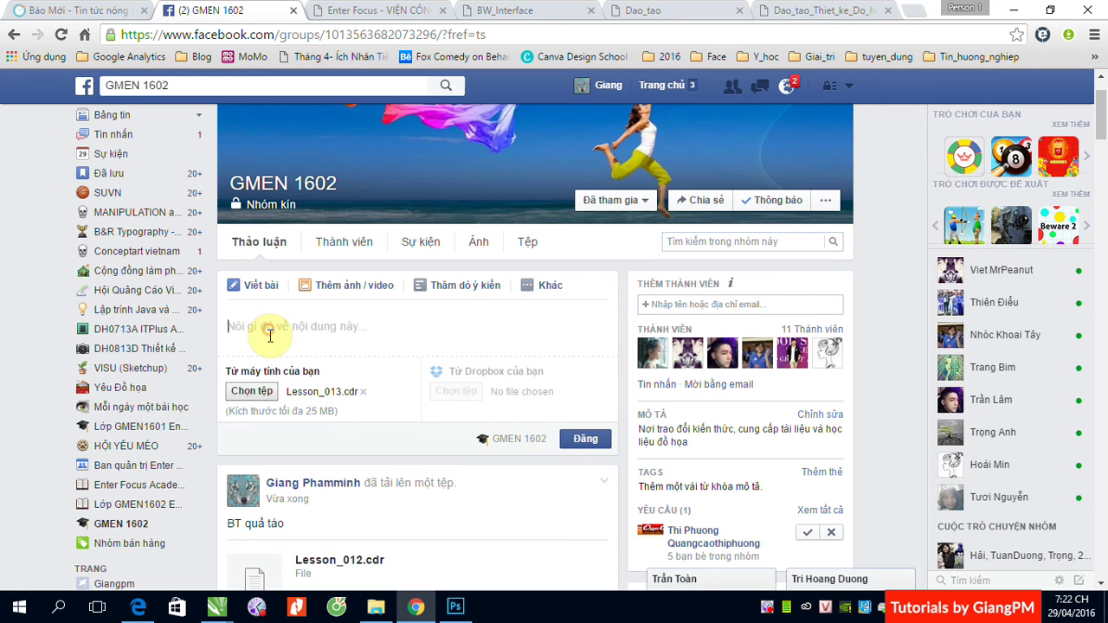
text(BT cái xắcai)
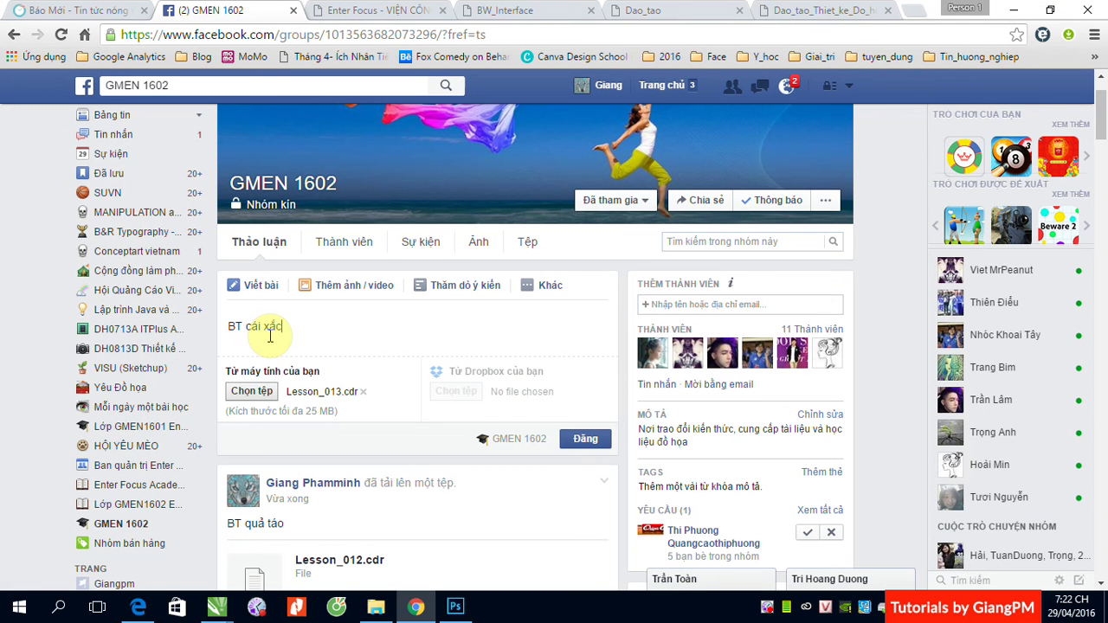
click(588, 443)
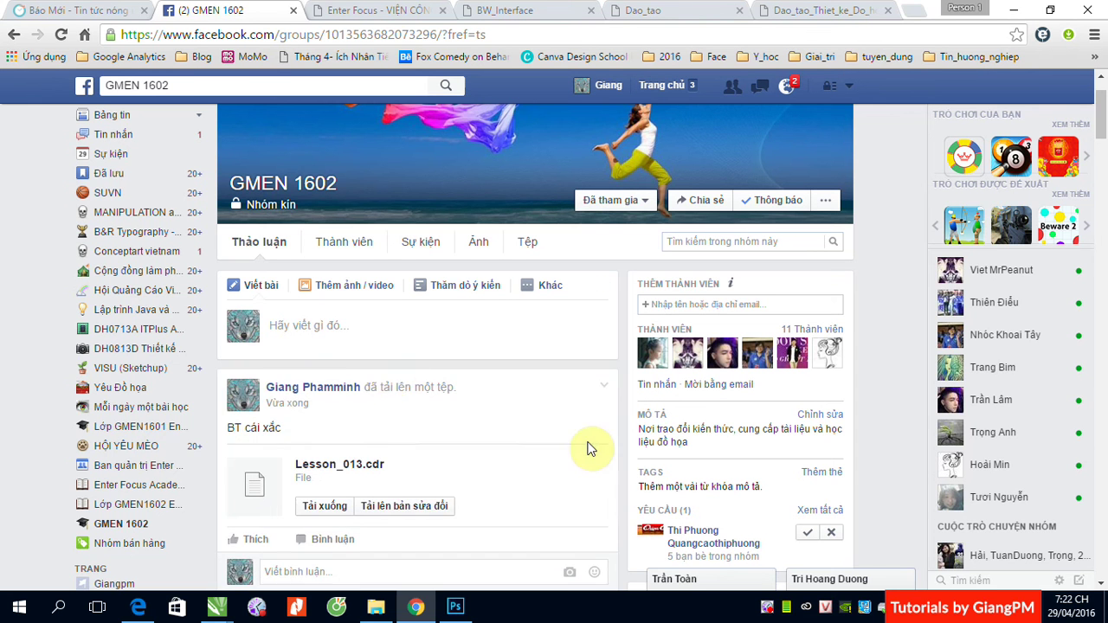
Start another file post in the group and attach Lesson_014.cdr from the BT CORELDRAW folder
click(299, 326)
click(548, 288)
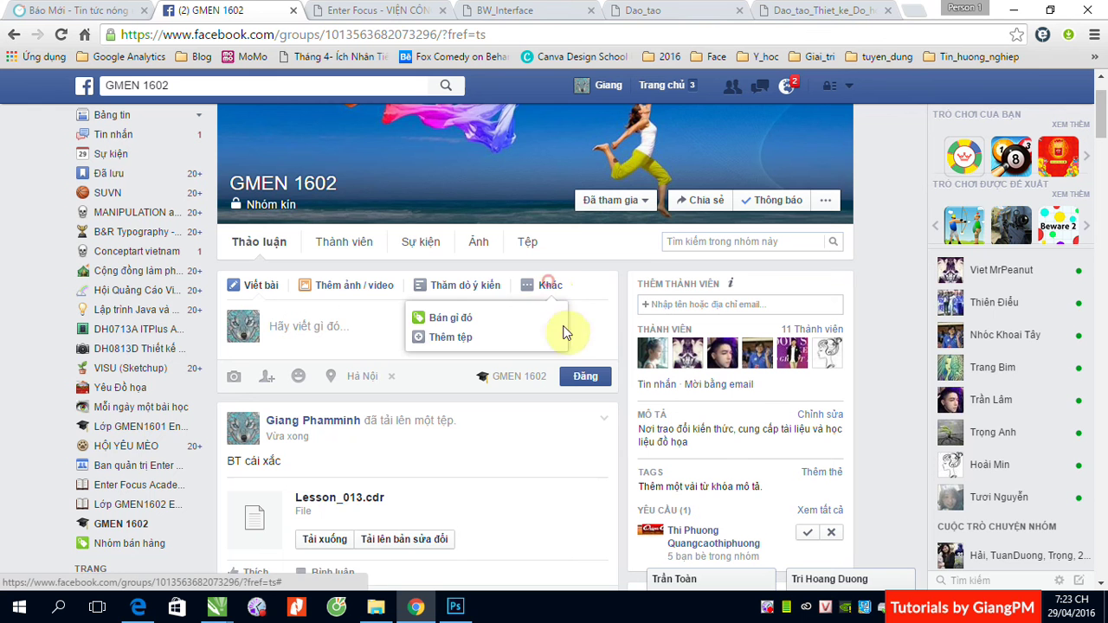
click(448, 340)
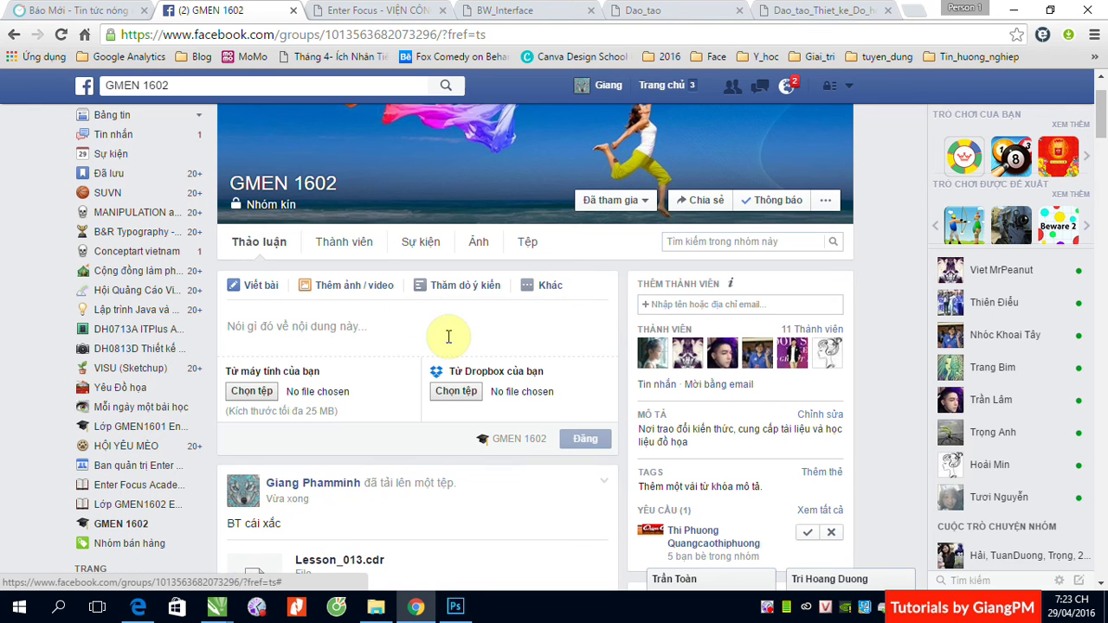
click(270, 391)
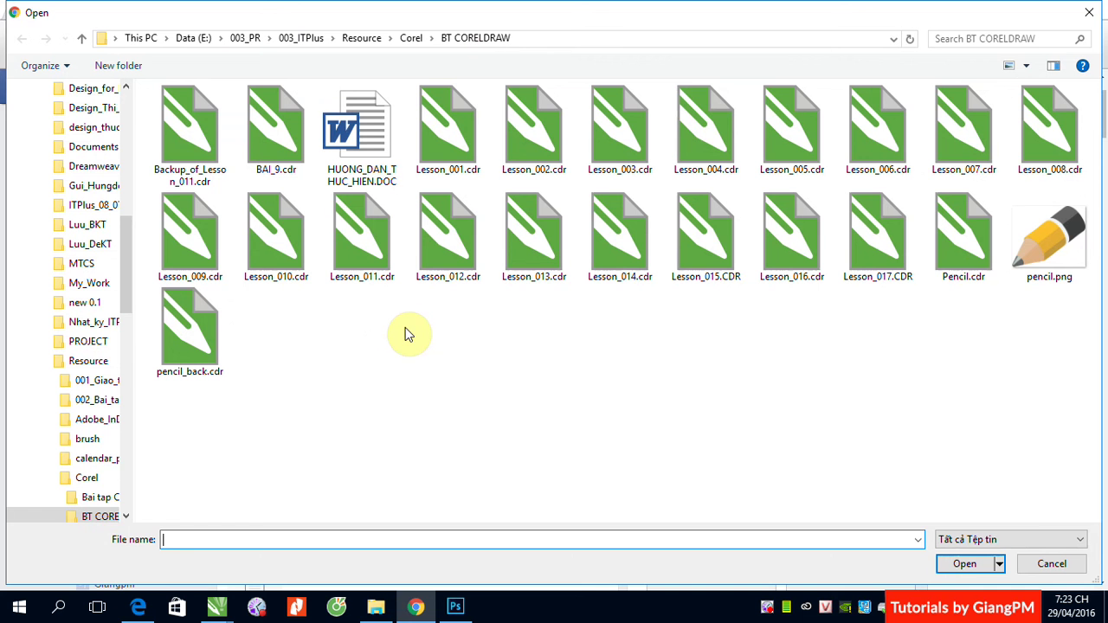
click(620, 235)
click(952, 571)
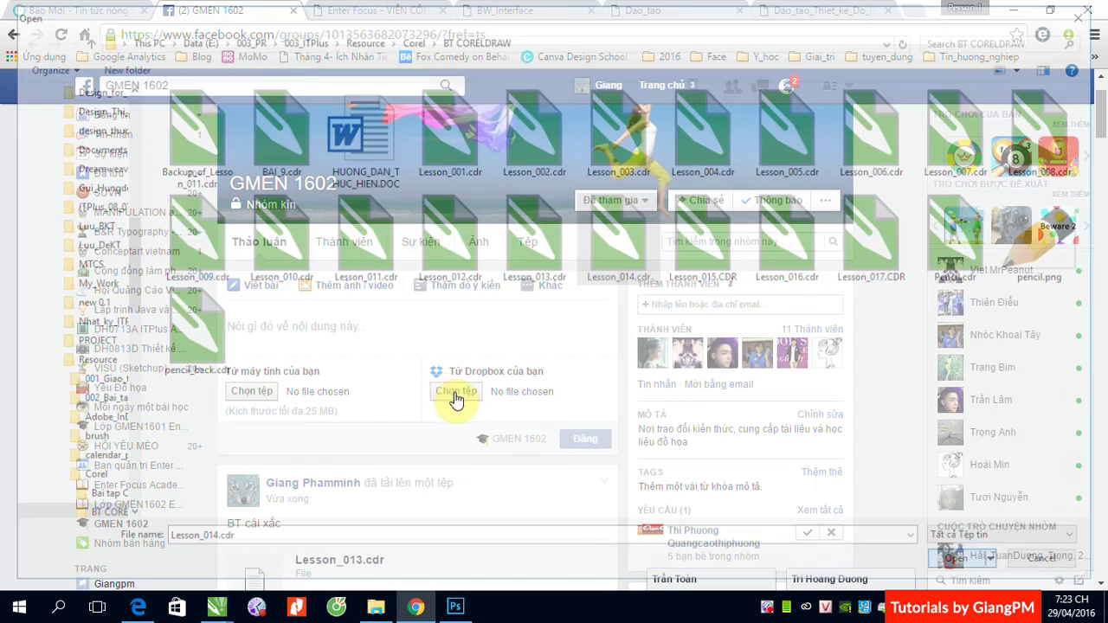
Caption the Lesson_014.cdr upload "BT chai sữa tắm Dove" and publish it to the group
click(255, 336)
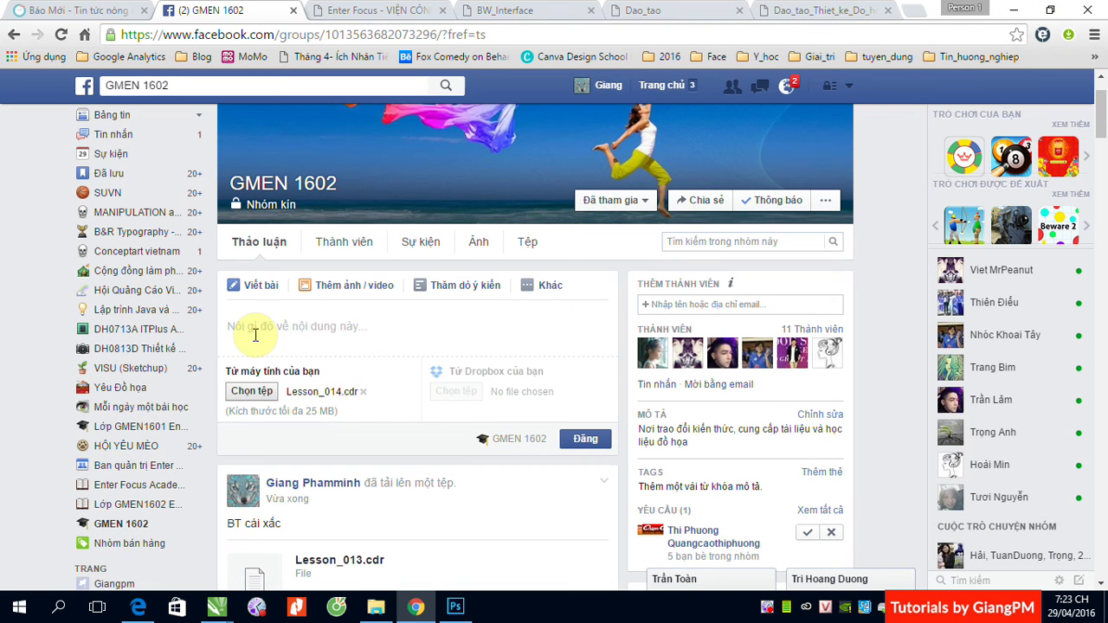
text(BT cha)
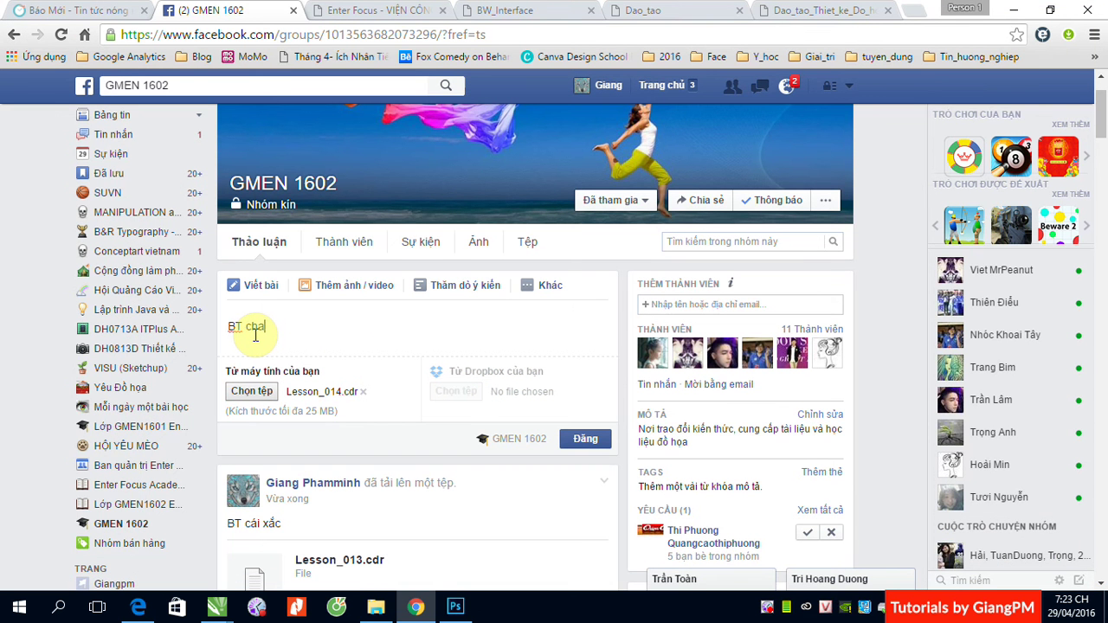
text(i da)
key(BackSpace)
key(BackSpace)
key(BackSpace)
text(sưa tắm Dove)
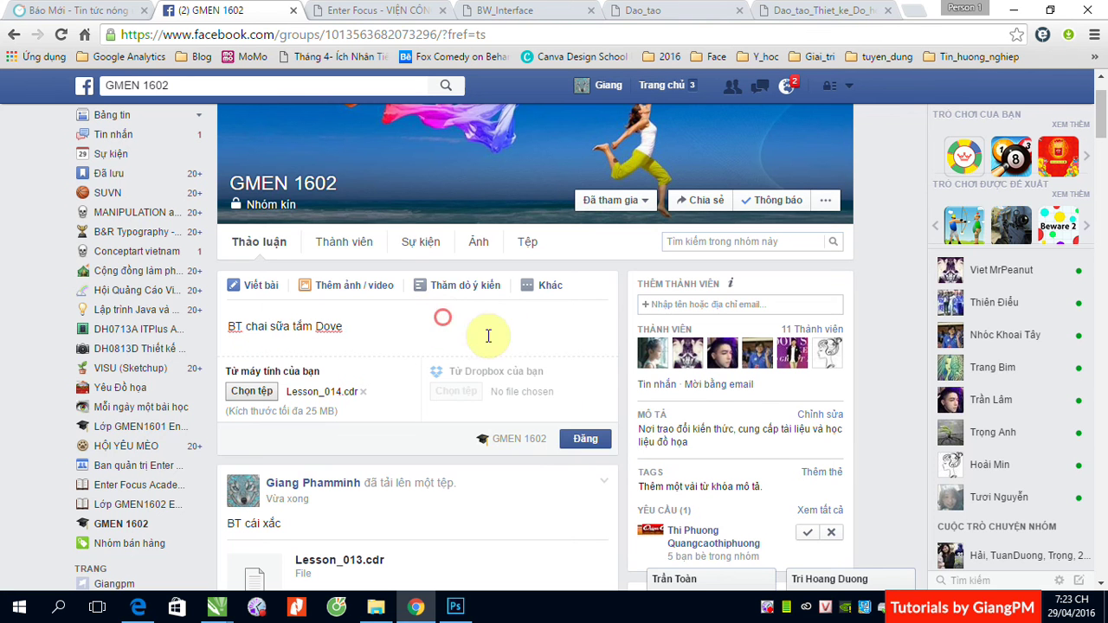
click(575, 439)
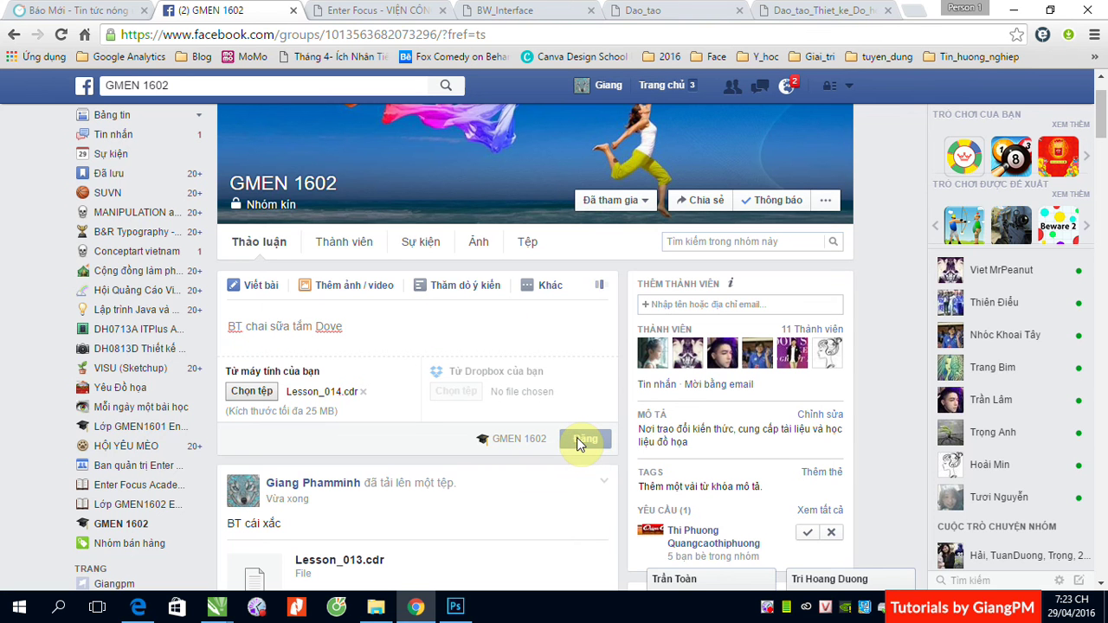